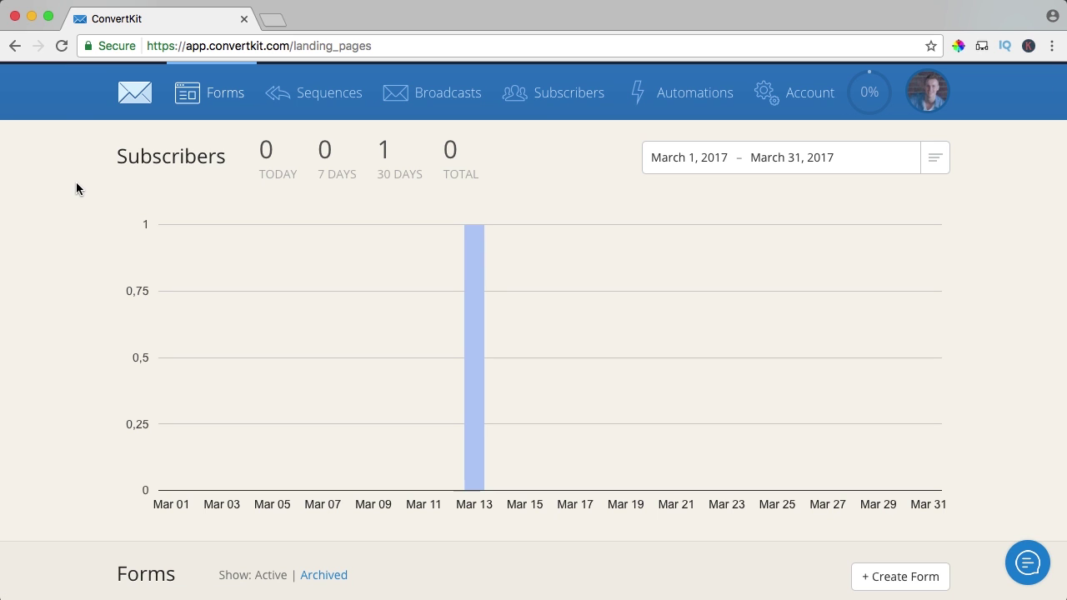
Step: Review the subscriber statistics chart and the list of active forms on the forms overview
left_click(133, 93)
scroll(518, 242, "down", 3)
scroll(517, 241, "down", 2)
scroll(519, 304, "up", 4)
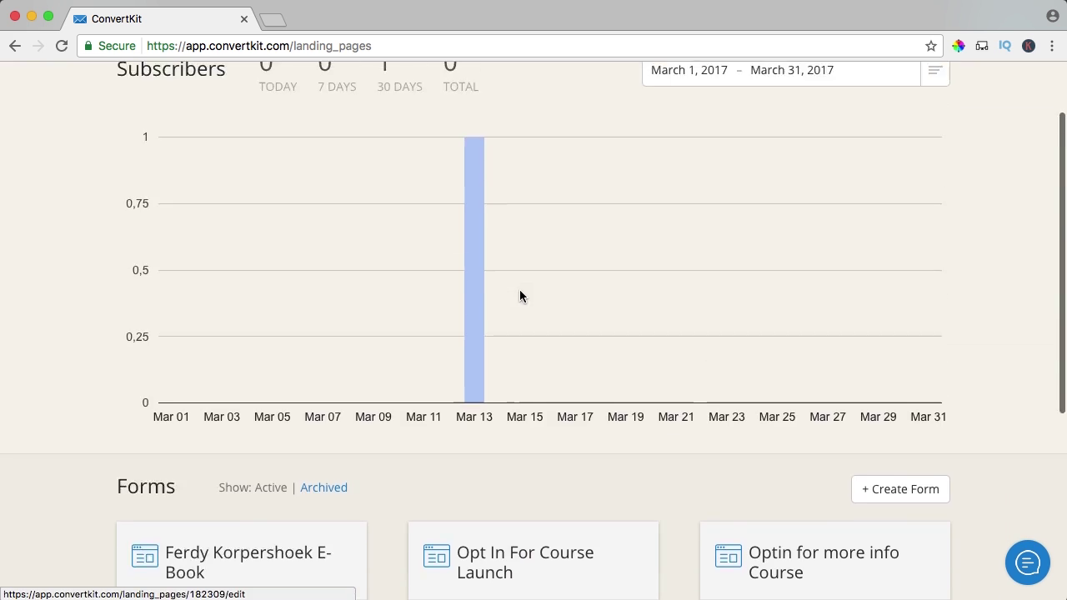
scroll(519, 293, "down", 4)
scroll(519, 294, "up", 5)
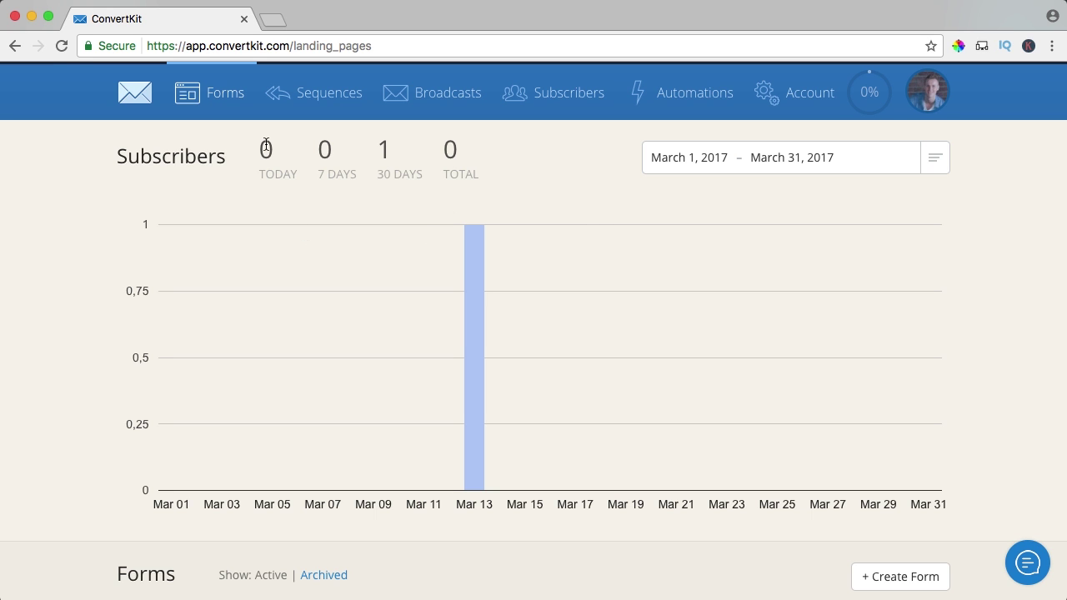
Step: Enter the subscriber's first name in the "Download our E-Book" opt-in form on the website
left_click(204, 99)
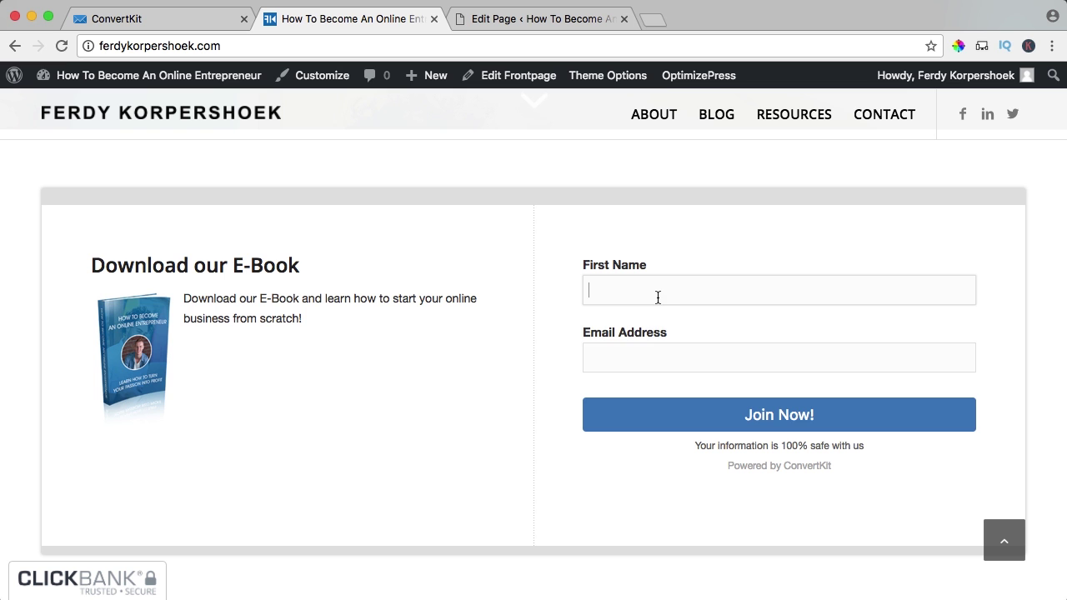
type("Ferdy")
key("Tab")
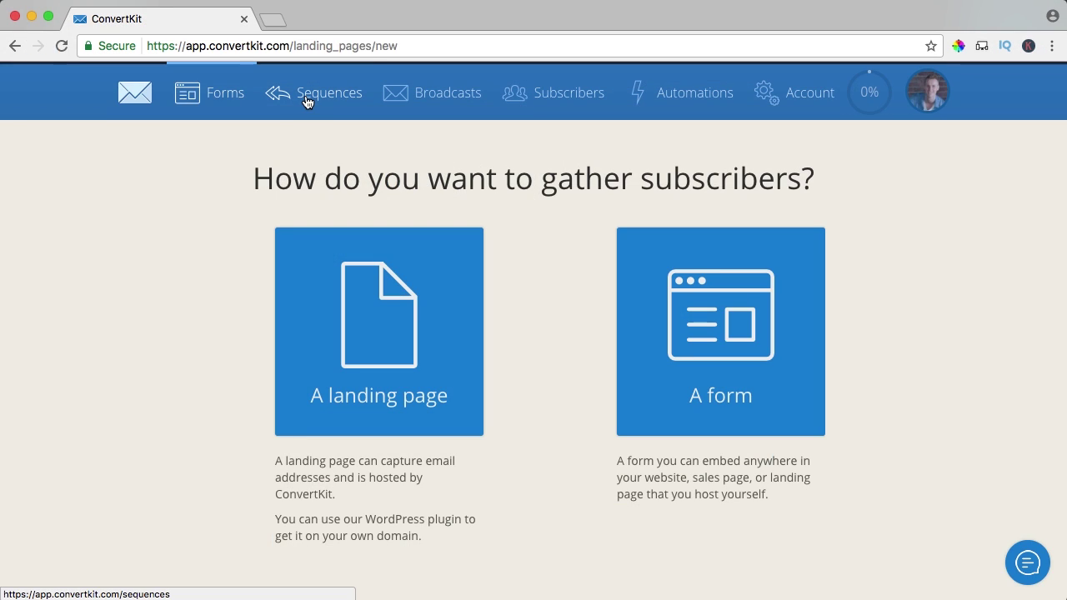
Step: Create a new email sequence named Test
left_click(306, 101)
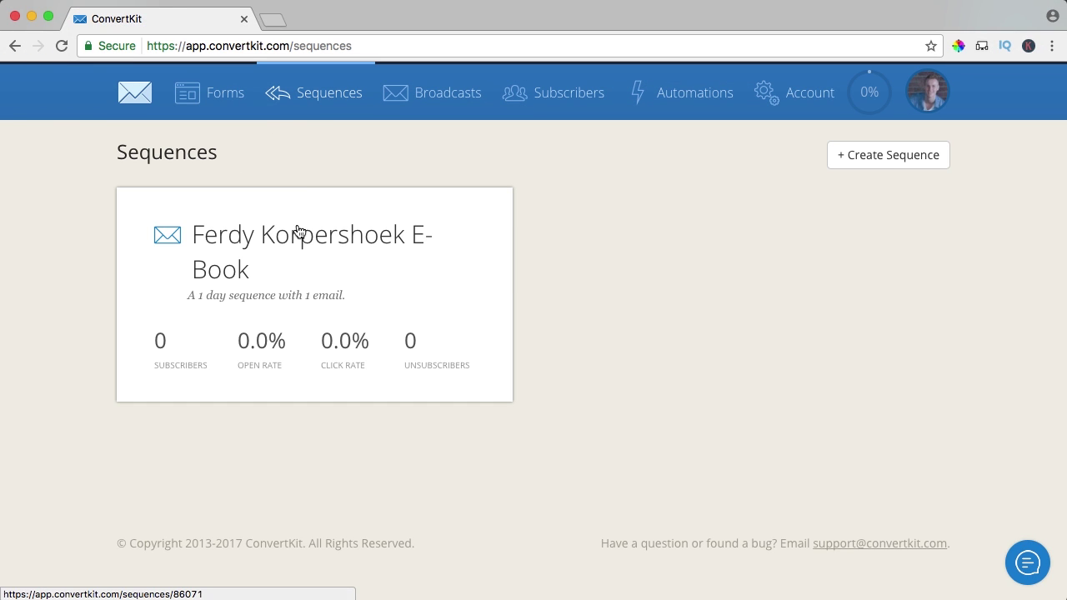
left_click(862, 163)
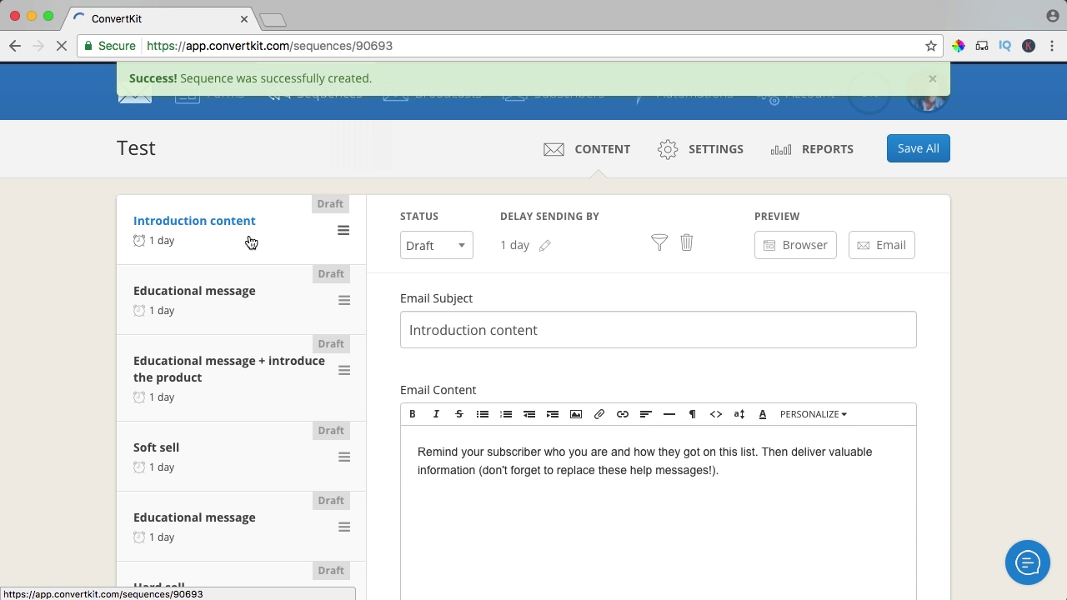
Step: Examine the Introduction content email's subject and body text in the Test sequence
scroll(190, 243, "down", 2)
scroll(191, 243, "down", 2)
scroll(188, 241, "up", 2)
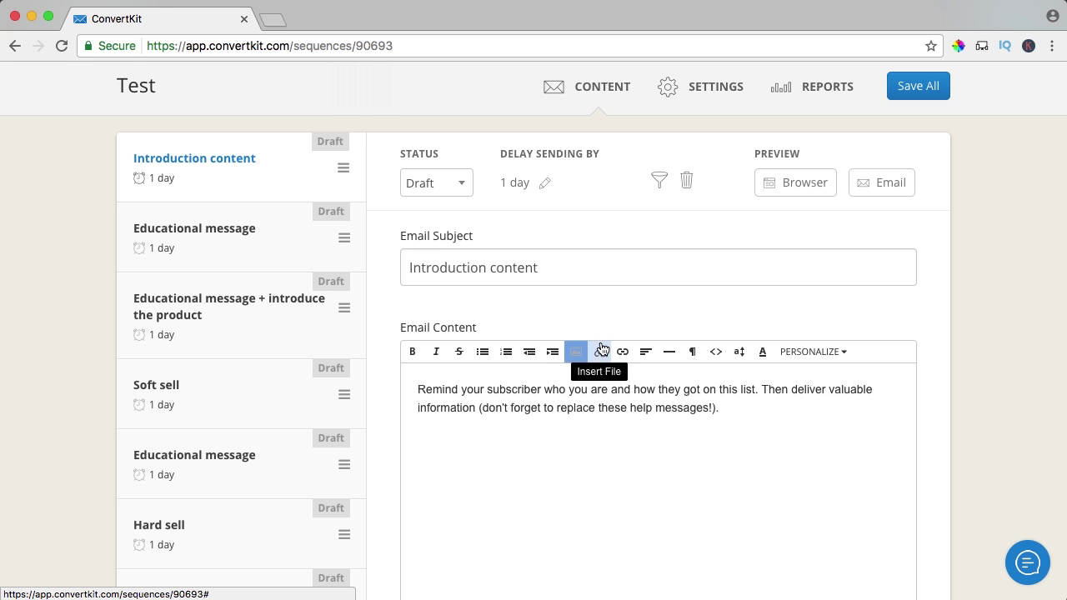
left_click_drag(541, 268, 393, 269)
left_click(684, 426)
left_click_drag(793, 429, 423, 386)
left_click(624, 504)
scroll(455, 396, "down", 1)
Step: Set the first Educational message email to send 2 days after the last email and exclude Tuesday as a sending day
left_click(221, 203)
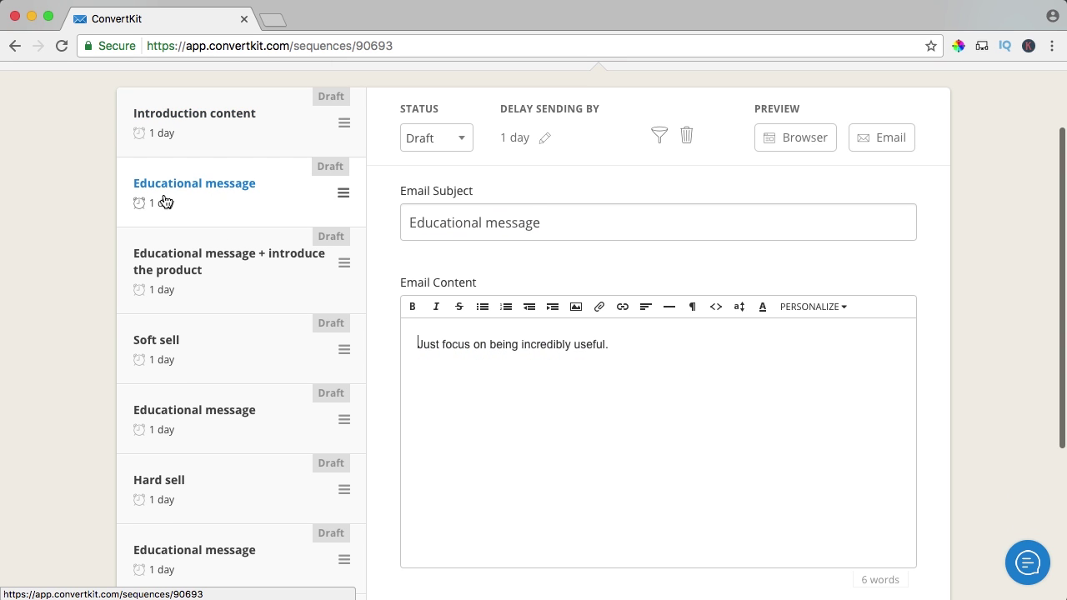
left_click(529, 143)
left_click(478, 180)
left_click(434, 249)
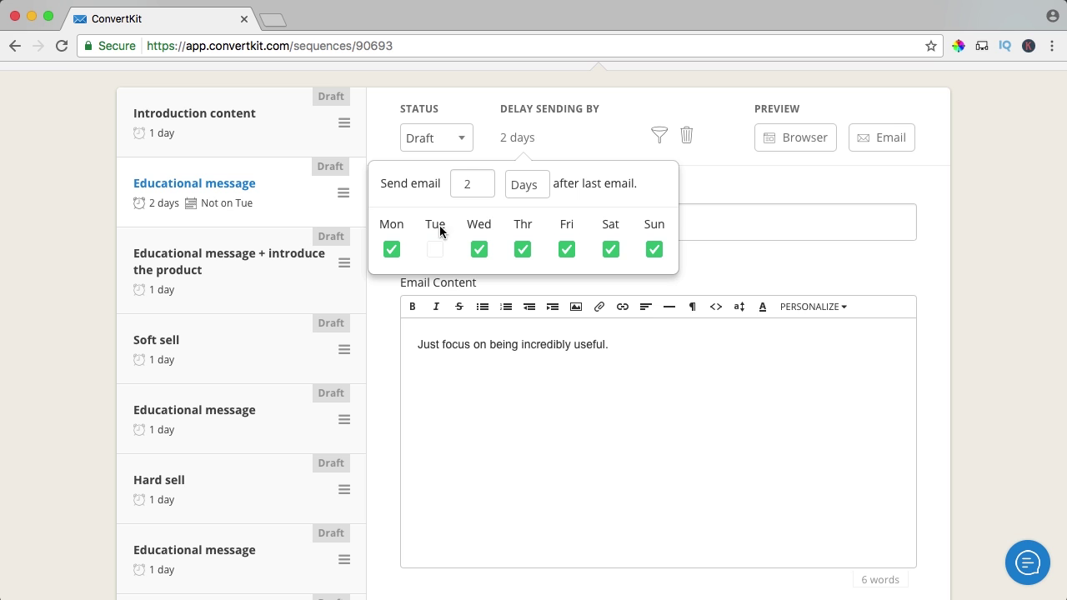
scroll(438, 253, "down", 3)
scroll(439, 253, "up", 5)
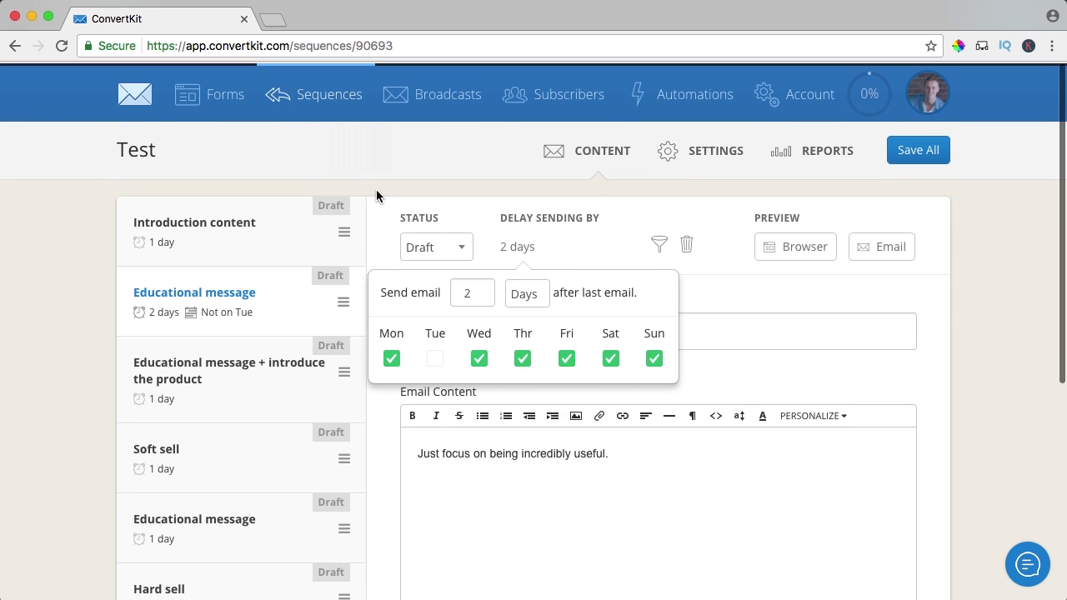
scroll(243, 400, "down", 2)
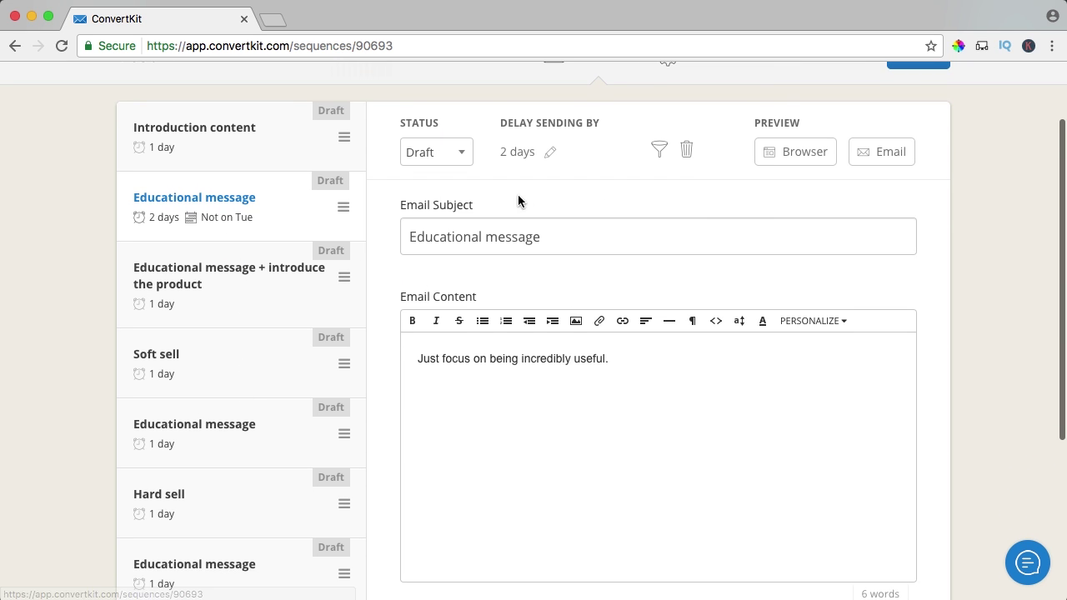
Step: Look through the sequence's other draft emails, including Hard sell and "Educational message + introduce the product"
scroll(218, 221, "down", 3)
scroll(215, 247, "down", 1)
left_click(214, 262)
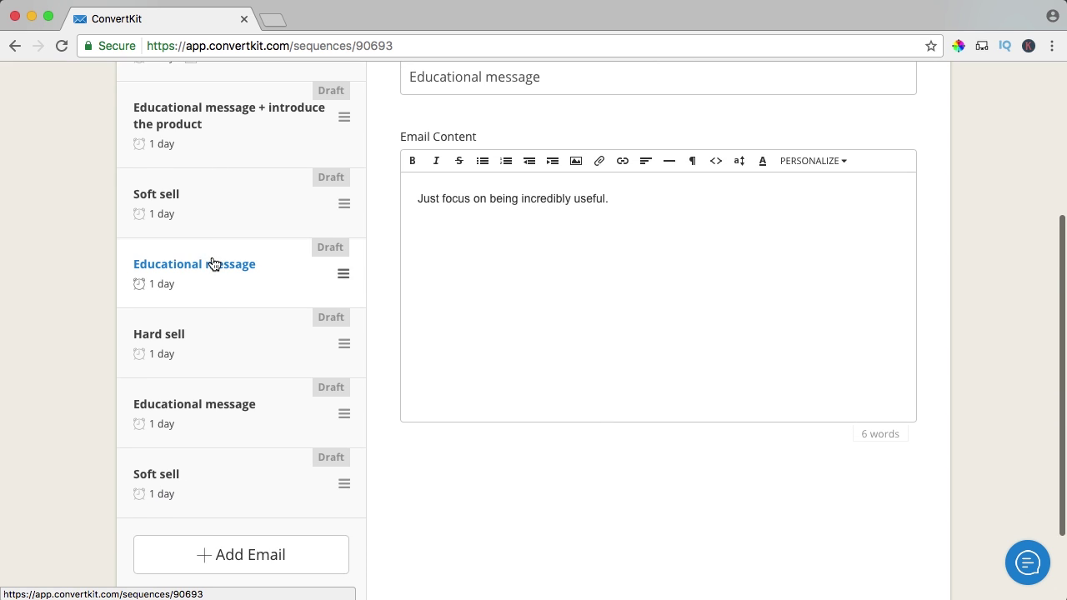
scroll(219, 280, "down", 3)
left_click(210, 267)
scroll(233, 318, "up", 3)
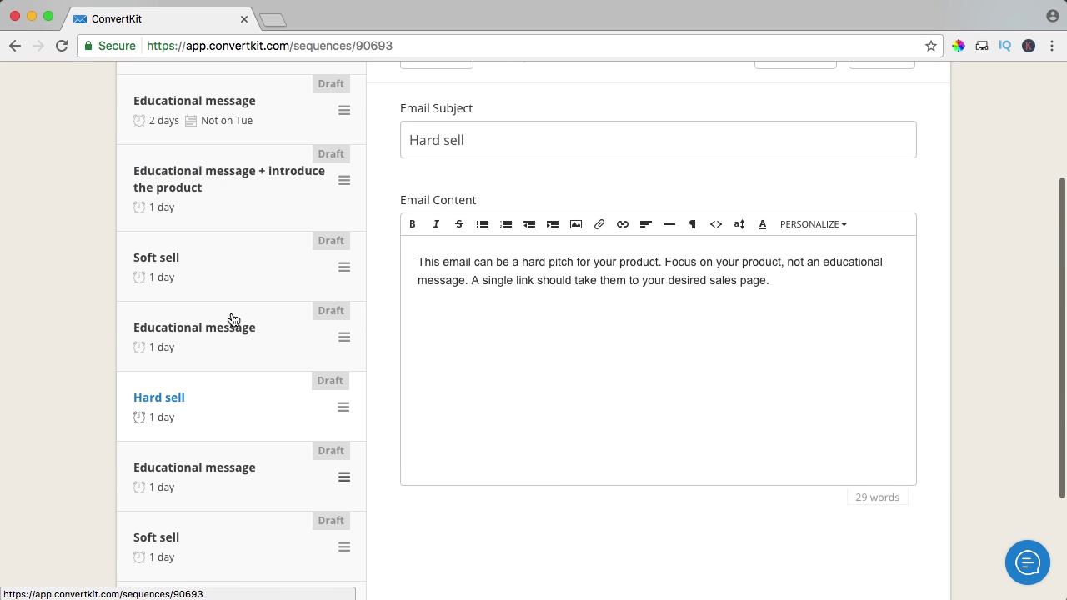
left_click(230, 276)
left_click(208, 199)
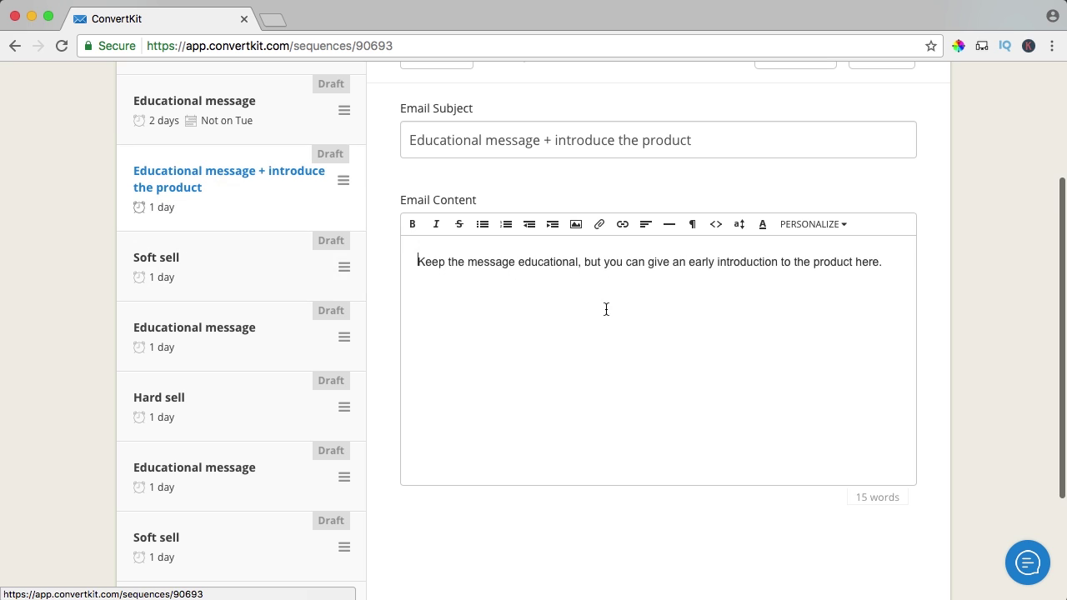
Step: Reorder the sequence by moving the last Educational message email above the Hard sell email
scroll(191, 253, "up", 1)
scroll(281, 301, "down", 3)
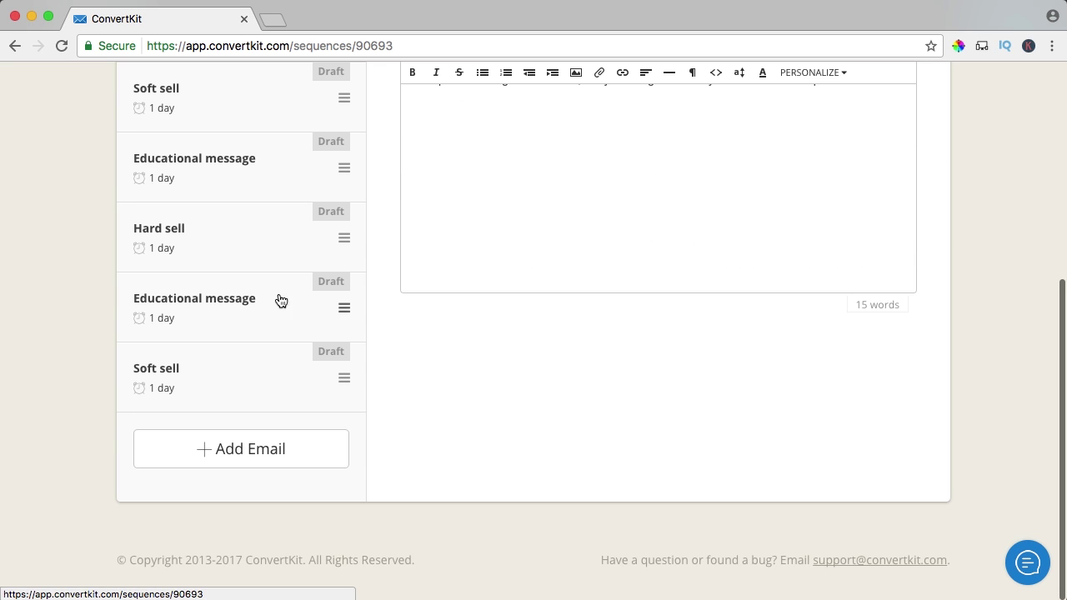
left_click(348, 313)
left_click_drag(257, 326, 255, 241)
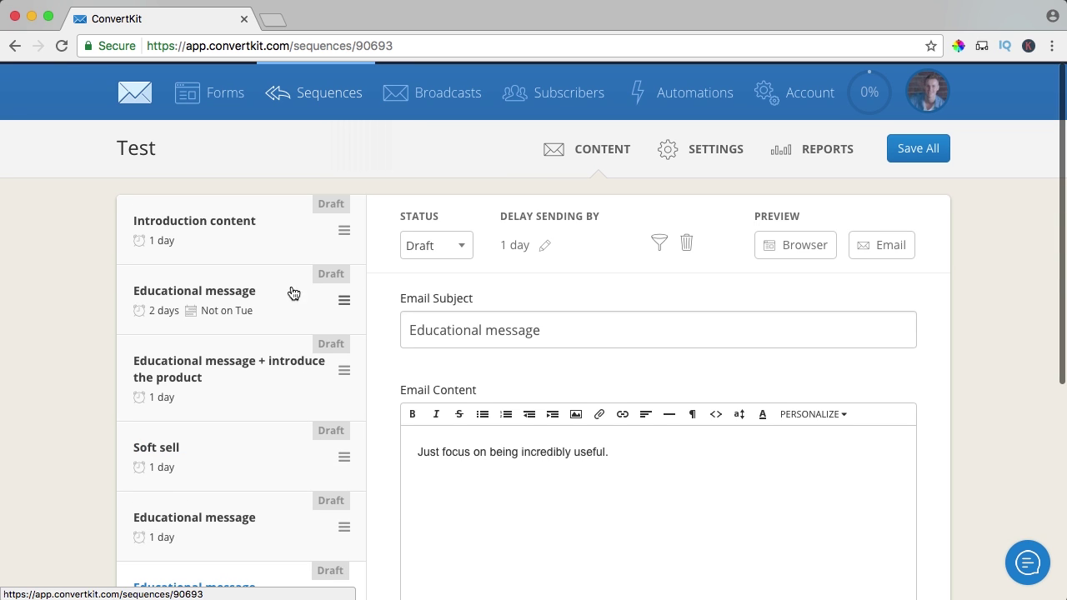
Step: Choose the Course Members tag for the "Subscribed to" recipient filter of a new broadcast
left_click(439, 92)
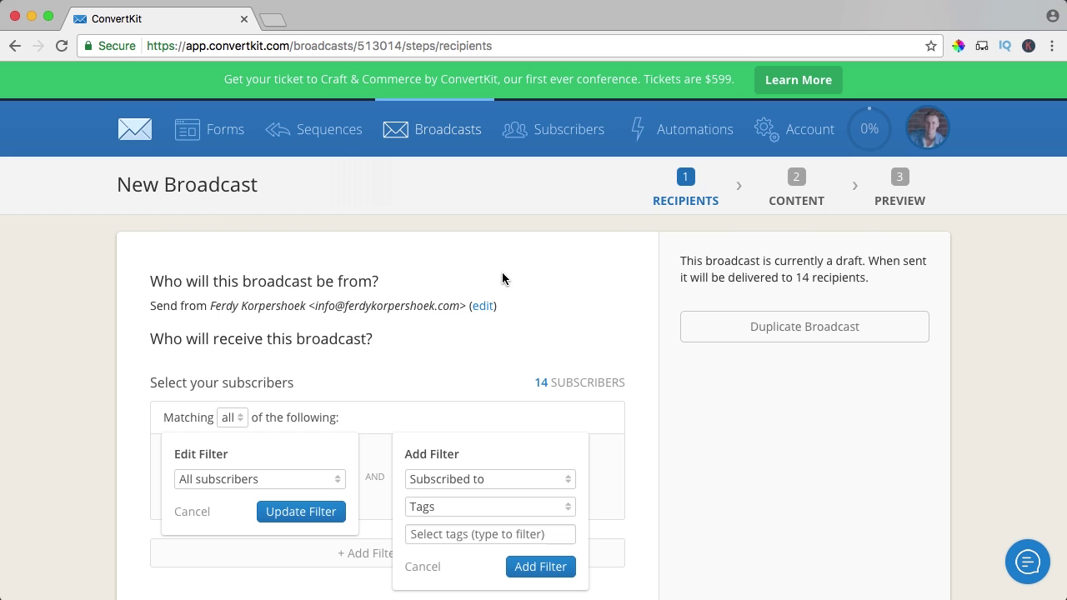
scroll(484, 308, "down", 3)
left_click(445, 373)
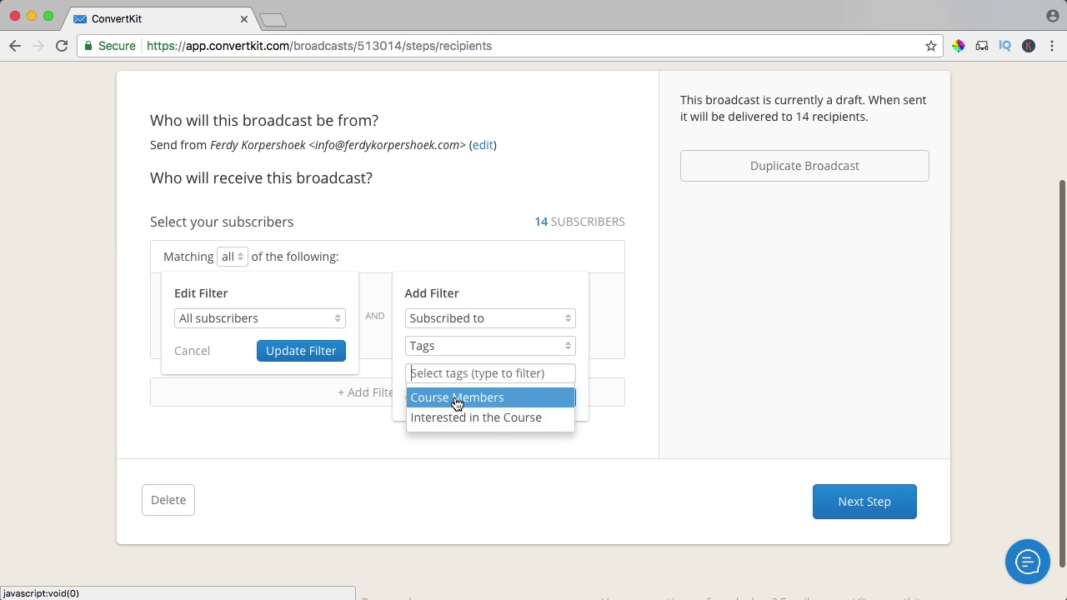
left_click(457, 397)
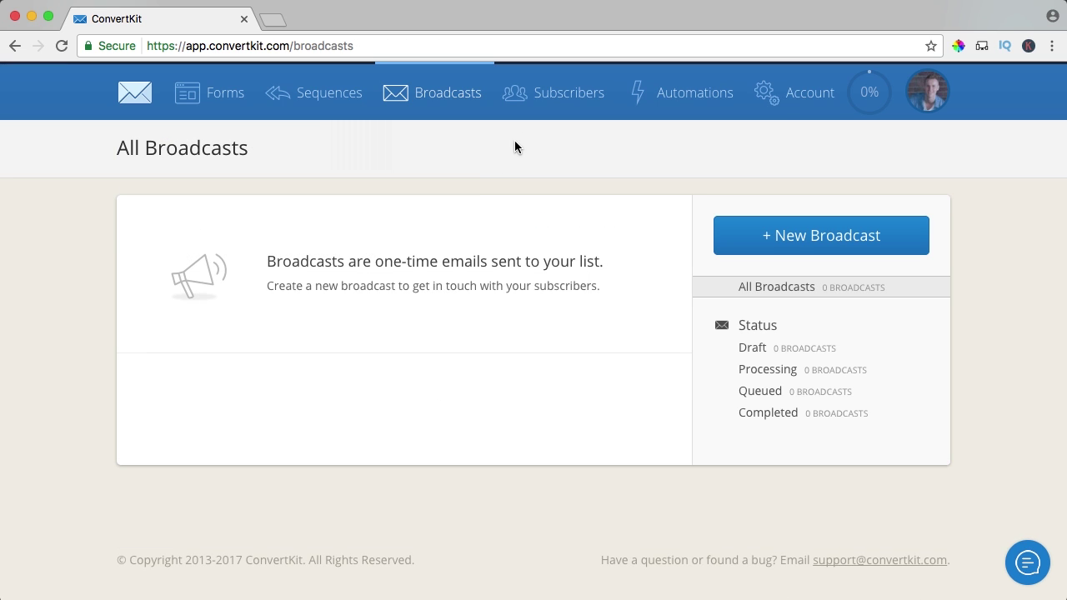
Step: Review the forms, sequences, tags and email history of a confirmed subscriber from Apr 05, and read the Segments description
left_click(555, 95)
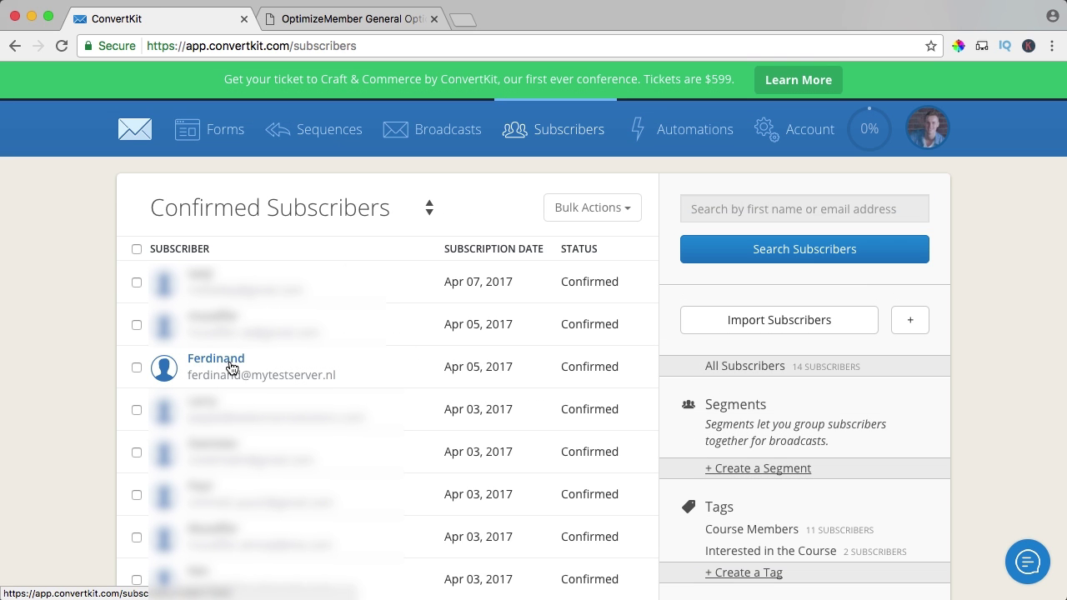
left_click(226, 367)
scroll(580, 326, "down", 1)
scroll(580, 327, "down", 5)
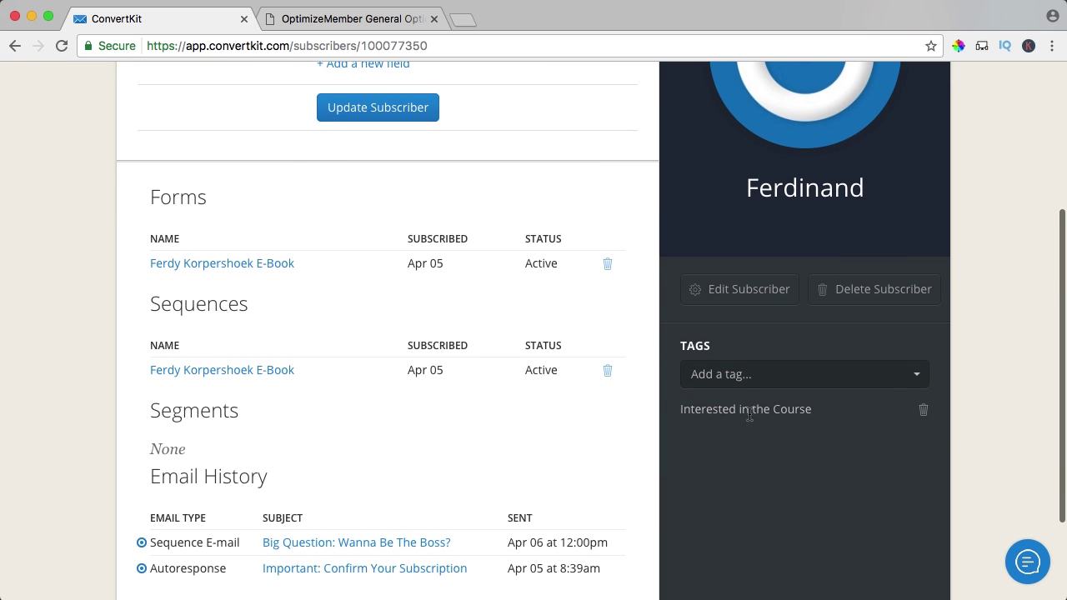
scroll(484, 427, "down", 2)
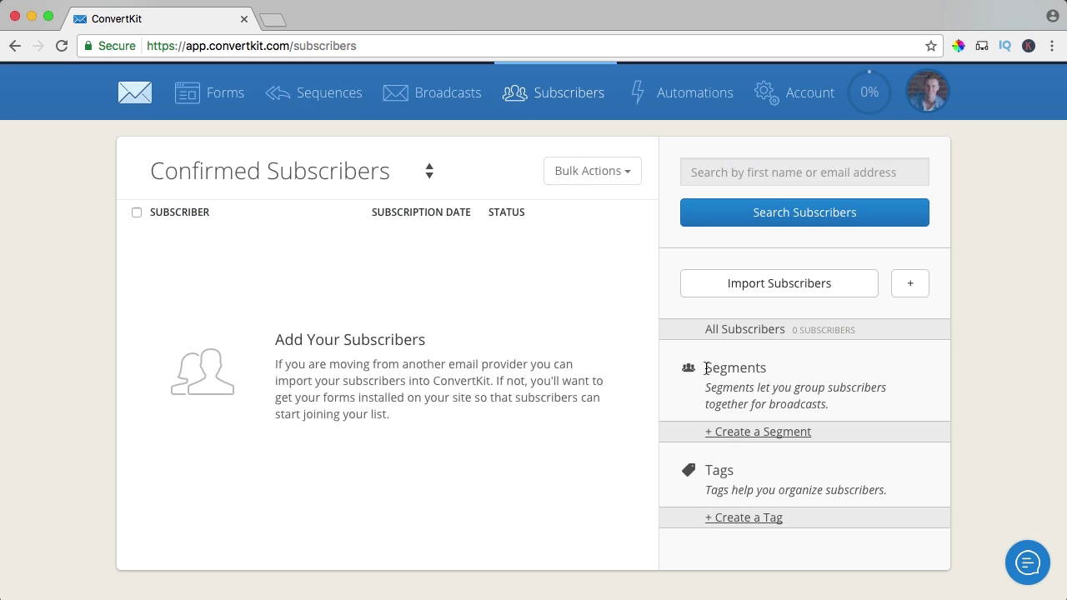
left_click_drag(707, 369, 828, 405)
left_click(828, 406)
Step: Start a new automation rule and review the available triggers and actions
left_click(682, 96)
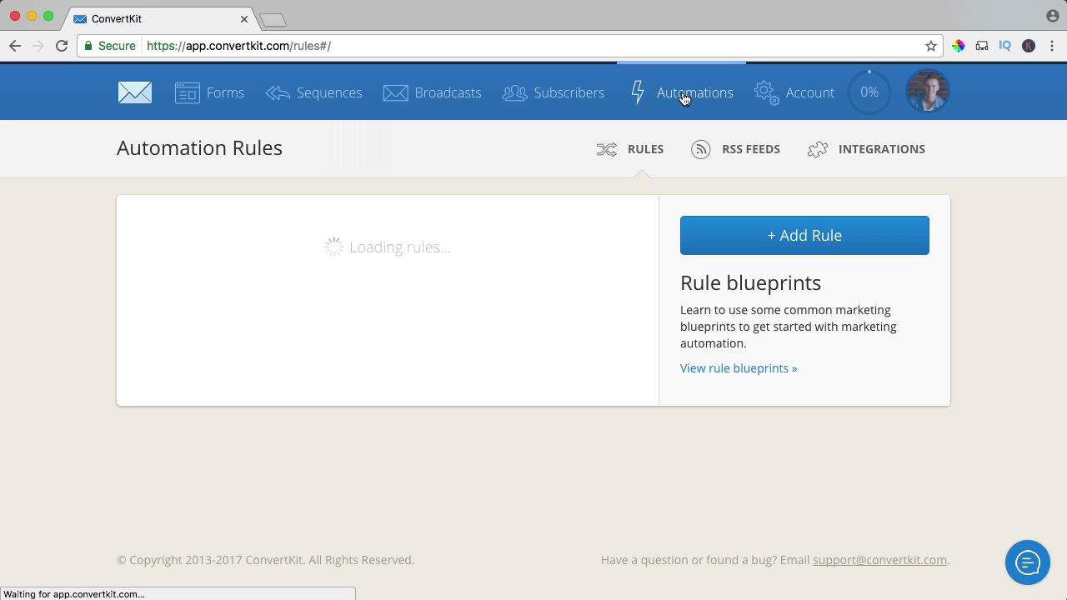
left_click(813, 234)
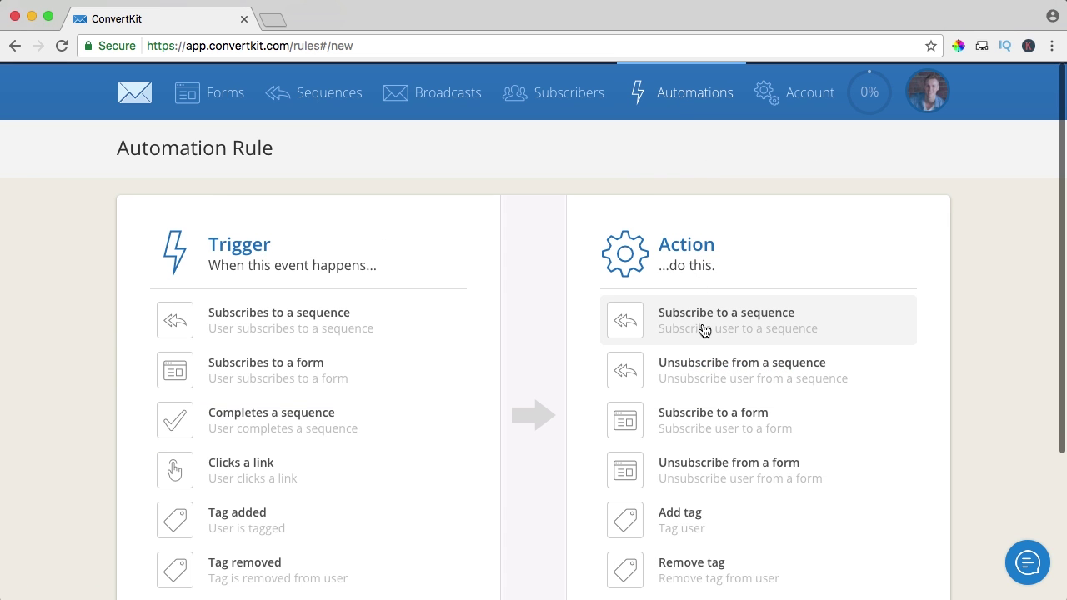
scroll(370, 281, "down", 3)
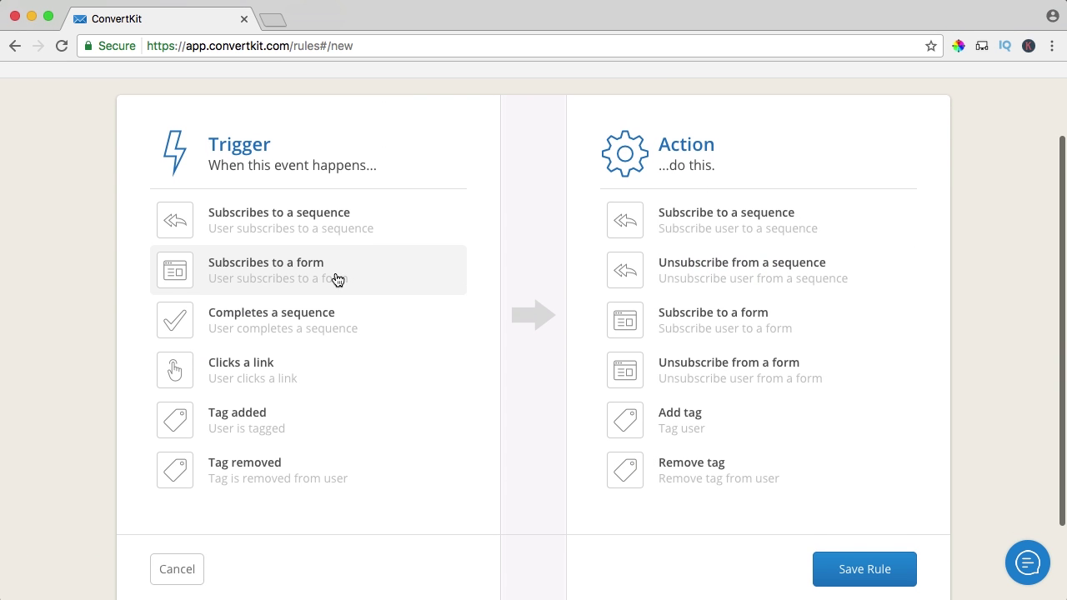
scroll(250, 373, "up", 1)
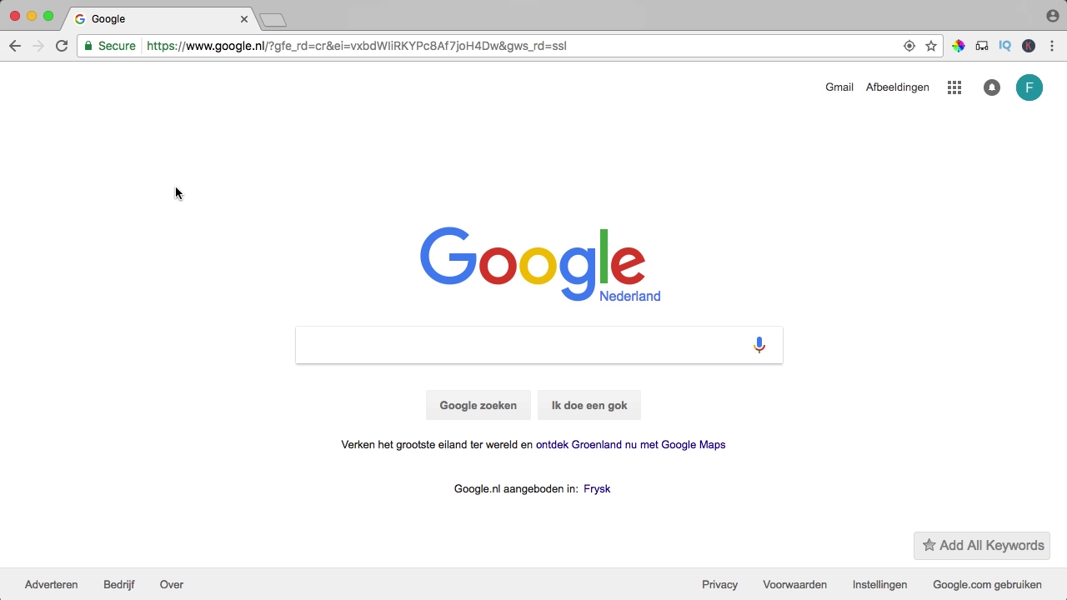
Step: Go to wp-king.com and look over its Resources page
left_click(201, 46)
type("wp-king.com")
key("Return")
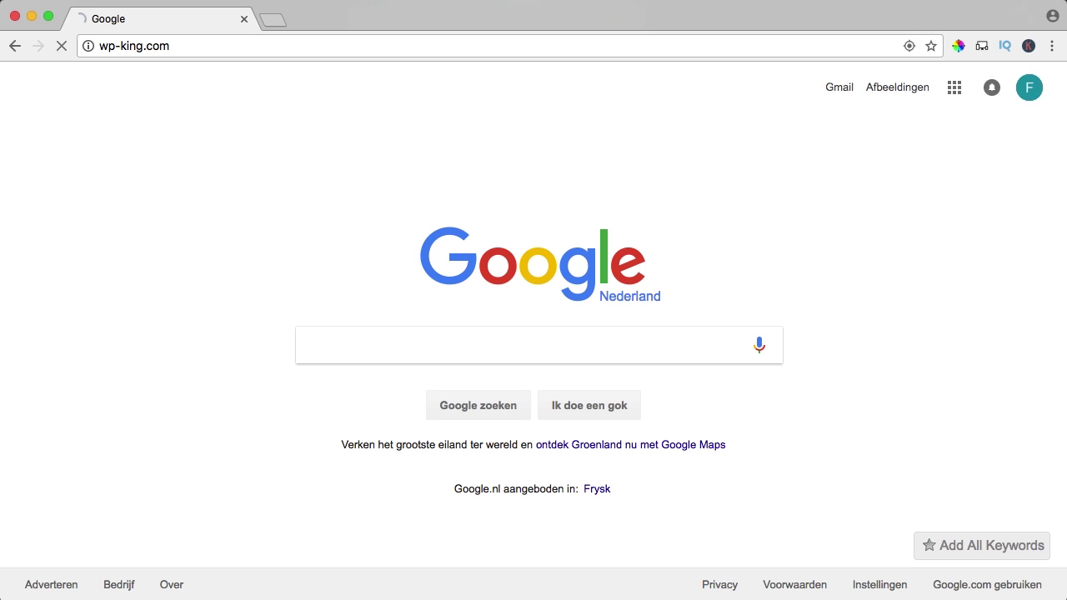
left_click(740, 94)
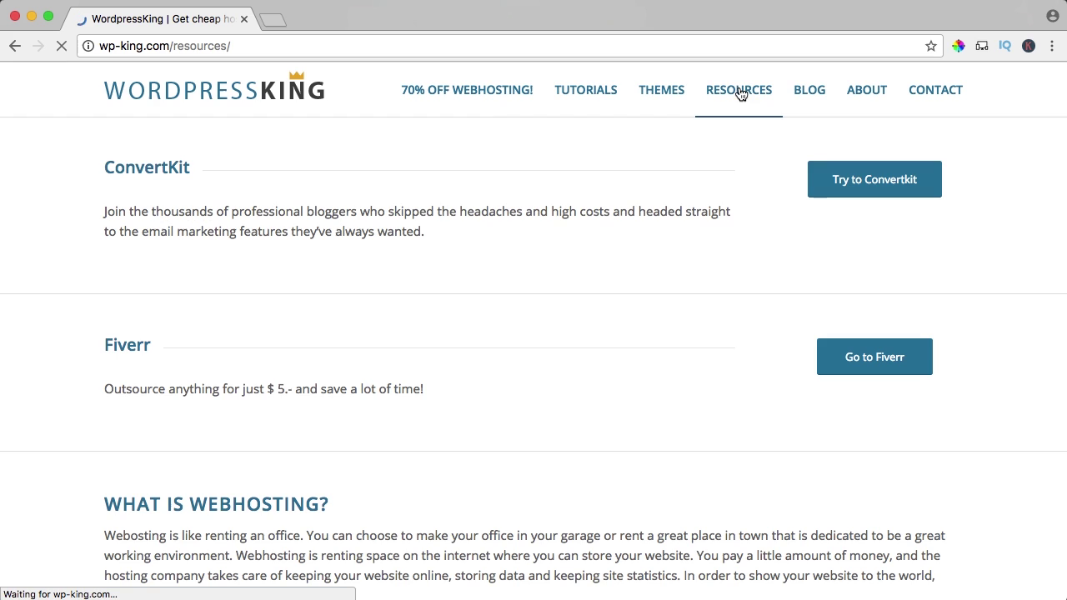
scroll(190, 200, "down", 3)
scroll(191, 201, "up", 3)
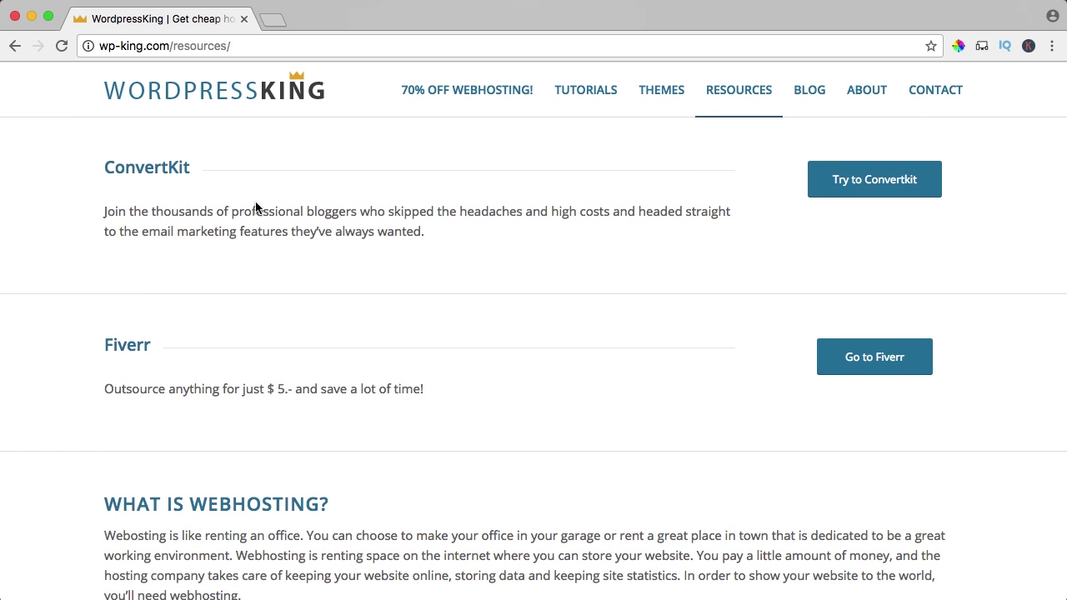
Step: Open the ConvertKit website from its entry among the resources and close the WordpressKing page
left_click(872, 176)
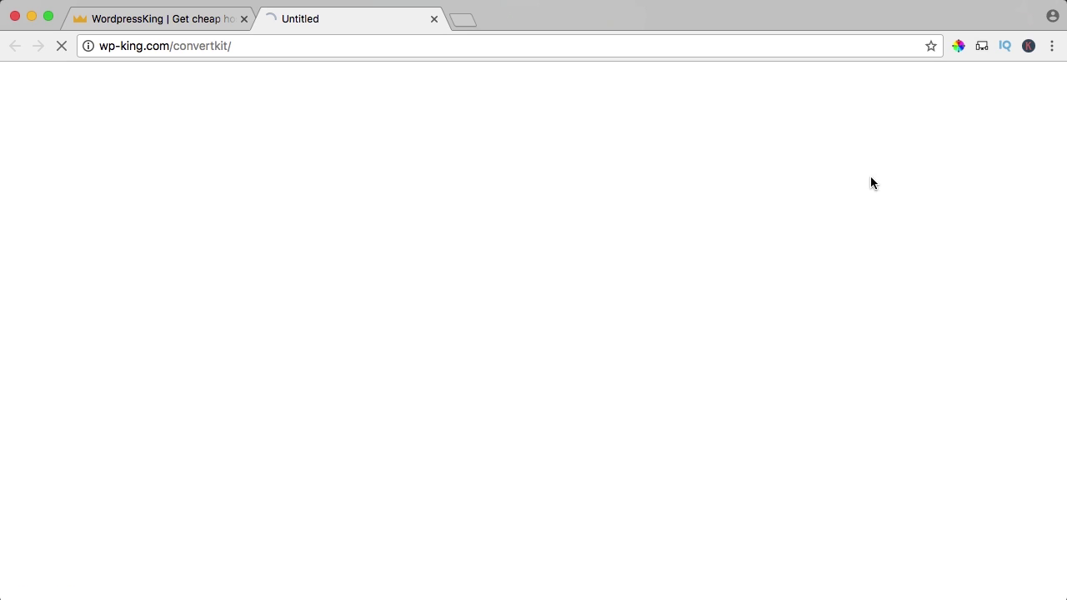
left_click(244, 19)
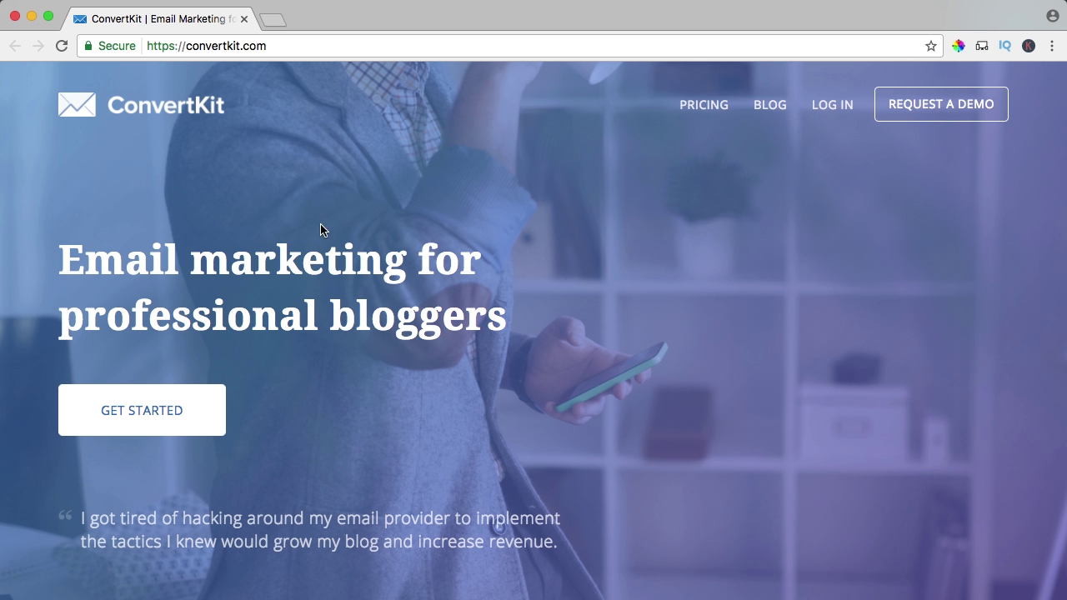
scroll(459, 303, "down", 2)
scroll(458, 303, "up", 2)
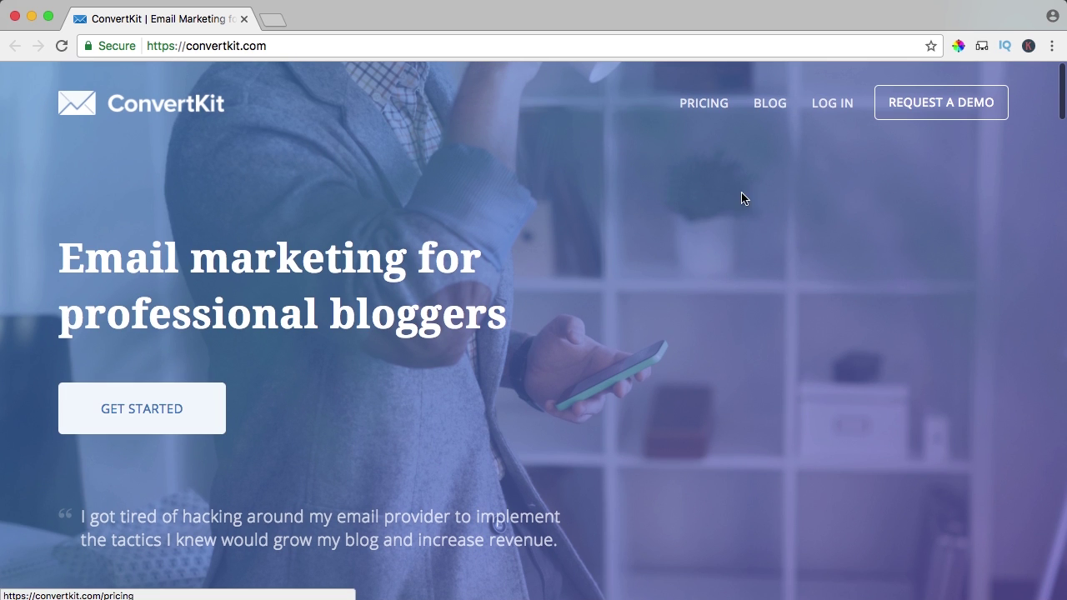
Step: Open the ConvertKit demo request form and fill in the requester's first and last name
left_click(935, 106)
scroll(509, 259, "down", 2)
scroll(501, 261, "down", 1)
left_click(371, 318)
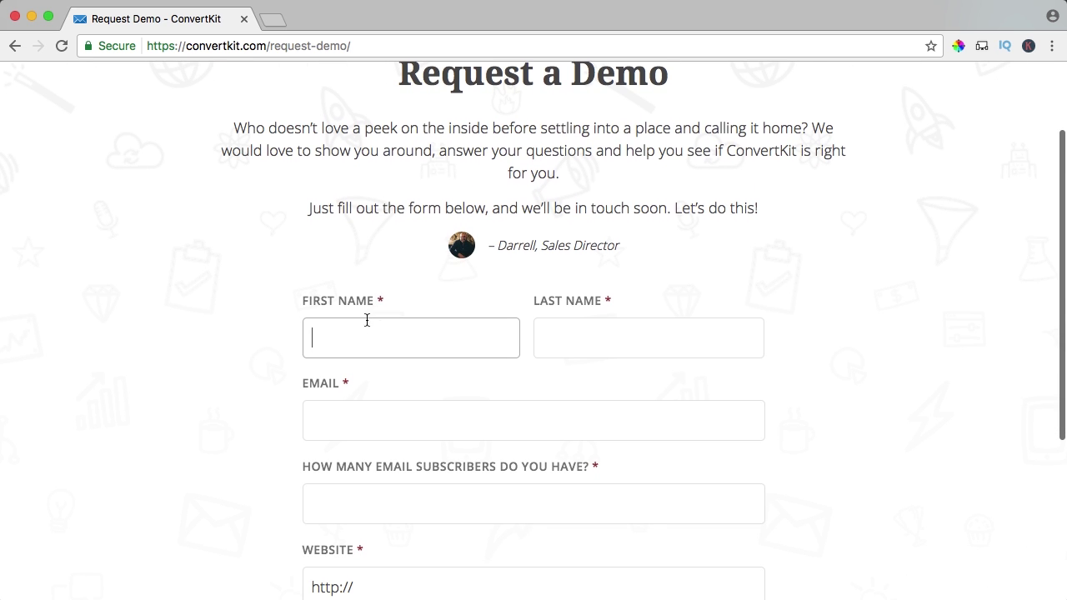
type("Ferdy")
key("Tab")
type("Korpershoek")
key("Tab")
Step: Fill in the requester's email address in the demo request form using the autofill suggestion
type("i")
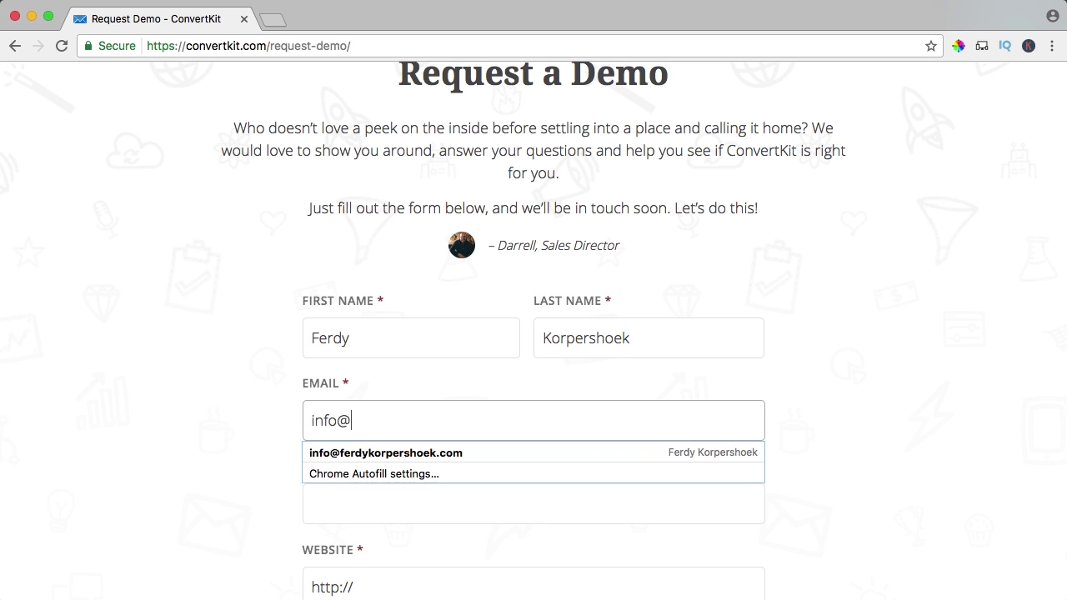
type("nfo")
key("Down")
key("Return")
key("Tab")
scroll(393, 322, "down", 3)
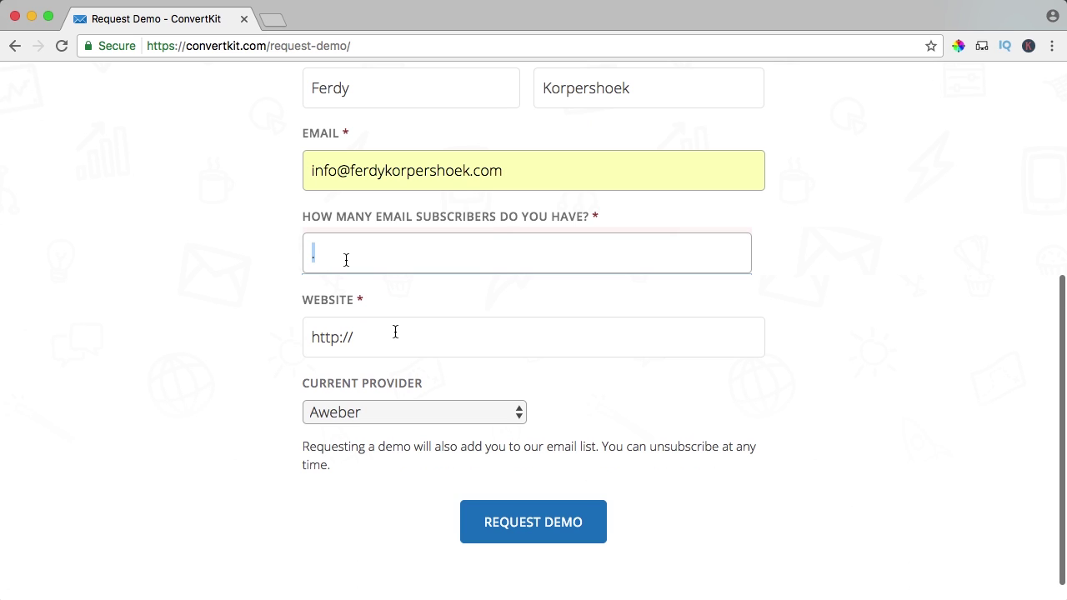
Step: Complete the demo request with 150 subscribers, the website address and Mailchimp as current provider, and submit the form
type("150")
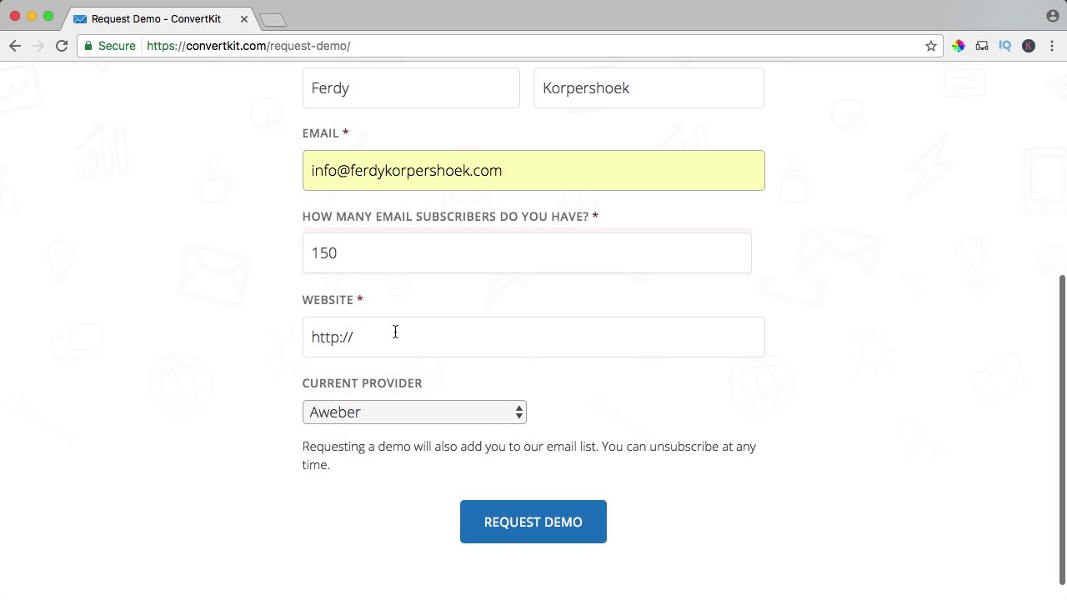
left_click(395, 332)
type("ferdykorpershoek.com")
left_click(375, 412)
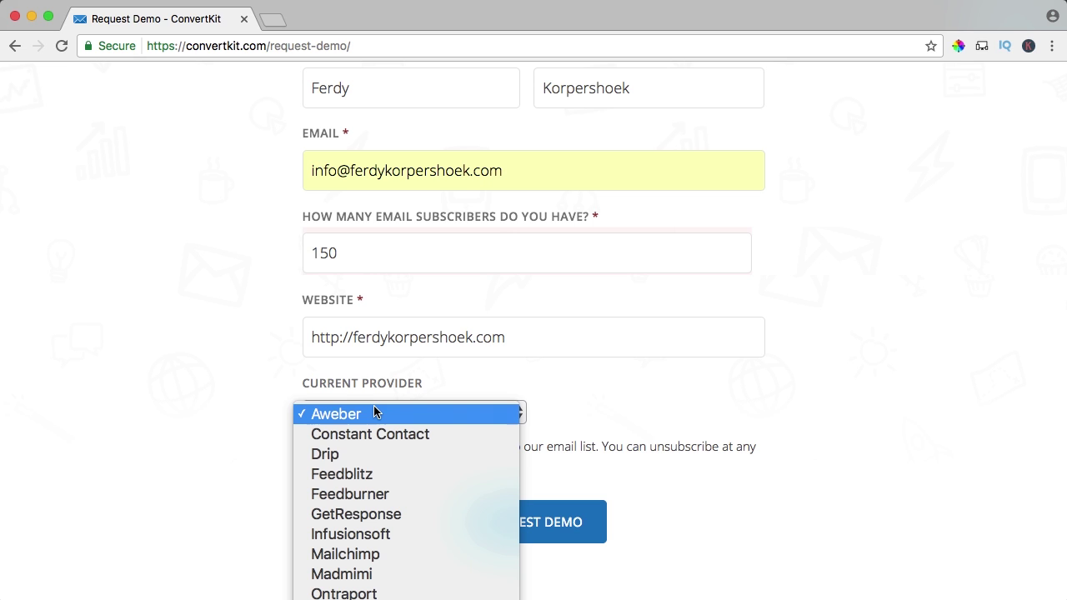
left_click(357, 556)
left_click(530, 524)
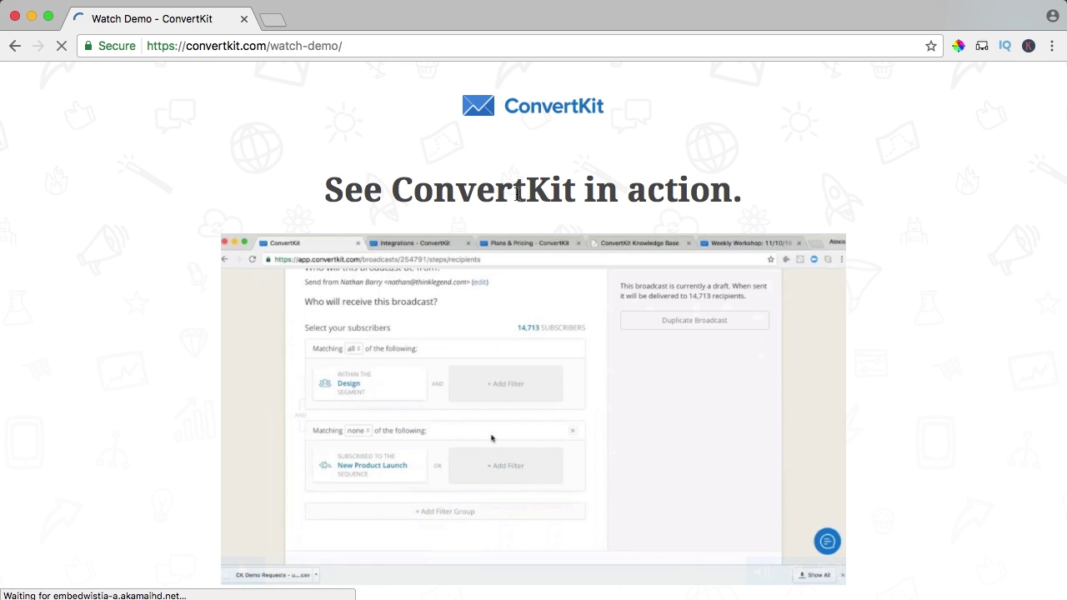
Step: Look over the demo video page, go on to the Plans & Pricing page and examine the monthly plan prices
scroll(163, 261, "down", 4)
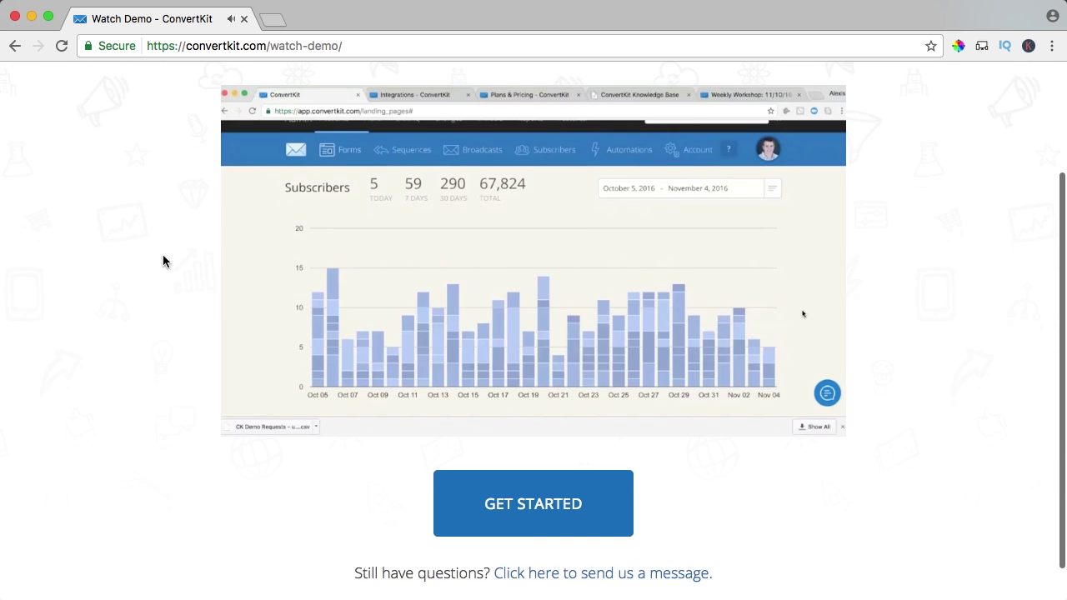
scroll(167, 258, "up", 1)
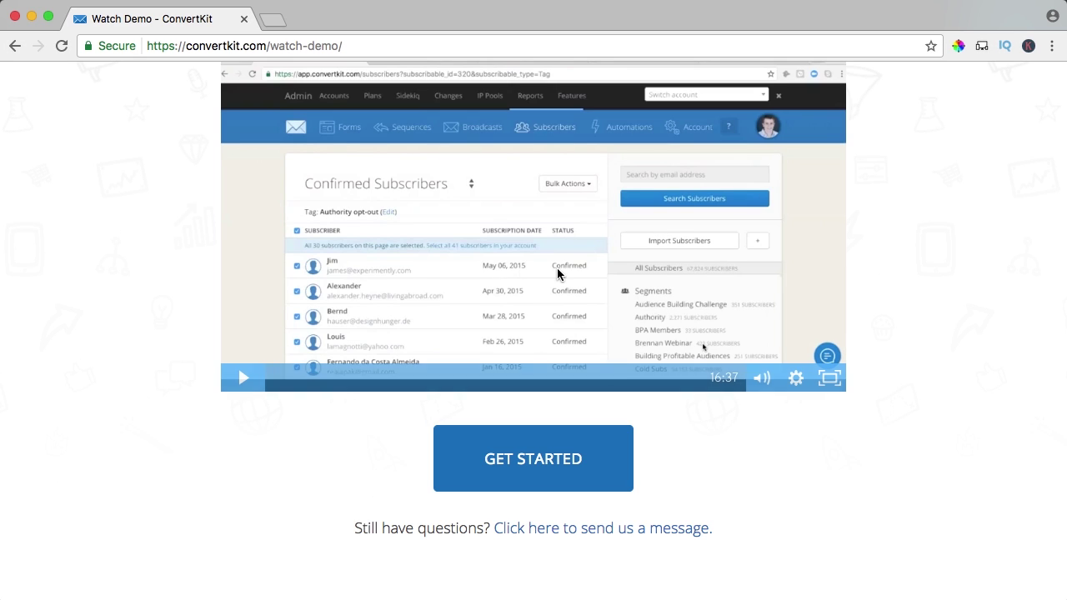
left_click(534, 459)
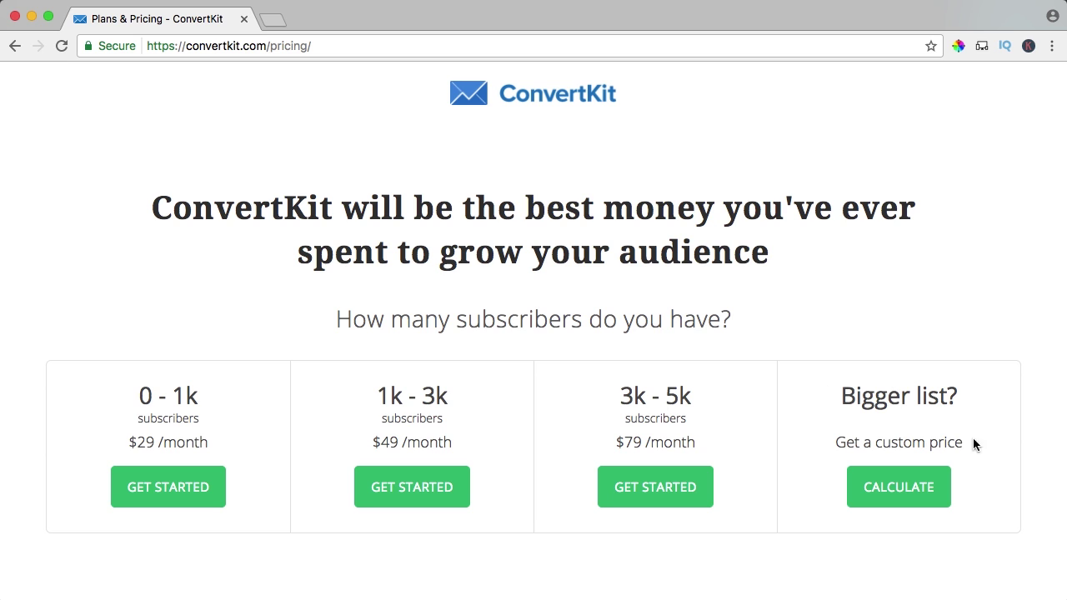
left_click_drag(837, 439, 938, 441)
left_click(372, 351)
left_click_drag(154, 444, 214, 445)
left_click(229, 401)
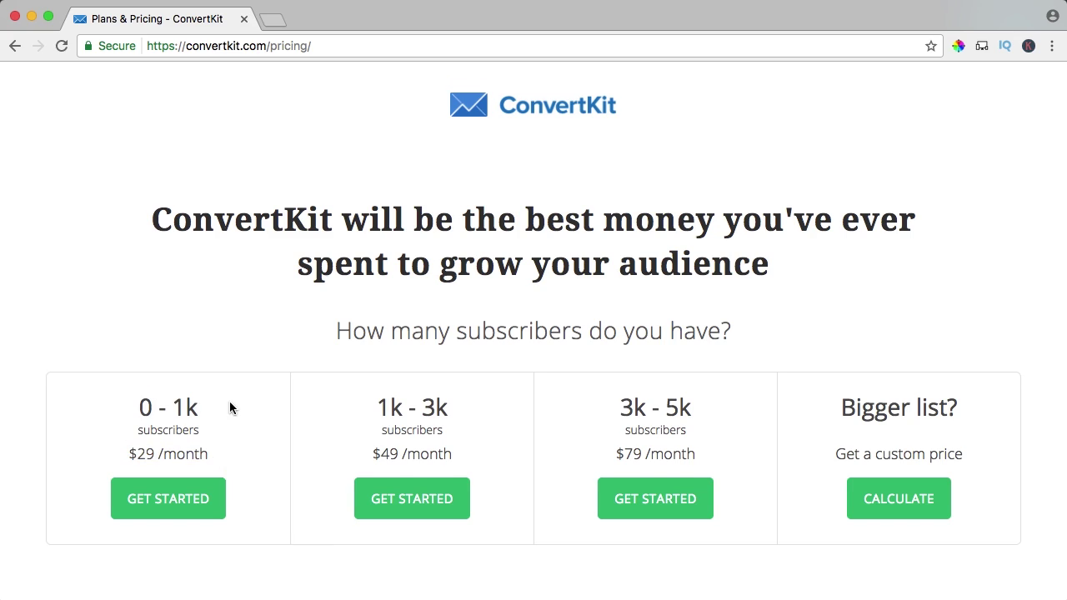
Step: Open the presenter's own website in a new tab and examine the course price near the end of the page
left_click(273, 19)
type("ferdy")
key("Return")
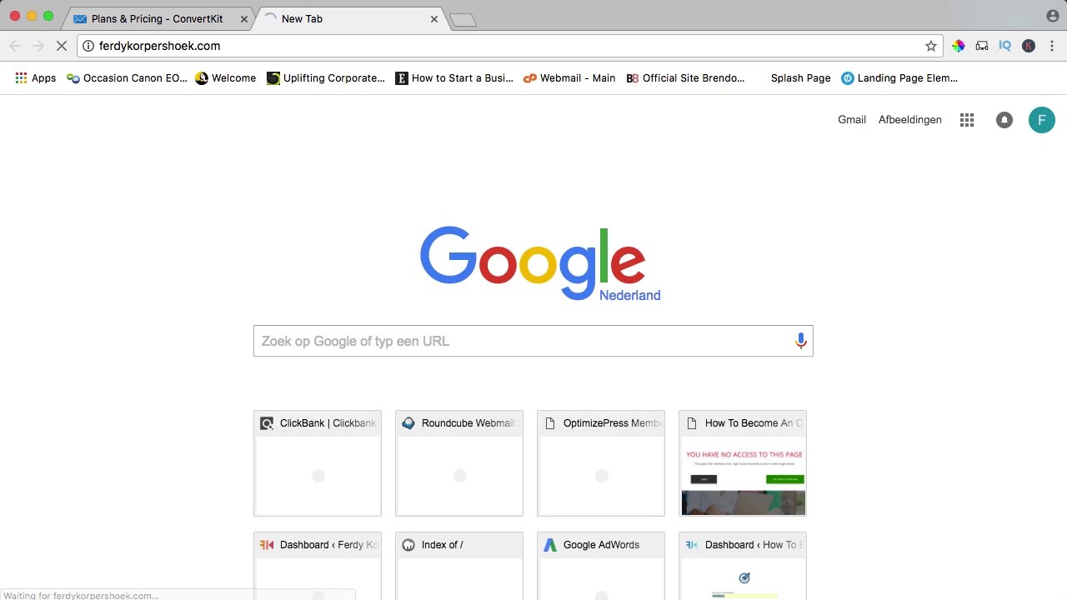
scroll(558, 215, "down", 20)
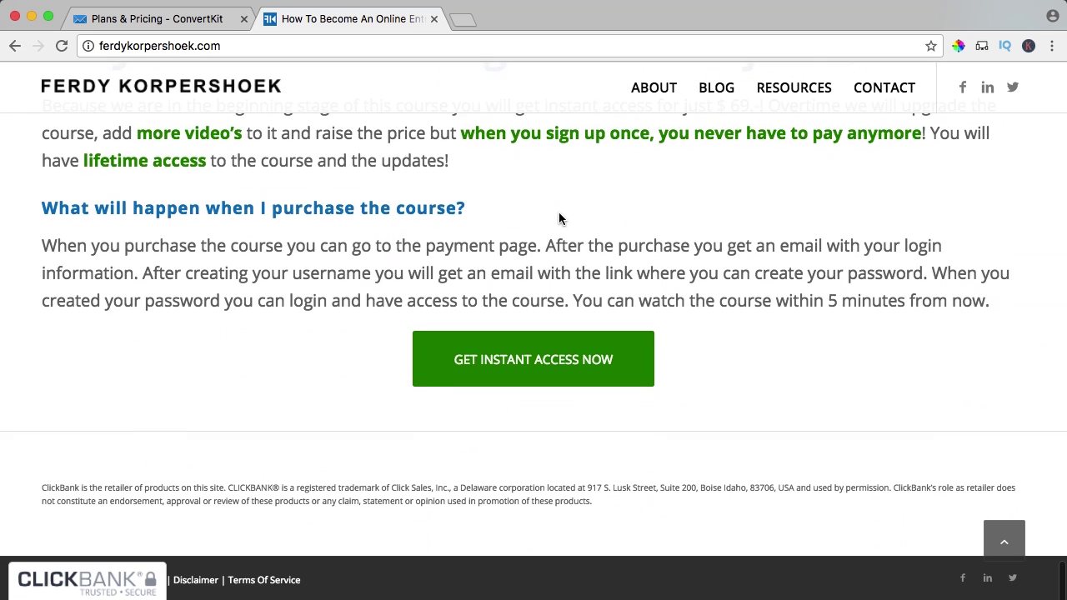
scroll(559, 215, "up", 5)
left_click_drag(892, 223, 117, 218)
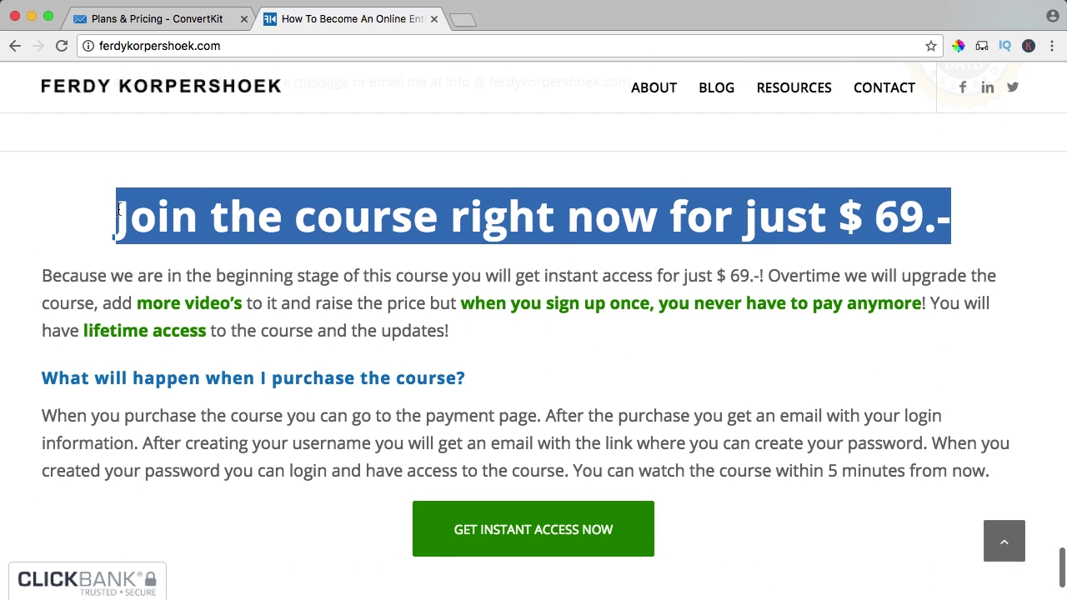
left_click(125, 218)
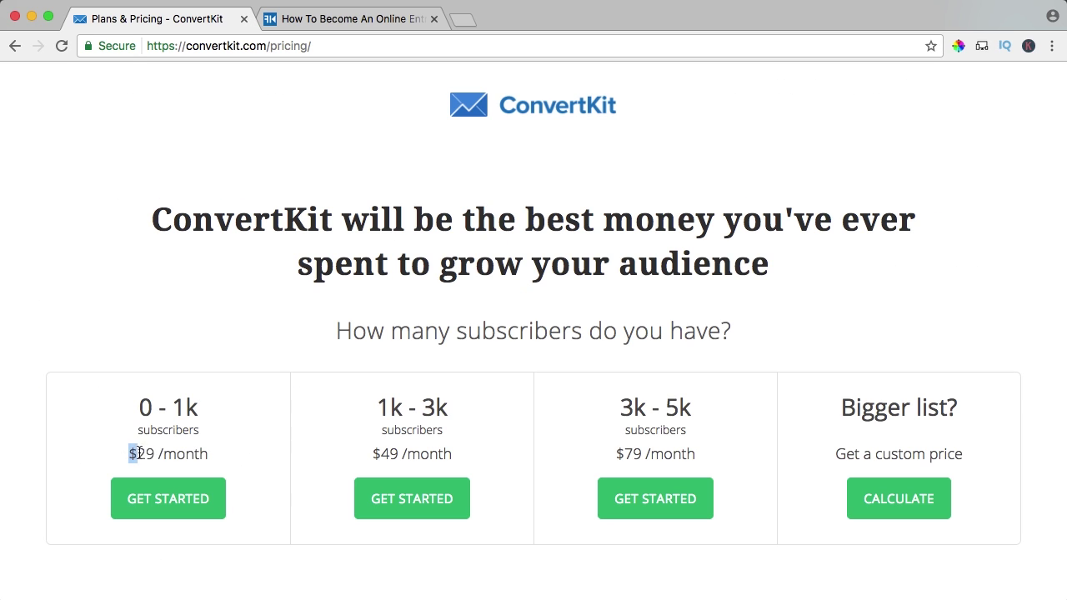
Step: Return to the ConvertKit pricing page, review the monthly prices and start the signup for the 0 - 1k subscribers plan
left_click_drag(131, 453, 200, 453)
left_click(204, 455)
scroll(182, 264, "down", 1)
double_click(160, 202)
left_click(160, 201)
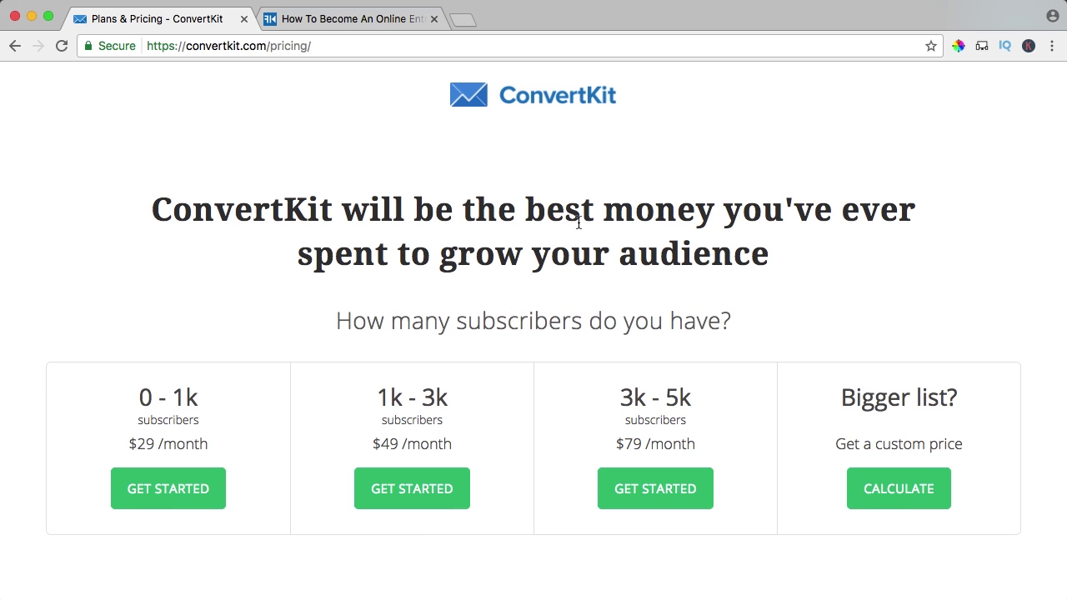
scroll(179, 260, "down", 2)
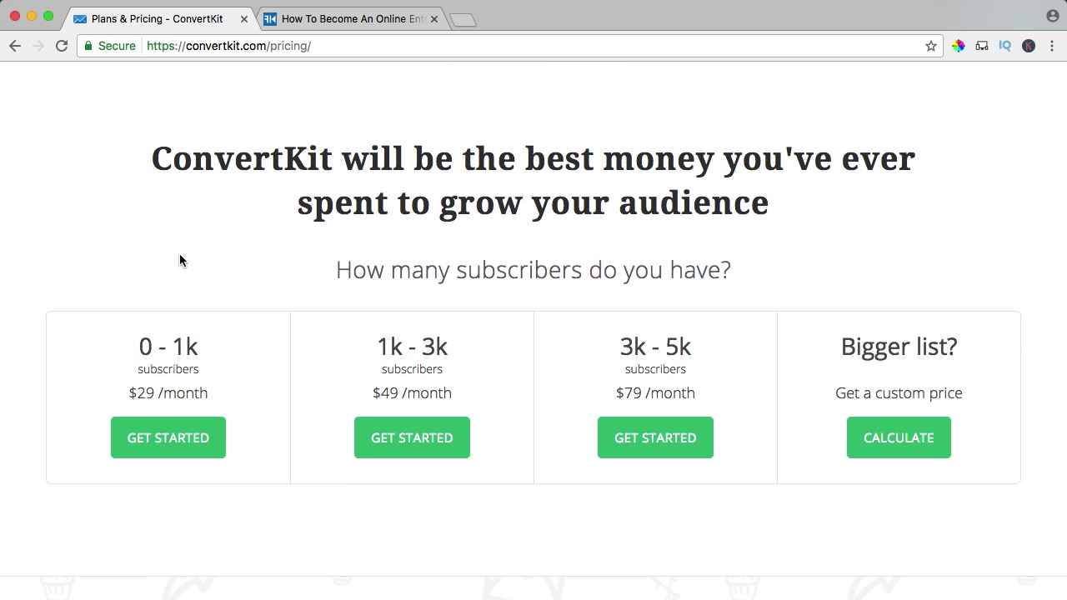
scroll(180, 255, "down", 2)
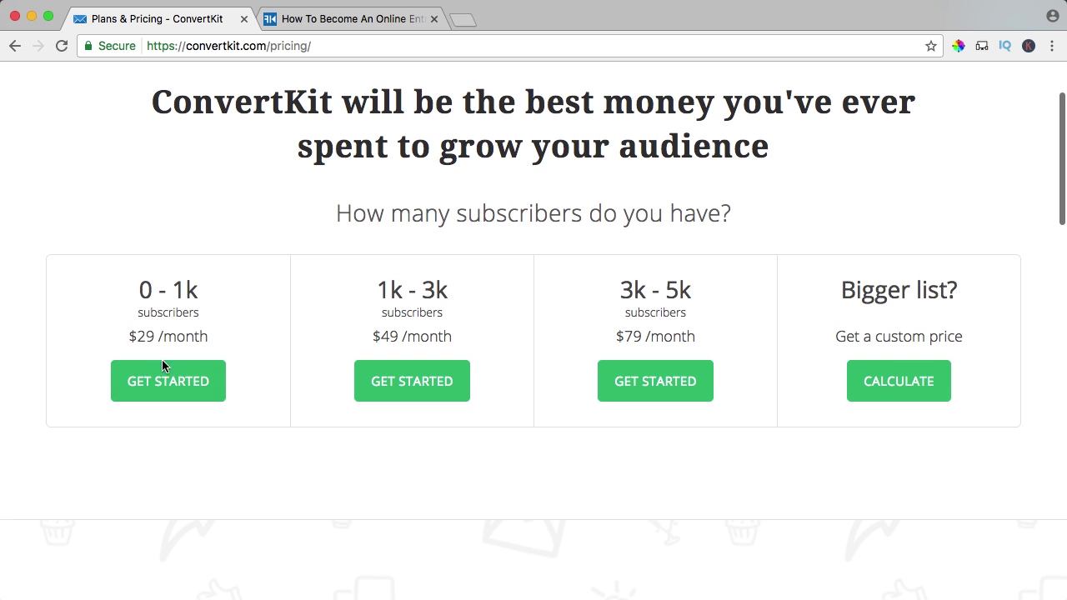
left_click(166, 388)
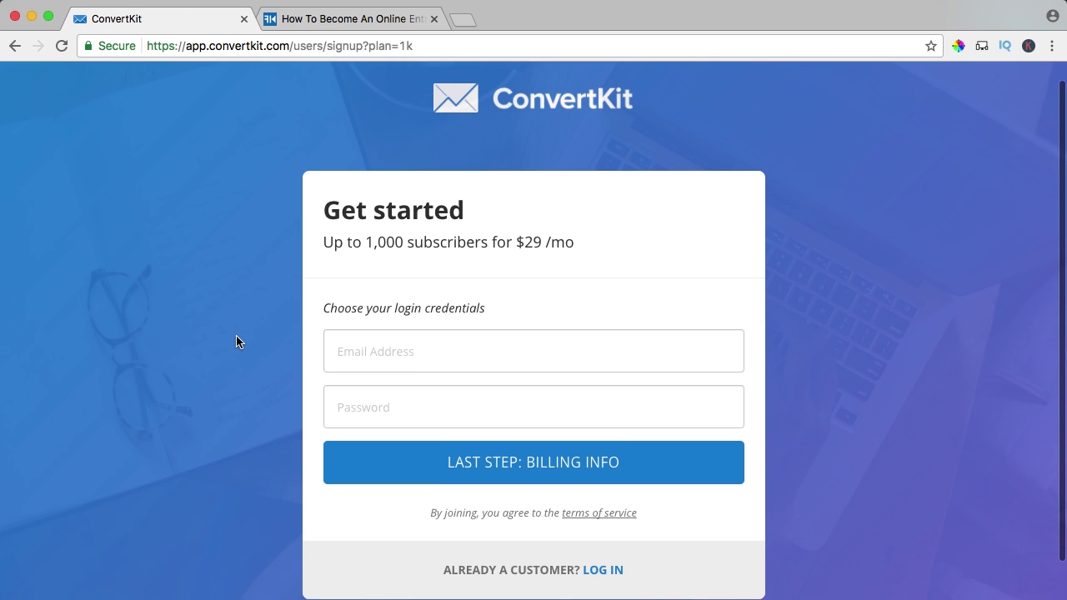
Step: Fill in the signup email address, account password and card billing details, and create the account
scroll(236, 340, "down", 2)
left_click(423, 325)
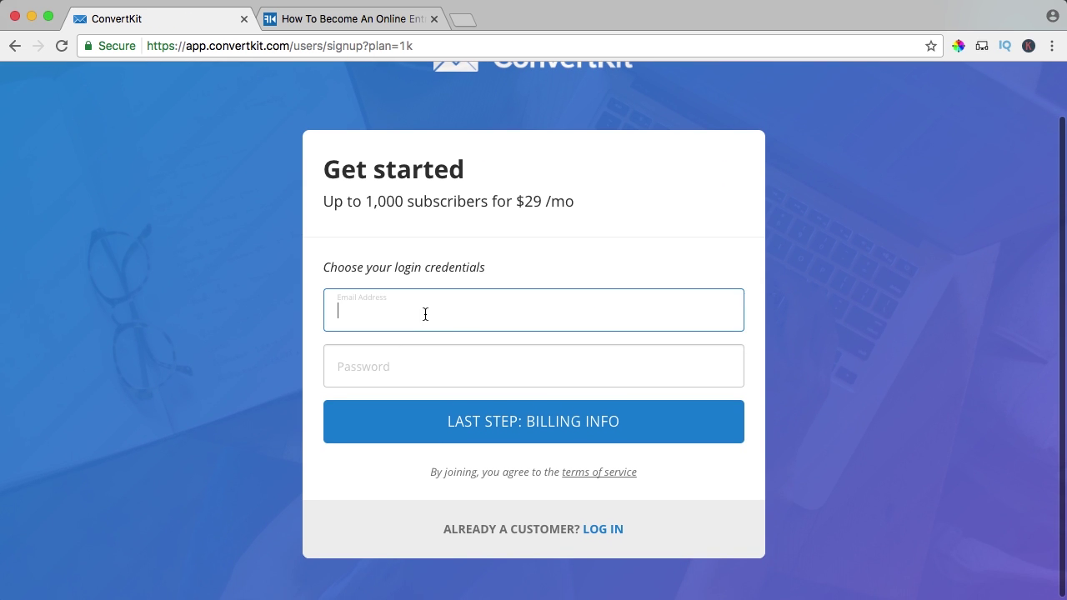
type("info@")
key("Down")
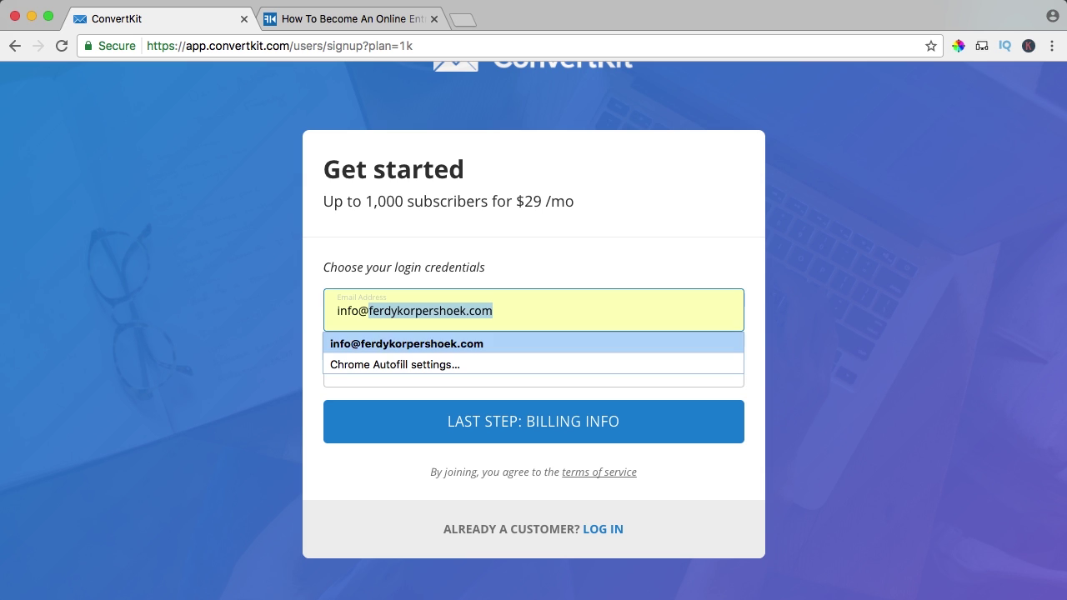
key("Return")
key("Tab")
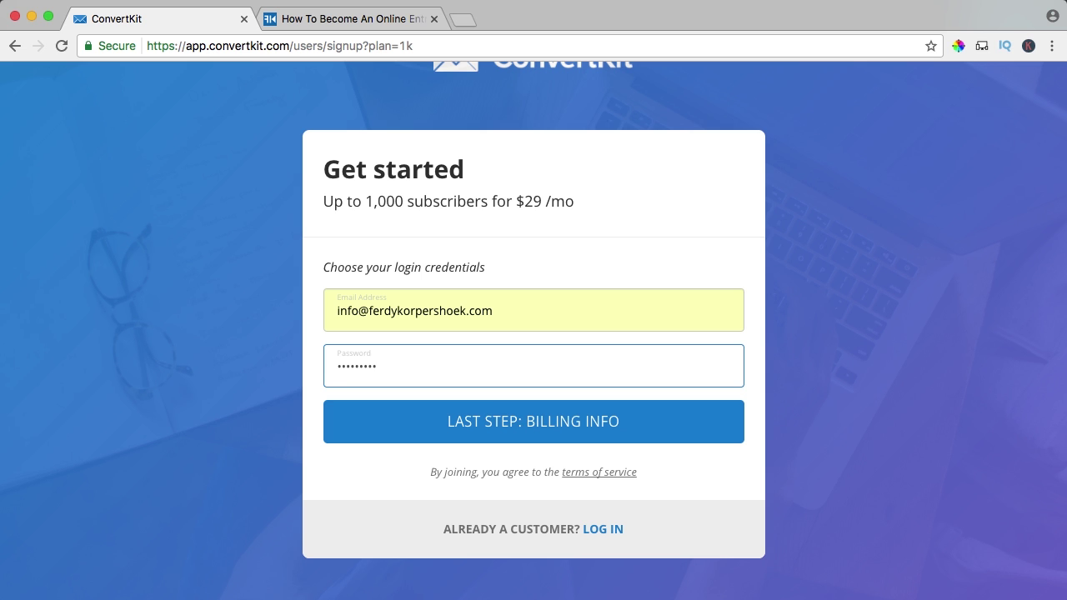
left_click(510, 419)
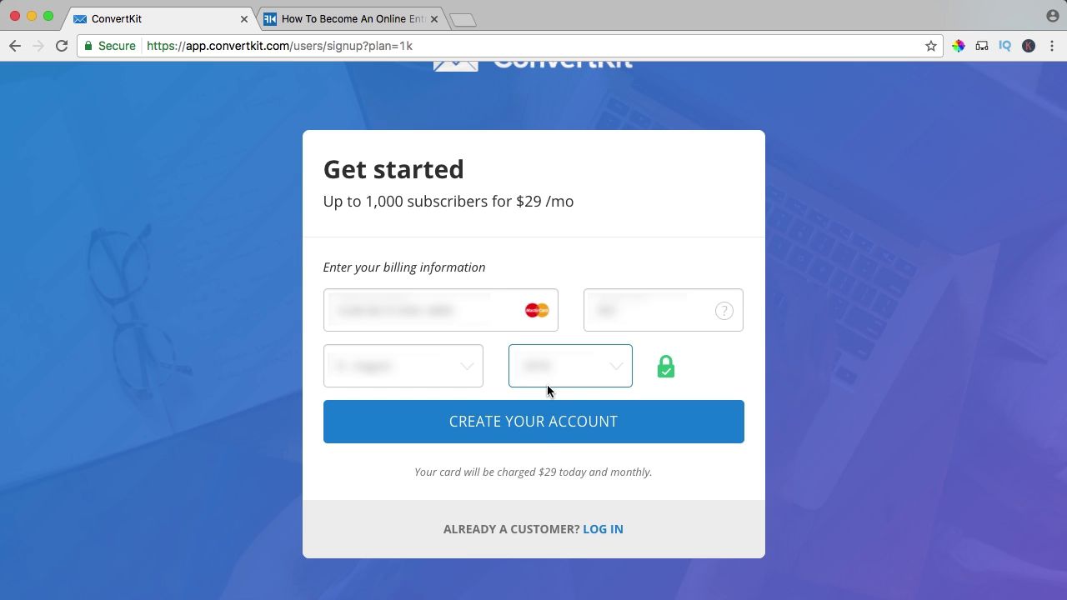
left_click(540, 431)
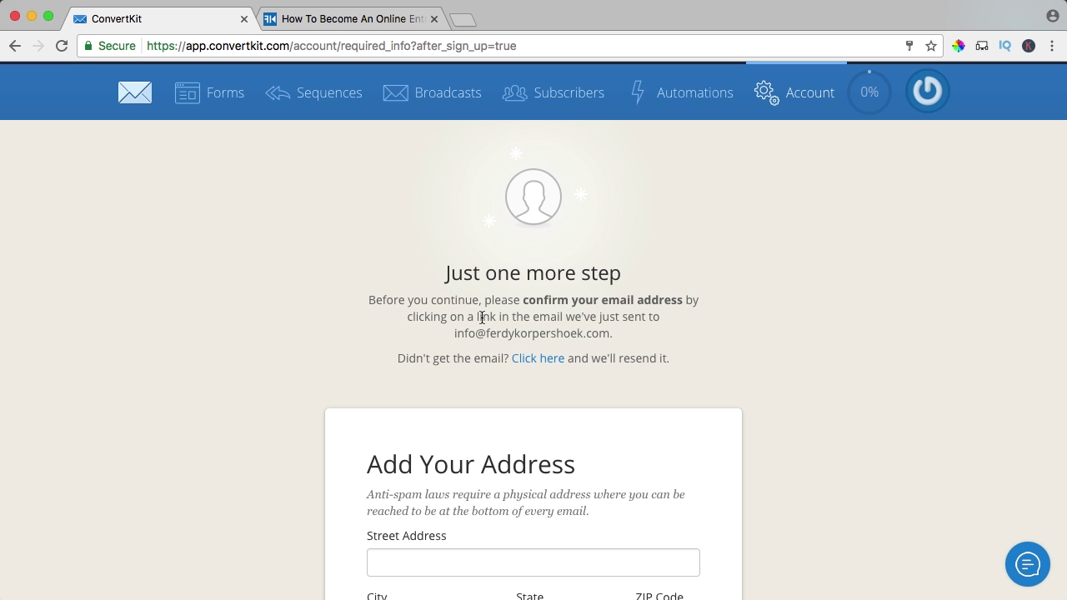
Step: Open the "Confirm your ConvertKit account" message in Roundcube webmail and verify the email address from it
scroll(623, 316, "down", 3)
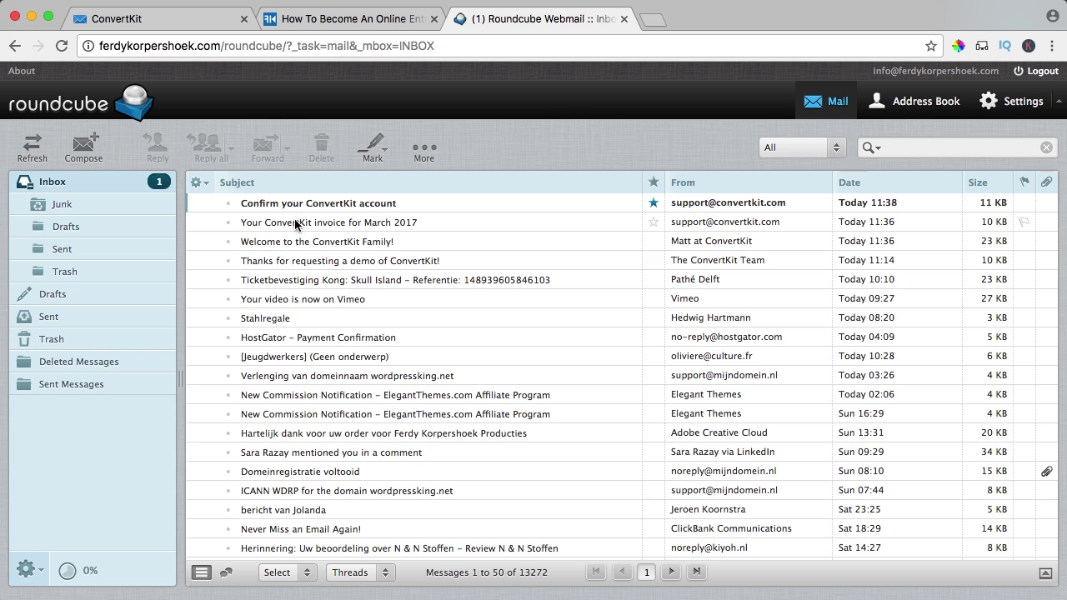
double_click(305, 205)
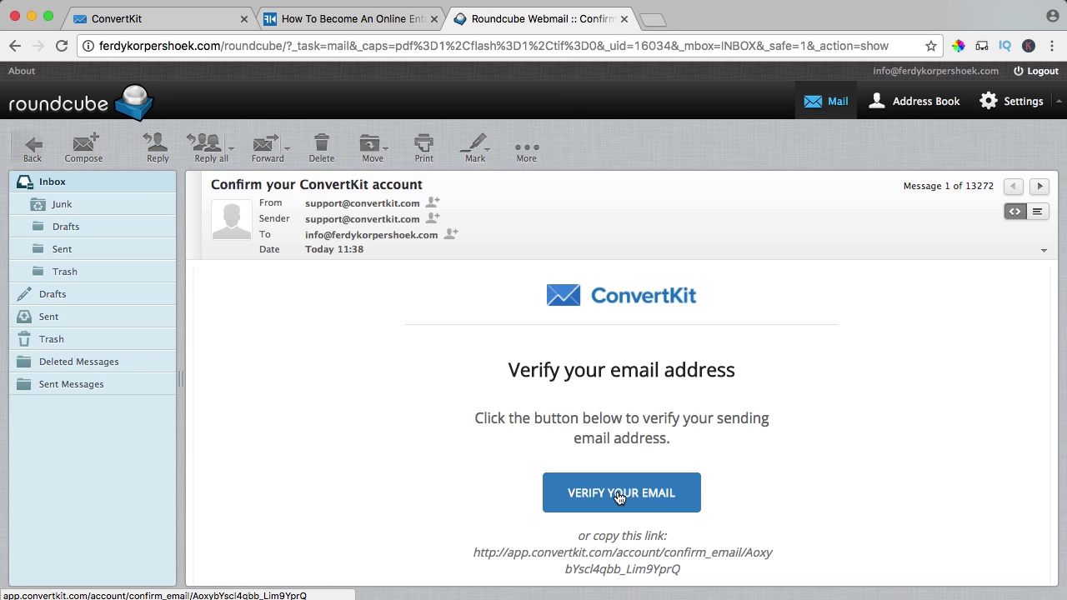
left_click(620, 495)
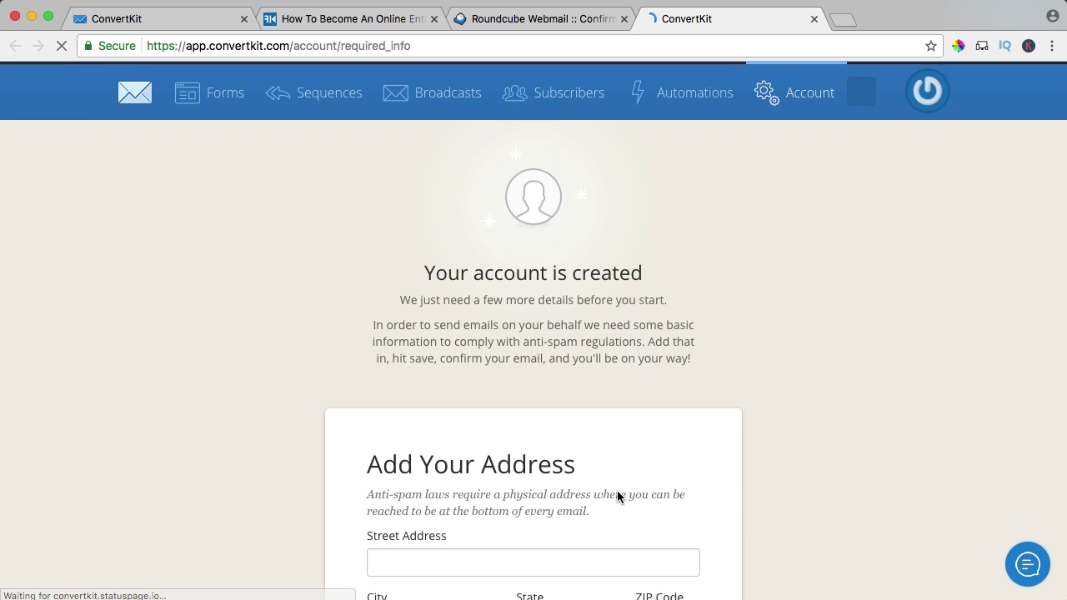
Step: Close the old ConvertKit, course website and webmail tabs, keeping only the tab with the account details form
scroll(555, 187, "down", 3)
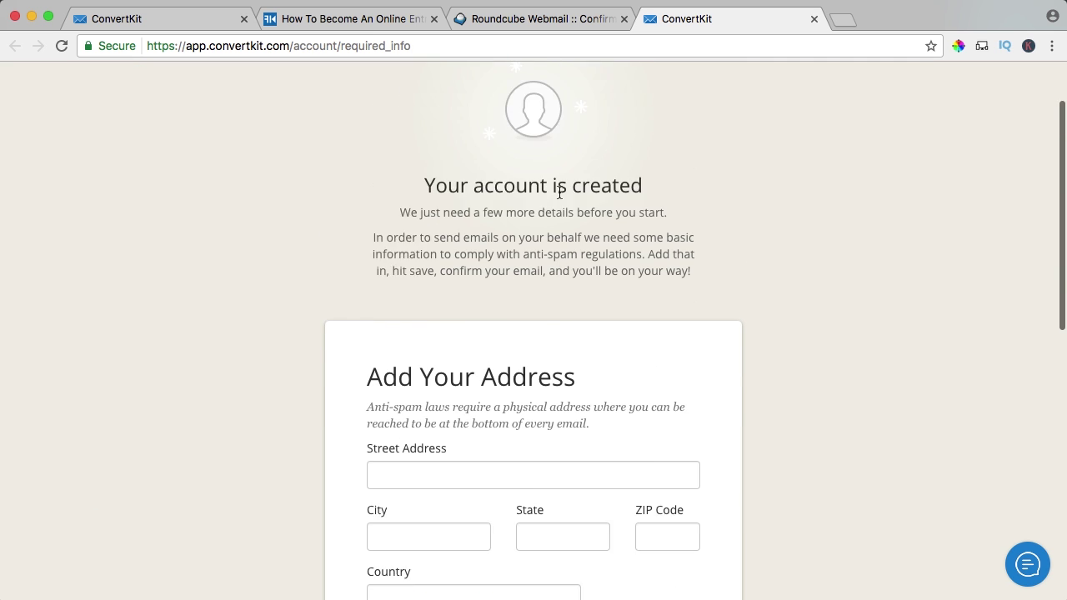
left_click(179, 19)
left_click(244, 18)
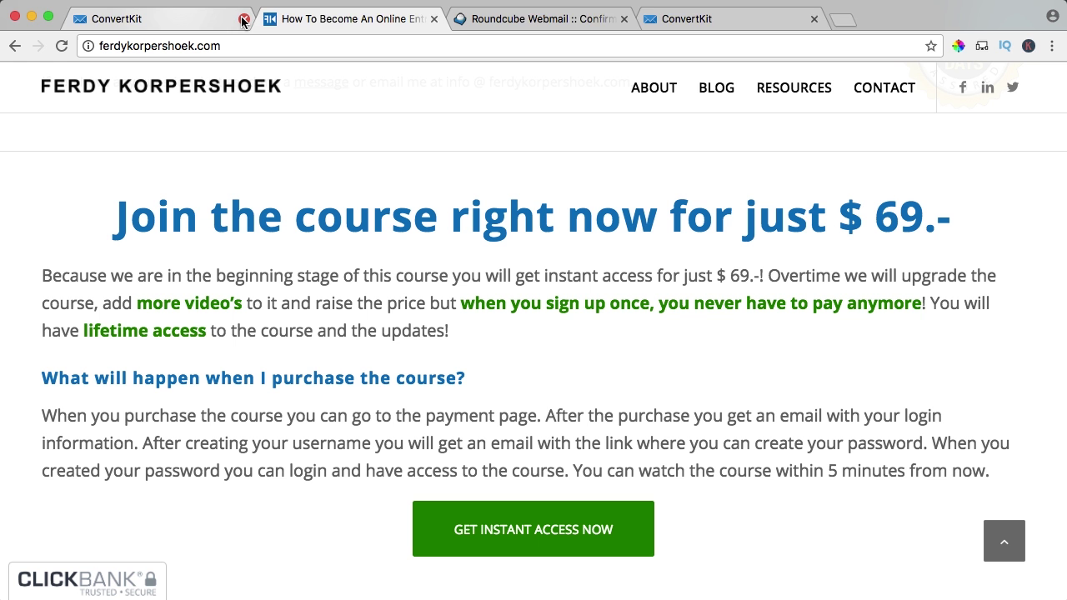
left_click(434, 18)
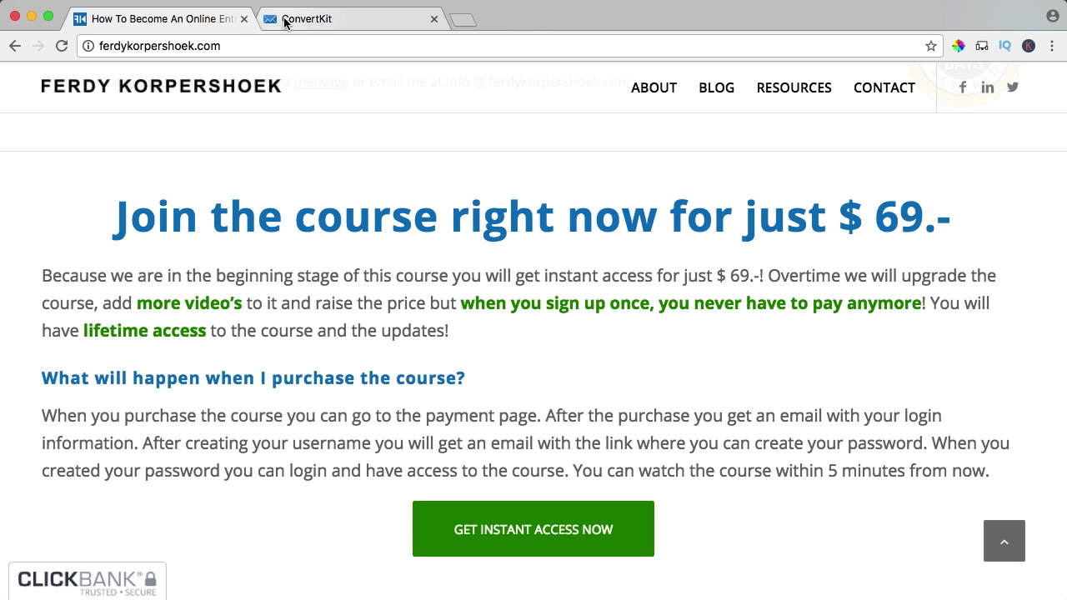
left_click(244, 18)
Step: Fill in the postal address, main website, default from name and reply-to email address, and save the account information
scroll(388, 276, "down", 3)
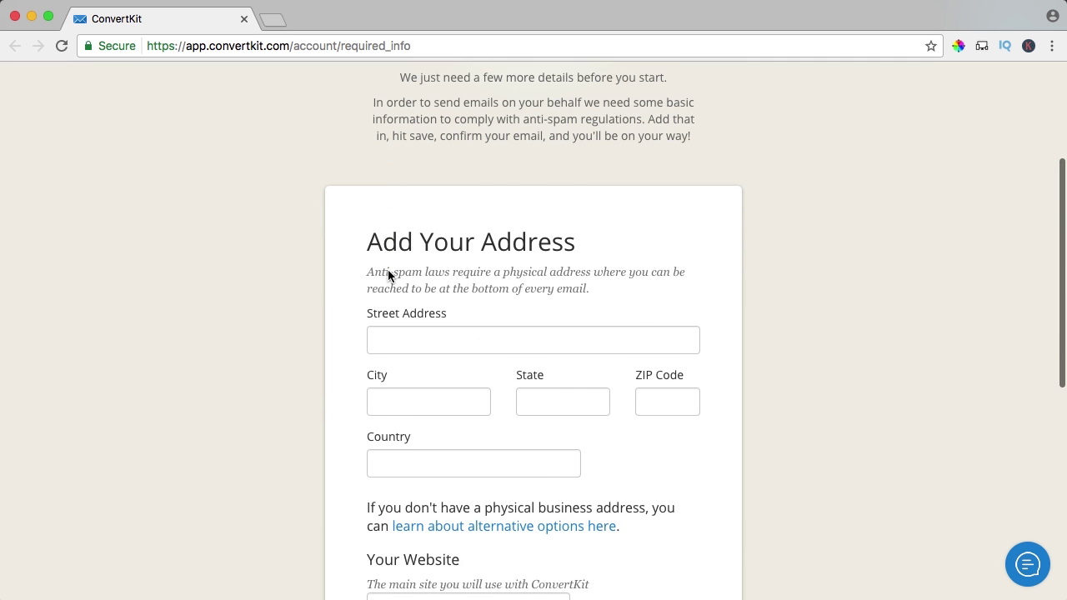
scroll(389, 276, "down", 3)
scroll(442, 256, "down", 1)
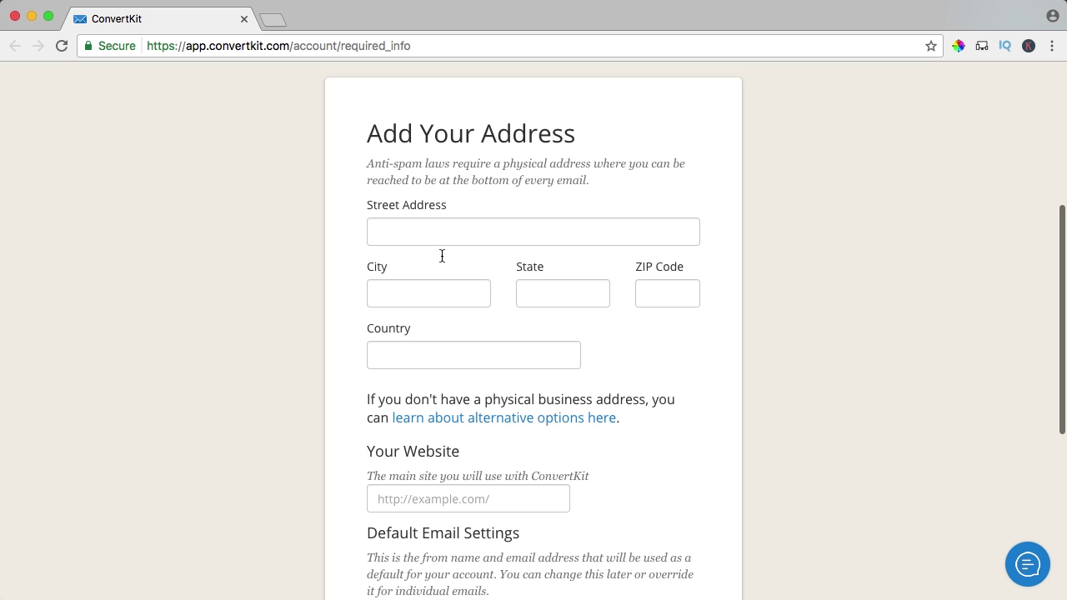
scroll(442, 256, "down", 4)
scroll(444, 217, "up", 1)
left_click(441, 105)
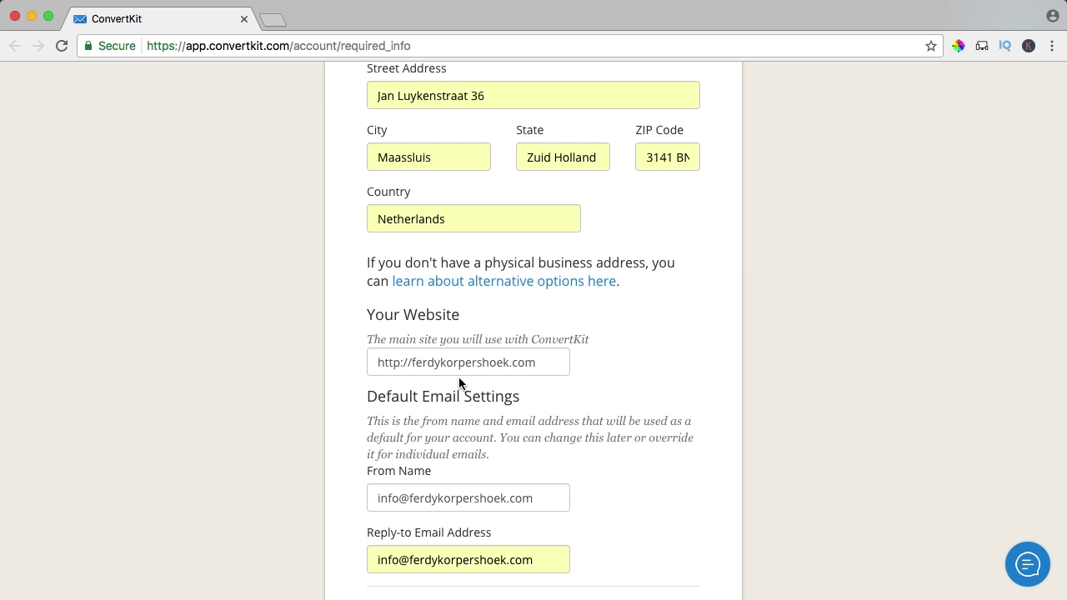
scroll(460, 381, "down", 5)
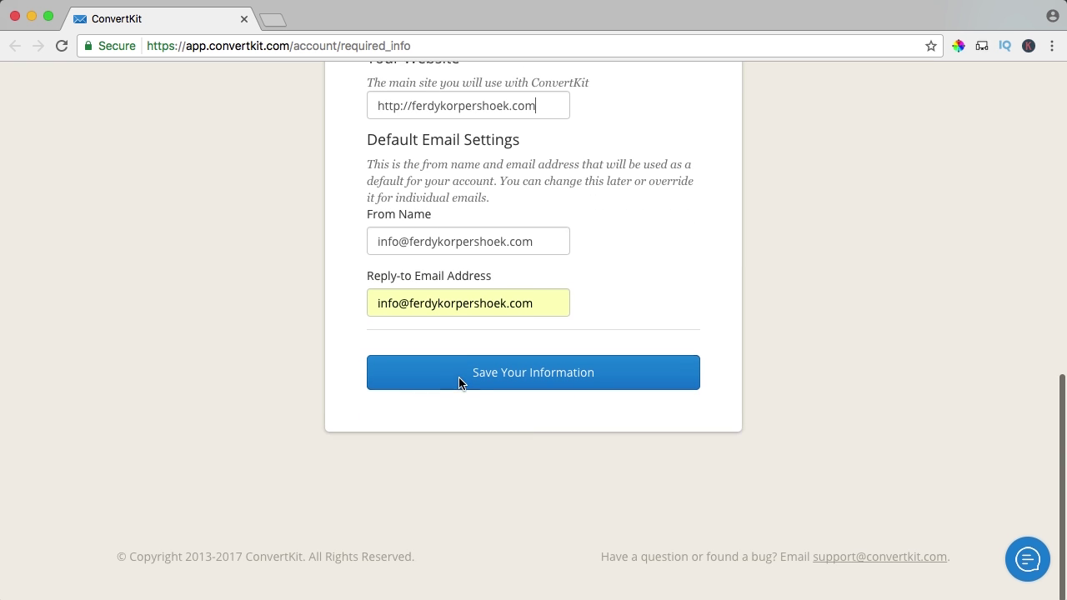
left_click(514, 386)
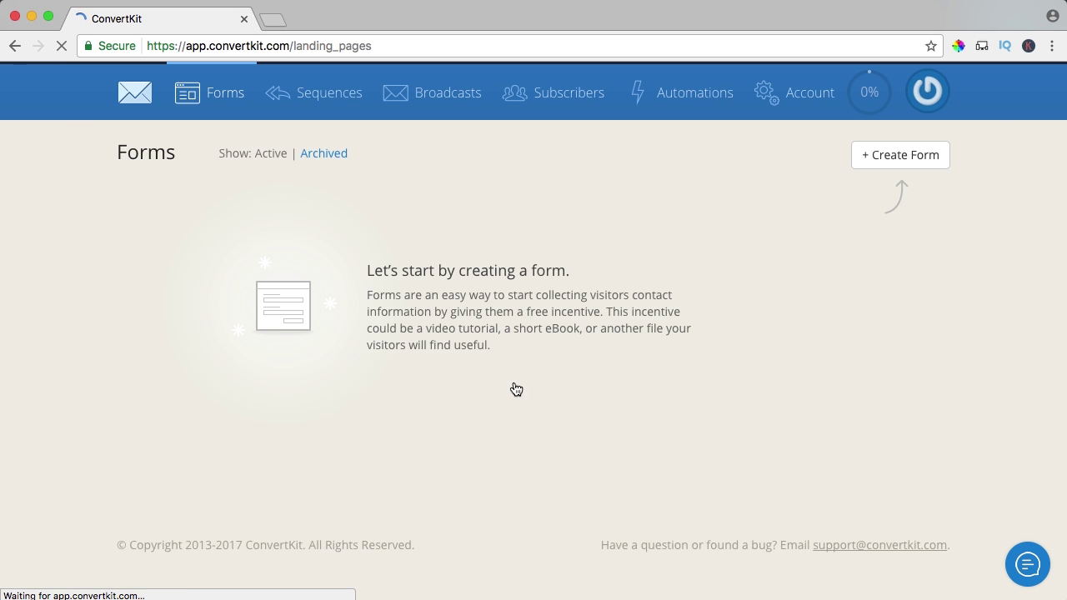
Step: Look through the account setup checklist, including the form embedding and sequence items, close it and open the account settings
left_click(869, 92)
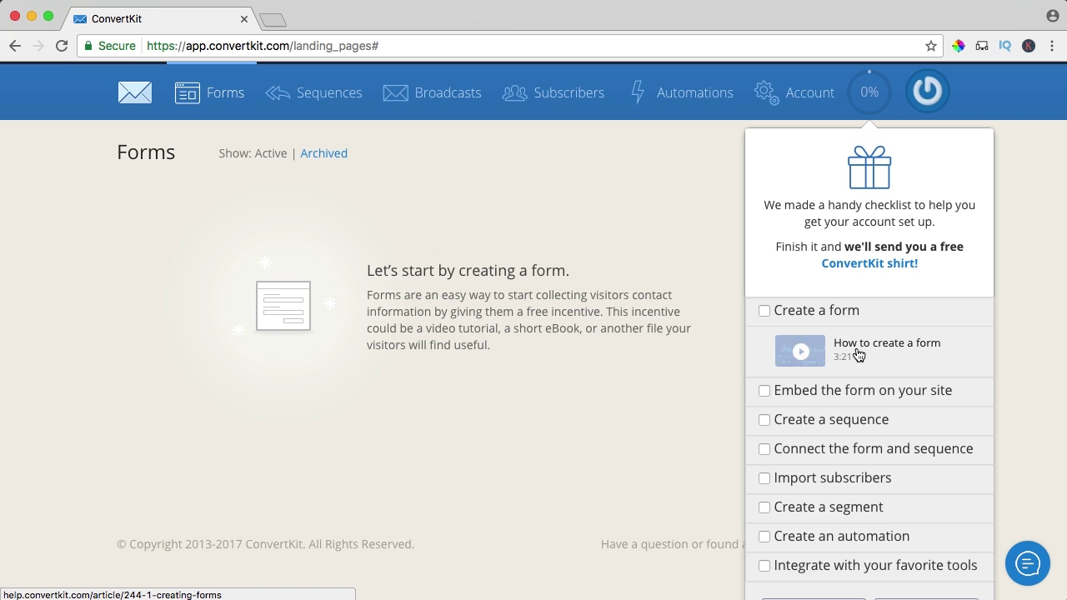
left_click(852, 404)
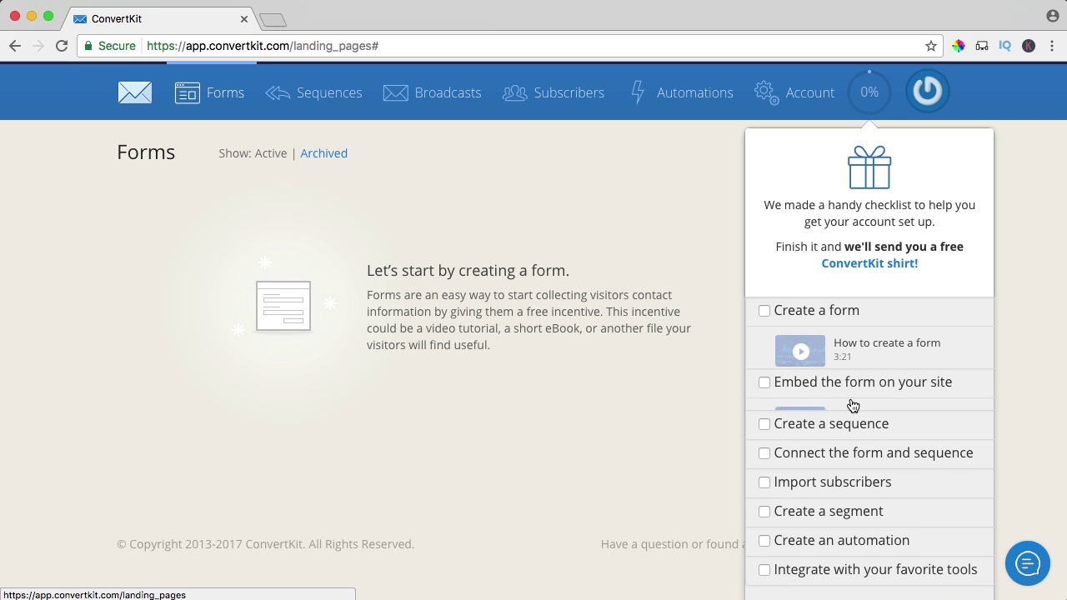
left_click(863, 431)
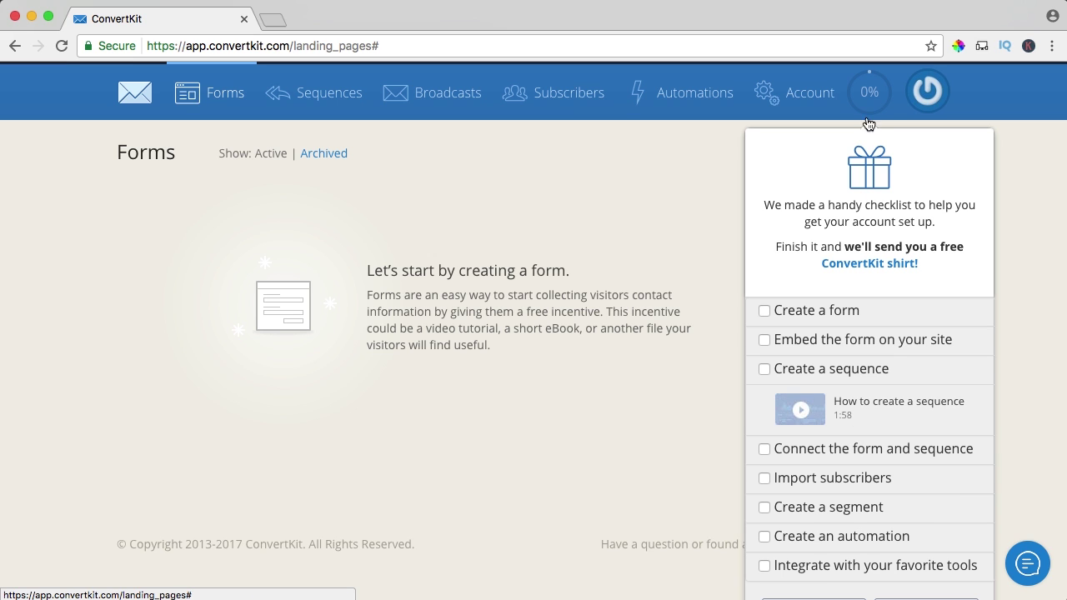
left_click(872, 97)
left_click(806, 98)
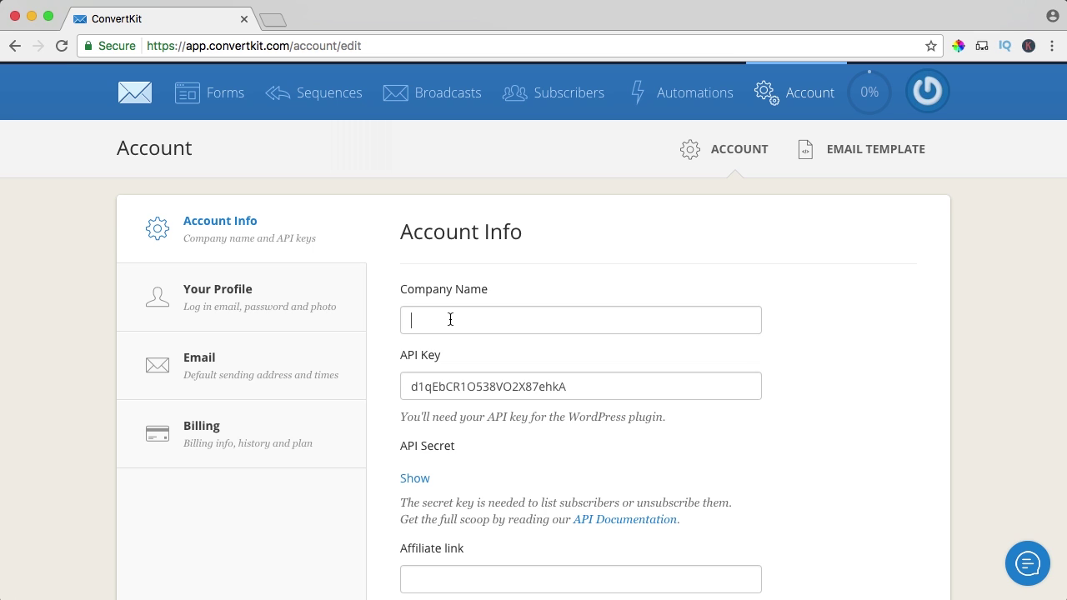
Step: Fill in the company name in the account info and save it
type("Ferdy Korpersh")
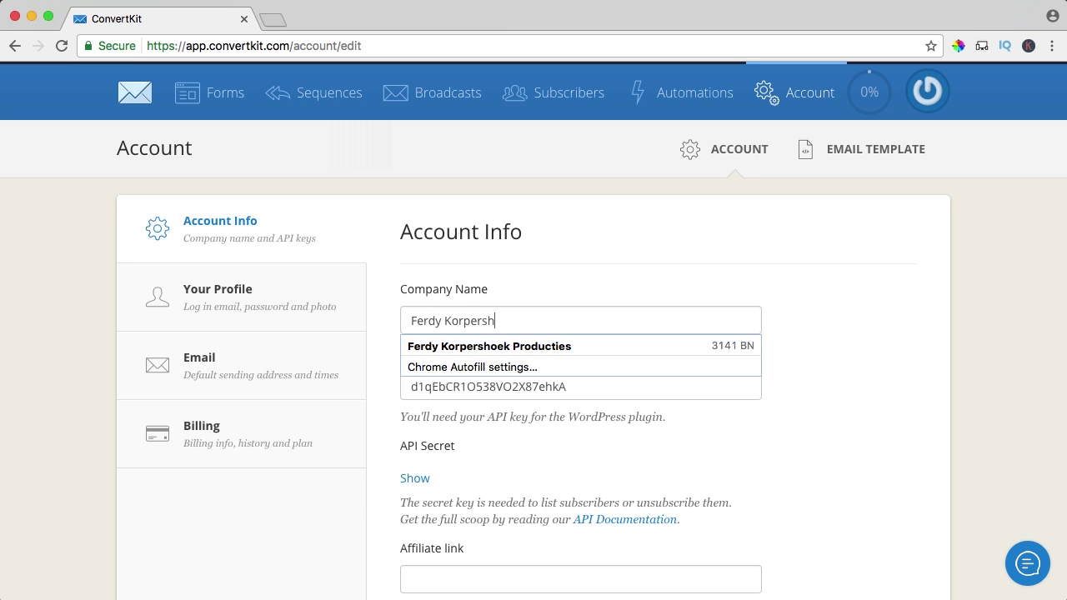
type("oek Productions")
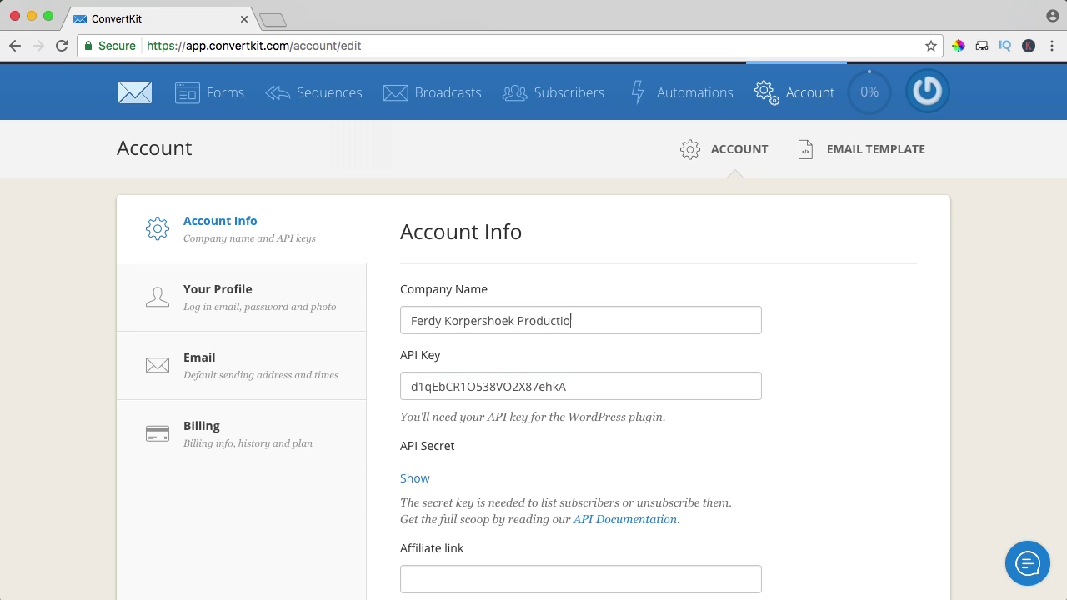
scroll(762, 442, "down", 5)
left_click(842, 465)
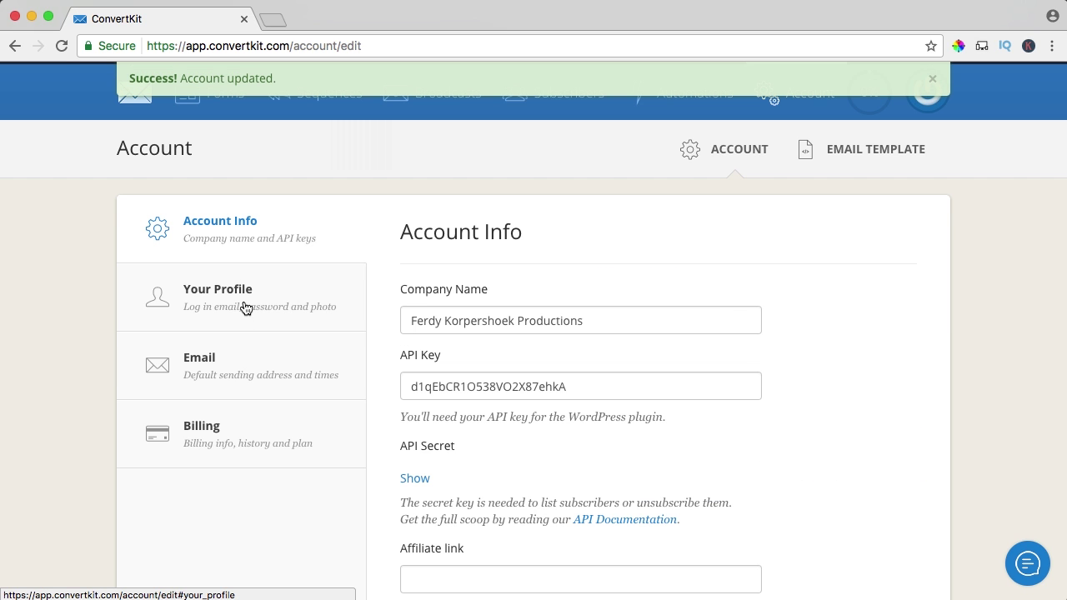
Step: Check the profile settings, exclude Sunday from the default email sending days and save the account settings
left_click(243, 304)
scroll(436, 324, "down", 3)
scroll(351, 275, "up", 3)
left_click(264, 231)
left_click(226, 364)
scroll(770, 300, "down", 4)
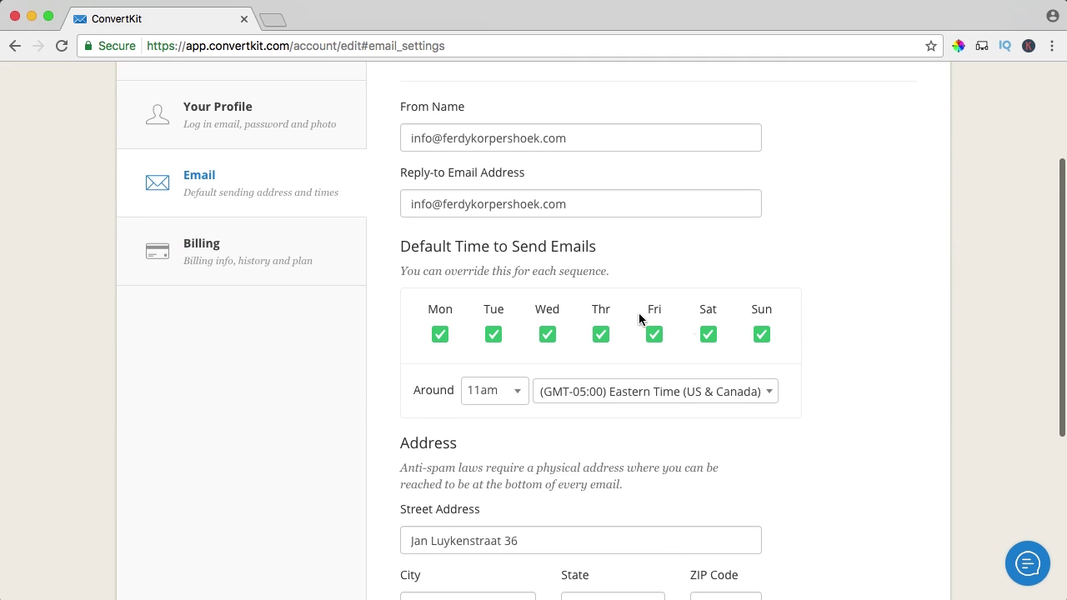
left_click(763, 336)
scroll(766, 342, "up", 4)
scroll(843, 482, "down", 6)
left_click(843, 474)
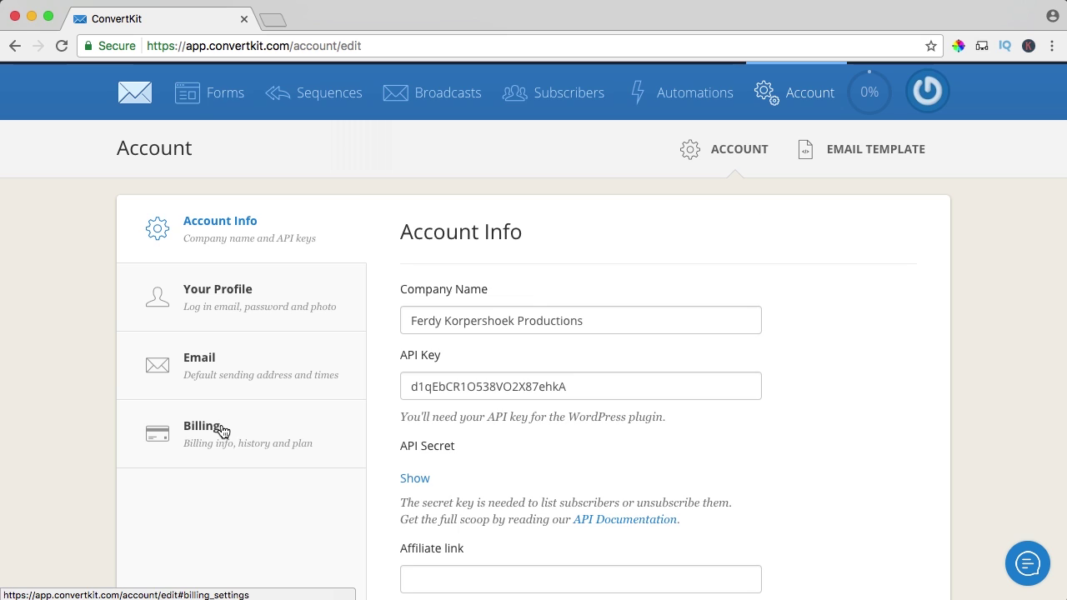
Step: Examine the billing information, especially the plan's subscriber allowance
left_click(222, 431)
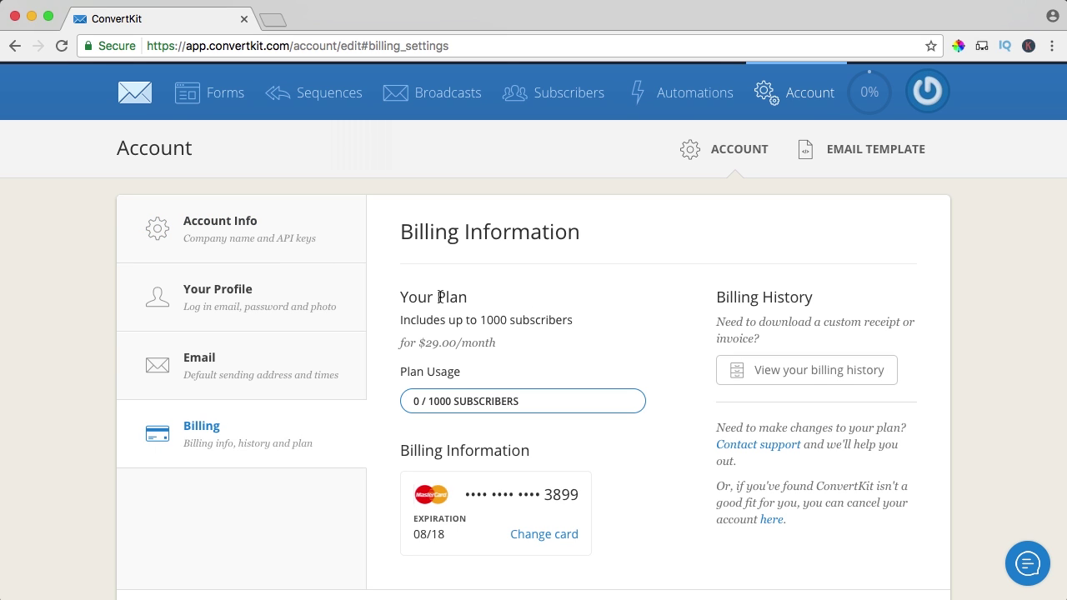
left_click_drag(482, 319, 549, 320)
left_click(477, 321)
left_click(549, 320)
left_click_drag(473, 319, 509, 320)
left_click(510, 321)
left_click_drag(534, 321, 401, 321)
left_click(445, 319)
Step: Create a new form of the embeddable type, using the single-line style with first name, email address and subscribe button
left_click(139, 99)
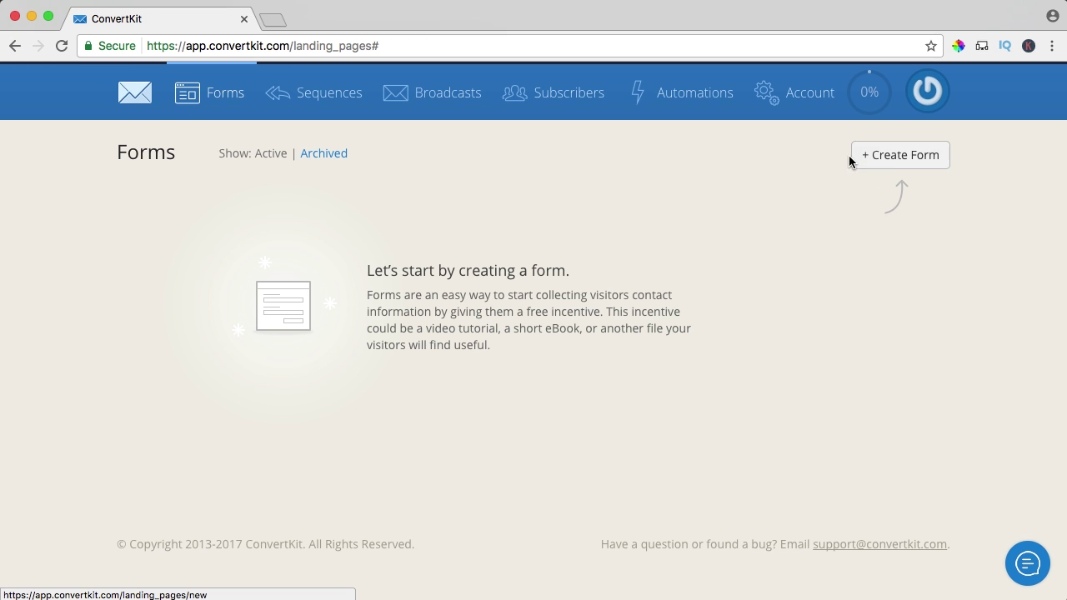
left_click(895, 162)
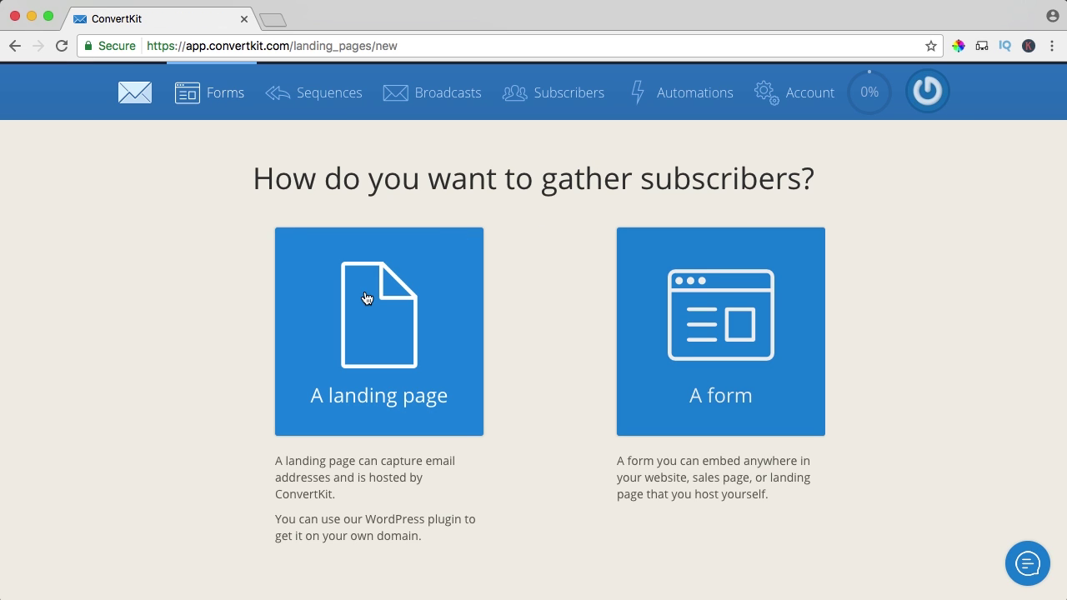
left_click(705, 313)
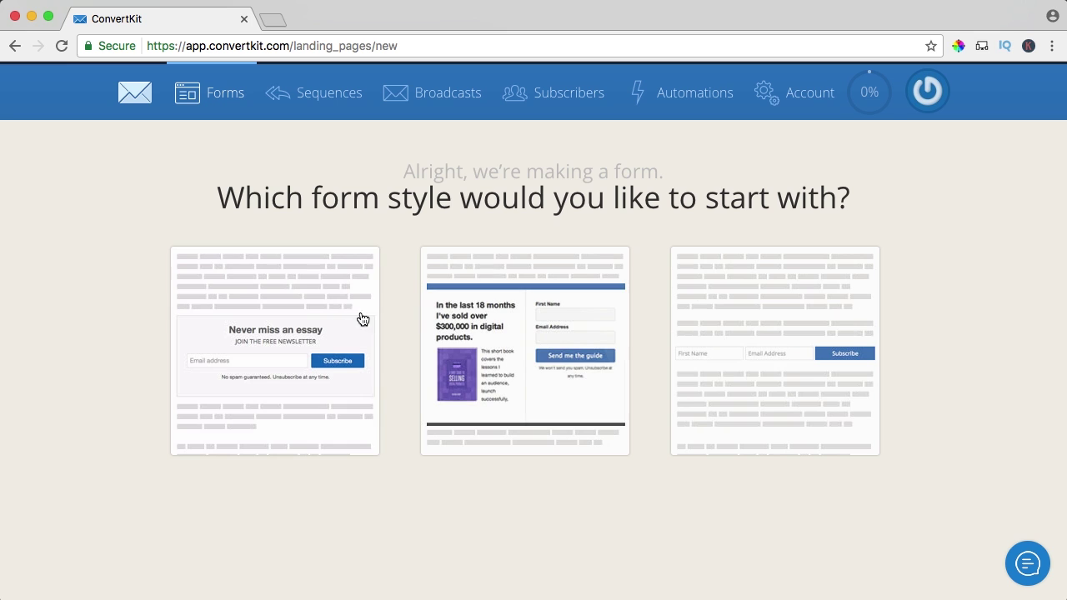
left_click(742, 336)
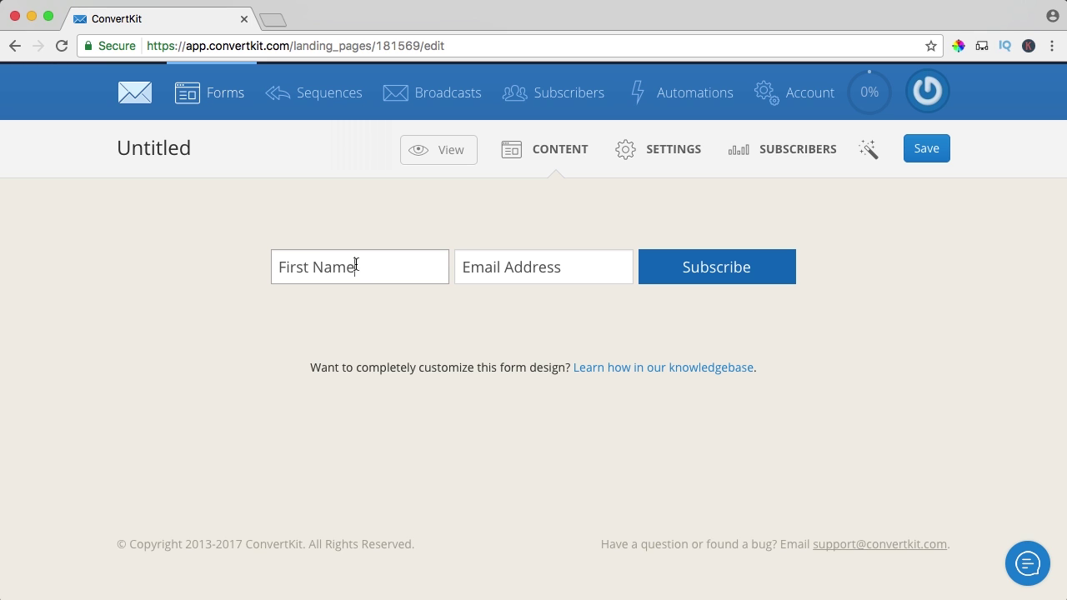
Step: Keep the "First Name" and "Email Address" labels, change the button text to "Join Now!" and save the form
left_click_drag(363, 266, 281, 267)
type("First Name")
left_click(501, 267)
left_click(717, 268)
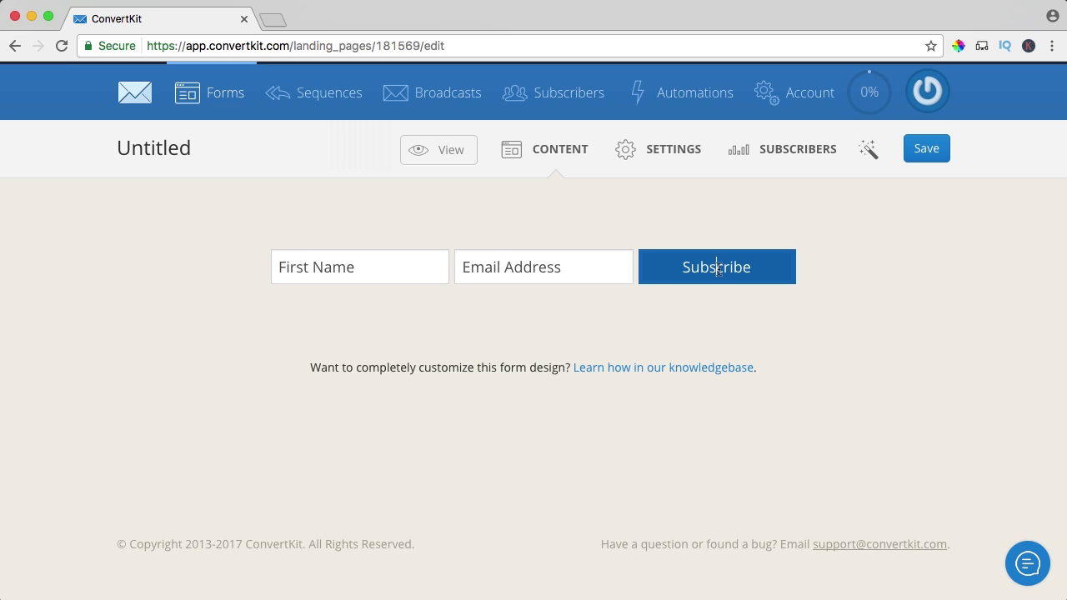
double_click(755, 268)
key("BackSpace")
type("Join Now!")
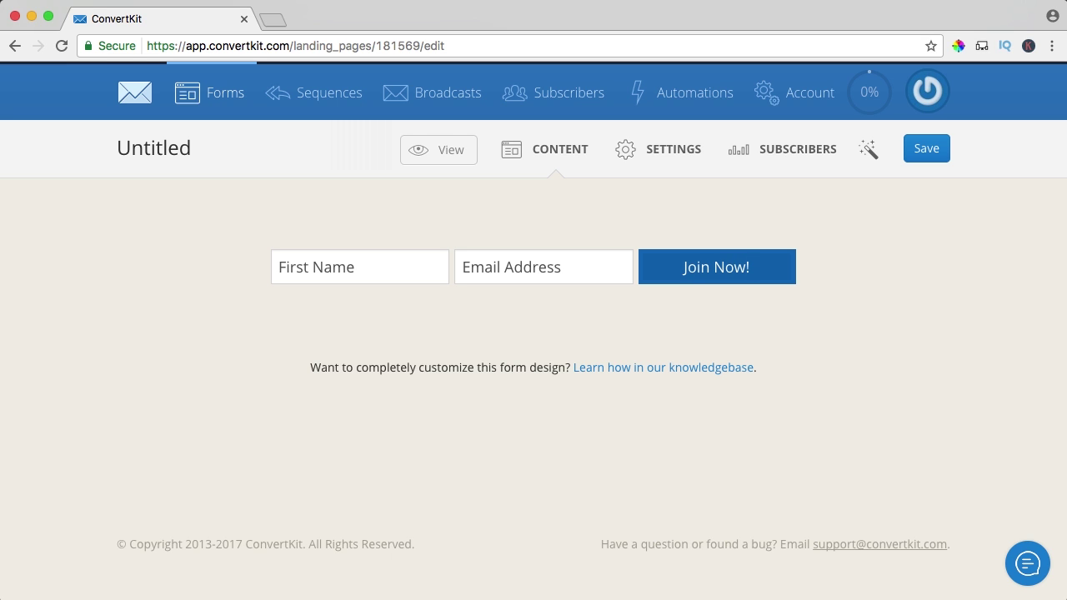
left_click(941, 156)
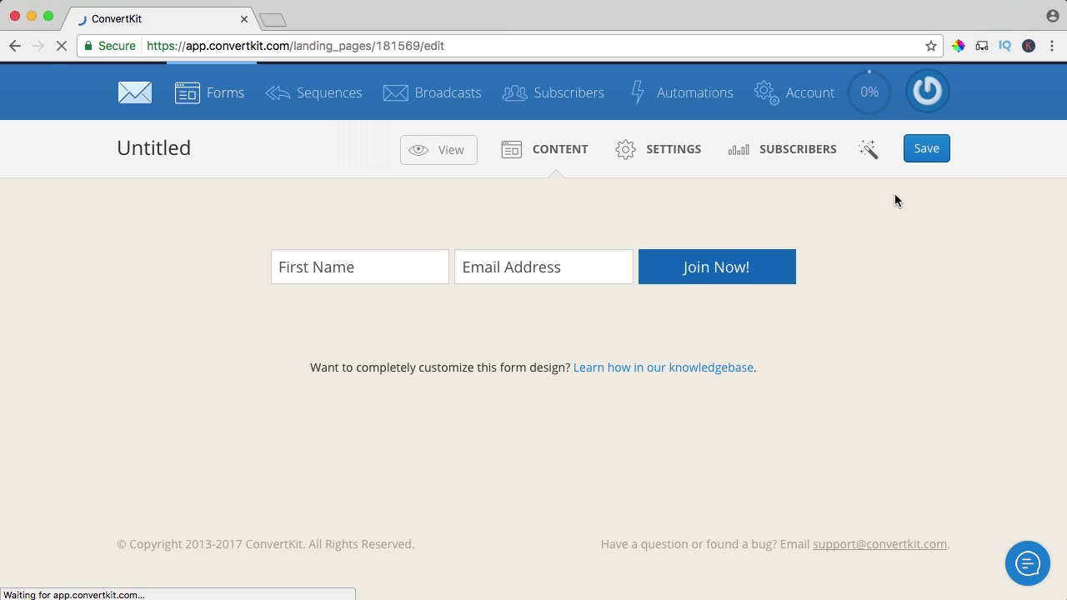
Step: Set the form's button color to 008000
left_click(868, 151)
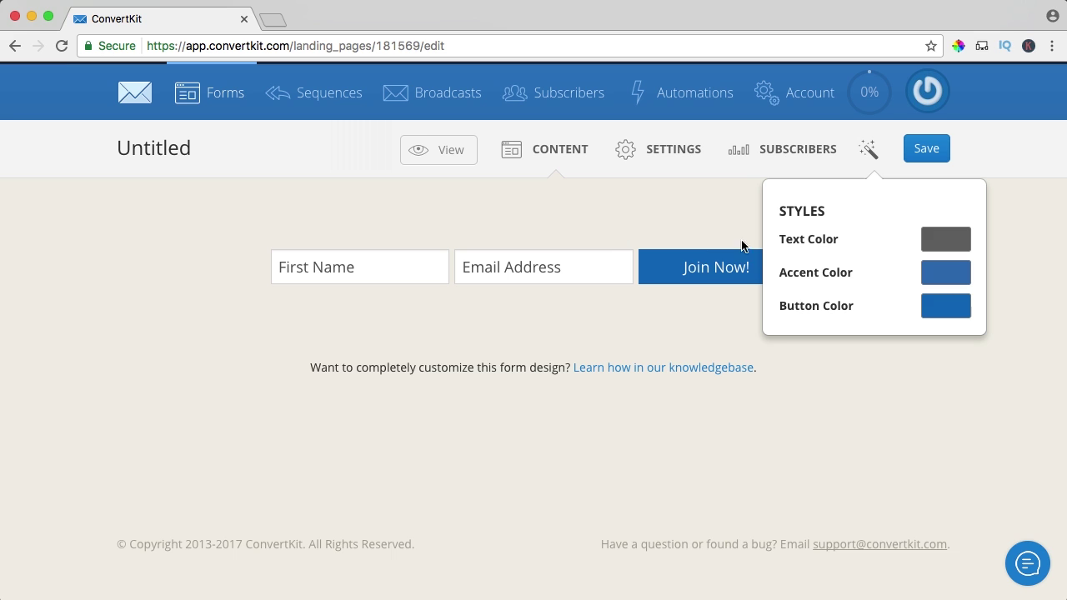
left_click(947, 310)
left_click(856, 383)
left_click_drag(855, 381, 893, 381)
type("008000")
left_click(925, 380)
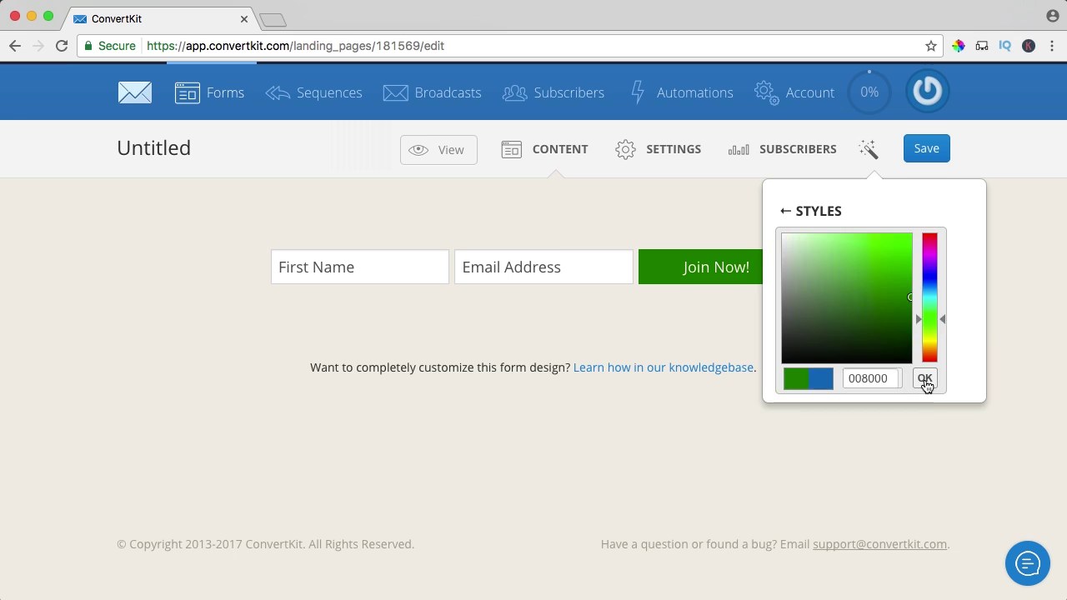
Step: Set the form's text color to 333333
left_click(946, 239)
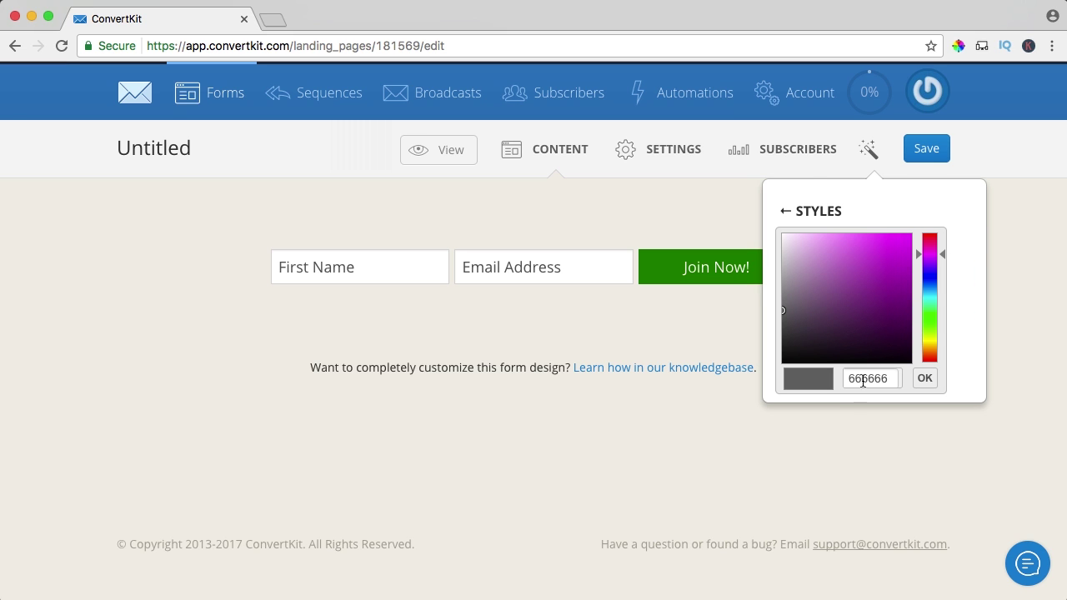
left_click_drag(895, 380, 835, 377)
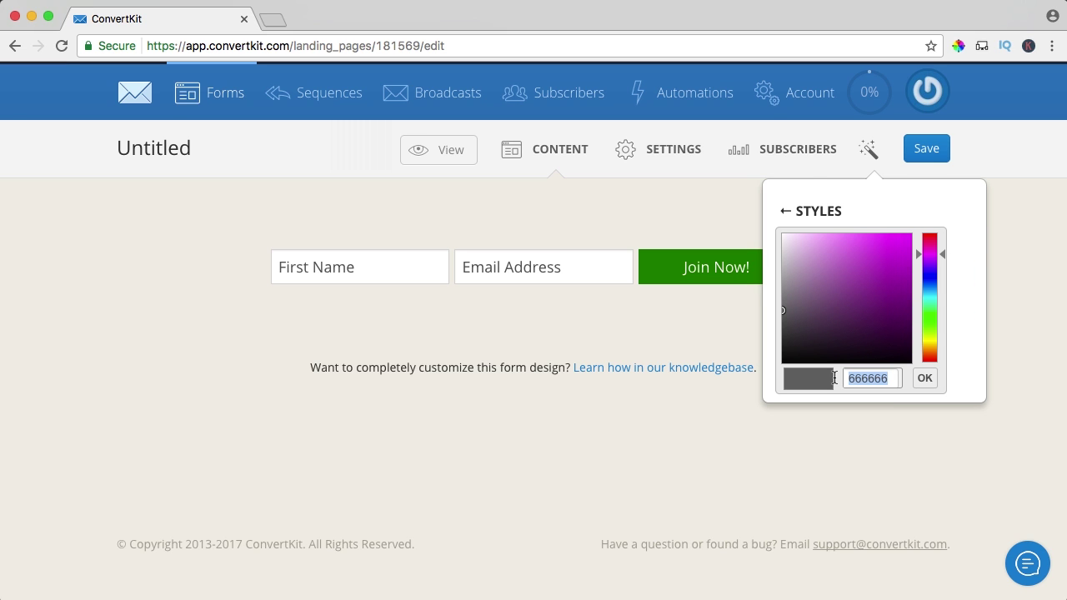
type("333333")
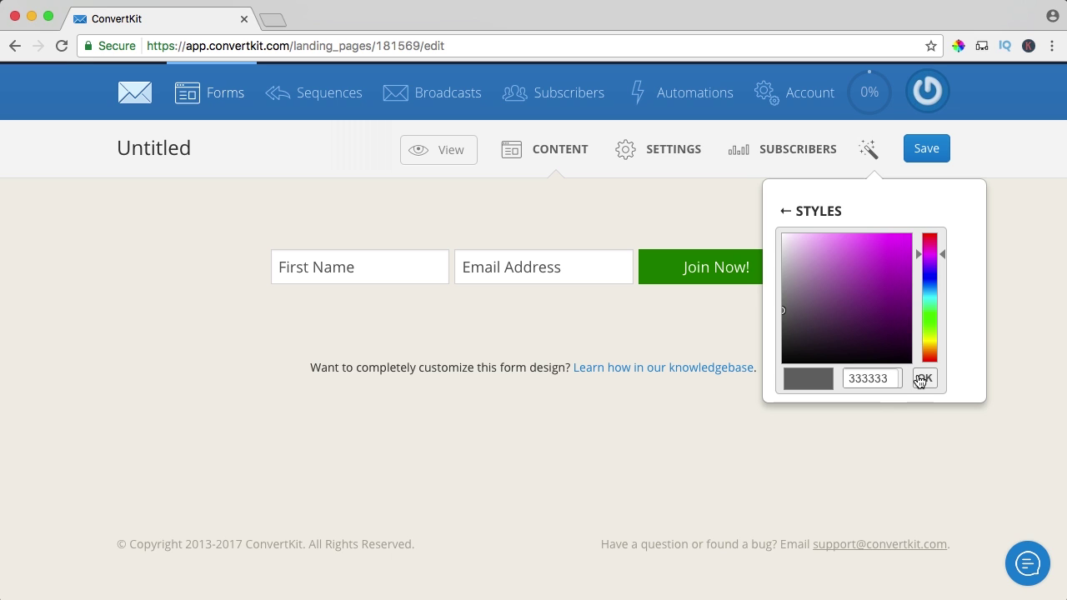
left_click(920, 378)
Step: Set the form's accent color to the brighter green 00c700 and save the form
left_click(943, 279)
left_click_drag(887, 378, 808, 374)
type("008000")
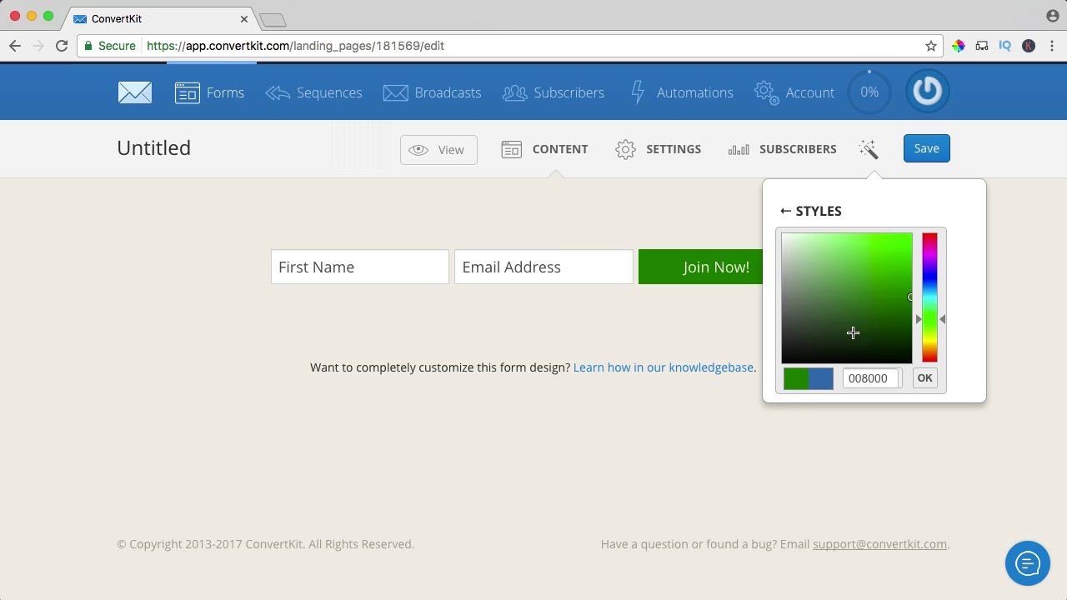
left_click_drag(905, 289, 922, 267)
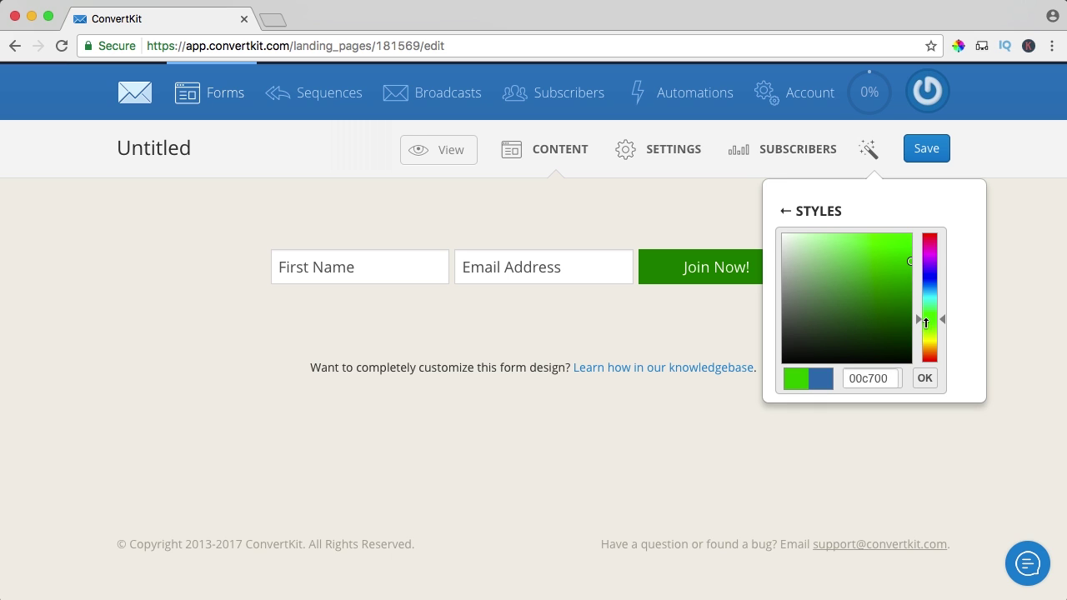
left_click(924, 376)
left_click(934, 152)
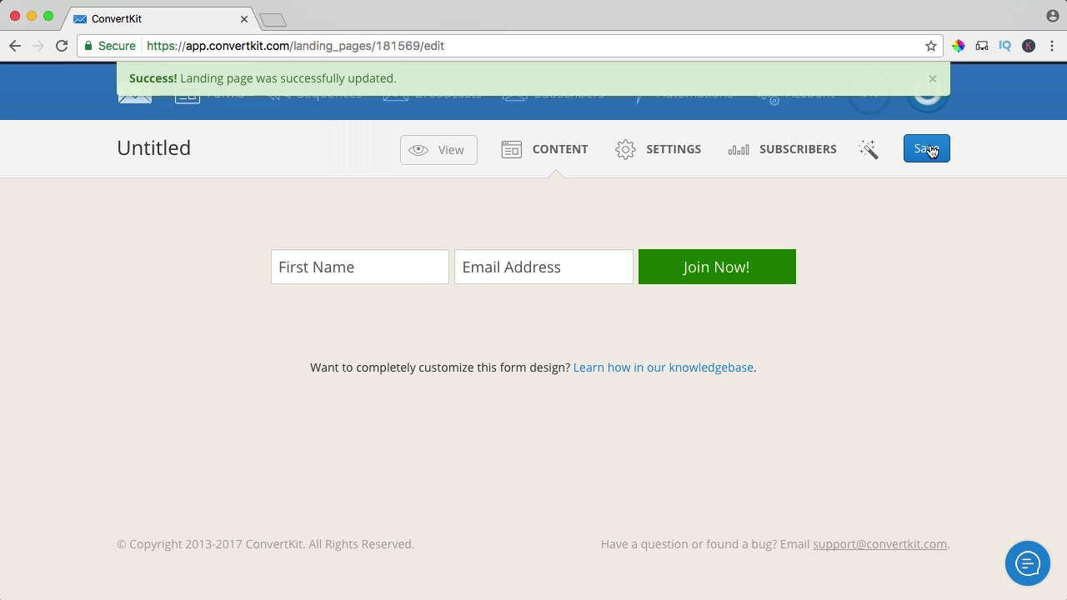
Step: Open the form's main settings and rename the form with the owner's name followed by "Newsletter"
left_click(657, 155)
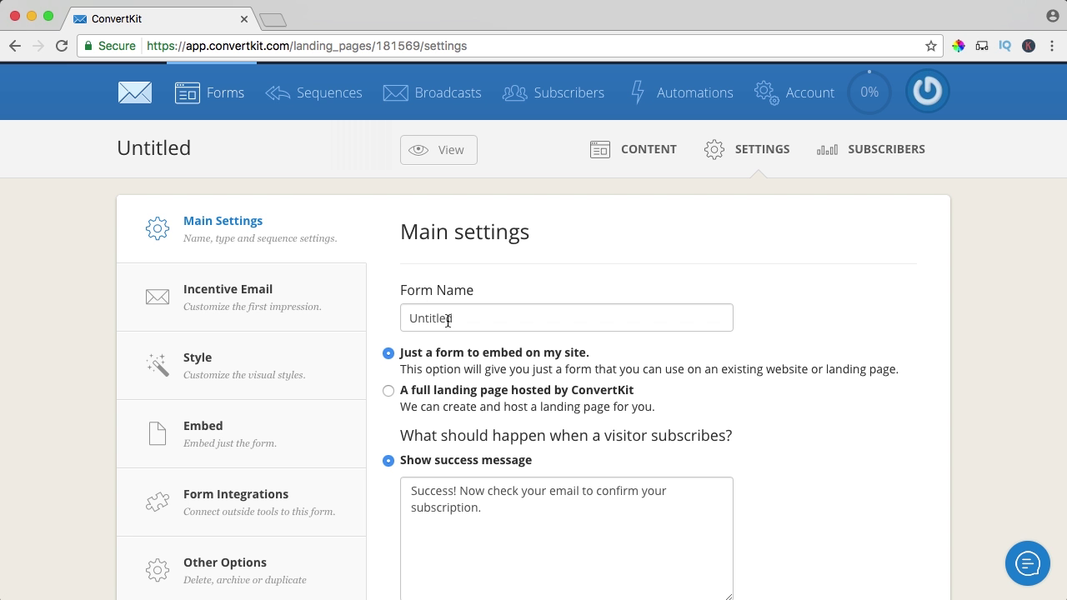
left_click_drag(479, 323, 394, 321)
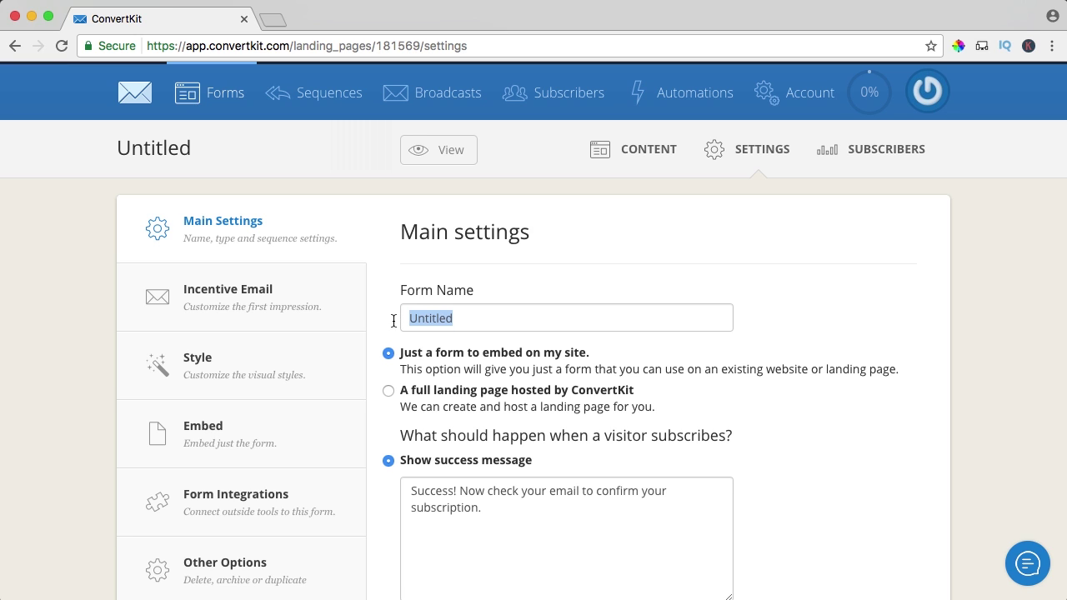
type("Ferdy Korpershoek Newsletter")
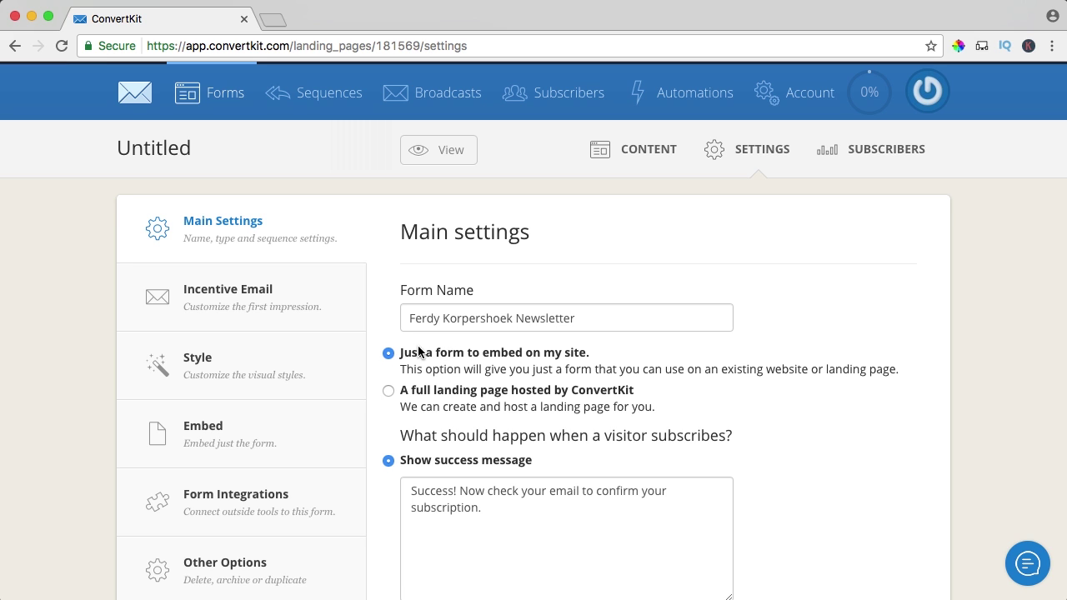
Step: Review the success message, try the redirect to another page and switch back to showing the success message
scroll(408, 351, "down", 3)
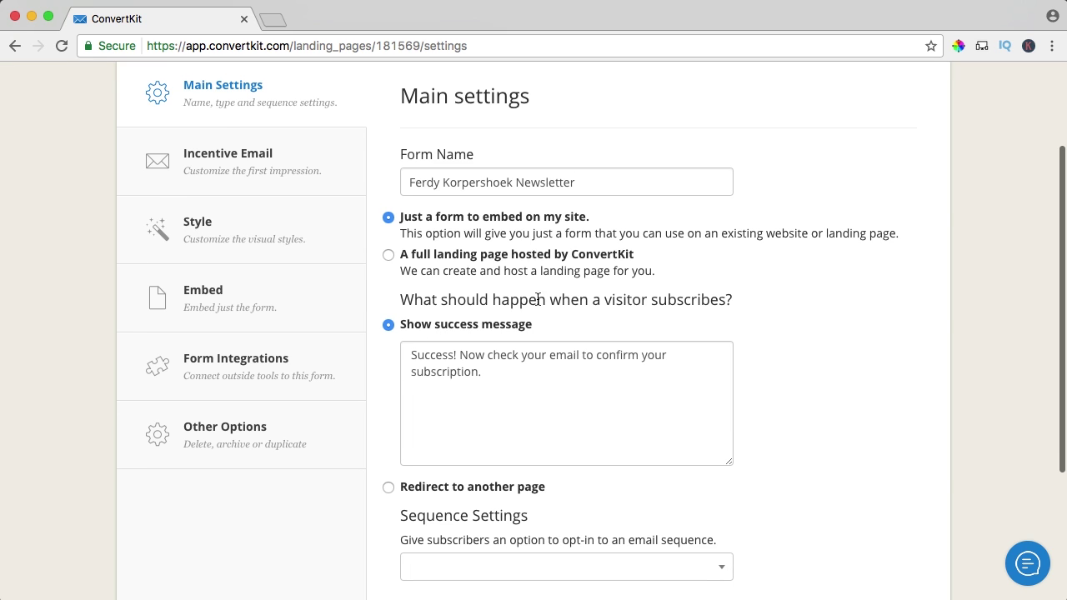
left_click_drag(411, 358, 500, 374)
left_click(489, 370)
scroll(465, 362, "down", 2)
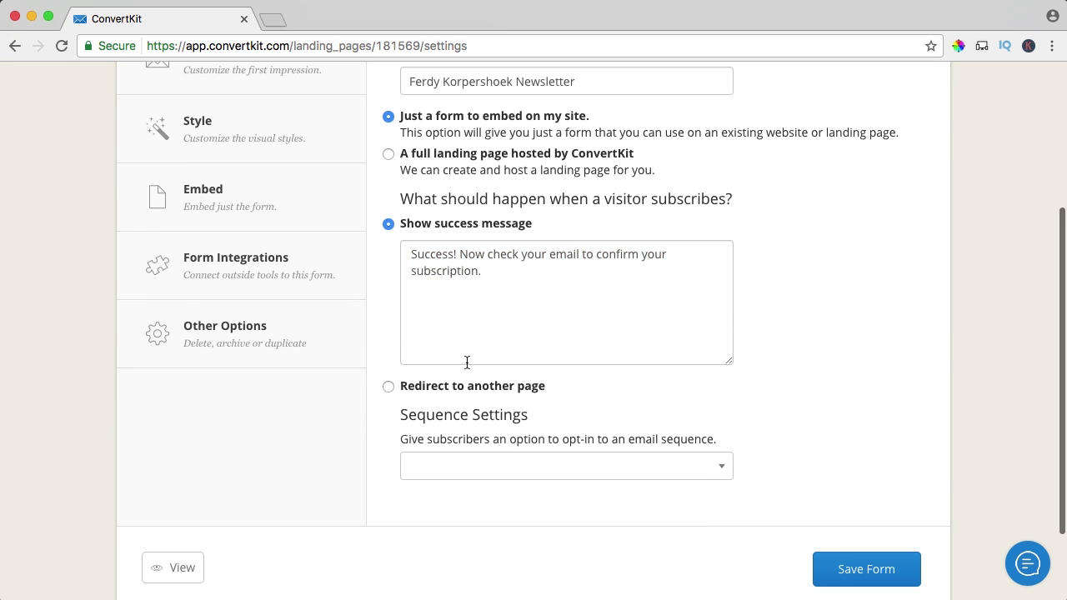
left_click(388, 387)
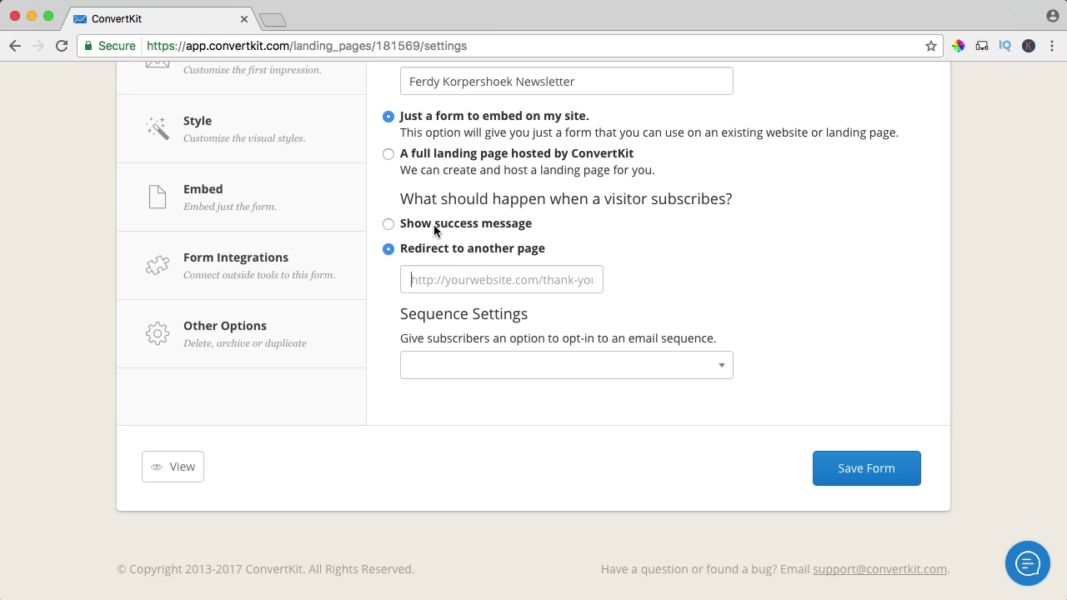
left_click(392, 226)
left_click_drag(418, 254, 521, 254)
left_click(521, 254)
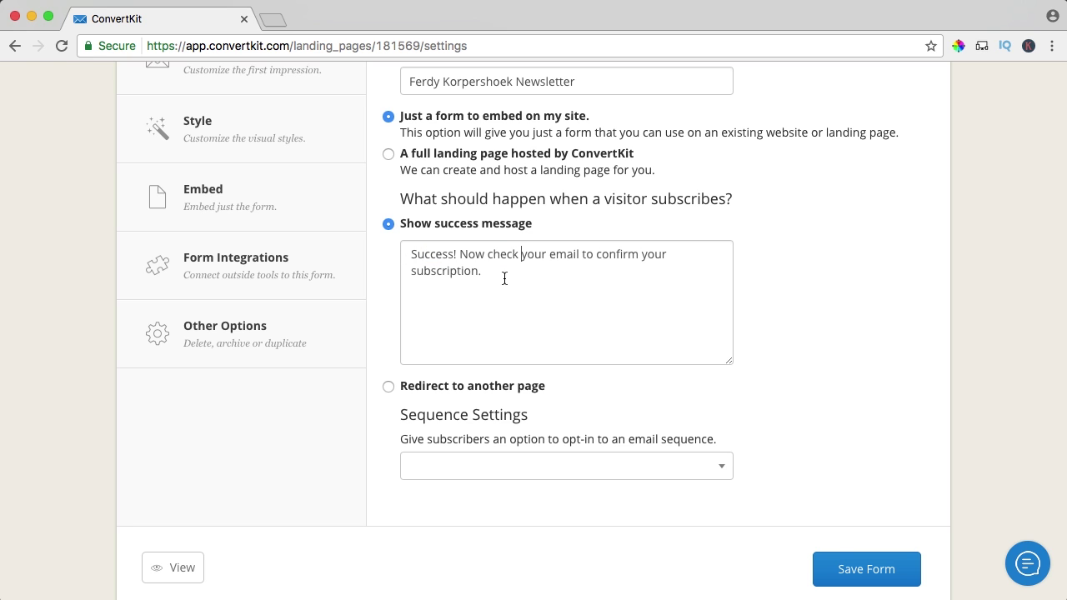
Step: Check the email sequence opt-in choices without selecting one, and save the form settings
scroll(506, 279, "down", 3)
scroll(434, 236, "down", 2)
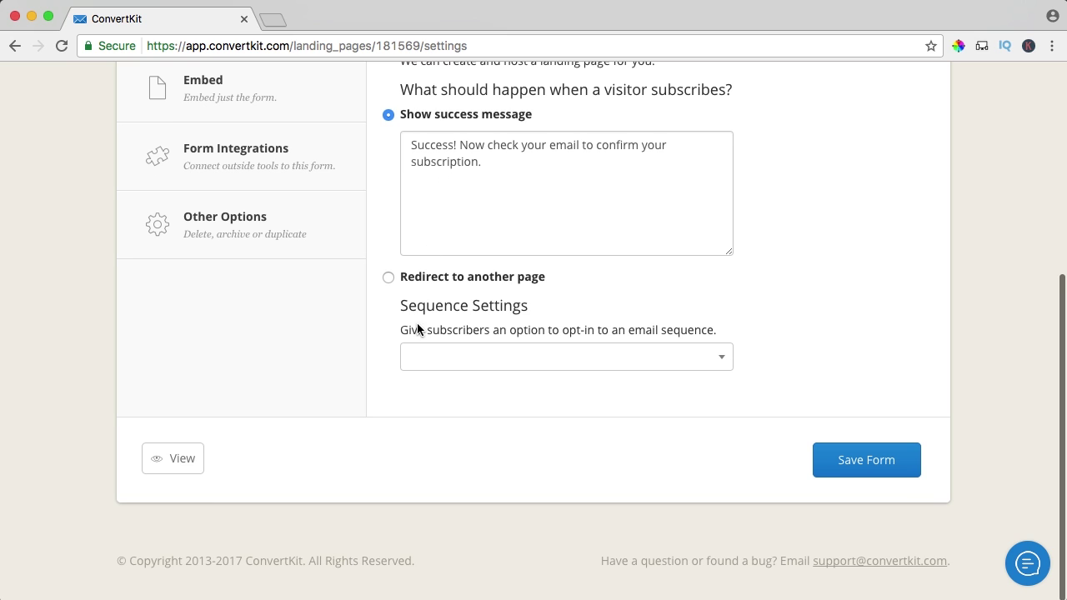
left_click_drag(409, 337, 651, 329)
left_click(654, 333)
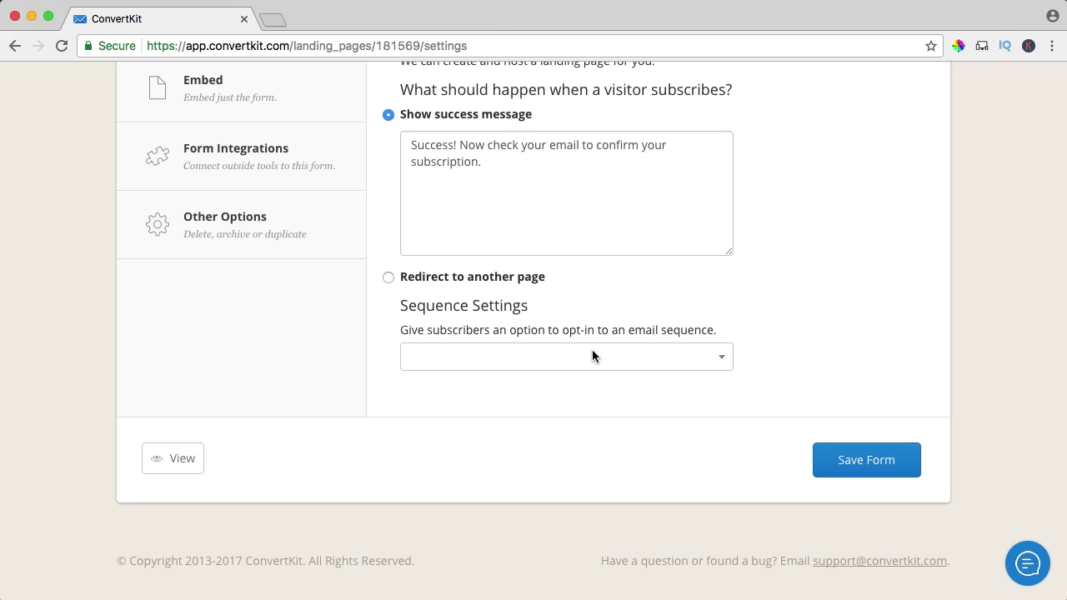
left_click(519, 357)
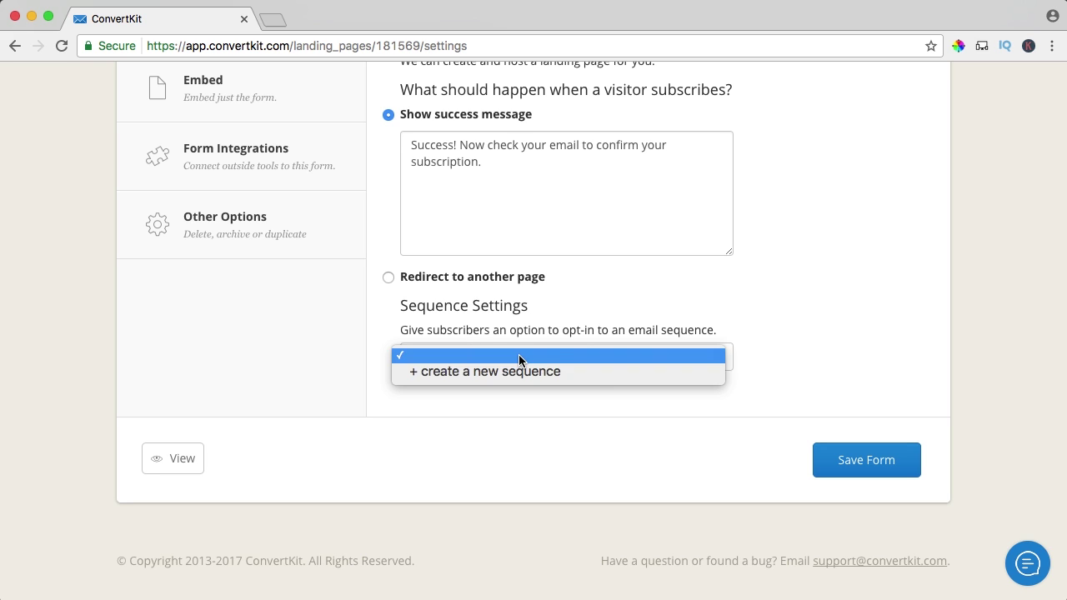
left_click(600, 324)
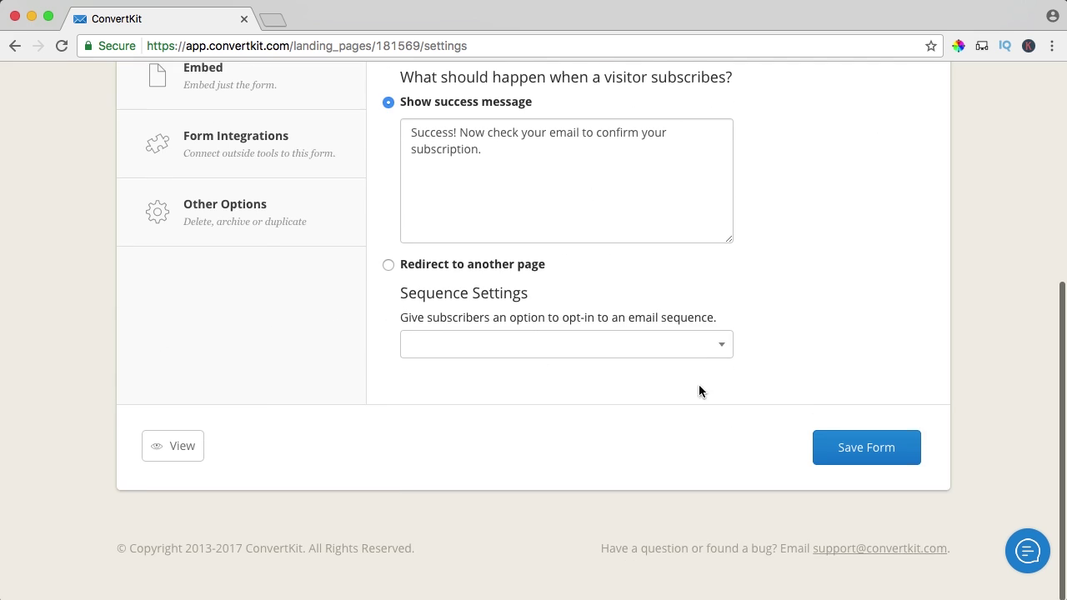
left_click(842, 460)
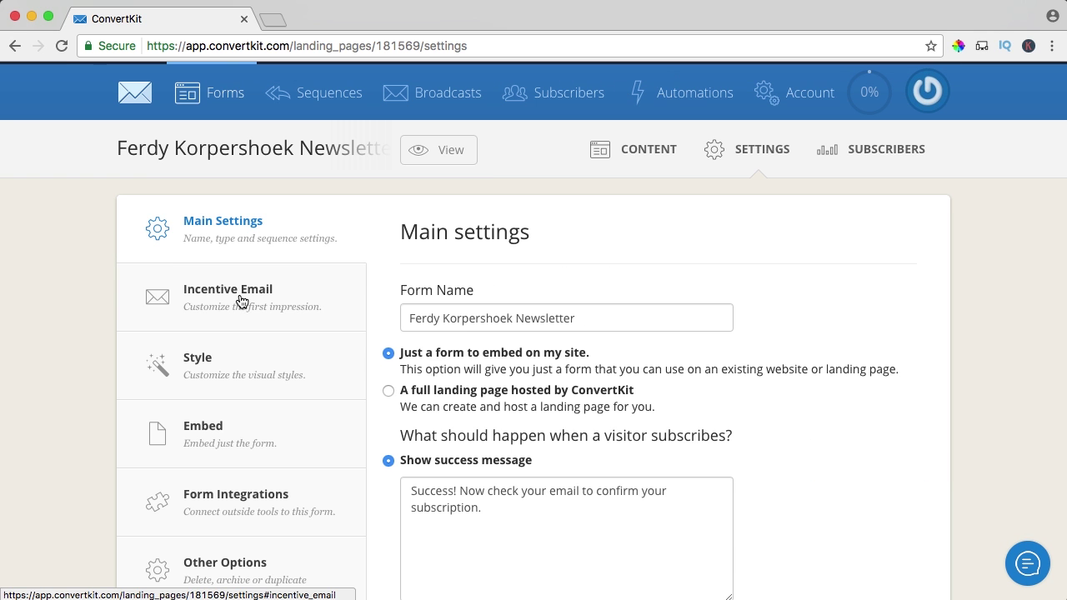
Step: Open the form's incentive email settings and turn off sending the incentive / double opt-in email to new subscribers
left_click(241, 300)
scroll(500, 275, "down", 1)
left_click_drag(424, 237, 619, 234)
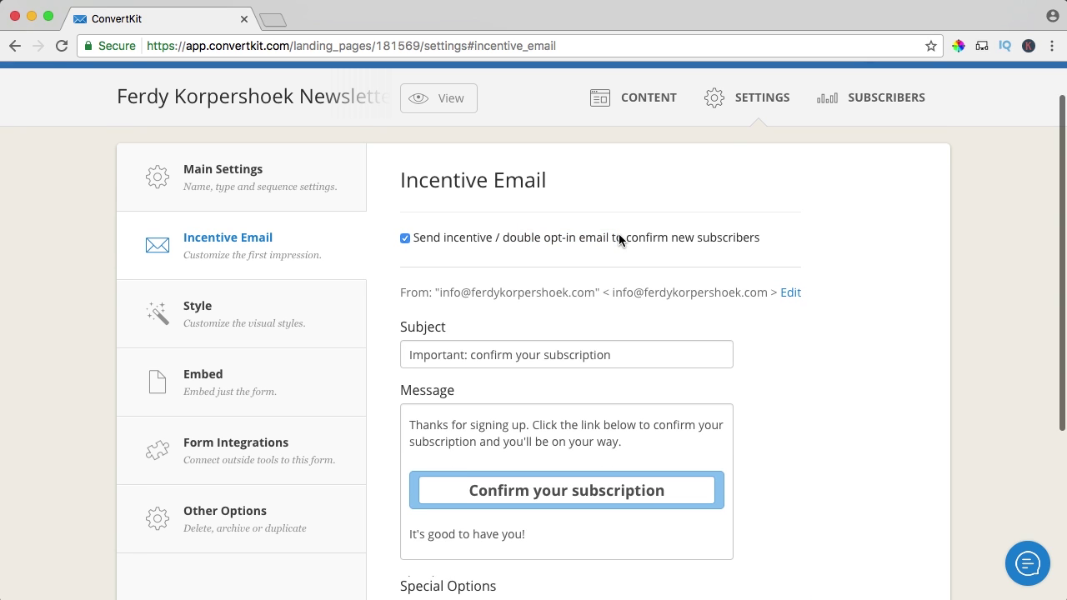
left_click(404, 238)
left_click(404, 238)
left_click(404, 238)
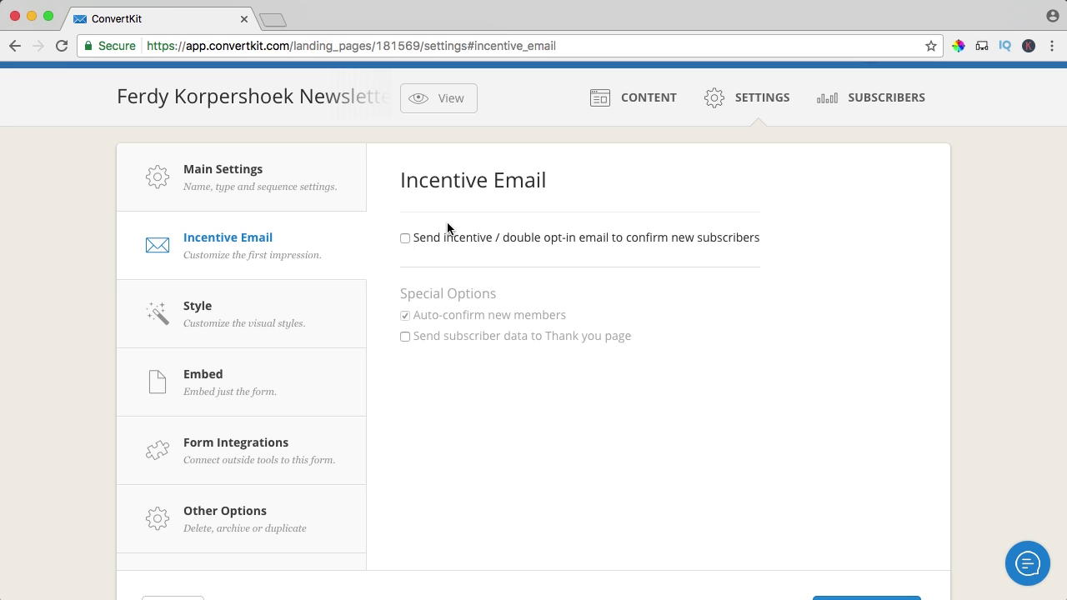
Step: Turn on the incentive / double opt-in email and set its subject to "Important: Confirm Your Subscription"
left_click(405, 239)
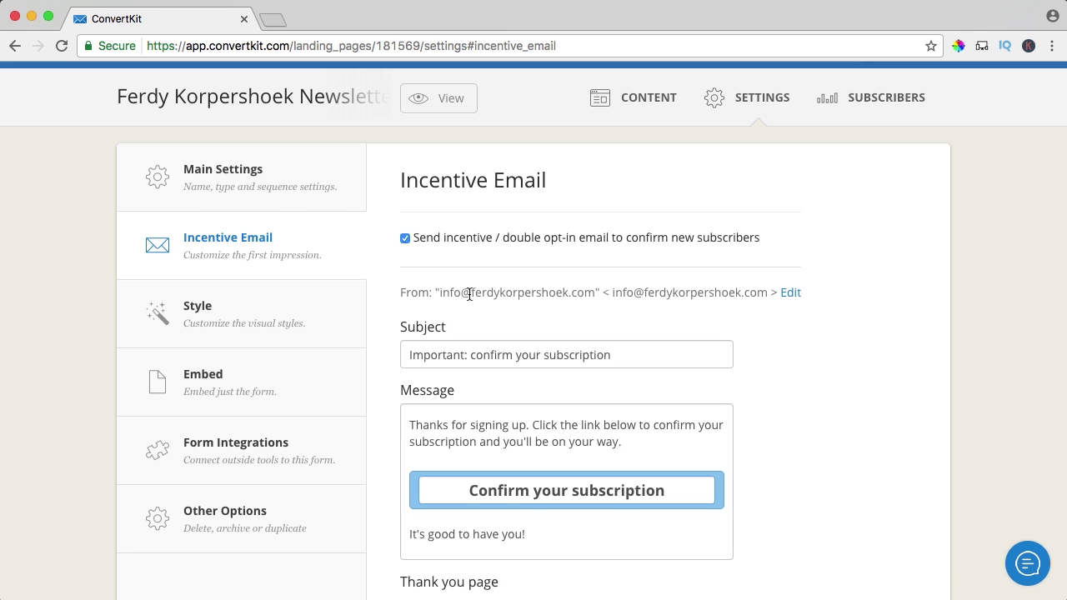
scroll(421, 283, "down", 2)
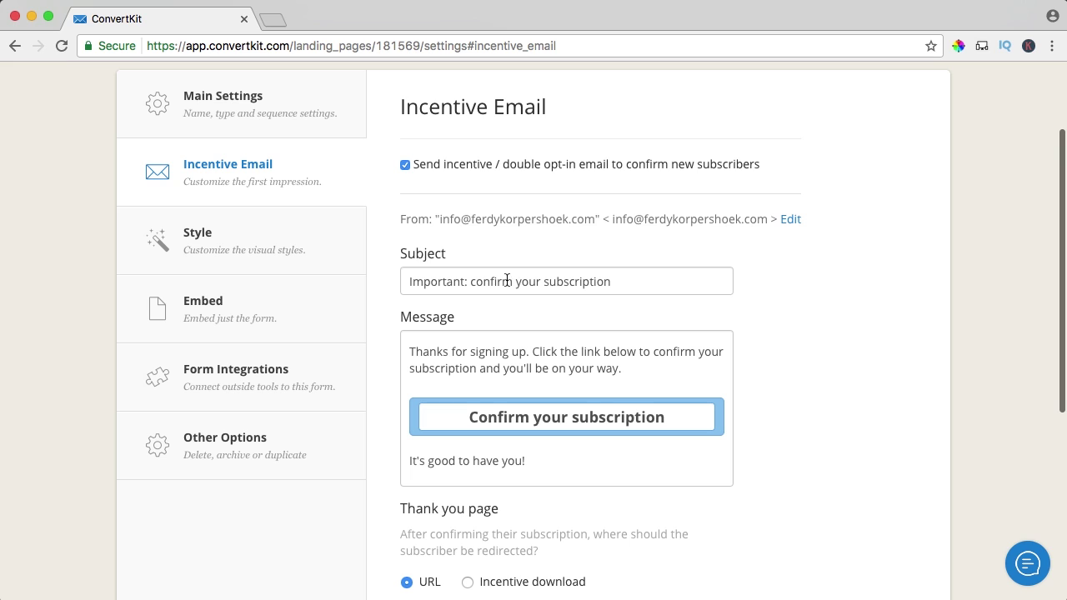
double_click(479, 282)
type("Confirm")
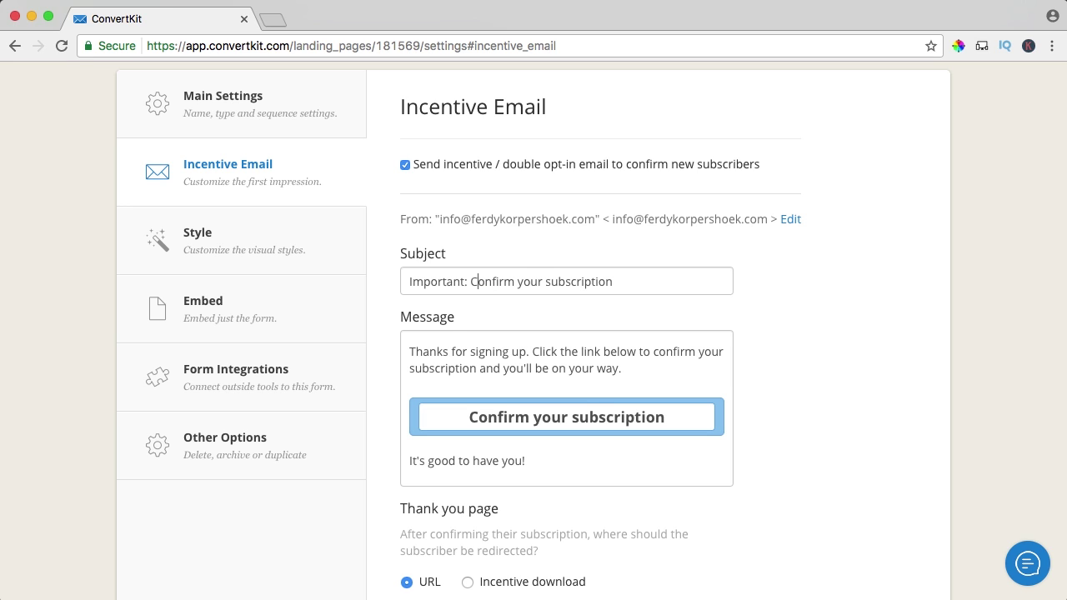
left_click(523, 282)
key("BackSpace")
type("Y")
key("BackSpace")
type("S")
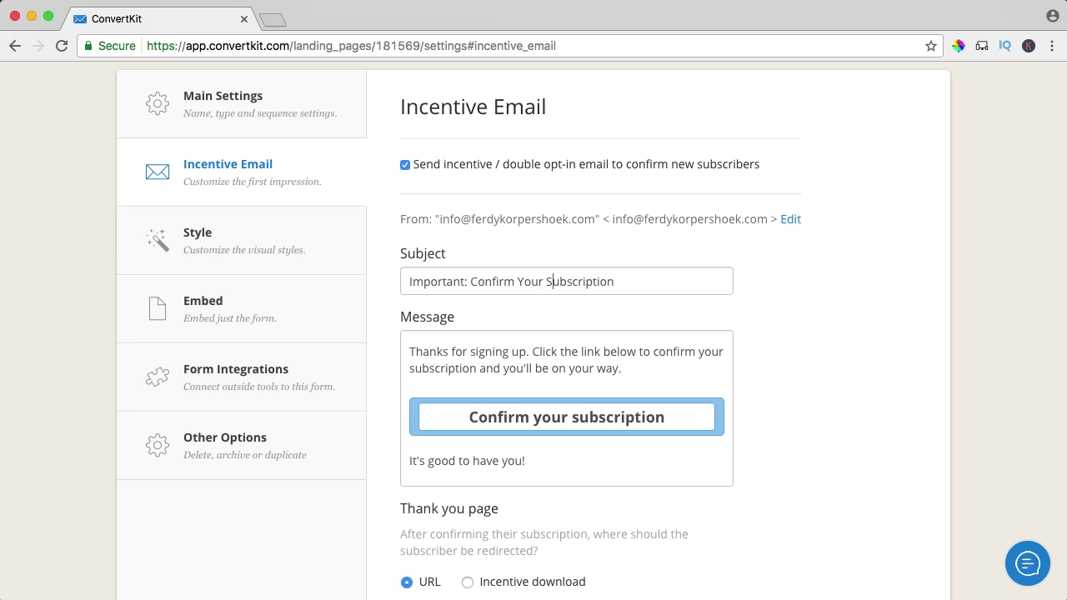
Step: Change the confirmation button's text in the incentive email message to "Download Your E-Book (PDF)"
scroll(469, 340, "down", 1)
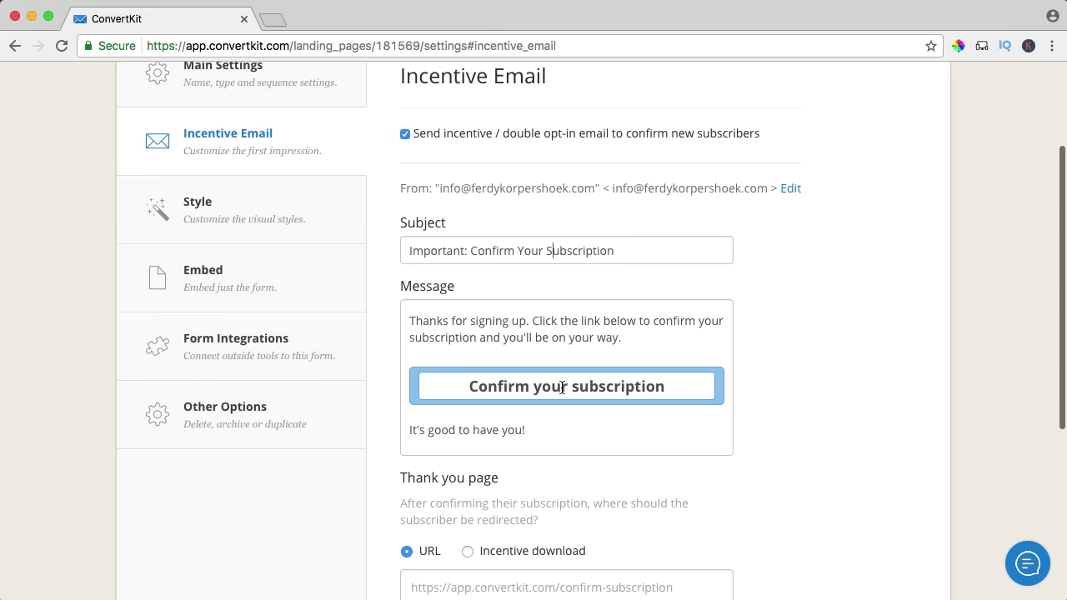
left_click_drag(664, 386, 467, 384)
type("Download Y")
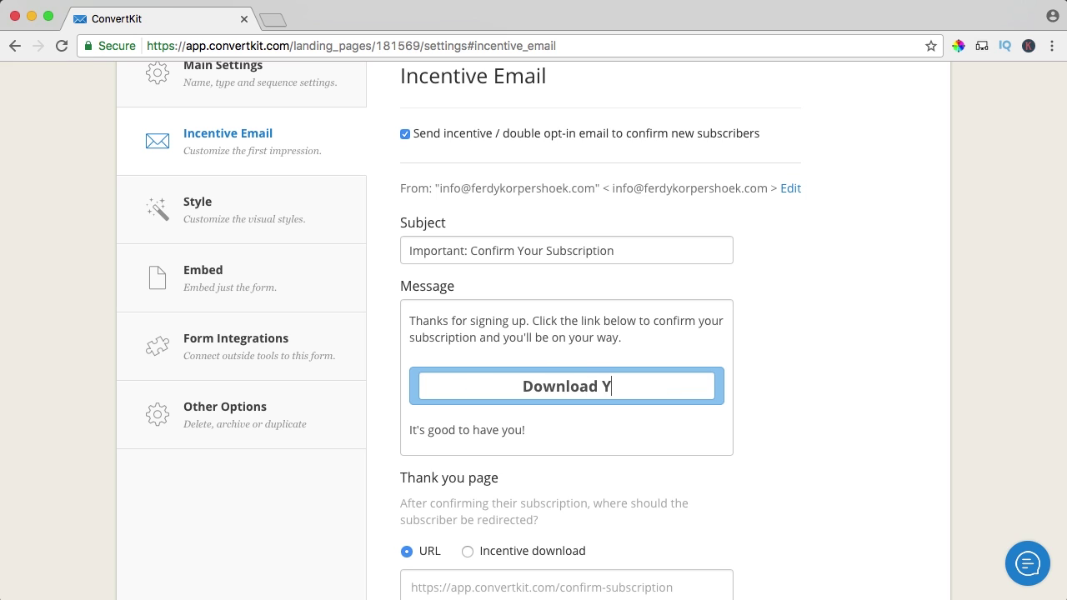
type("our E-Book (PDF)")
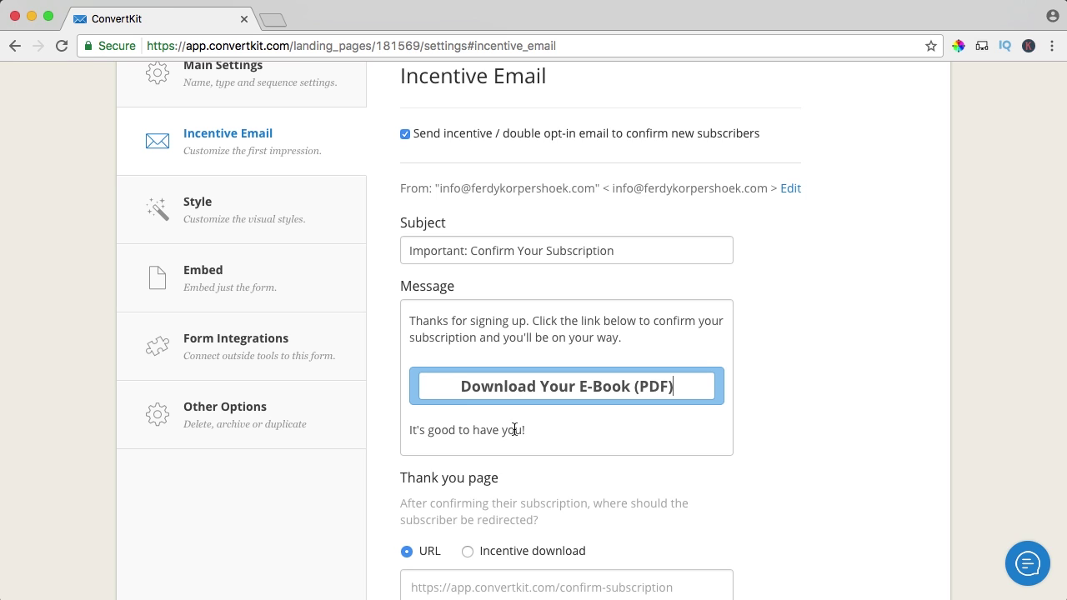
Step: Set the thank you page URL to the /welcome page of the owner's website
scroll(538, 425, "down", 2)
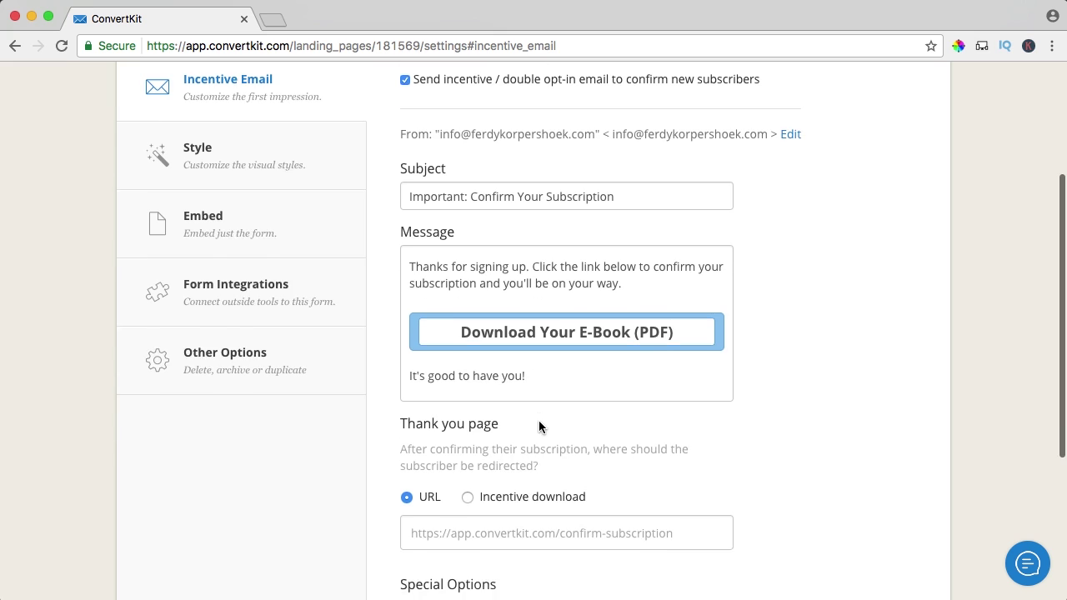
scroll(436, 377, "down", 2)
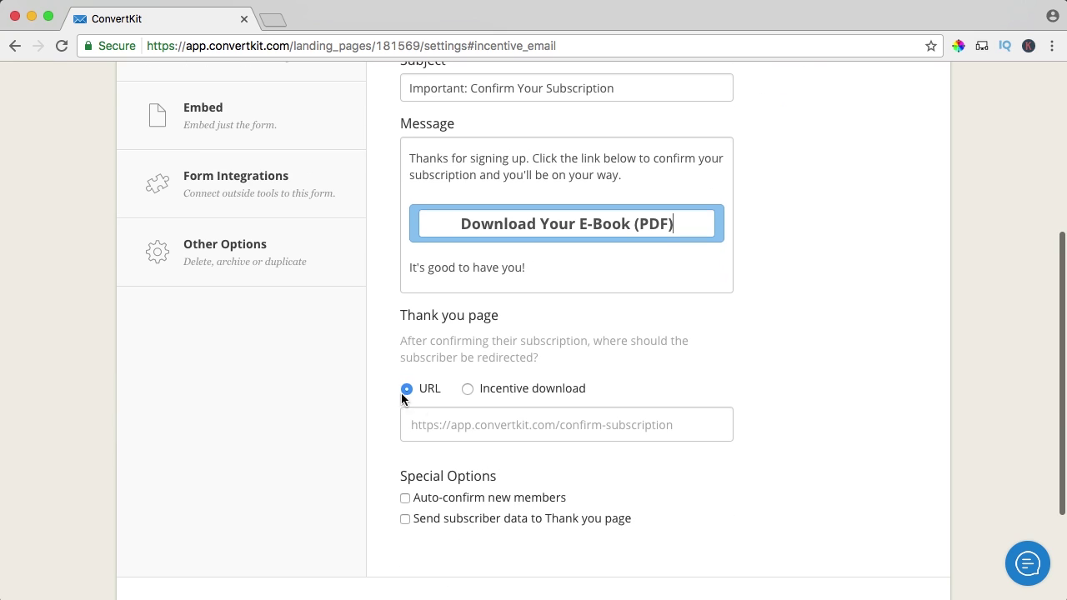
left_click(496, 426)
type("h")
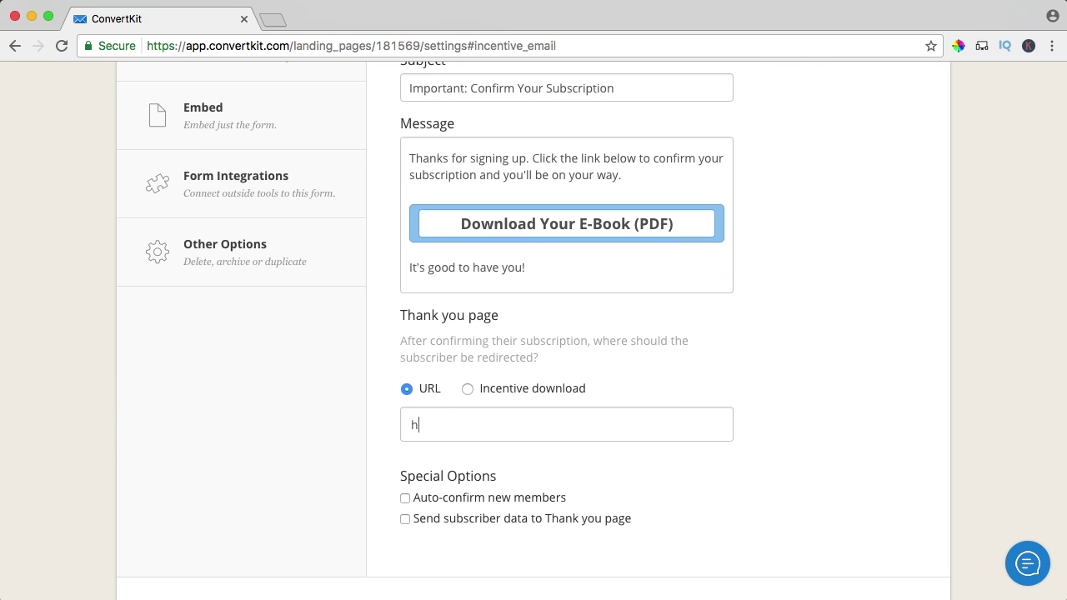
type("ttp://ferdykorpershoek.com/welcome")
Step: Try the incentive download for the thank you page, cancel choosing a file and switch back to the URL option
scroll(575, 433, "up", 1)
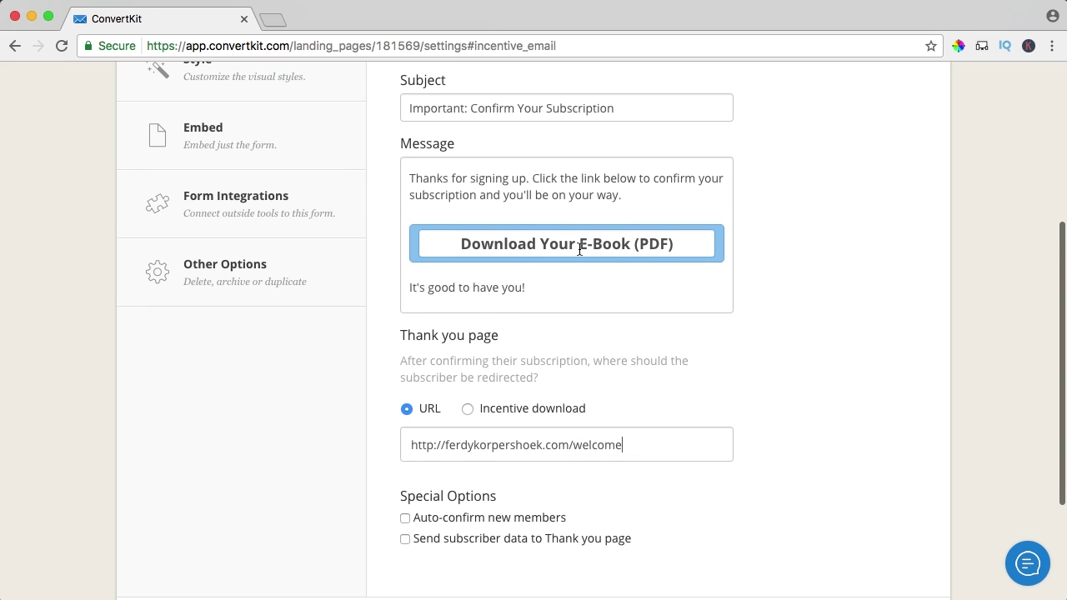
left_click(468, 408)
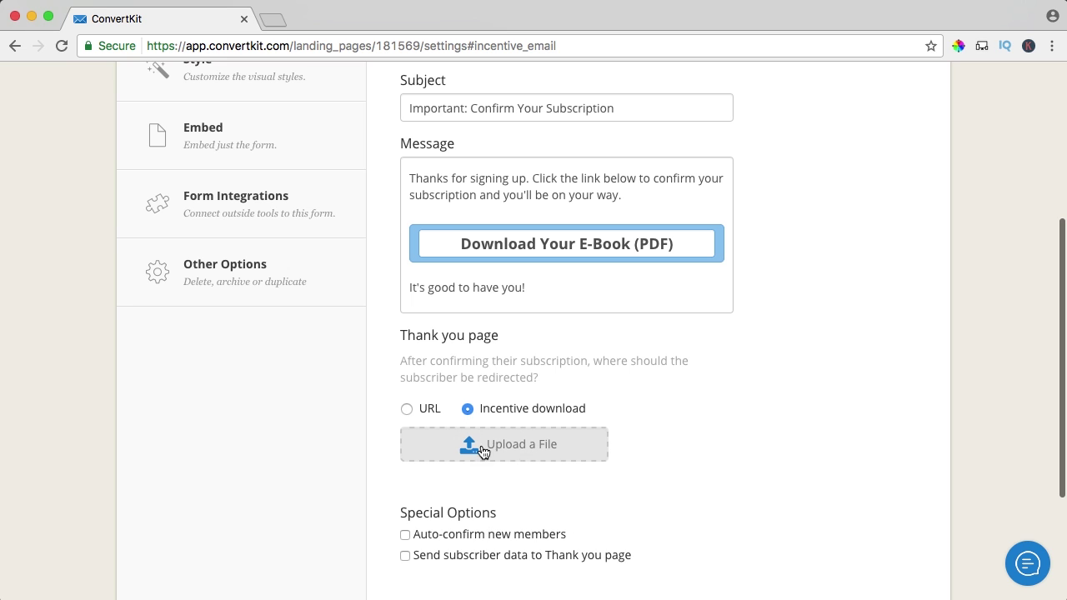
left_click(525, 455)
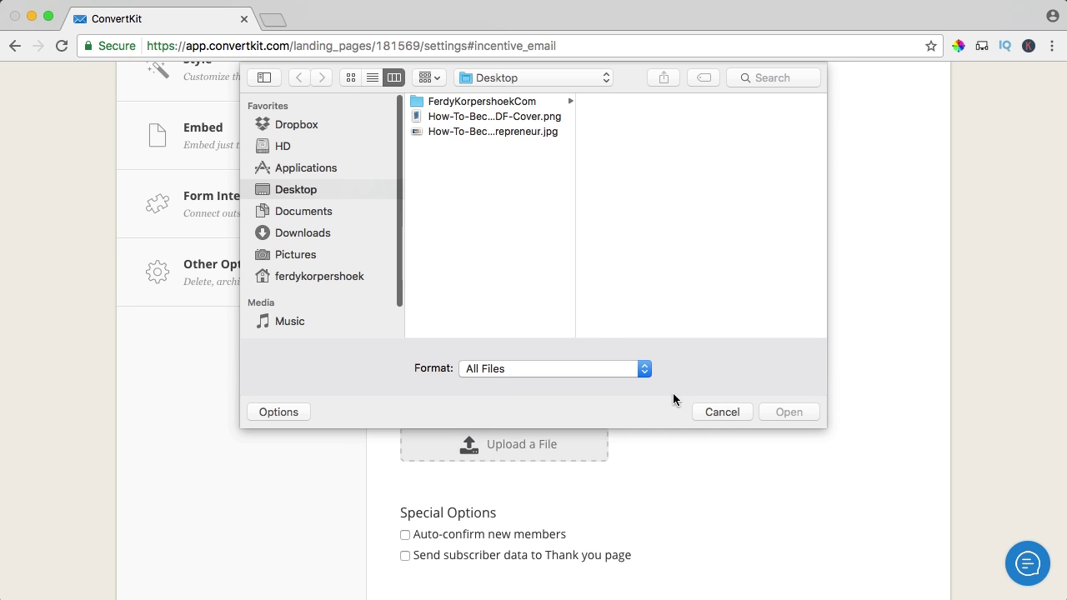
left_click(719, 412)
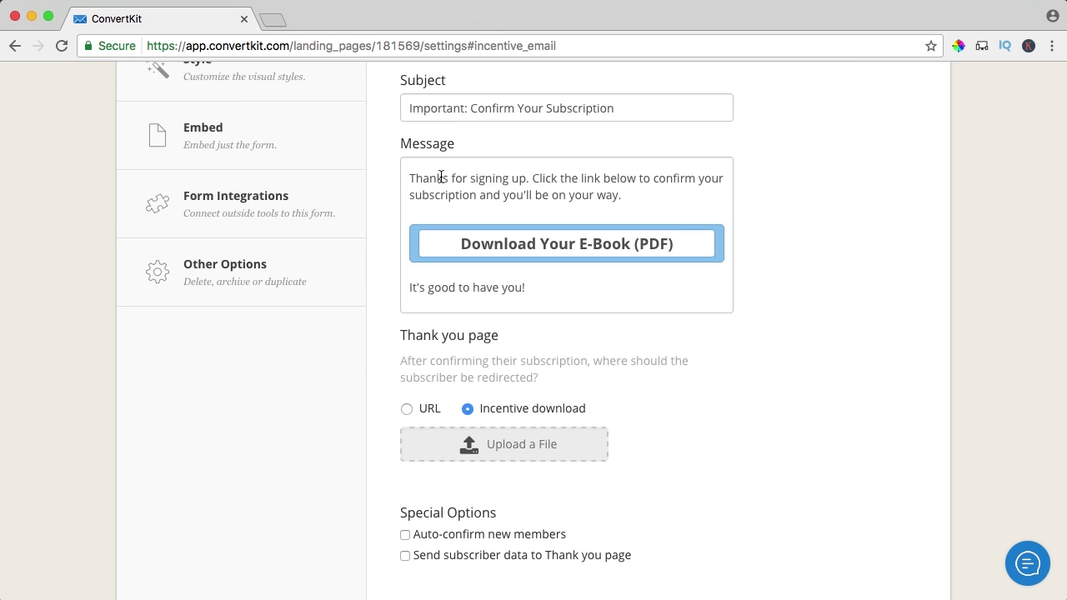
left_click(407, 408)
left_click_drag(577, 446, 660, 445)
left_click(659, 447)
Step: Try the special options for auto-confirming new members and sending subscriber data to the thank you page
scroll(658, 448, "down", 2)
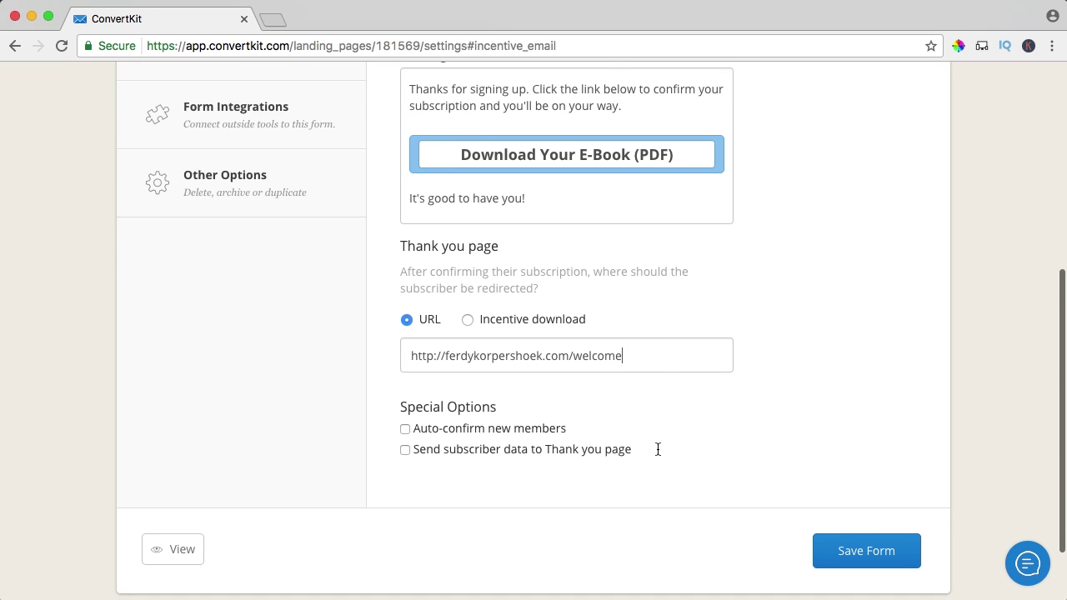
left_click(405, 430)
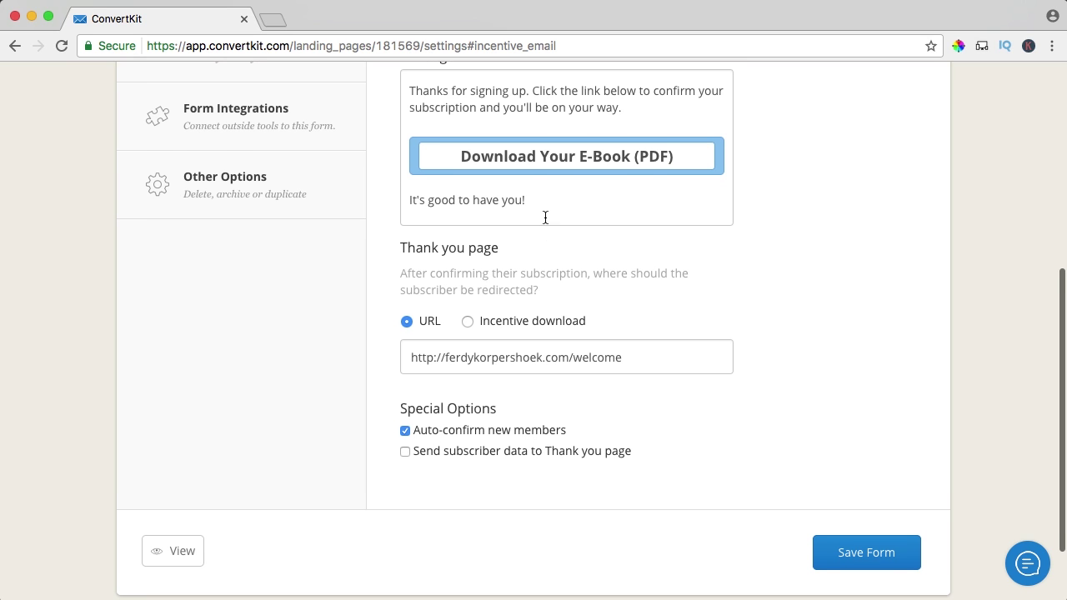
scroll(534, 163, "up", 1)
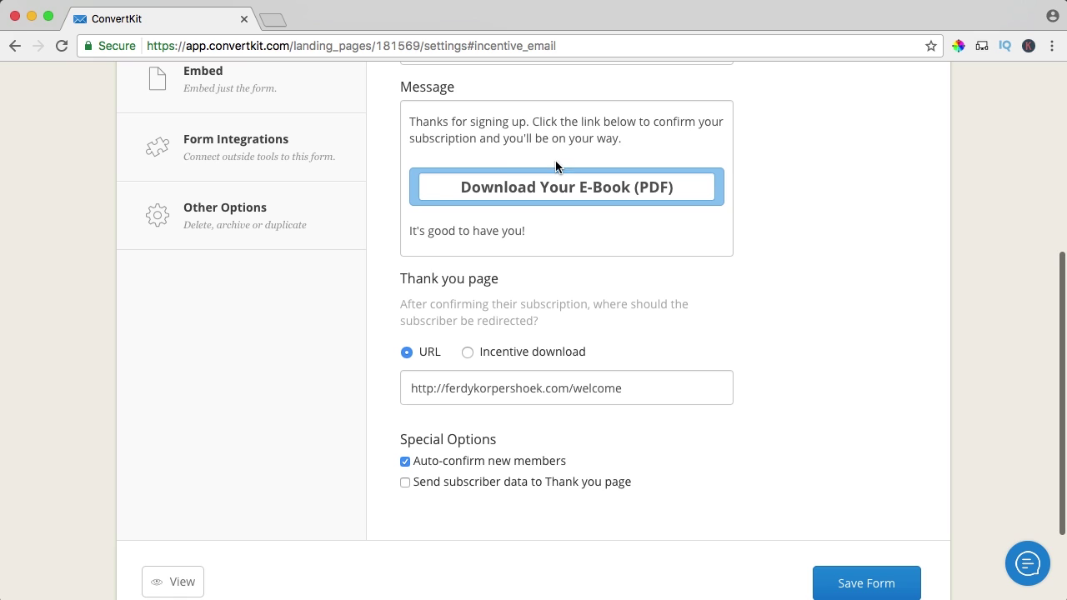
left_click_drag(658, 122, 705, 120)
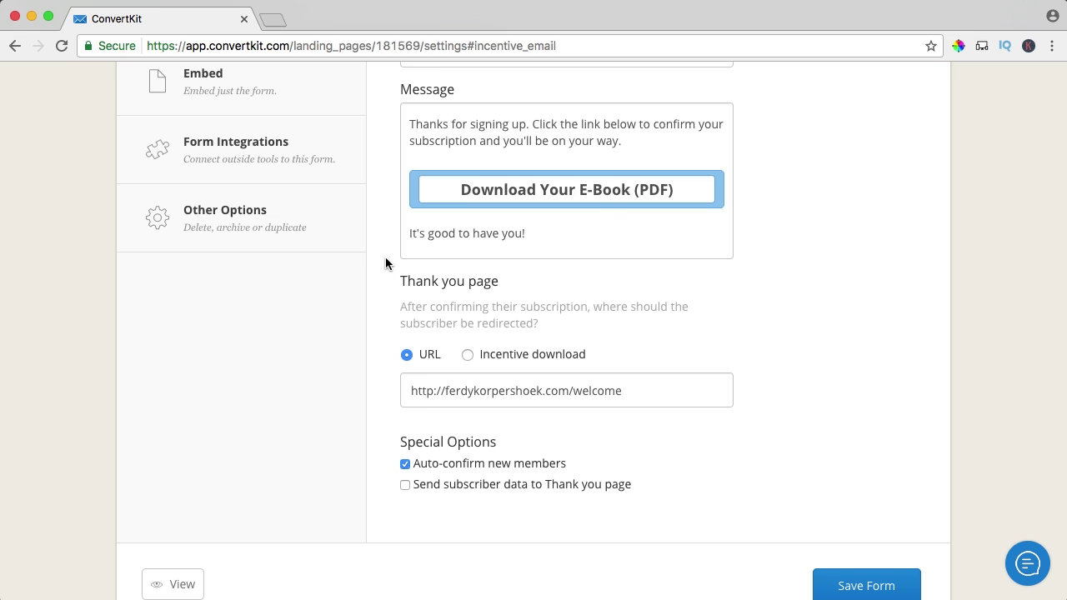
scroll(385, 260, "down", 2)
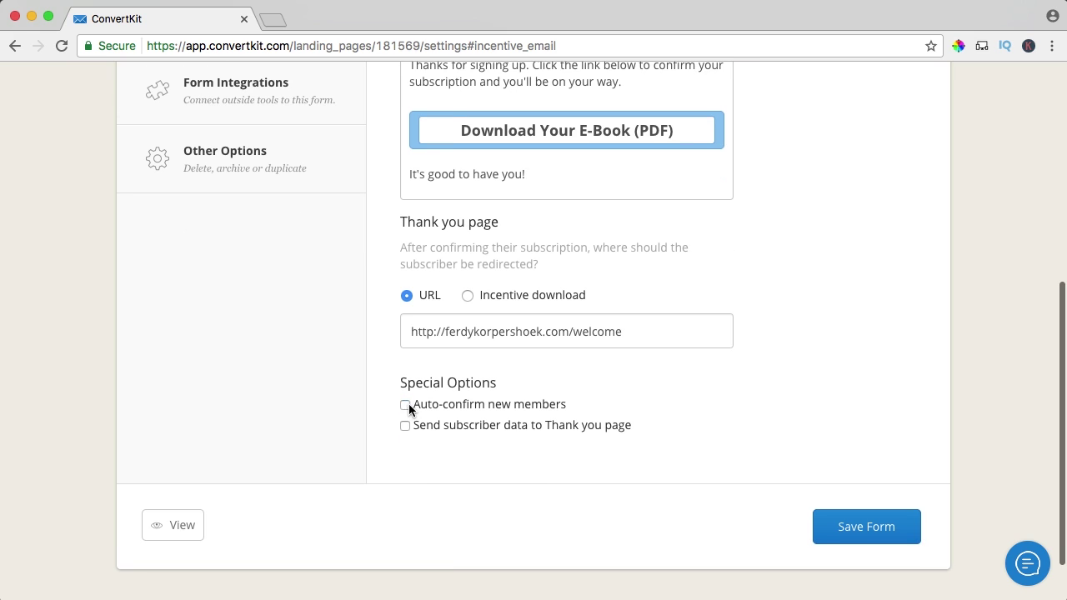
left_click(500, 427)
scroll(554, 428, "down", 2)
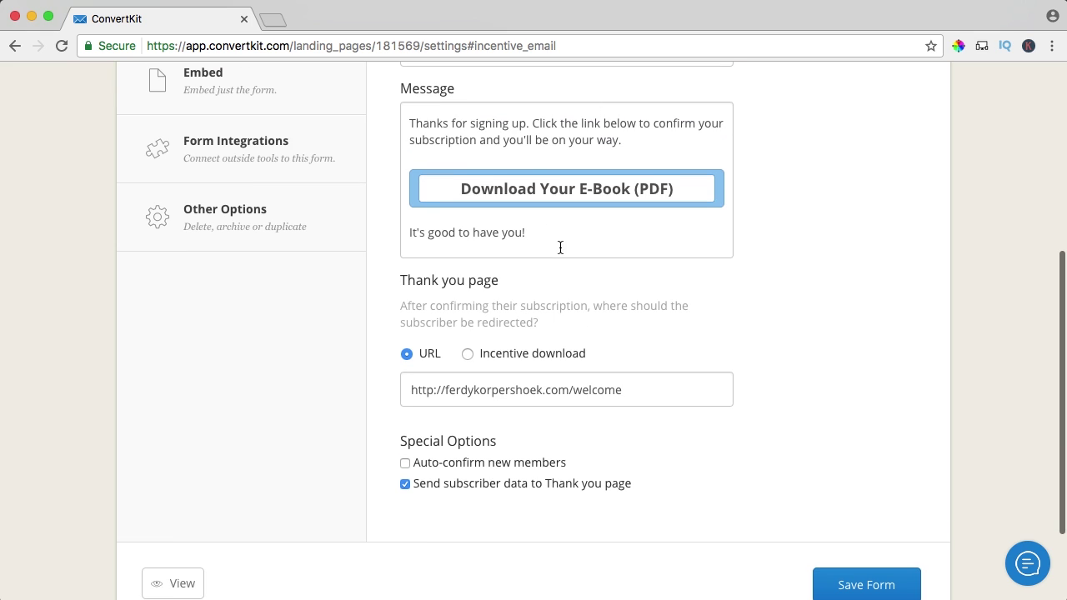
Step: Leave both special options off, end the thank you page URL with a slash and save the form
left_click(894, 582)
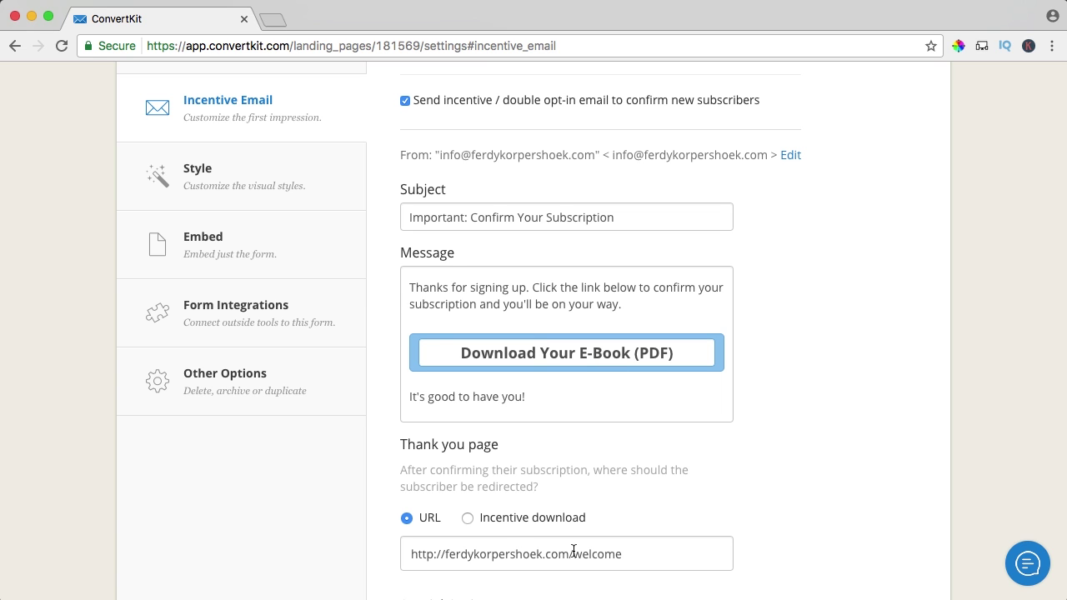
scroll(645, 535, "down", 5)
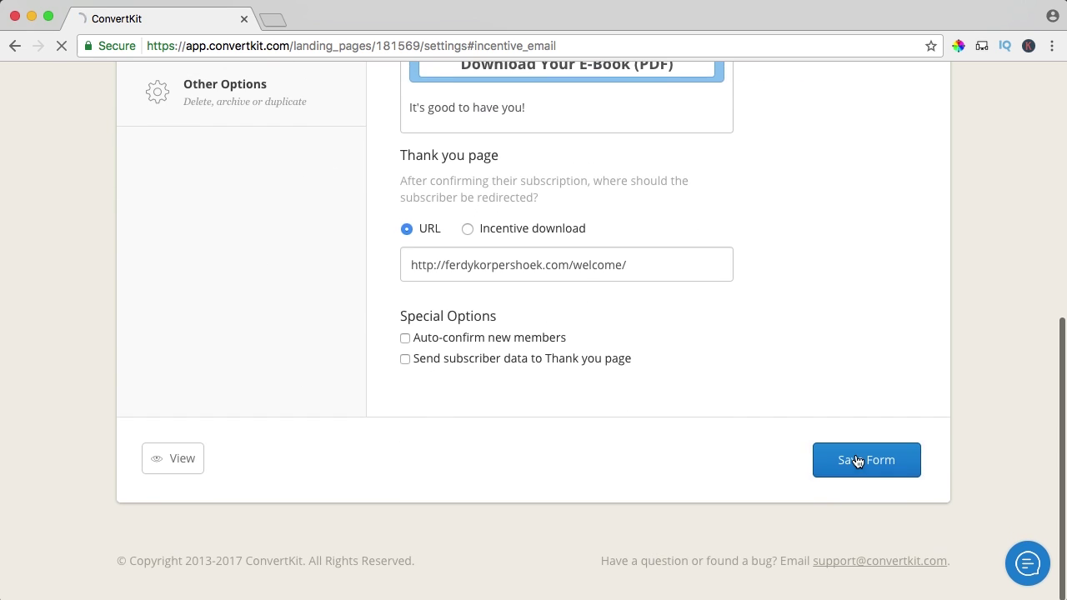
left_click(857, 459)
Step: Open the form's style settings and choose the Full form style
left_click(218, 371)
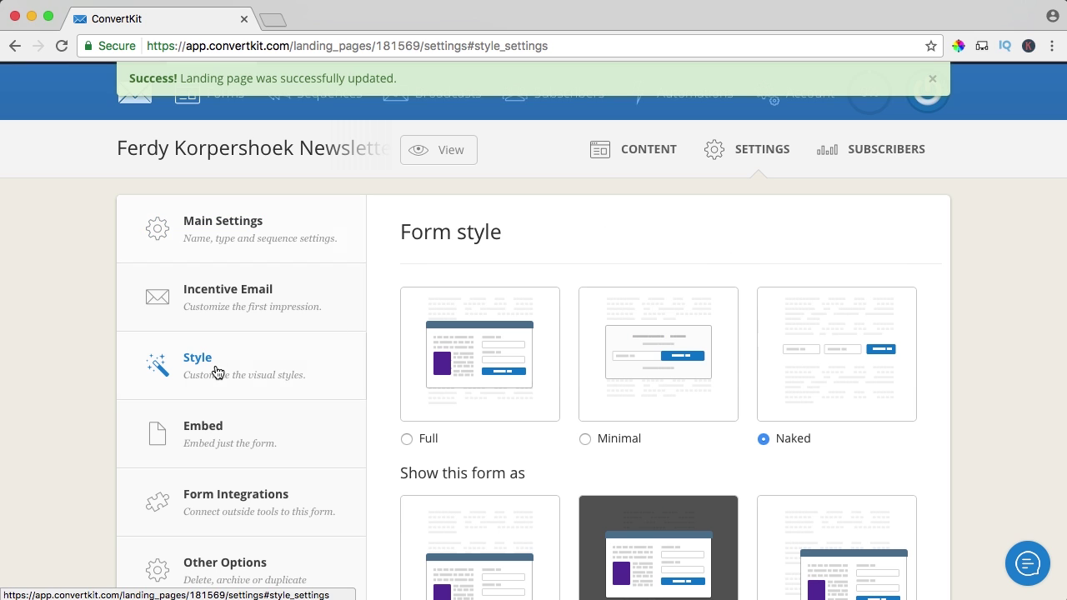
scroll(548, 353, "down", 1)
scroll(548, 351, "down", 1)
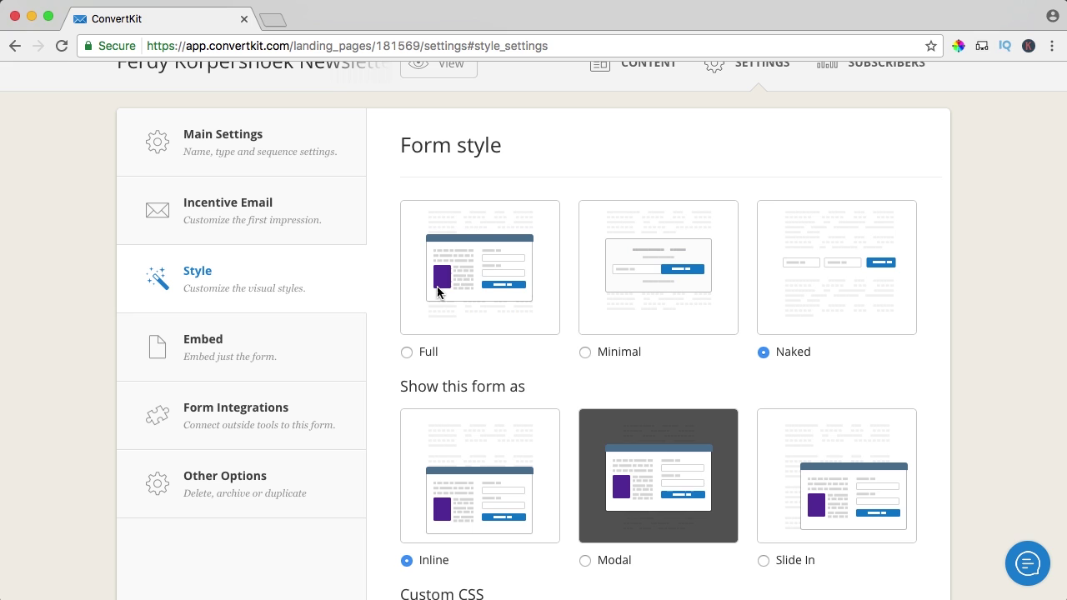
left_click(432, 352)
Step: Try showing the form as a Modal and review its display options
scroll(491, 230, "down", 5)
scroll(471, 266, "down", 1)
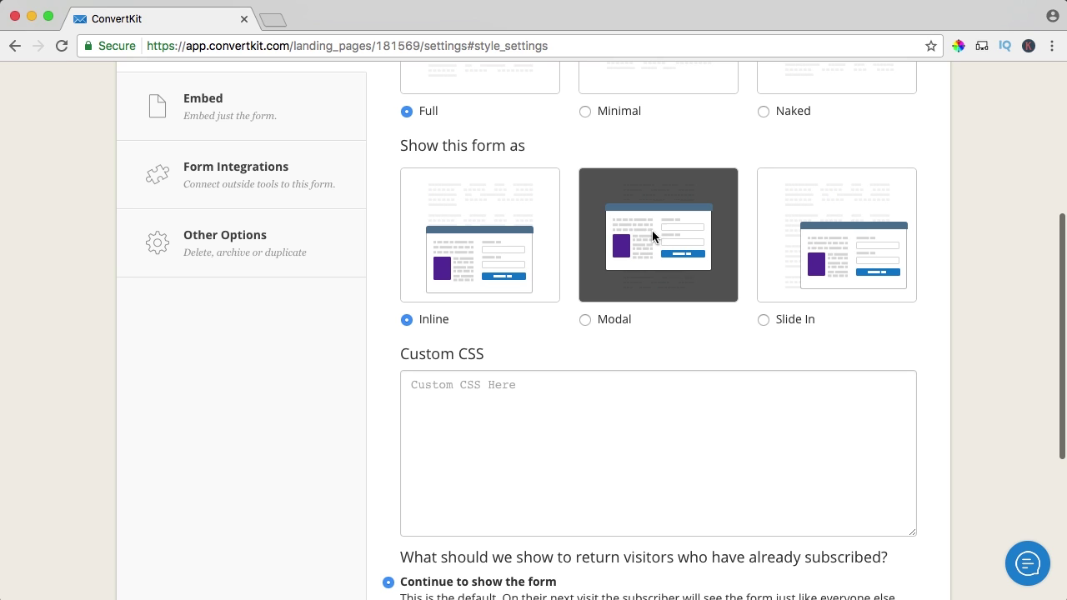
left_click(585, 319)
scroll(592, 329, "down", 3)
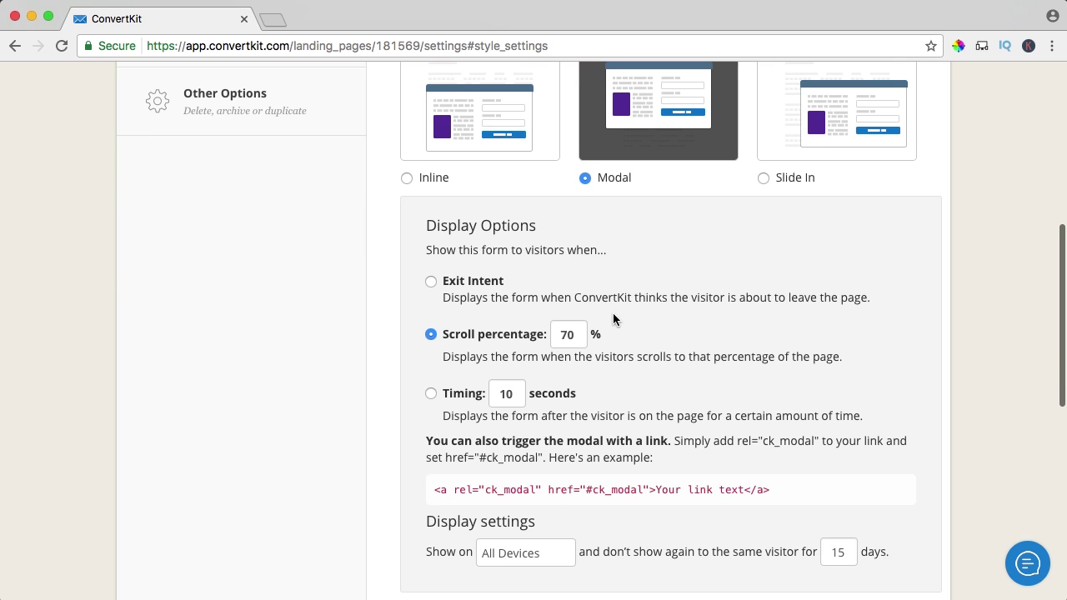
Step: Open the owner's website in a new tab, look through its home page as a visitor would, and return to ConvertKit
left_click(273, 19)
type("ferdy")
key("Return")
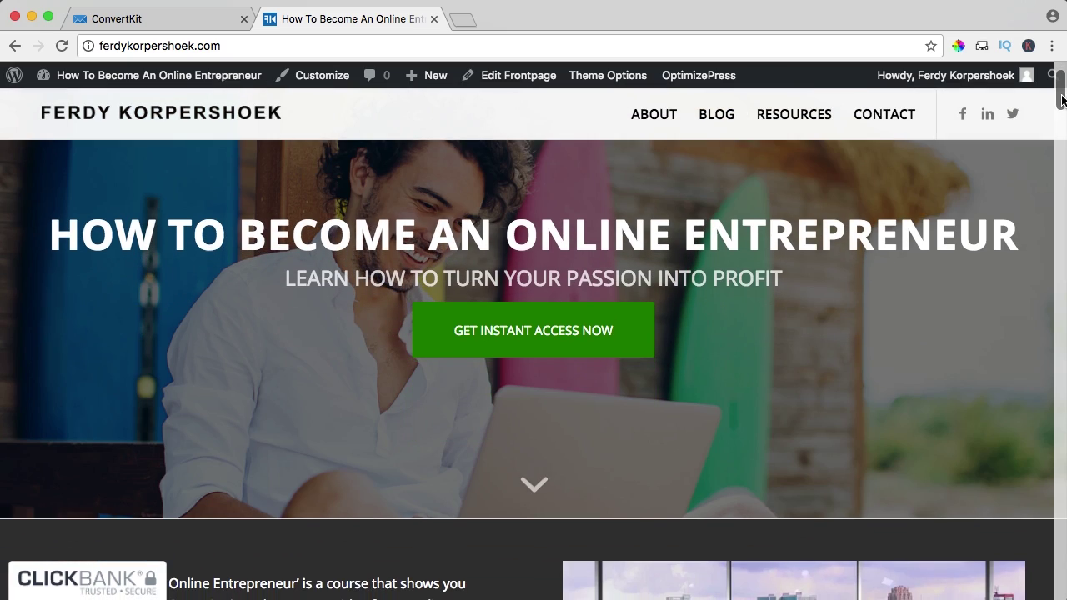
scroll(1063, 335, "down", 10)
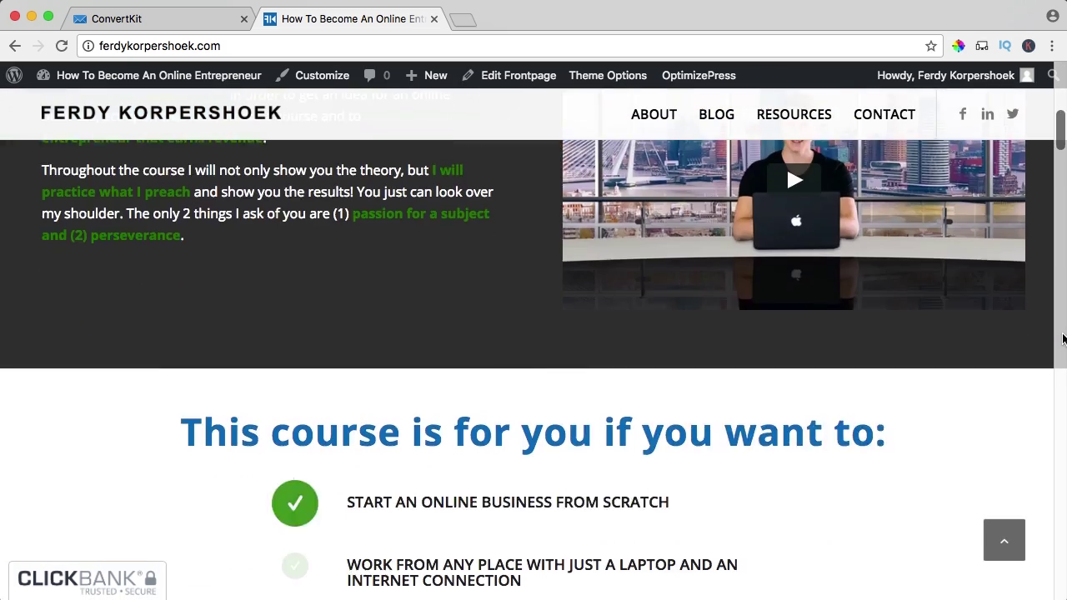
scroll(1064, 339, "down", 5)
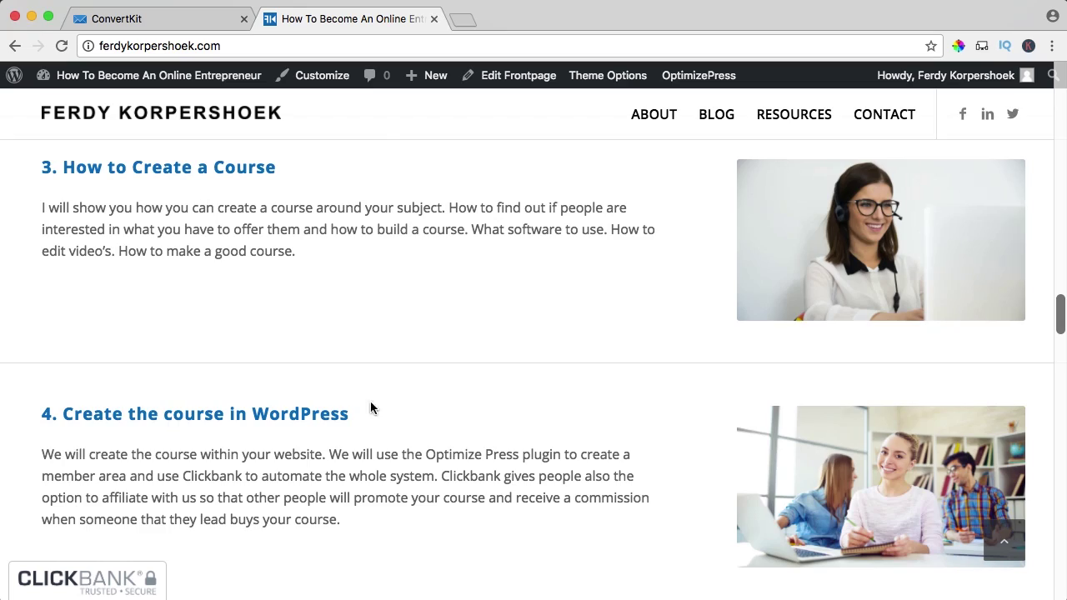
scroll(467, 179, "up", 15)
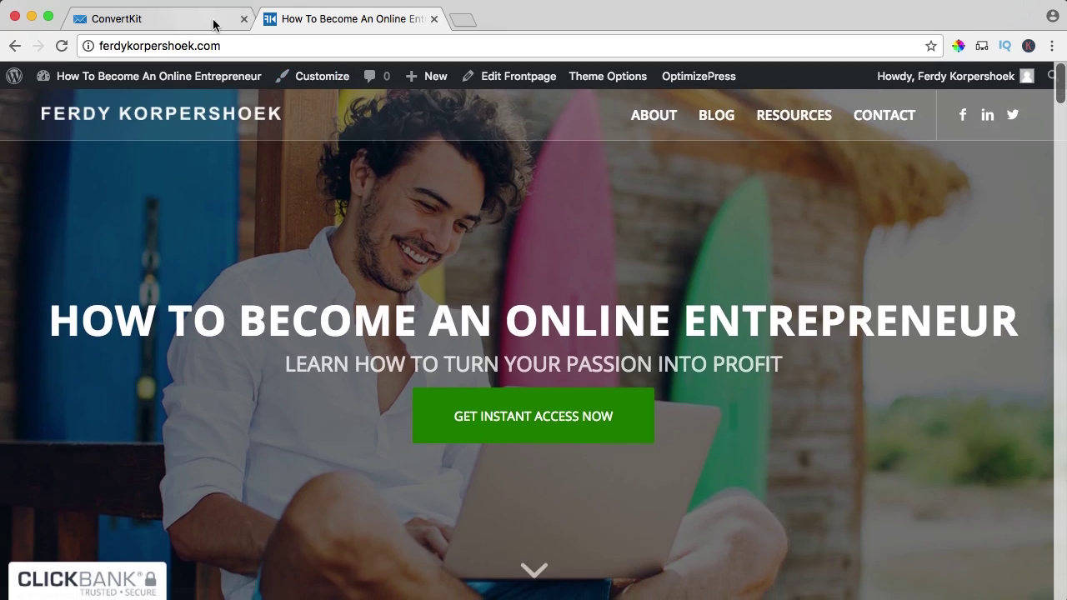
left_click(225, 24)
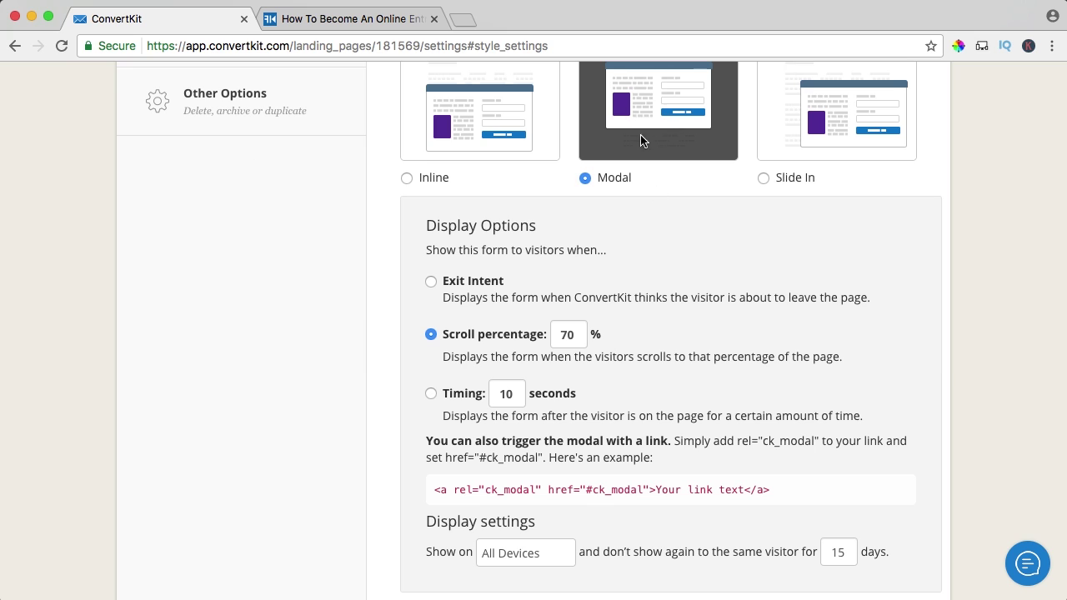
Step: Show the form as a Slide In, check the website's home page again and return to the form's style settings
left_click(764, 178)
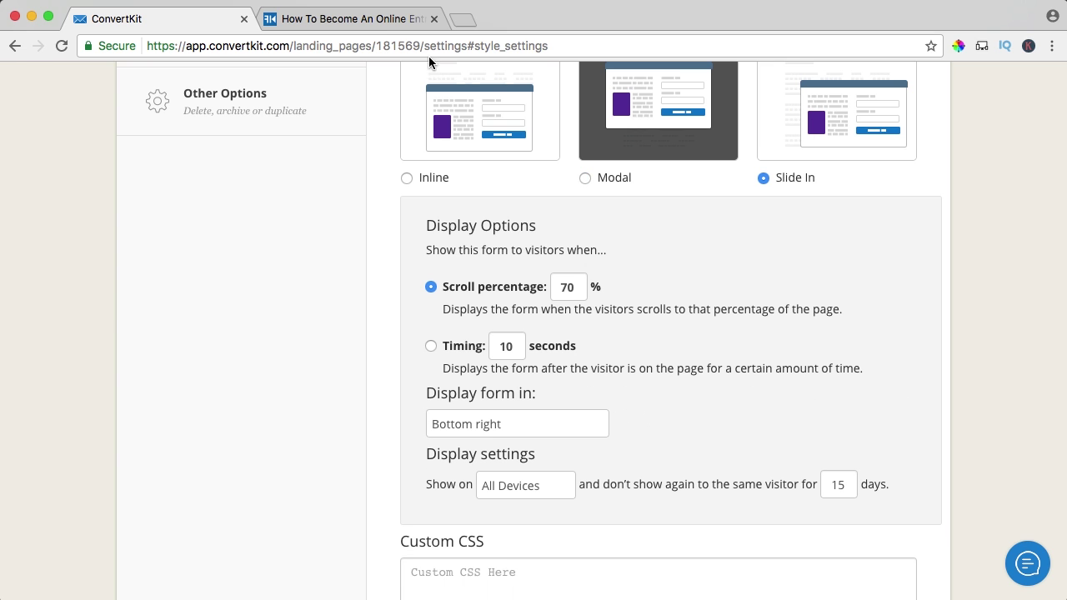
left_click(354, 20)
scroll(736, 415, "down", 10)
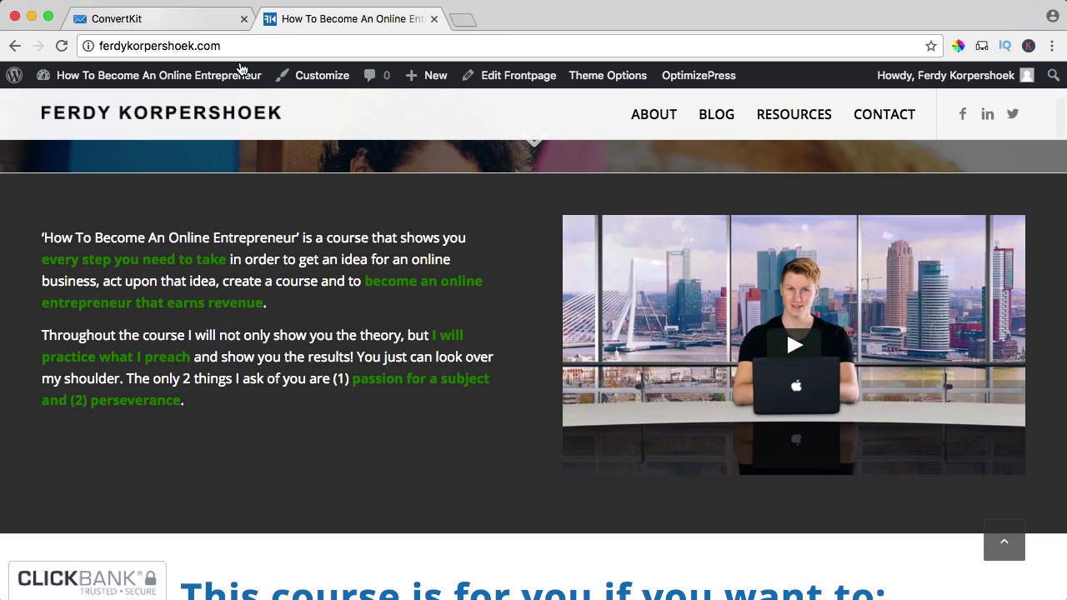
left_click(171, 20)
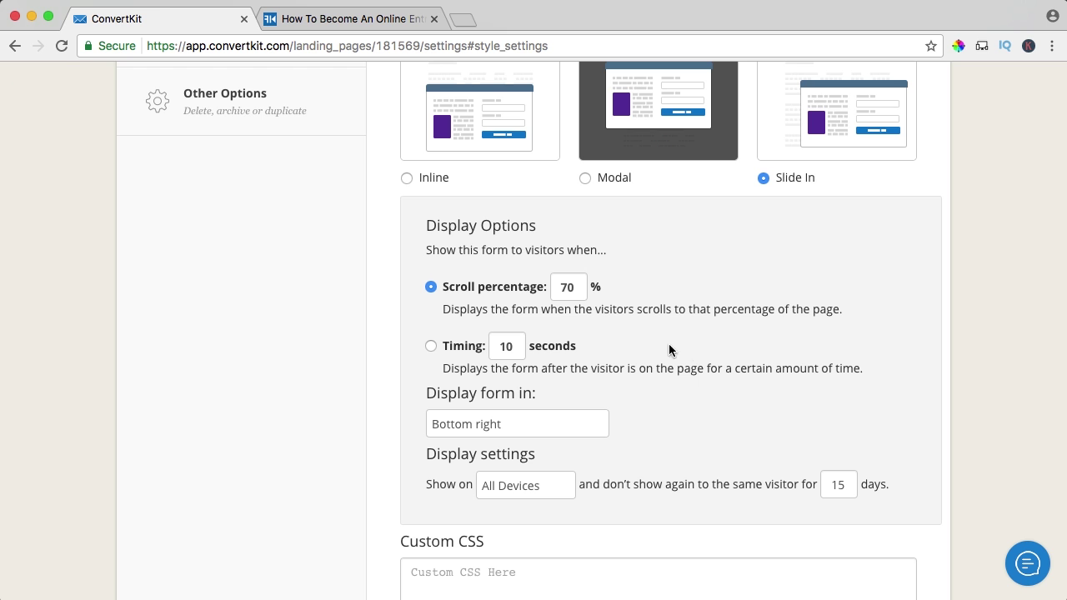
scroll(567, 242, "up", 3)
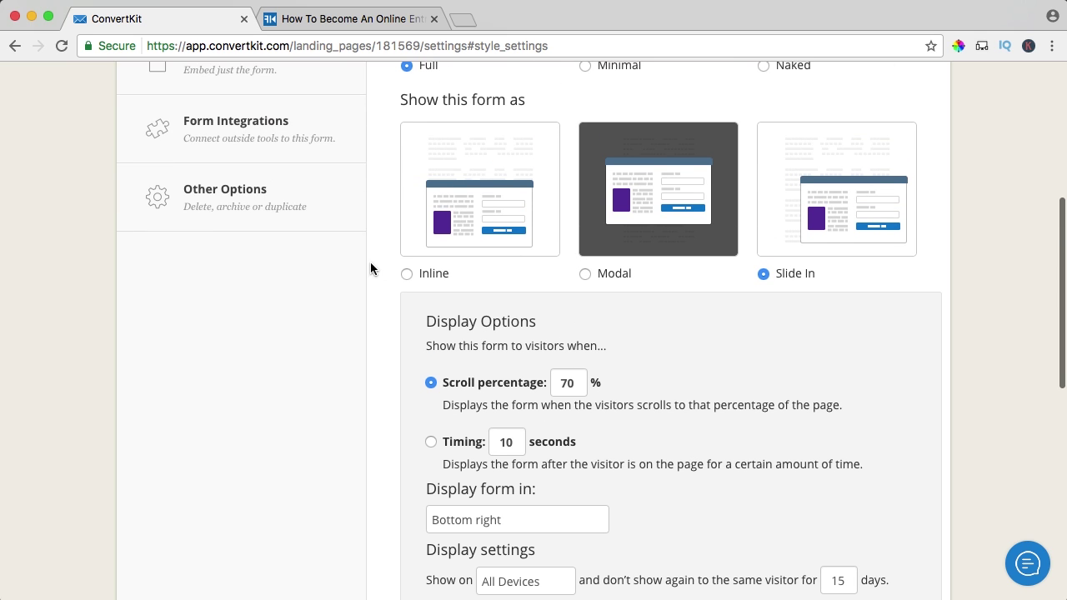
Step: Show the form as Inline, check the website's home page again and return to the form's style settings
left_click(407, 274)
left_click(360, 23)
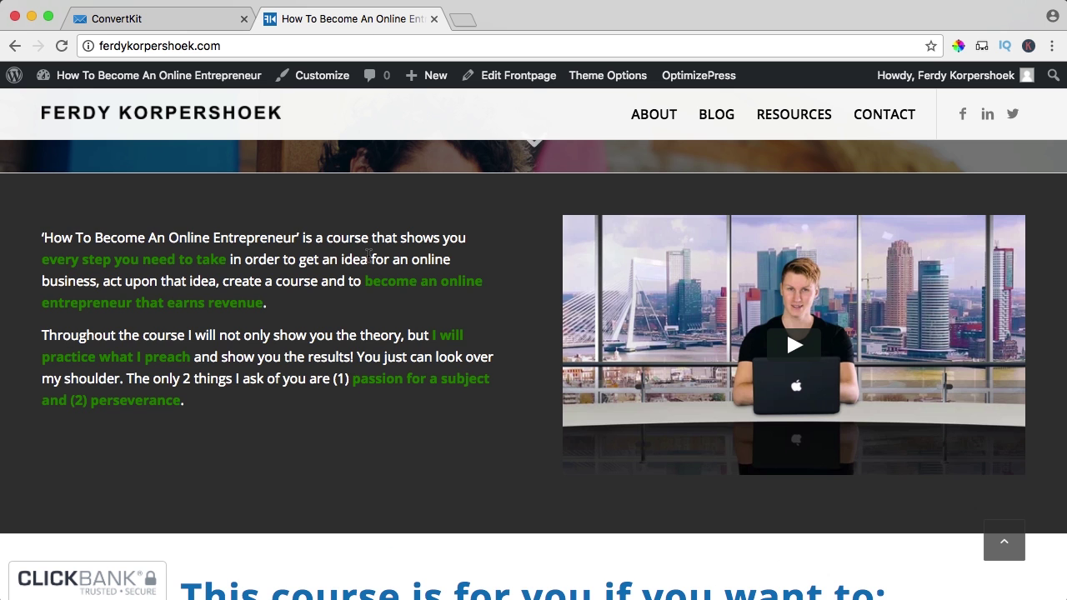
scroll(366, 250, "up", 5)
scroll(191, 348, "down", 2)
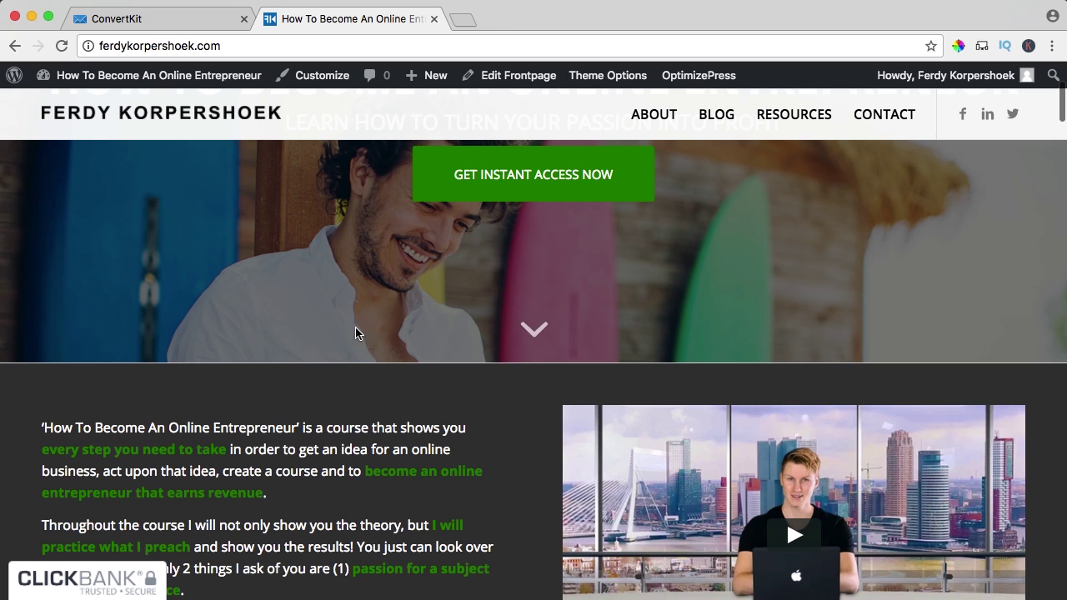
left_click(125, 18)
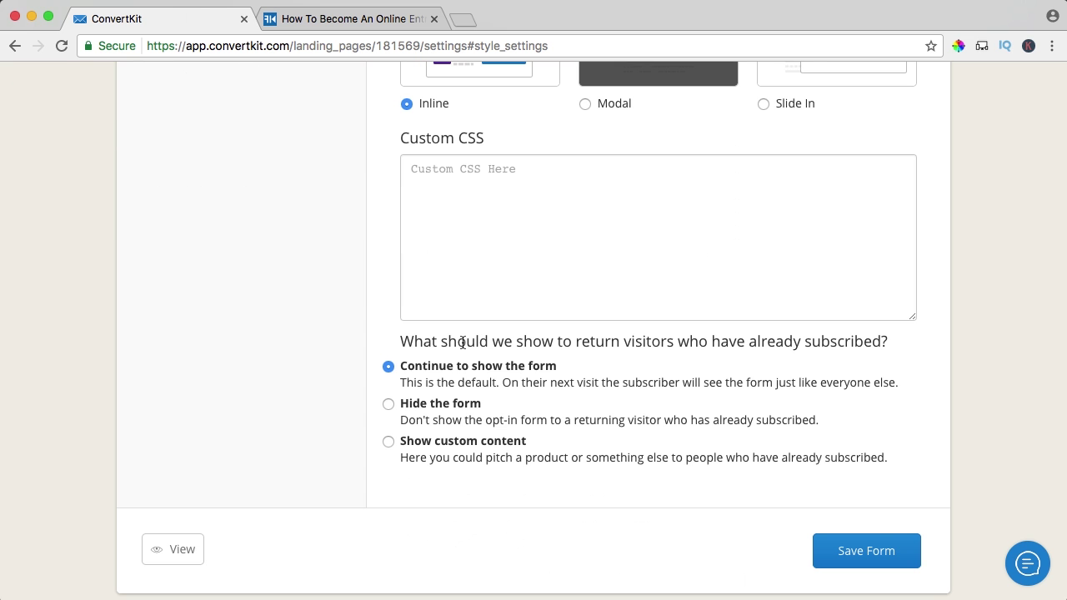
Step: Examine the setting for return visitors who have already subscribed, glancing at the website's home page for comparison
left_click_drag(399, 340, 748, 342)
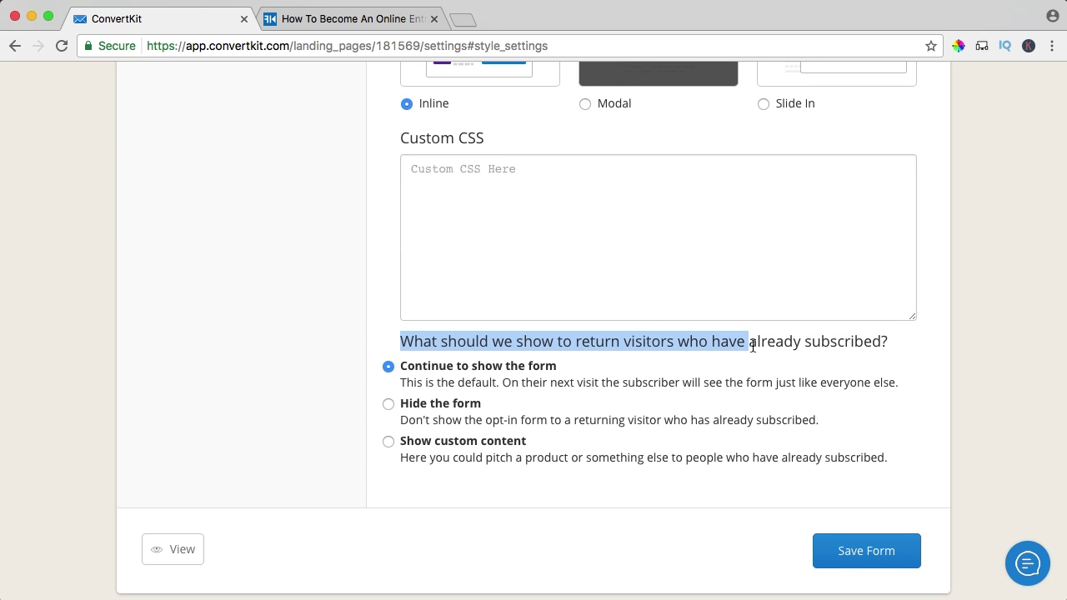
left_click(748, 342)
scroll(584, 251, "down", 1)
left_click(348, 28)
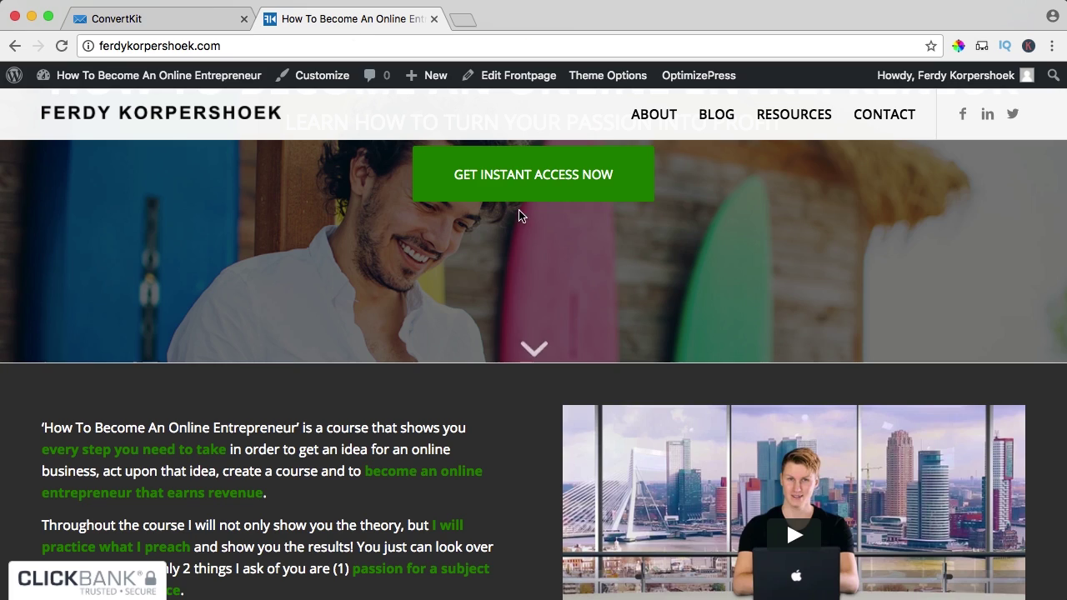
left_click(181, 20)
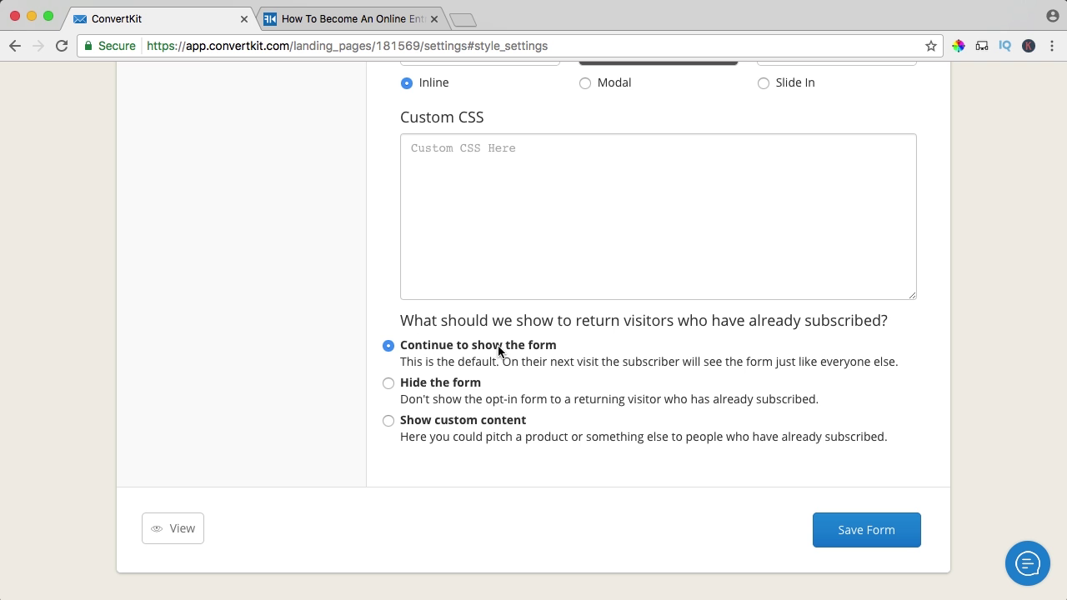
Step: Try the Show custom content option for return visitors who have already subscribed
left_click(389, 383)
left_click(388, 420)
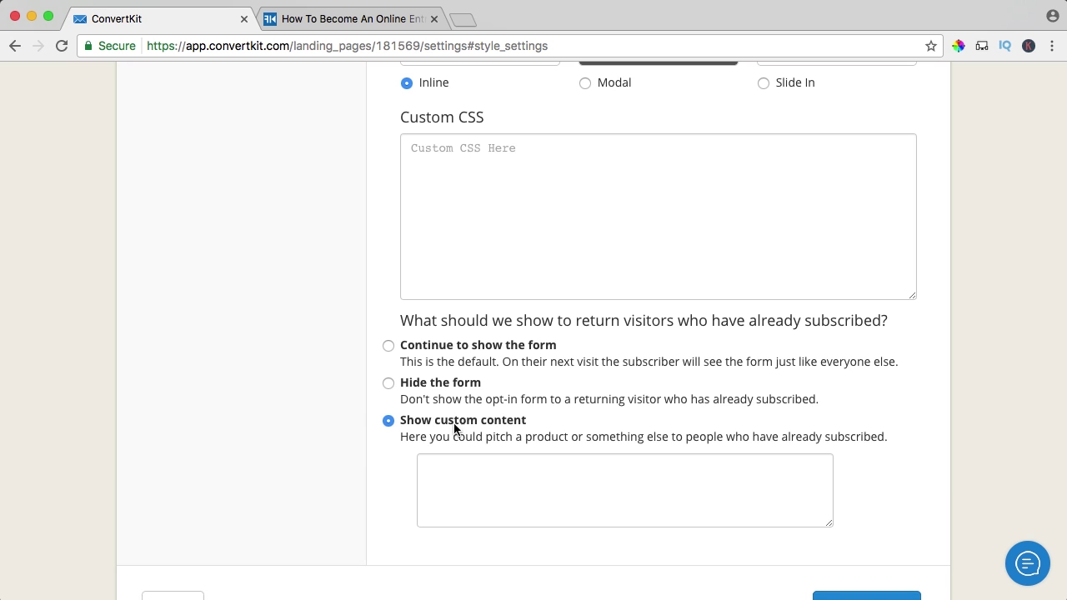
scroll(463, 425, "down", 2)
left_click(519, 417)
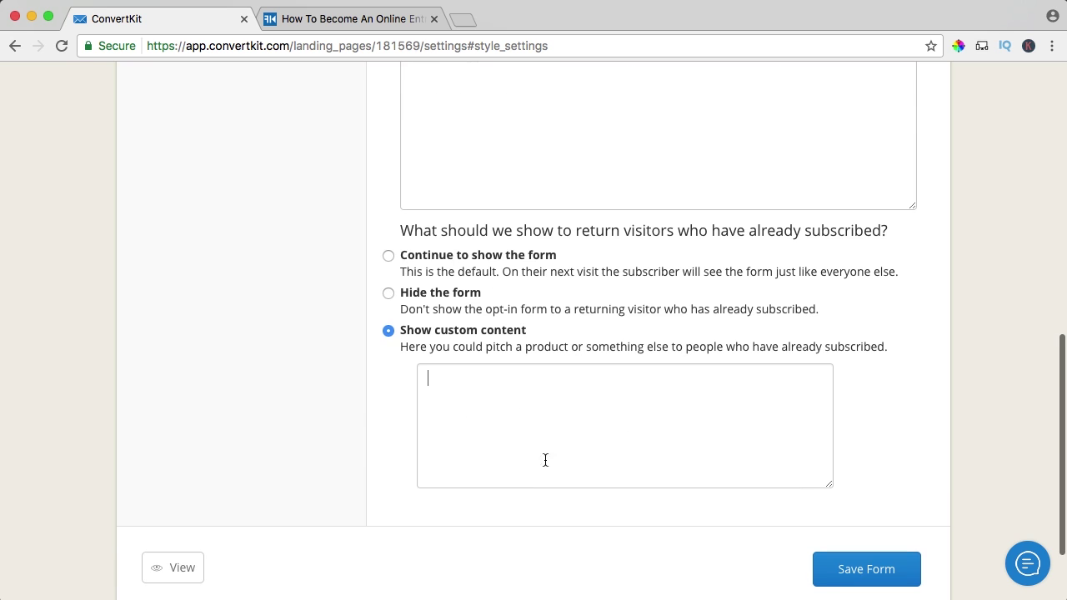
Step: Hide the form from return visitors who have already subscribed and save the form settings
left_click(389, 293)
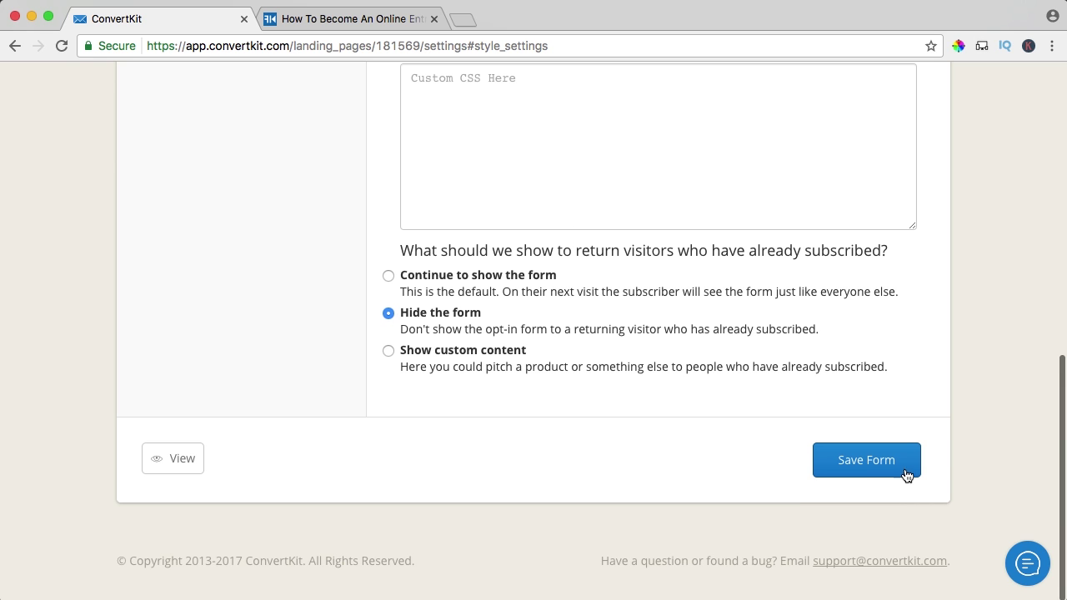
left_click(867, 469)
Step: Look over the form's main settings and reopen the Style settings to check the form style choices
scroll(541, 296, "down", 5)
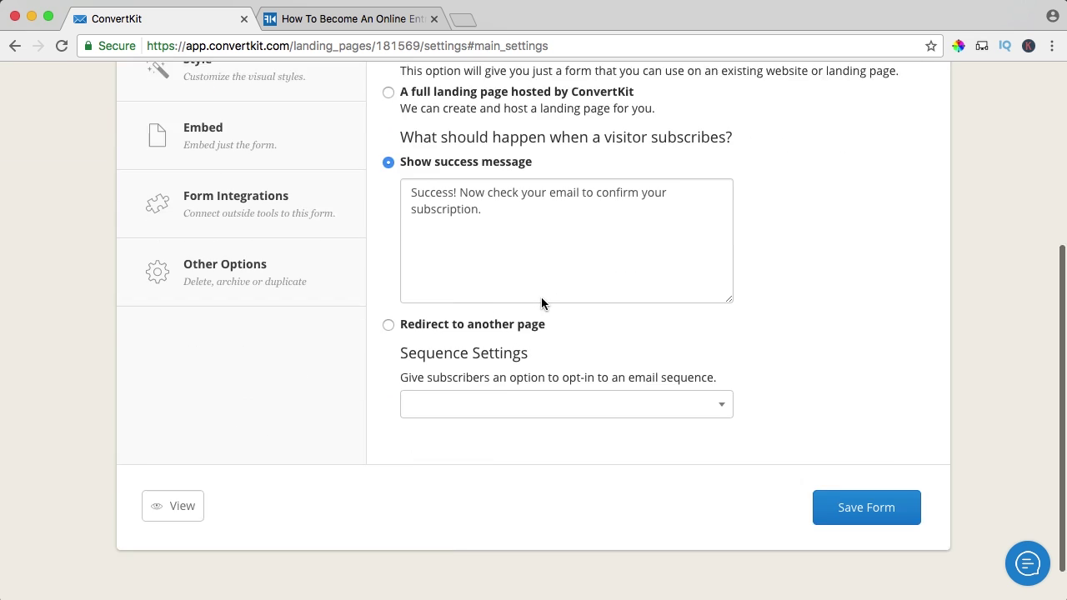
scroll(542, 300, "up", 3)
scroll(500, 288, "down", 1)
scroll(305, 281, "up", 3)
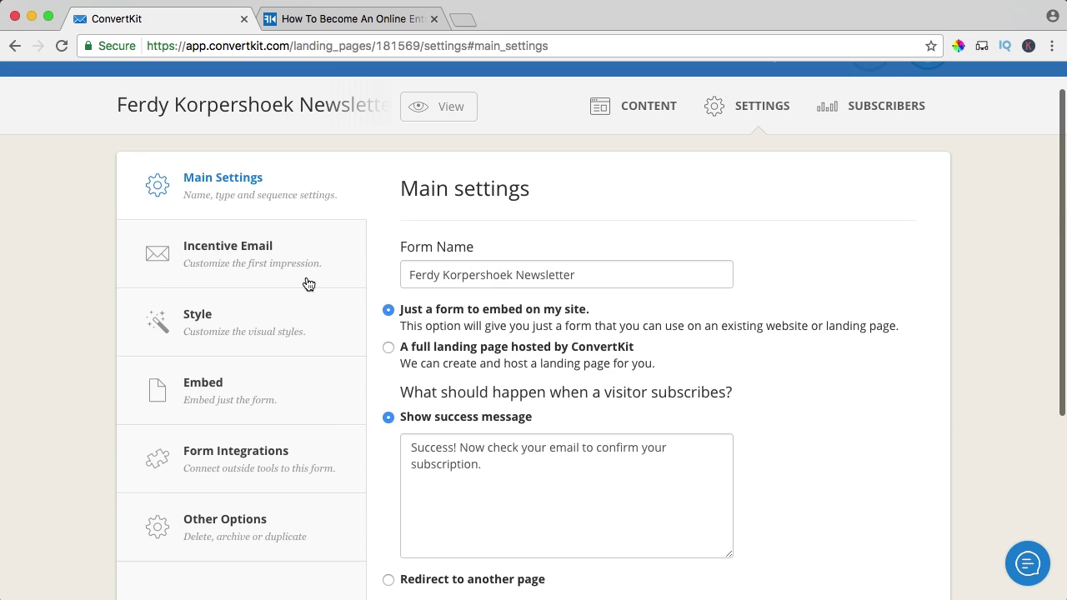
left_click(223, 327)
scroll(483, 350, "down", 1)
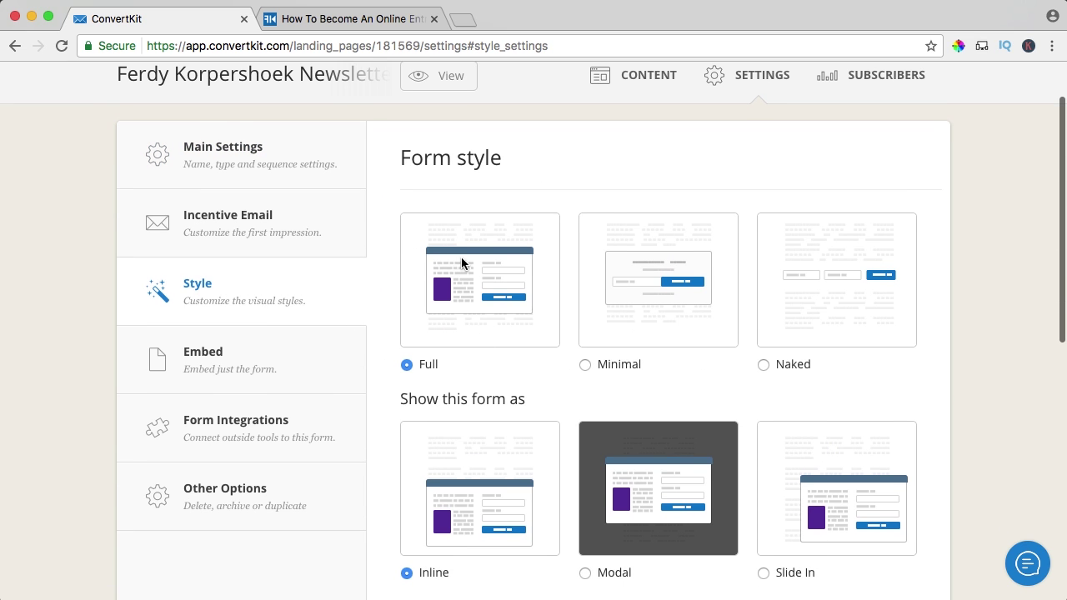
scroll(828, 273, "up", 2)
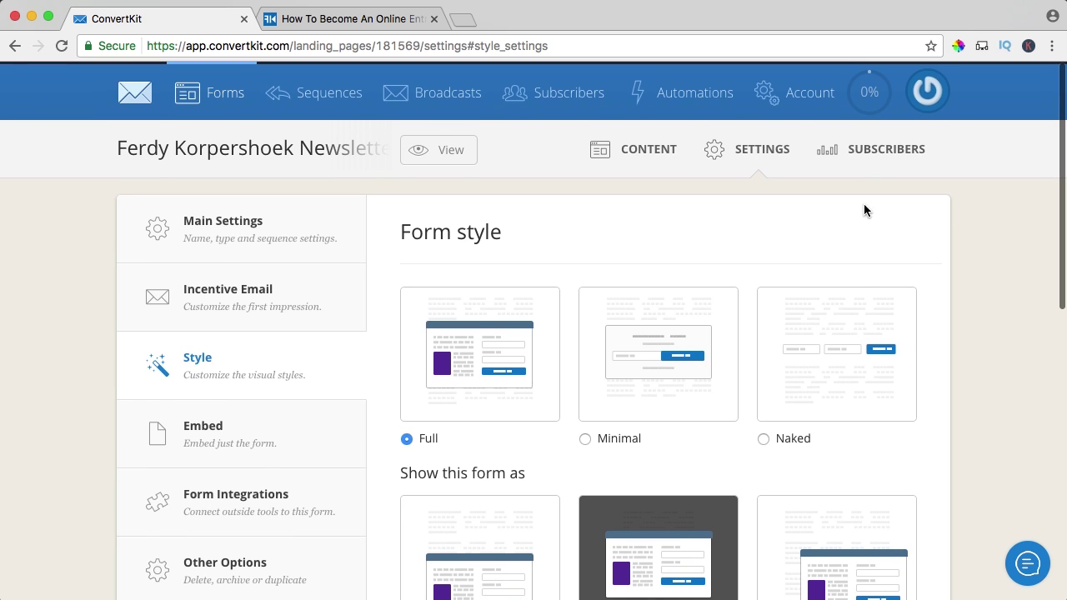
Step: Open the form's content editor and look over the form's layout
left_click(644, 154)
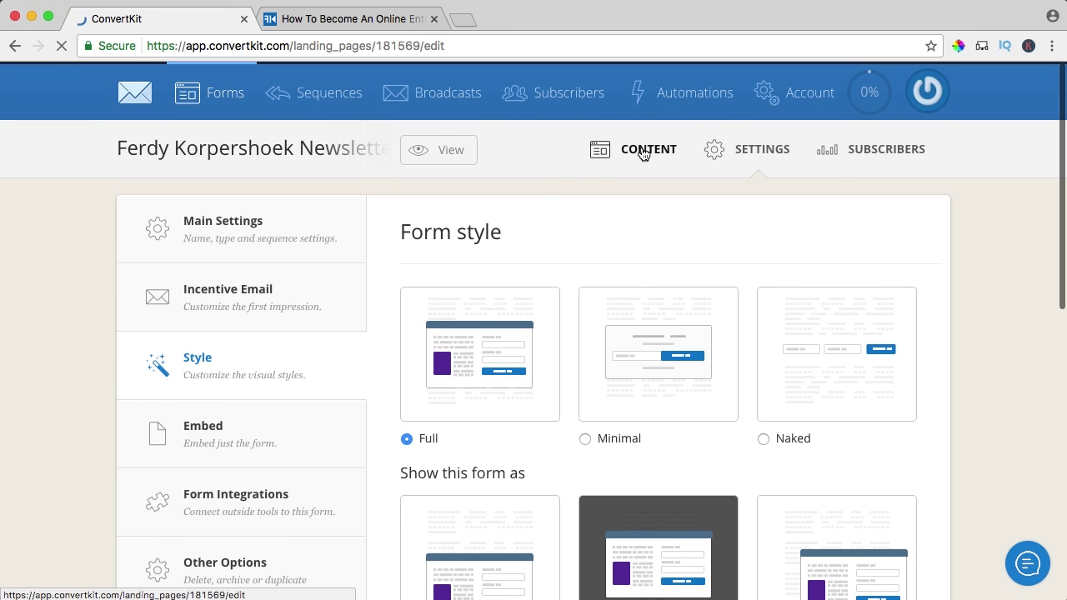
scroll(500, 256, "down", 1)
scroll(500, 255, "down", 2)
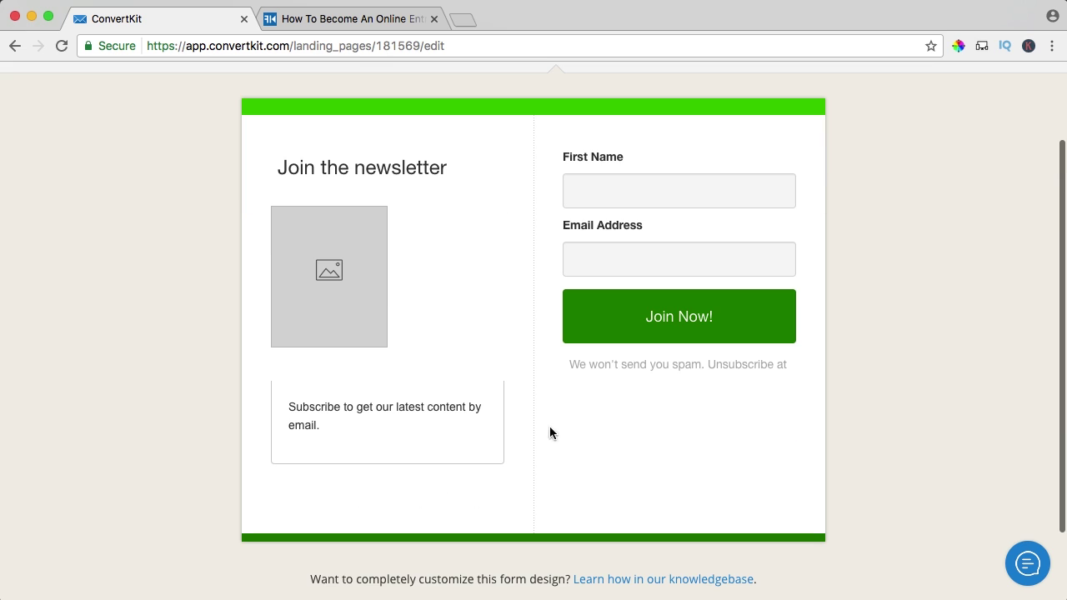
scroll(800, 301, "up", 3)
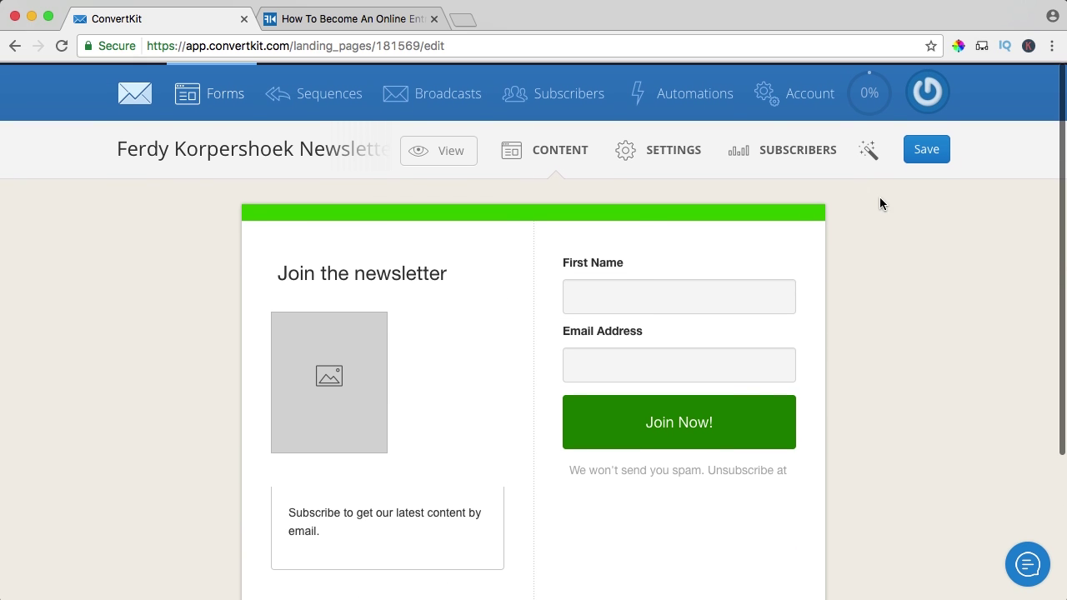
Step: Try out the color pickers for the form's button and accent colors and close the styles
left_click(868, 150)
left_click(945, 306)
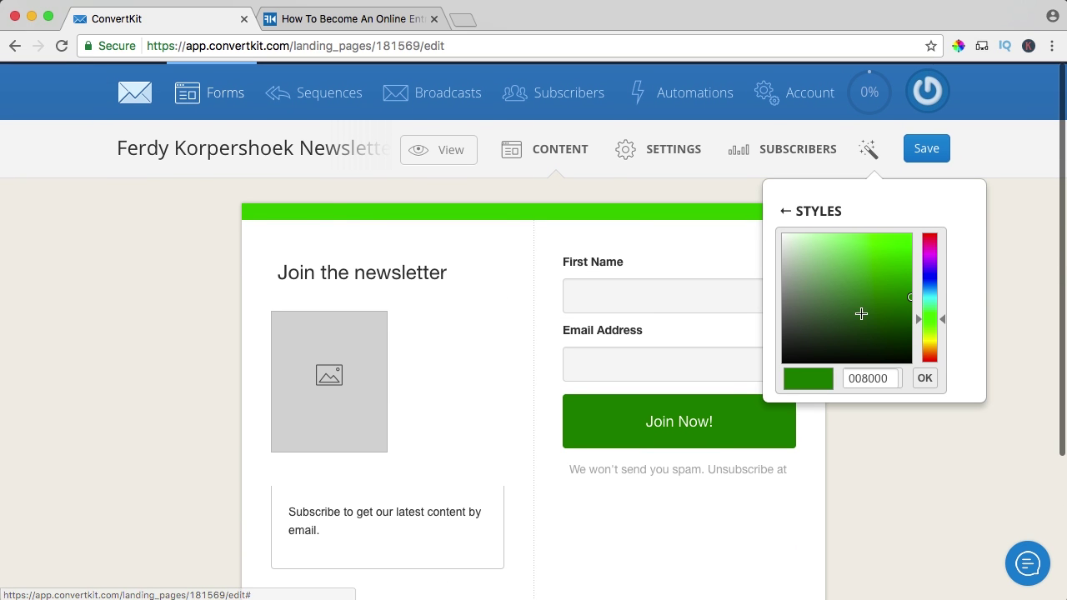
scroll(931, 241, "down", 1)
left_click(931, 241)
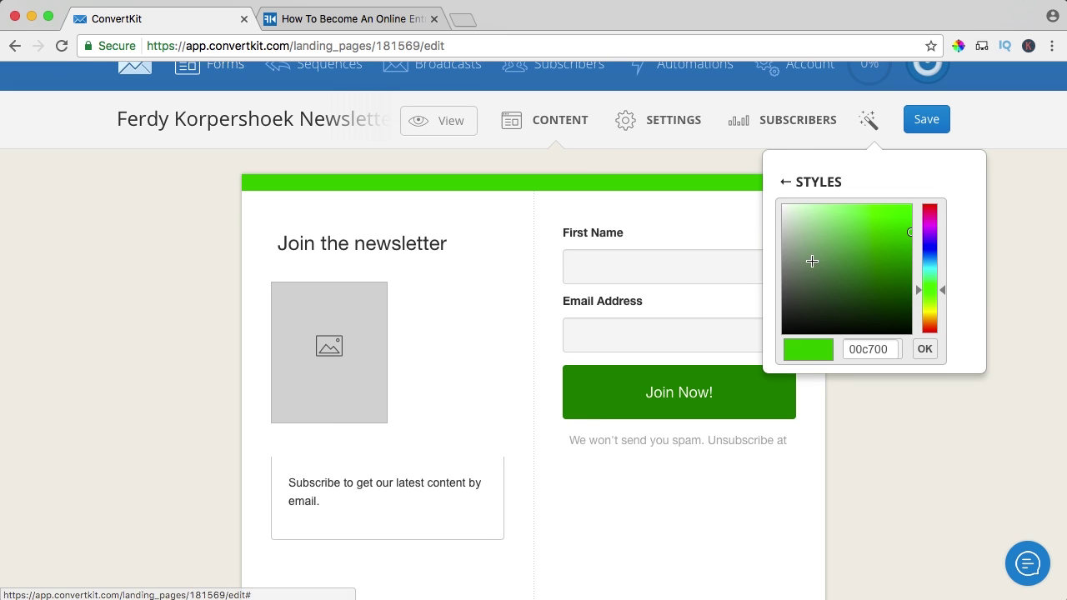
left_click(891, 249)
left_click(930, 265)
mouse_move(879, 258)
left_mouse_down()
mouse_move(906, 207)
mouse_move(911, 243)
left_mouse_up()
left_click(870, 122)
Step: Examine the editable First Name and Email Address labels and the rest of the form
left_click_drag(624, 261, 562, 261)
left_click_drag(581, 330, 638, 333)
left_click(638, 333)
left_click_drag(571, 262, 645, 262)
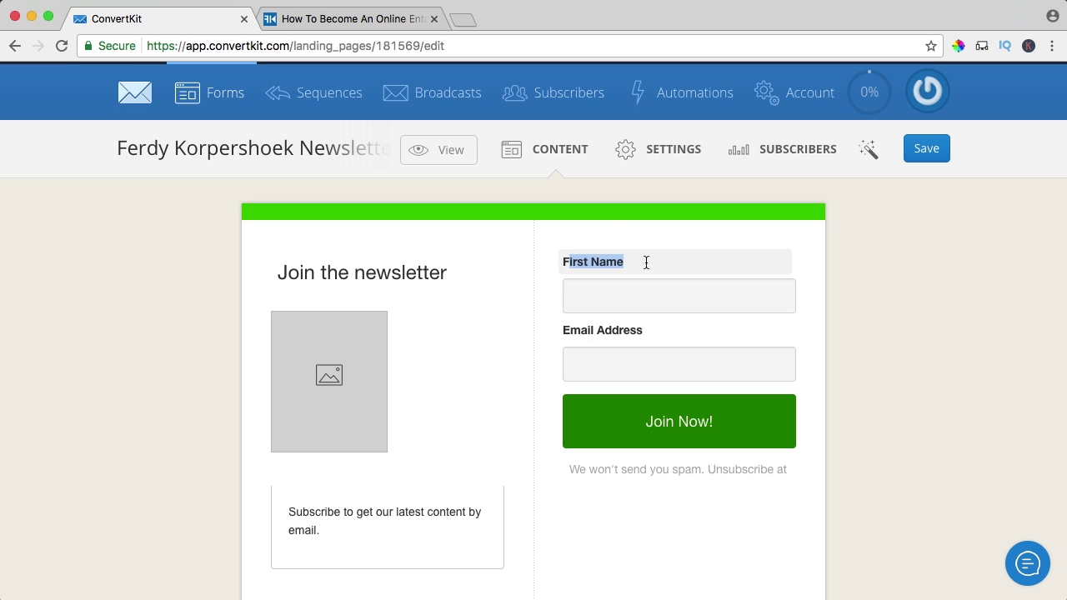
left_click(613, 330)
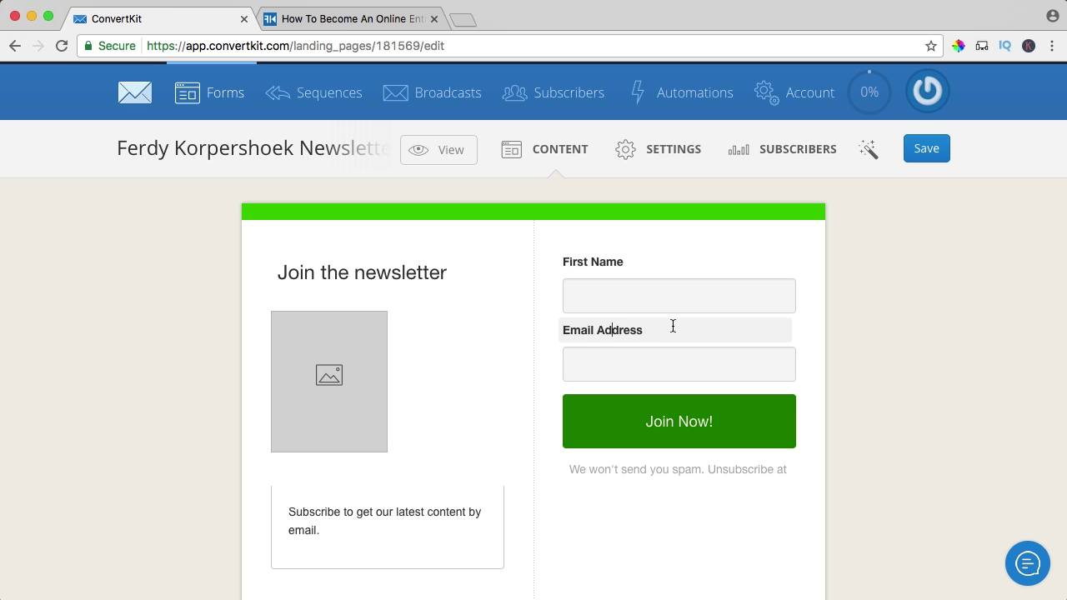
left_click(556, 286)
scroll(604, 340, "down", 3)
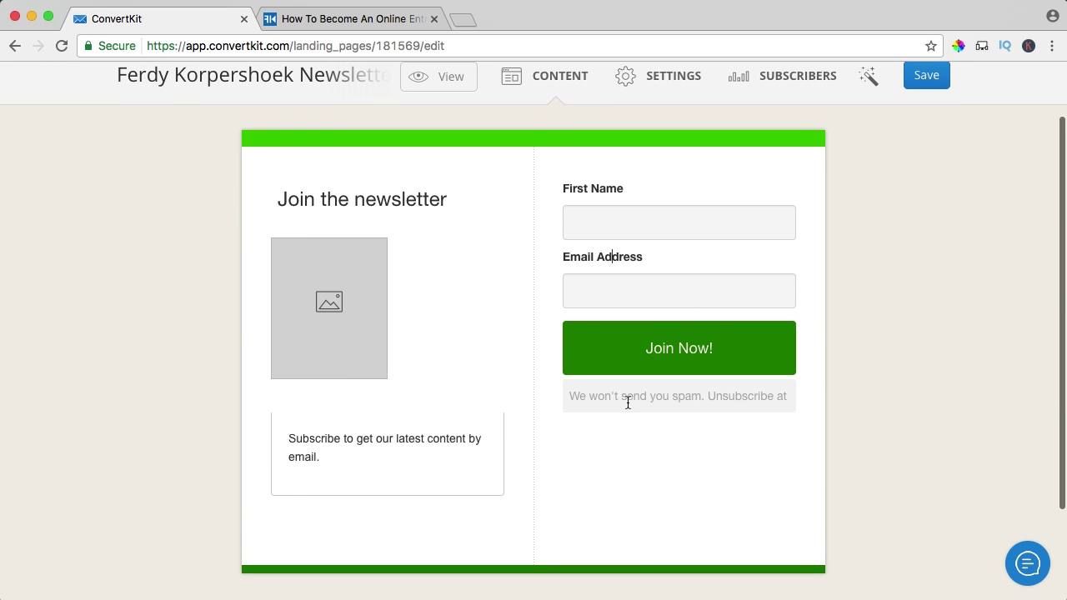
Step: Replace the note below the Join Now! button with "Your information is 100% safe with us"
scroll(568, 468, "up", 3)
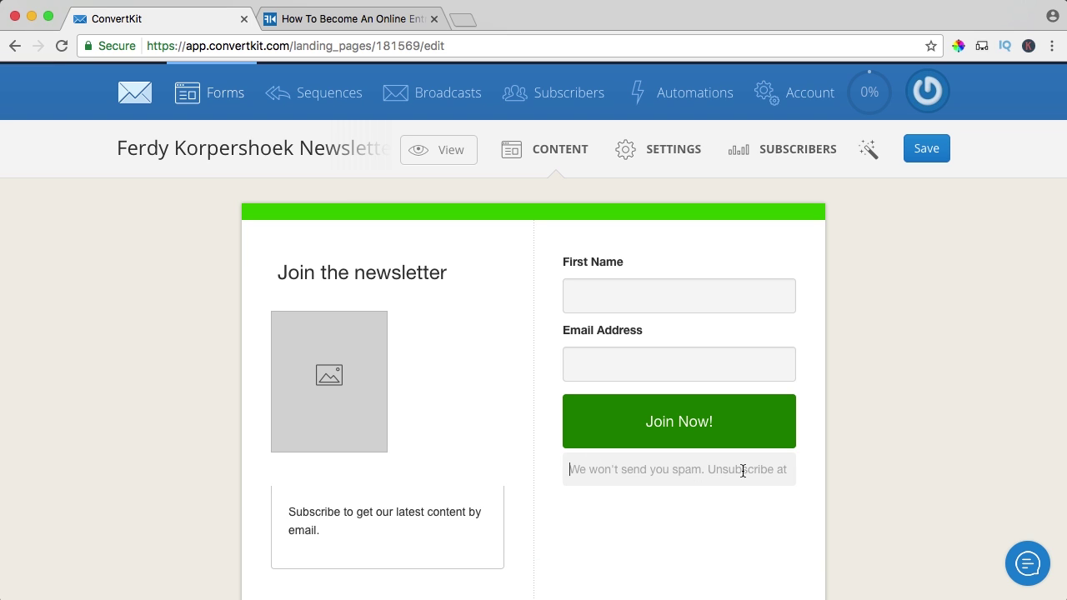
triple_click(716, 471)
type("Your information is 100% safe with us")
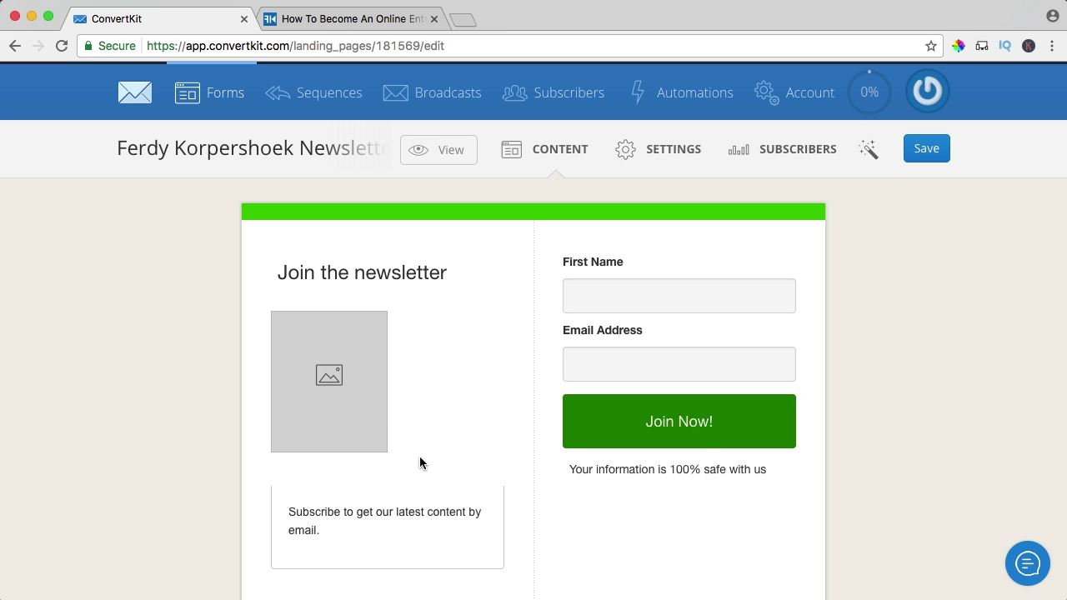
Step: Set the form heading to "Download our E-Book" and the description to "Download our E-Book and learn how to start your online business from scratch!"
triple_click(381, 272)
type("Download our E-Book")
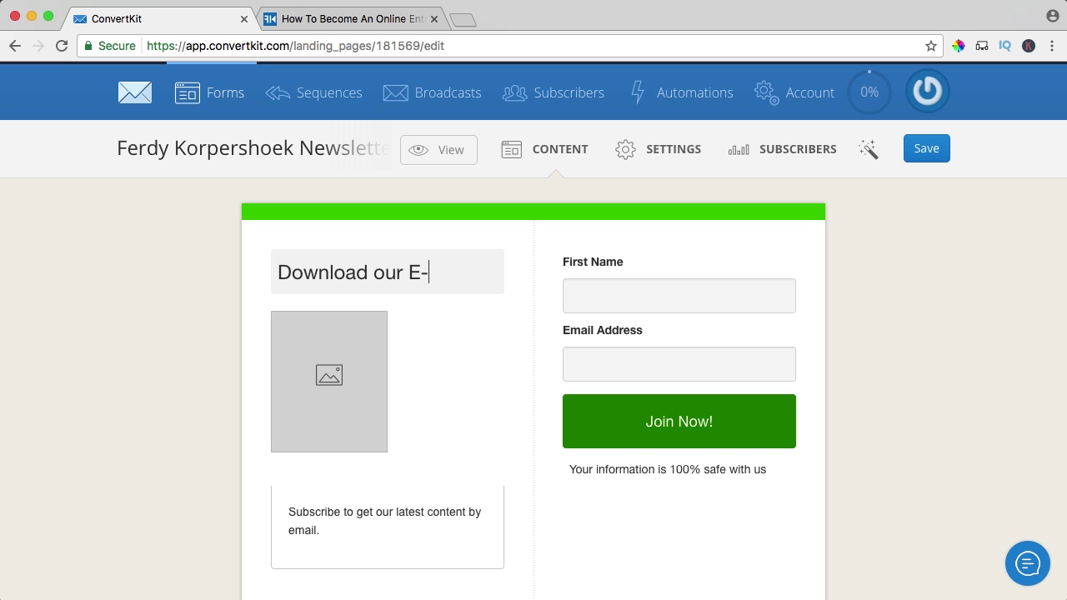
triple_click(379, 512)
type("Download our E-Book")
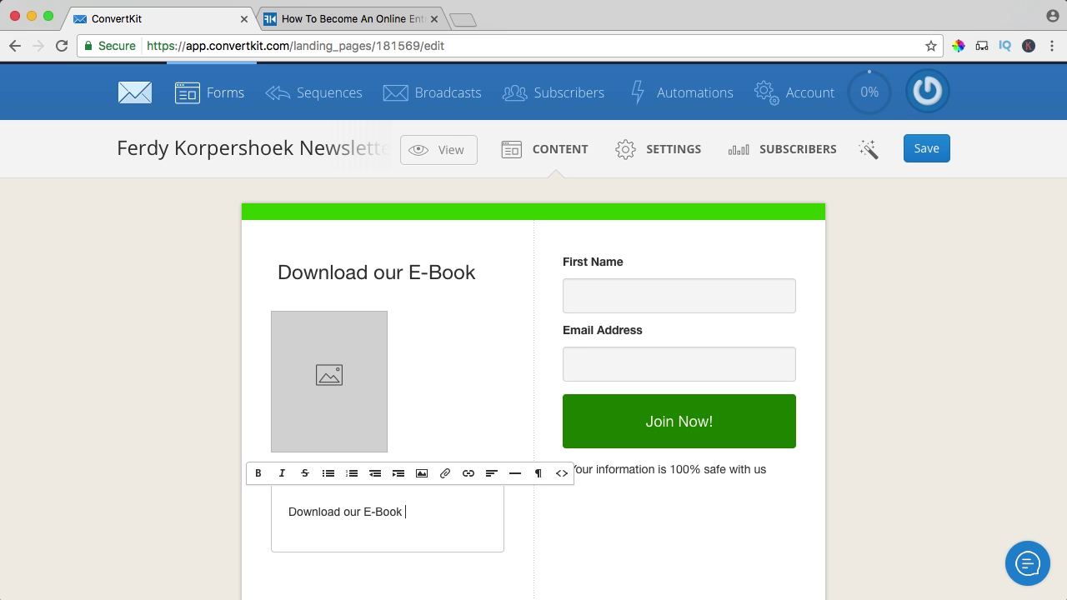
type("and learn how to start your online business fro")
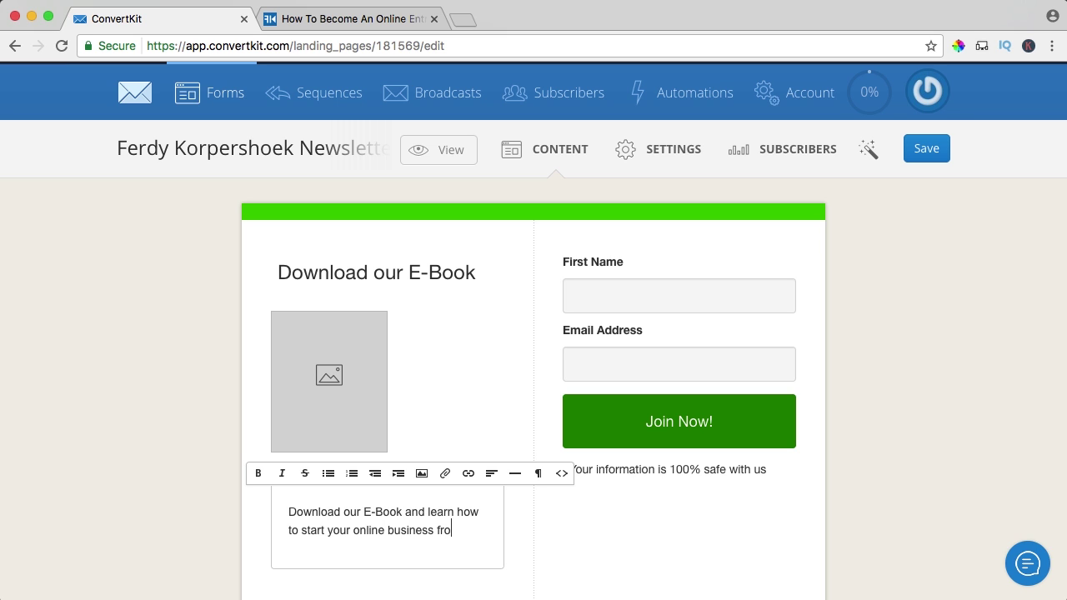
type("tch!")
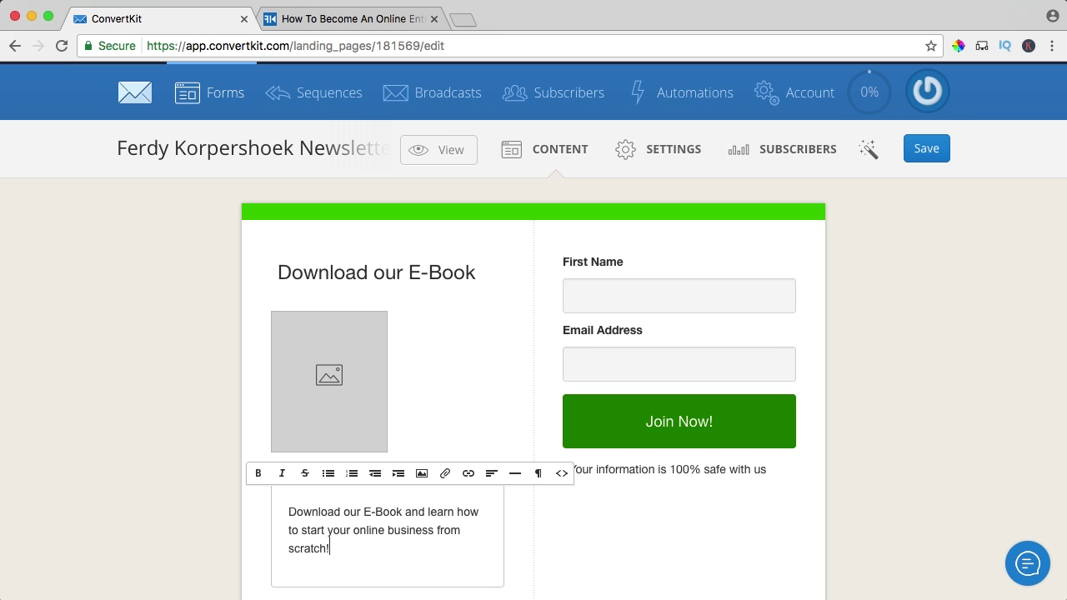
left_click(419, 392)
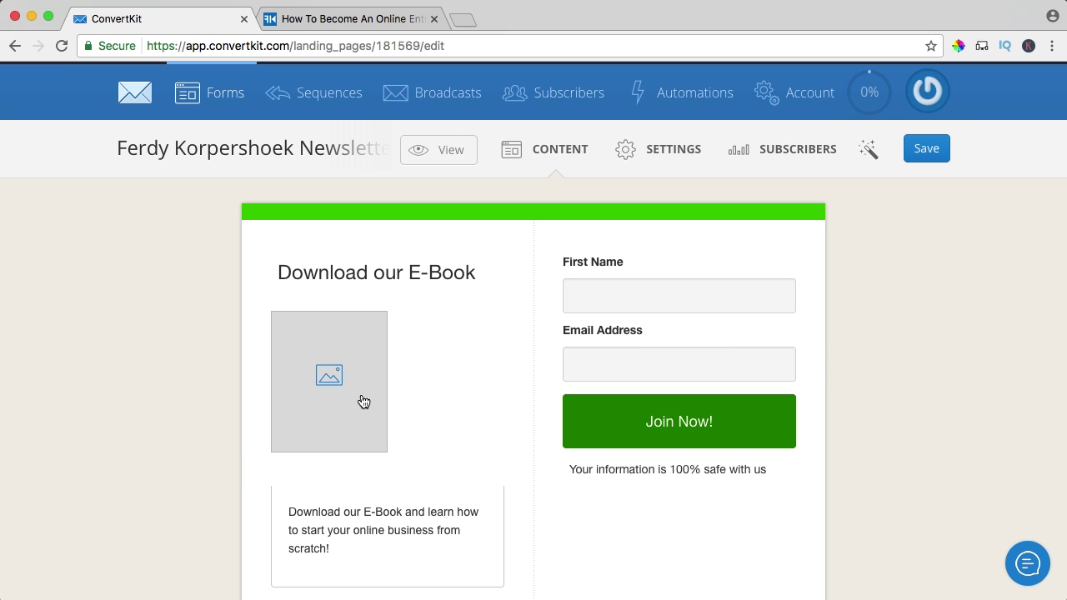
Step: Add How-To-Become-An-Online-Entrepreneur-PDF-Cover.png from the Desktop as the form's image and check the form
left_click(317, 374)
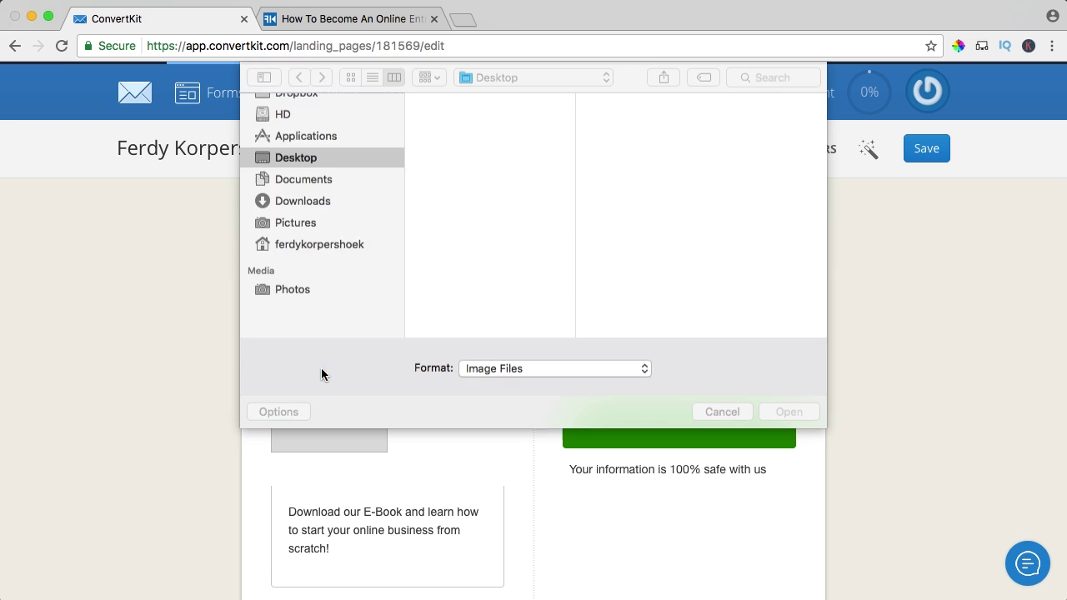
left_click(498, 117)
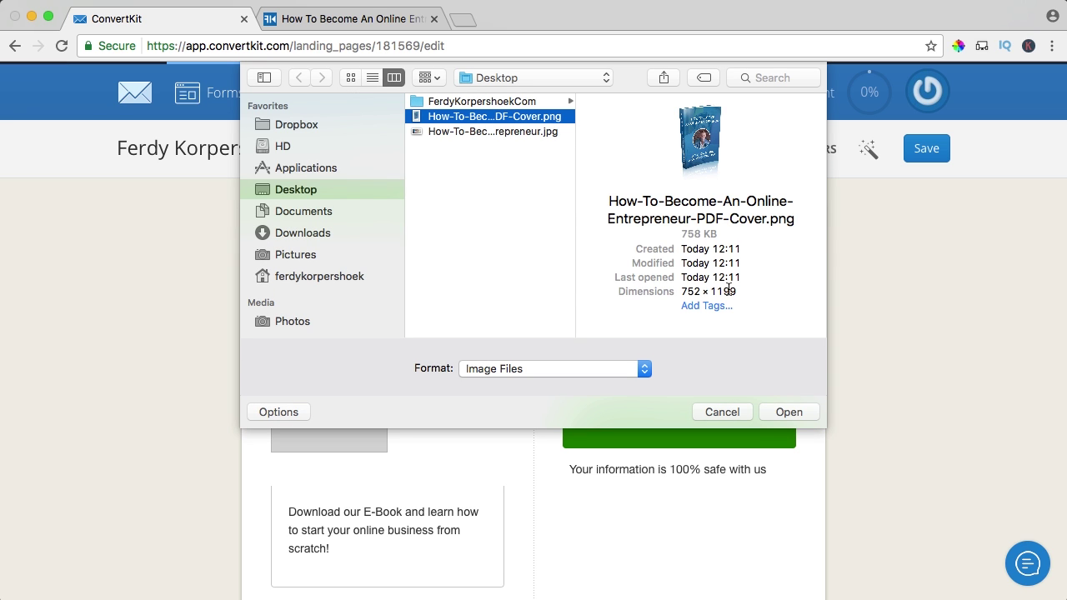
left_click(788, 412)
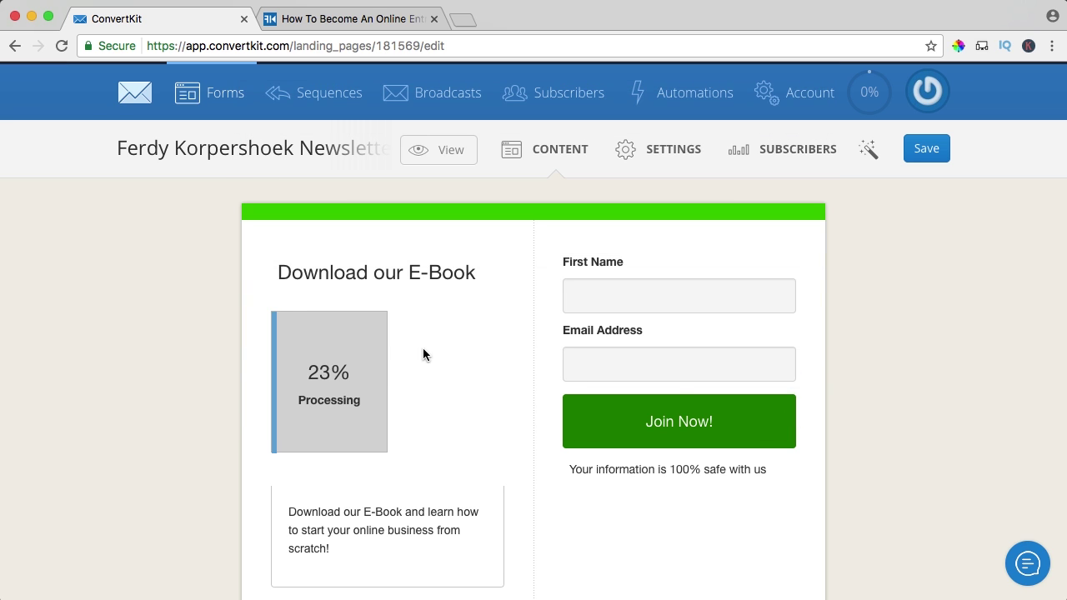
scroll(456, 308, "down", 5)
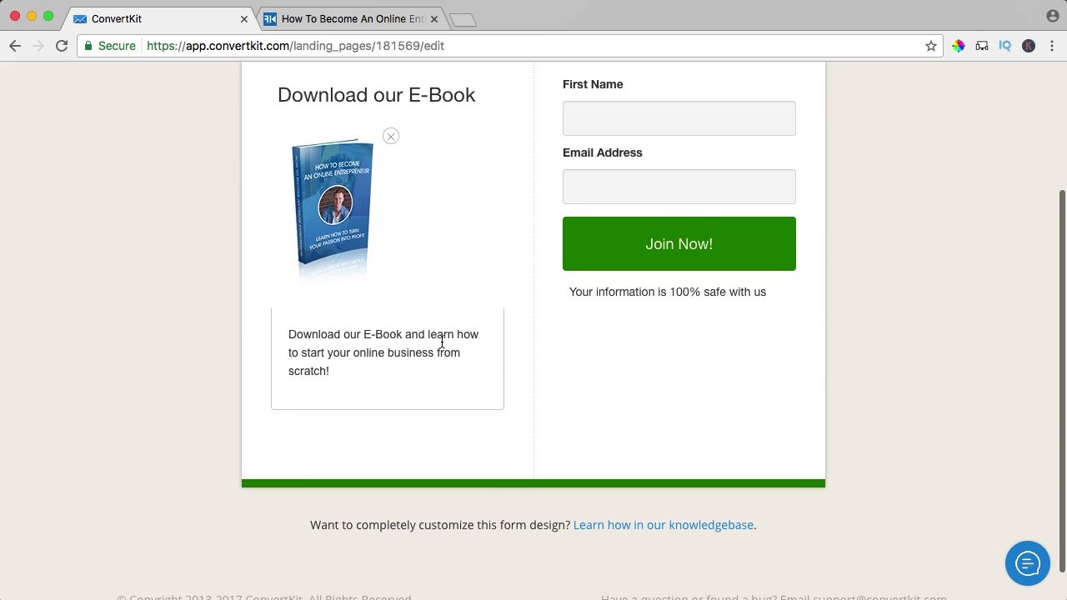
scroll(581, 383, "down", 1)
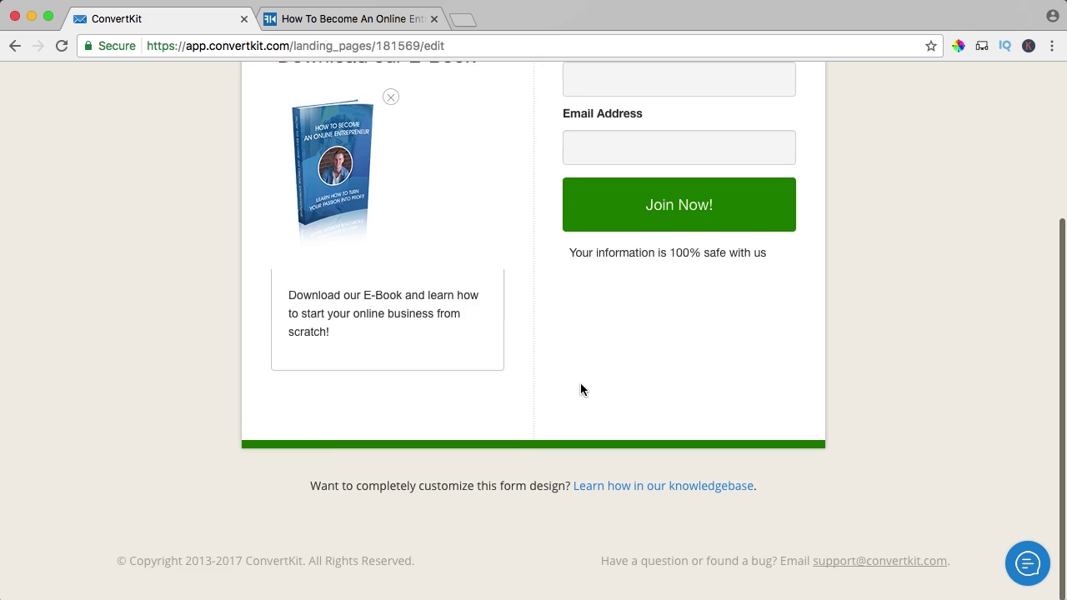
scroll(580, 382, "up", 5)
Step: Set the form's accent and button colors to blue 3e7dba and save the form
left_click(867, 150)
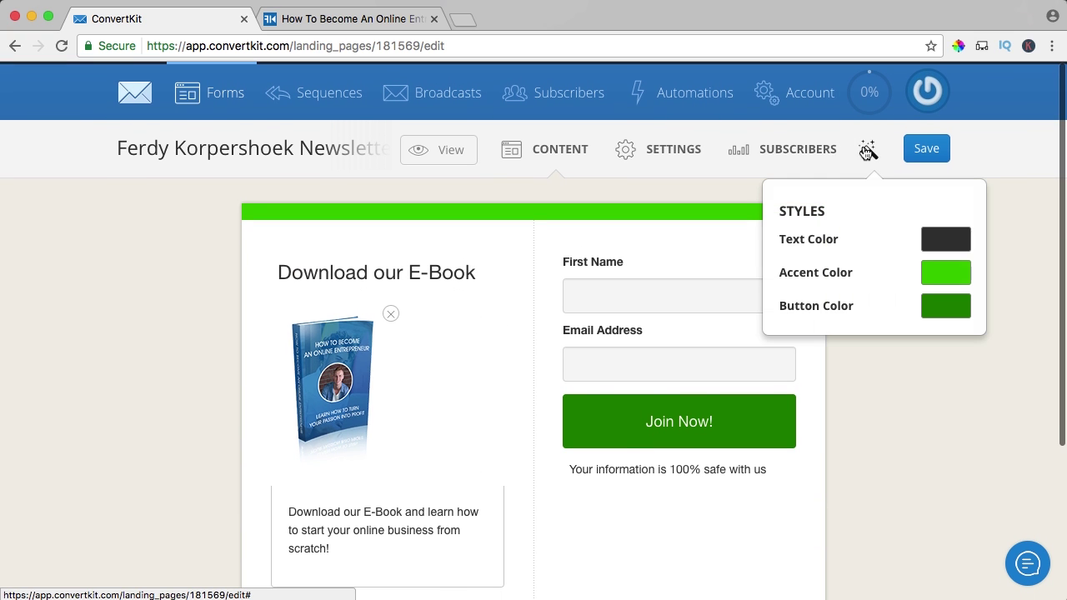
left_click(944, 274)
left_click(866, 379)
double_click(865, 379)
type("3e7dba")
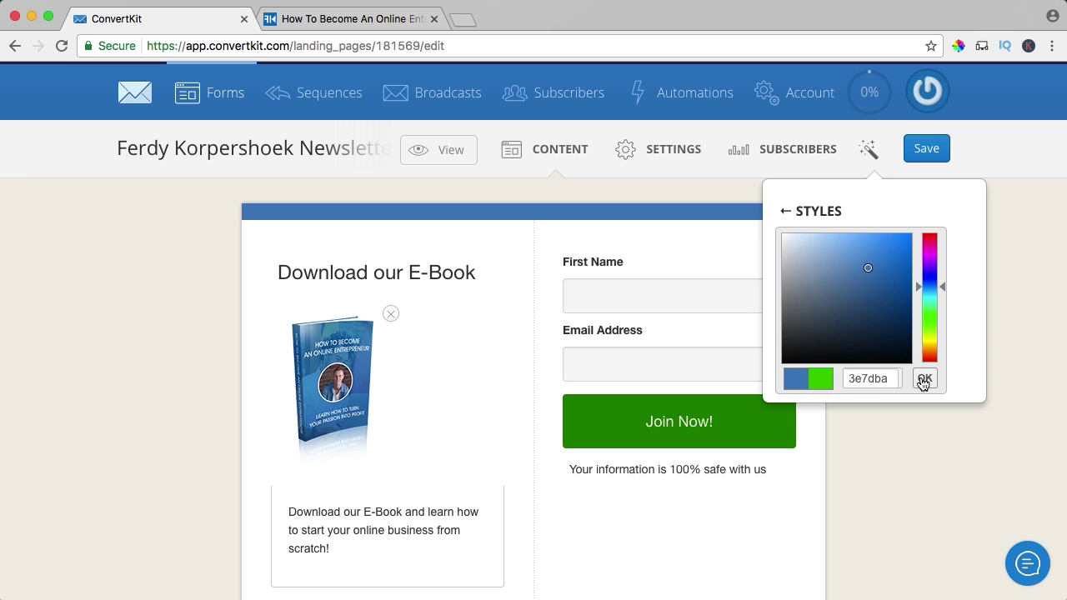
left_click(924, 379)
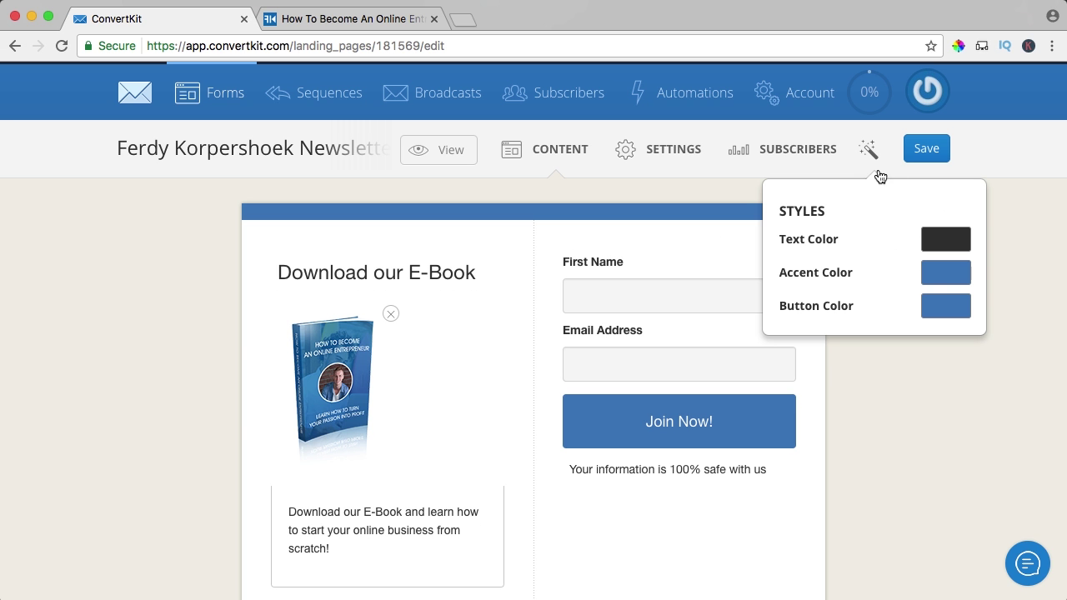
left_click(920, 158)
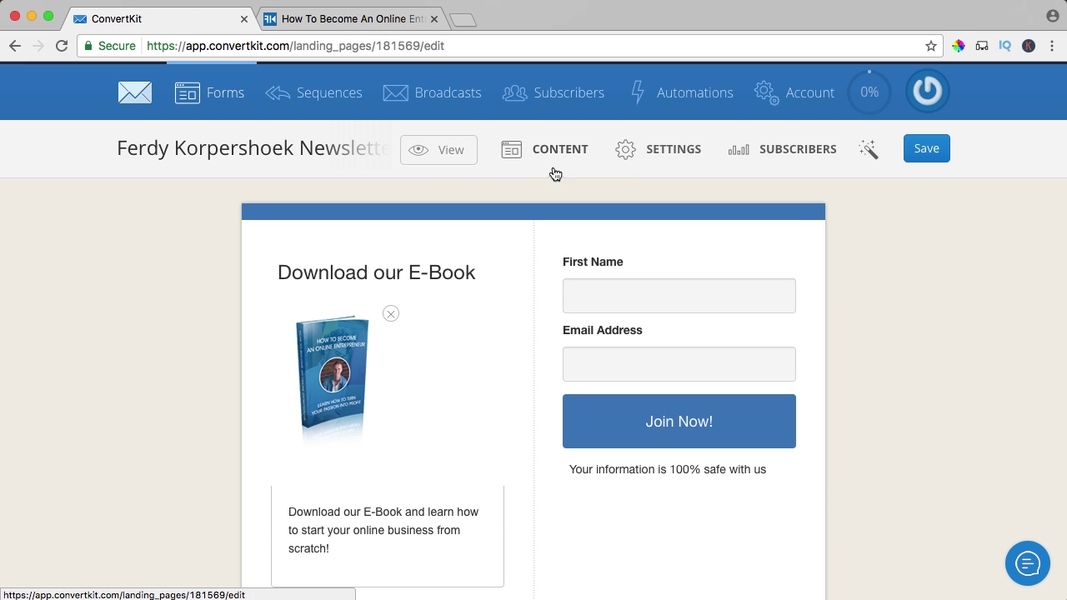
Step: Preview the published form, check its heading, description and image, and return to the form editor
left_click(427, 156)
left_click_drag(111, 173, 287, 182)
left_click(203, 210)
left_click_drag(215, 213, 398, 227)
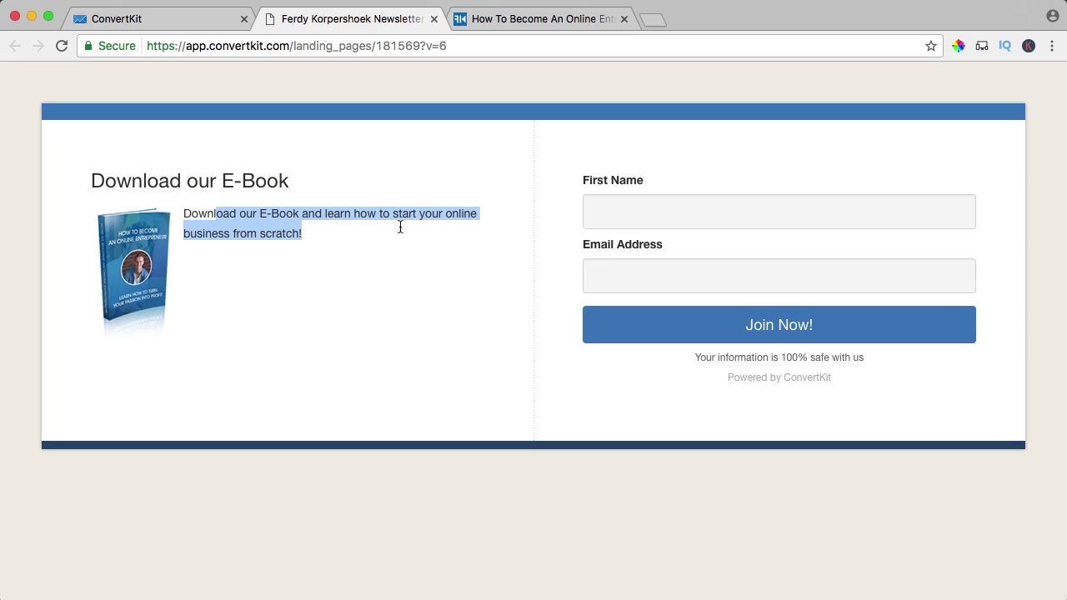
left_click(276, 230)
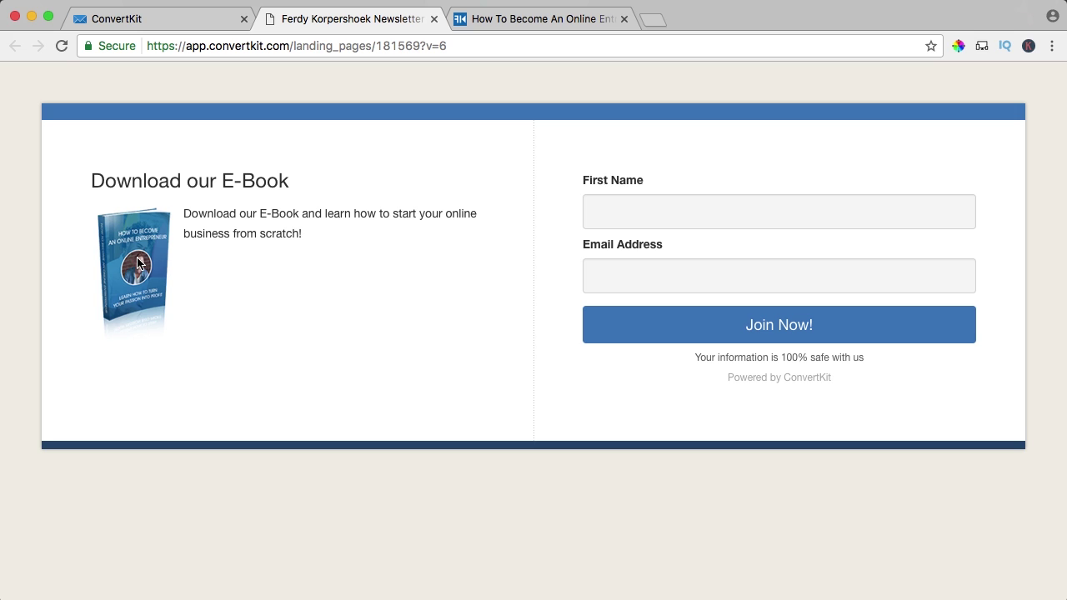
key("super+w")
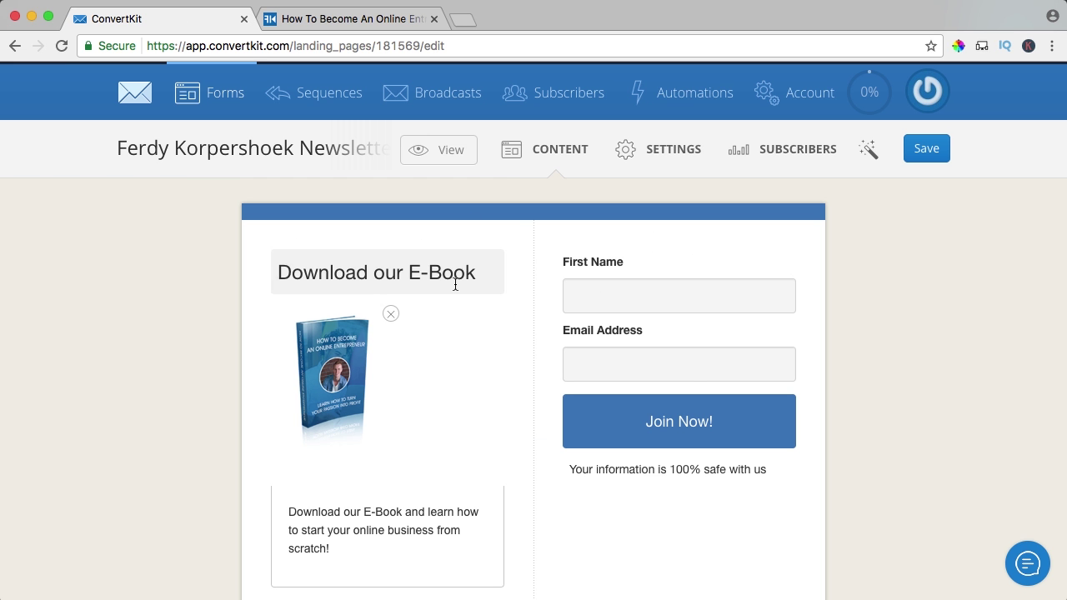
scroll(481, 354, "down", 3)
scroll(481, 353, "up", 3)
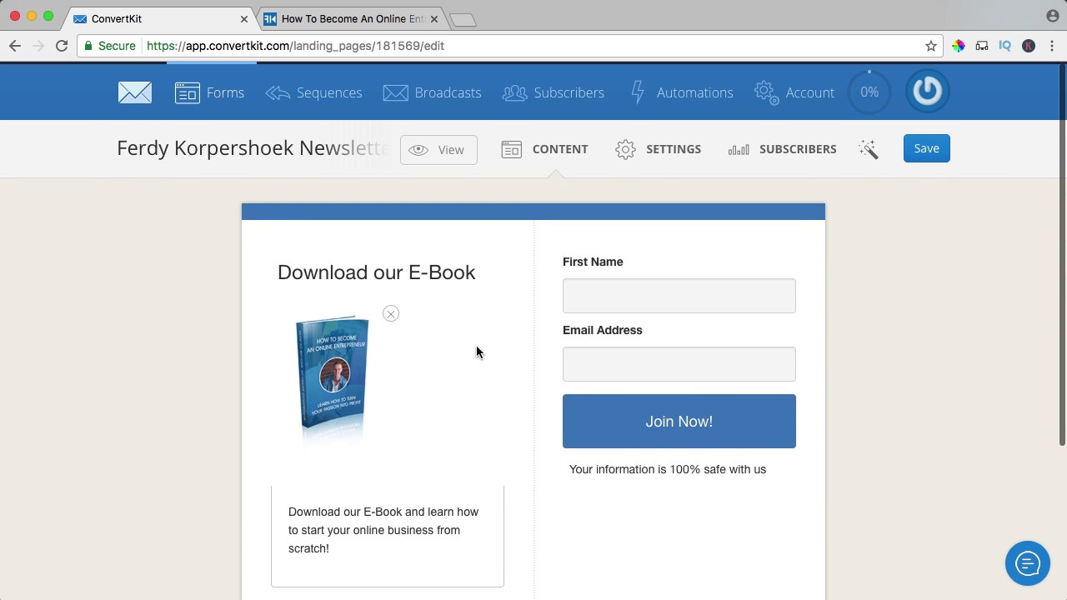
Step: Copy the one-line JavaScript embed code from the form's embed settings
left_click(659, 150)
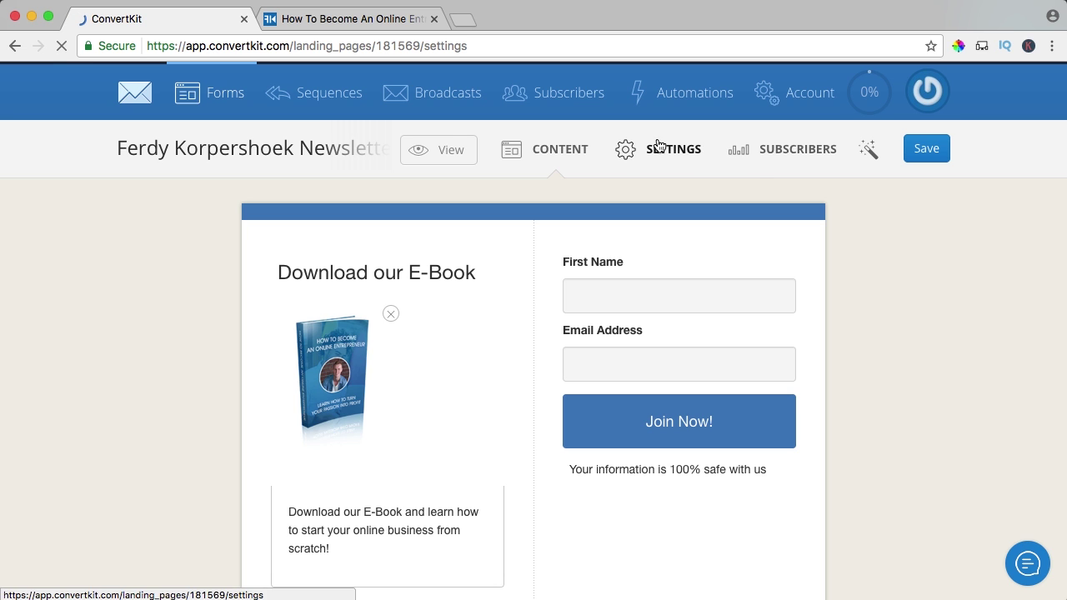
scroll(317, 285, "down", 2)
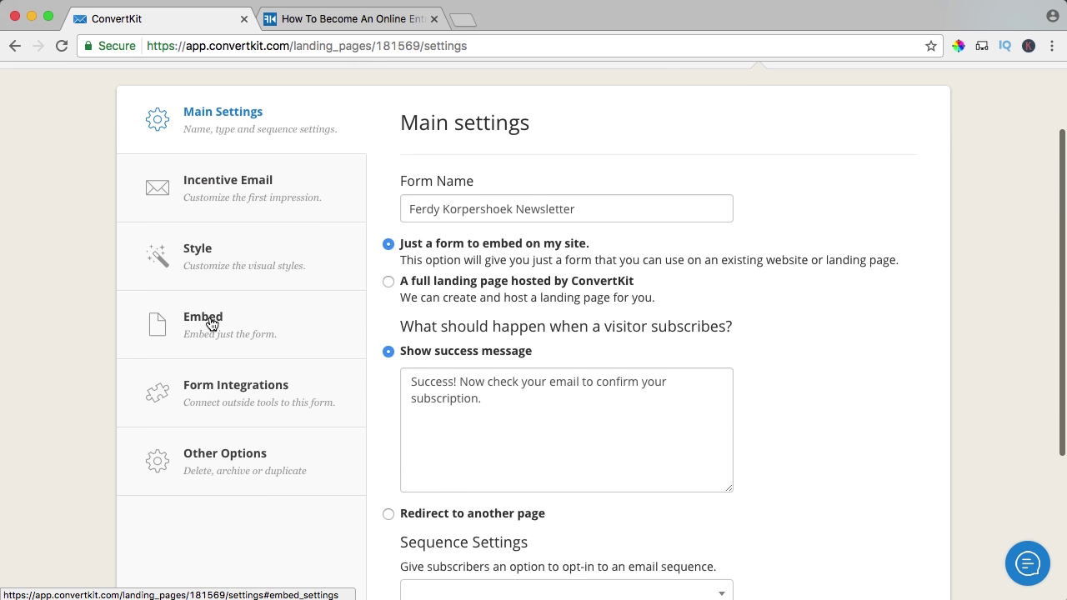
left_click(211, 322)
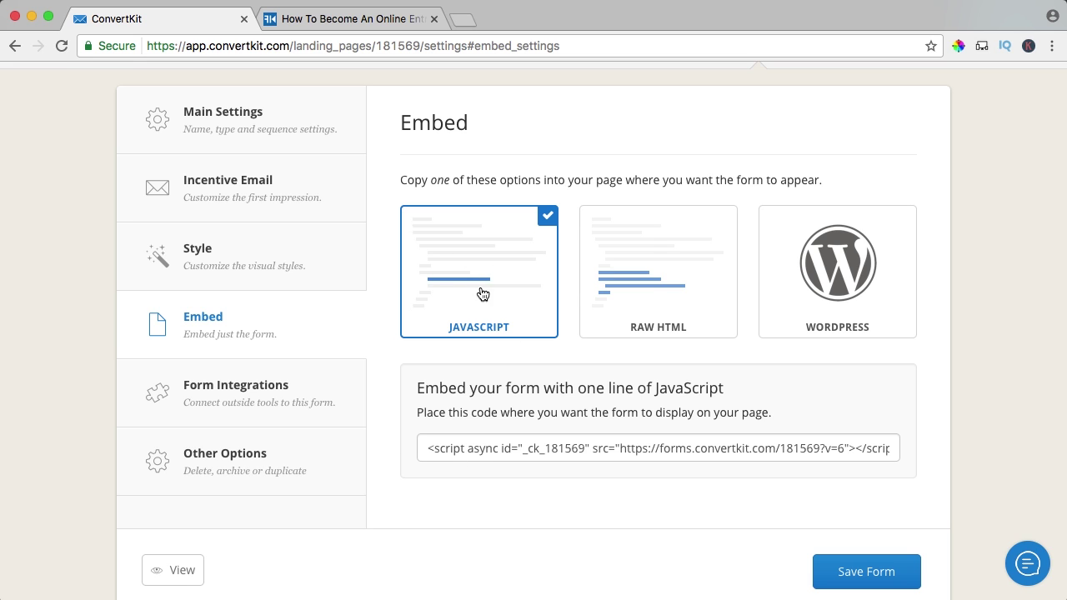
left_click(491, 447)
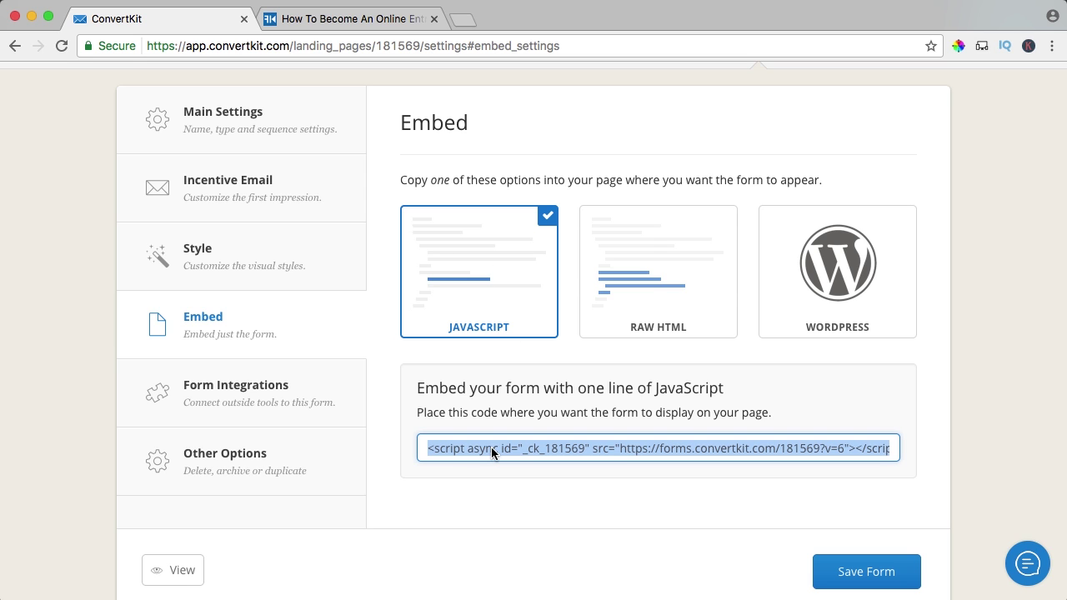
Step: Open the website's front page for editing in WordPress and add a 1/1 layout element between the first two color sections
left_click(340, 25)
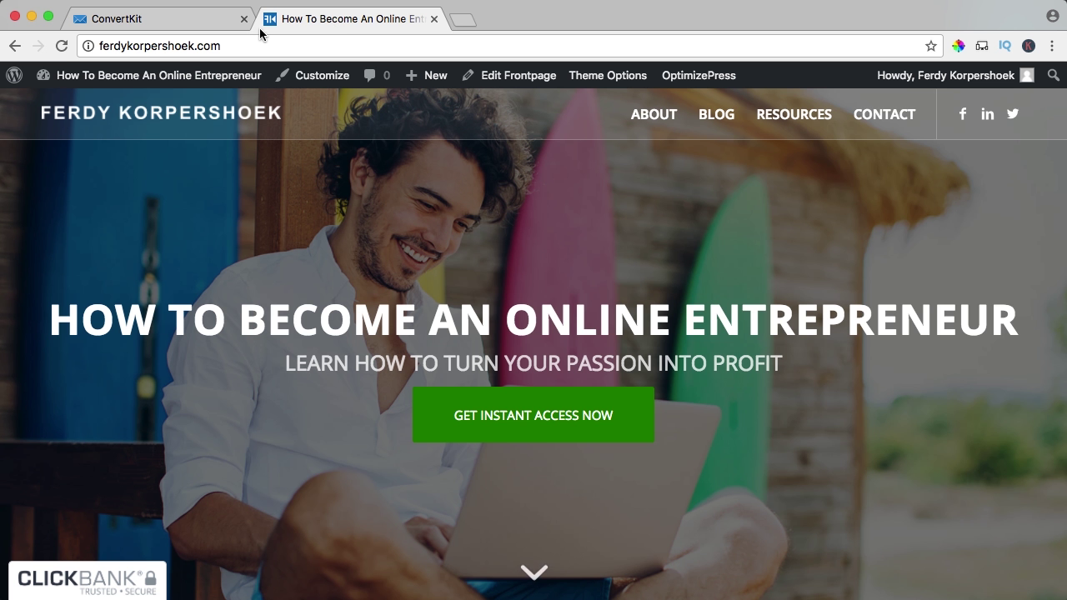
left_click(511, 77)
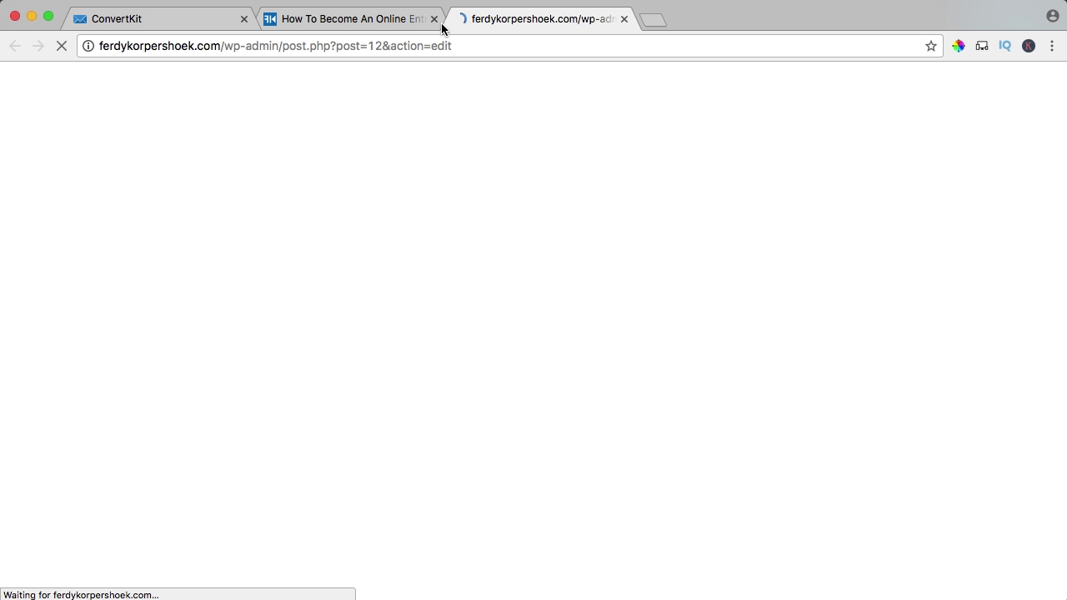
scroll(504, 213, "down", 2)
scroll(504, 213, "down", 5)
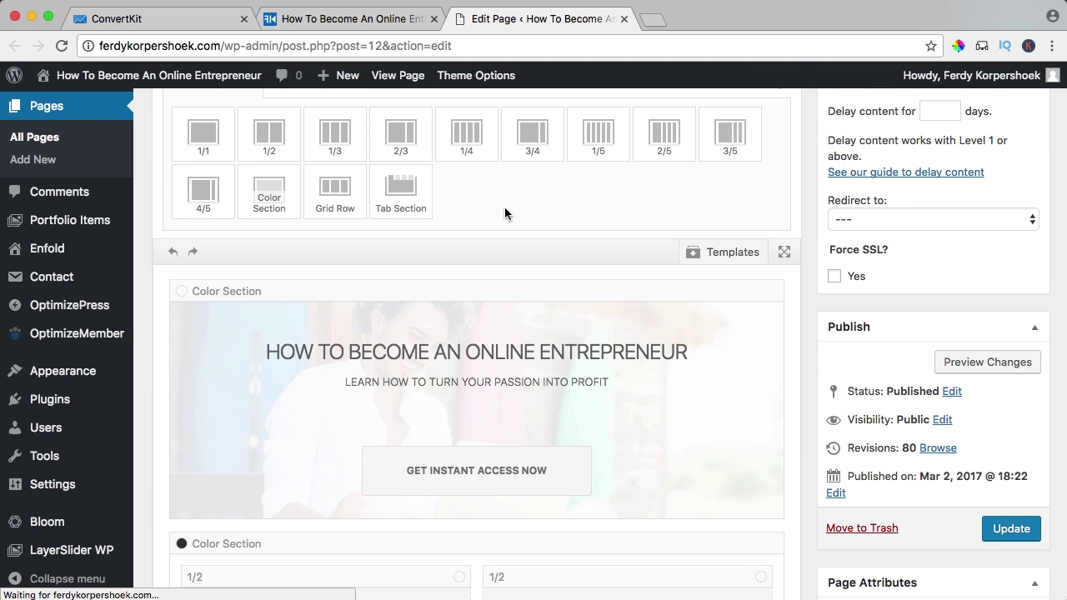
scroll(505, 214, "down", 2)
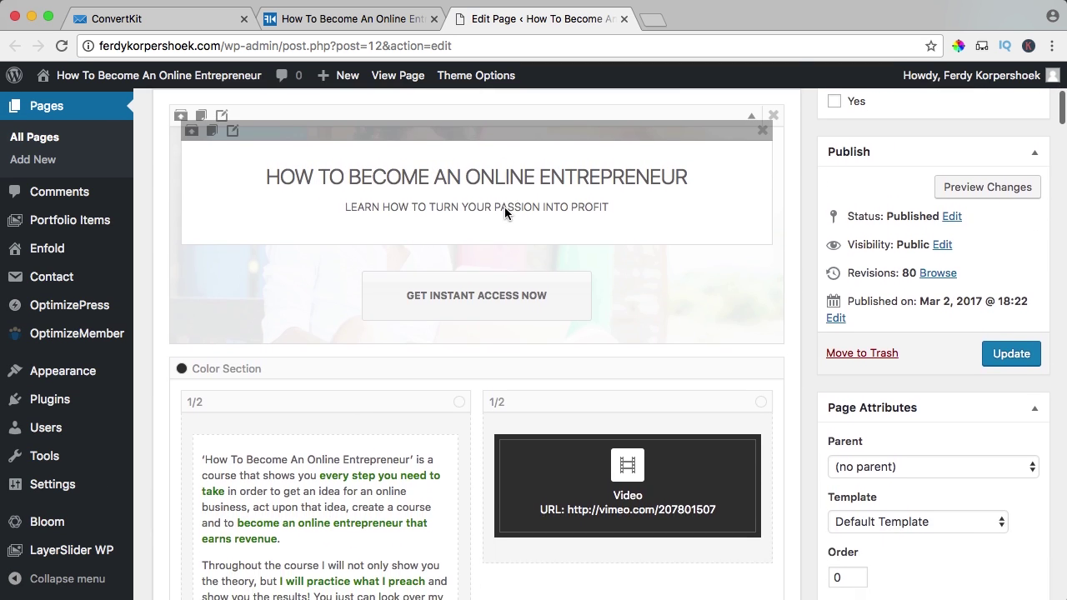
scroll(505, 213, "up", 5)
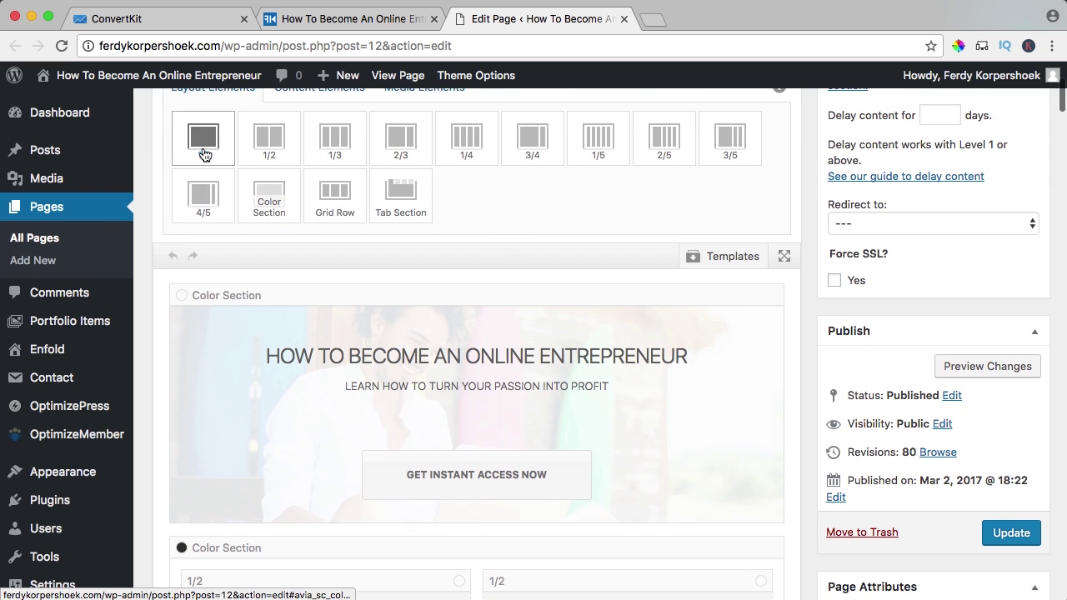
left_click_drag(203, 155, 275, 213)
scroll(243, 276, "down", 8)
scroll(243, 276, "up", 4)
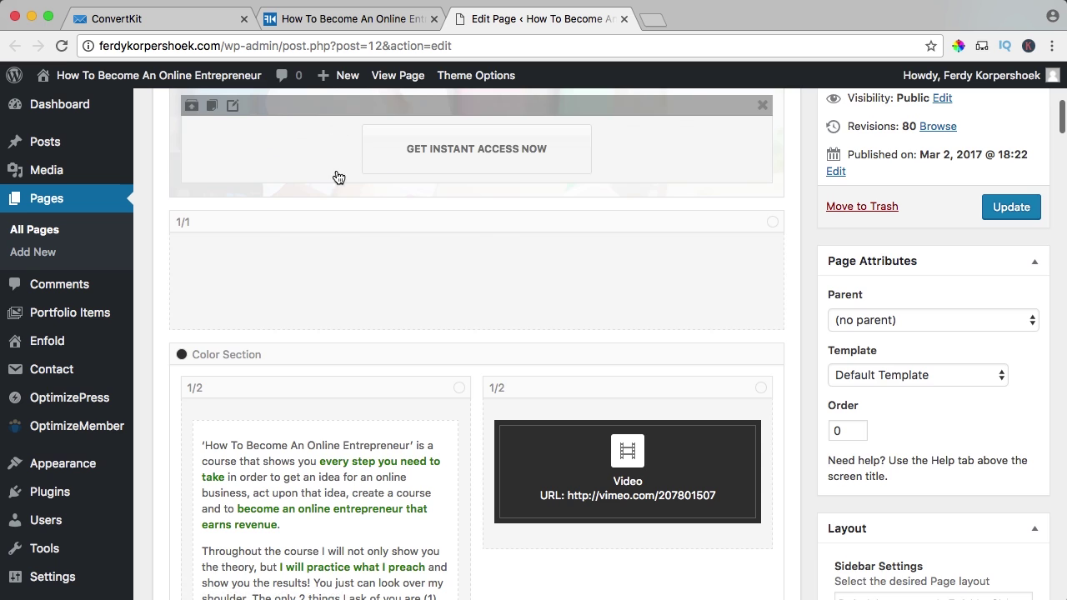
Step: Add a Code Block content element inside the empty 1/1 column
scroll(328, 430, "up", 6)
scroll(330, 422, "up", 2)
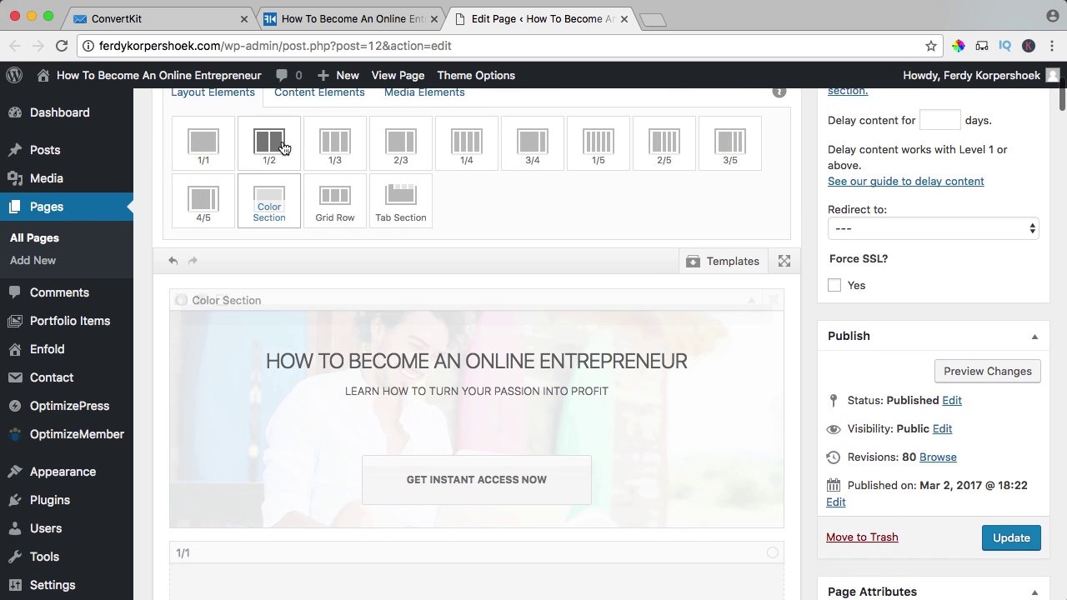
left_click(304, 90)
scroll(284, 163, "down", 1)
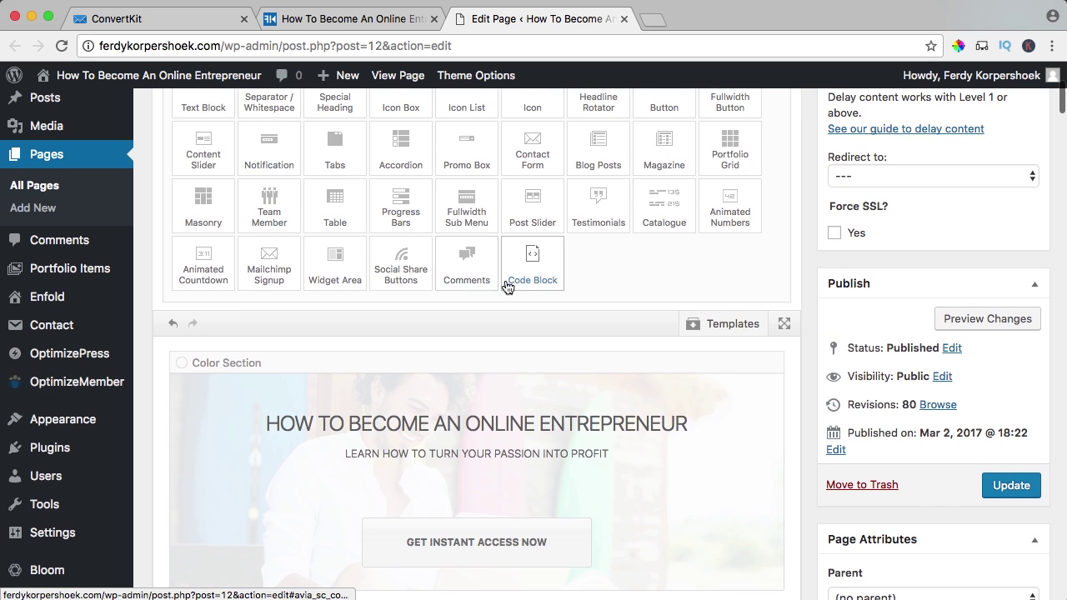
scroll(476, 362, "down", 8)
left_click_drag(536, 275, 364, 305)
Step: Paste the ConvertKit form's JavaScript embed code into the Code Block, save the block and update the page
left_click(397, 288)
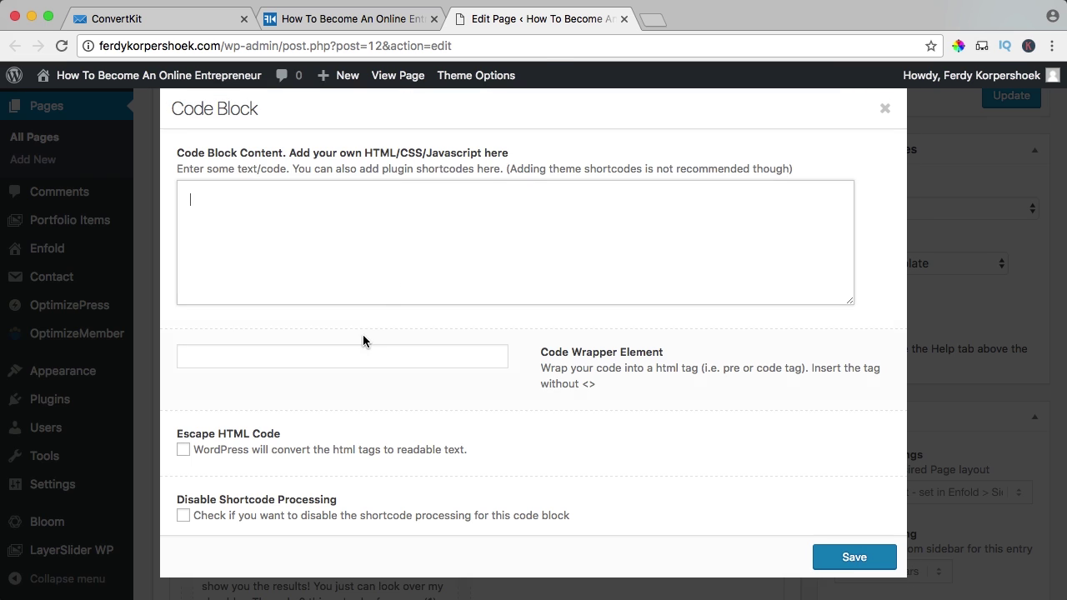
type("<script async id=\"_ck_181908\" src=\"https://forms.convertkit.com/181908?v=6\"></script>")
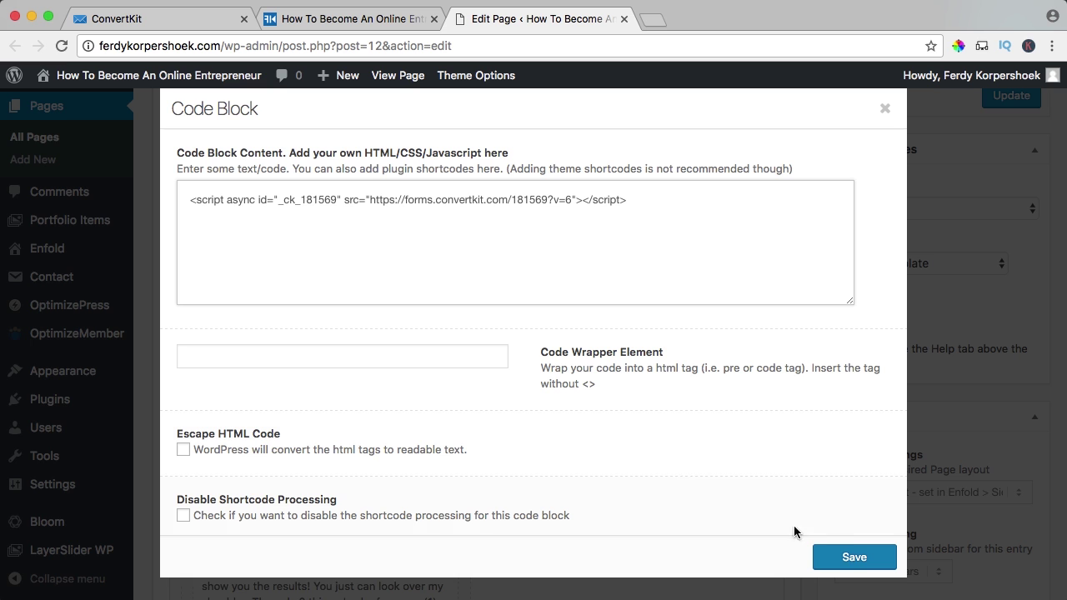
left_click(854, 557)
left_click(1007, 101)
Step: Reload the website's front page and check the embedded e-book form with its First Name and Email Address fields
left_click(311, 6)
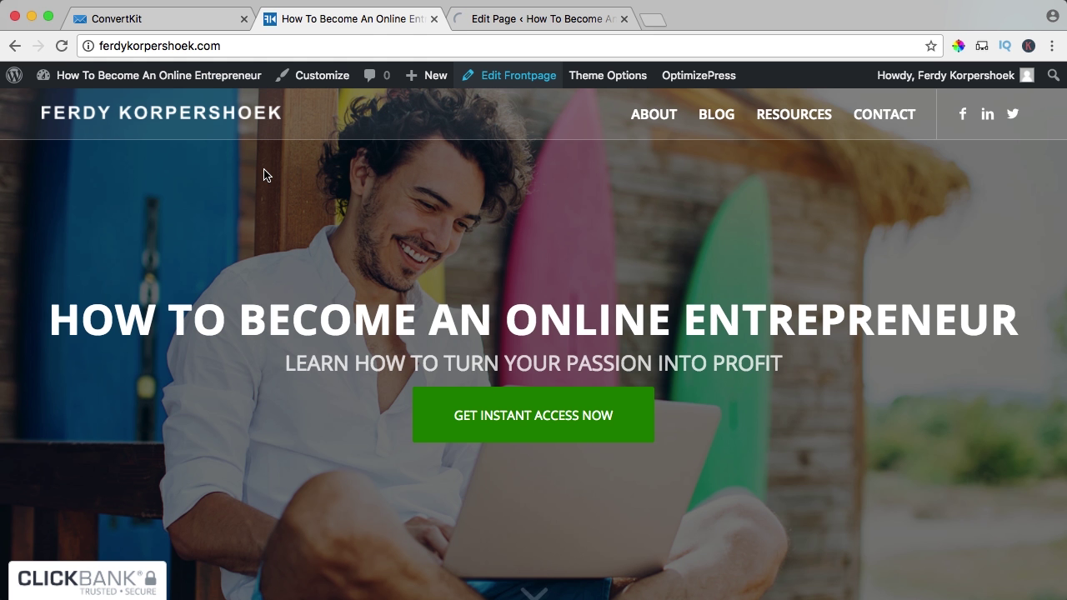
key("super+r")
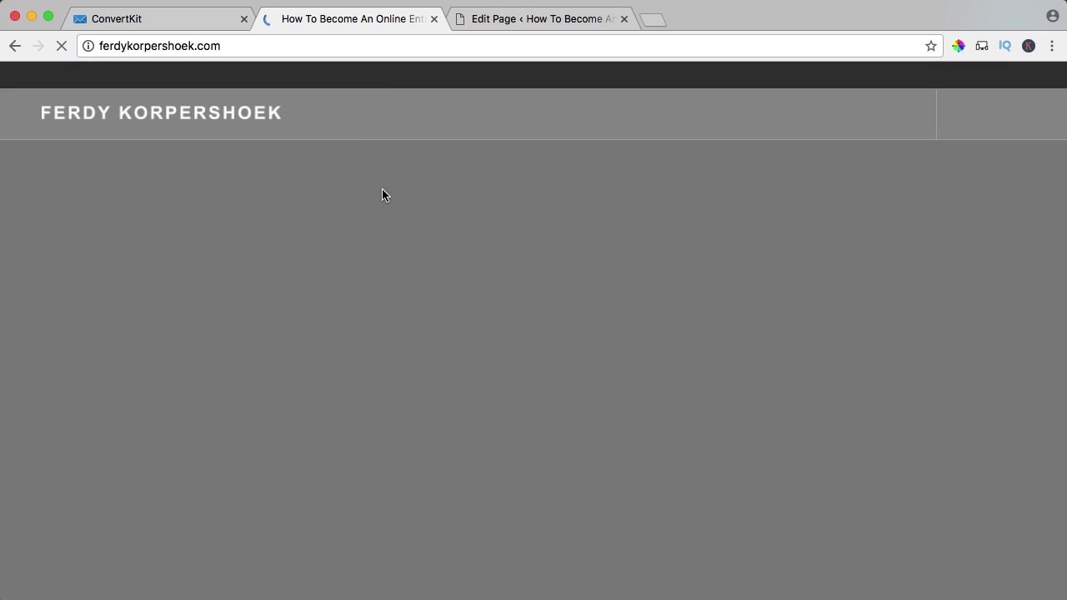
scroll(382, 195, "down", 5)
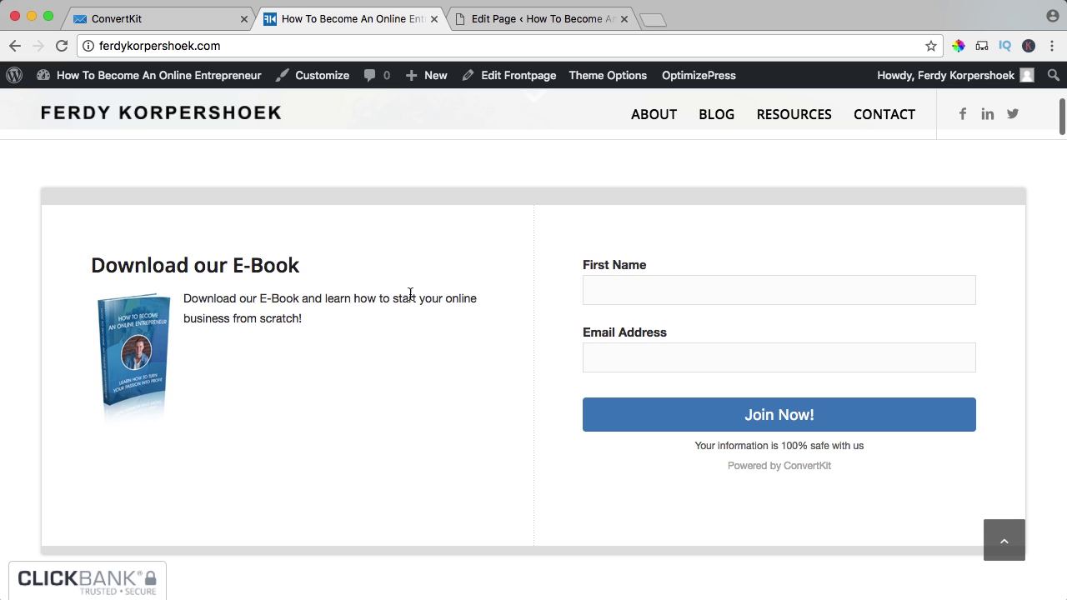
left_click(604, 289)
left_click(616, 364)
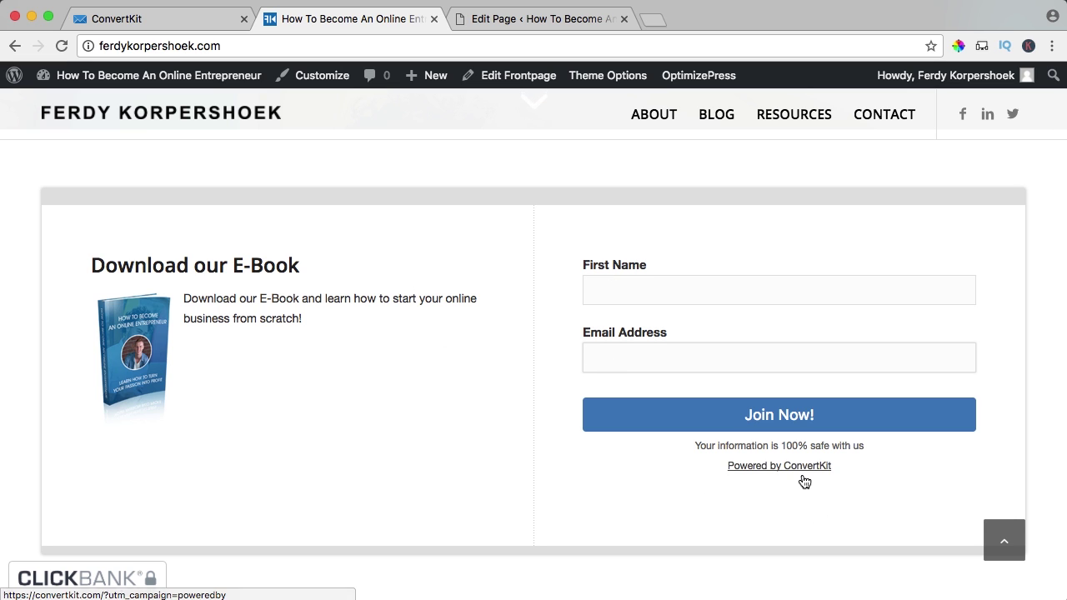
Step: Submit the embedded form with a first name and e-mail address and complete the reCAPTCHA verification
left_click(658, 298)
type("Ferdy")
key("Tab")
type("ferdy")
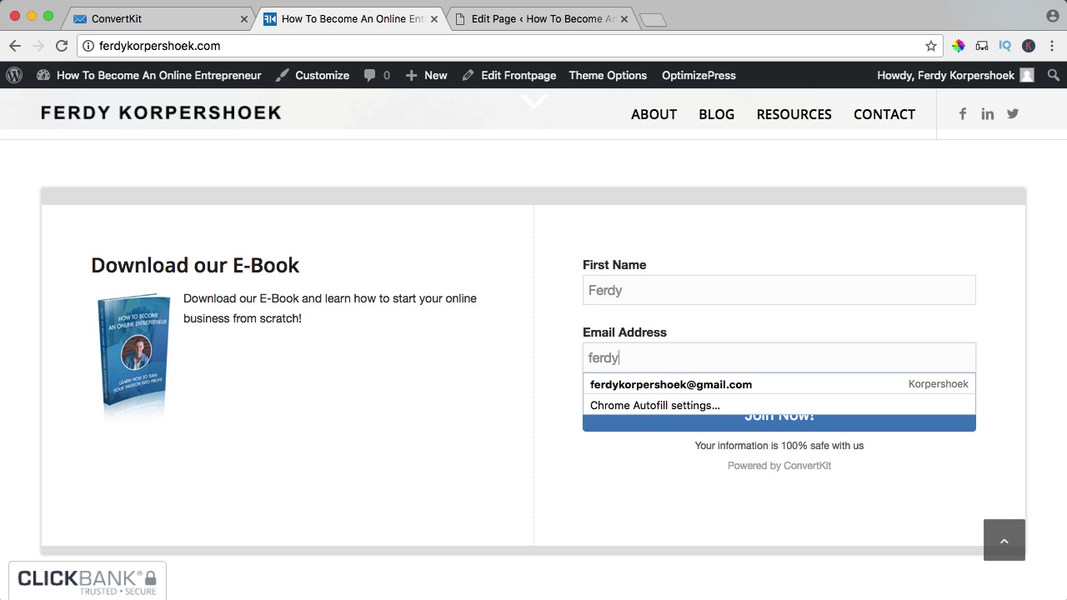
left_click(674, 384)
left_click(762, 415)
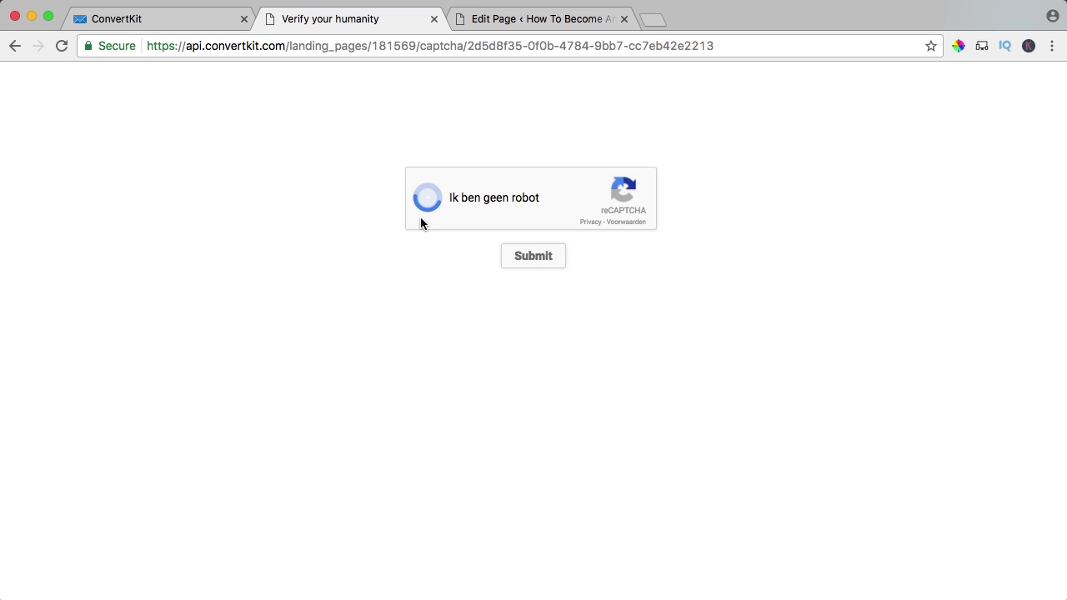
left_click(533, 264)
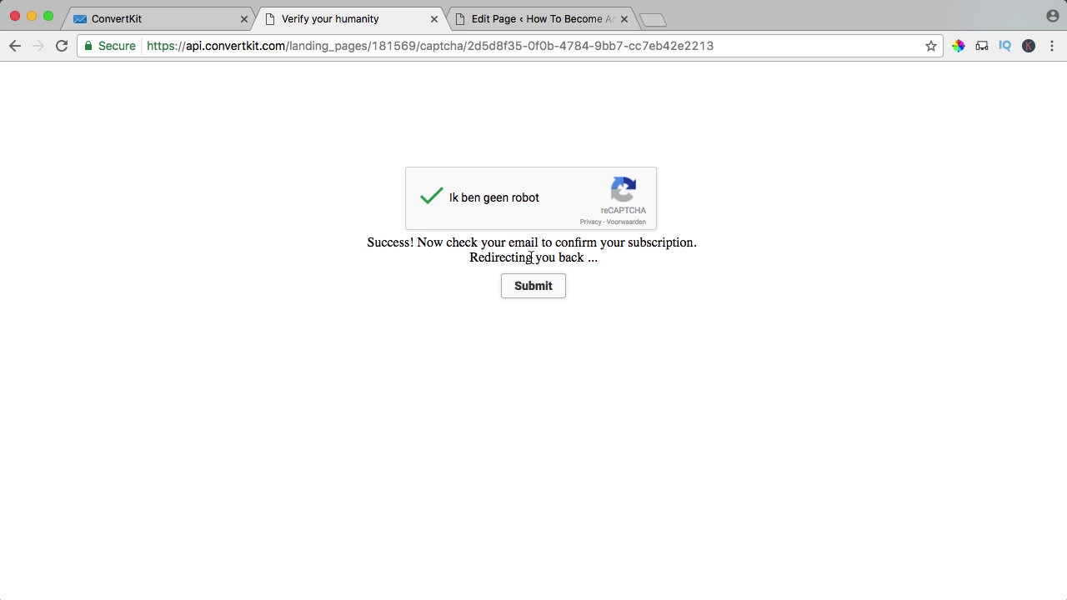
left_click_drag(431, 237, 525, 245)
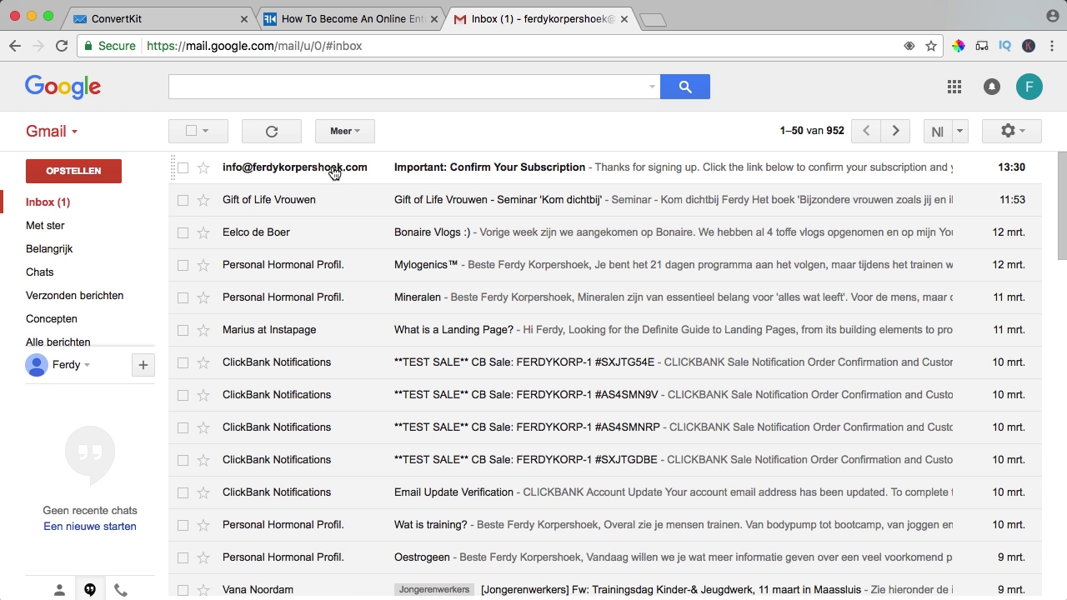
Step: Open the "Important: Confirm Your Subscription" email in Gmail and examine its message, download button and footer
left_click(308, 172)
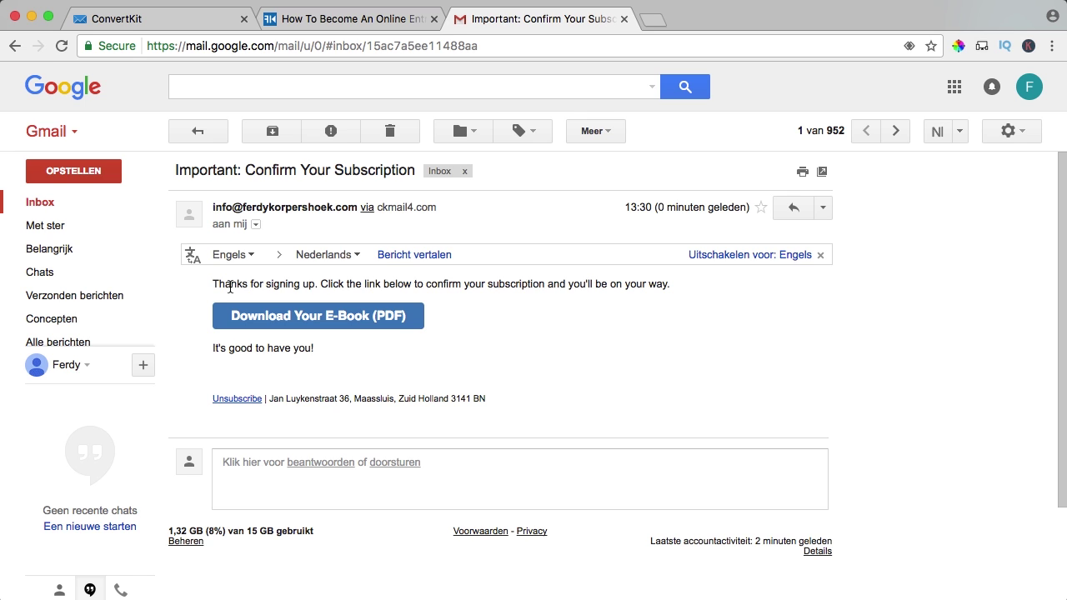
left_click(358, 284)
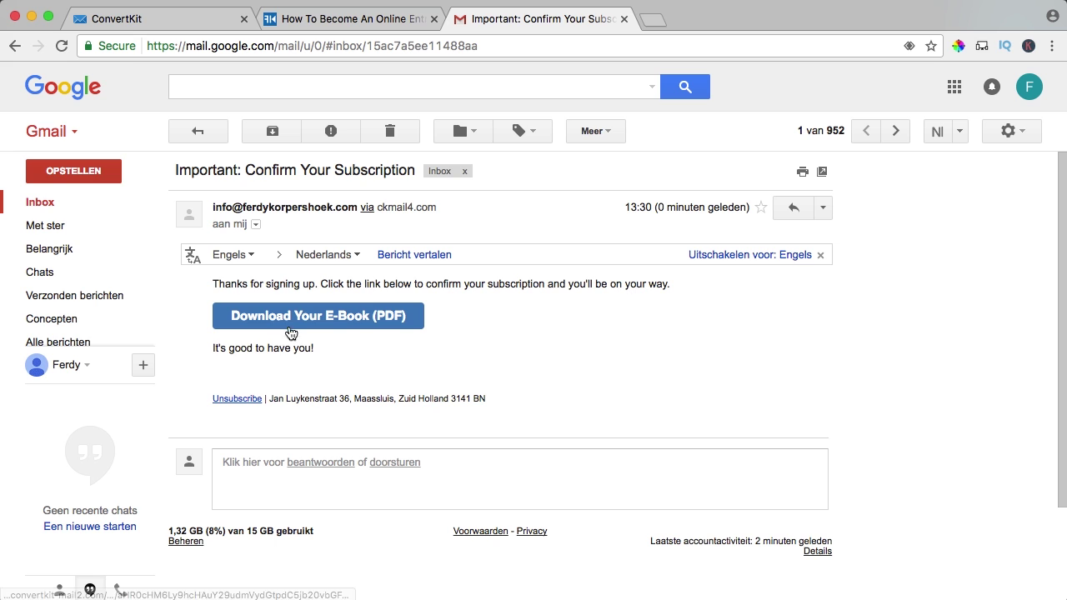
left_click(313, 351)
left_click_drag(286, 399, 500, 400)
left_click(500, 401)
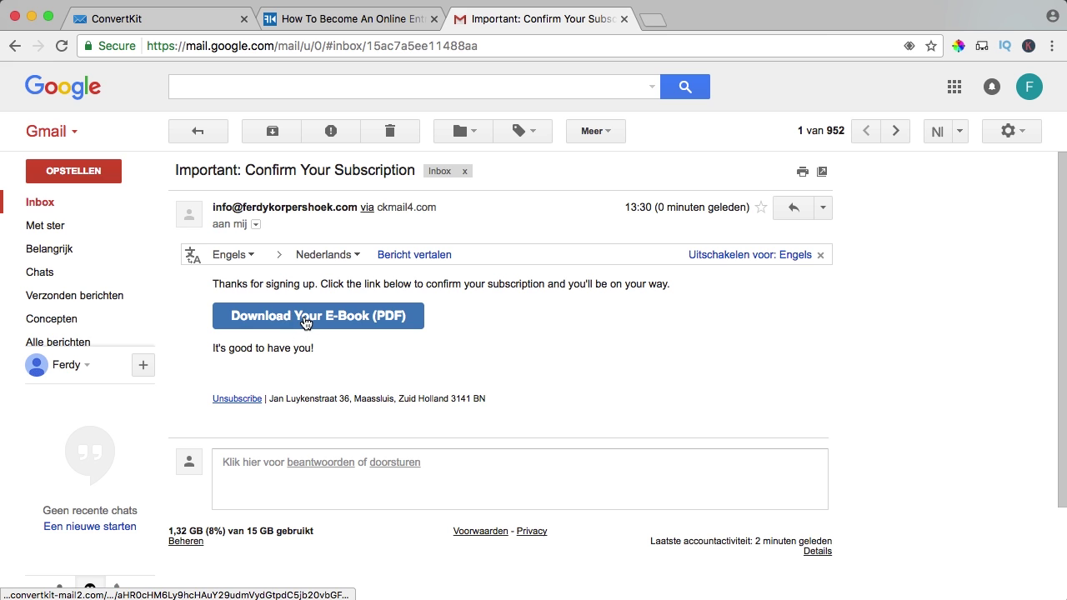
Step: Follow the email's "Download Your E-Book (PDF)" link, view the page it opens, and return to the email's sender address
left_click(305, 321)
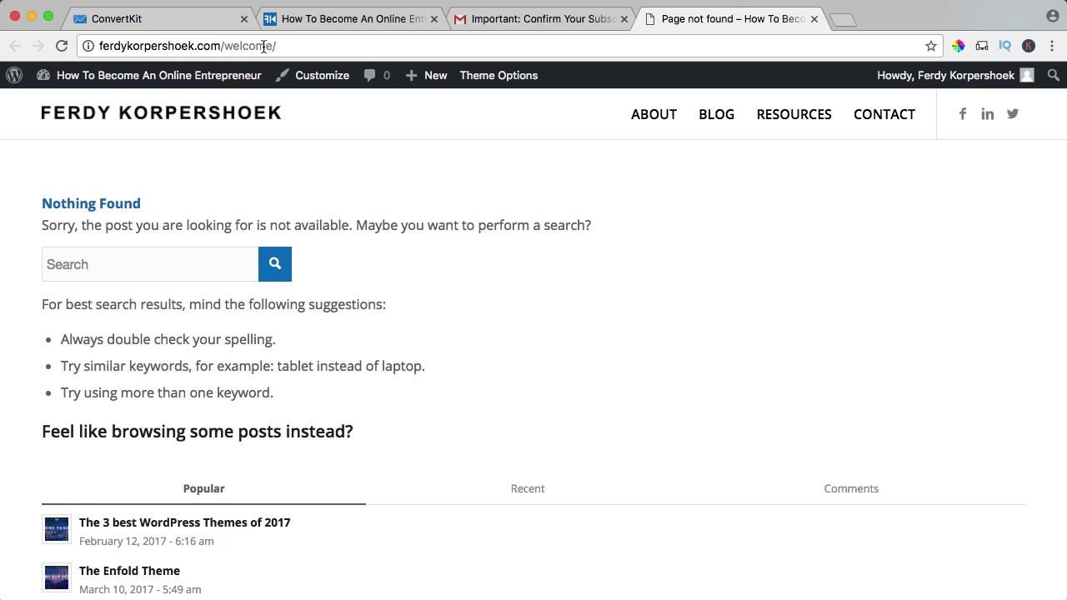
scroll(355, 329, "down", 3)
scroll(355, 329, "up", 3)
left_click(503, 22)
left_click_drag(214, 208, 287, 208)
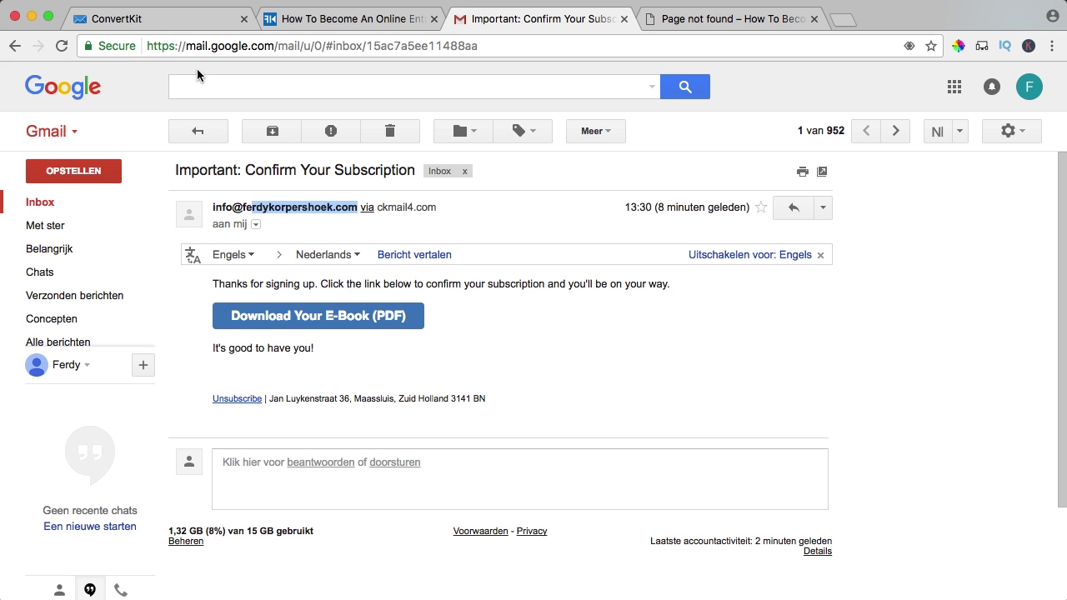
Step: Set the From Name in ConvertKit's account email settings to the sender's full name and save the settings
left_click(150, 24)
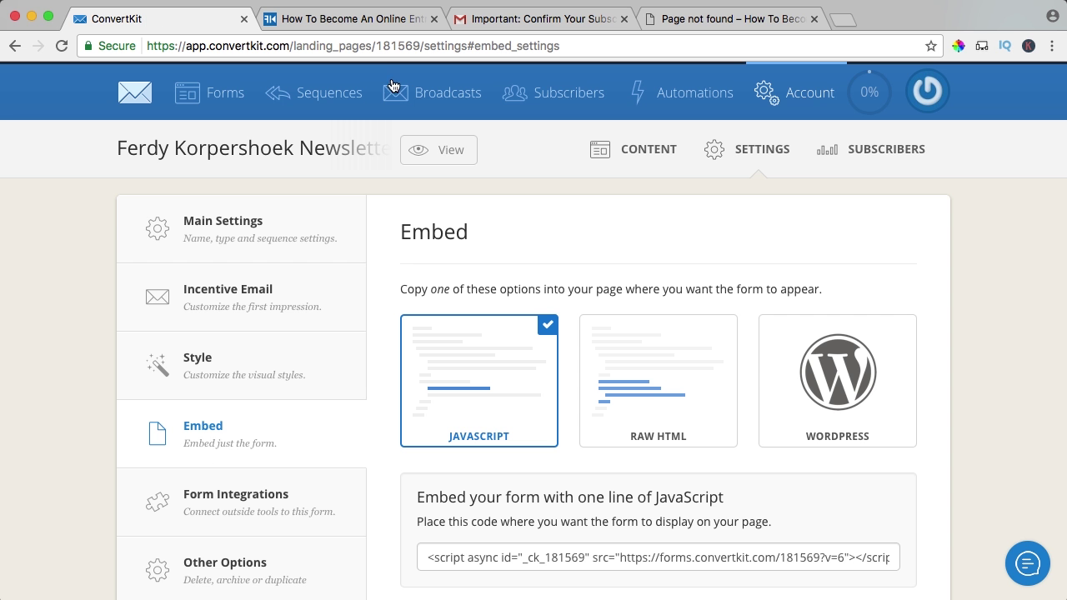
left_click(809, 96, "super")
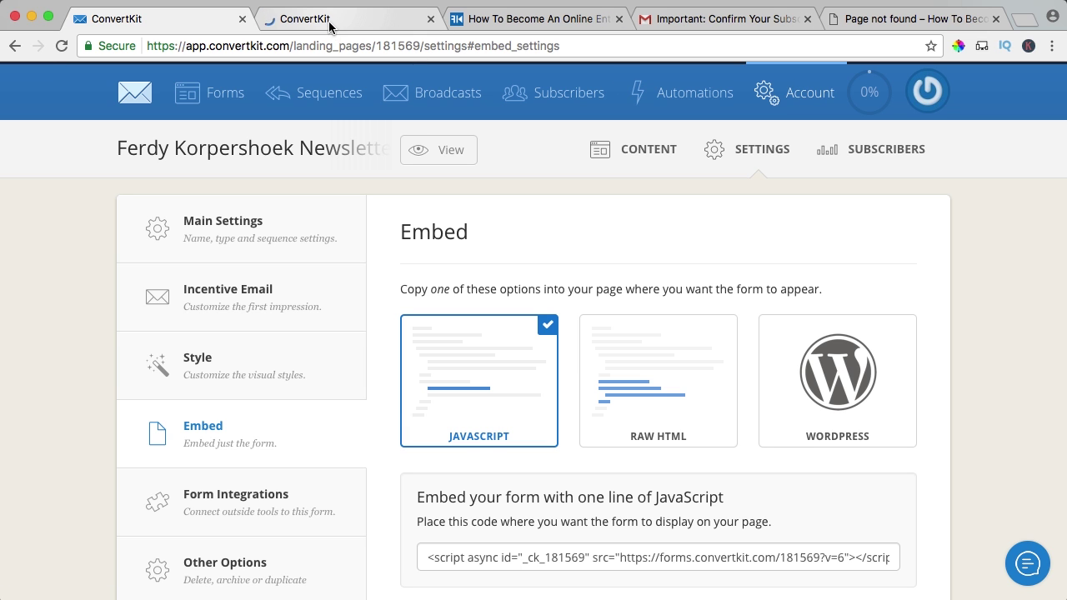
left_click(329, 24)
left_click(223, 375)
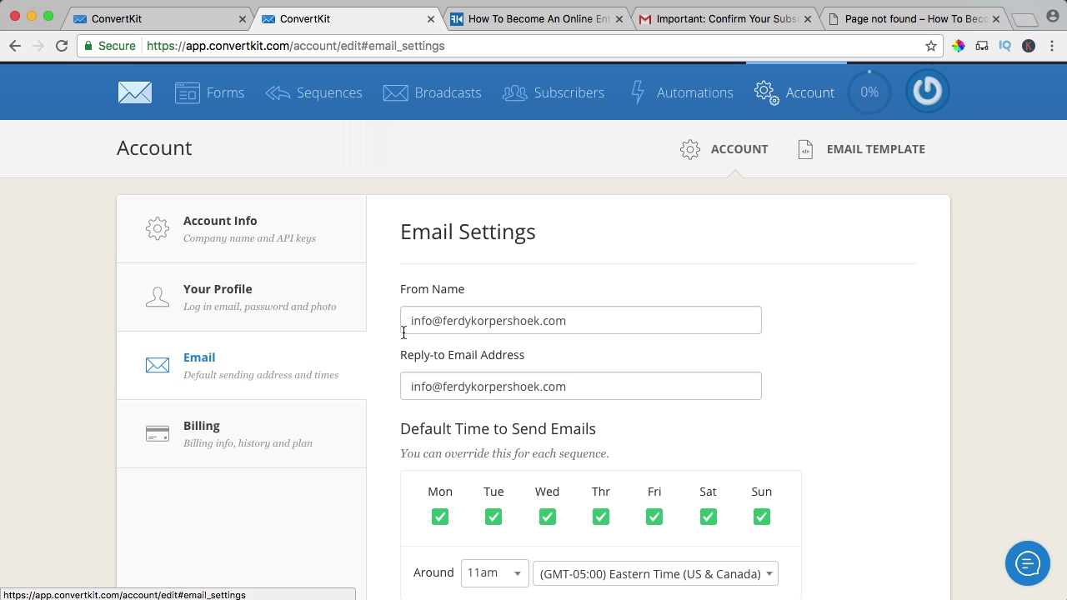
triple_click(448, 322)
type("F")
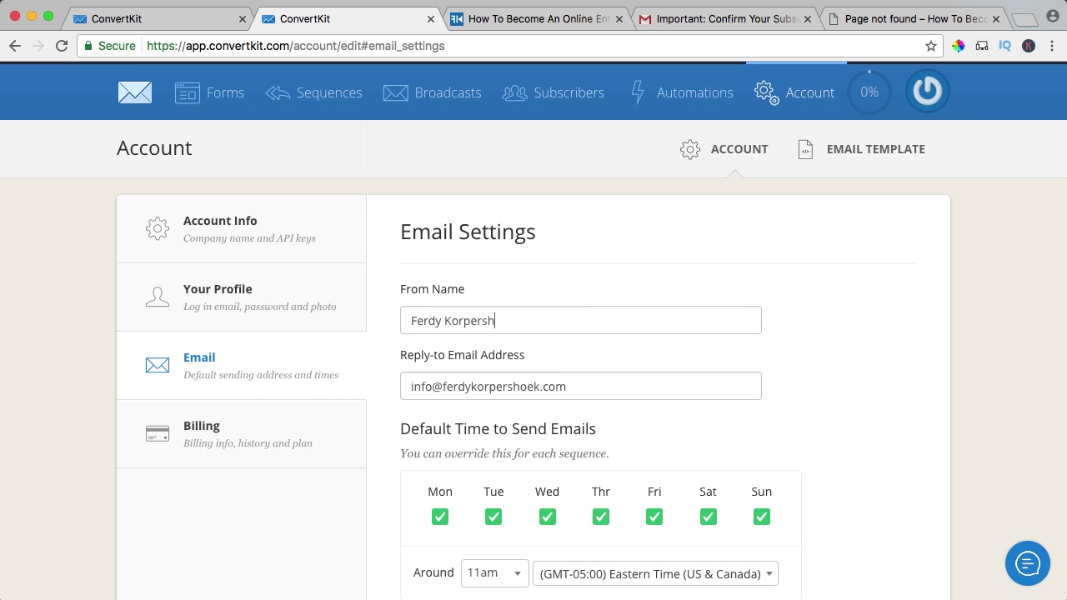
scroll(840, 314, "down", 10)
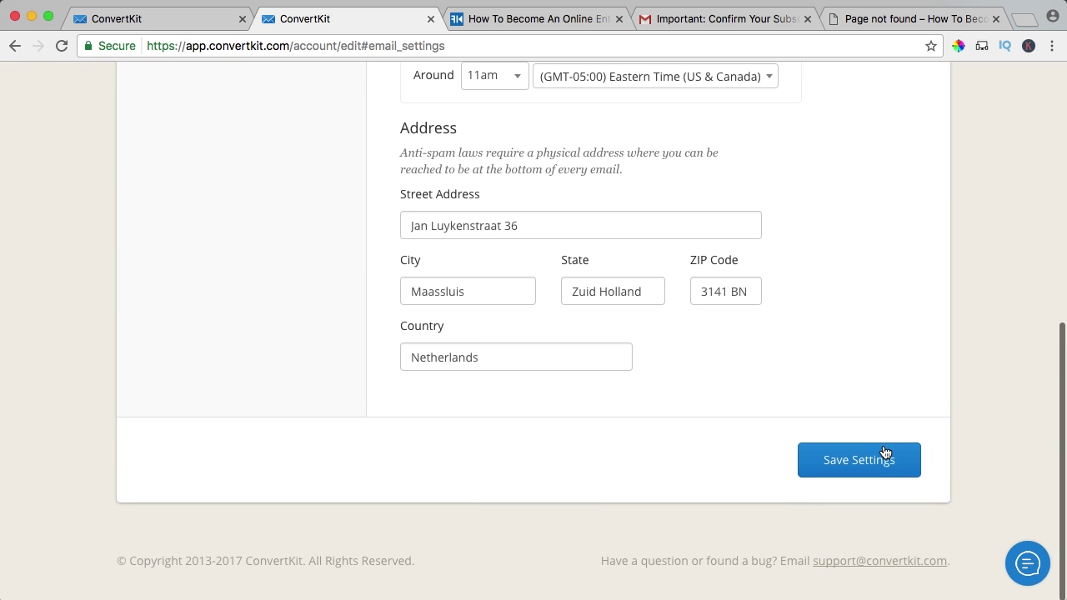
left_click(862, 461)
key("super+w")
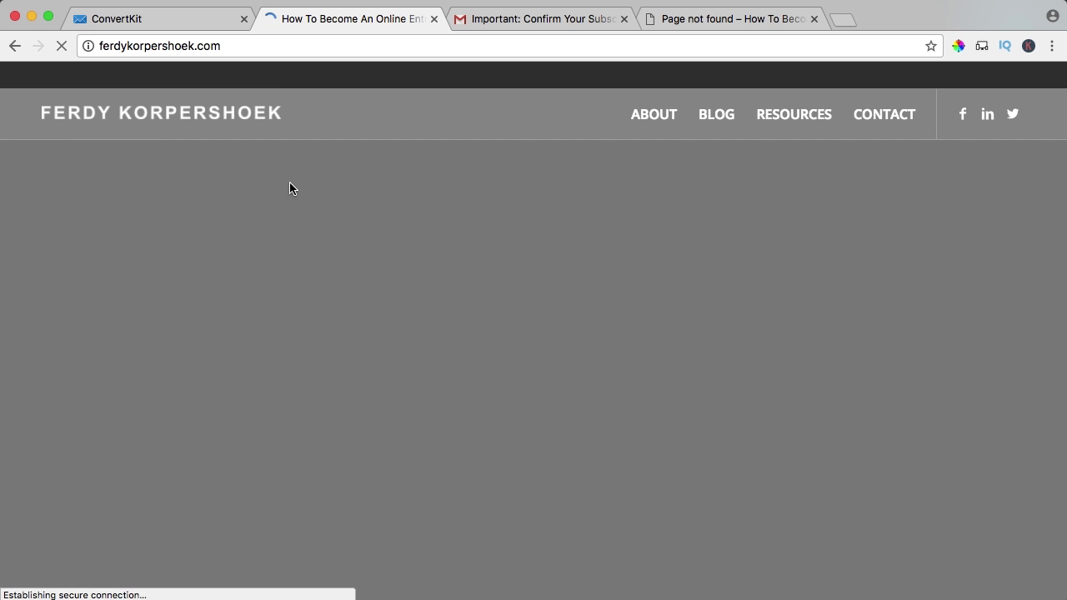
Step: Choose the Raw HTML embed option for the newsletter form in ConvertKit and copy its full code
left_click(160, 19)
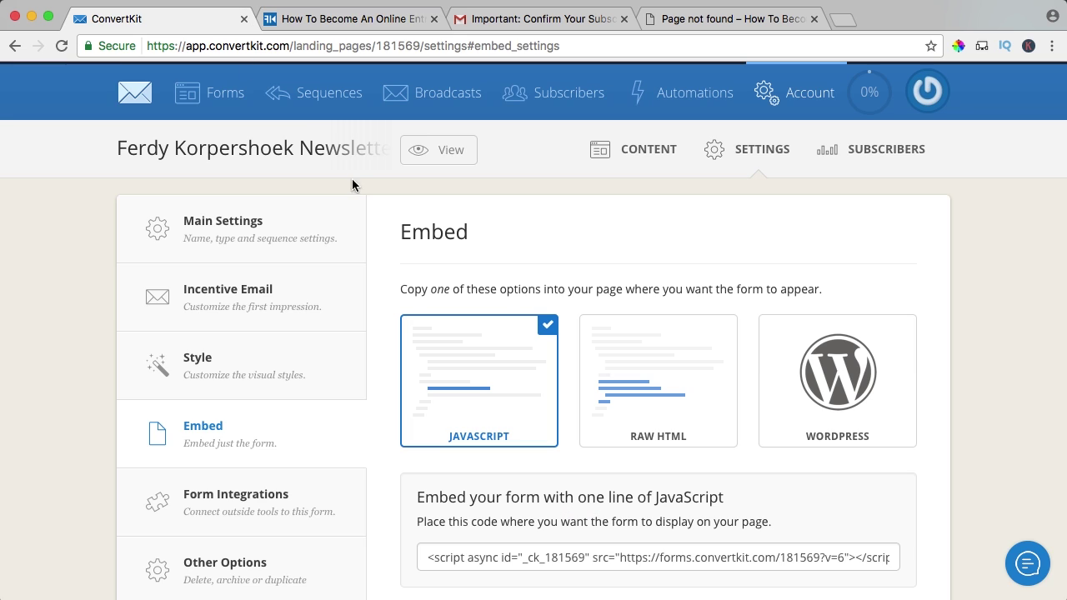
left_click(662, 387)
scroll(657, 381, "down", 3)
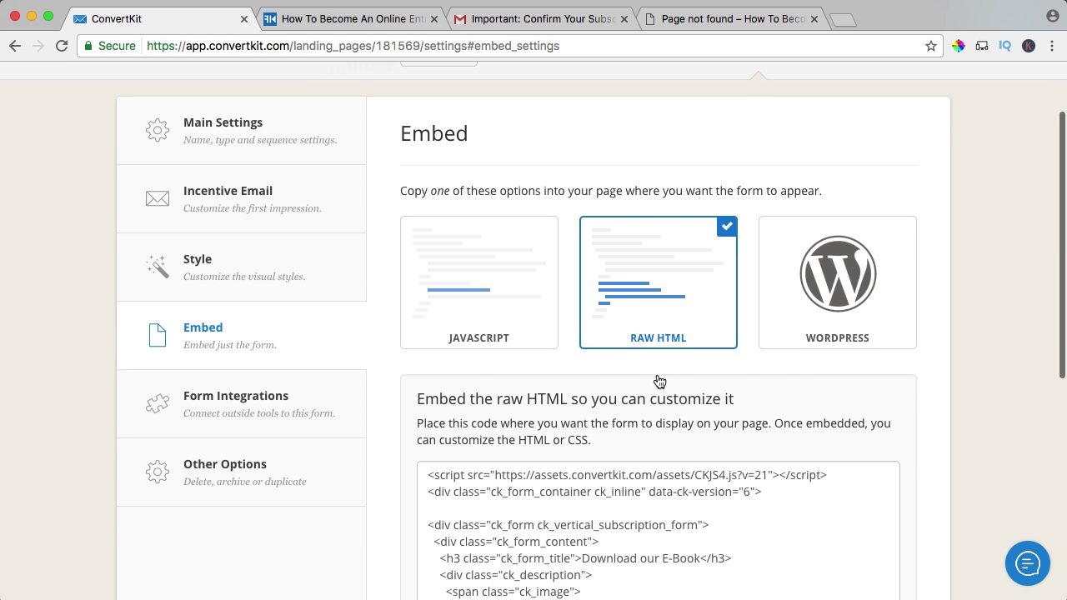
left_click(592, 501)
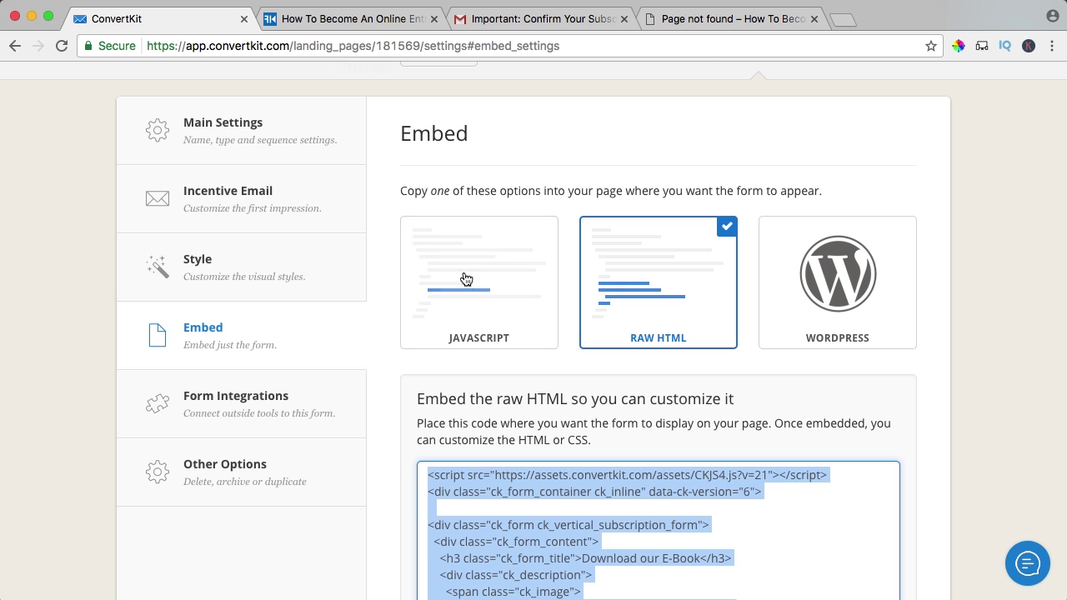
Step: Replace the front page's Code Block content with the copied raw HTML, update the page and view it on the site
left_click(343, 18)
left_click(517, 76)
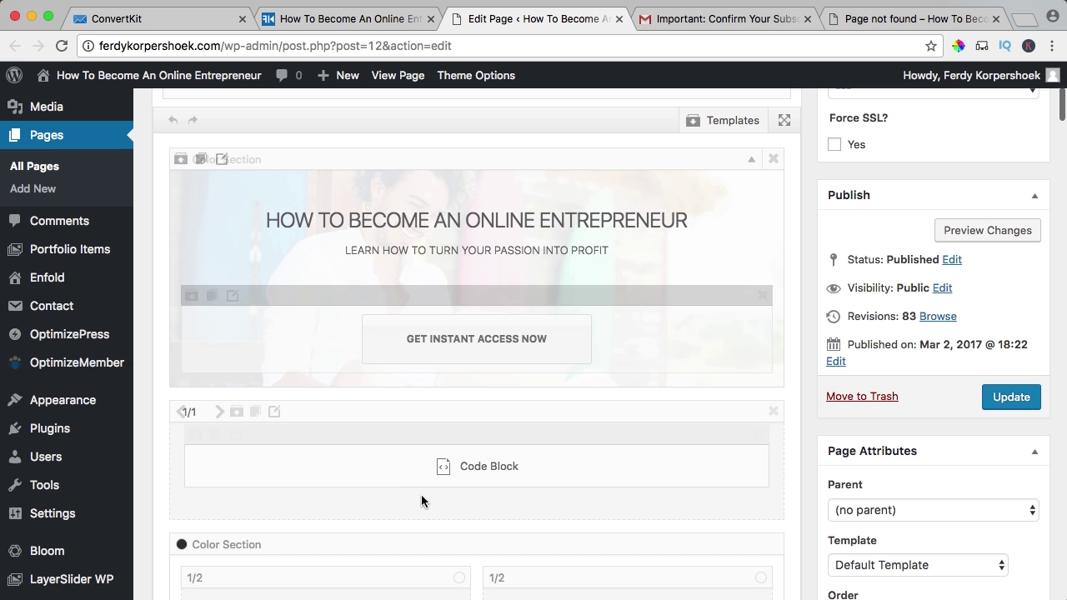
left_click(430, 466)
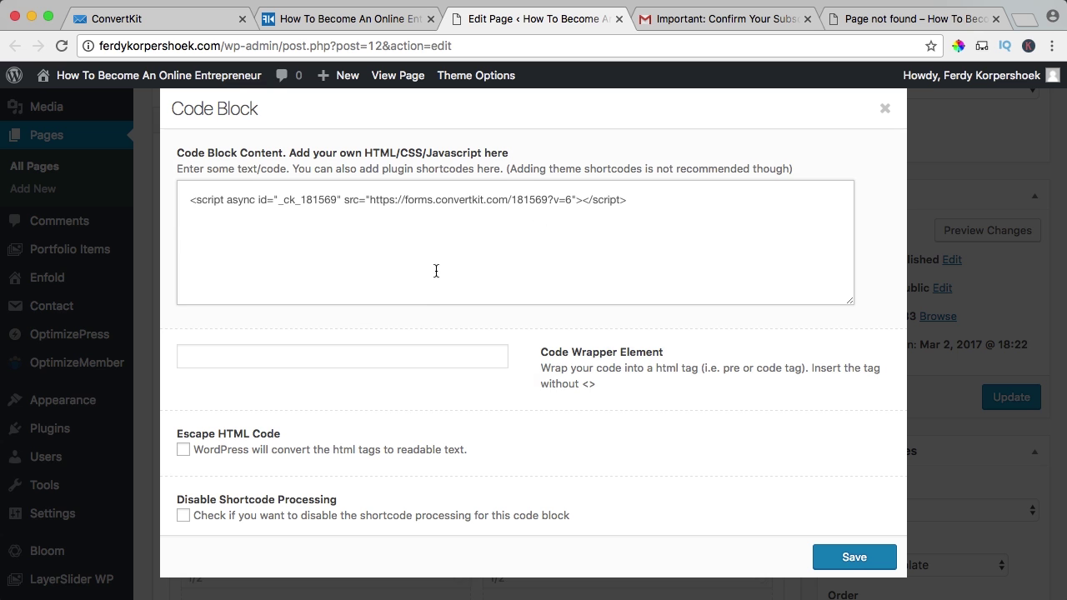
key("super+a")
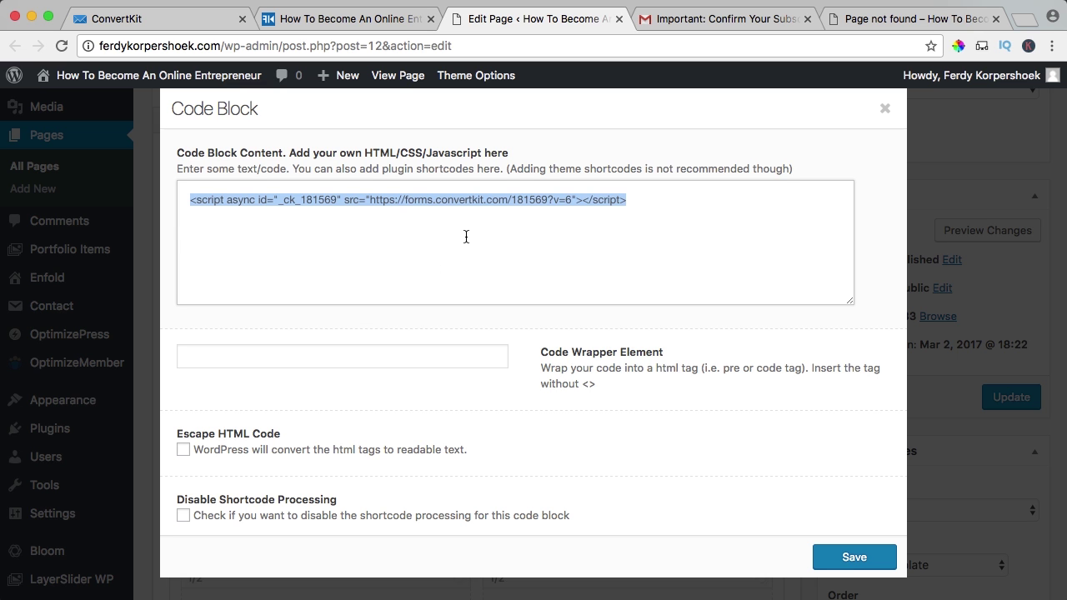
key("super+v")
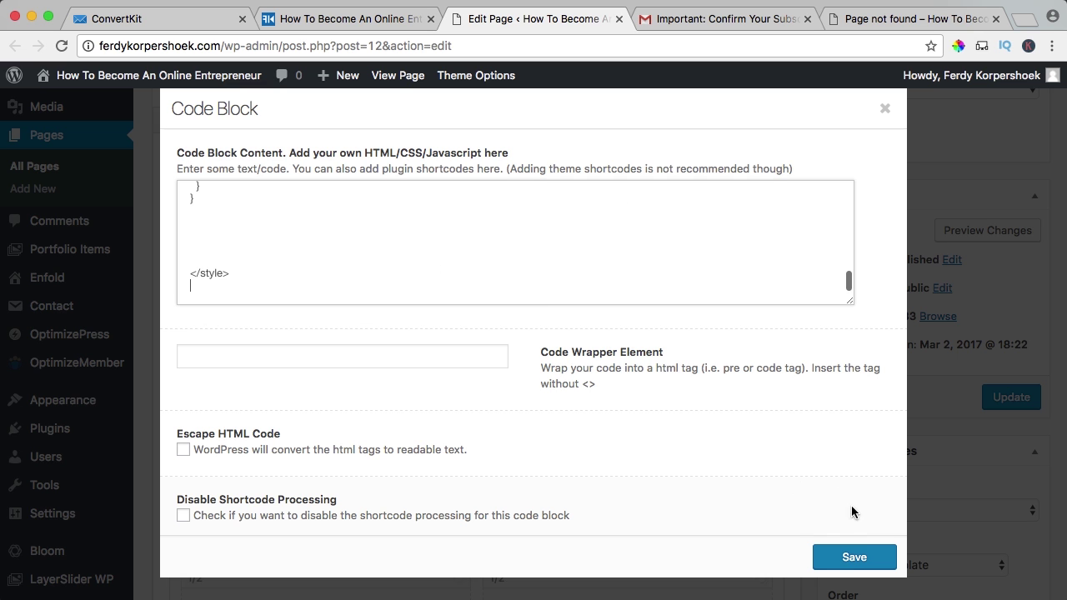
left_click(868, 554)
left_click(1016, 398)
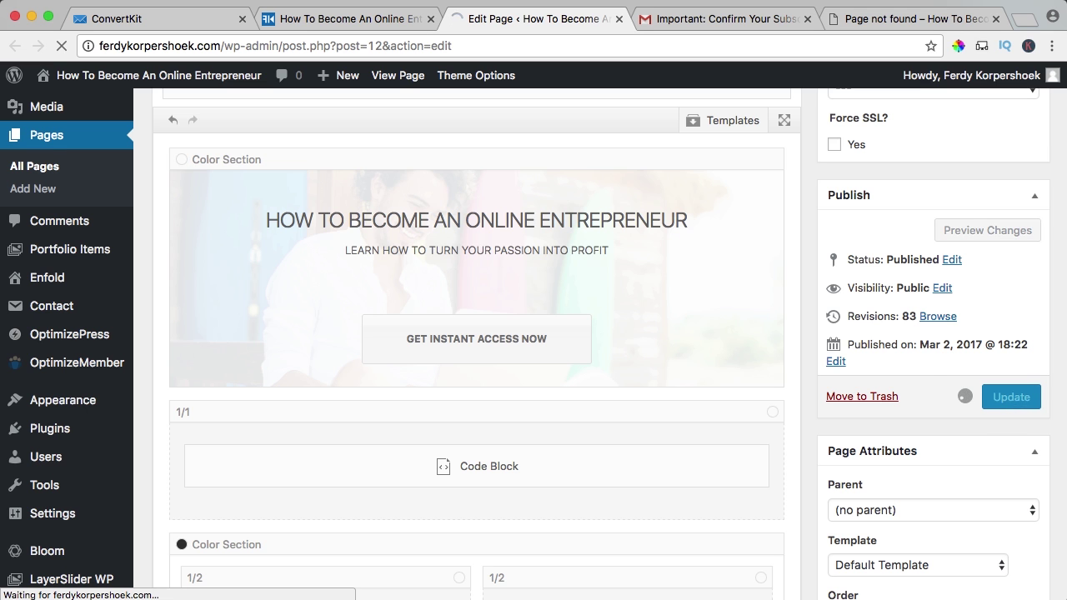
left_click(334, 19)
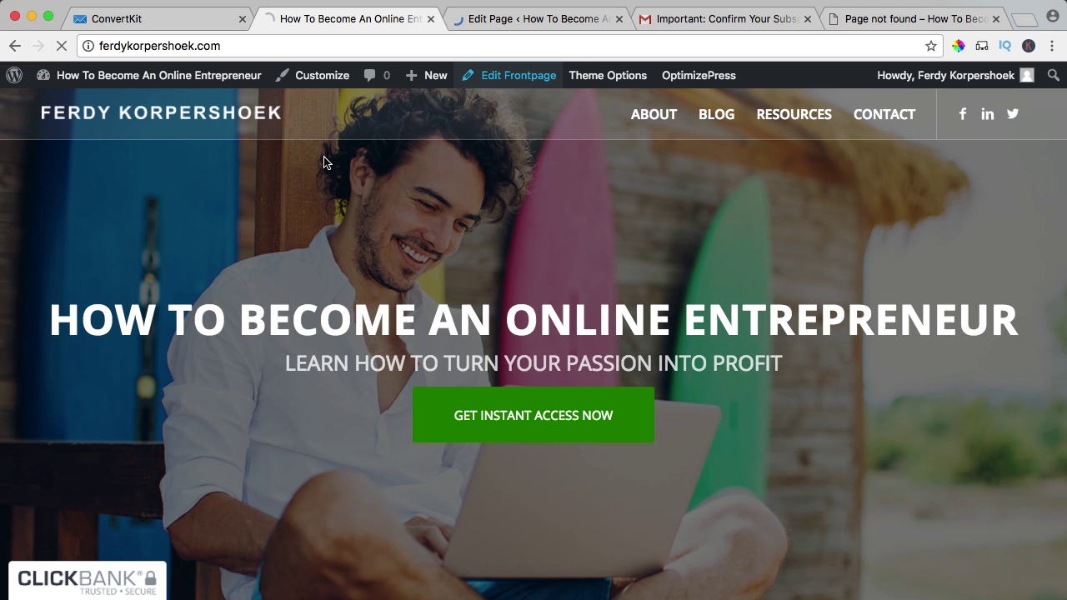
scroll(330, 170, "down", 5)
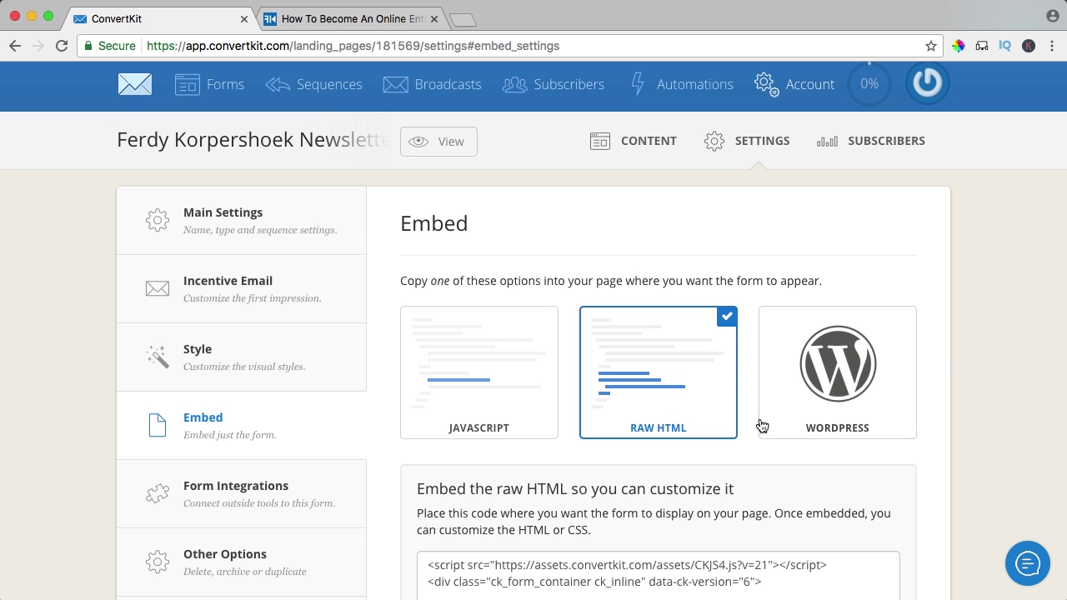
Step: Choose the WordPress embed option for the form in ConvertKit and review its plugin and shortcode instructions
left_click(760, 357)
scroll(639, 382, "down", 2)
scroll(640, 382, "down", 1)
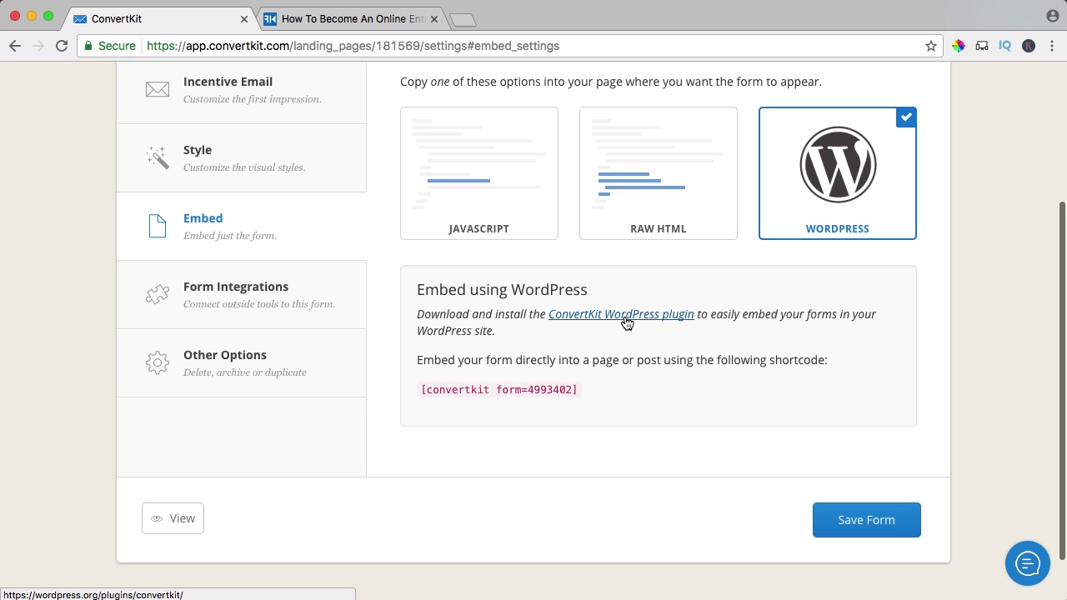
Step: Search for "convertkit" among the new plugins in the website's WordPress admin
left_click(354, 22)
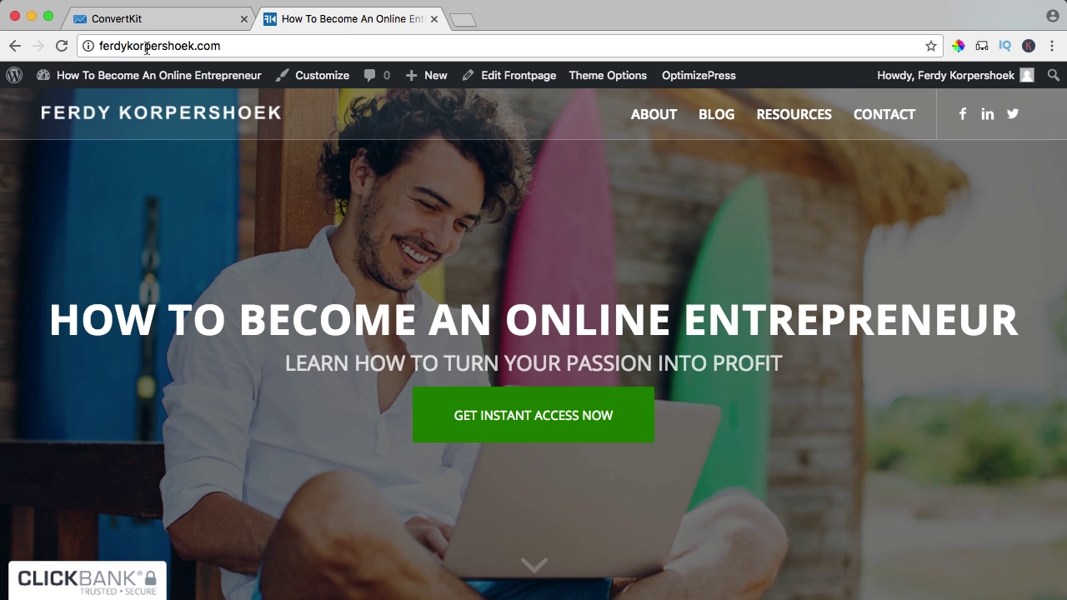
left_click(118, 76)
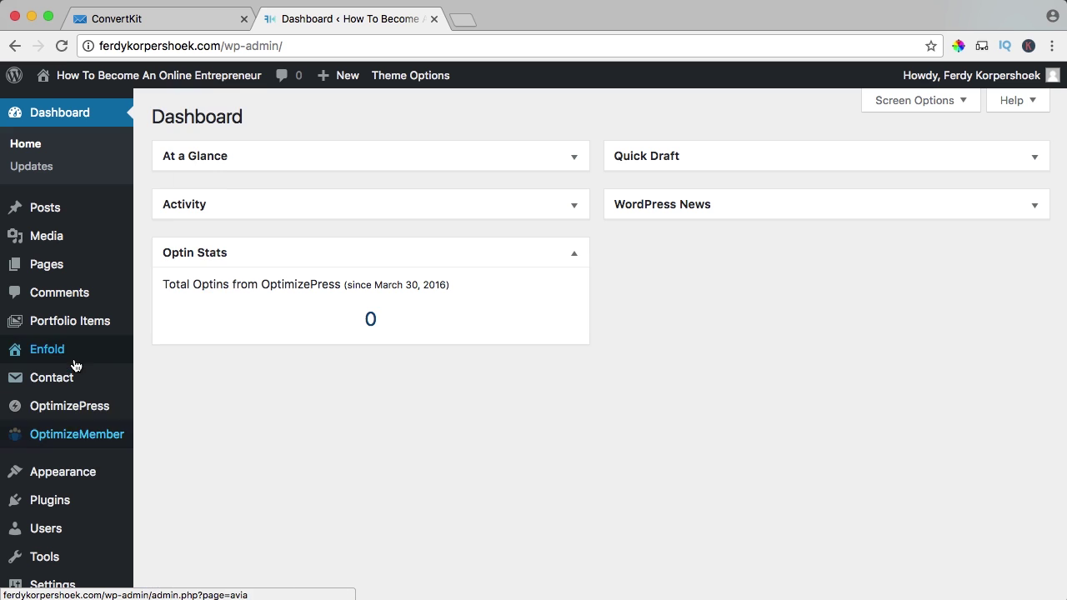
mouse_move(98, 511)
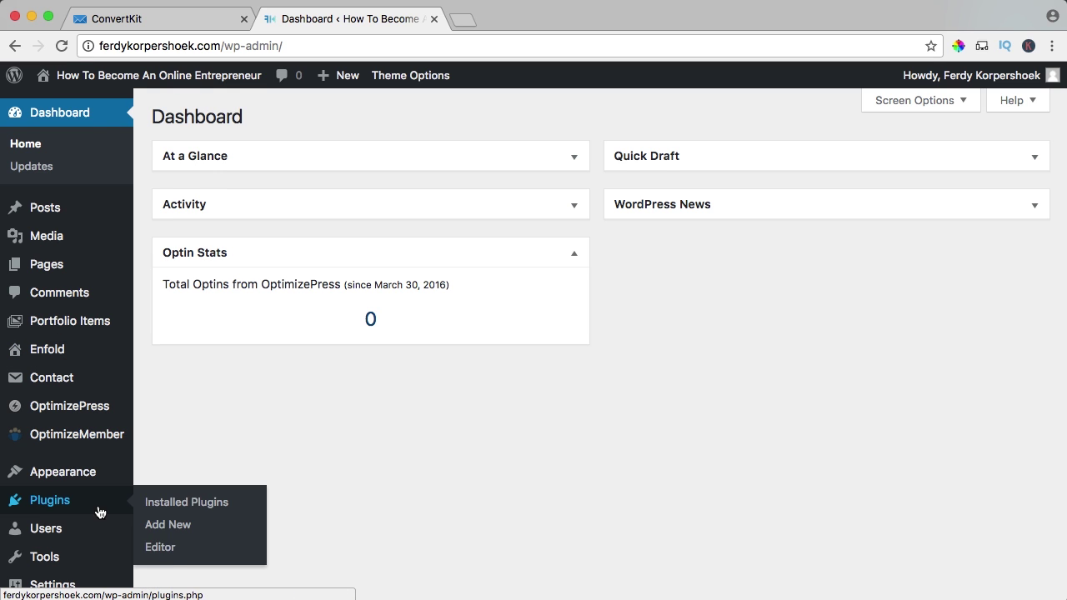
left_click(177, 525)
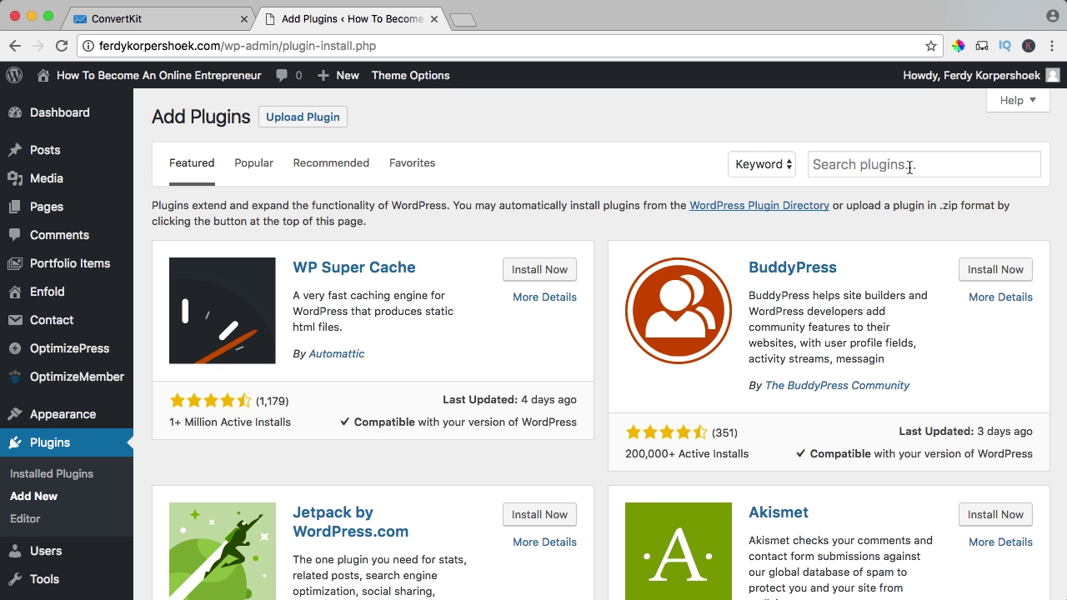
left_click(893, 165)
type("conver")
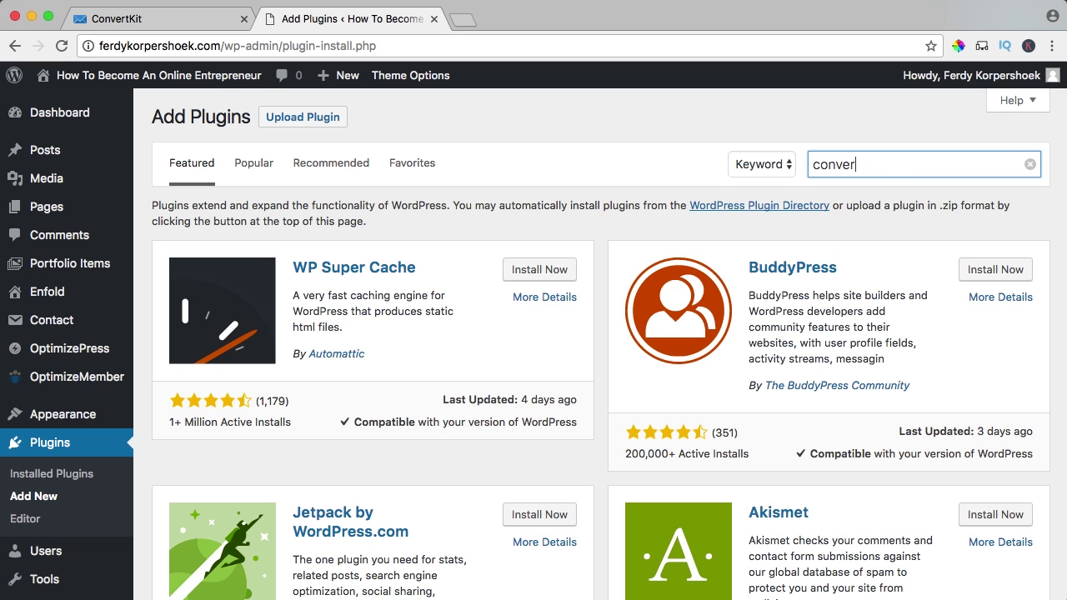
type("tkit")
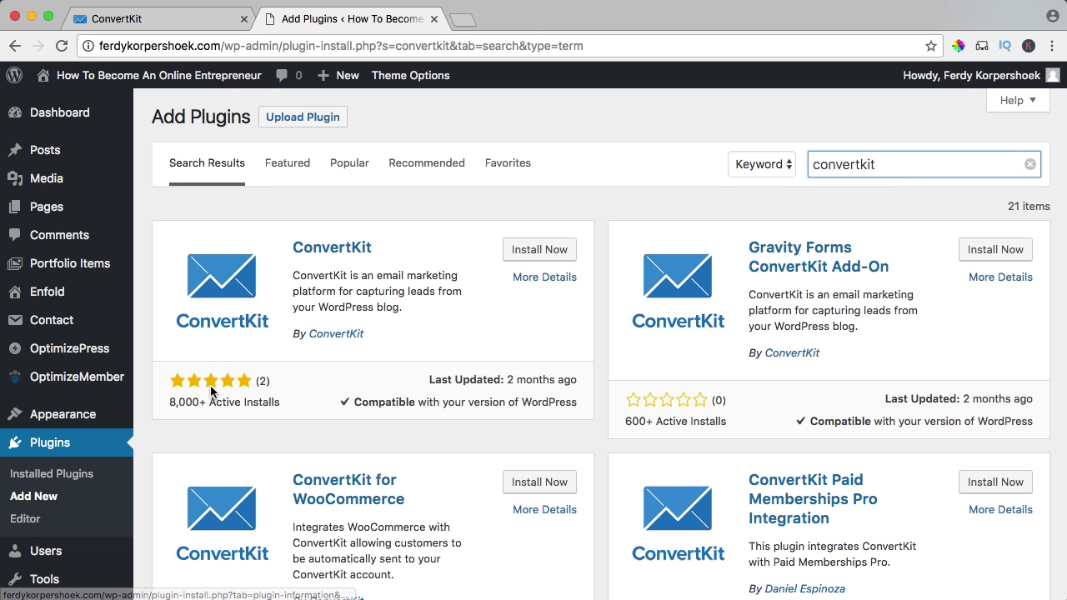
Step: Install and activate the ConvertKit plugin and open its general settings
left_click(538, 252)
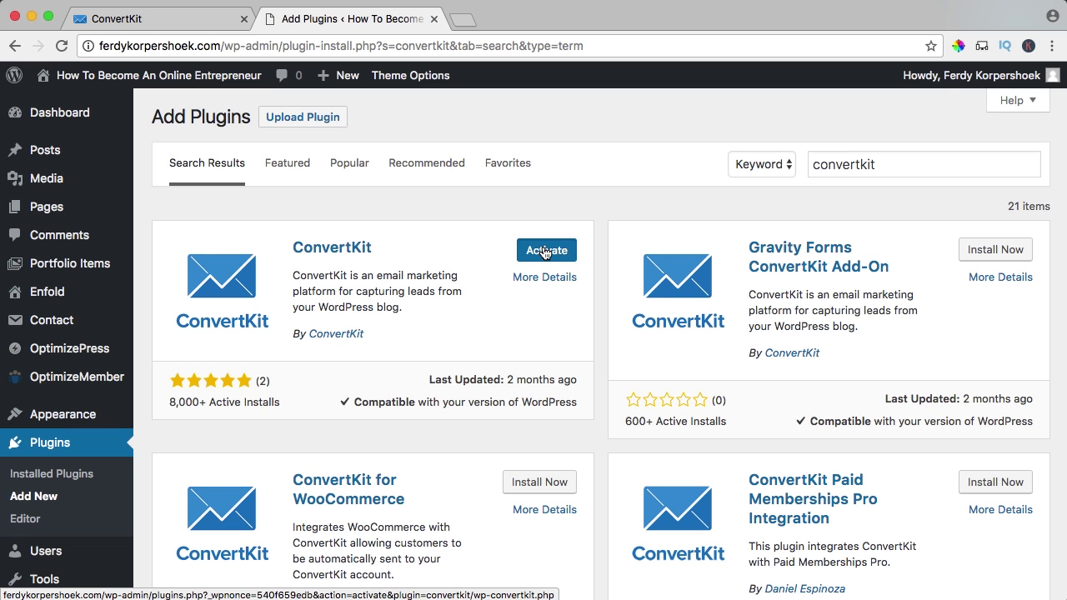
left_click(544, 250)
scroll(301, 254, "down", 2)
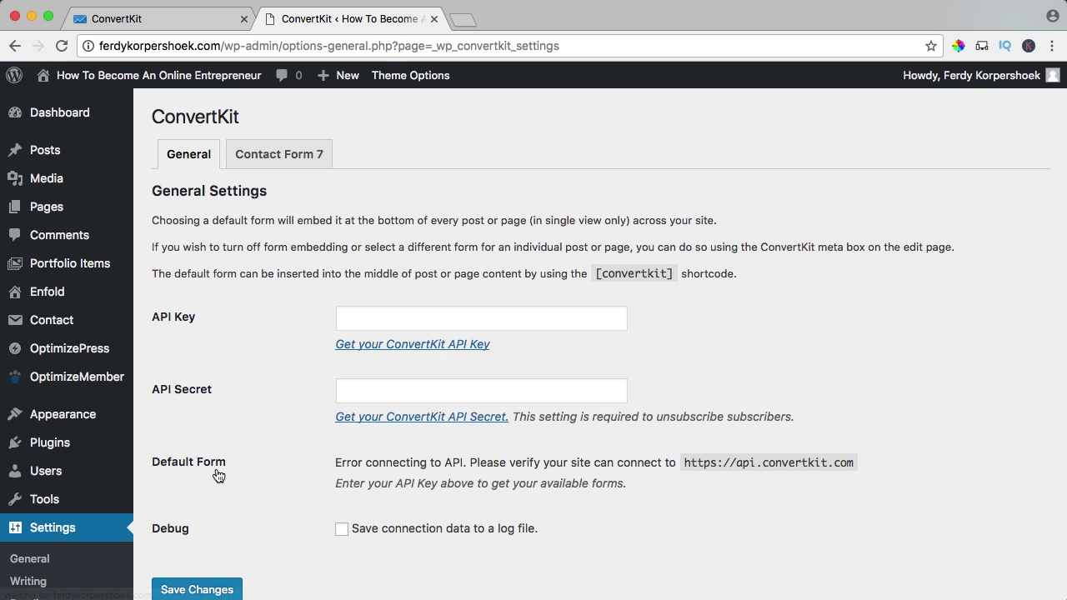
Step: Save the newsletter form in ConvertKit with the WordPress embed option selected
left_click(199, 23)
scroll(648, 167, "up", 3)
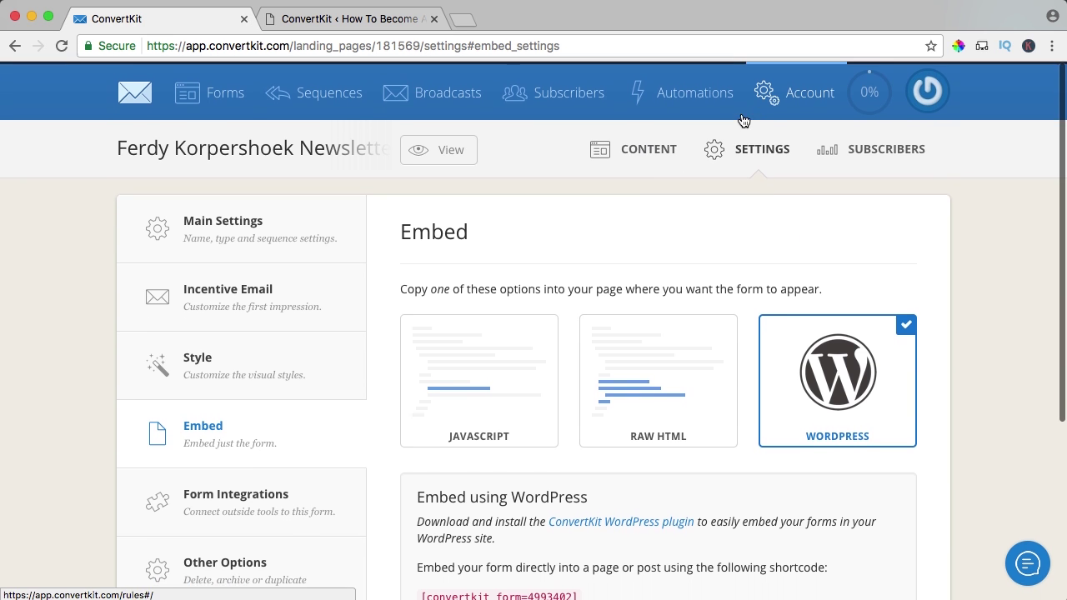
scroll(850, 456, "down", 4)
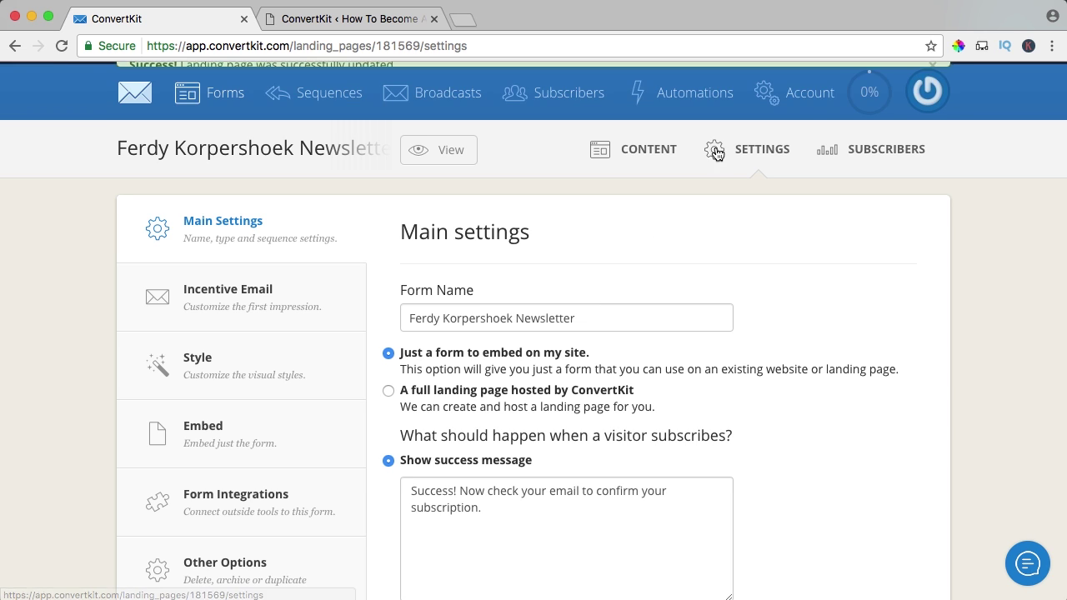
Step: Copy the API key from ConvertKit's account info and paste it into the WordPress plugin's API Key setting
left_click(808, 100)
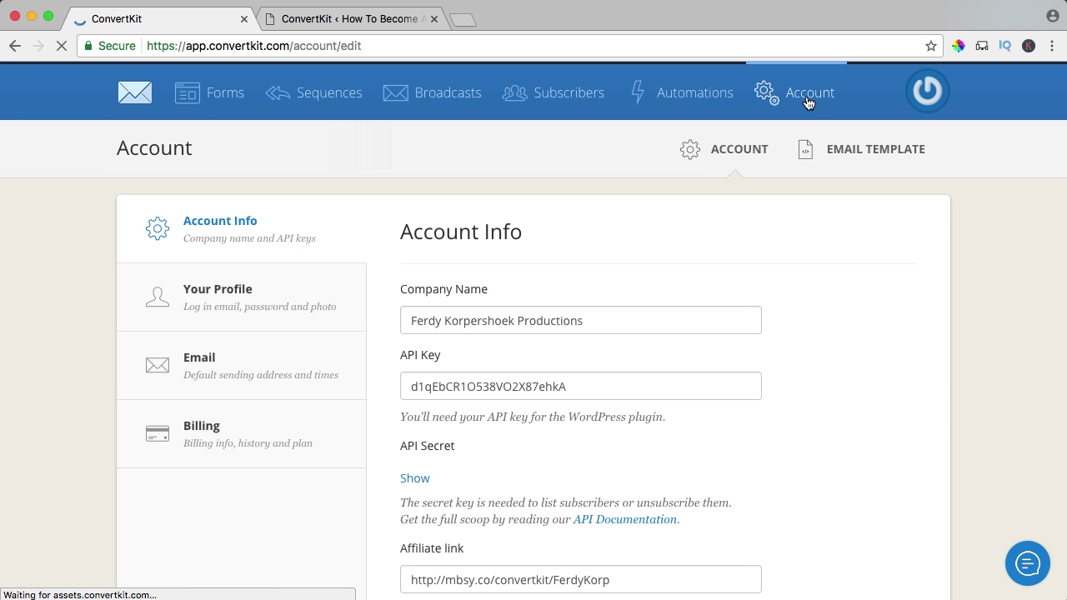
left_click_drag(608, 381, 399, 379)
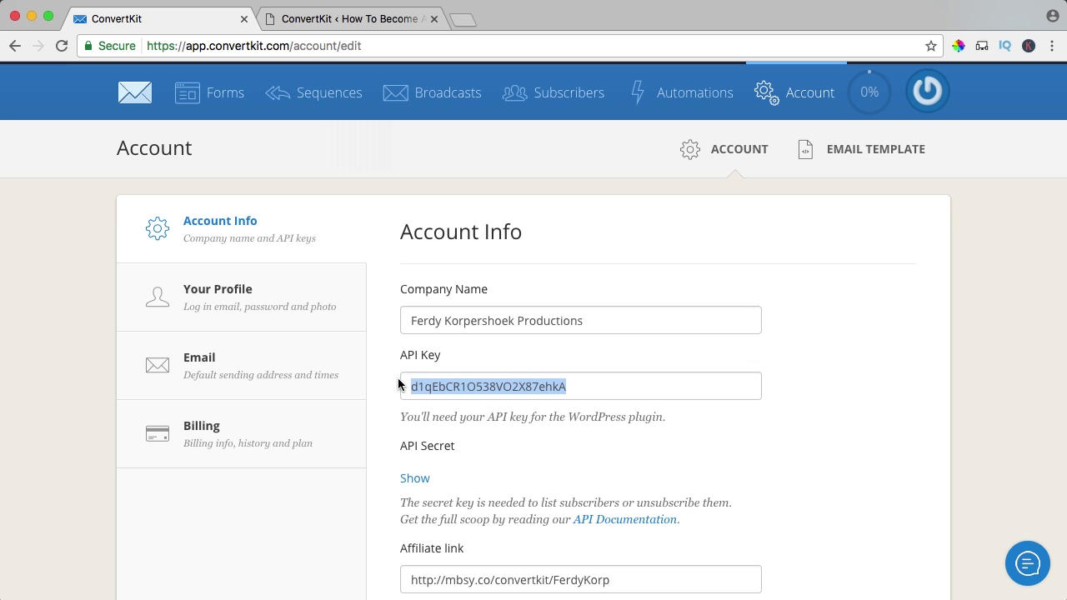
left_click(370, 24)
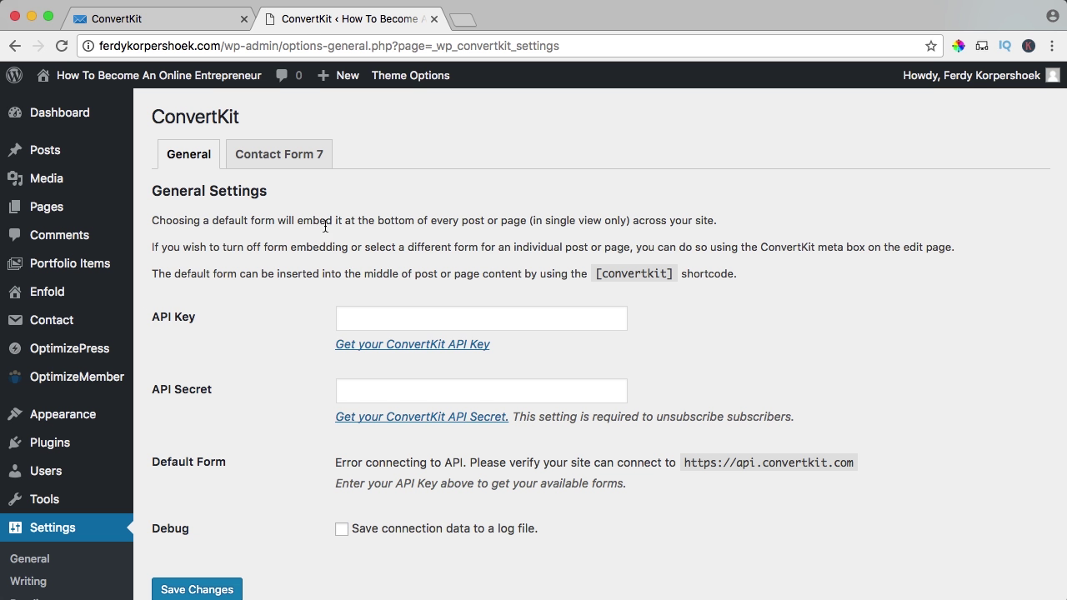
left_click(390, 319)
key("super+v")
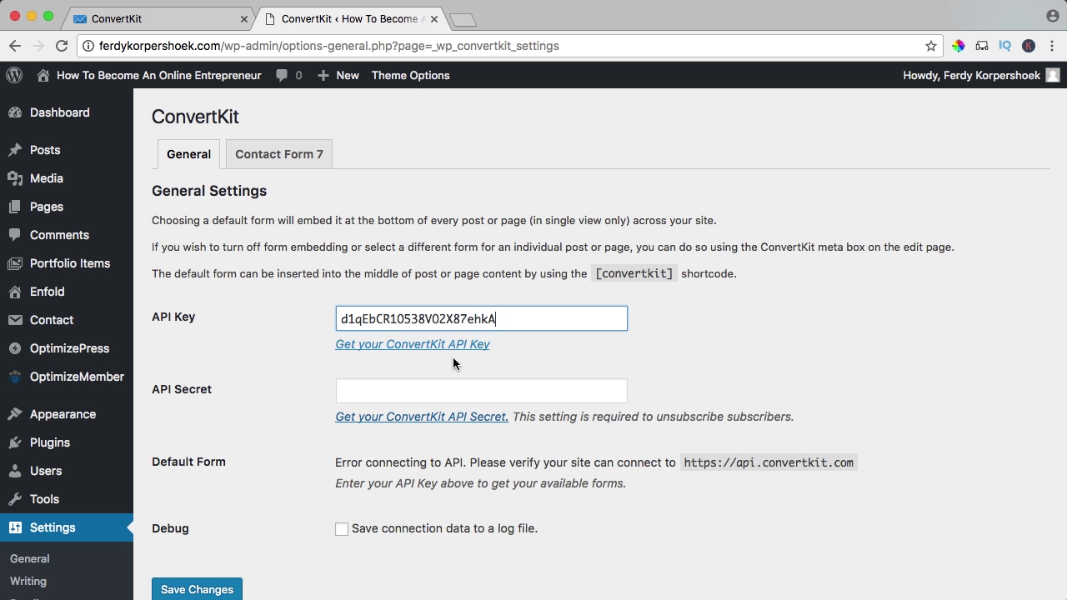
Step: Copy the API secret from ConvertKit's account info, paste it into the WordPress plugin's API Secret setting and save the changes
left_click(450, 416)
left_click(210, 20)
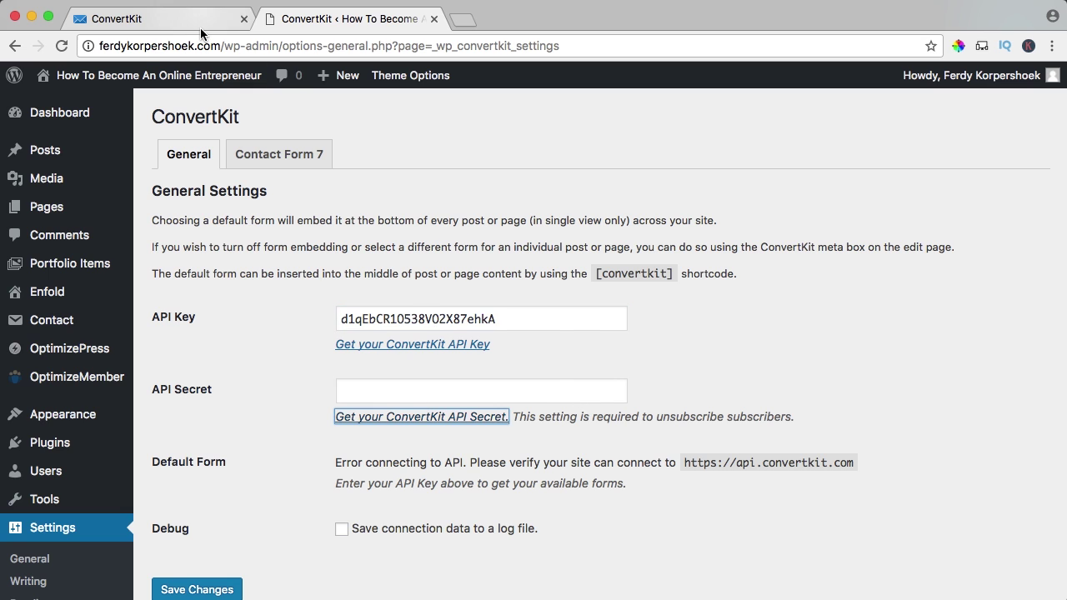
left_click(414, 481)
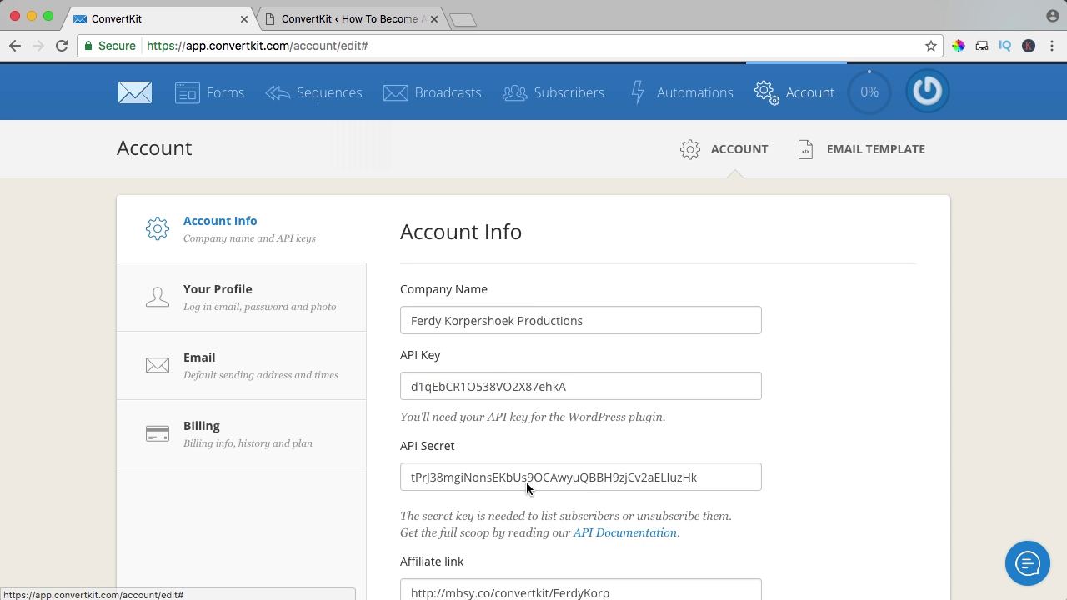
left_click_drag(695, 477, 378, 475)
key("super+c")
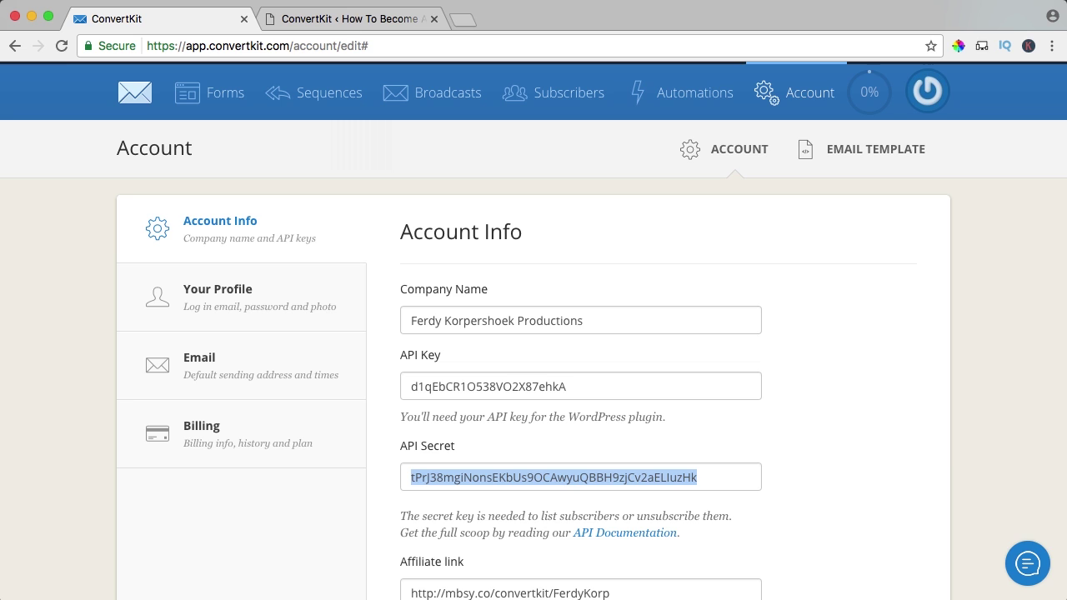
left_click(345, 19)
left_click(389, 392)
key("super+v")
scroll(287, 378, "down", 4)
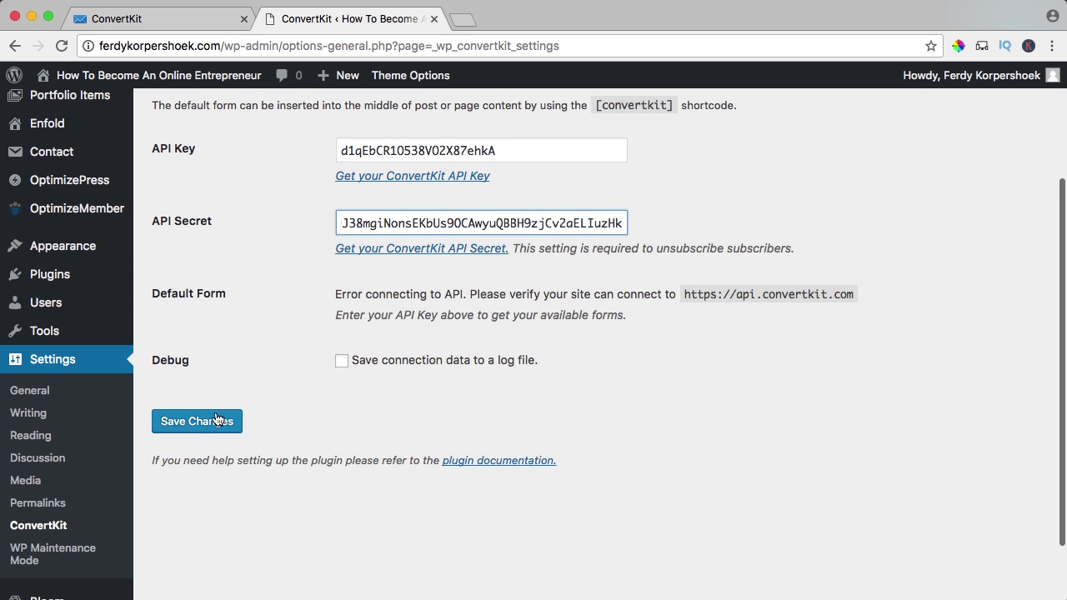
left_click(209, 426)
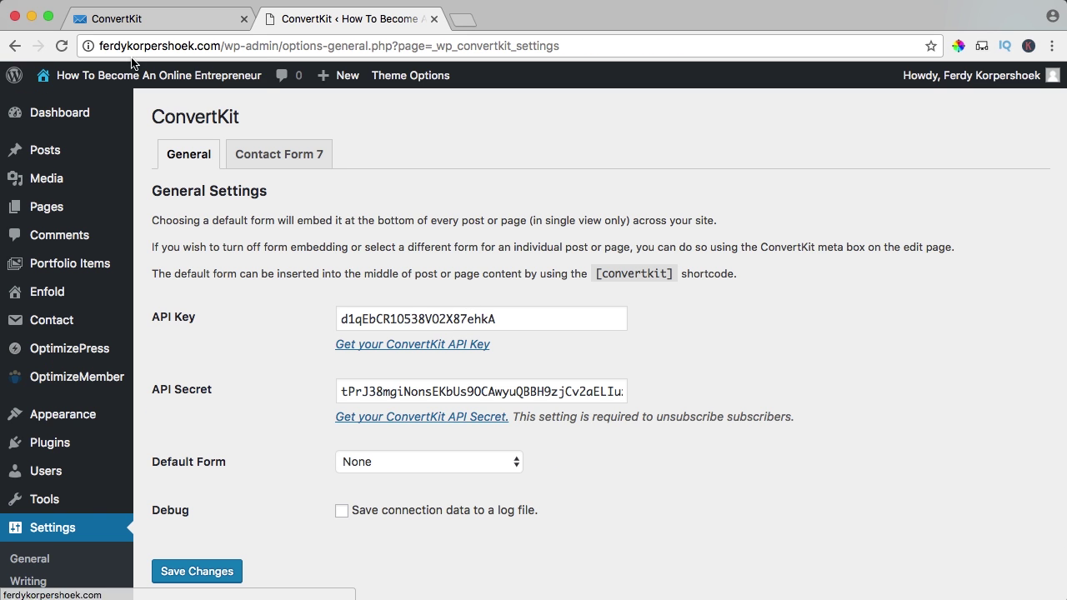
Step: Open the post "The Enfold Theme" from the website's blog and look through it to the end
left_click(141, 78)
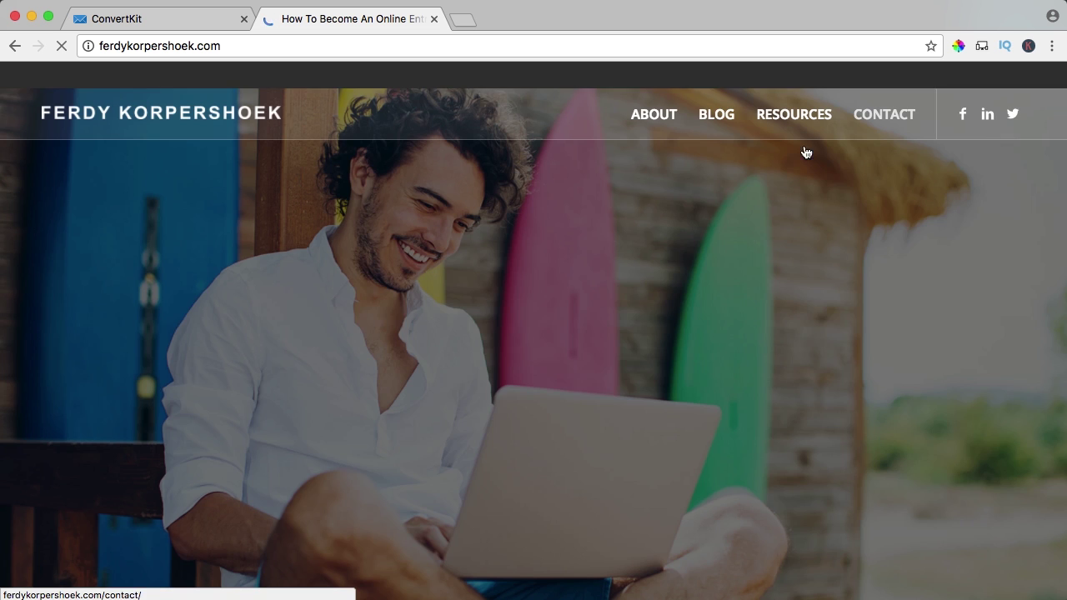
left_click(718, 121)
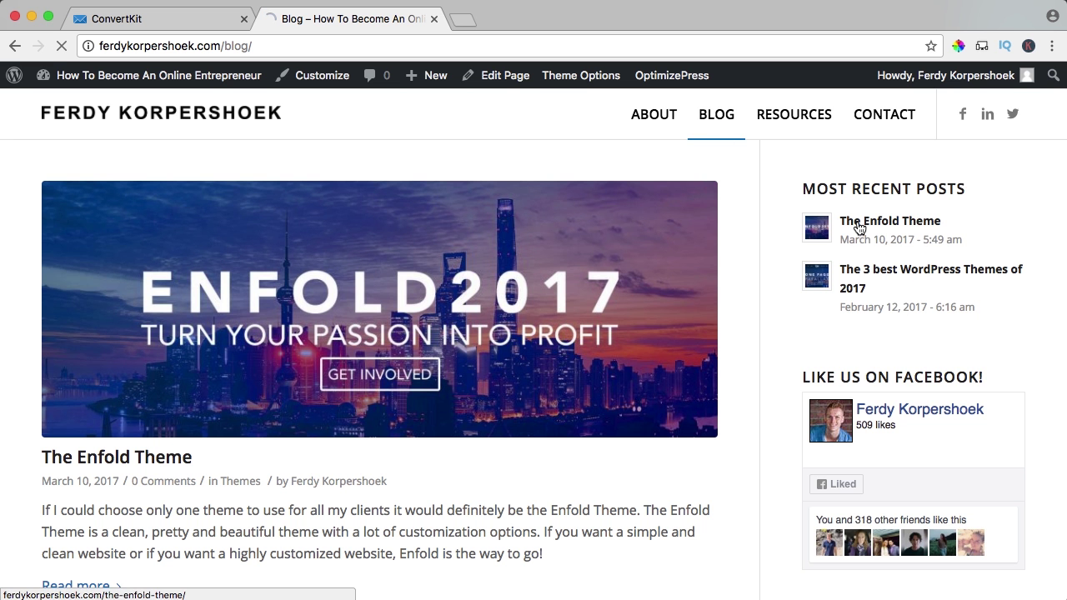
left_click(859, 229)
scroll(450, 238, "down", 7)
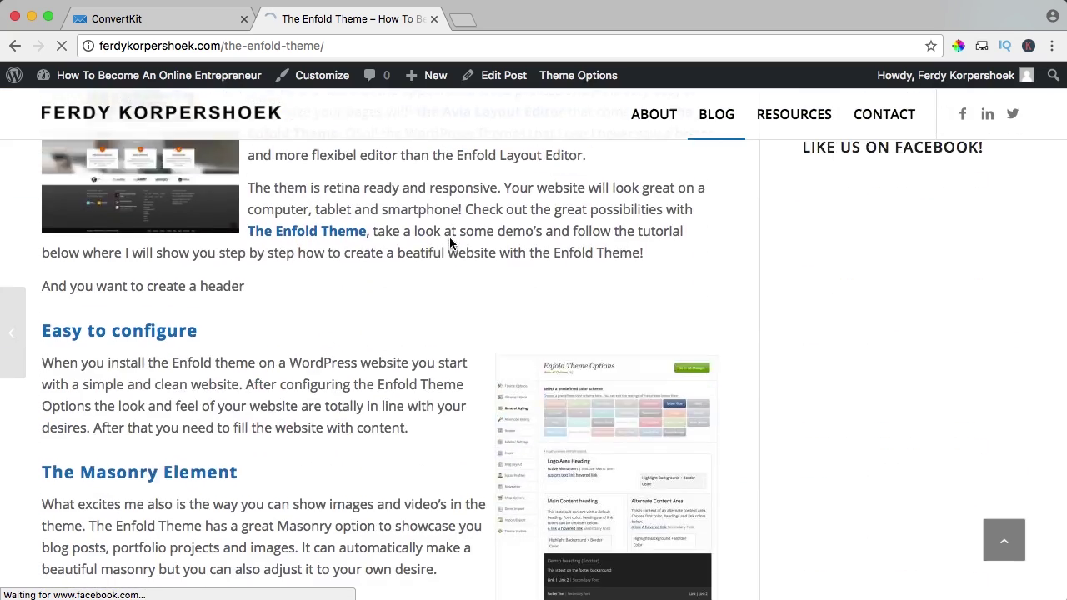
scroll(450, 242, "down", 15)
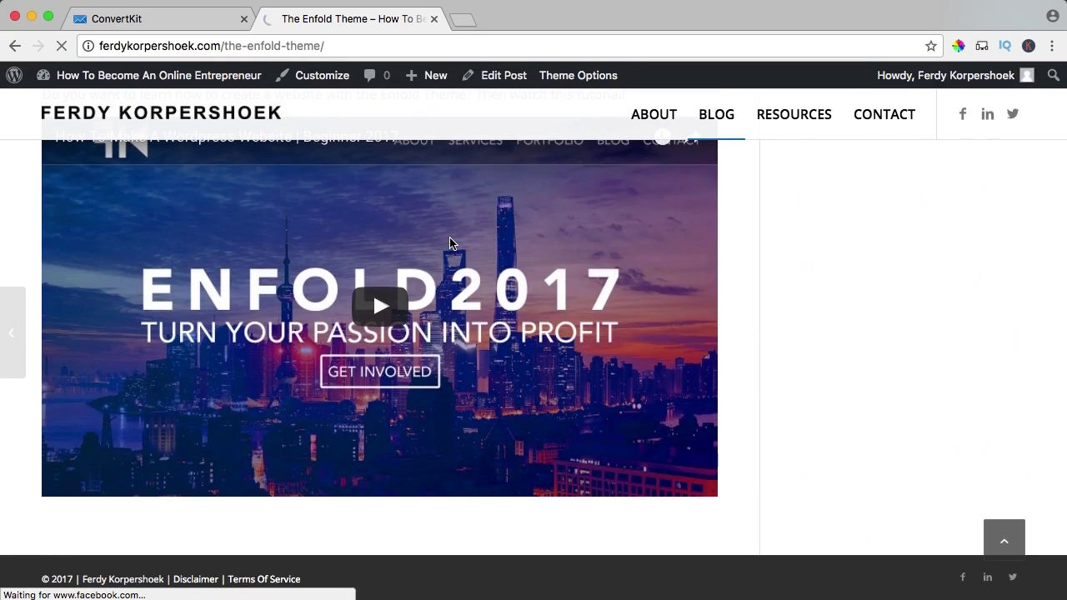
Step: Edit the post "The Enfold Theme", set its ConvertKit form to the newsletter form and update the post
left_click(498, 80)
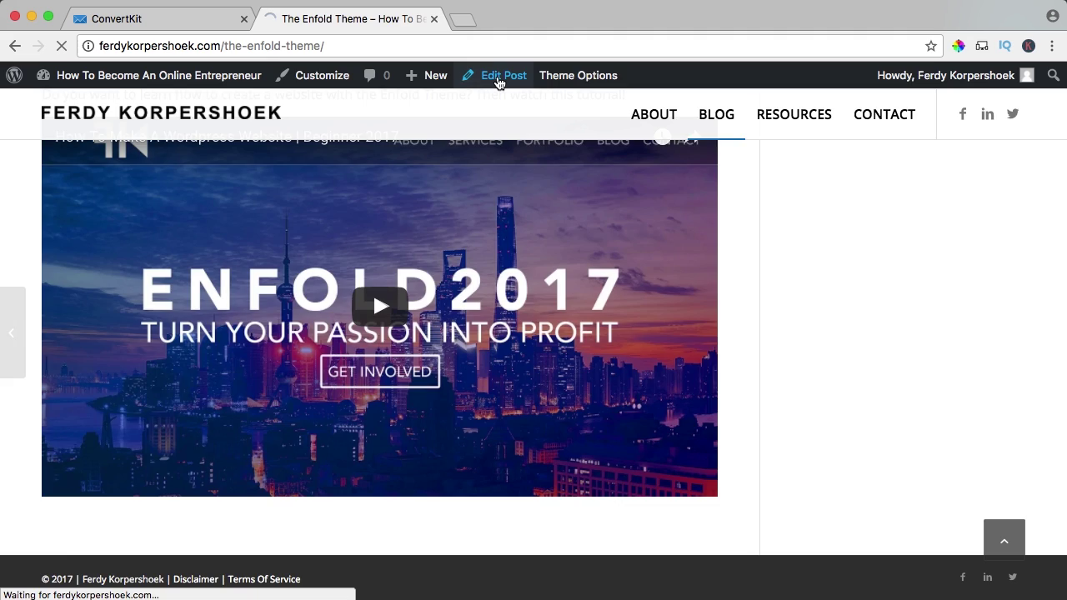
scroll(553, 225, "down", 10)
scroll(560, 223, "down", 15)
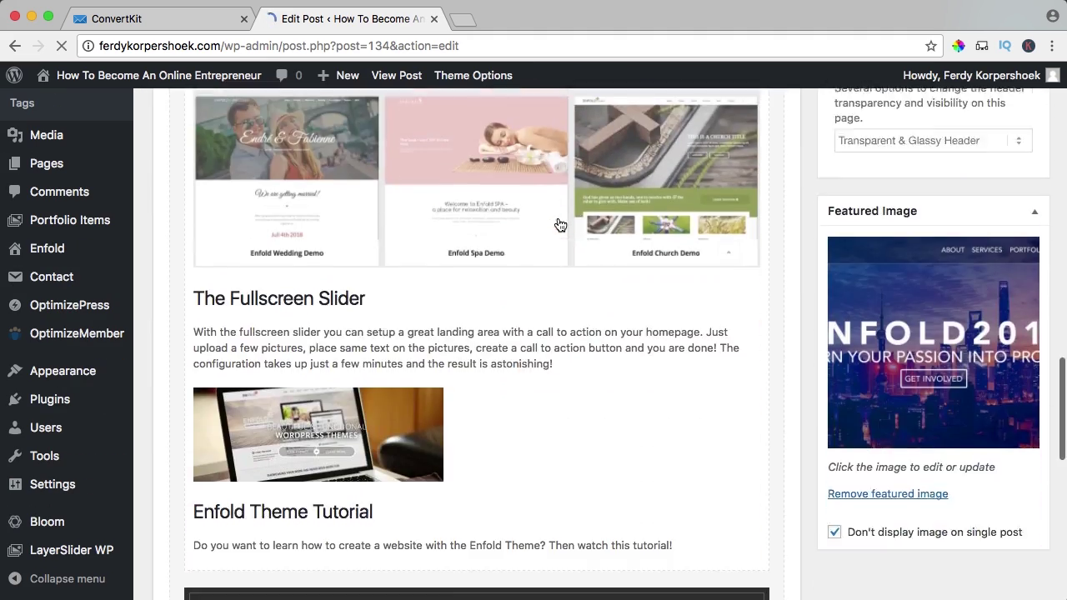
scroll(558, 219, "down", 3)
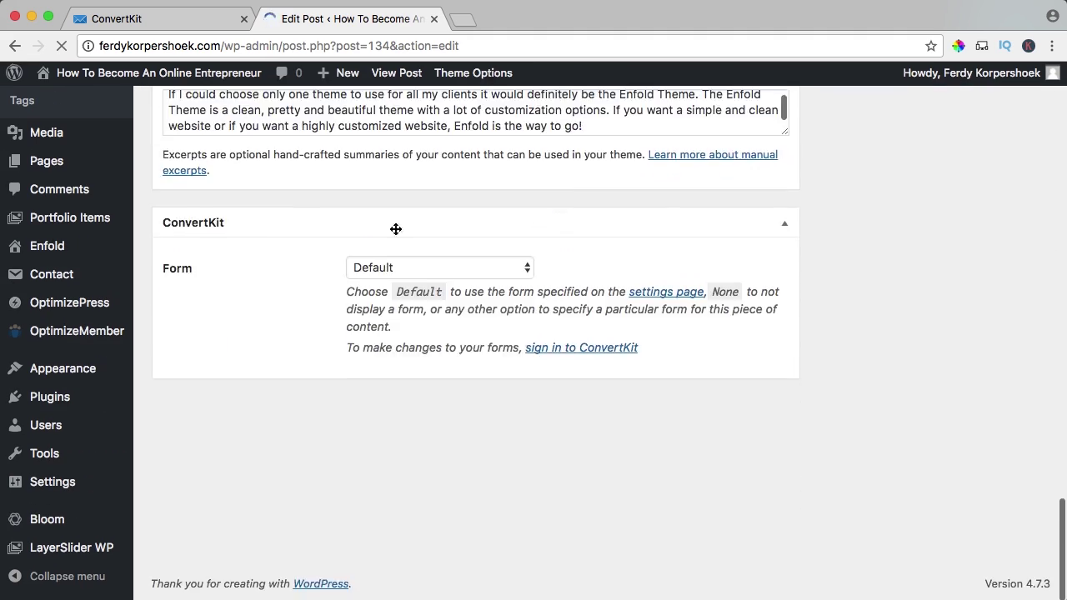
left_click(347, 274)
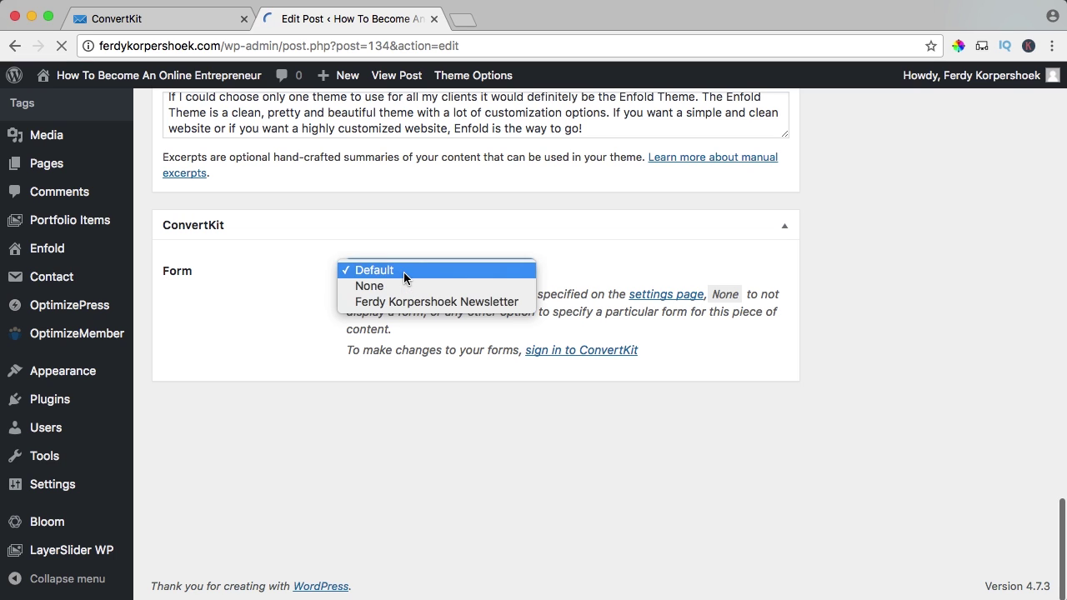
left_click(455, 304)
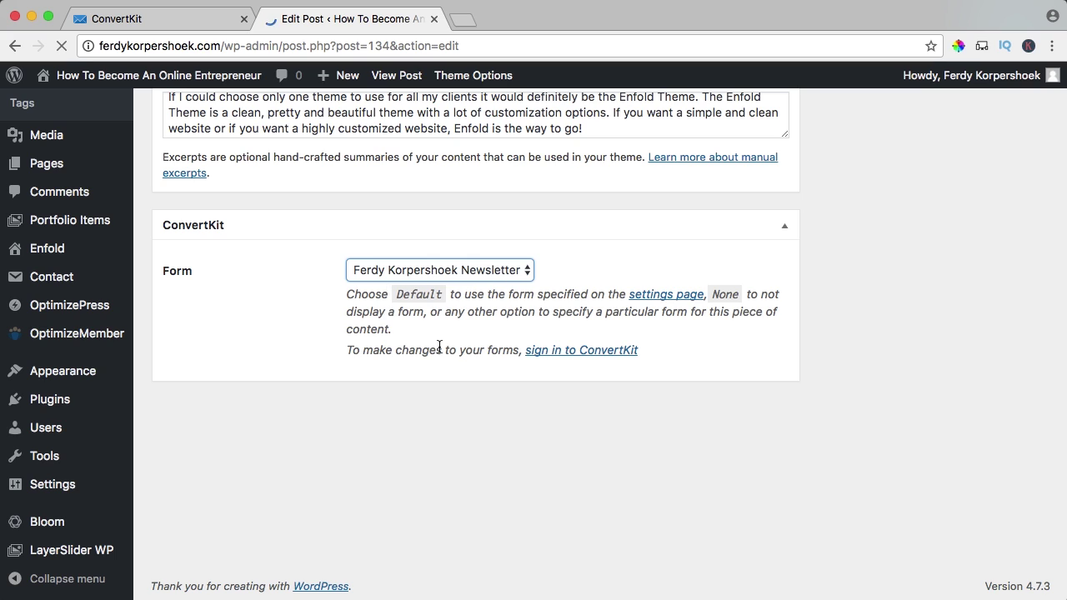
scroll(950, 375, "down", 10)
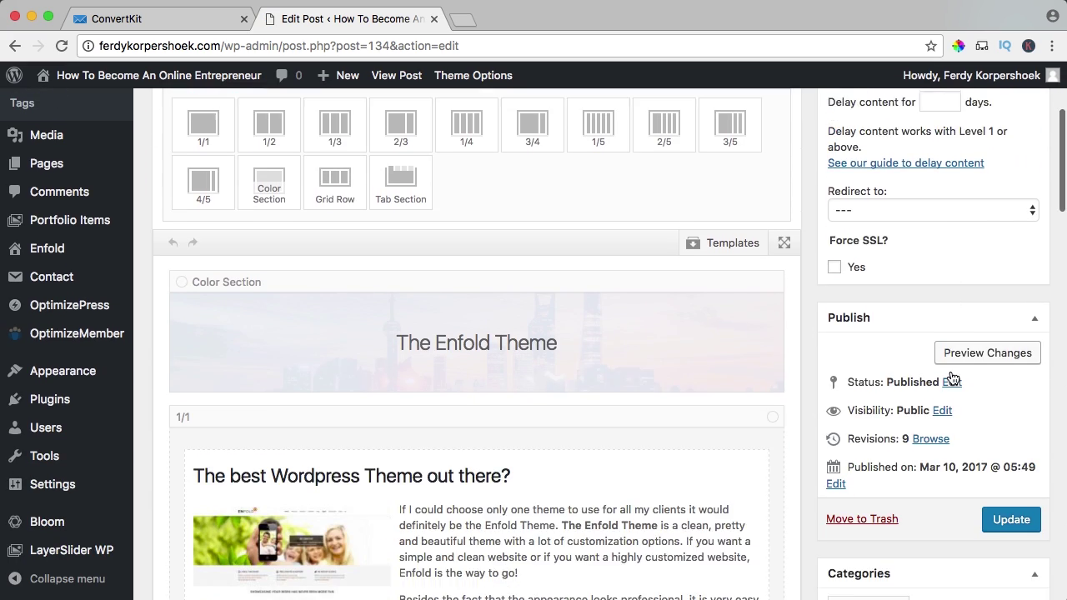
left_click(1012, 398)
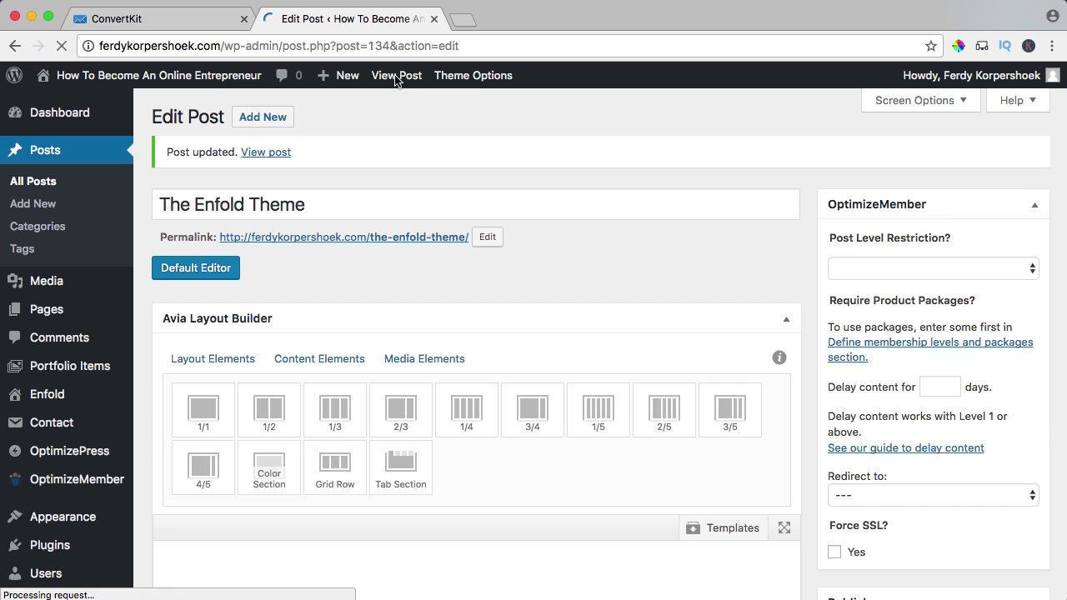
Step: View the updated Enfold Theme post on the website, examine the sign-up form below the video and close the page
left_click(396, 76)
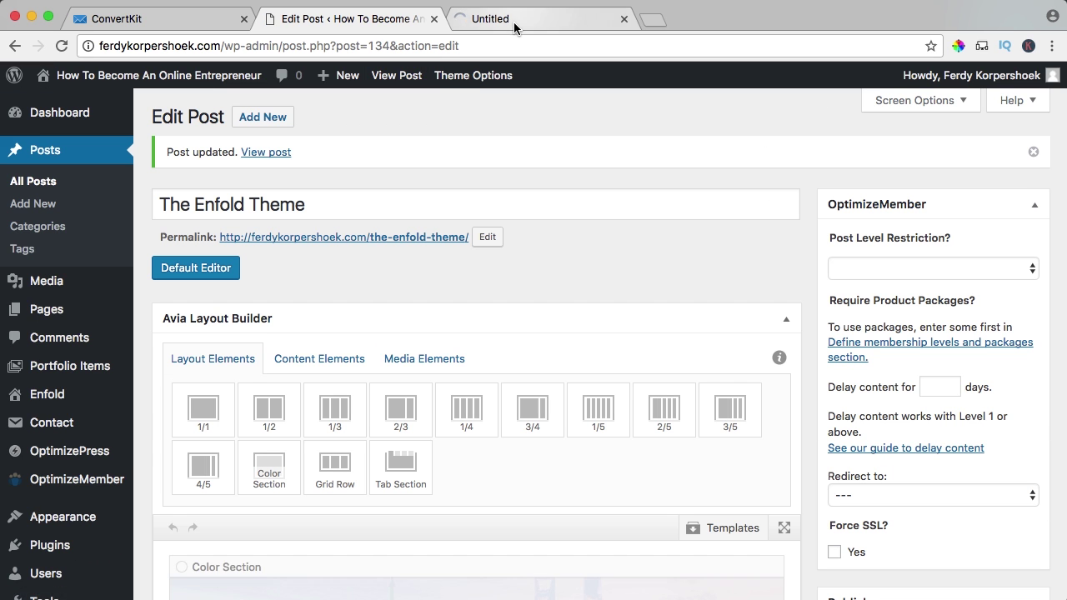
scroll(572, 225, "down", 10)
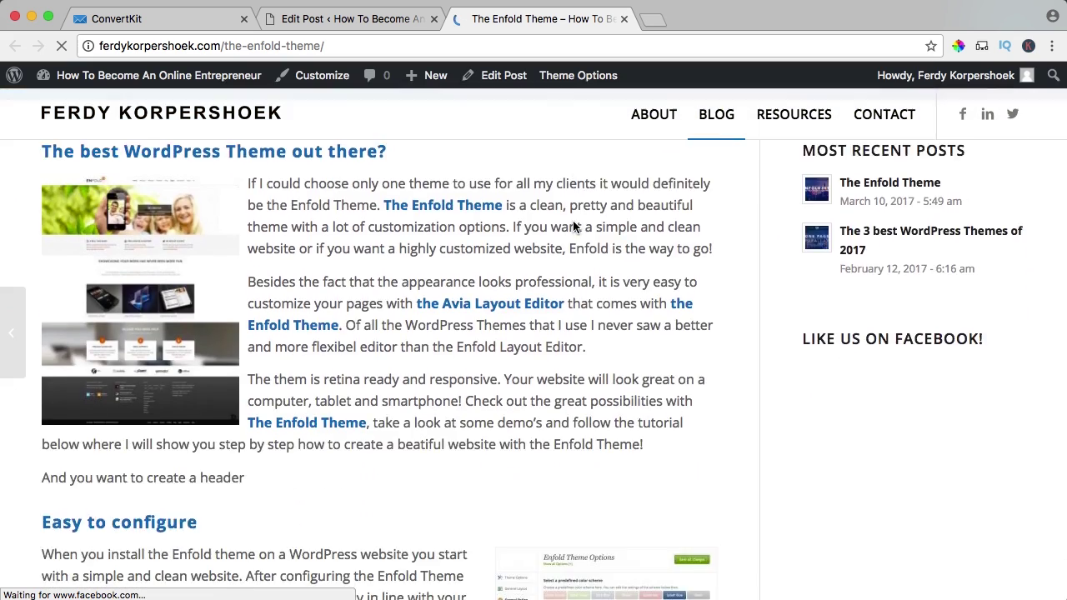
scroll(573, 220, "down", 15)
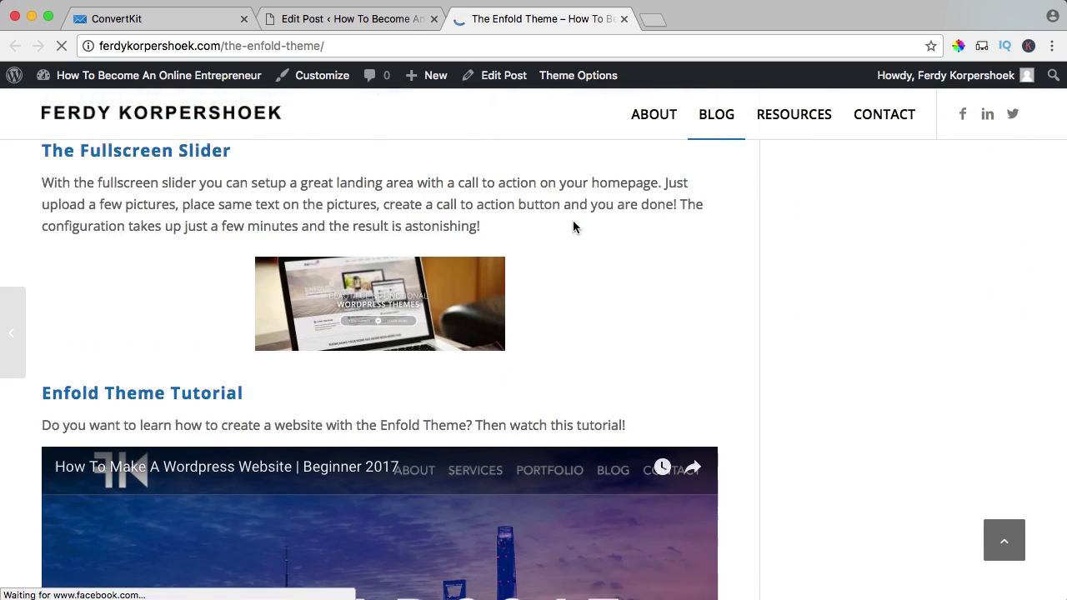
scroll(573, 225, "down", 8)
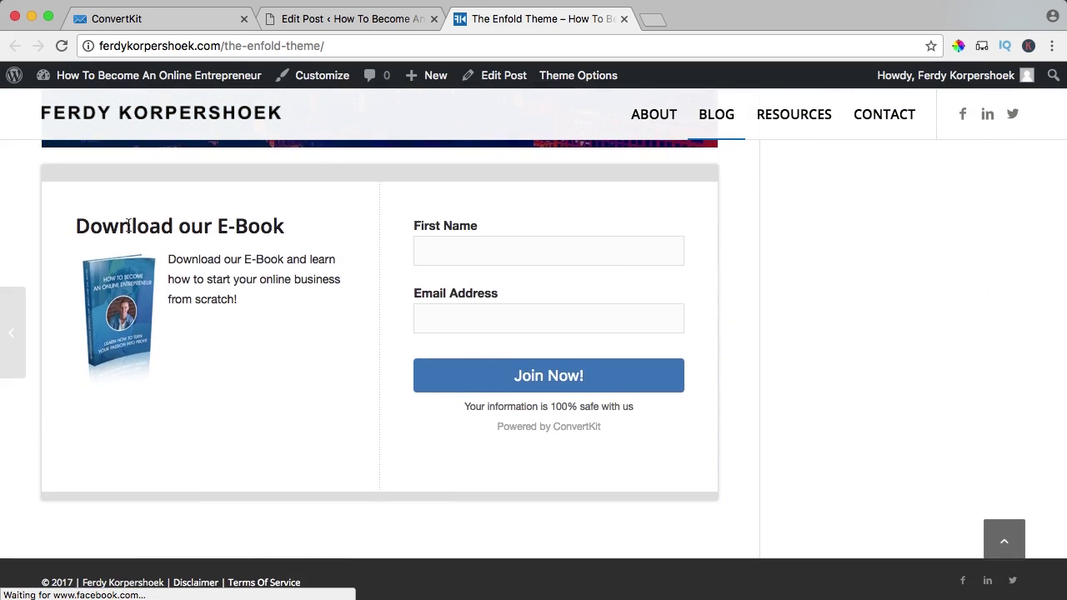
key("super+w")
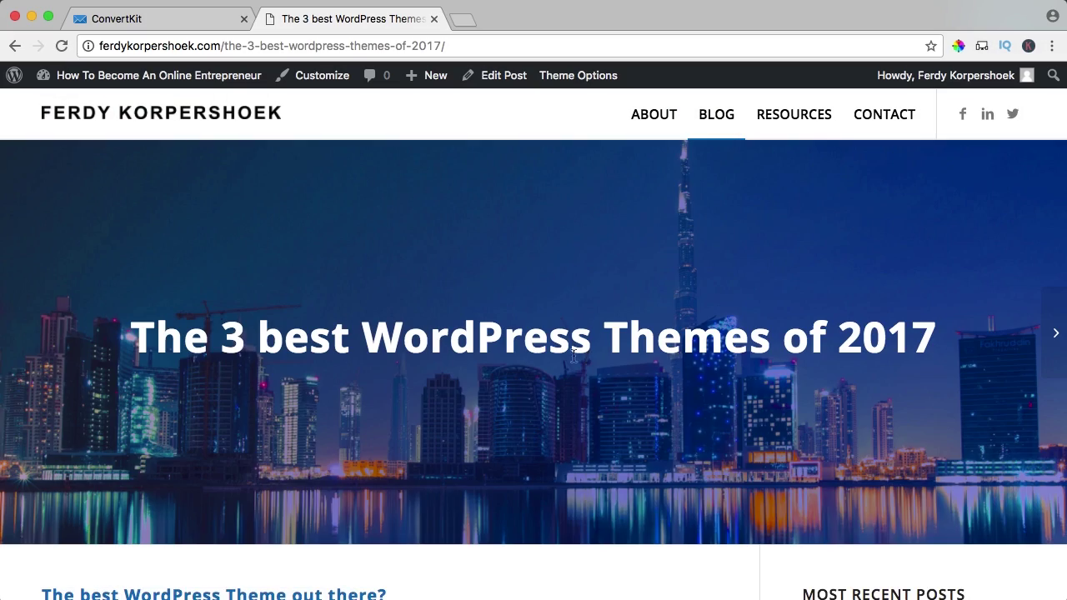
Step: Edit the post "The 3 best Wordpress Themes of 2017" and set its ConvertKit form to the newsletter form
scroll(557, 356, "down", 20)
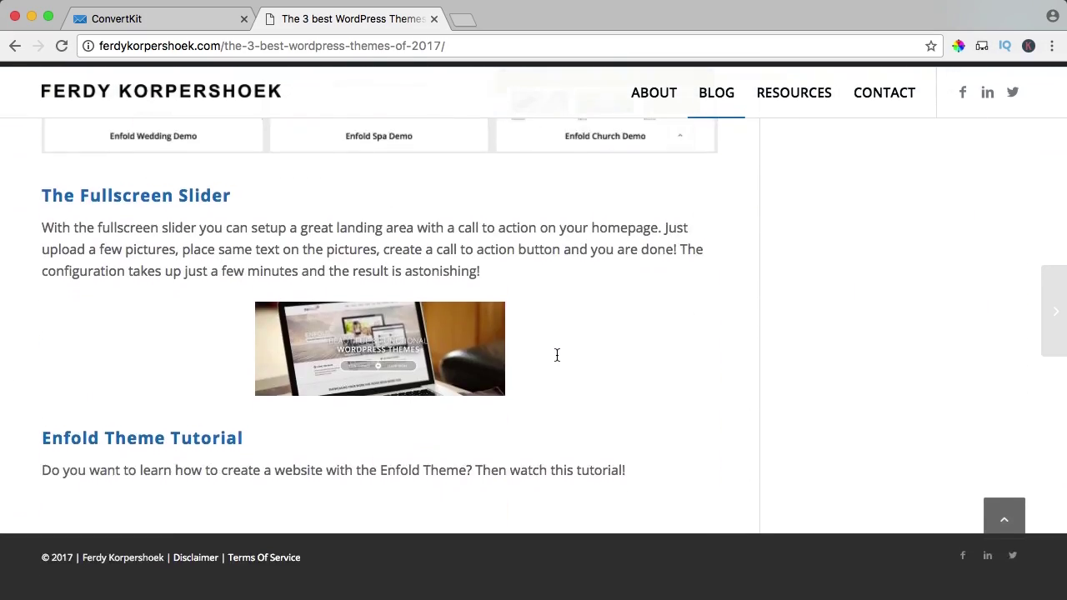
scroll(557, 355, "up", 20)
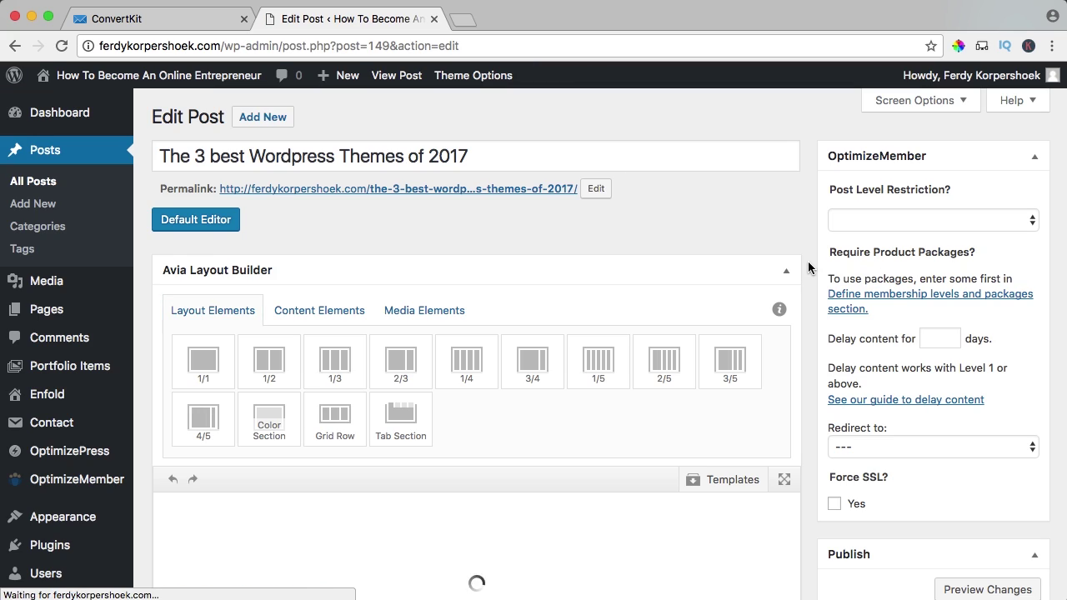
scroll(833, 265, "down", 8)
scroll(808, 267, "down", 20)
left_click(381, 270)
left_click(381, 302)
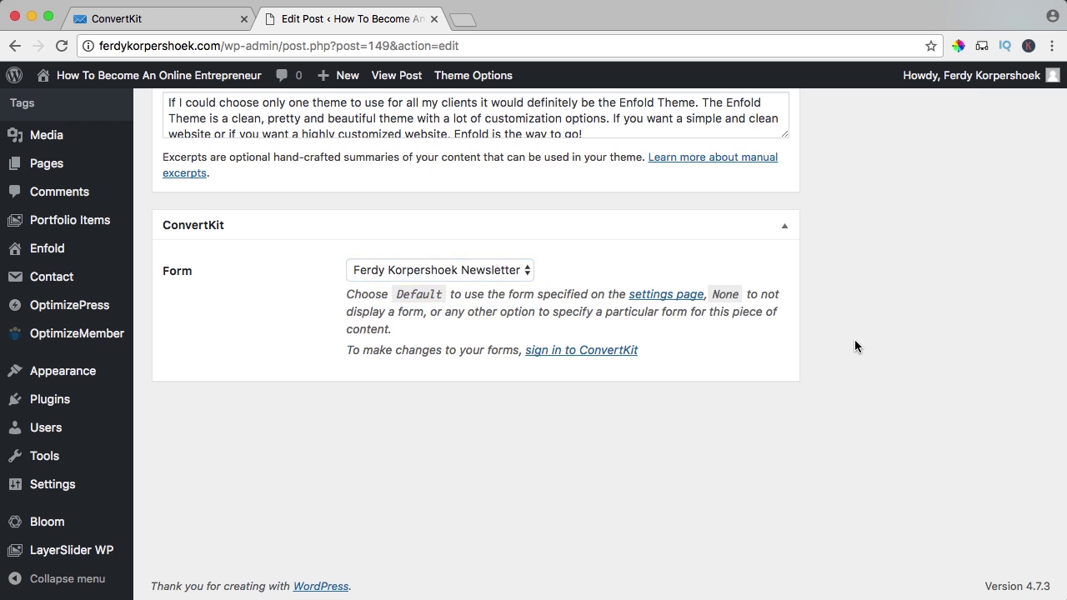
Step: Update the post "The 3 best Wordpress Themes of 2017" and view it on the website
scroll(855, 339, "up", 20)
scroll(963, 438, "down", 5)
left_click(1012, 522)
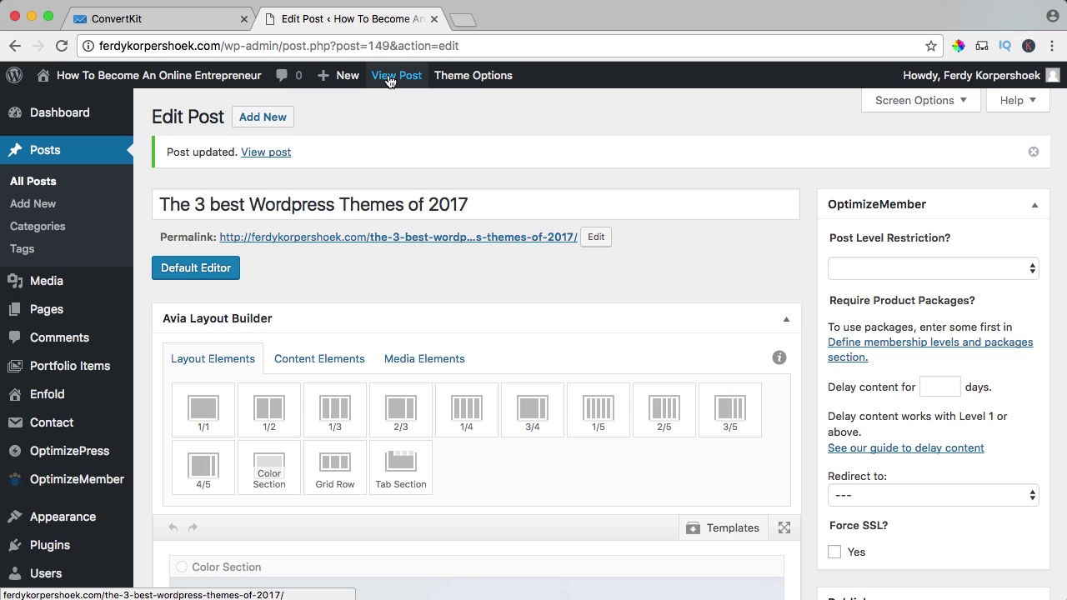
left_click(390, 81)
scroll(419, 189, "down", 20)
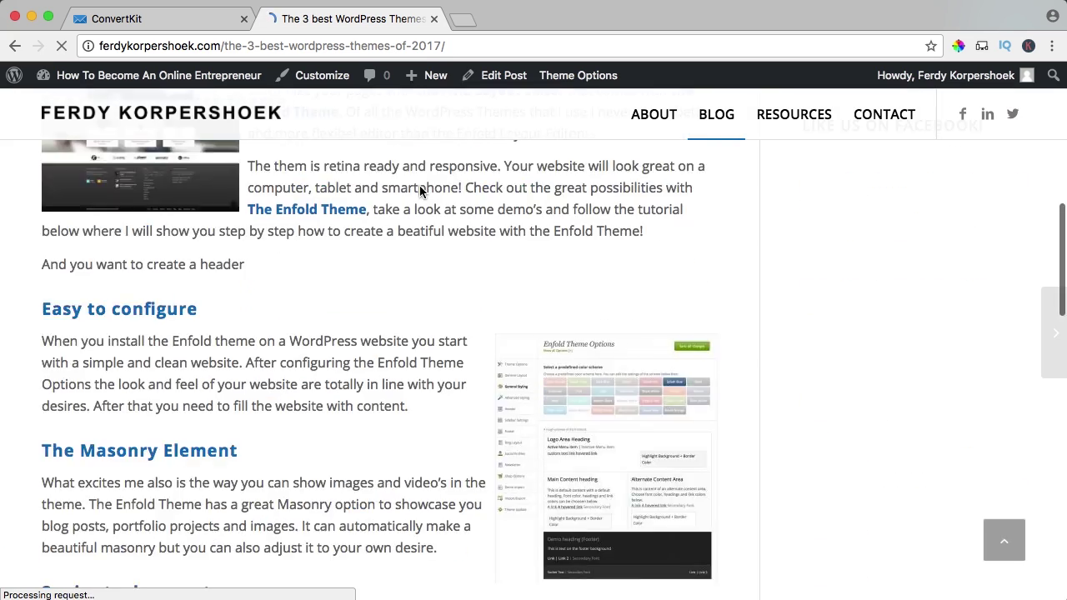
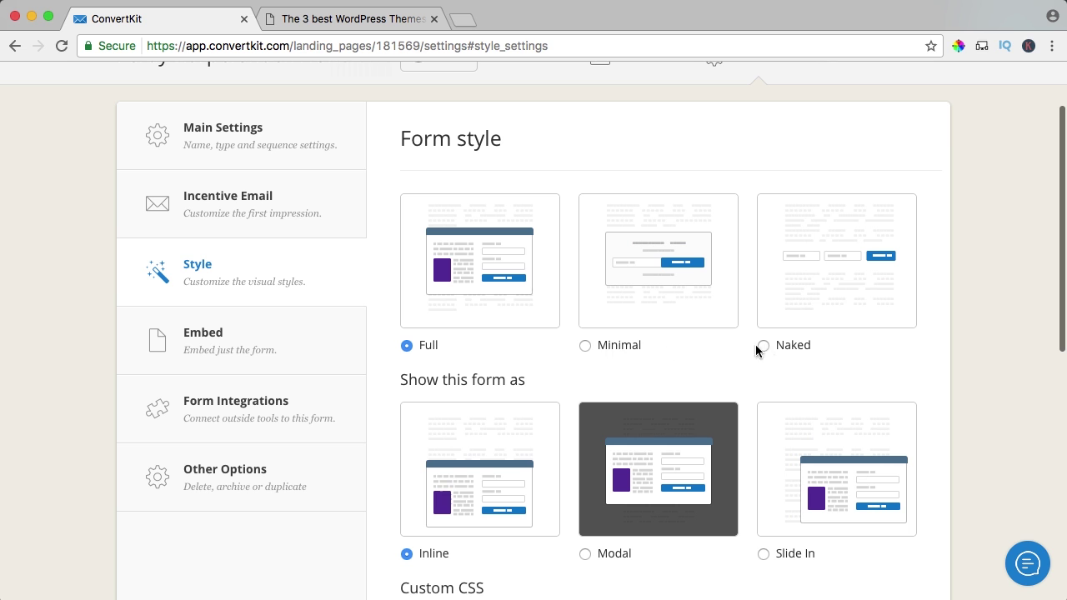
Step: Set the newsletter form's style to Naked in ConvertKit
left_click(764, 346)
scroll(734, 348, "down", 10)
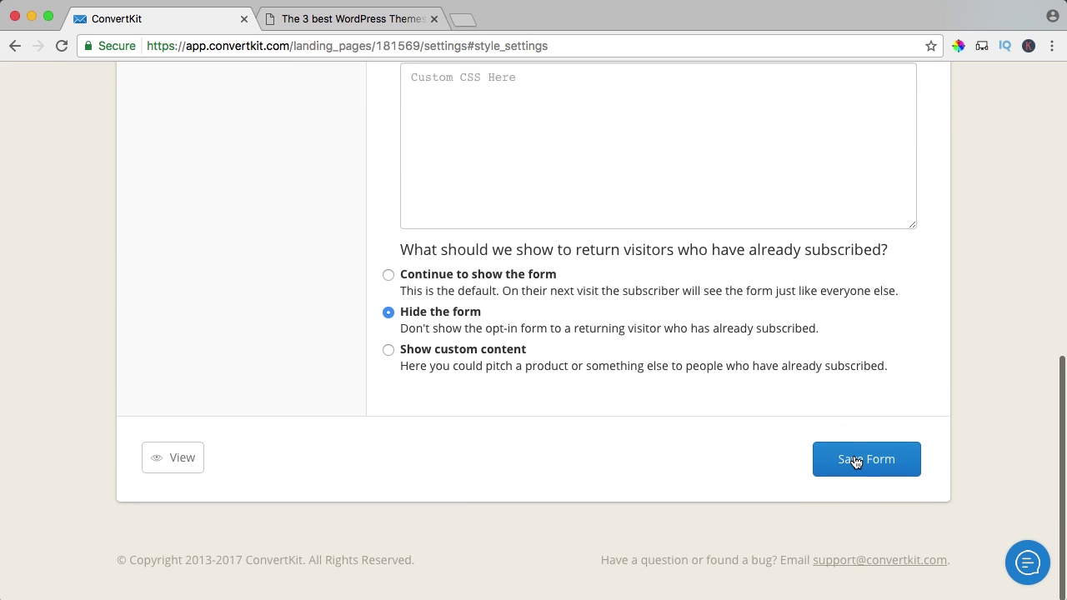
Step: Save the newsletter form's settings and check the opt-in form on the website's home page
left_click(859, 464)
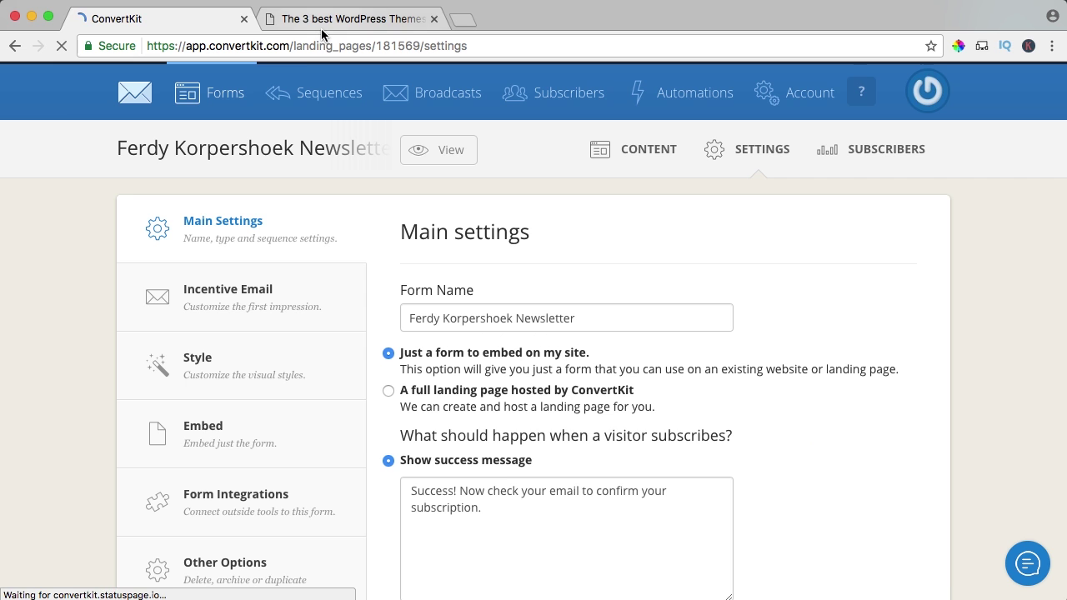
left_click(417, 20)
left_click(169, 120)
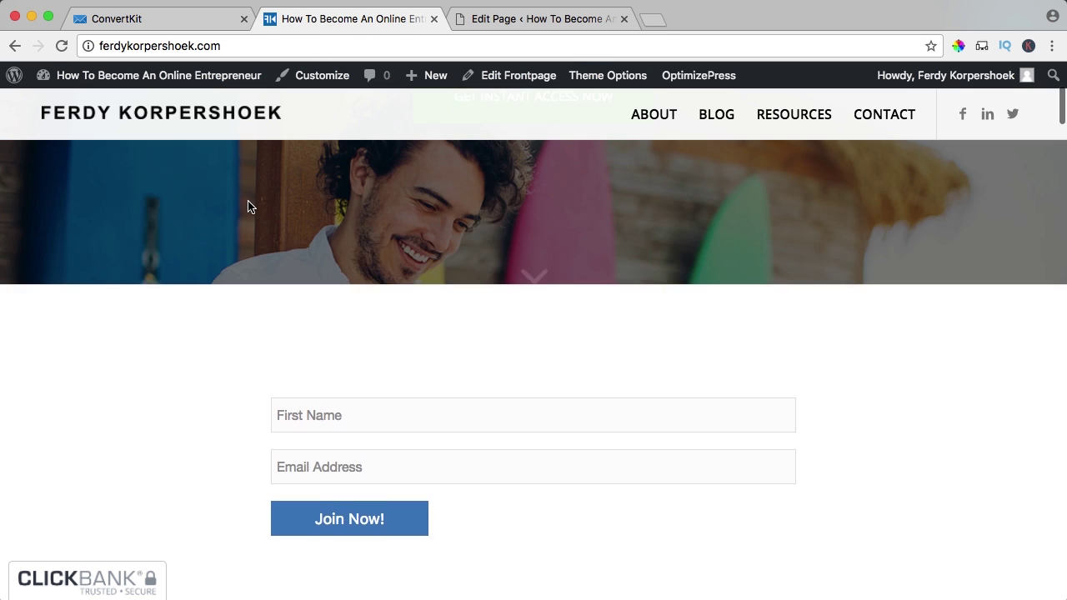
scroll(275, 242, "down", 3)
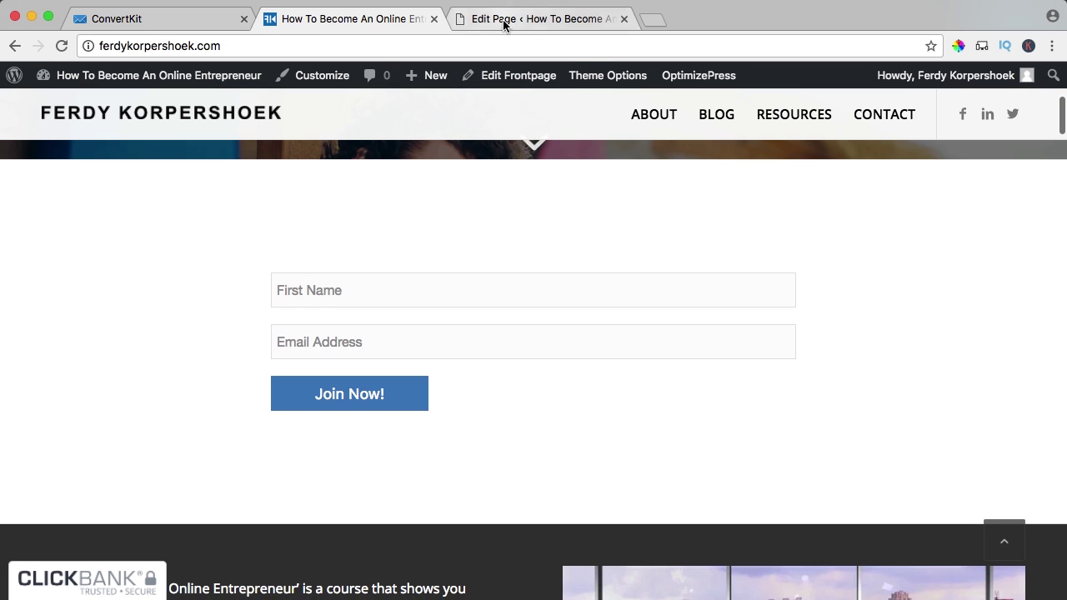
Step: Change the newsletter form's button color from the form styles to a bright lime green
left_click(134, 22)
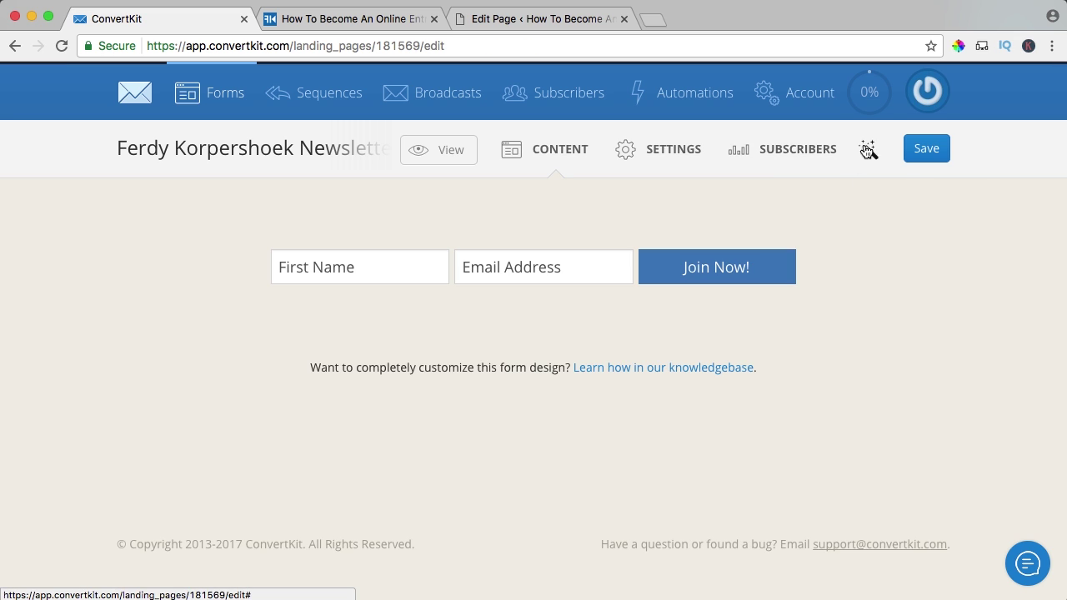
left_click(868, 149)
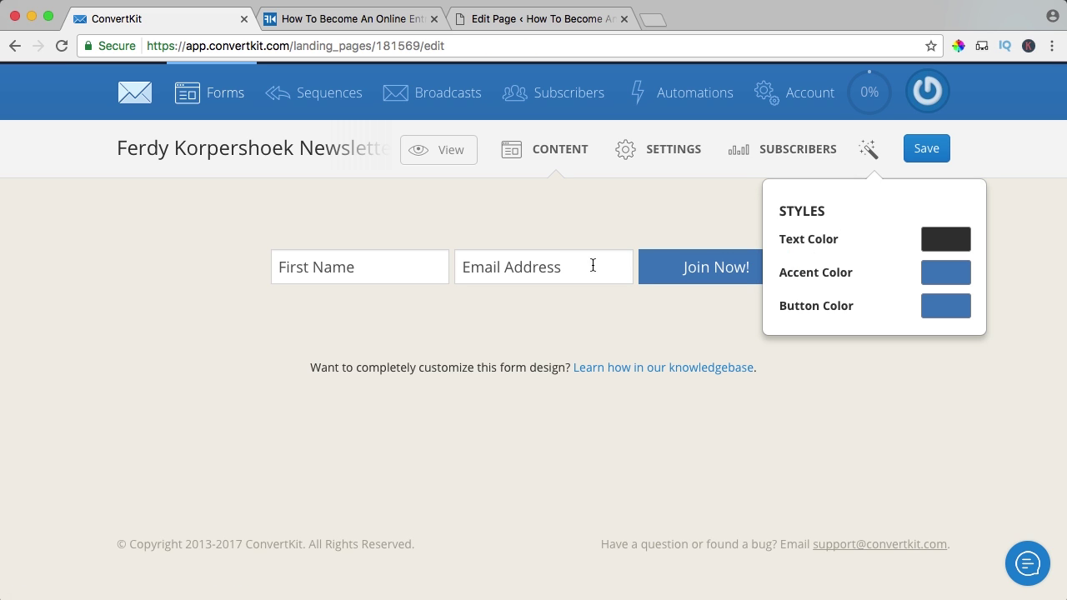
left_click(961, 315)
left_click(924, 317)
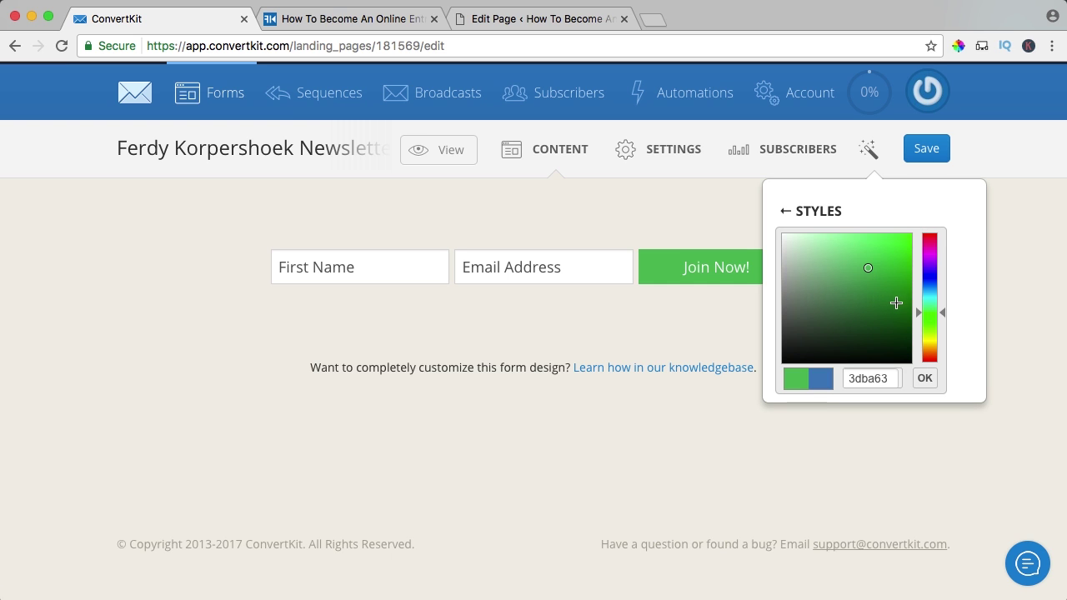
left_click_drag(895, 303, 943, 197)
left_click(929, 330)
left_click(911, 248)
left_click(926, 379)
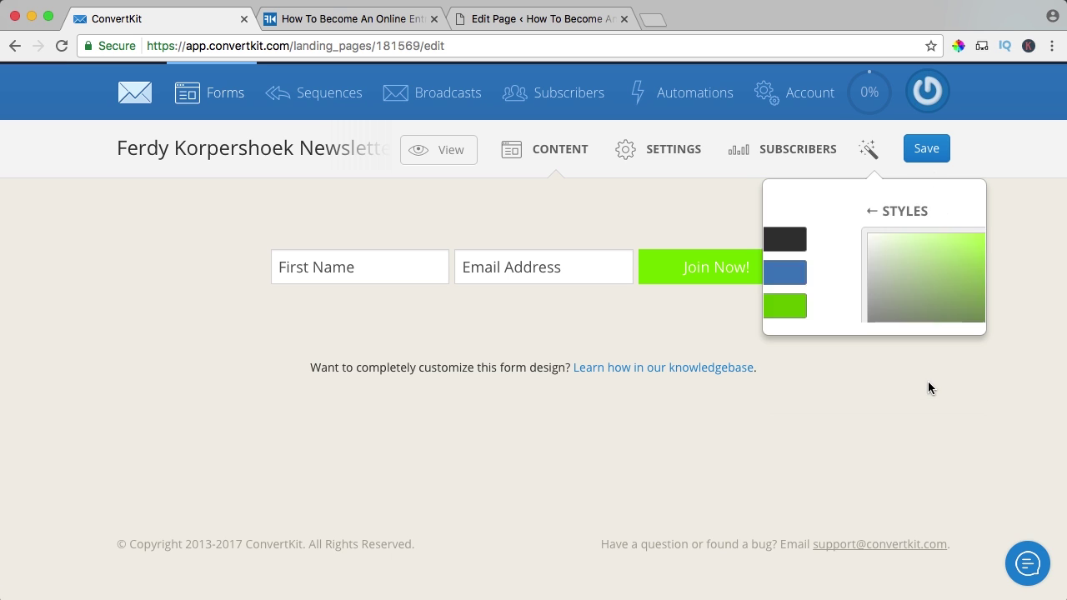
Step: Save the form design and reload the website's home page to check the opt-in form
left_click(918, 157)
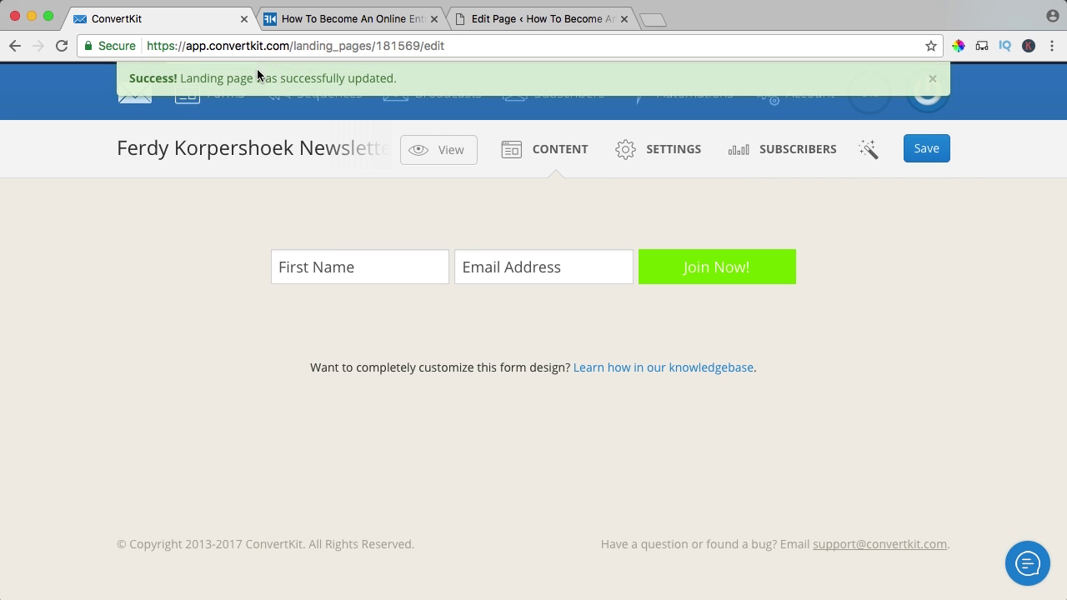
left_click(318, 19)
key("super+r")
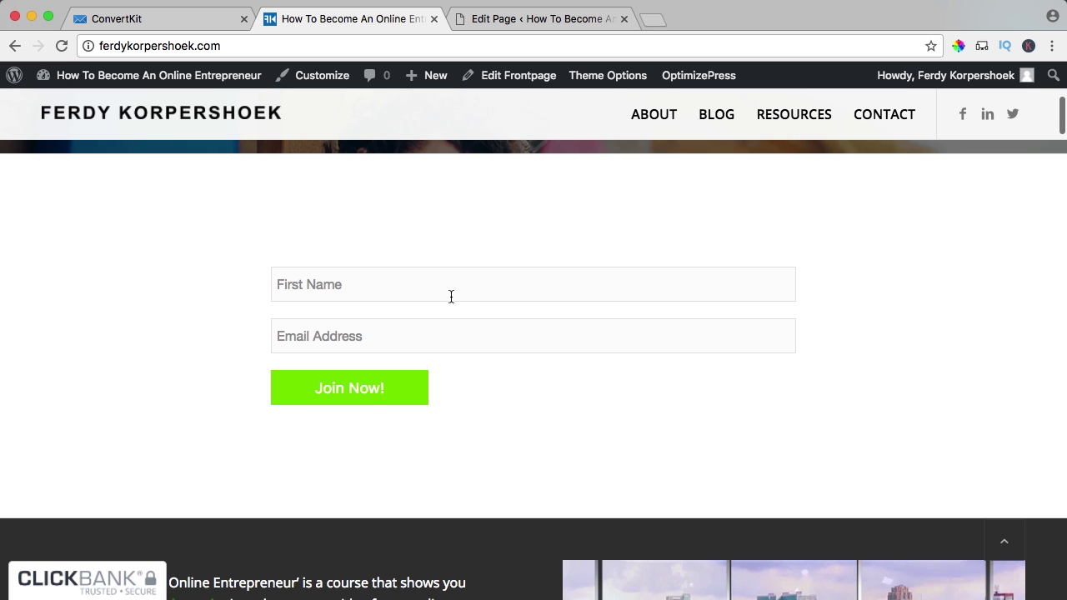
Step: In the newsletter form's style settings, choose "Hide the form" for visitors who have already subscribed, and save the form
left_click(136, 16)
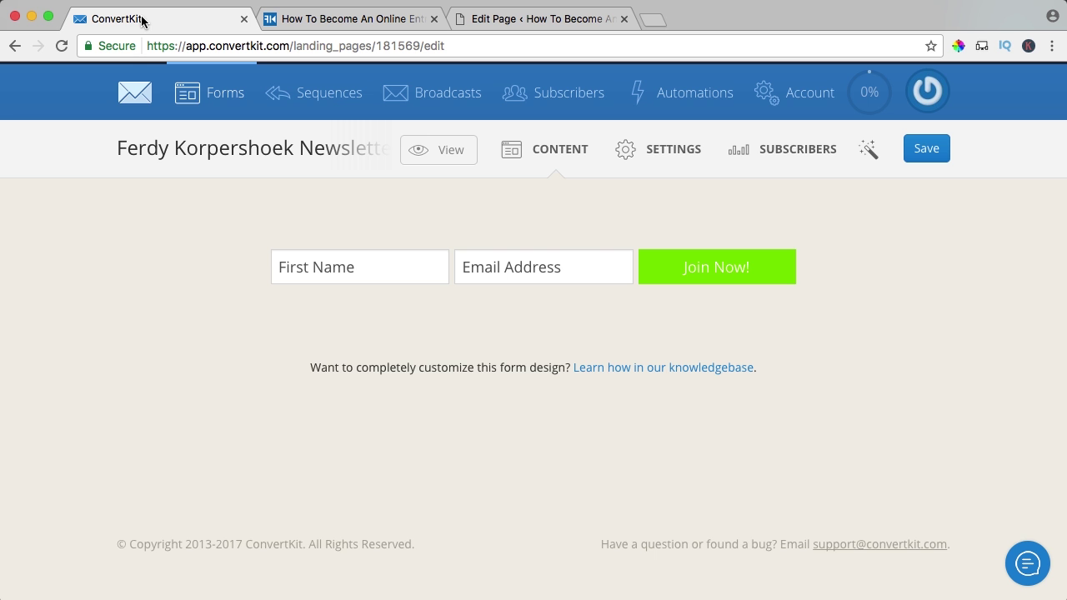
left_click(690, 158)
scroll(369, 271, "down", 3)
scroll(370, 271, "up", 3)
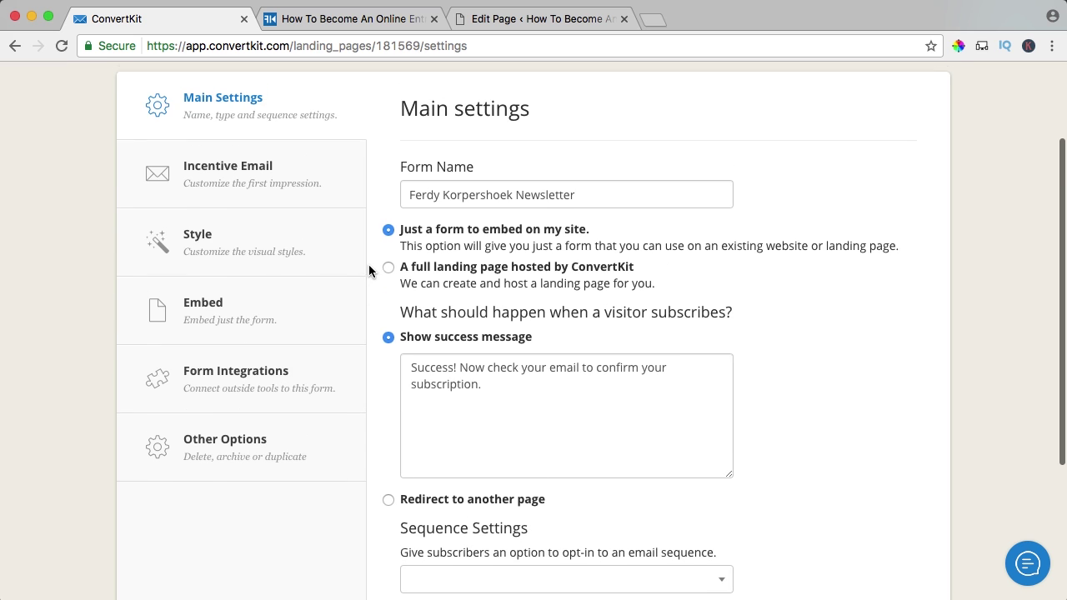
left_click(253, 258)
scroll(307, 264, "down", 5)
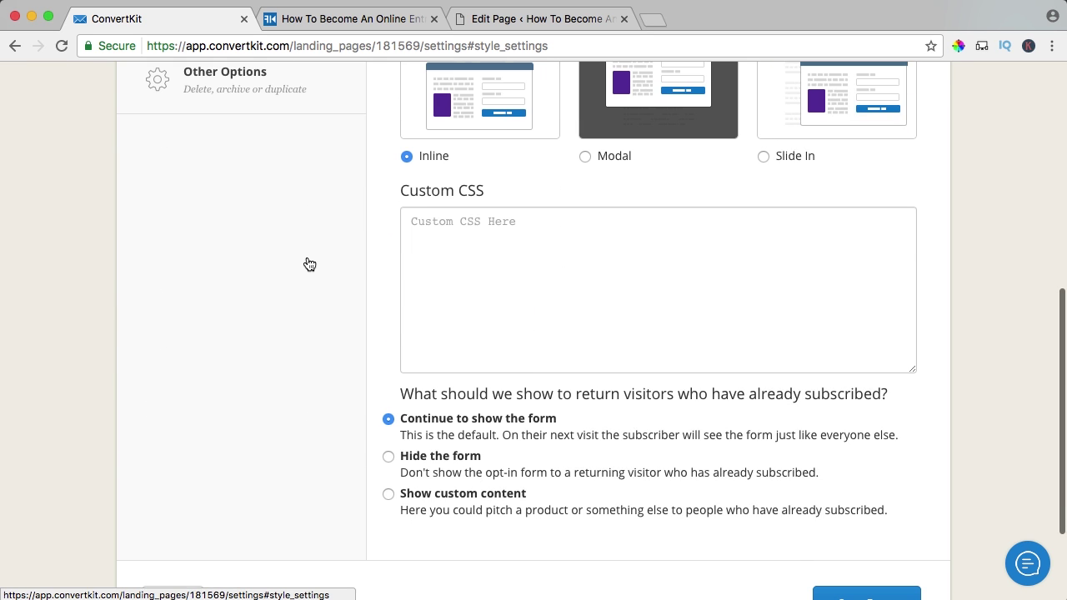
left_click_drag(475, 385, 672, 389)
left_click(695, 391)
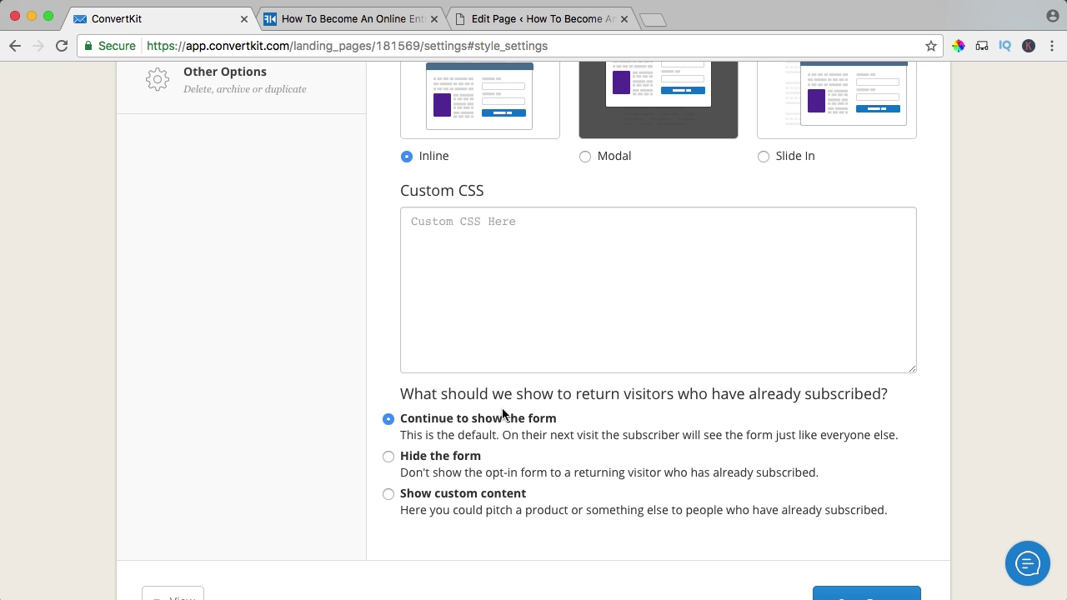
left_click(390, 456)
scroll(750, 476, "down", 2)
left_click(851, 505)
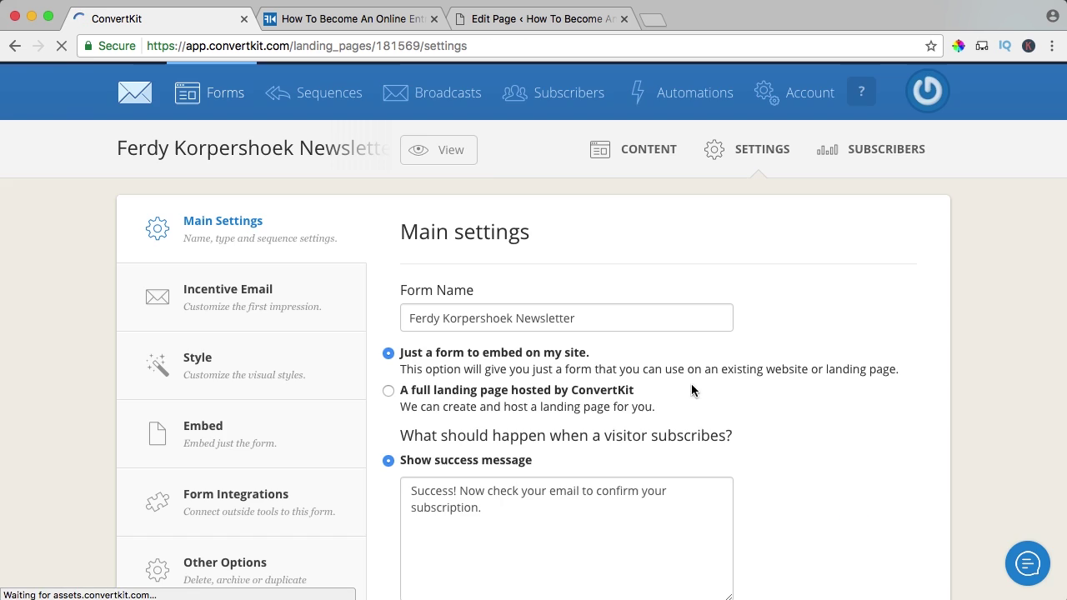
Step: Reload the home page and open The Enfold Theme blog post to check whether the opt-in form is hidden on both
left_click(357, 20)
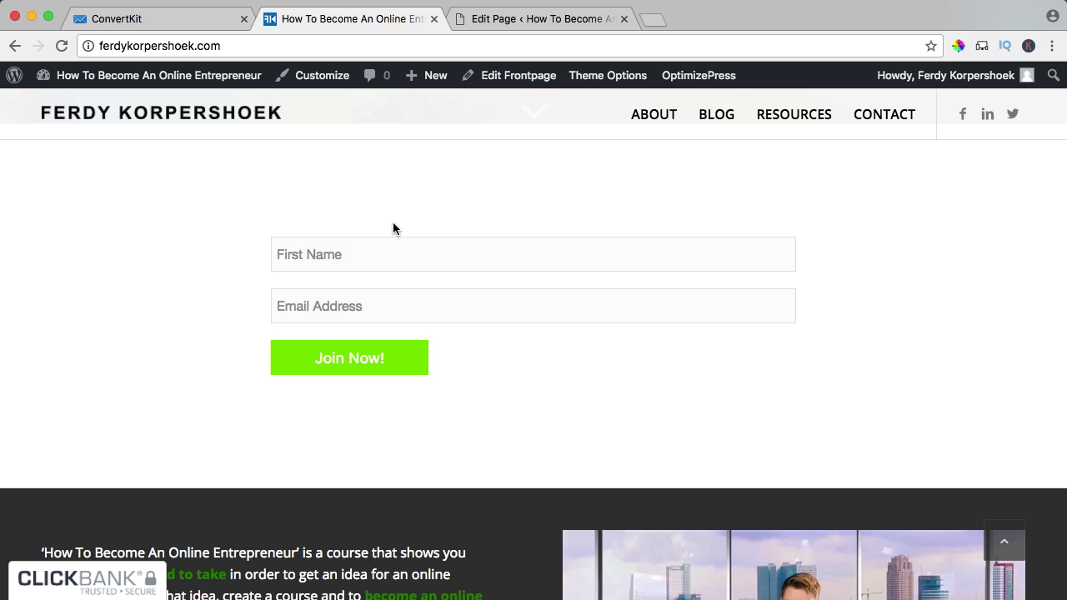
key("super+r")
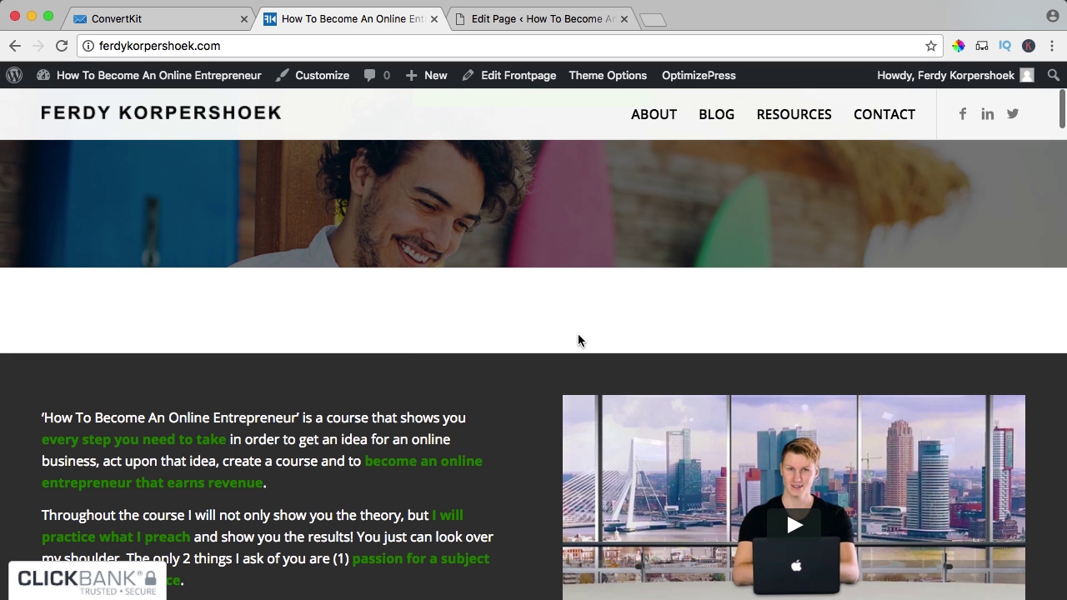
left_click(716, 123)
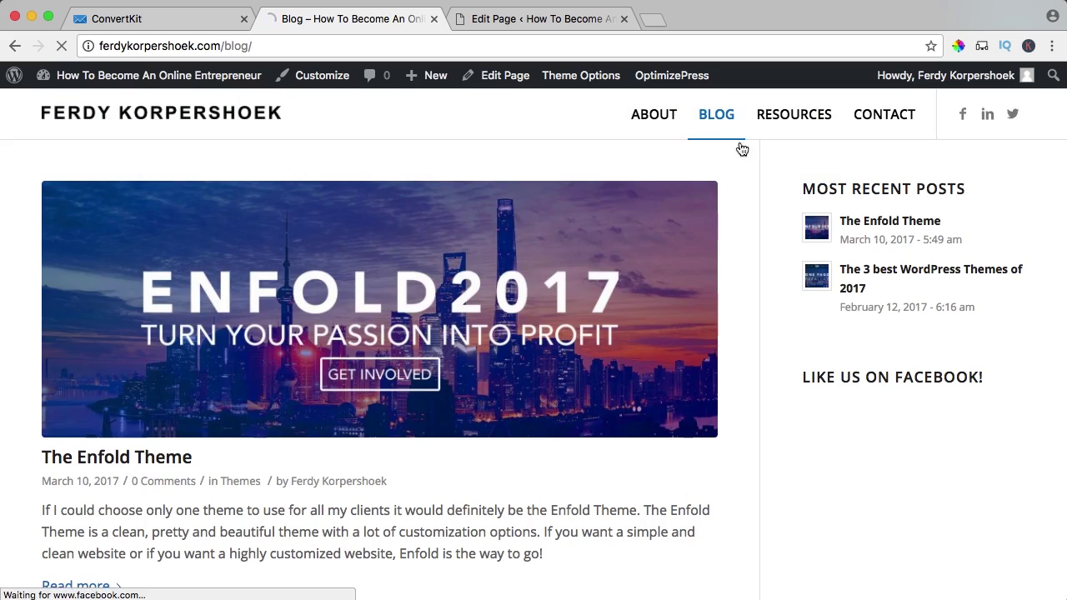
left_click(367, 247)
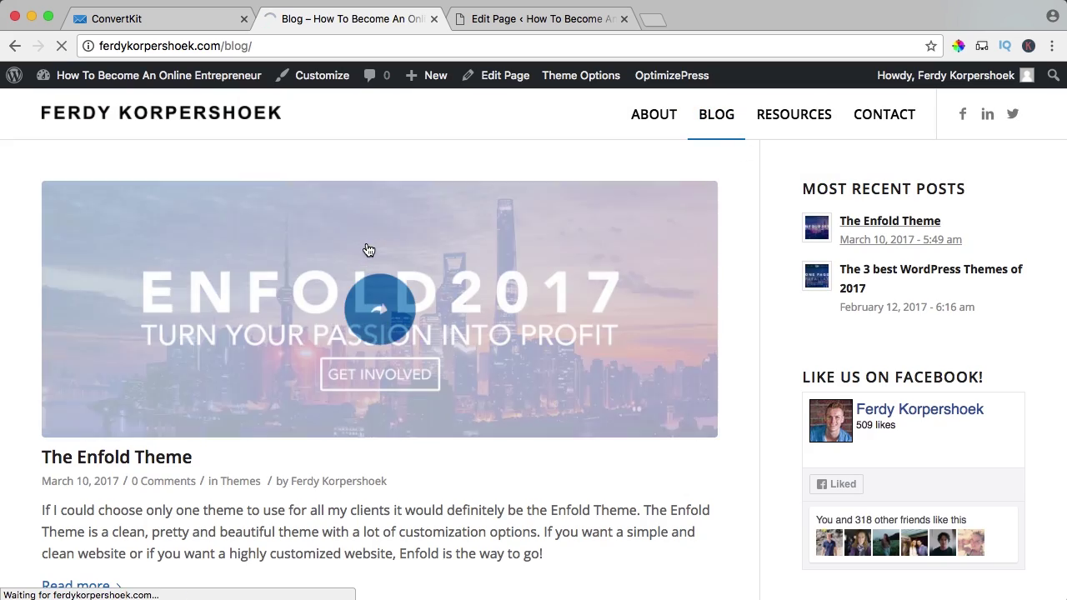
scroll(368, 250, "down", 10)
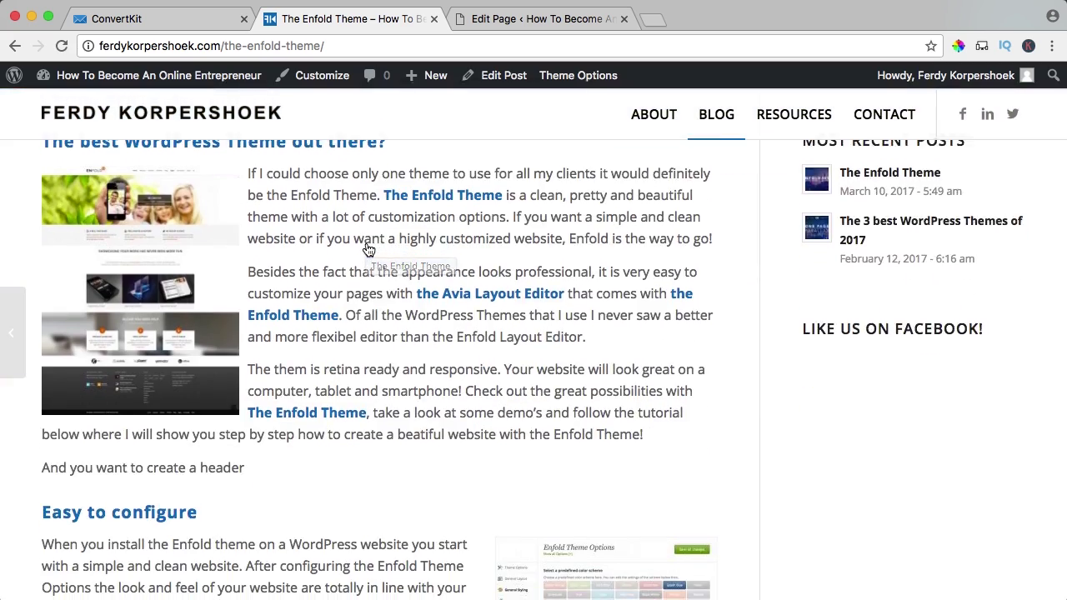
scroll(368, 250, "down", 20)
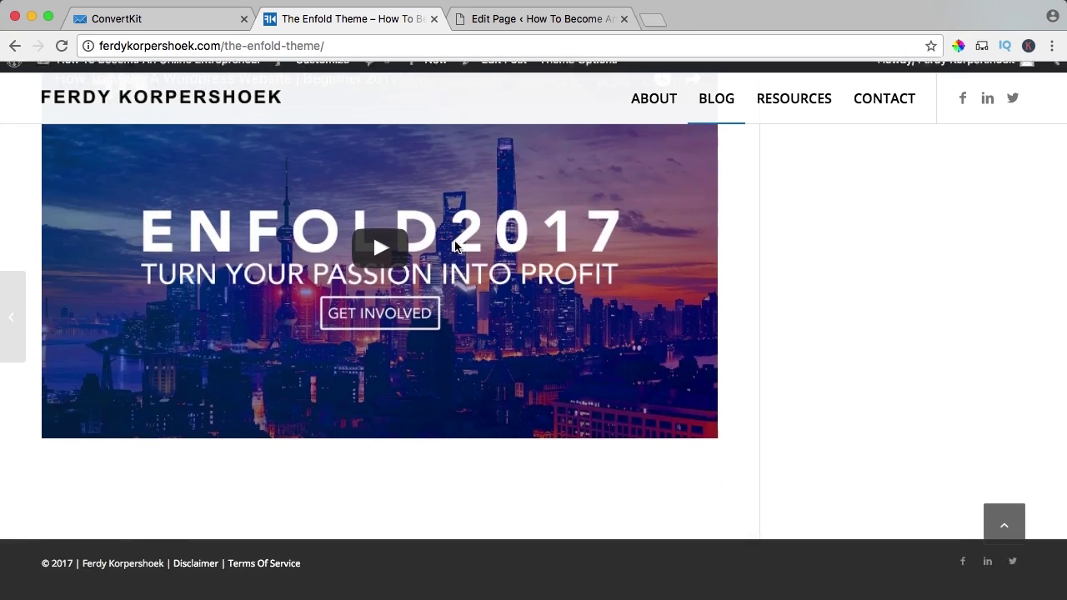
Step: Set the form to "Continue to show the form" for existing subscribers, save it, and reload the blog post to check its end
left_click(196, 19)
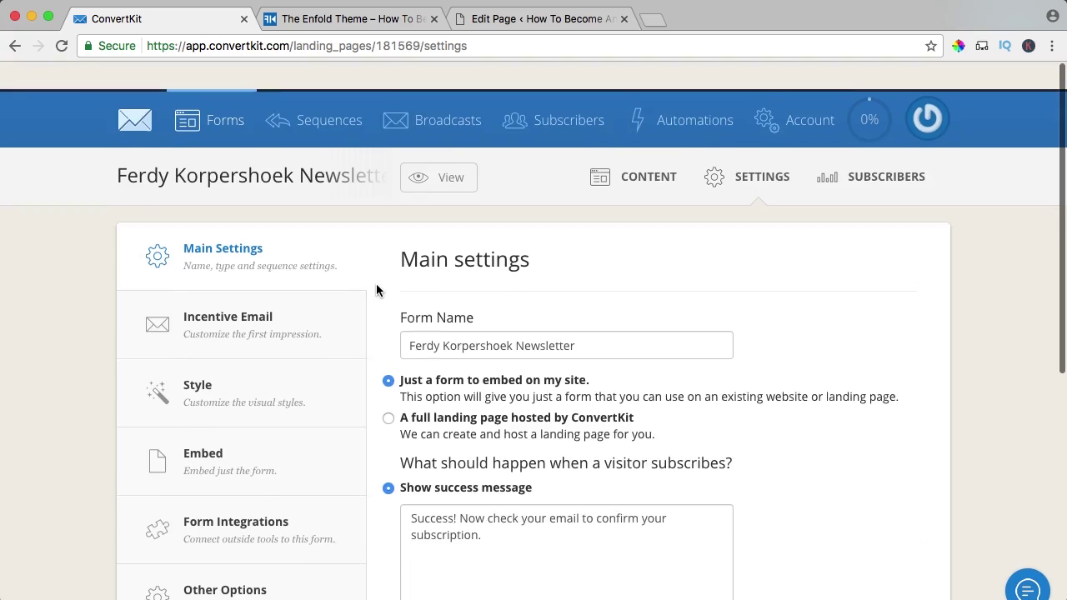
left_click(269, 372)
scroll(436, 358, "down", 10)
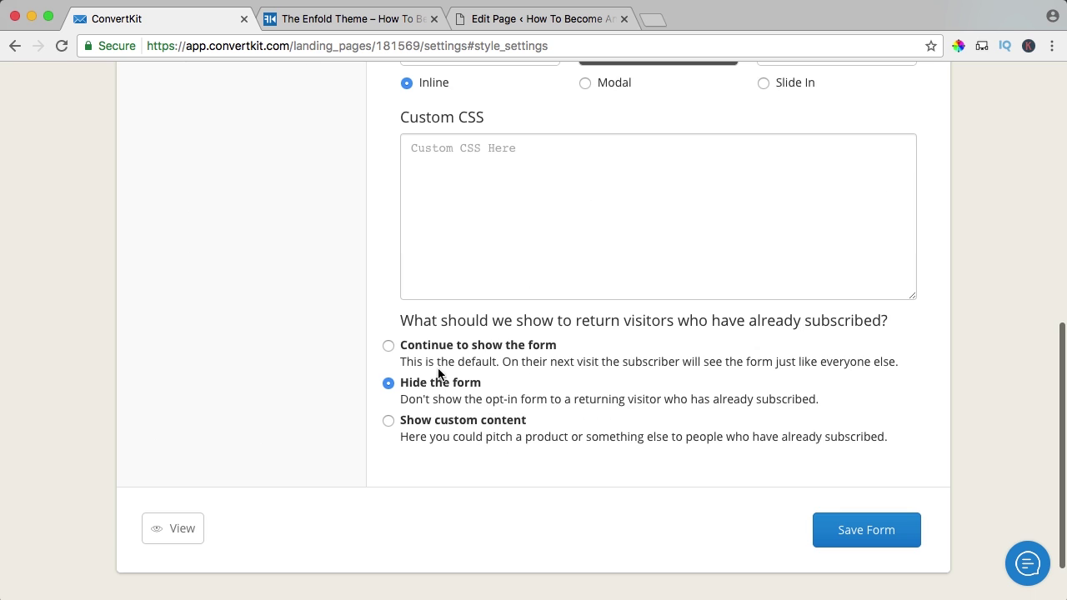
left_click(860, 534)
left_click(324, 23)
key("super+r")
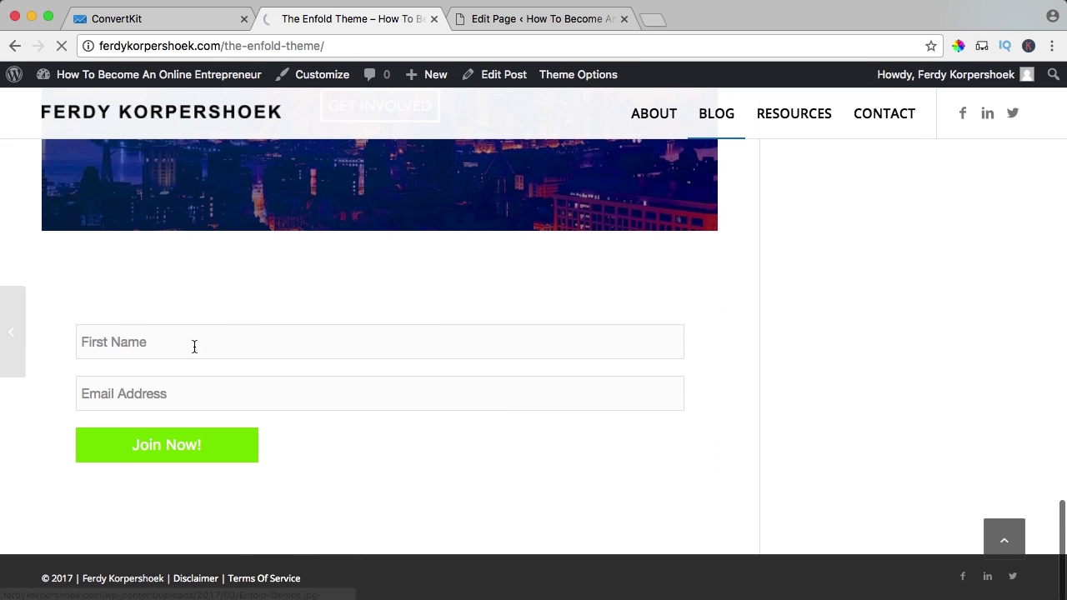
Step: Choose "Hide the form" for already subscribed visitors in the newsletter form's style settings and save the form again
left_click(147, 19)
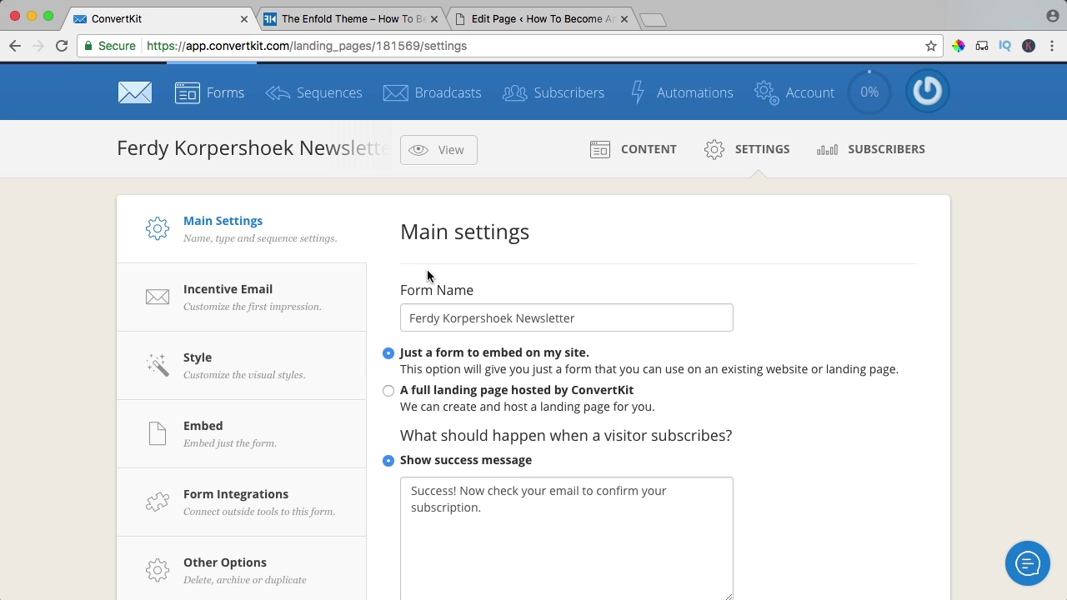
left_click(236, 362)
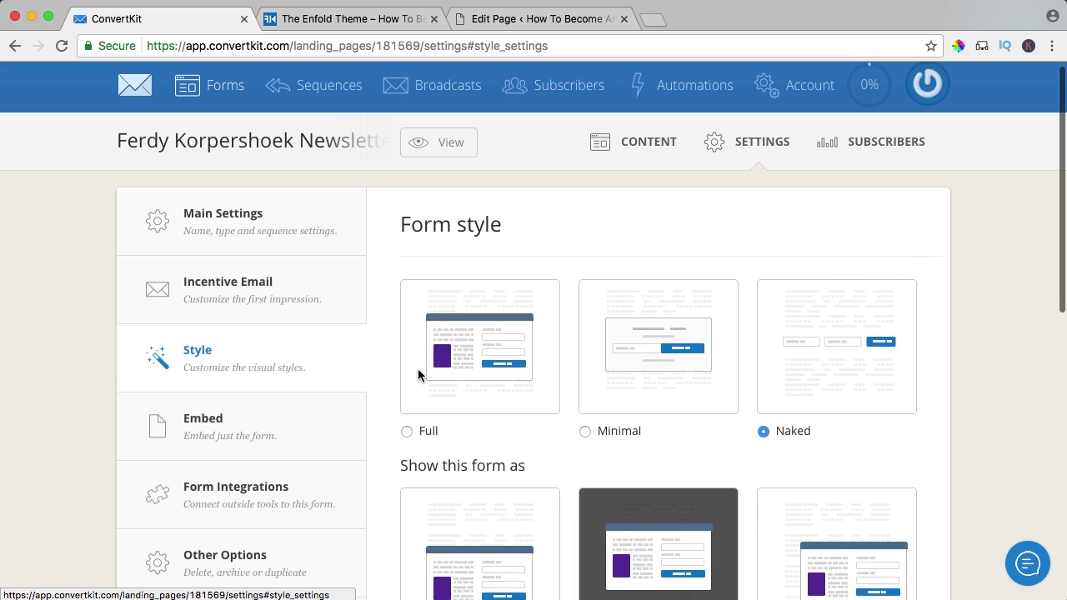
scroll(419, 375, "down", 10)
left_click(389, 313)
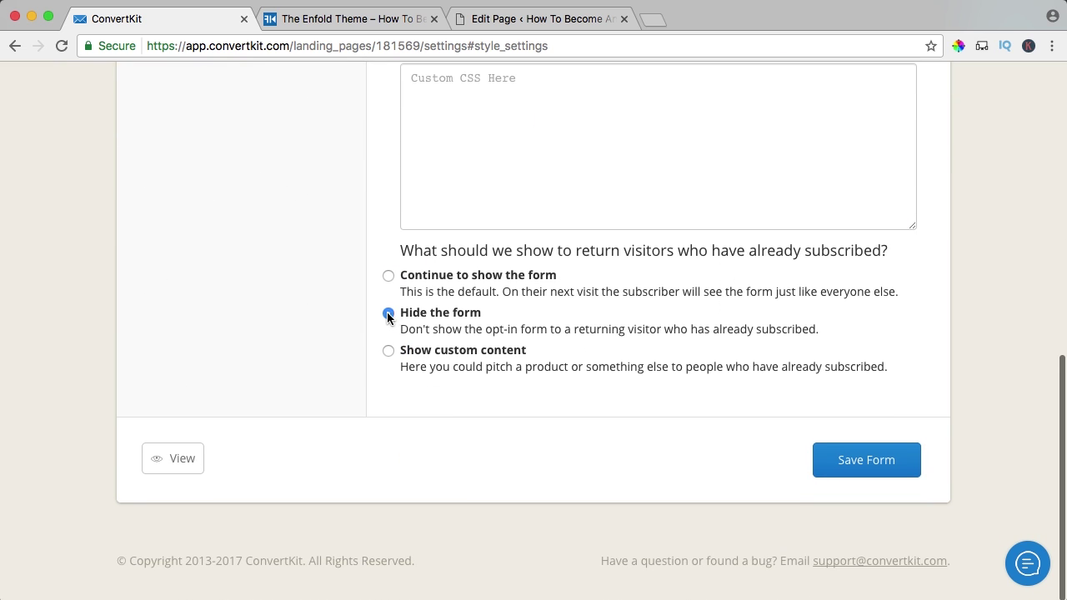
left_click(842, 469)
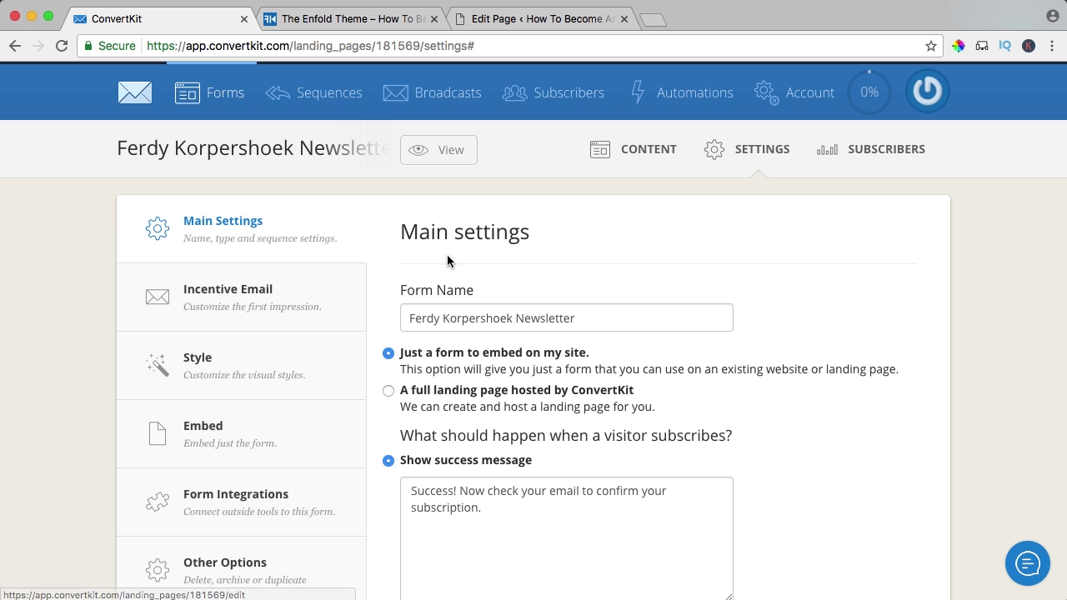
scroll(434, 246, "down", 2)
scroll(434, 245, "up", 2)
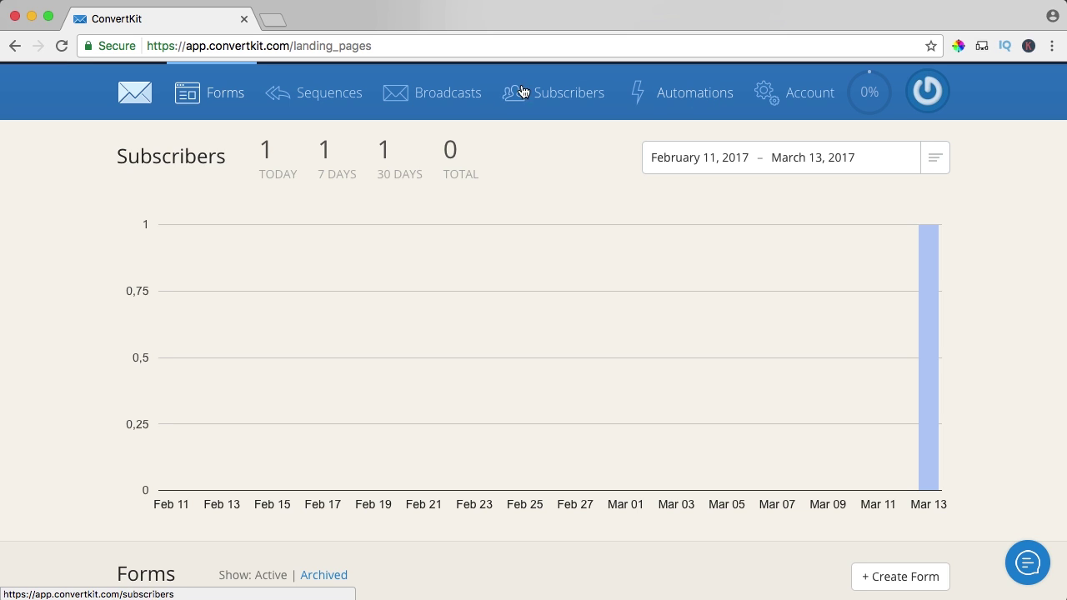
Step: Create an email sequence named with the site owner's full name followed by "E-Book", and look through its draft emails
left_click(315, 99)
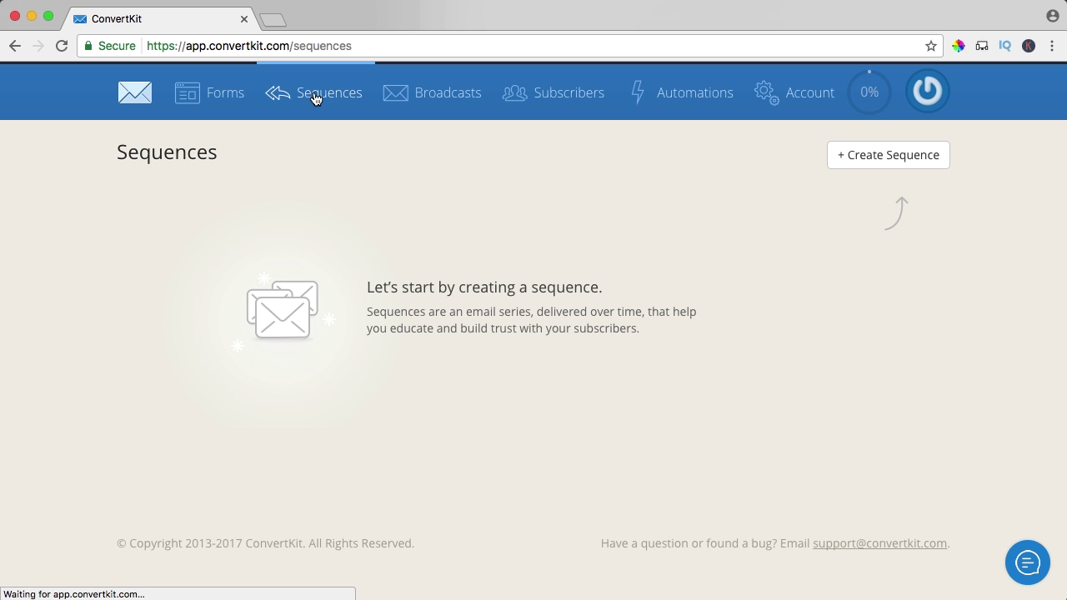
left_click_drag(414, 275, 672, 334)
left_click(679, 334)
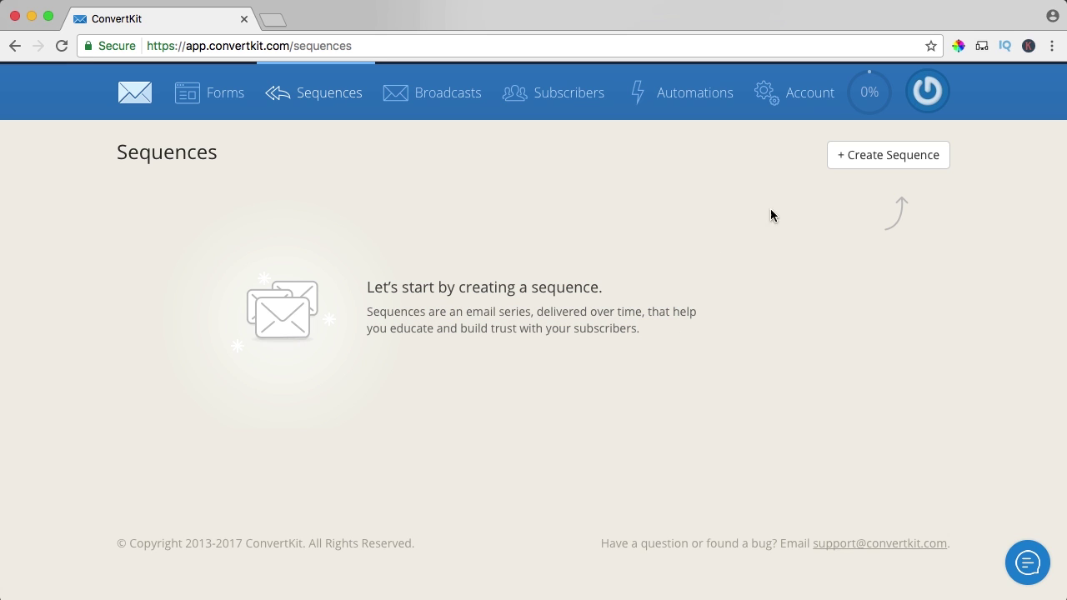
left_click(889, 158)
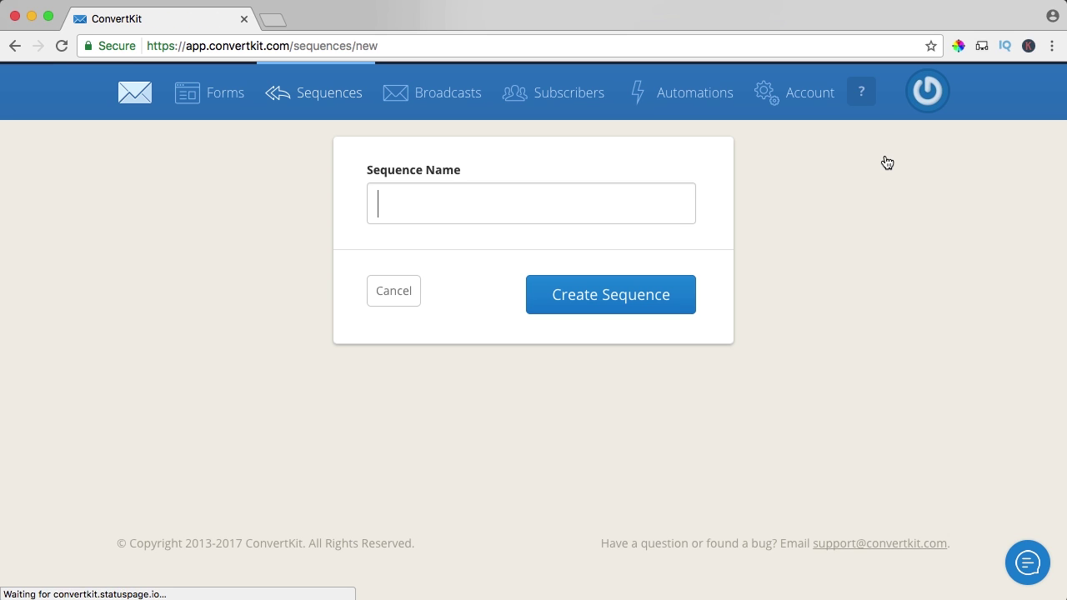
type("Ferdy K")
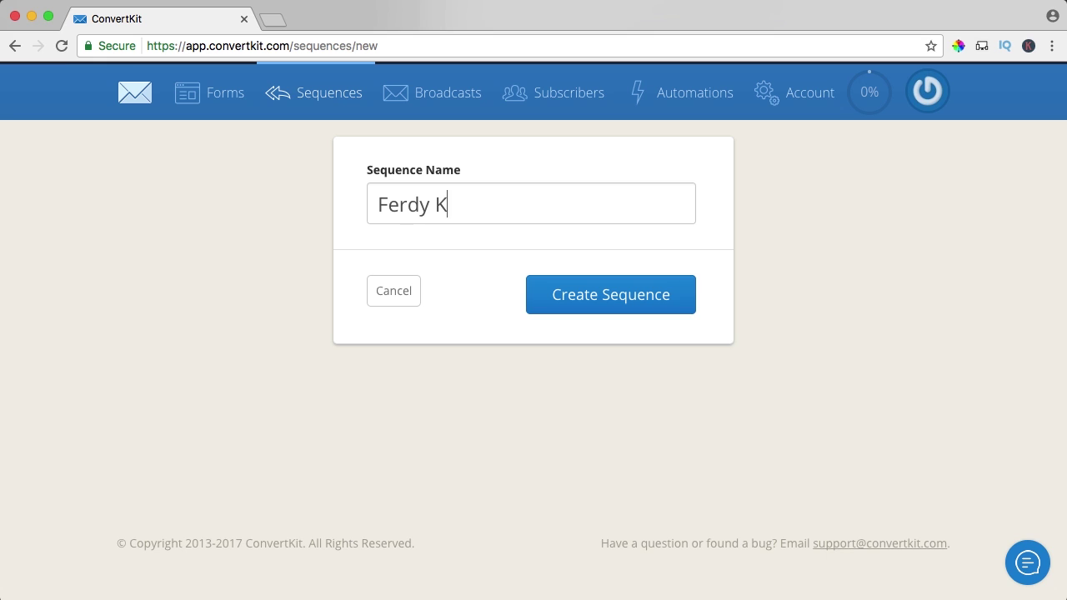
type("orpershoek E-Book")
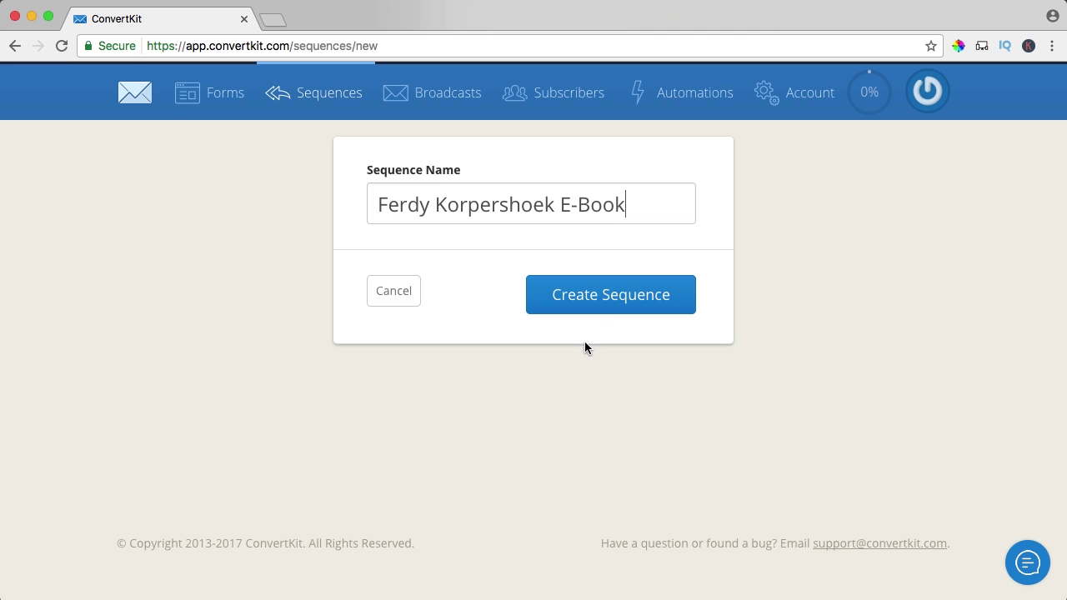
left_click(619, 301)
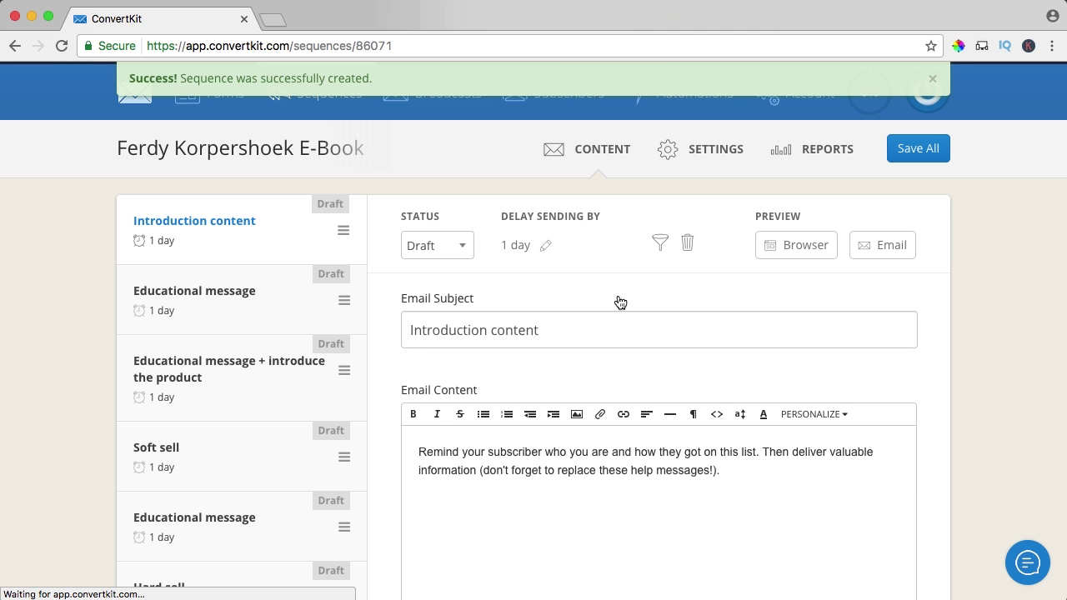
scroll(231, 295, "down", 5)
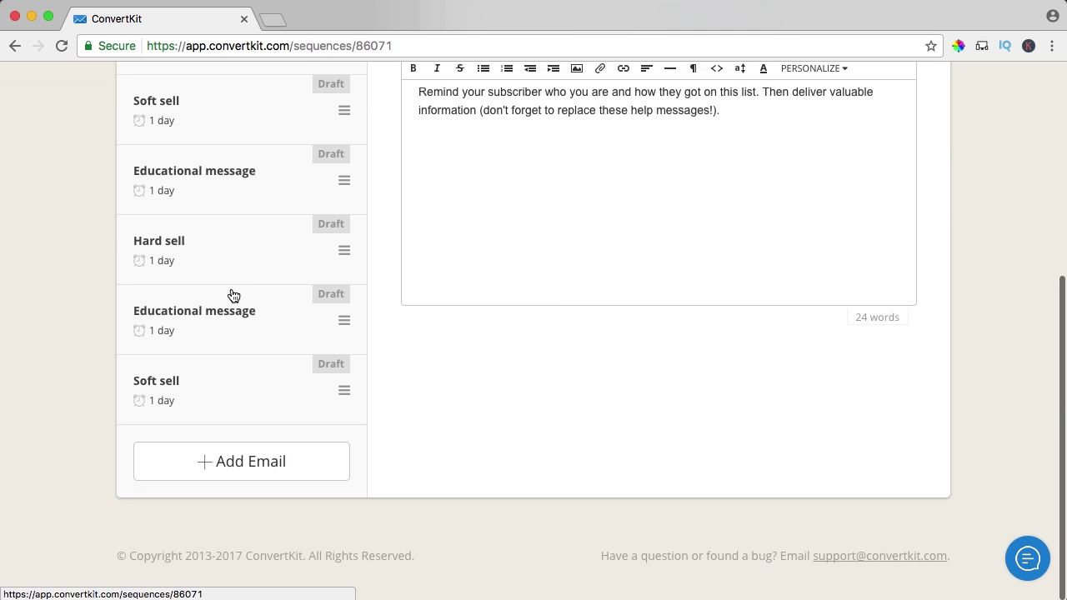
Step: Examine the subject and the placeholder help message of the introduction email in the sequence
scroll(231, 295, "up", 5)
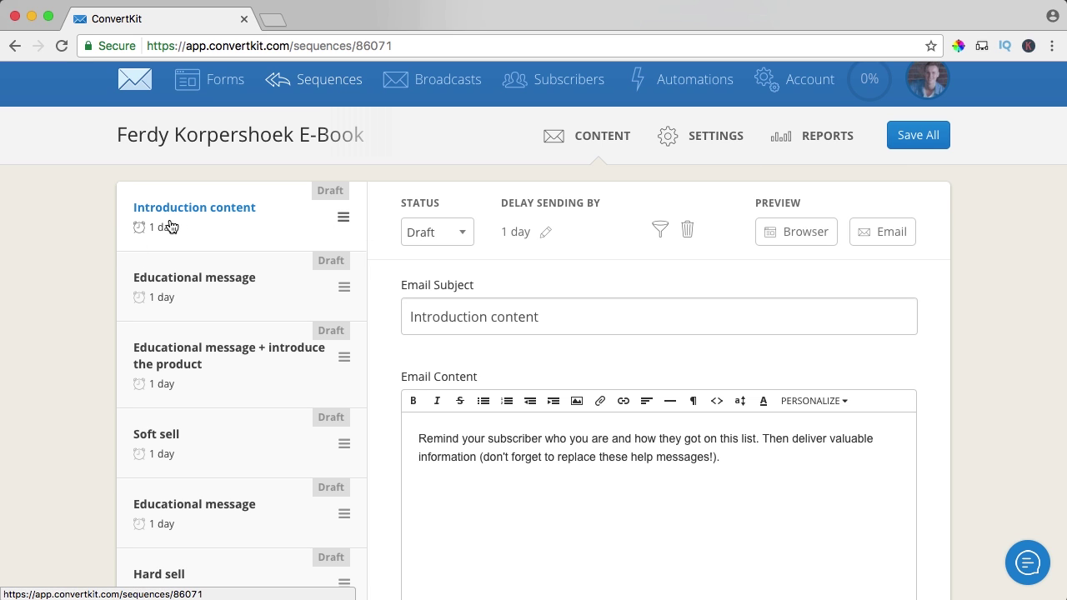
left_click_drag(539, 317, 407, 316)
left_click(505, 348)
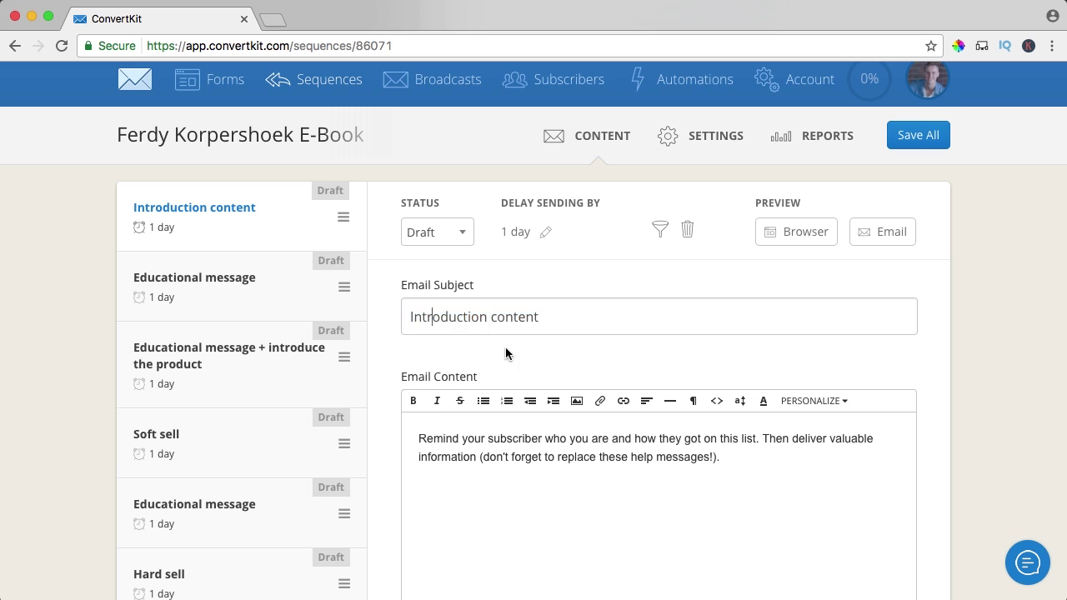
scroll(523, 361, "down", 3)
scroll(507, 329, "up", 1)
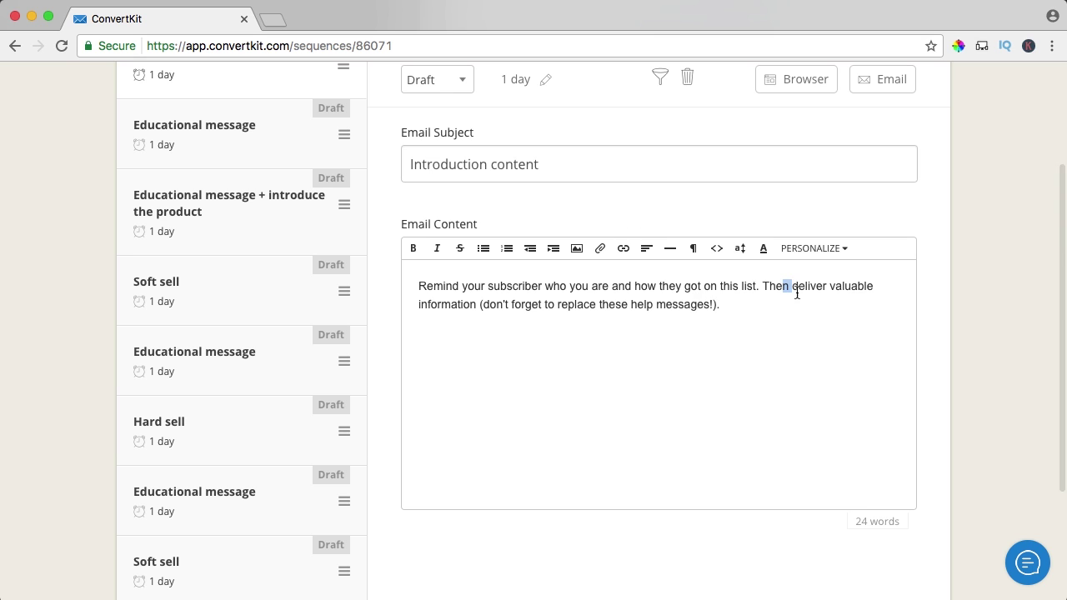
left_click_drag(784, 287, 828, 305)
left_click(490, 300)
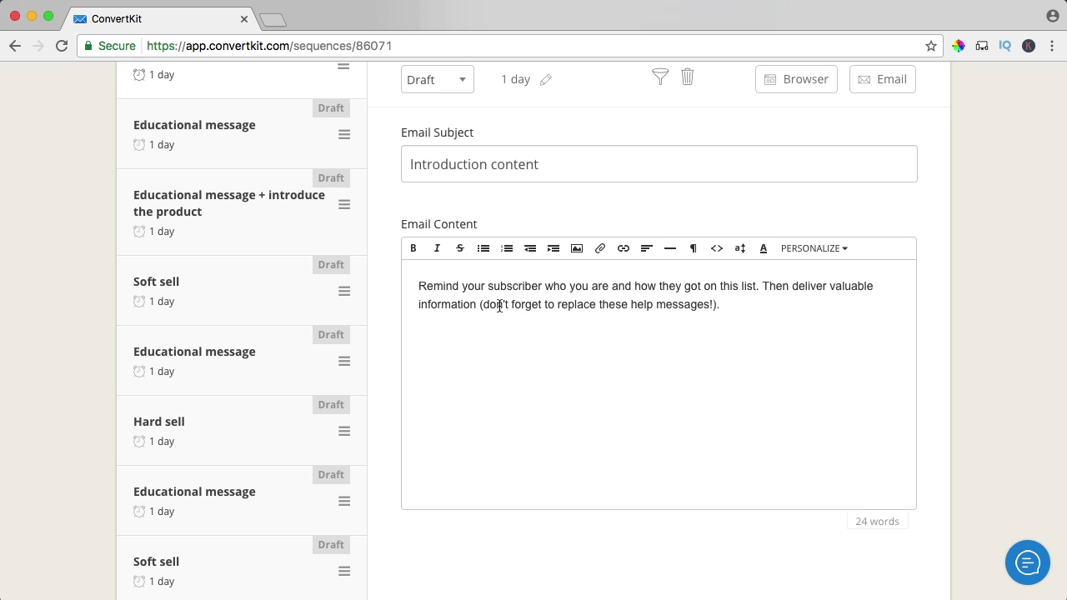
left_click_drag(500, 306, 405, 285)
left_click_drag(679, 397, 460, 286)
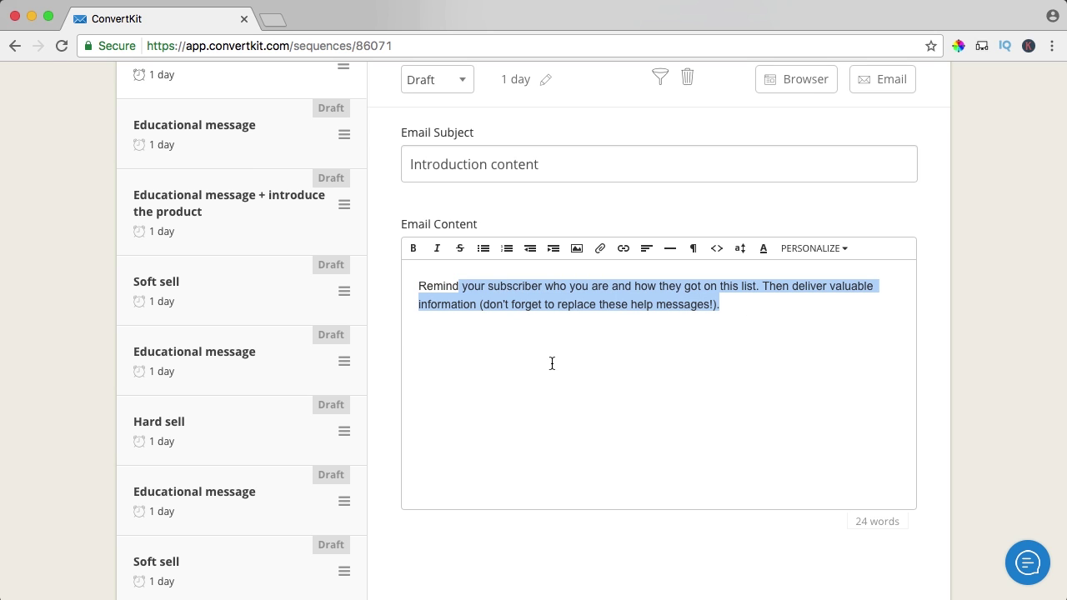
left_click(552, 363)
scroll(563, 367, "up", 3)
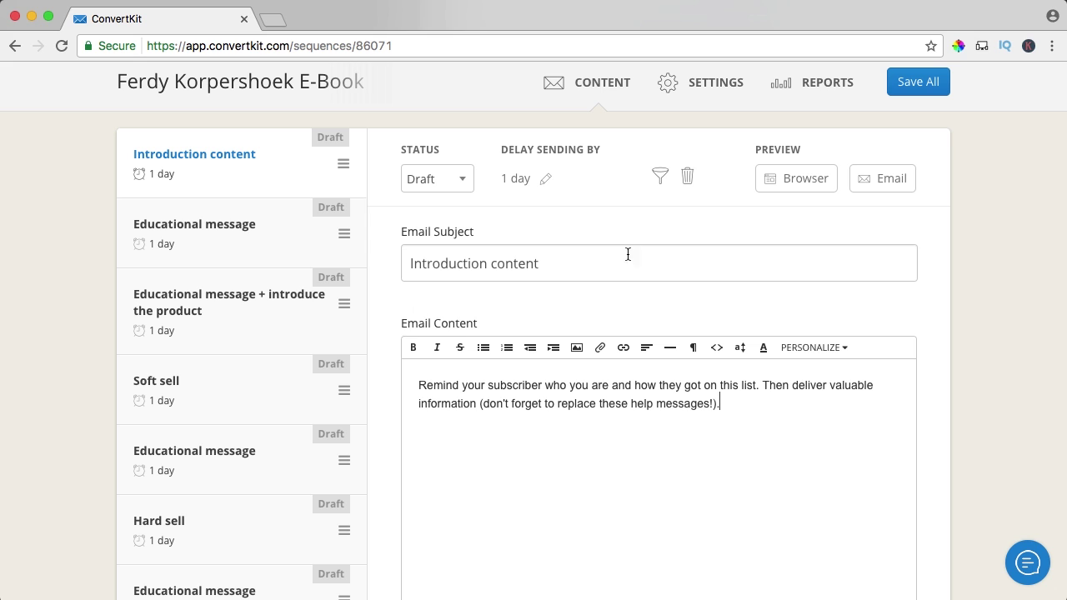
Step: Replace the introduction email's subject with "How's It going?"
triple_click(583, 262)
left_click(526, 263)
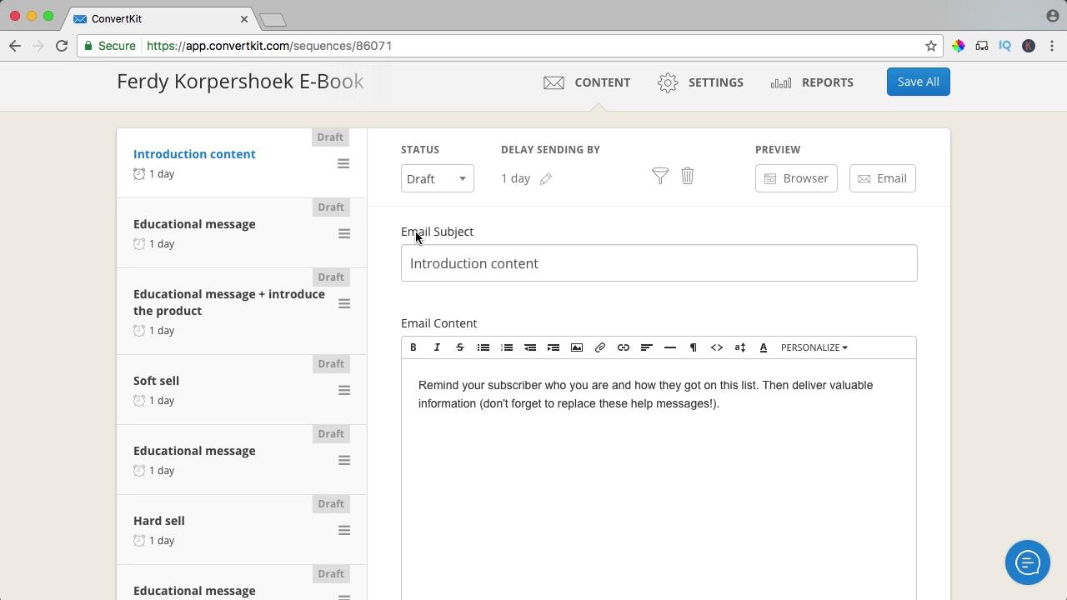
triple_click(568, 266)
type("How's it ")
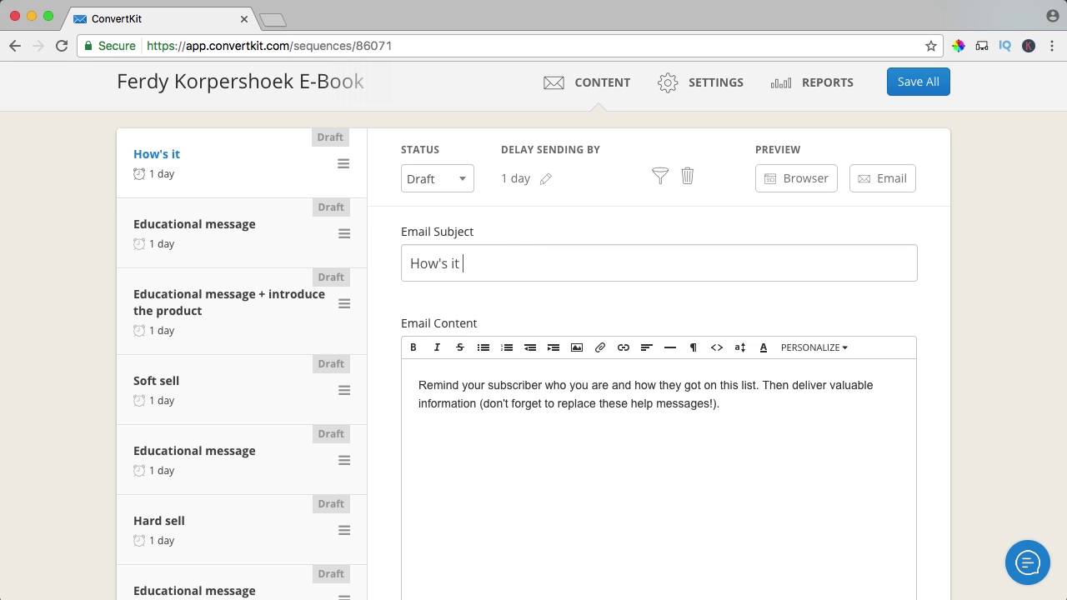
type("going?")
left_click(455, 264)
key("BackSpace")
type("I")
Step: Replace the placeholder email content with a "Hi" greeting followed by the subscriber's name personalization field
key("super+a")
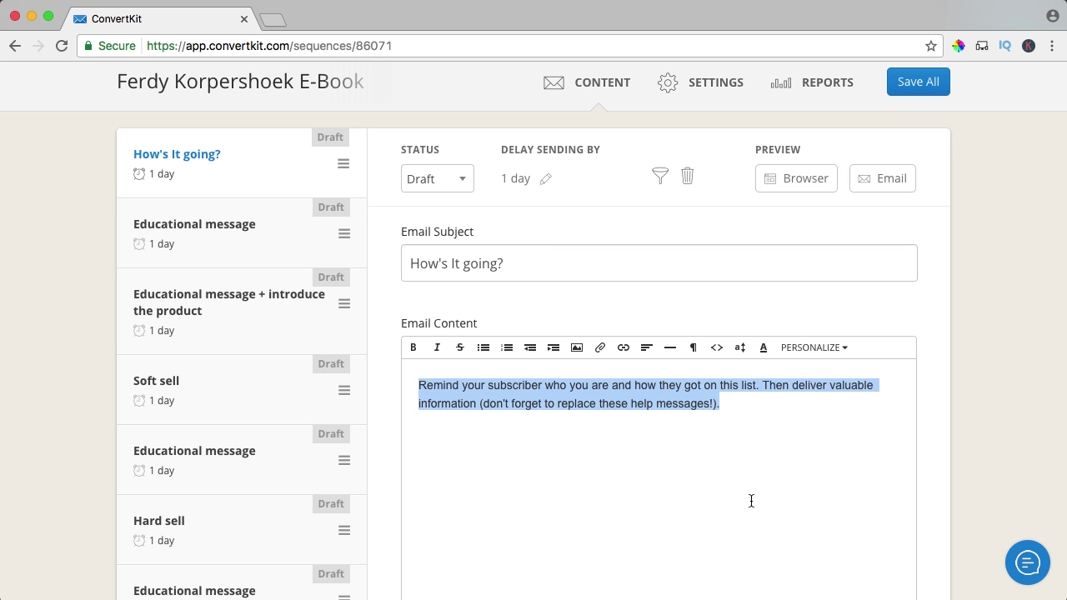
type("Hi there,")
key("shift+alt+Left")
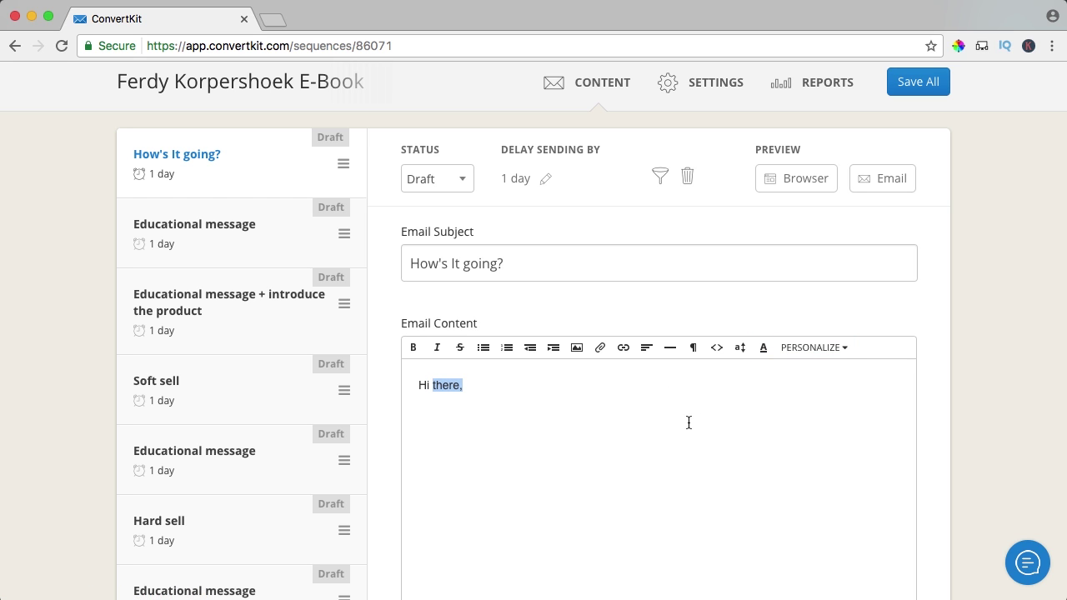
key("BackSpace")
left_click(810, 348)
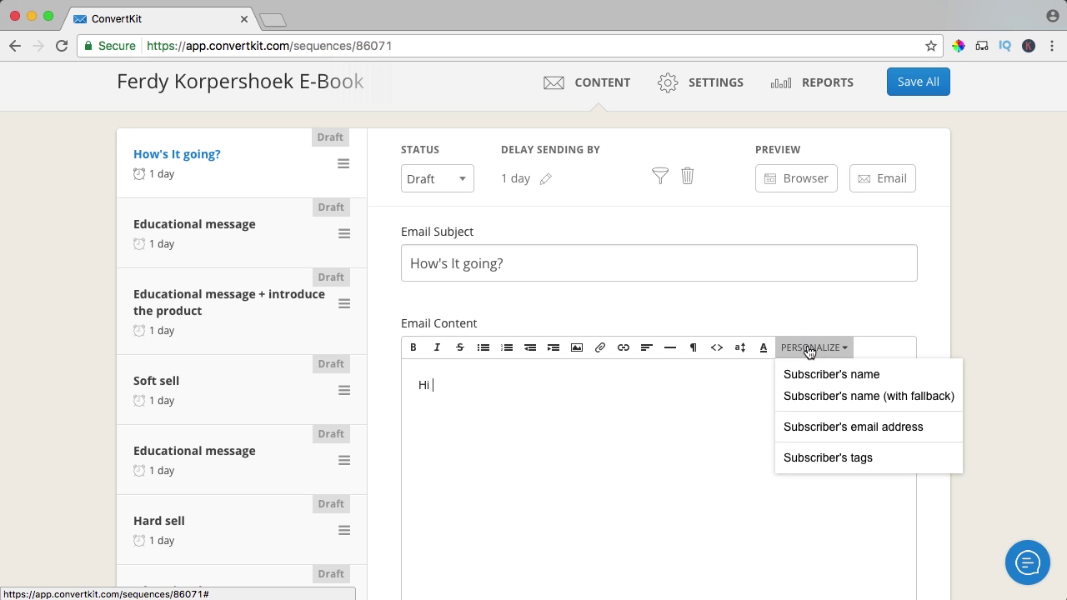
left_click(810, 375)
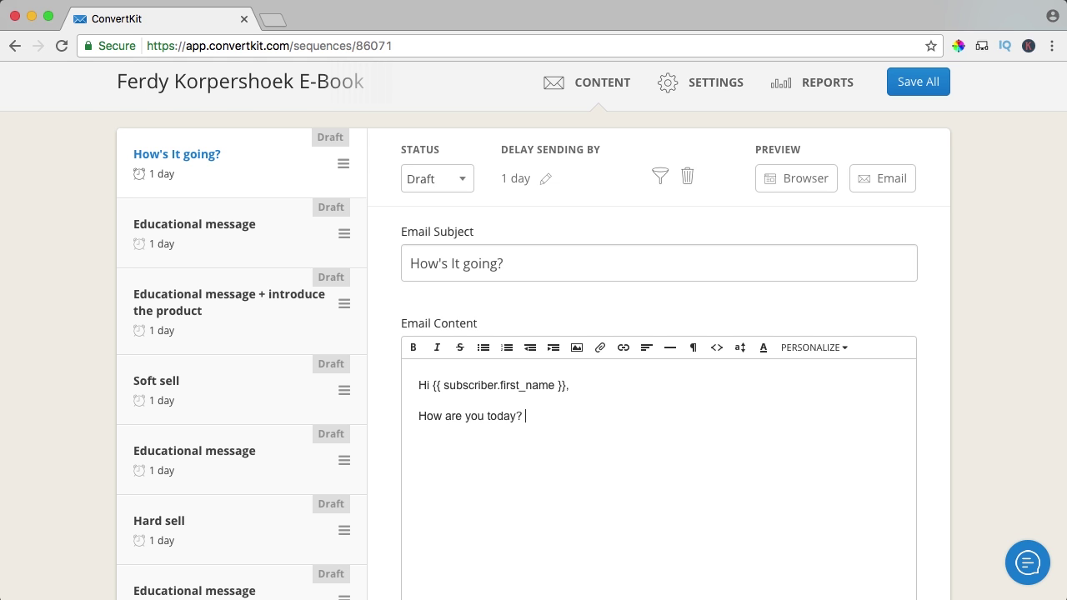
Step: Write body paragraphs about the free E-Book, persevering and making a plan, ending with the line "'How to Become An Online Entrepreneur' full video course!"
type("ay you signed up for the free E-Book 'How To Become An Online Entrepreneur'. Have you opened it already?")
key("Return")
type("I see that a lot of people are willing to create a course and make money online but that they fail in persevering. That is why I want to help you! In chapter 1 of the E-book I give you advise on how to make a plan and stick to that plan. Are you willing to make a plan and create more freedom for the future {{ subscriber.first_name }}? Than make a plan!")
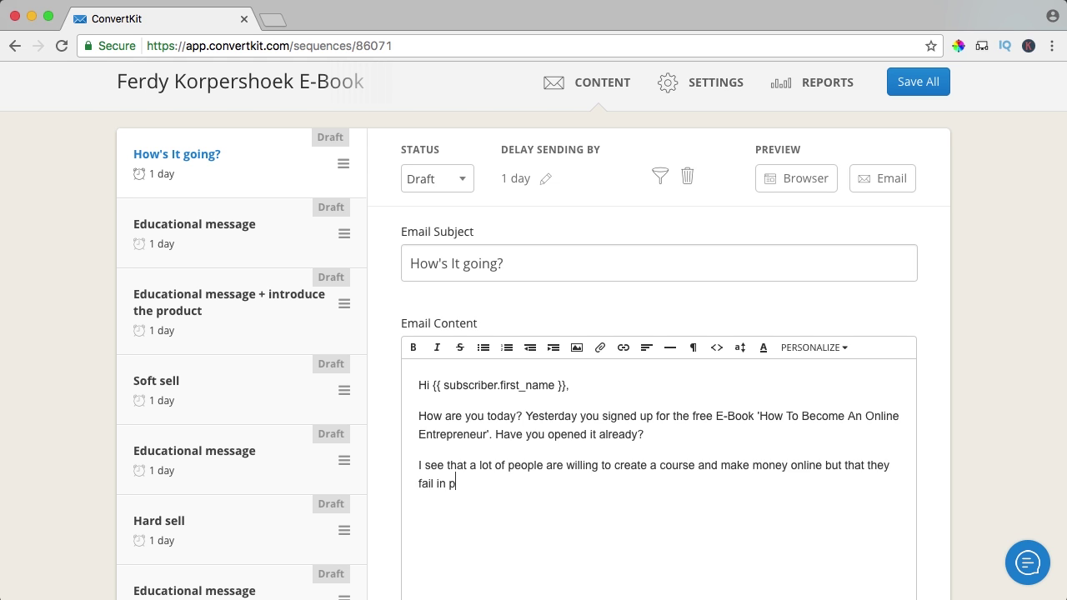
key("Return")
type("Would you like to see how I create my plan and look over my shoulder as I write it? Then maybe you would be interested in this course!")
key("Return")
type("\"")
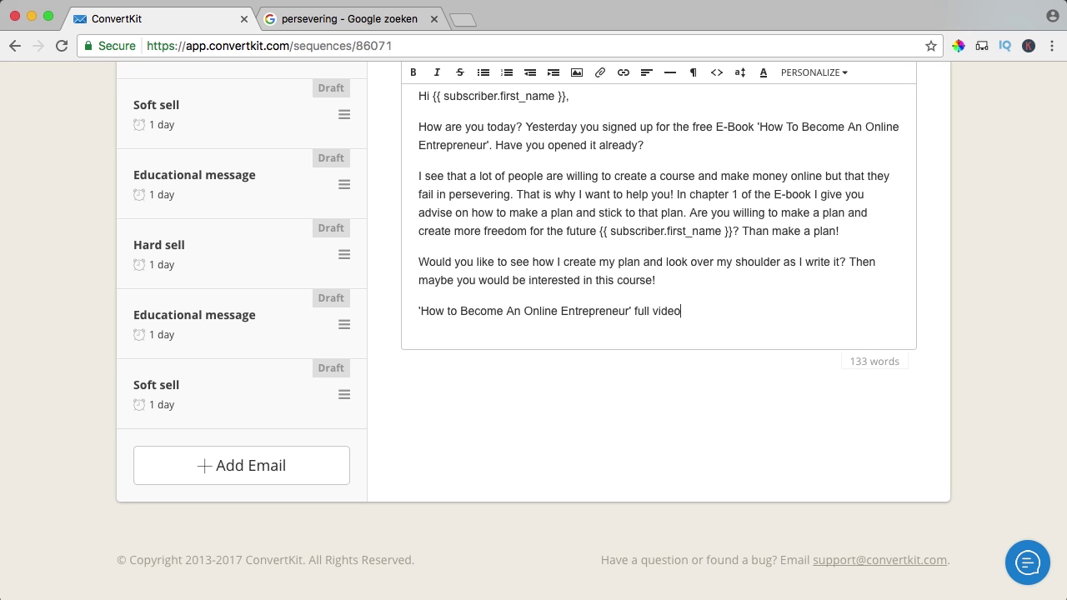
Step: Link the full video course line to the copied ClickBank checkout URL, set to open in a new tab
scroll(722, 386, "up", 2)
left_click_drag(722, 386, 422, 386)
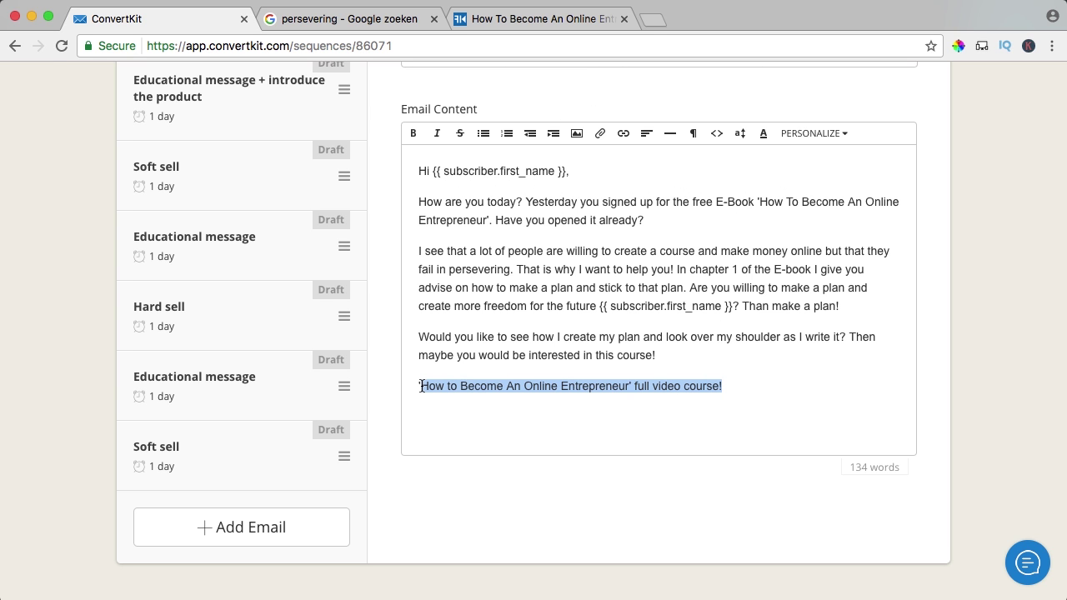
left_click(623, 134)
left_click(652, 161)
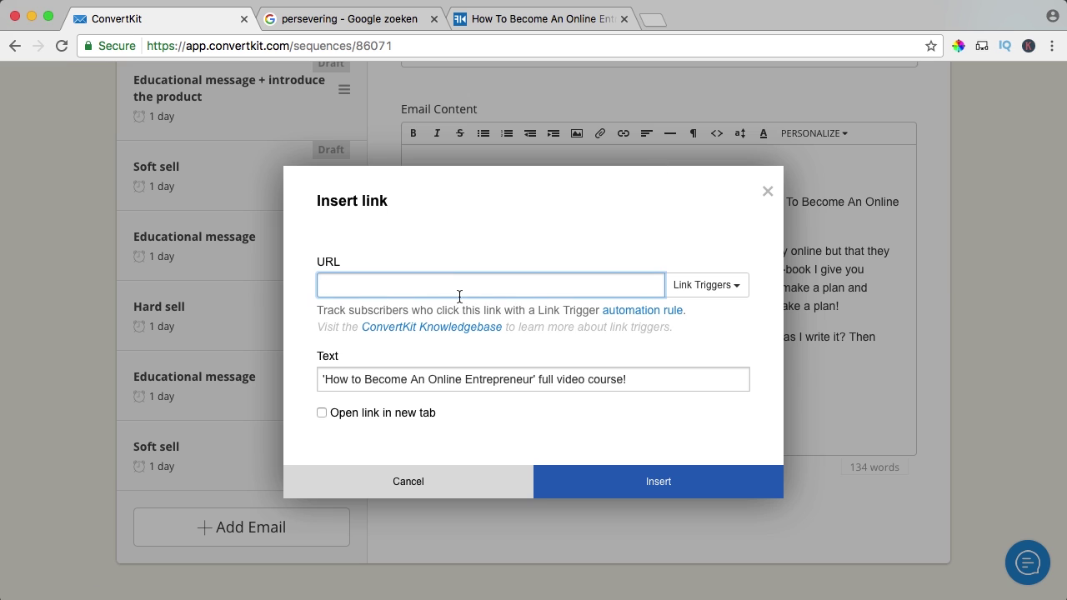
key("super+v")
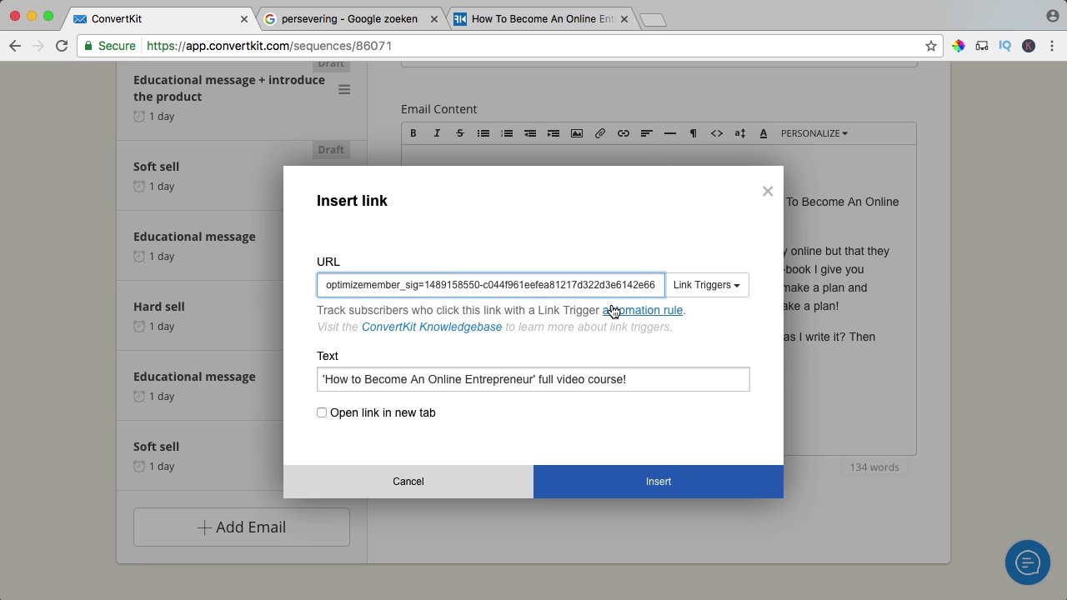
left_click(714, 286)
left_click(706, 238)
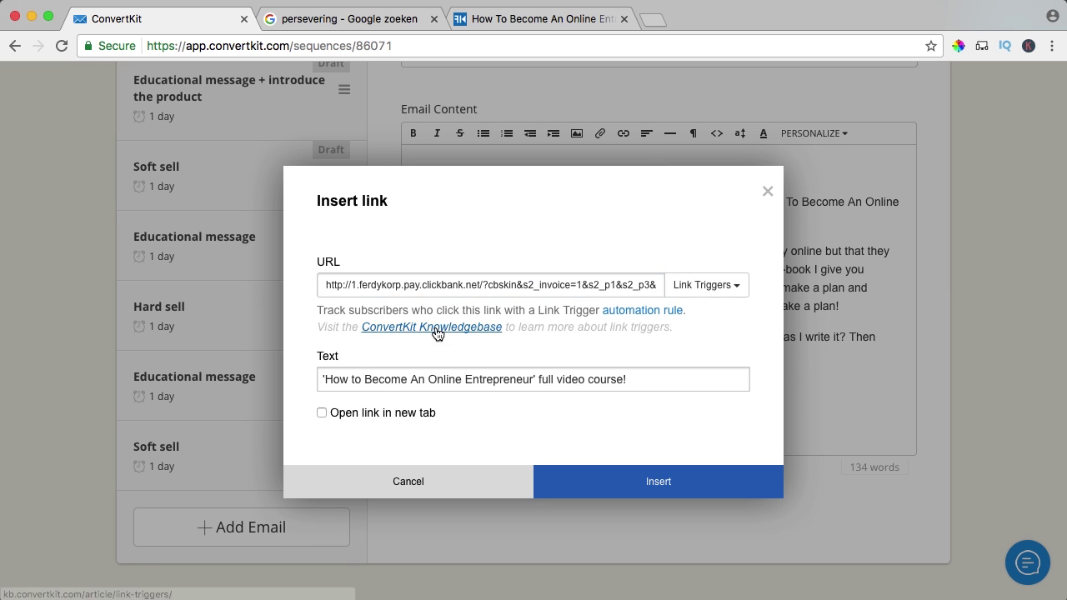
left_click(322, 415)
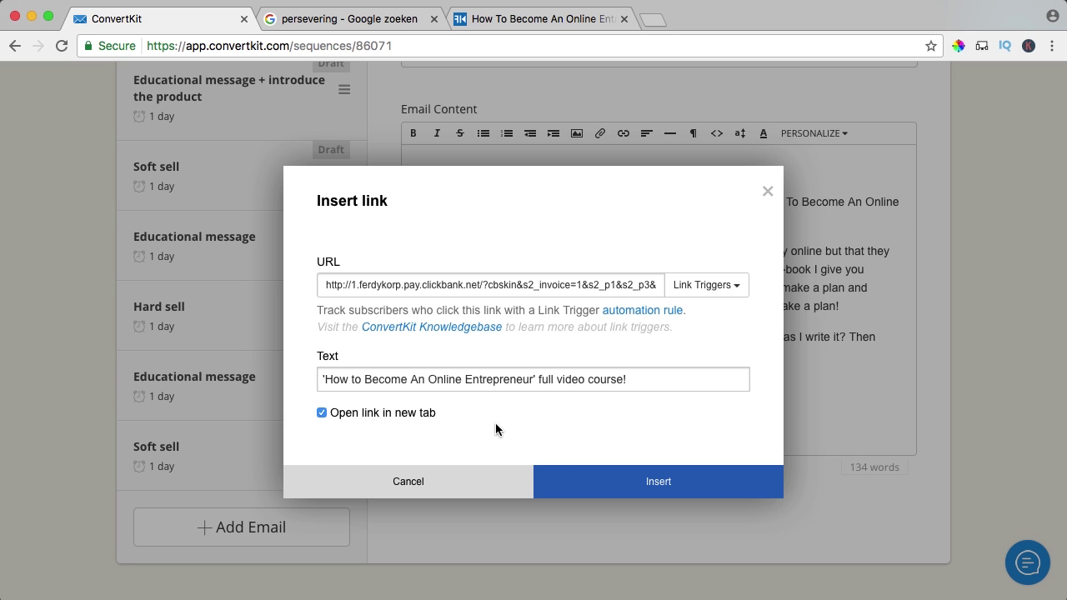
left_click(624, 476)
left_click(646, 430)
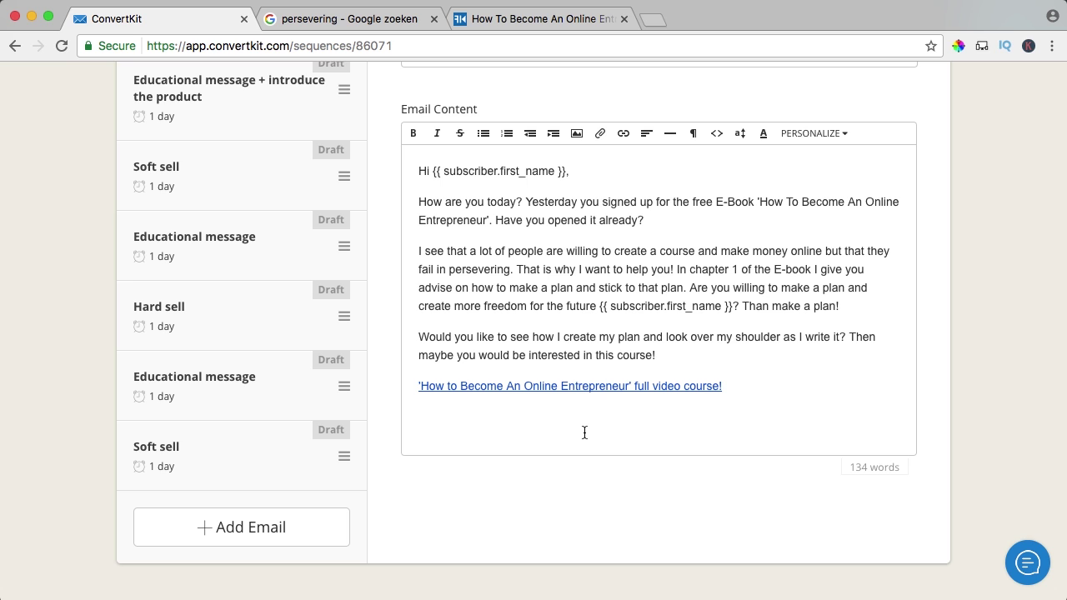
Step: Add closing paragraphs about the step-by-step course and taking action, then sign off with "Kind regards," and the site owner's full name
type("In this course I will show you step by step how to create an online course. Even when you don't even have a plan or a subject you know of that you can use.")
key("Return")
type("It is up to you to take action and start living the life that you want to live!")
key("Return")
type("Have great! We'll talk later!")
key("Return")
type("Kin")
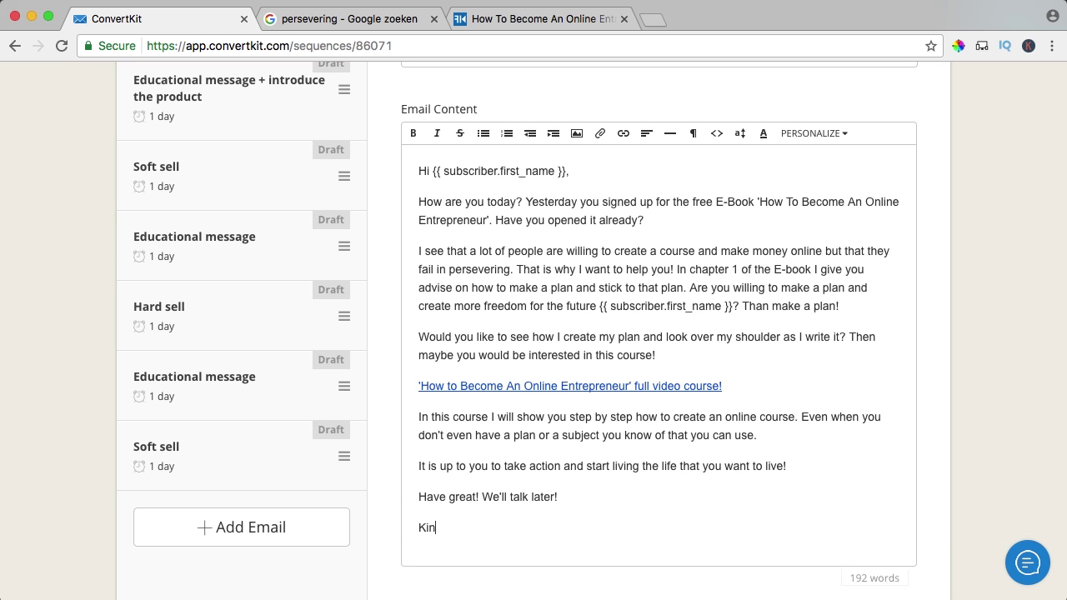
type("d regards,")
key("Return")
type("Ferdy Korpershoek")
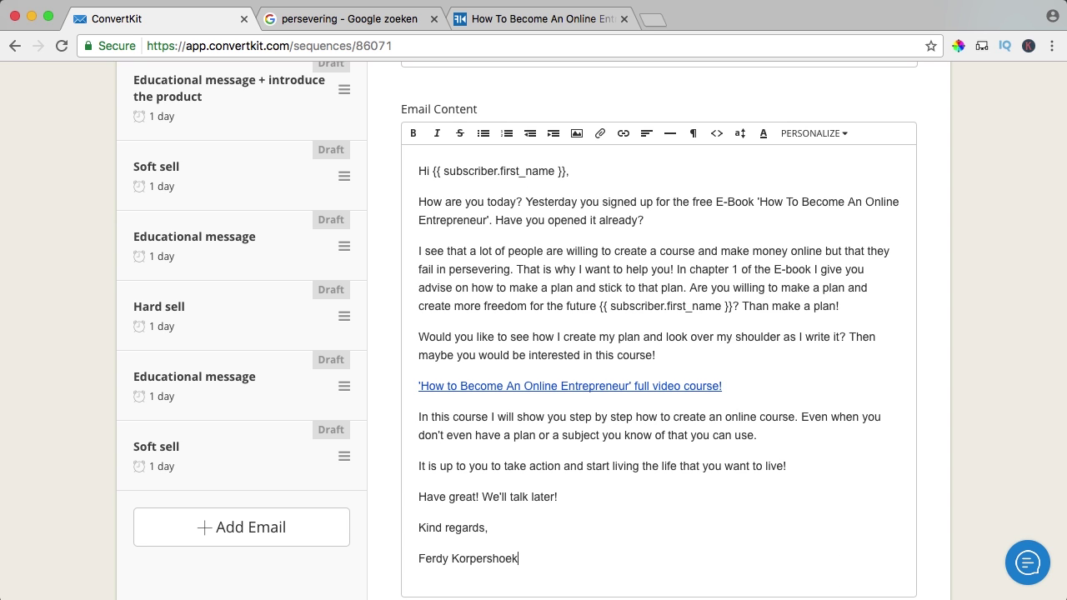
Step: Save all emails in the sequence and preview the "How's It going?" email in the browser
scroll(780, 317, "down", 3)
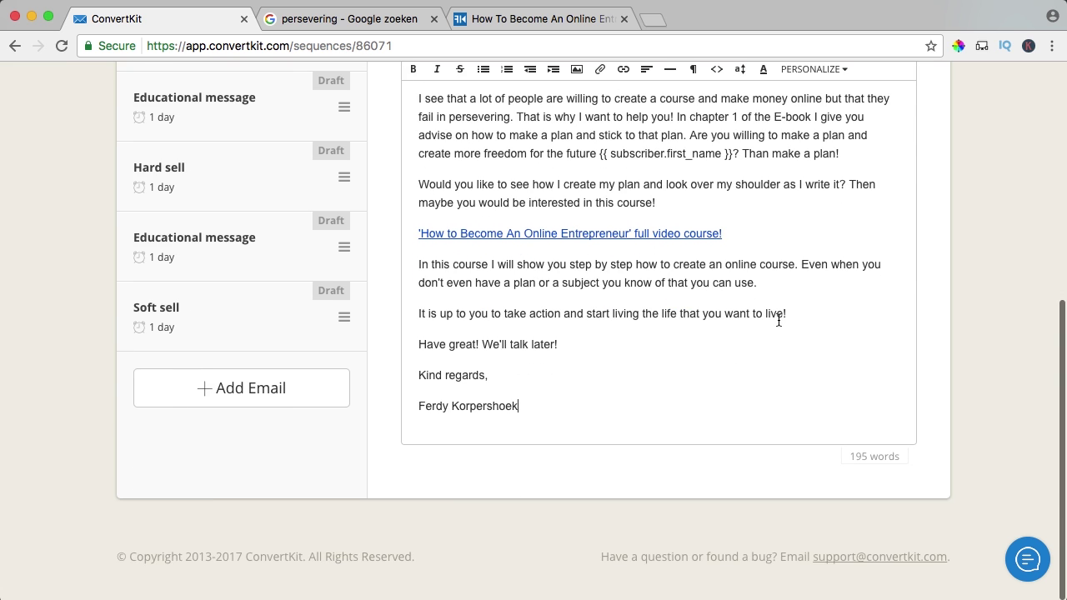
scroll(777, 319, "up", 8)
left_click(916, 149)
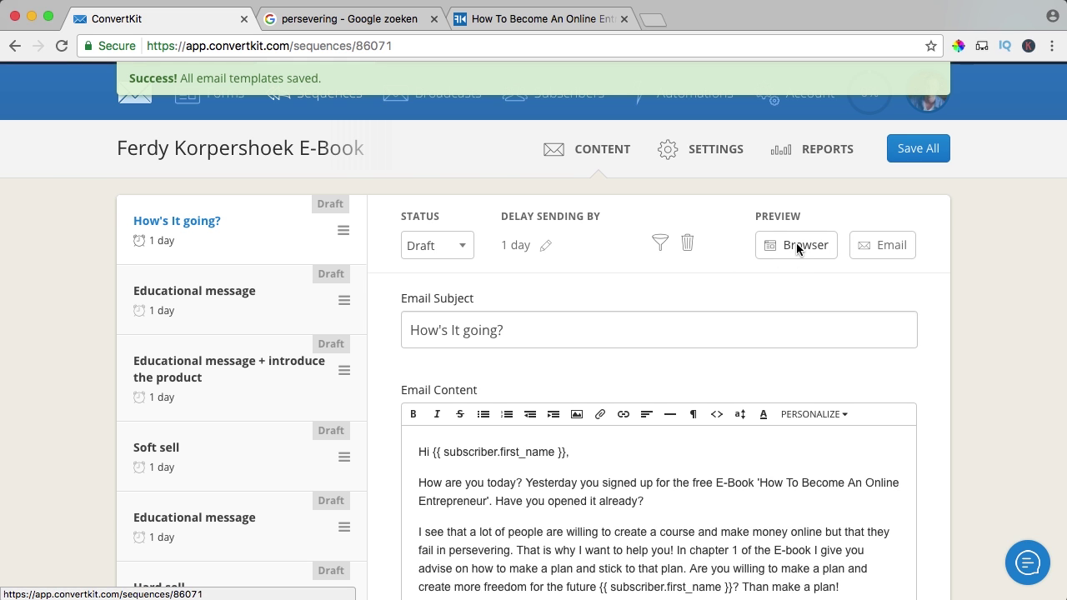
left_click(798, 245)
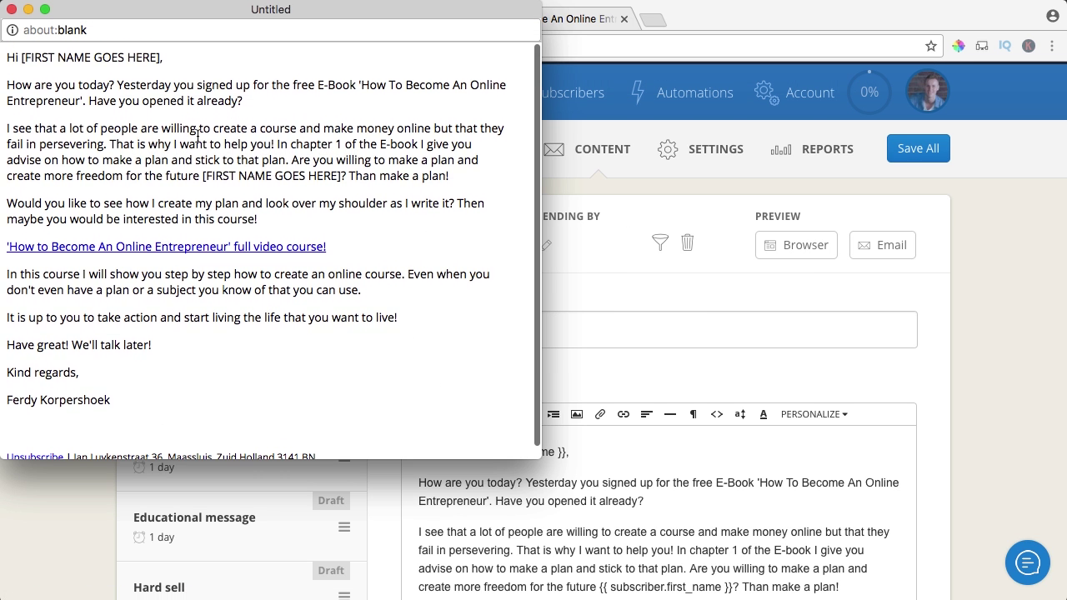
left_click(12, 10)
Step: Send a preview of the email to the site owner's address and open the received message in Roundcube webmail
left_click(904, 253)
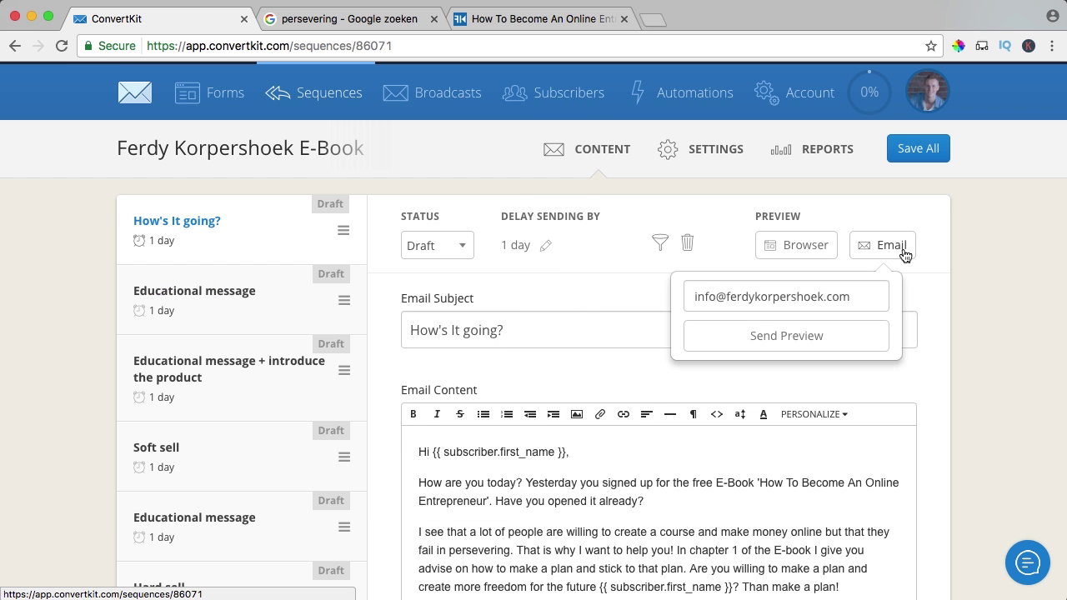
left_click(782, 340)
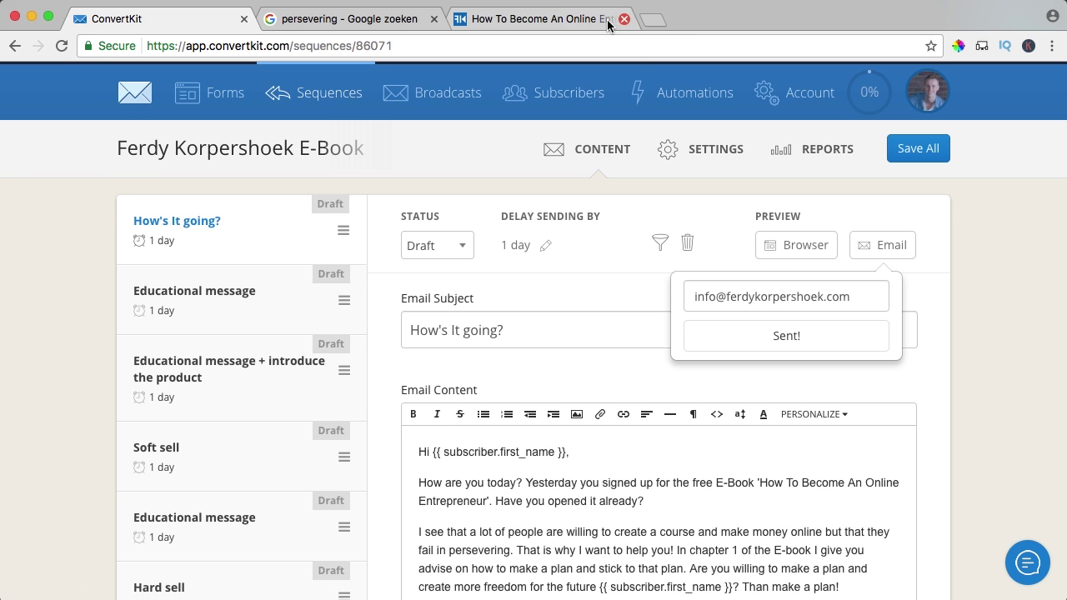
left_click(657, 26)
type("fer")
key("Down")
key("Return")
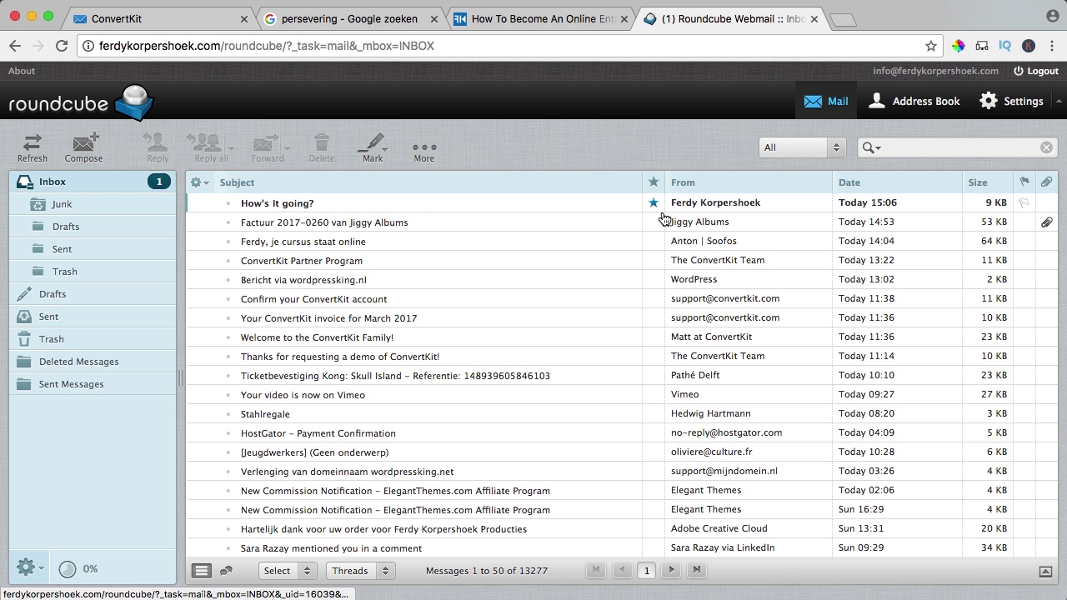
double_click(267, 205)
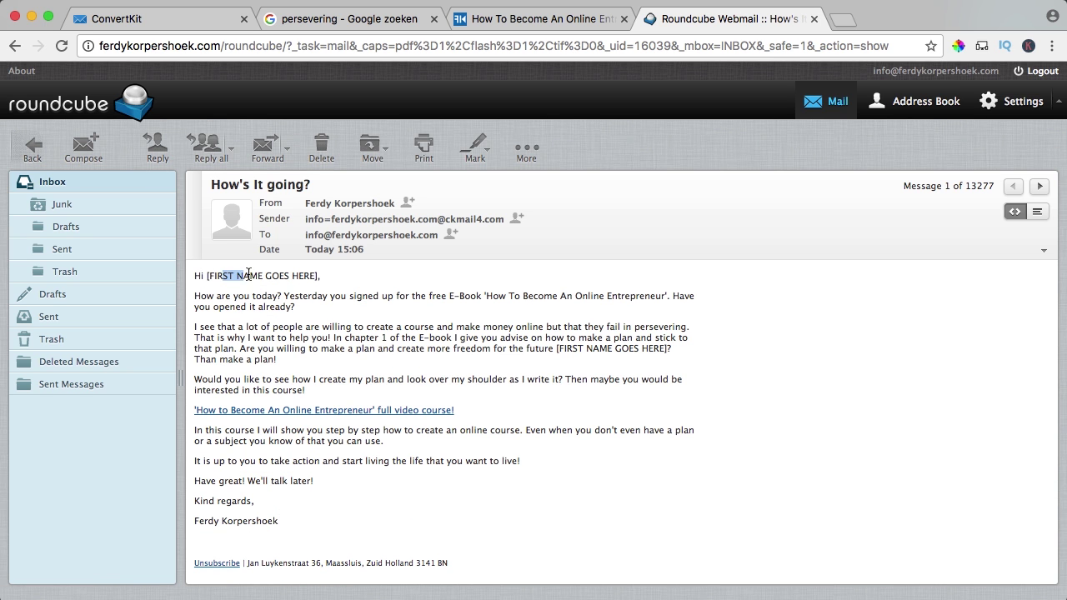
Step: Review the received preview's first-name placeholders, body text, course link, and footer with the unsubscribe link and postal address
left_click_drag(249, 275, 300, 276)
left_click(300, 276)
scroll(259, 284, "down", 1)
left_click_drag(226, 286, 236, 283)
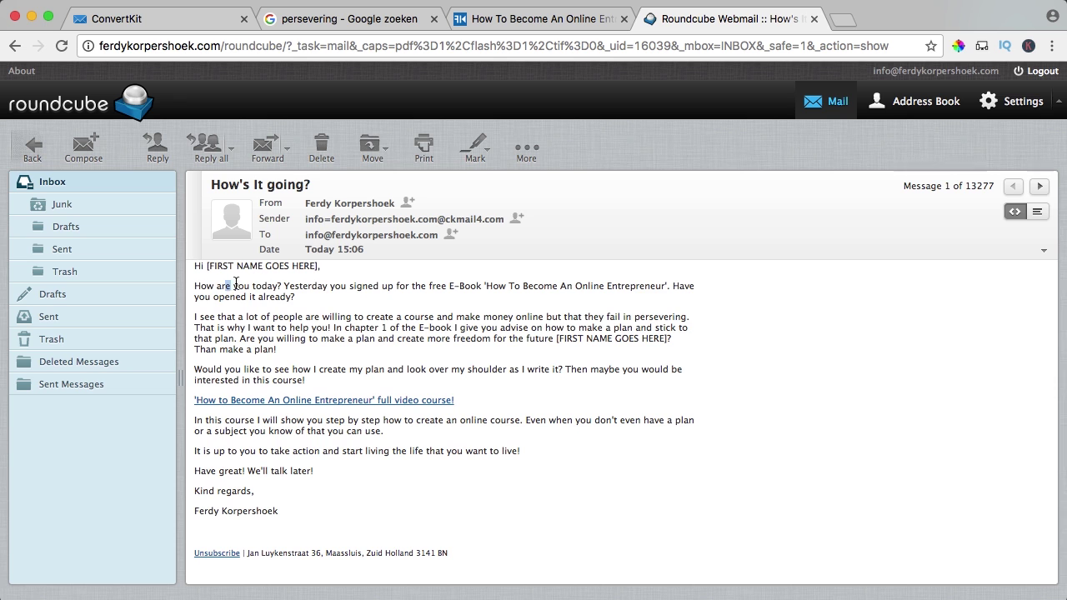
left_click(314, 286)
scroll(316, 287, "down", 1)
scroll(281, 323, "down", 1)
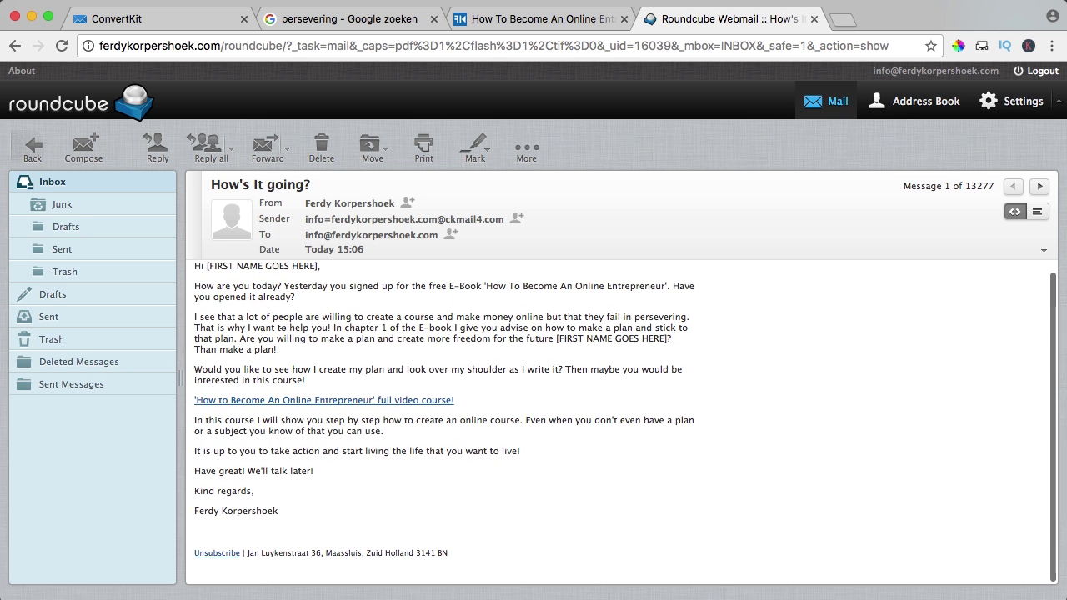
left_click_drag(281, 324, 315, 472)
left_click(582, 497)
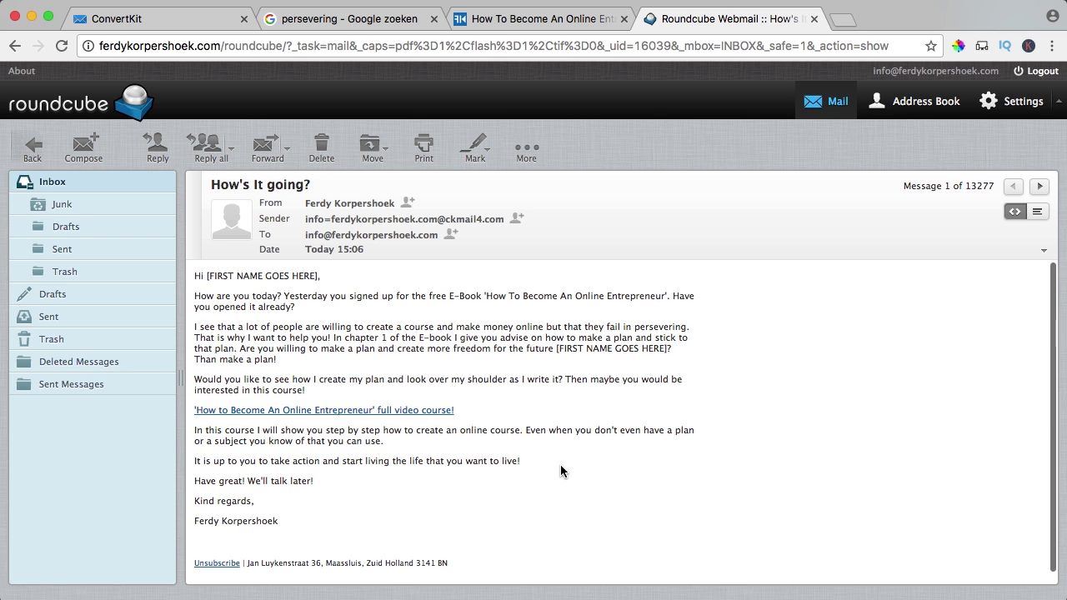
left_click_drag(265, 556, 402, 569)
left_click(479, 525)
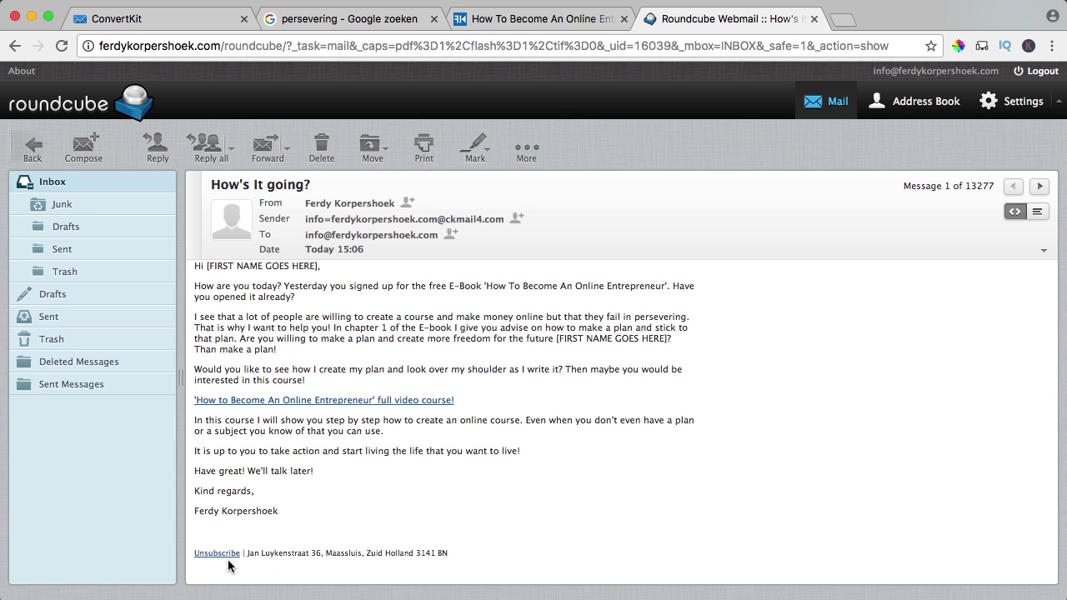
scroll(417, 488, "up", 1)
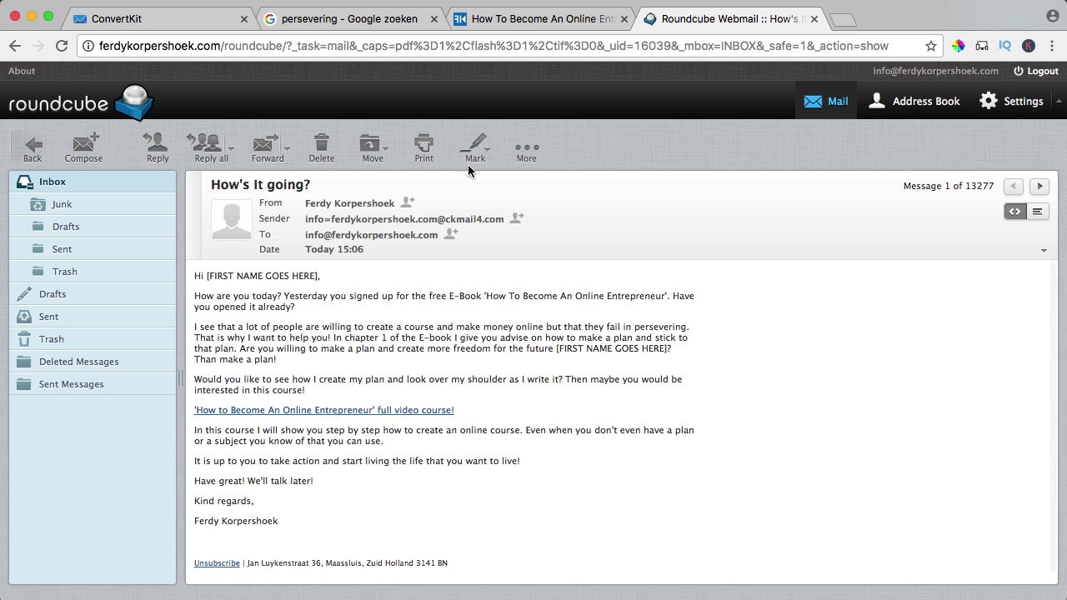
Step: Add several blank lines below the signature of the "How's It going?" email and save all emails in the sequence
left_click(534, 19)
key("ctrl+1")
scroll(567, 417, "down", 2)
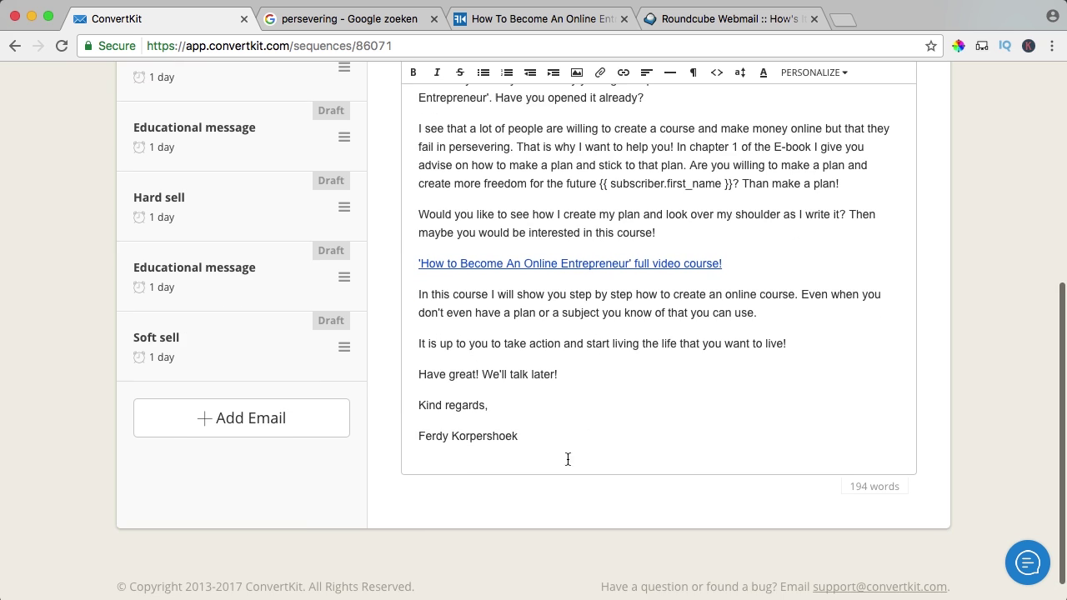
mouse_move(556, 435)
left_mouse_down()
mouse_move(442, 431)
mouse_move(591, 431)
left_mouse_up()
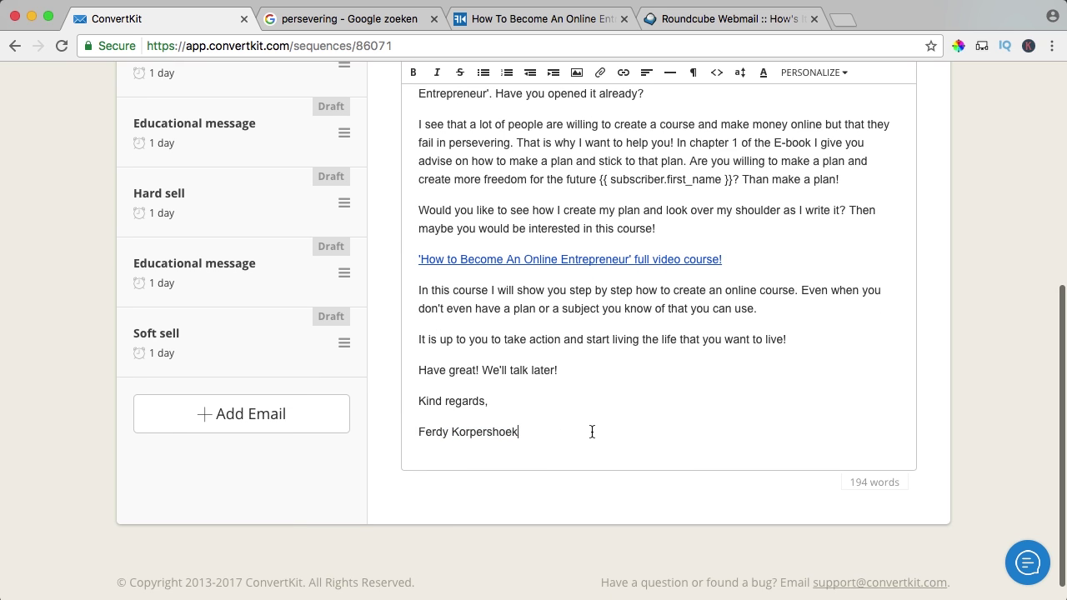
key("Return")
key("Return")
key("Return")
scroll(684, 412, "down", 5)
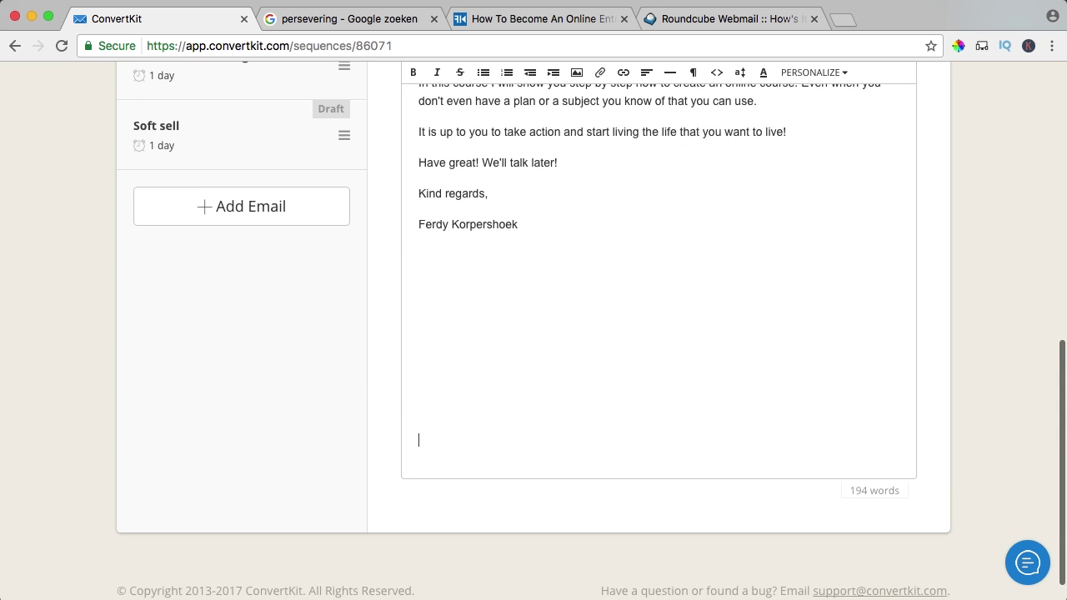
scroll(684, 412, "up", 15)
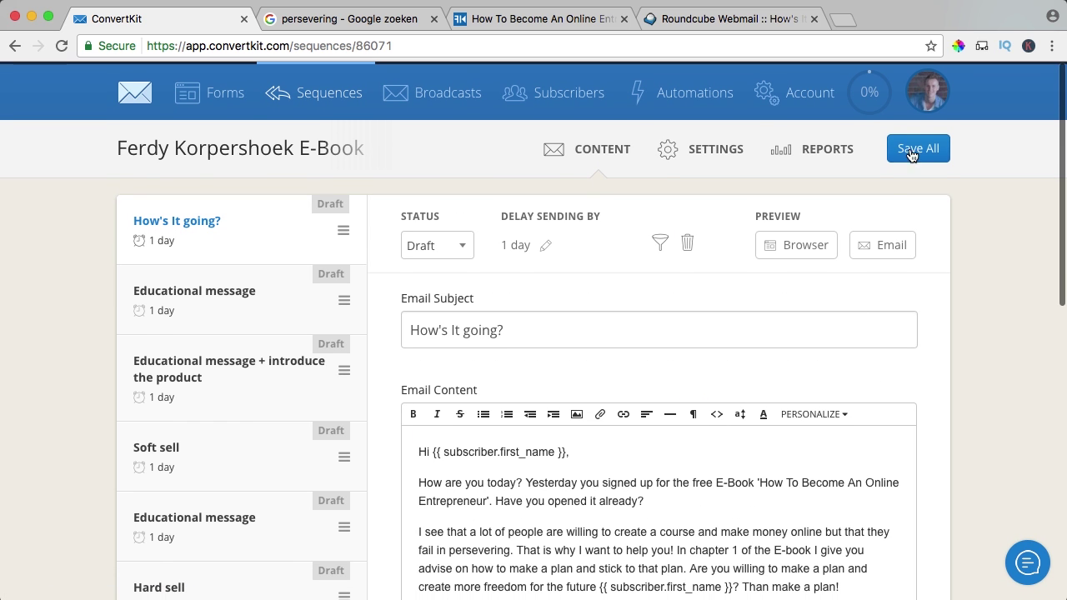
left_click(909, 148)
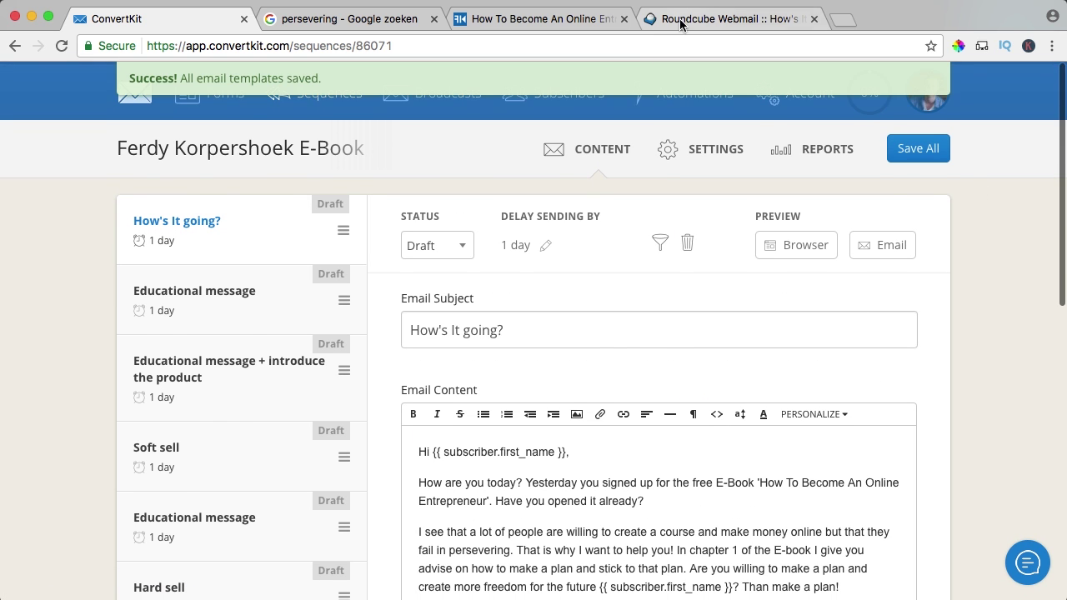
Step: Review the received preview message in Roundcube, checking its footer with the unsubscribe link, the chapter 1 paragraph and the sign-off
left_click(717, 18)
left_click_drag(194, 556, 545, 554)
left_click(487, 449)
scroll(487, 445, "up", 1)
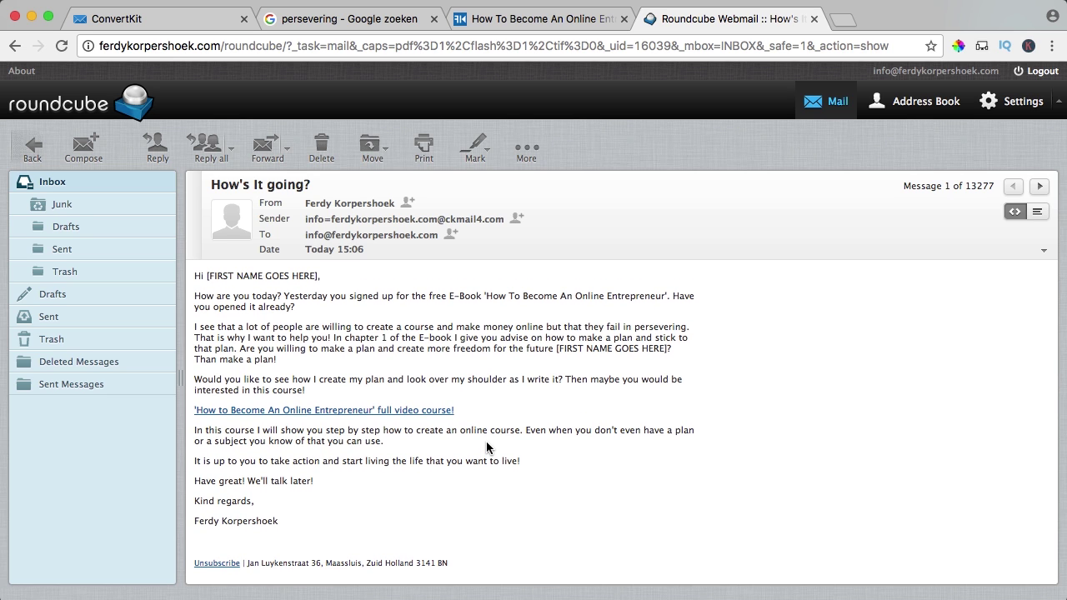
left_click_drag(696, 360, 409, 337)
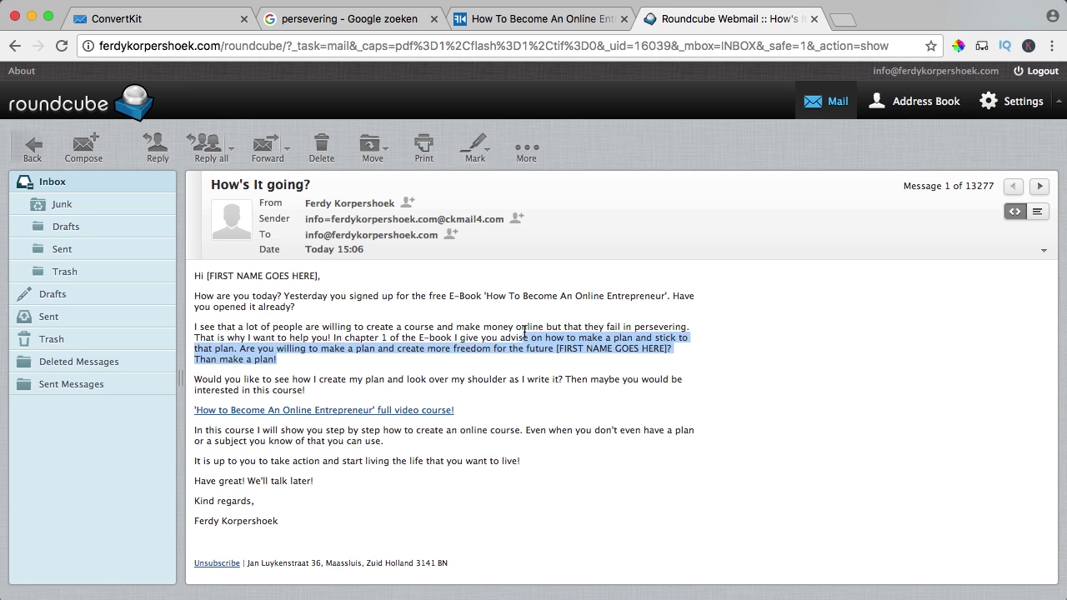
left_click_drag(194, 327, 389, 327)
left_click(299, 360)
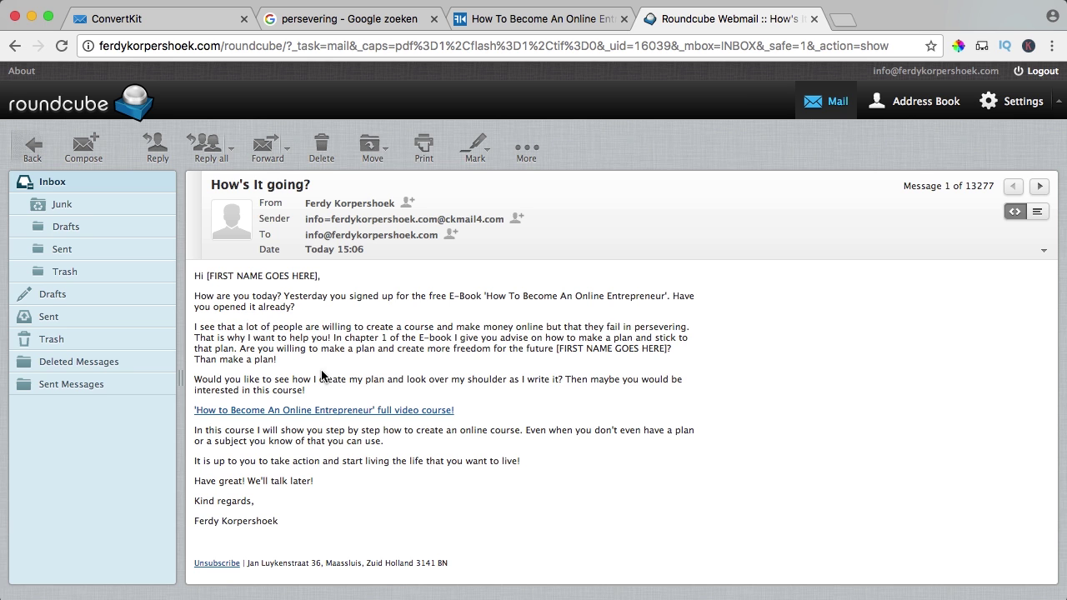
left_click_drag(352, 552, 210, 481)
left_click(498, 19)
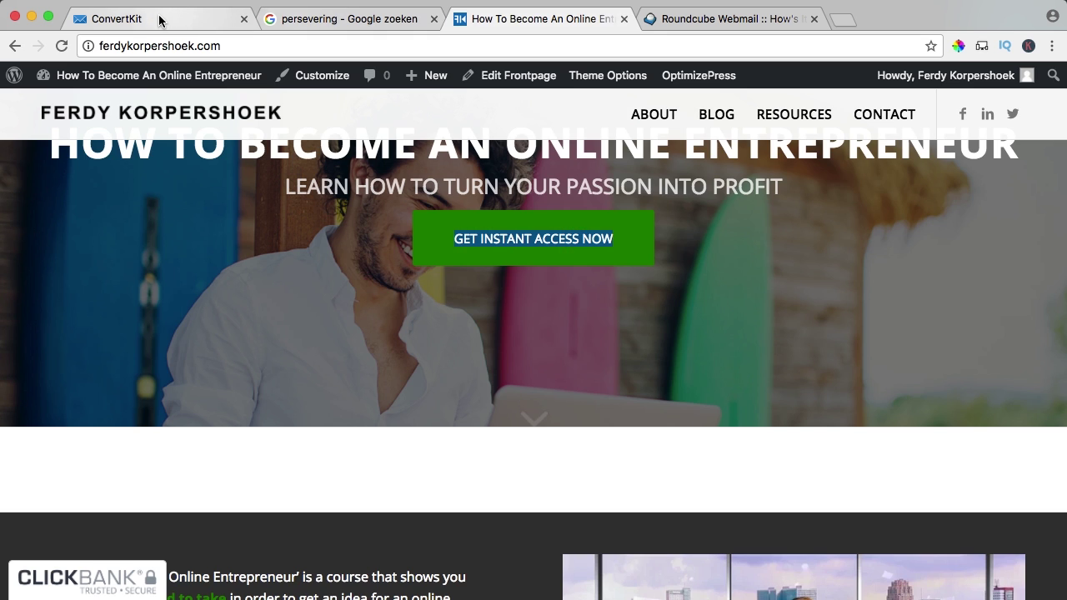
Step: Return to ConvertKit, select the first "Educational message" email and view its send-delay unit options, keeping Day
left_click(160, 18)
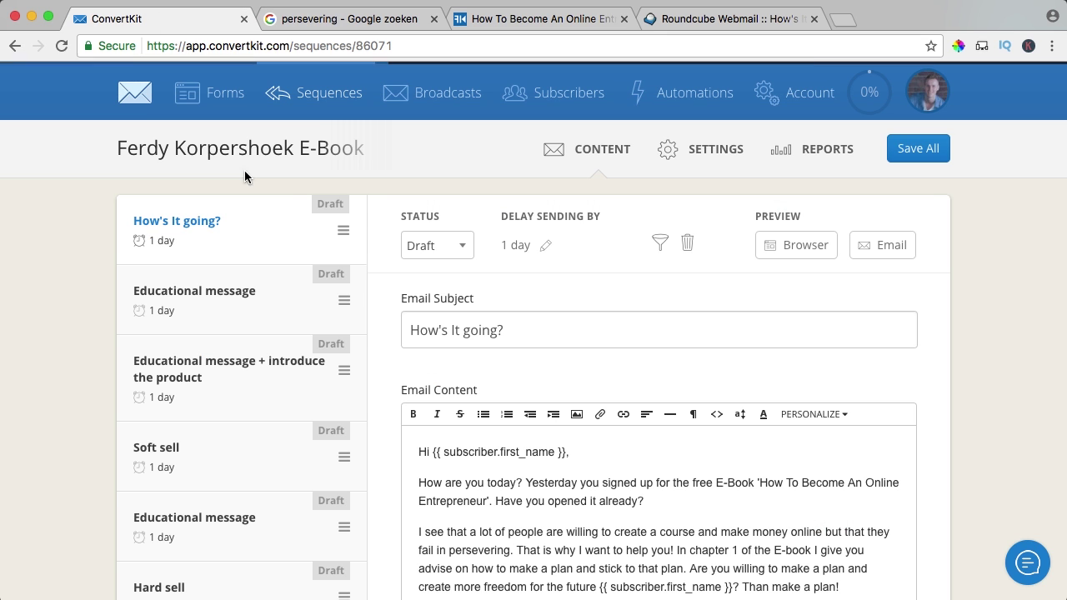
left_click(172, 302)
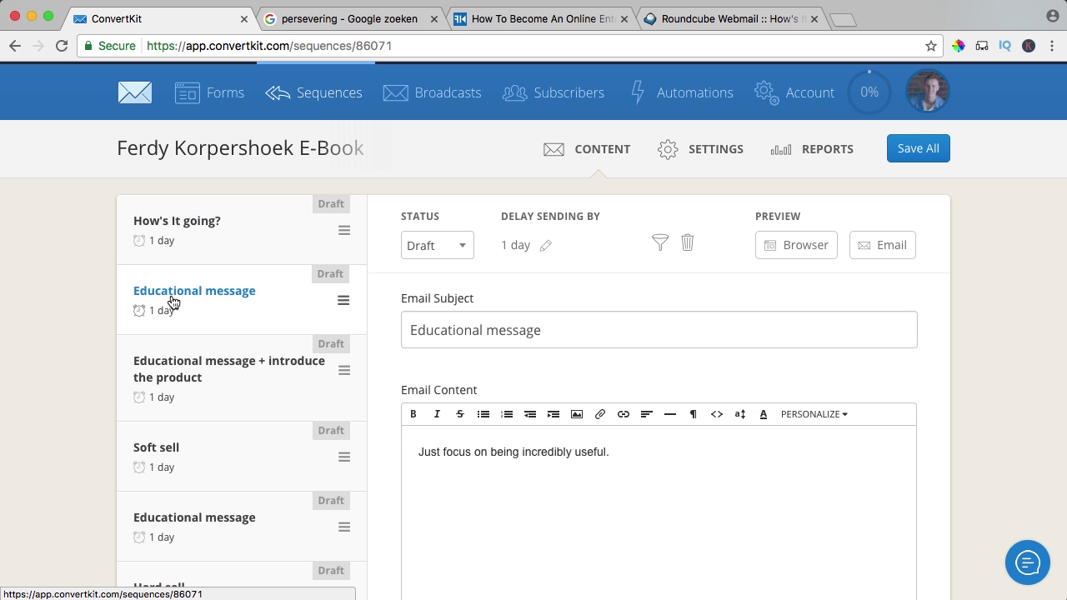
left_click(545, 246)
left_click(541, 297)
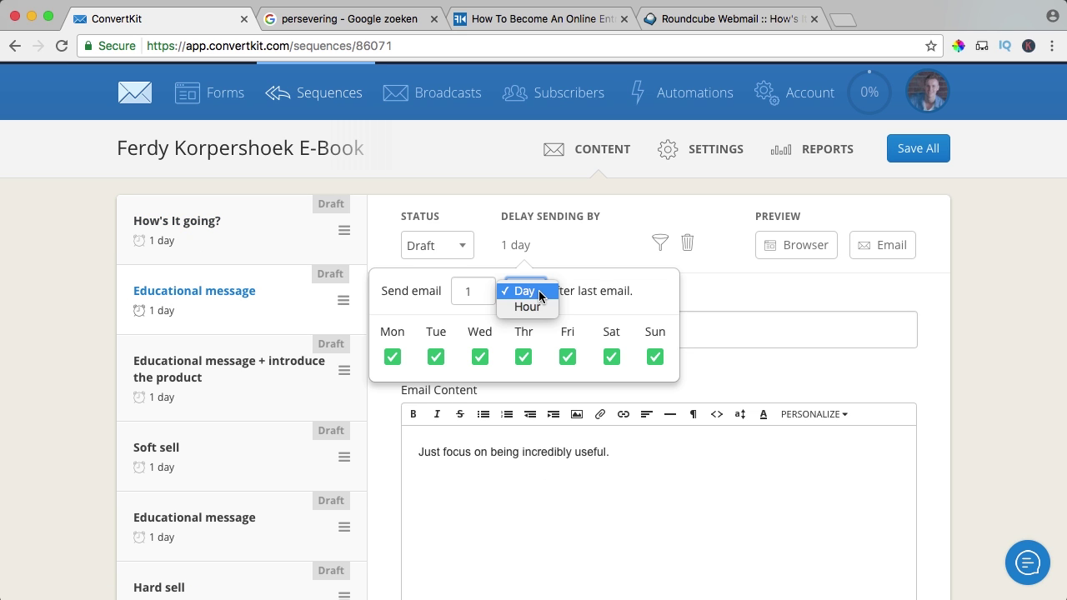
left_click(593, 289)
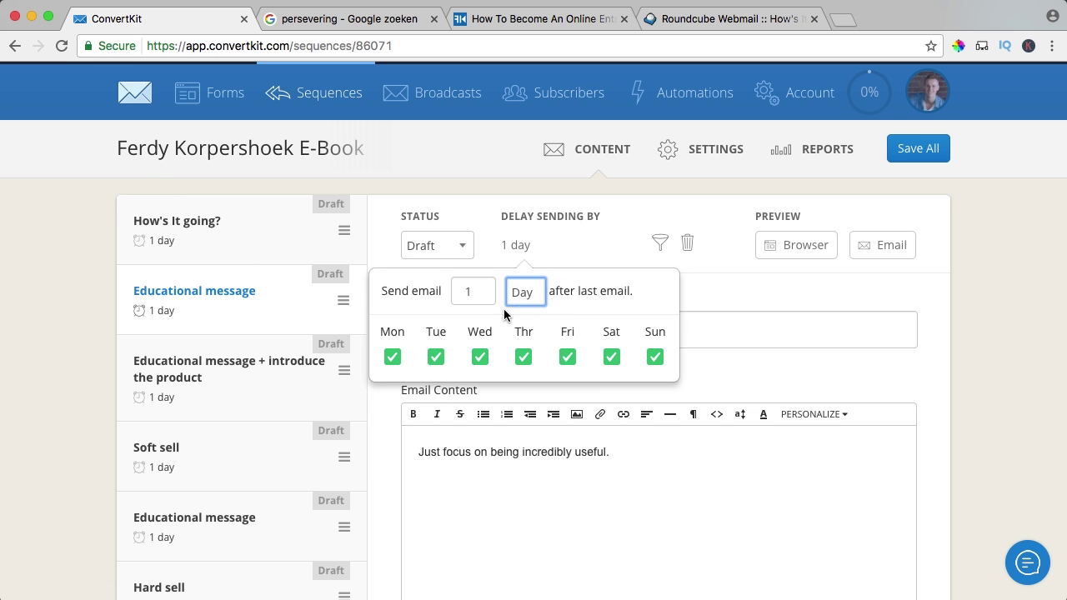
Step: Try excluding Tuesday and Sunday from the Educational message's sending days, and re-enable every weekday
left_click(436, 358)
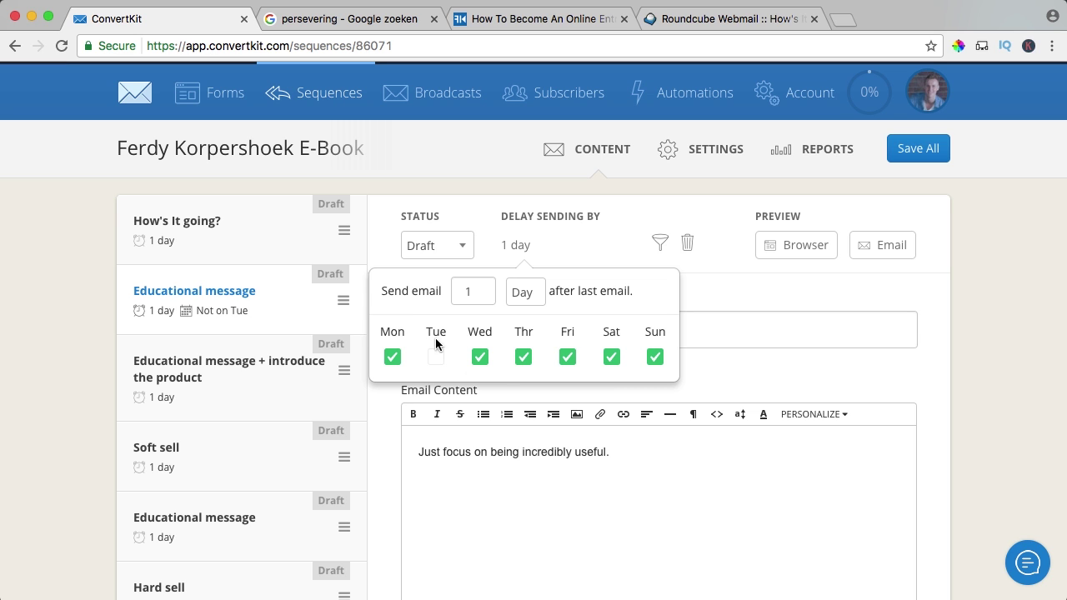
left_click(437, 359)
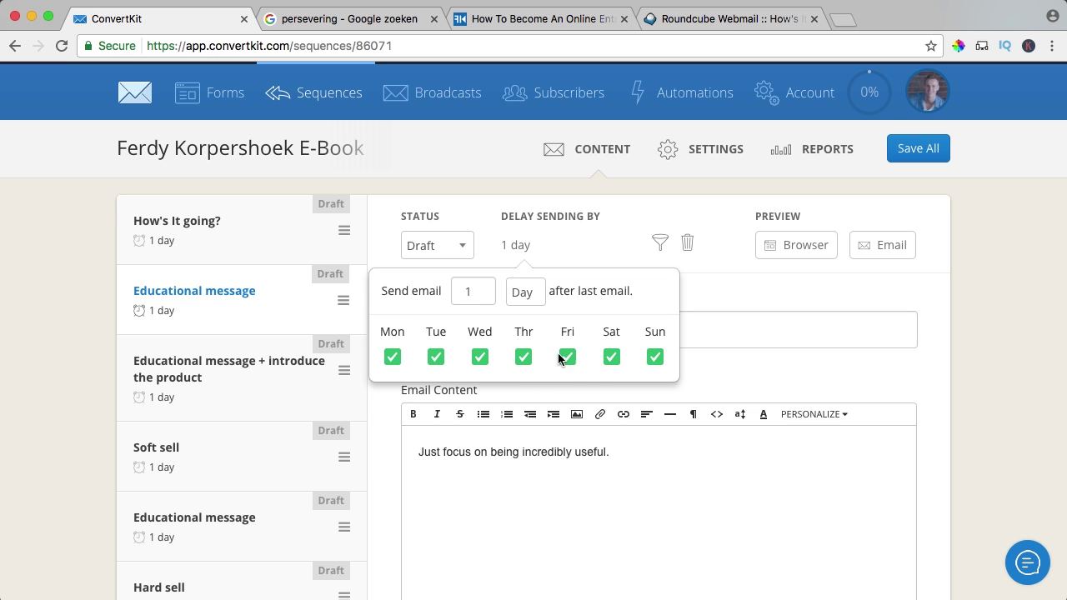
left_click(654, 359)
left_click(437, 359)
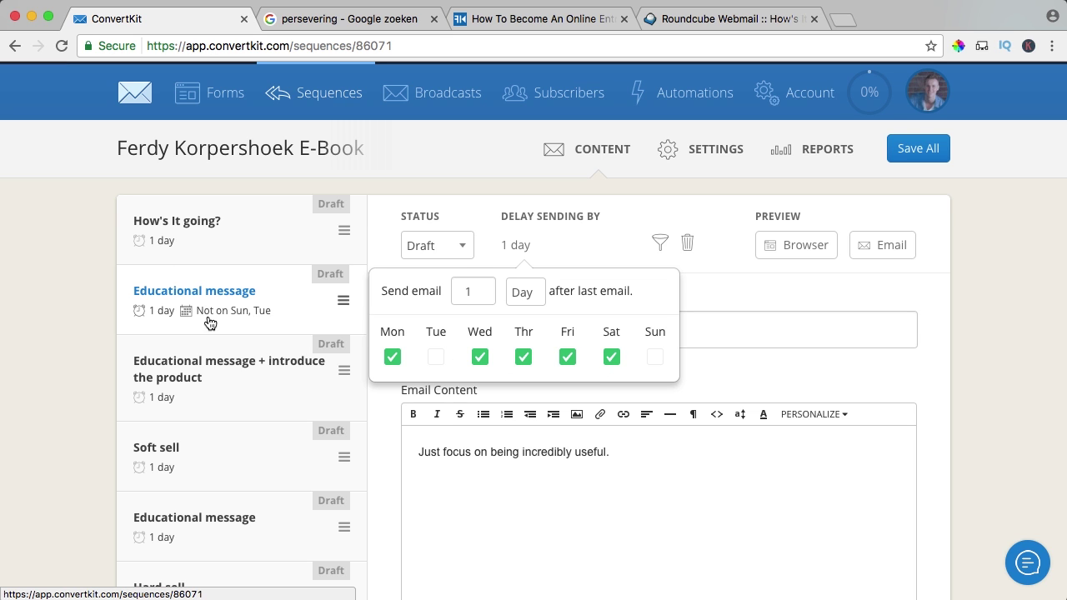
left_click(436, 357)
left_click(655, 357)
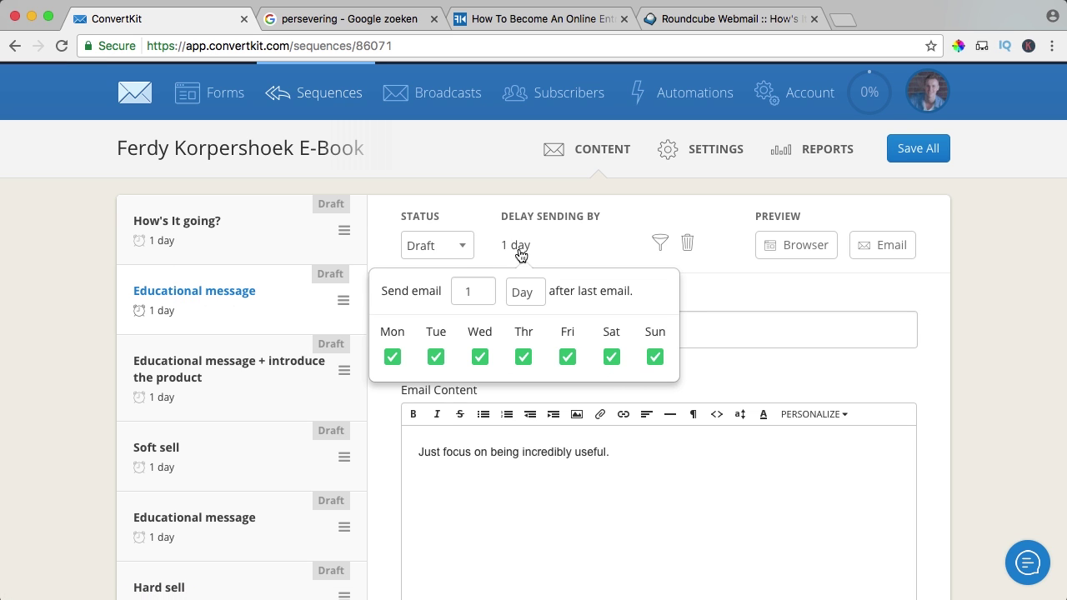
Step: View the available status options for the Educational message, leaving it as Draft
left_click(441, 242)
left_click(442, 244)
left_click(429, 250)
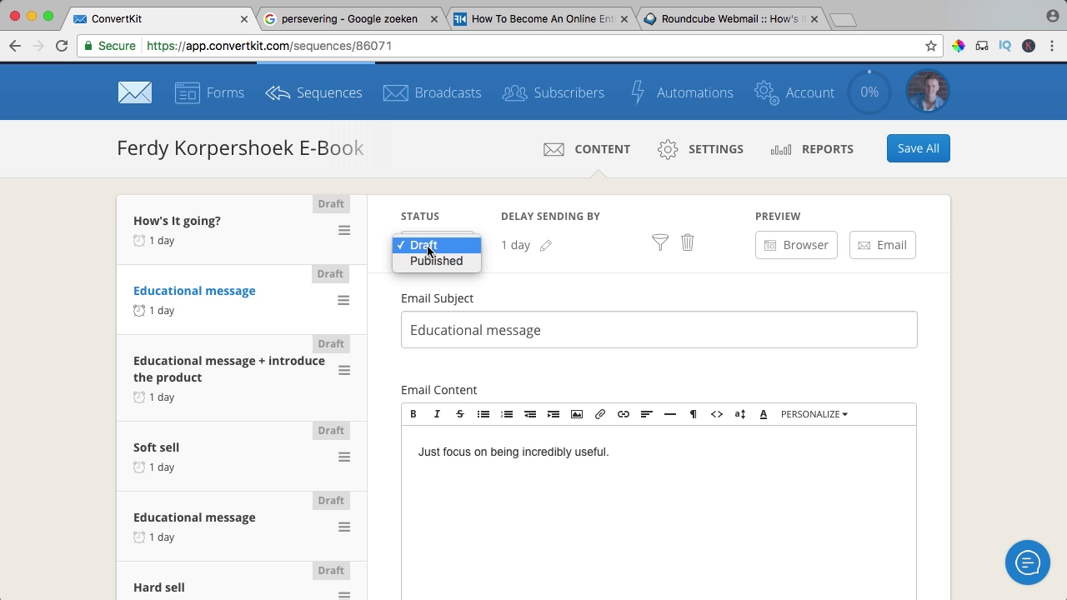
left_click(451, 238)
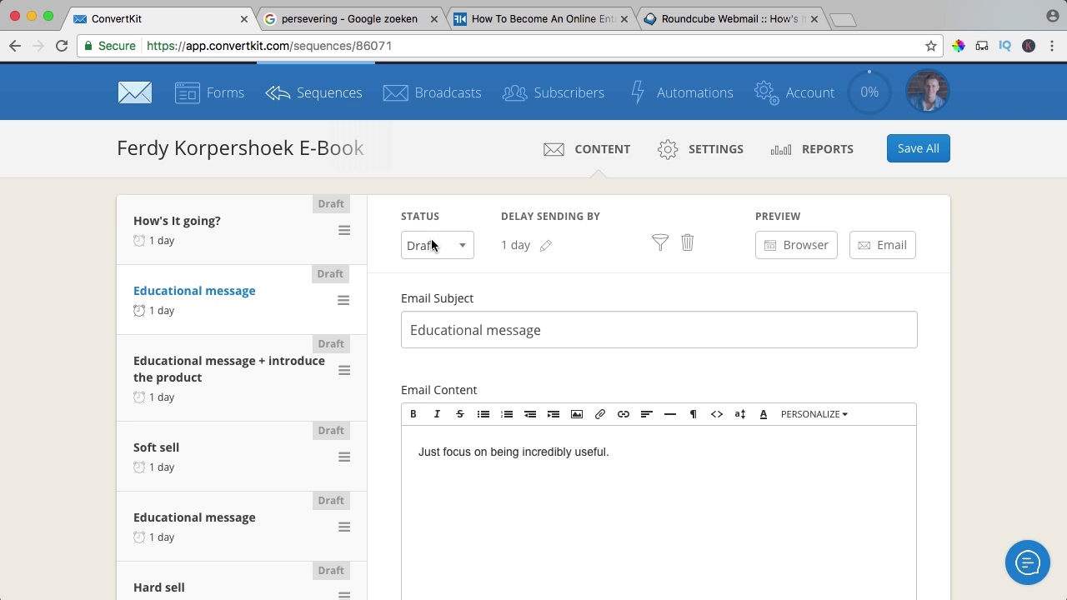
Step: Set the status of the "How's It going?" email to Published and save all emails in the sequence
left_click(253, 240)
left_click(441, 248)
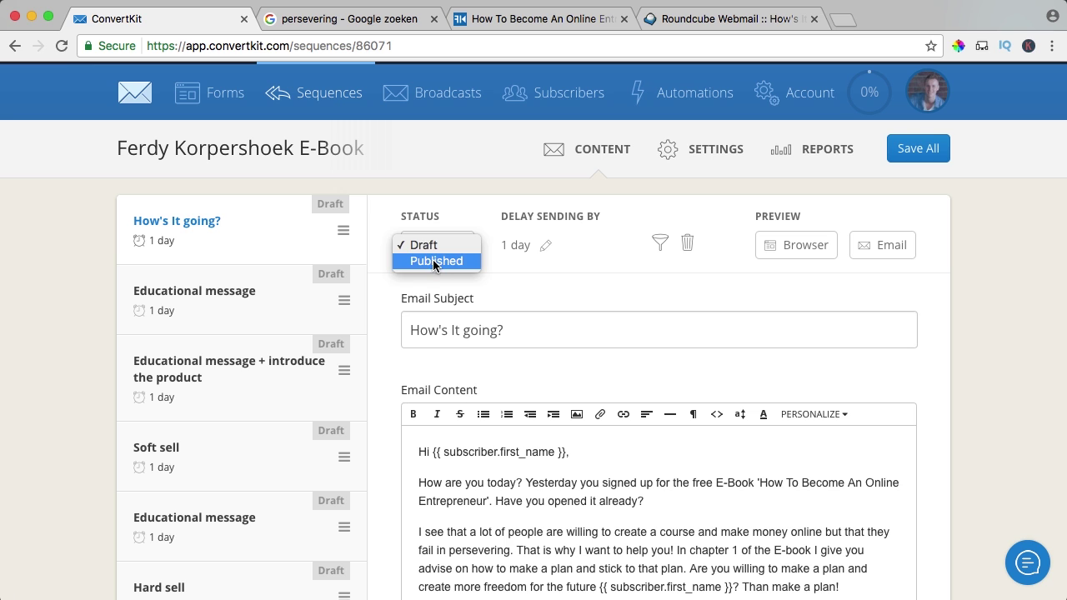
left_click(434, 262)
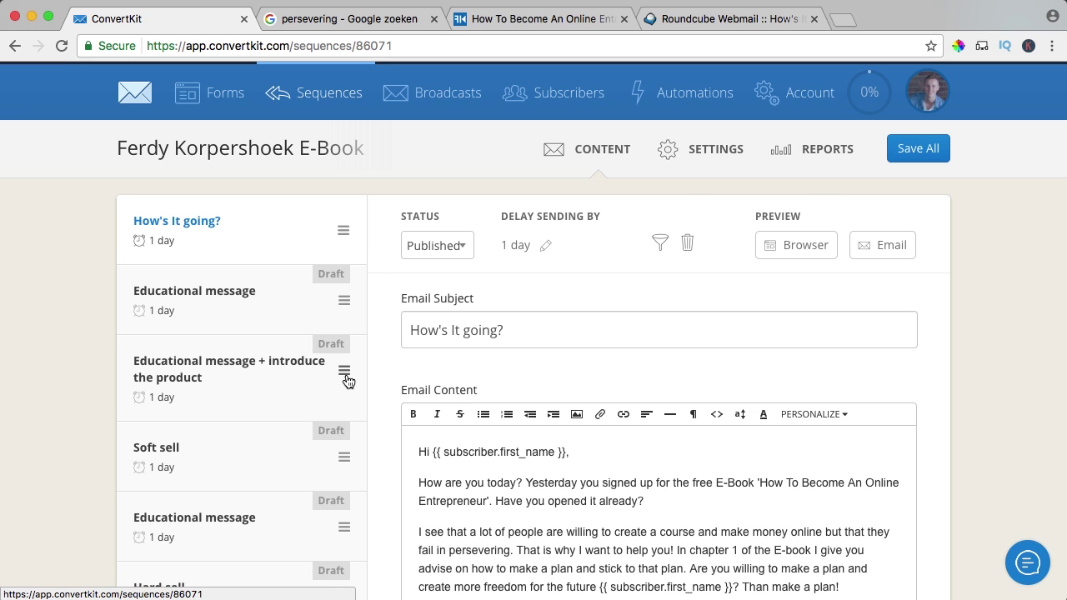
left_click_drag(345, 372, 347, 401)
left_click(918, 148)
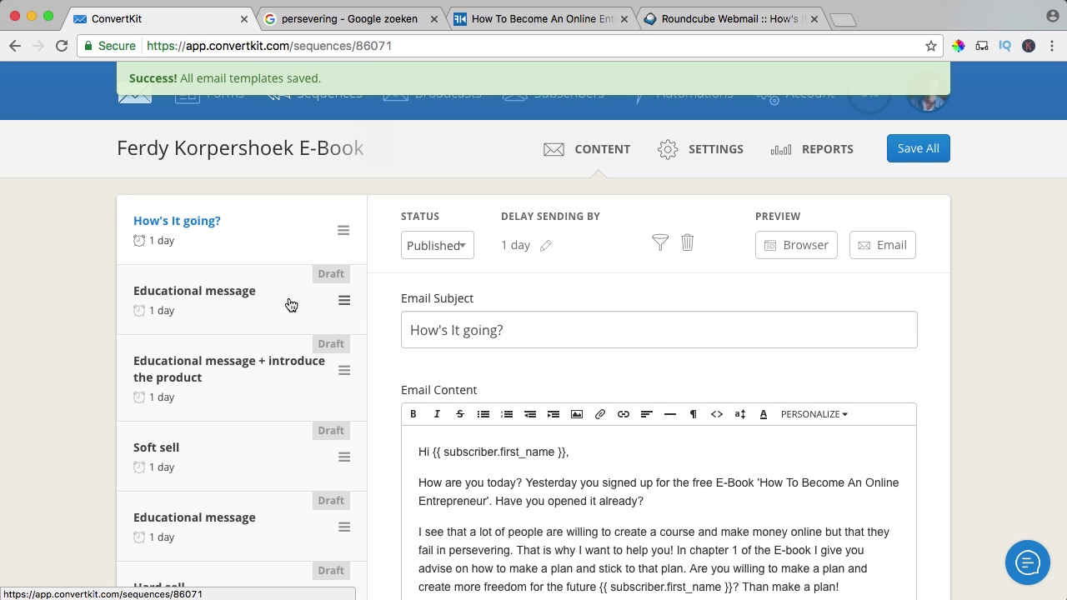
Step: Load the site owner's homepage in place of the "persevering" Google search, and close the old website and Roundcube pages
left_click(367, 20)
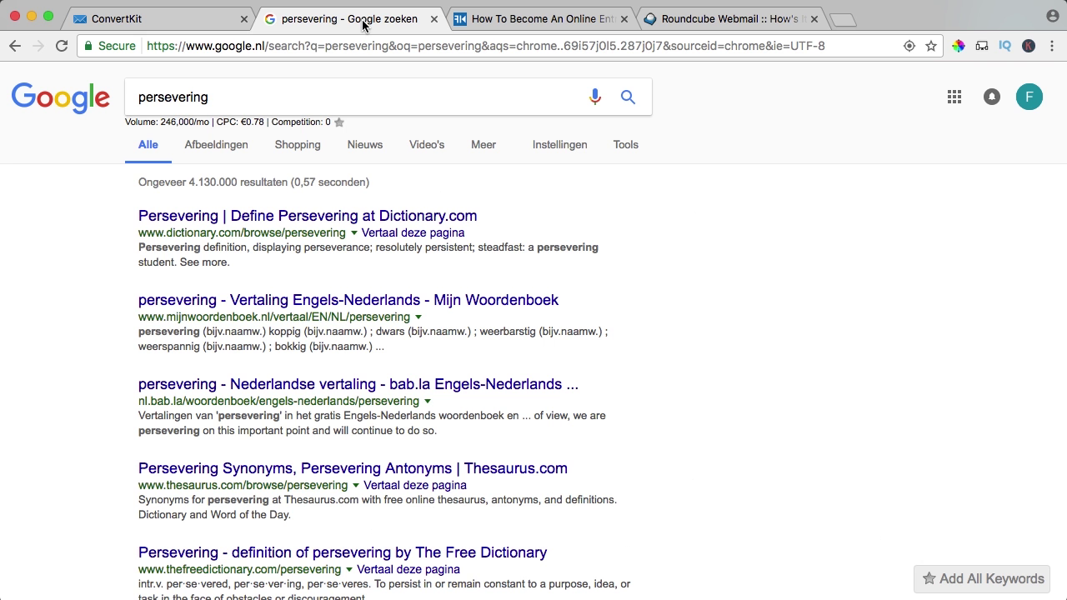
left_click(358, 46)
type("ferdy")
key("Return")
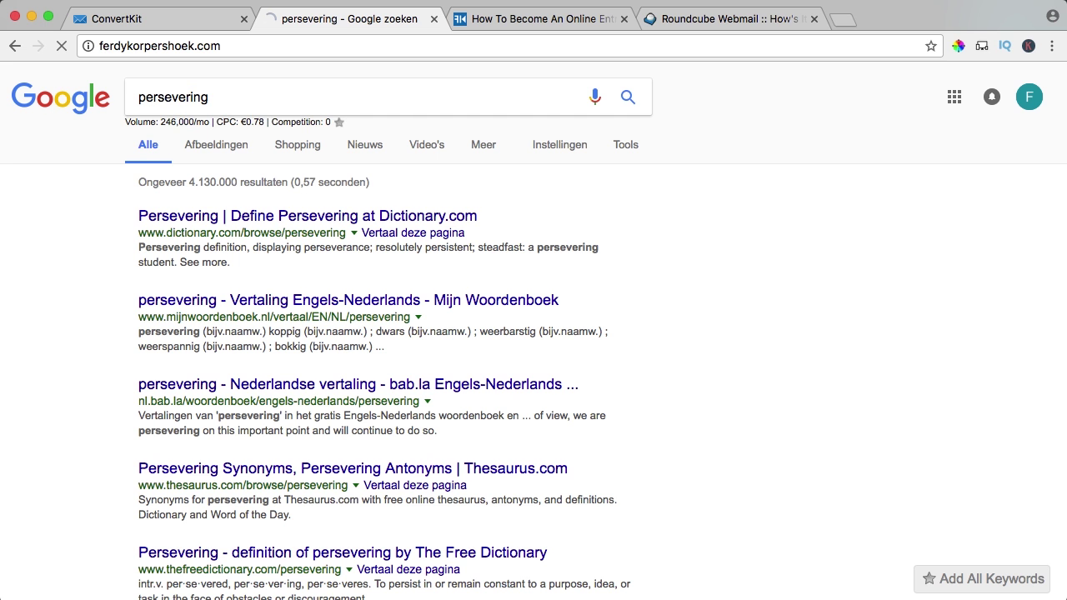
left_click(624, 19)
left_click(625, 19)
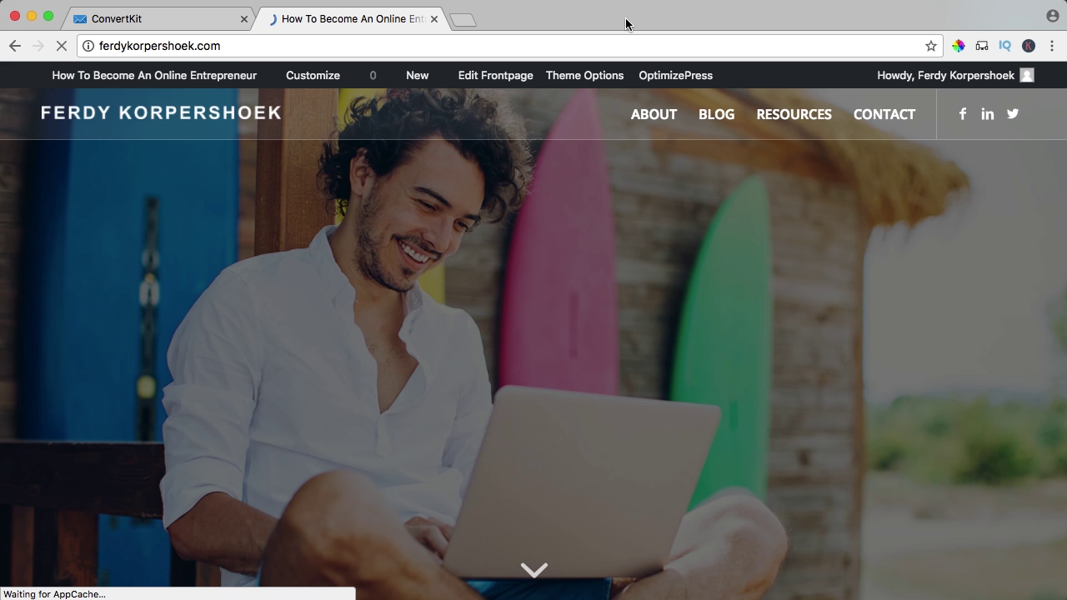
Step: Open the website's Resources page and follow its link to Fiverr
left_click(792, 124)
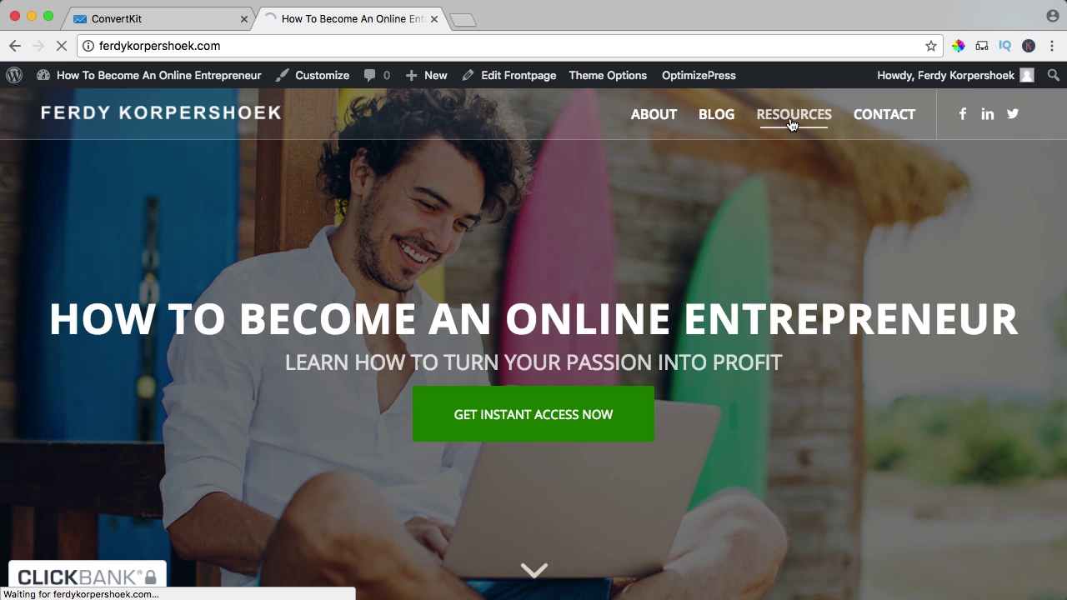
scroll(263, 411, "down", 4)
scroll(264, 411, "down", 6)
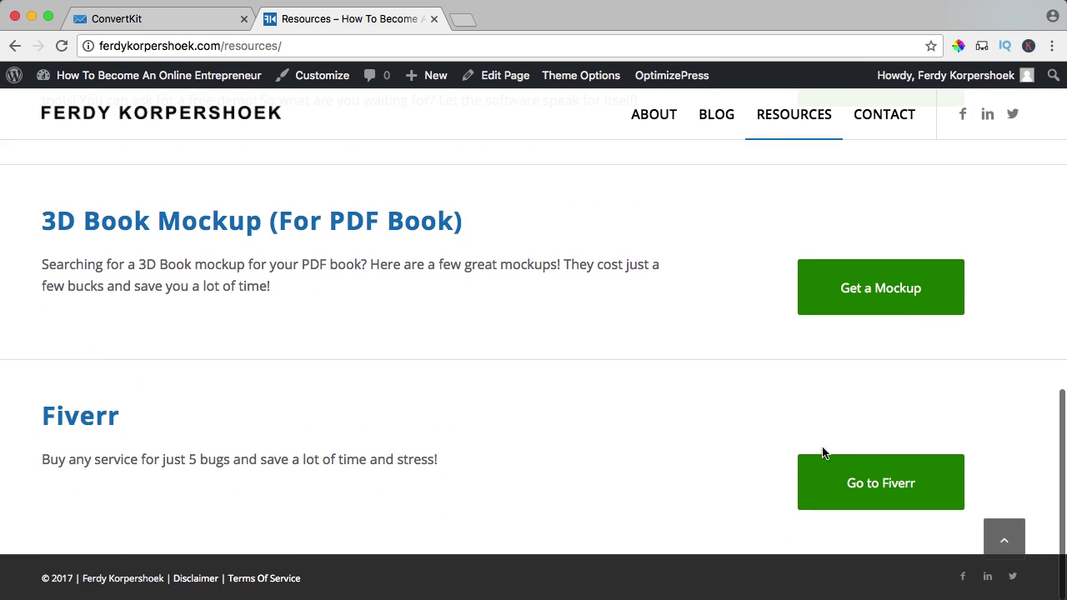
left_click(888, 488)
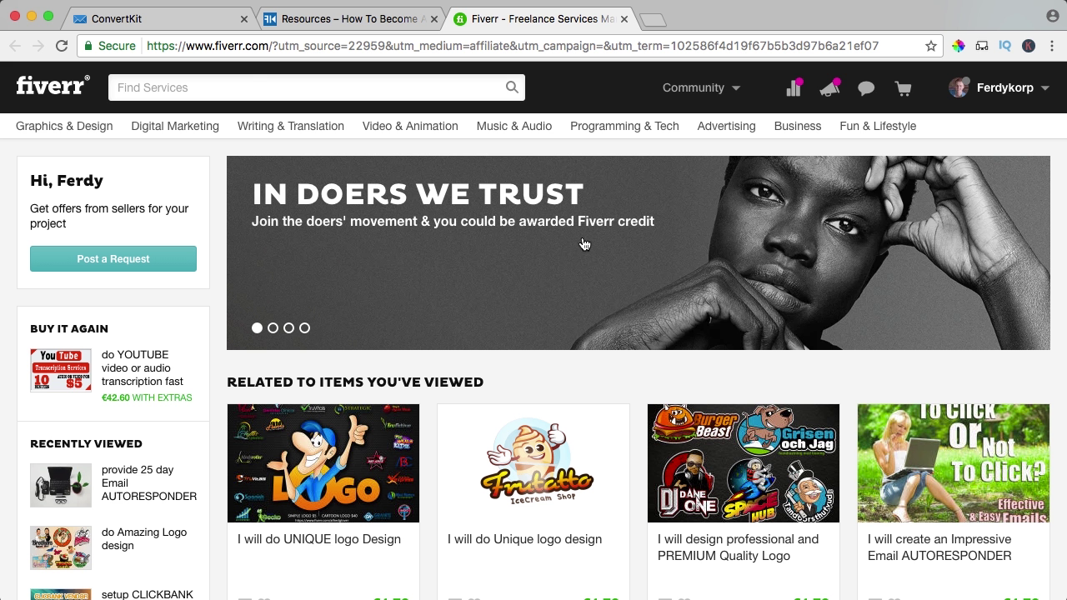
Step: Search Fiverr for "autoresponder emails" and browse the offered services
left_click(242, 81)
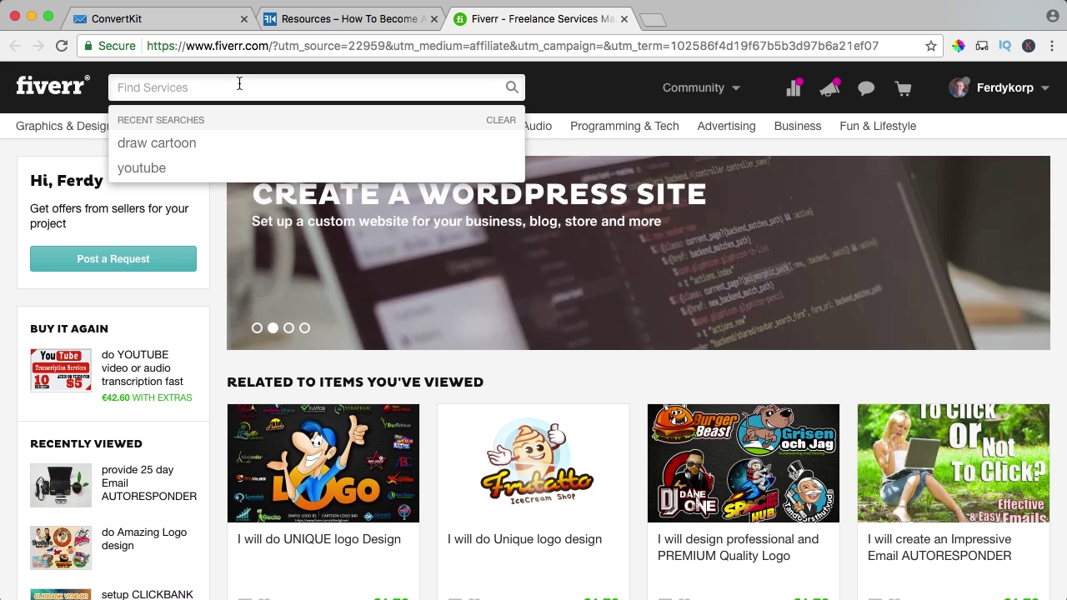
type("autoresponder emails")
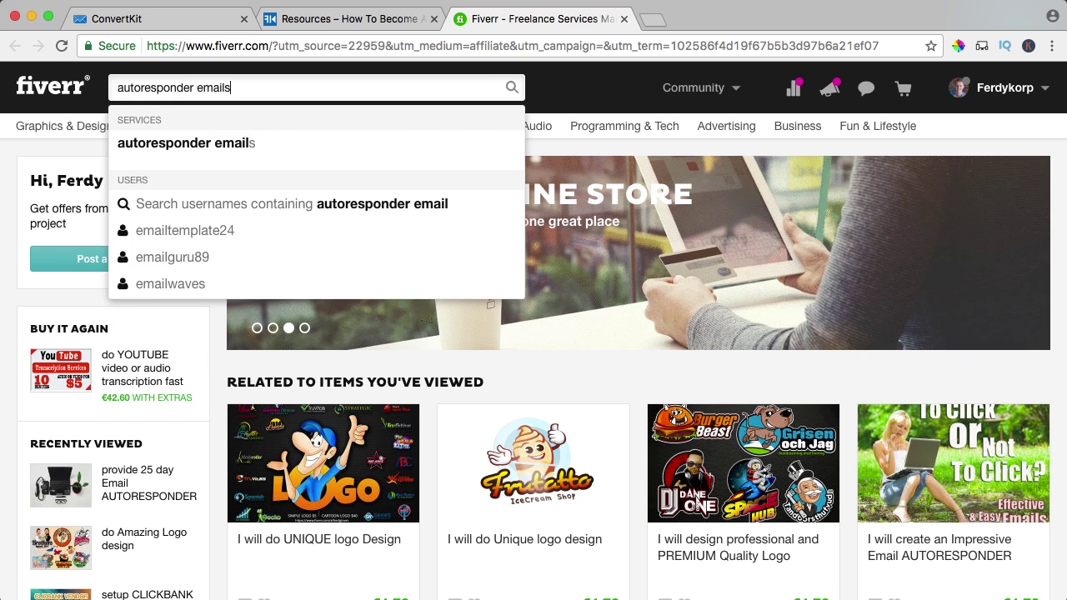
key("Return")
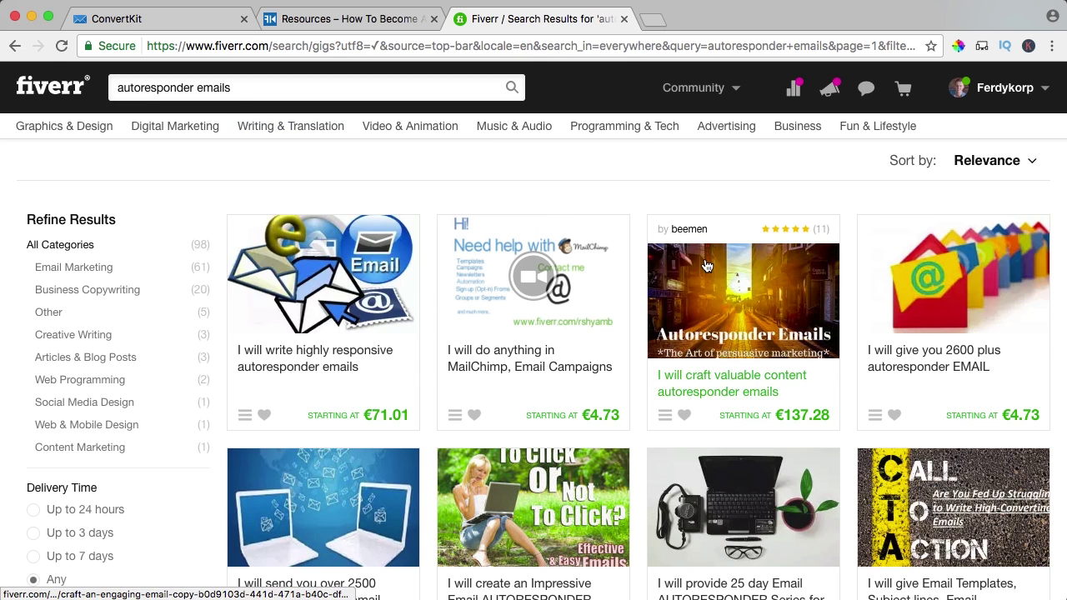
scroll(620, 203, "down", 2)
scroll(620, 203, "down", 3)
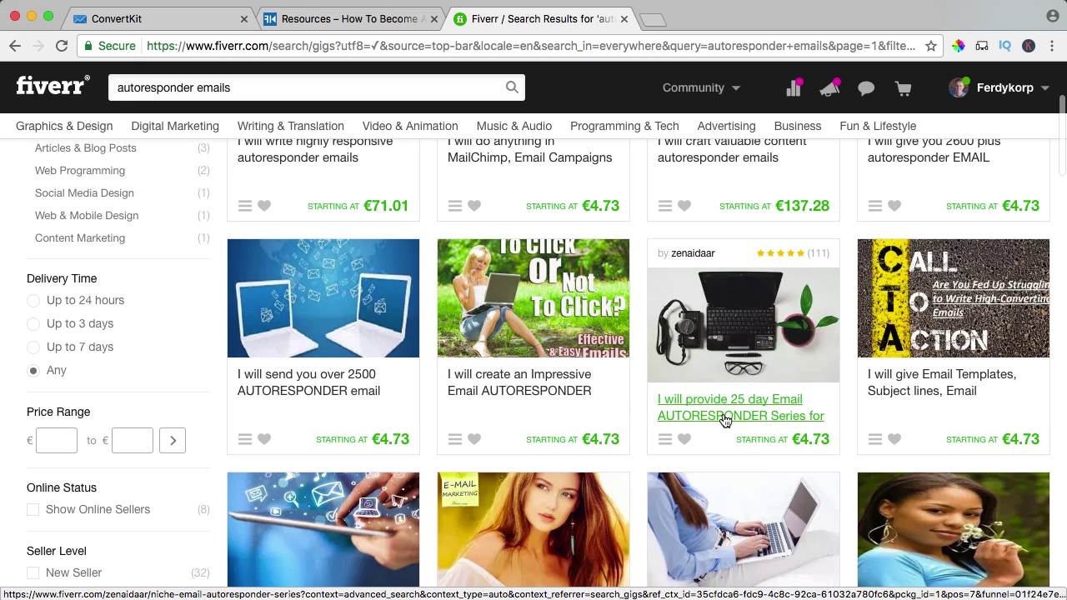
Step: Open the 25 day Email AUTORESPONDER Series gig and examine its package options, focusing on the Basic package's contents
left_click(818, 441)
scroll(640, 300, "down", 2)
scroll(639, 300, "down", 2)
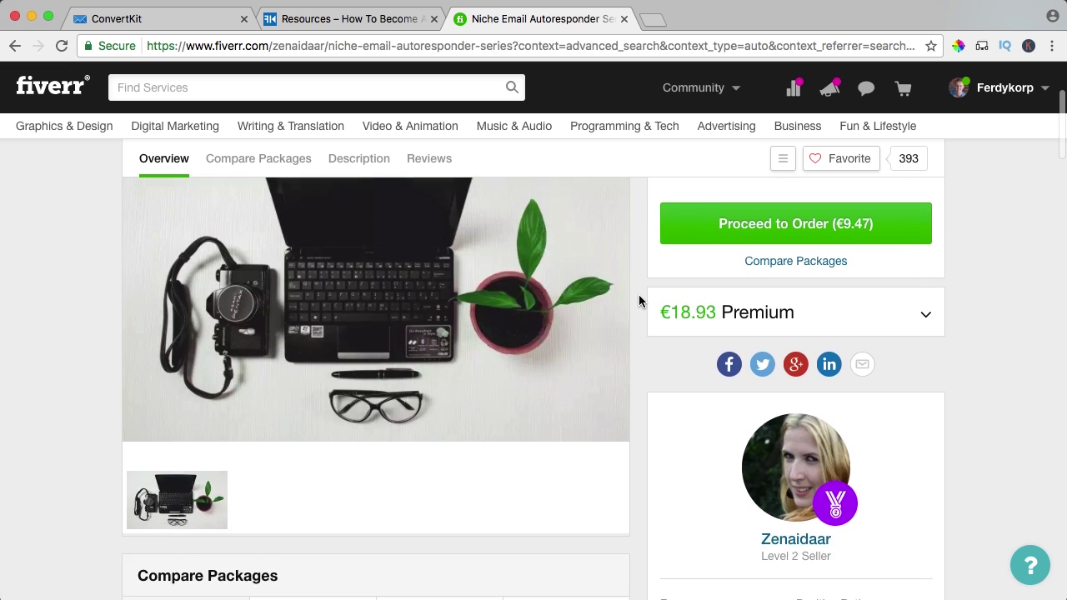
scroll(639, 300, "up", 4)
left_click(741, 218)
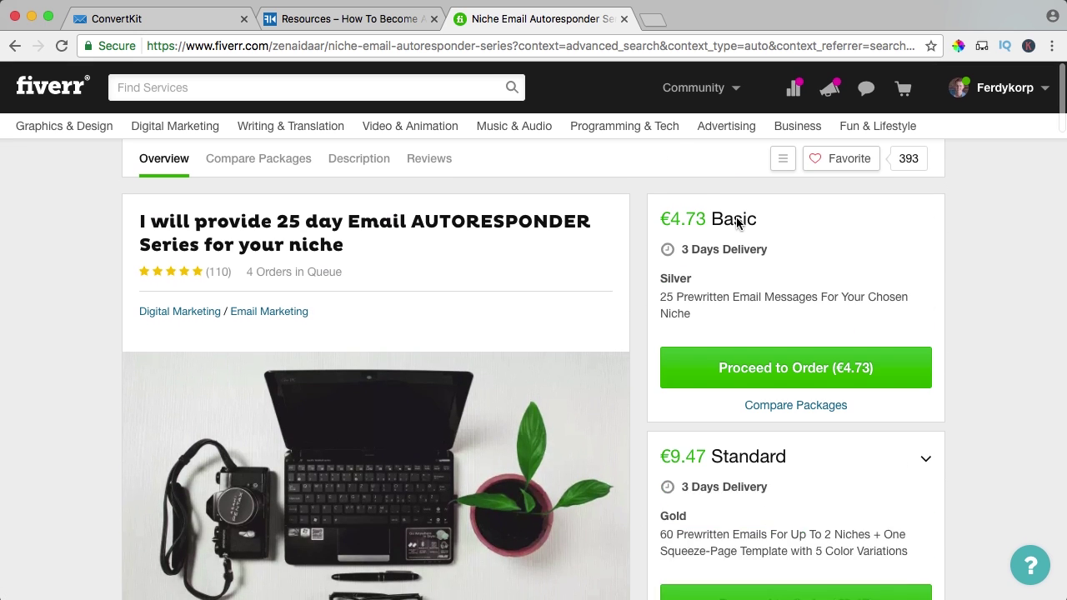
left_click_drag(664, 297, 705, 298)
left_click(760, 294)
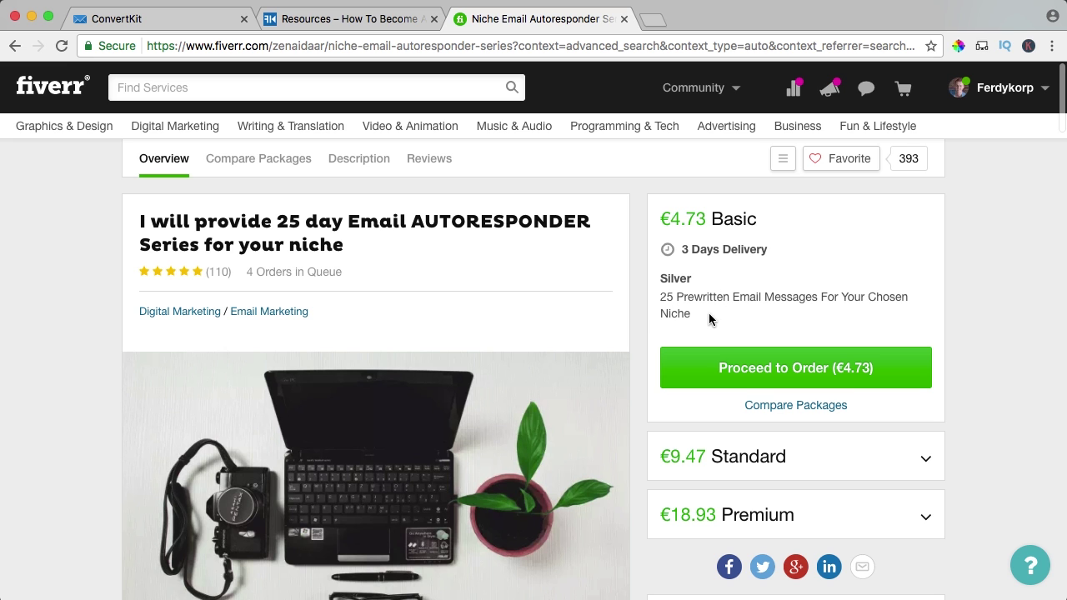
Step: Review the gig's package comparison and its list of available niches, focusing on Business Online, Internet Marketing and Ebook Publishing
scroll(463, 312, "down", 10)
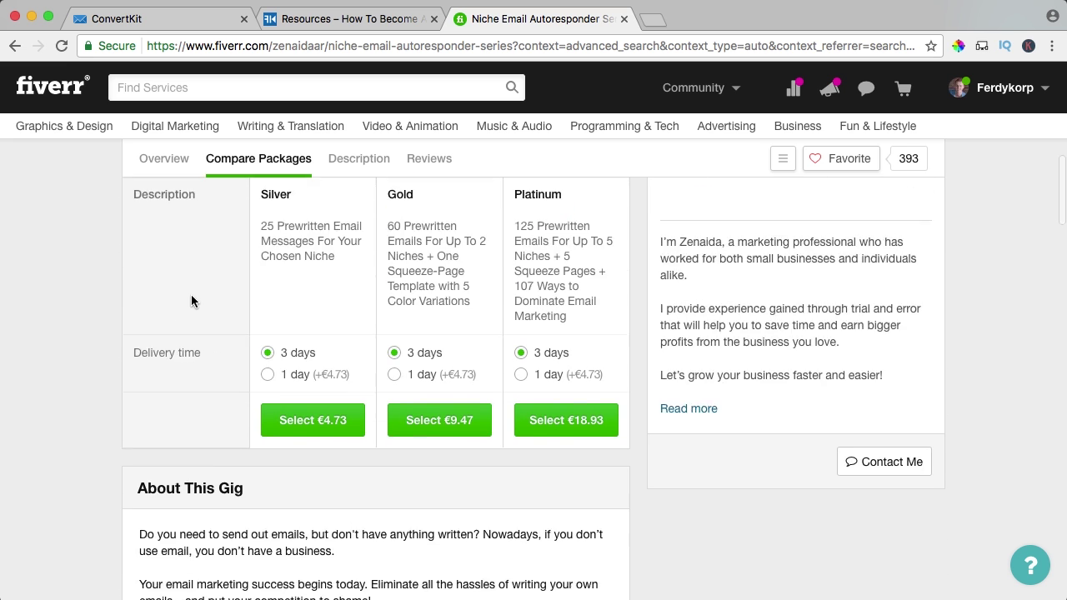
scroll(198, 300, "down", 5)
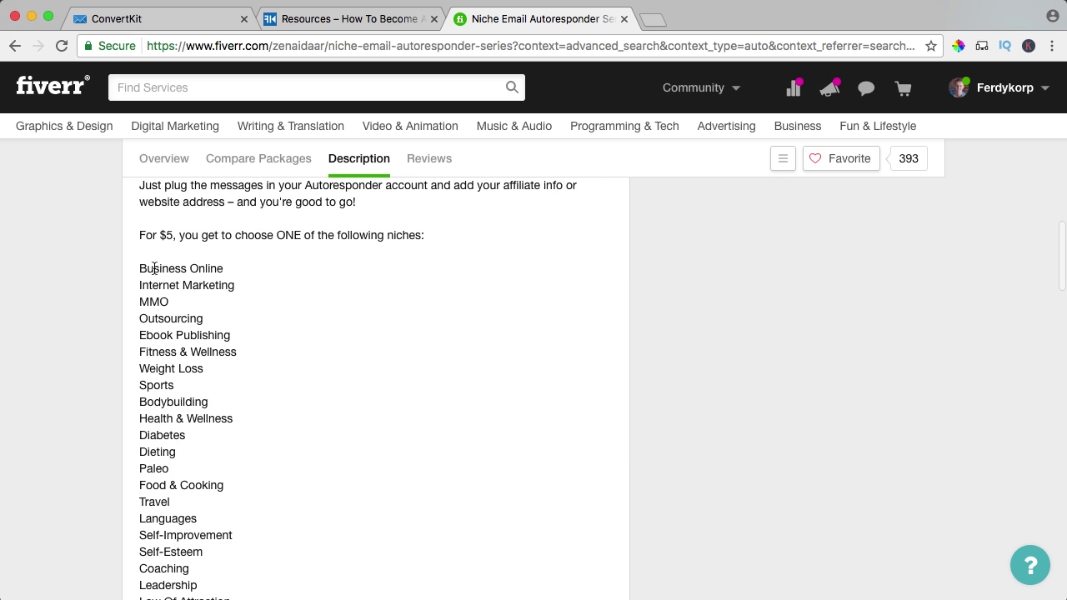
left_click_drag(154, 269, 224, 269)
left_click(242, 271)
left_click_drag(163, 285, 216, 285)
left_click(238, 286)
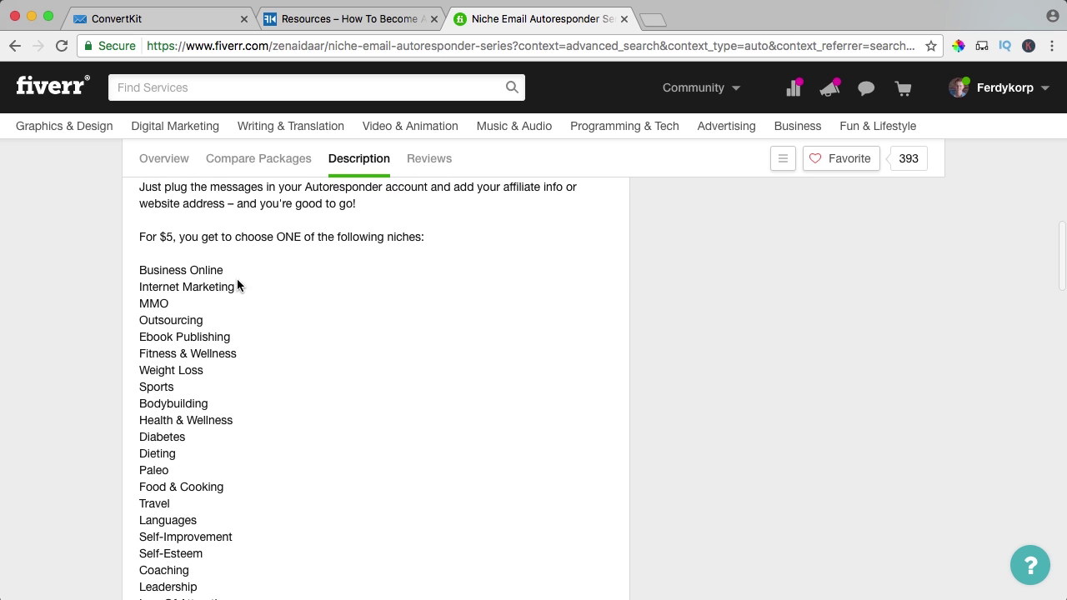
left_click_drag(140, 336, 226, 337)
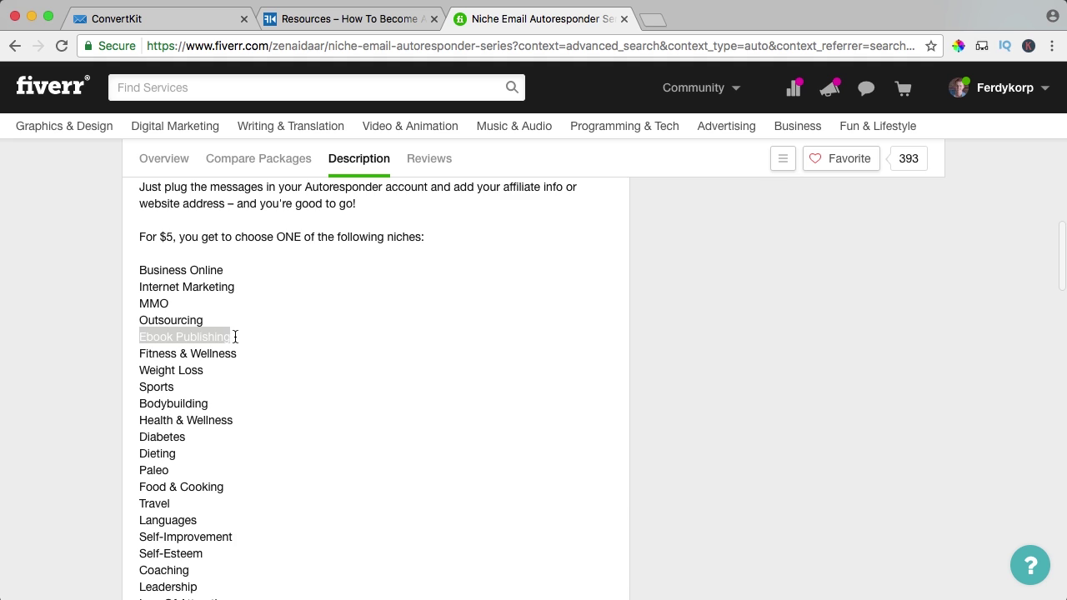
scroll(197, 364, "down", 5)
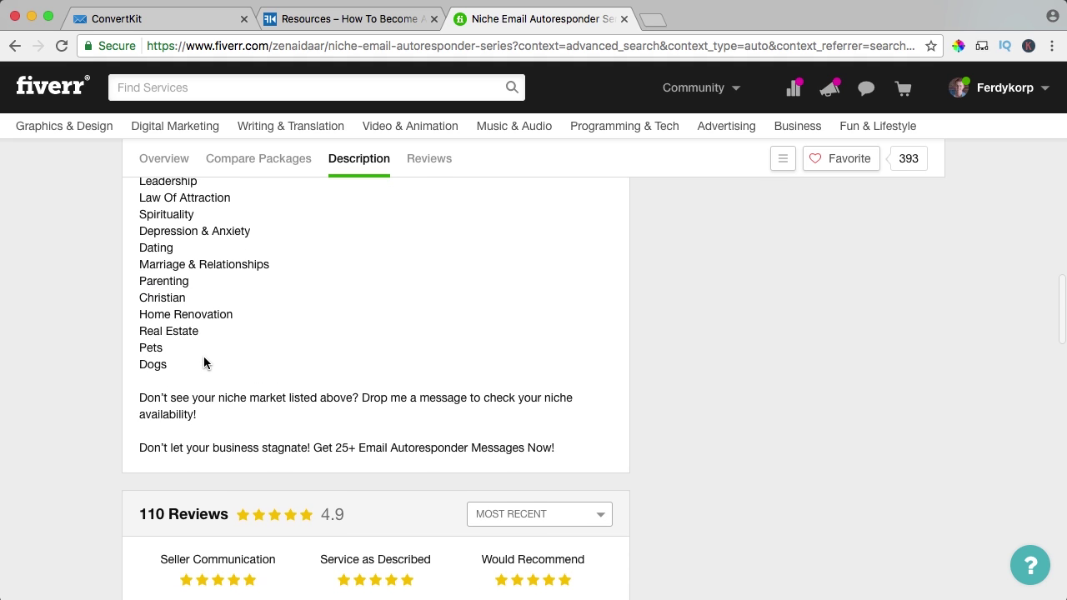
scroll(205, 358, "up", 5)
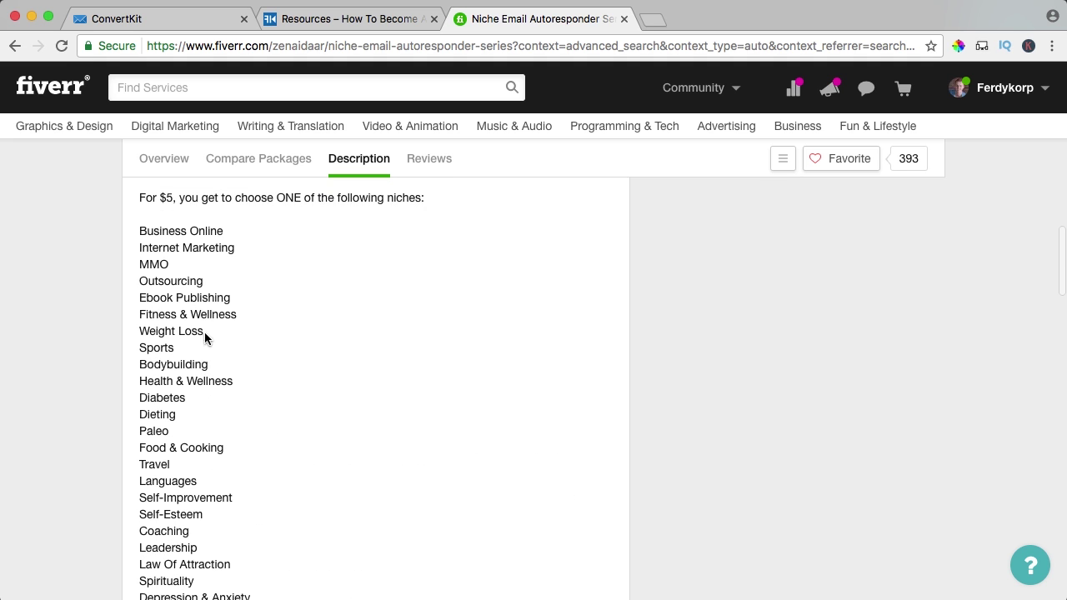
left_click_drag(142, 297, 219, 297)
left_click(219, 297)
left_click_drag(142, 247, 236, 248)
left_click(238, 247)
Step: Check the Basic package's price in the gig overview and return to the niche list in the description
scroll(428, 324, "up", 10)
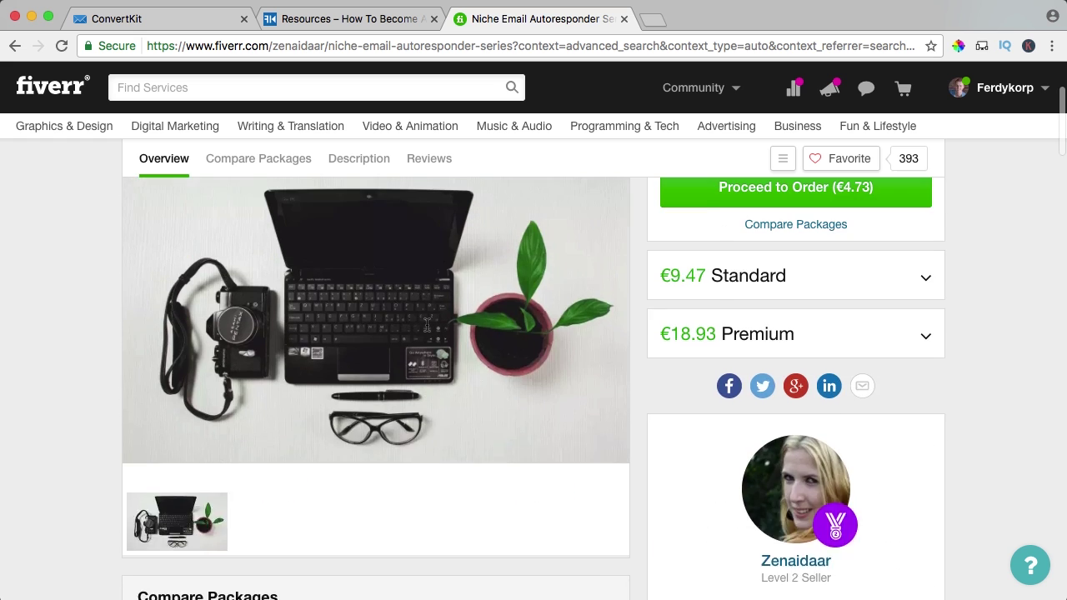
scroll(427, 324, "up", 4)
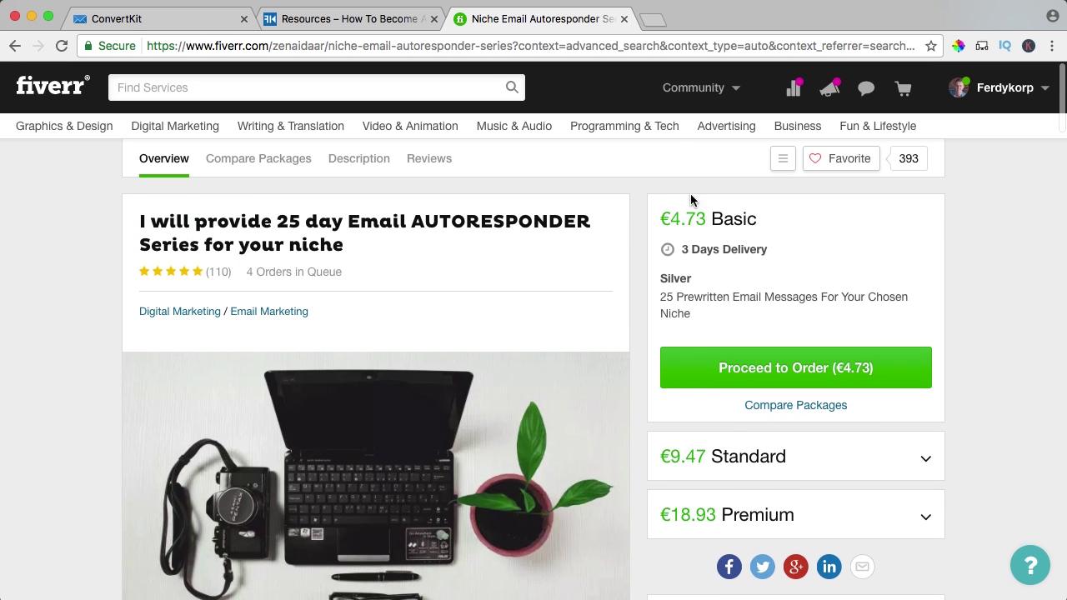
left_click_drag(715, 220, 686, 213)
left_click(471, 255)
scroll(409, 292, "down", 18)
scroll(409, 293, "down", 3)
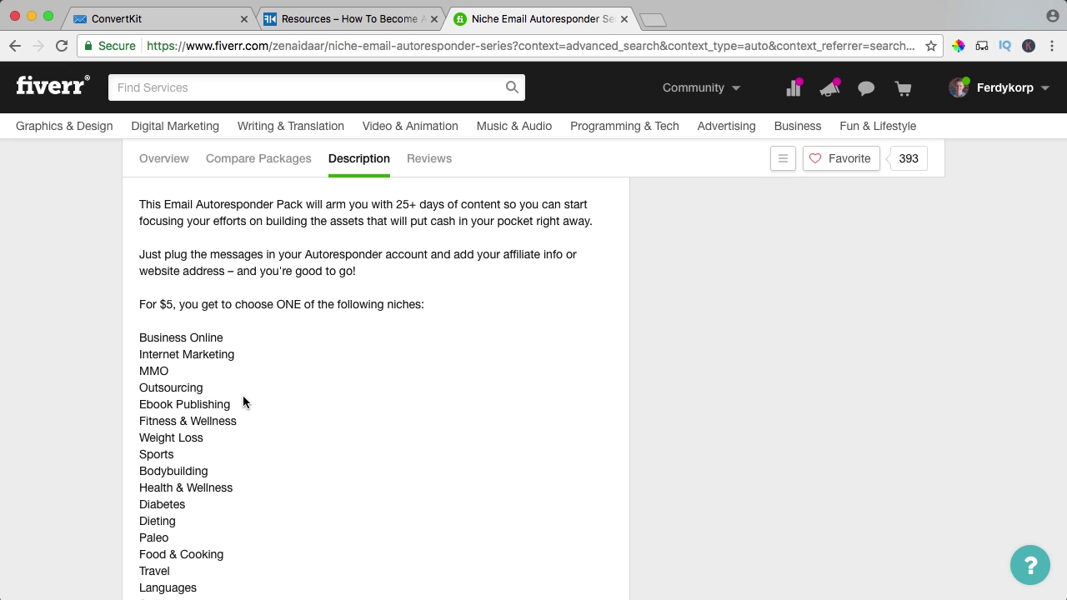
Step: Switch to the ConvertKit e-book sequence and look at its educational drafts and the "How's It going?" email
left_click(142, 17)
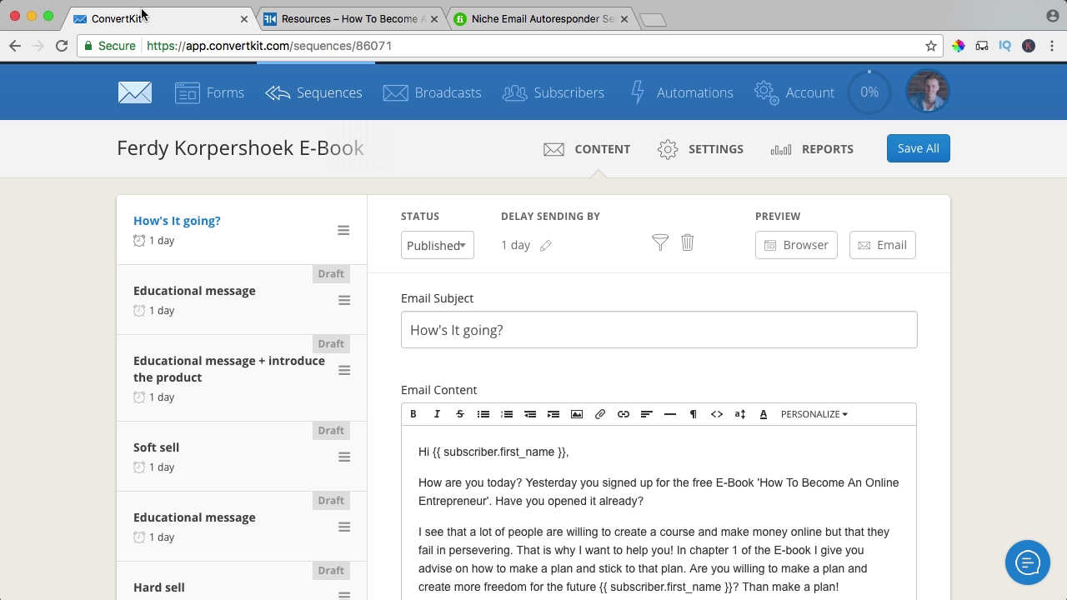
left_click(194, 301)
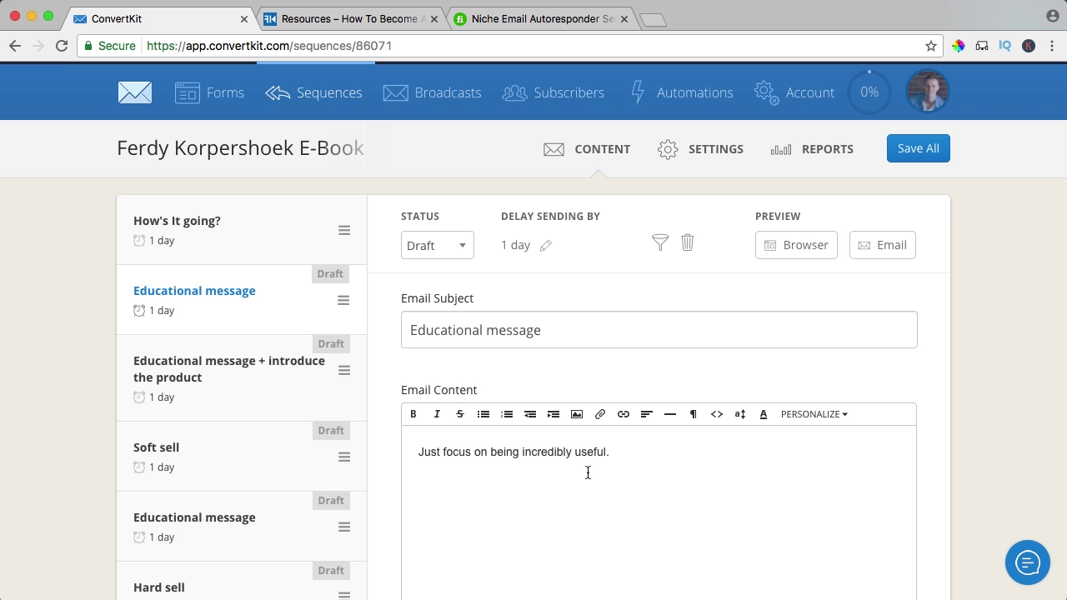
left_click(209, 378)
left_click(210, 237)
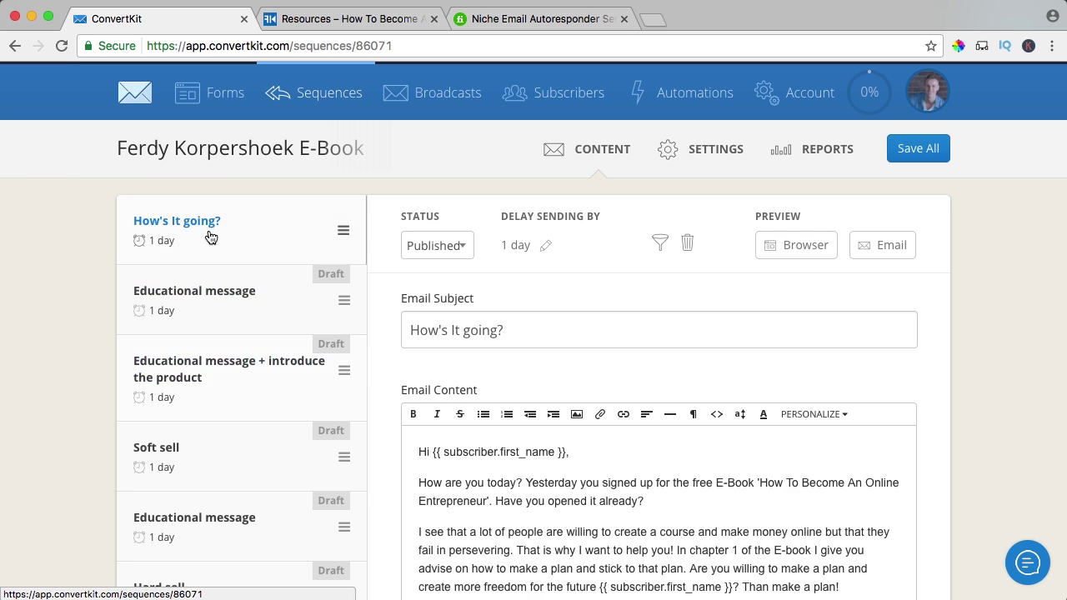
Step: Read through the body of the "How's It going?" email, including its link to the full video course
scroll(523, 472, "down", 1)
scroll(544, 388, "down", 2)
scroll(544, 388, "up", 3)
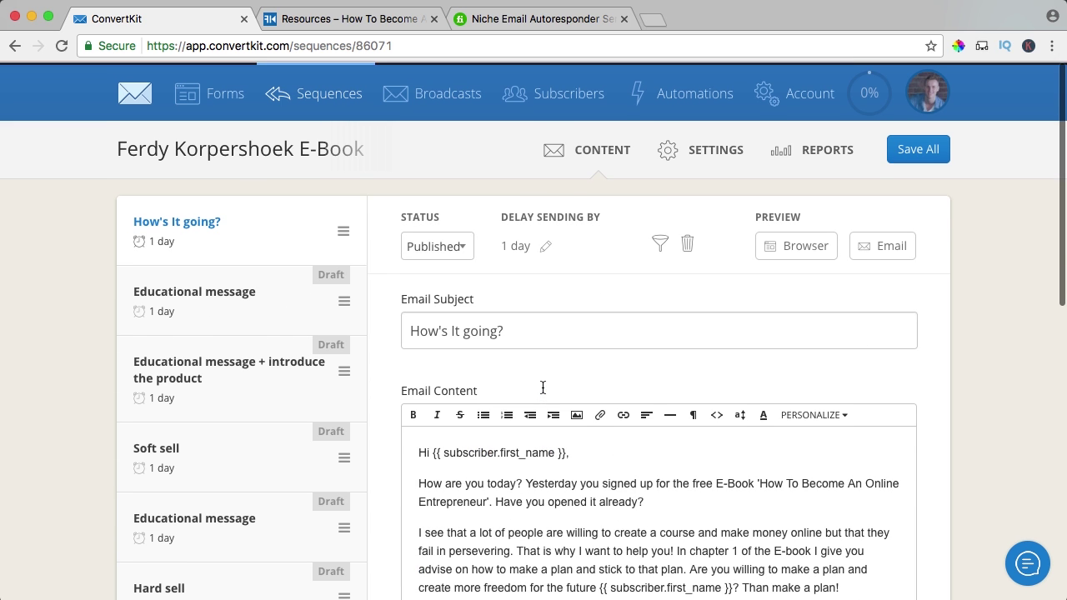
scroll(570, 410, "down", 1)
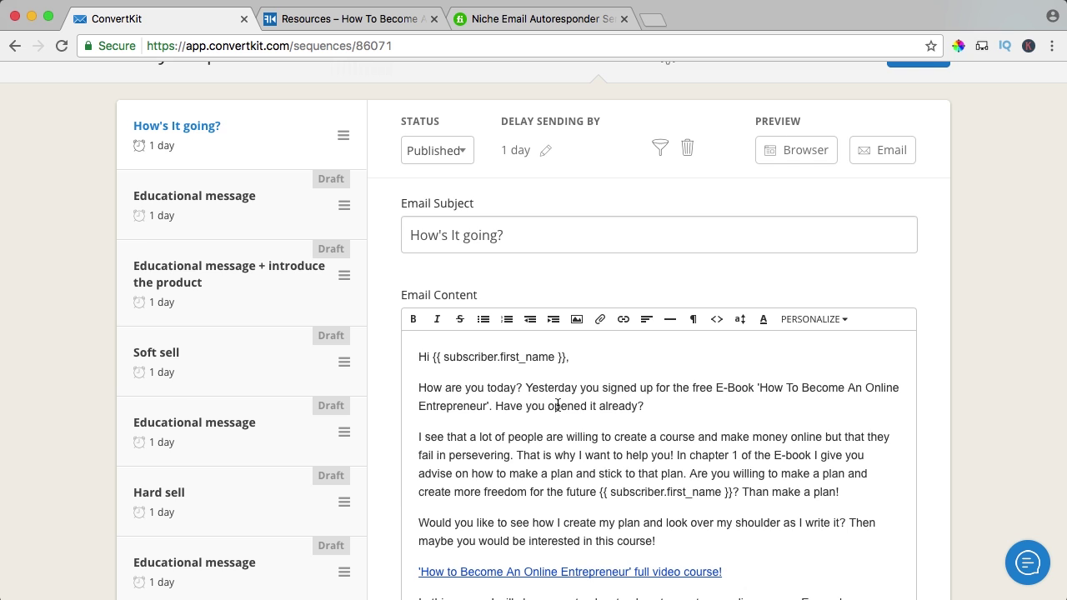
scroll(557, 406, "down", 2)
scroll(597, 339, "up", 1)
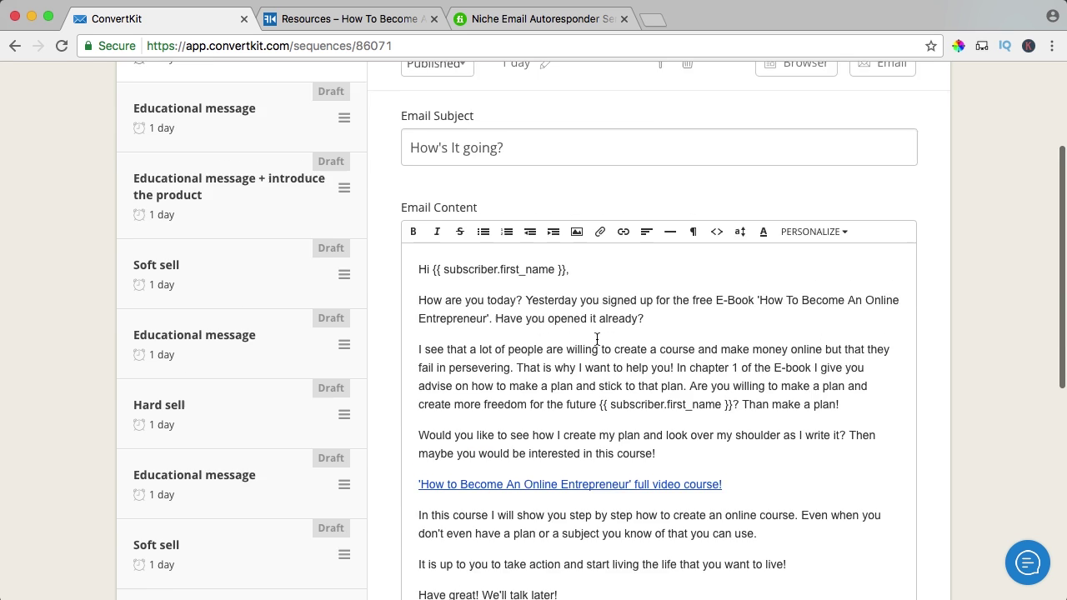
scroll(597, 338, "up", 1)
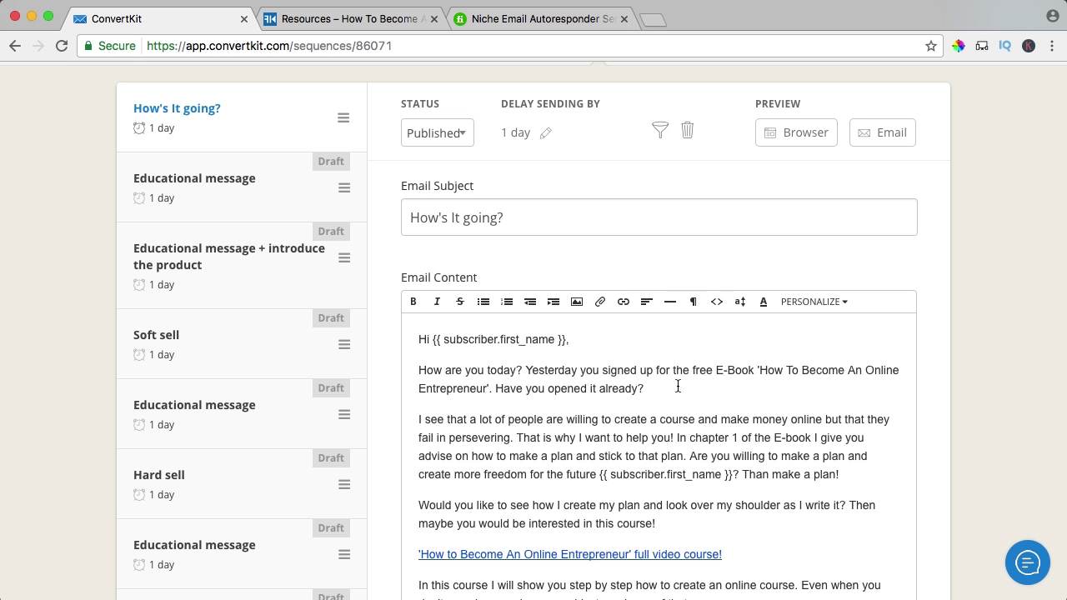
scroll(709, 390, "down", 2)
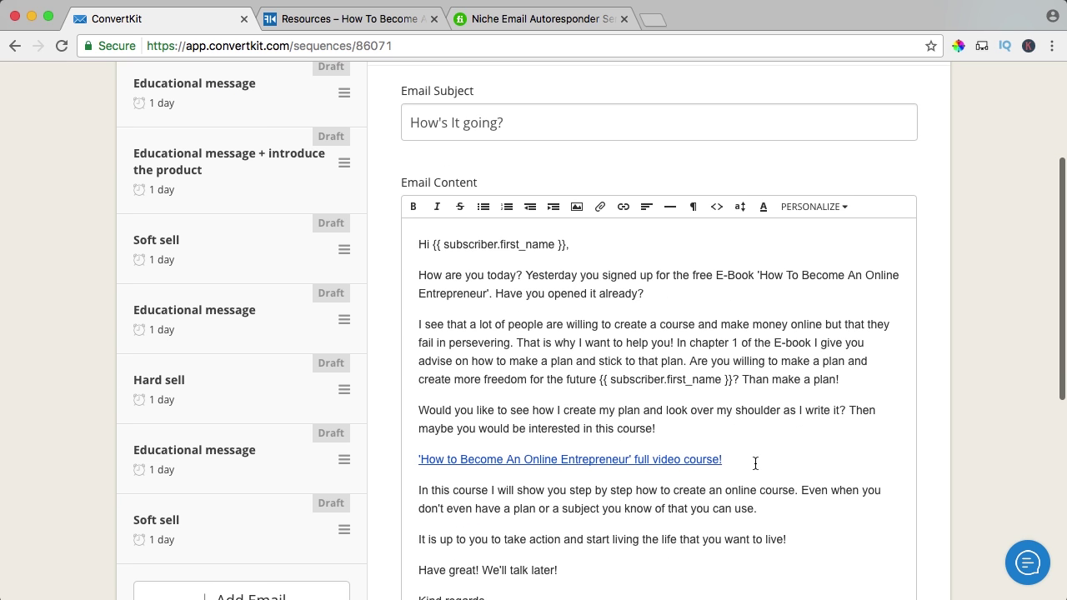
left_click_drag(755, 464, 434, 457)
left_click(479, 443)
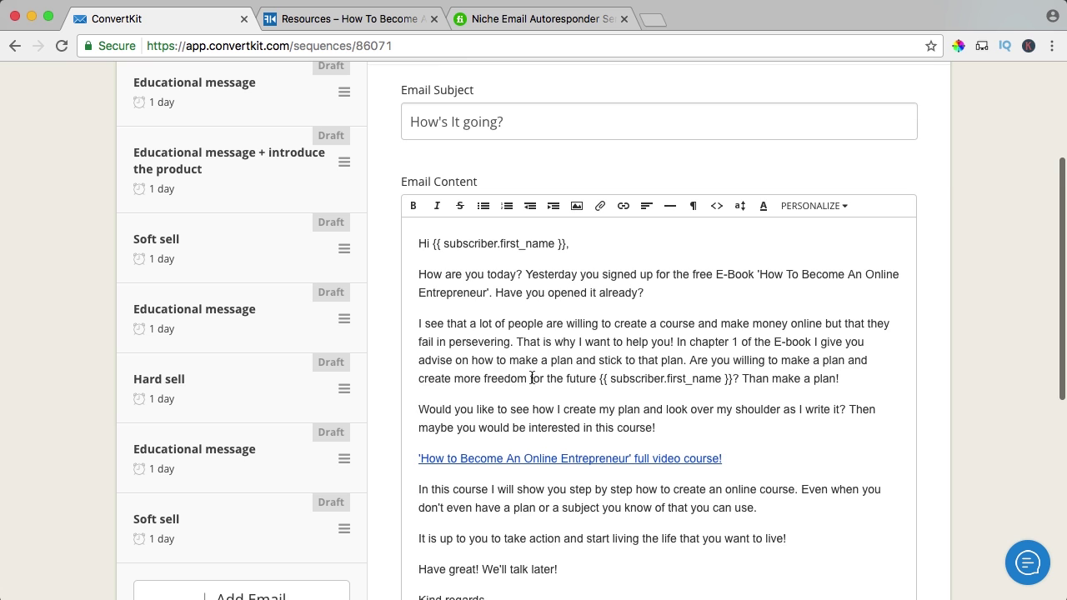
Step: Set the first Educational message to send 3 days after the last email and save the sequence
scroll(532, 378, "up", 3)
left_click(187, 285)
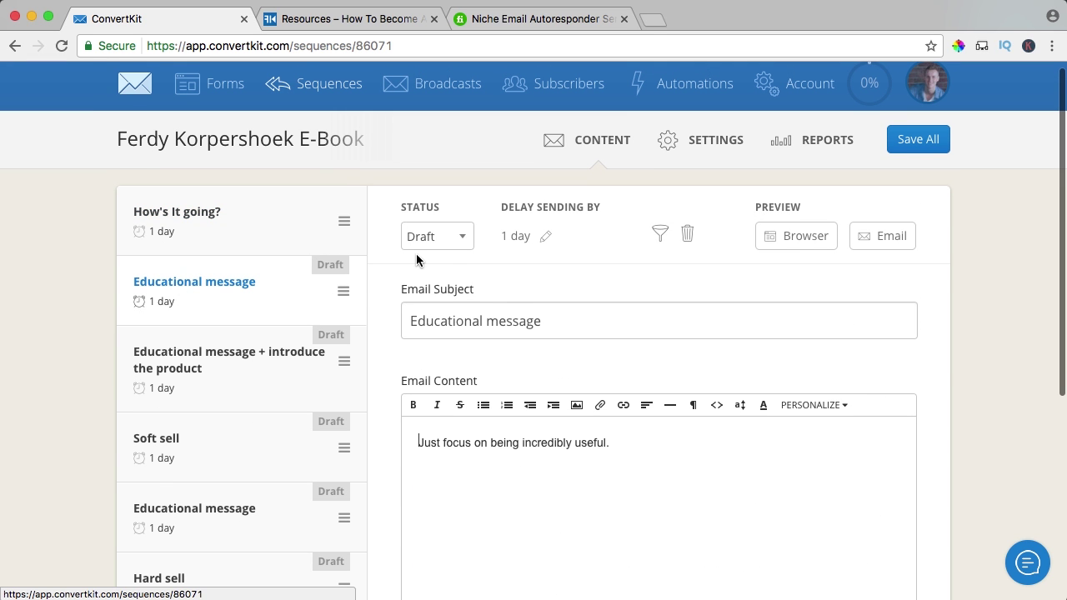
left_click(516, 238)
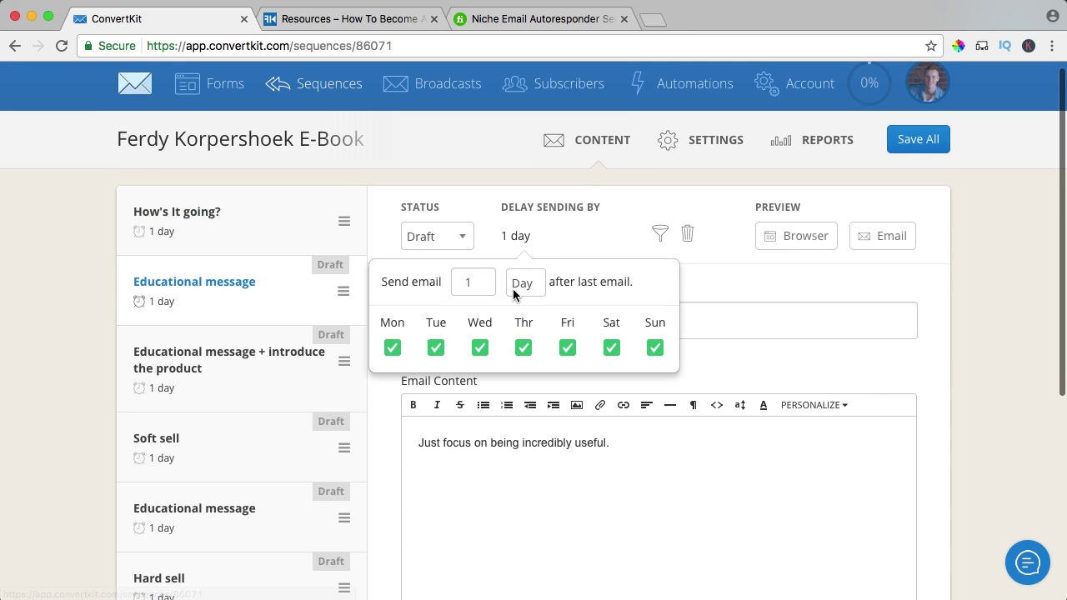
type("3")
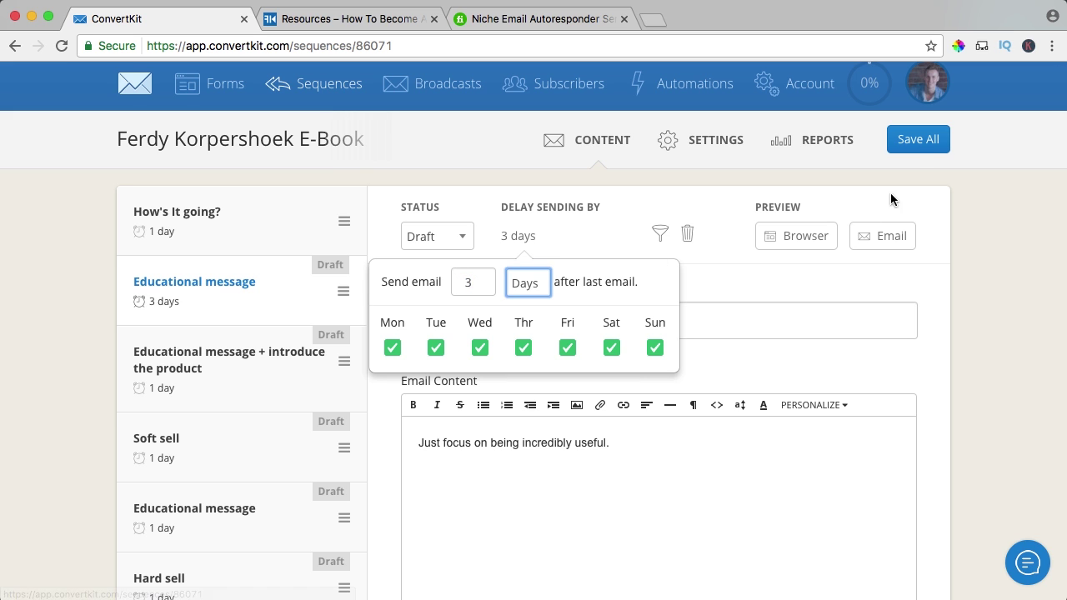
left_click(917, 146)
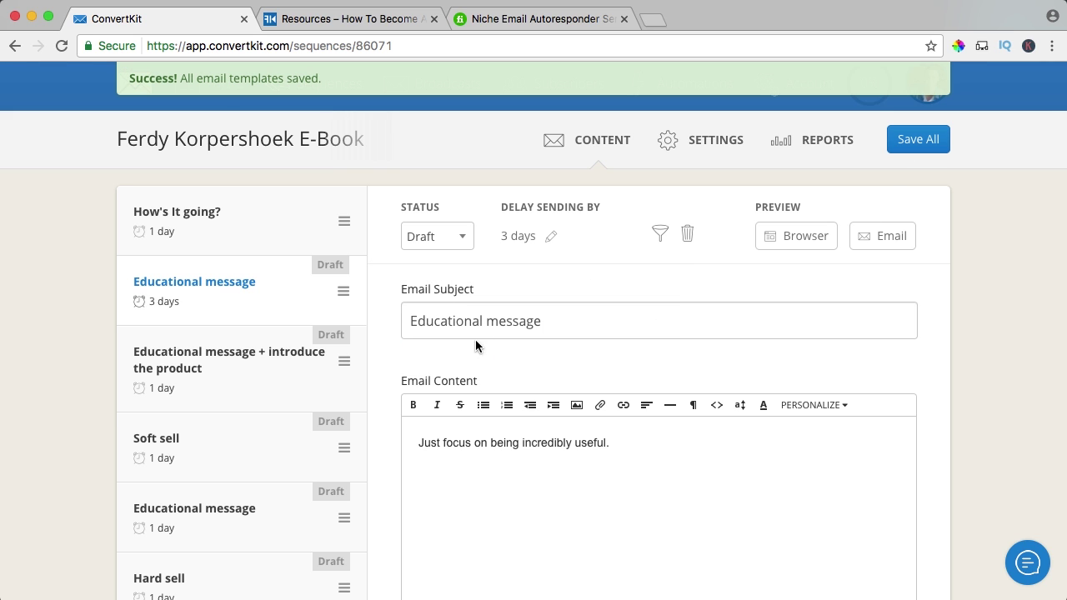
Step: Return to the Fiverr gig and select its Standard (Gold) package with 60 prewritten emails for up to two niches
triple_click(562, 319)
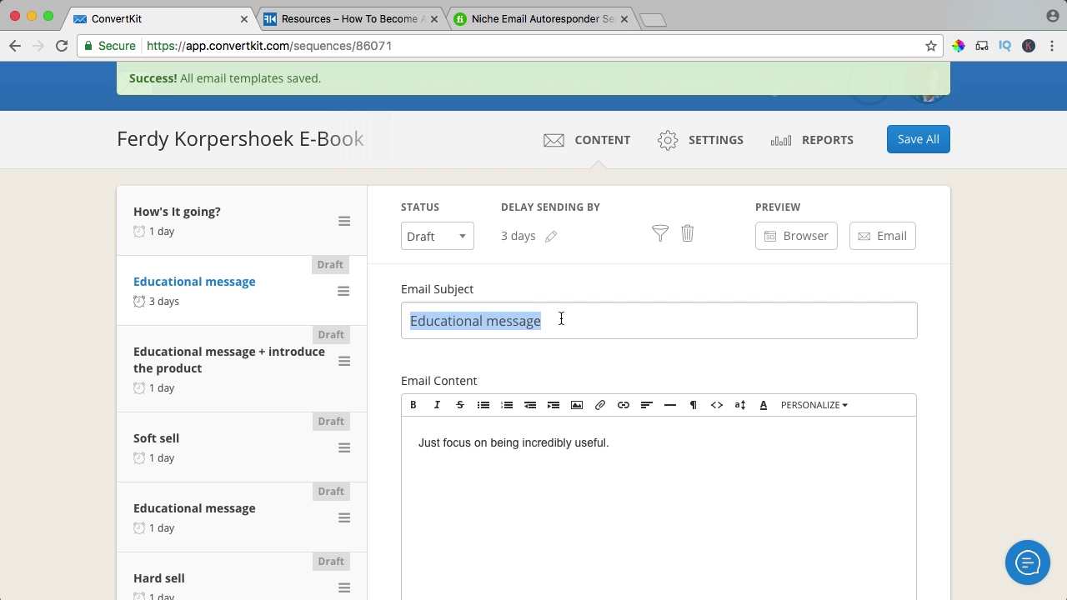
key("super+3")
mouse_move(142, 315)
left_mouse_down()
mouse_move(224, 317)
mouse_move(140, 335)
left_mouse_up()
left_click(182, 336)
scroll(381, 341, "up", 5)
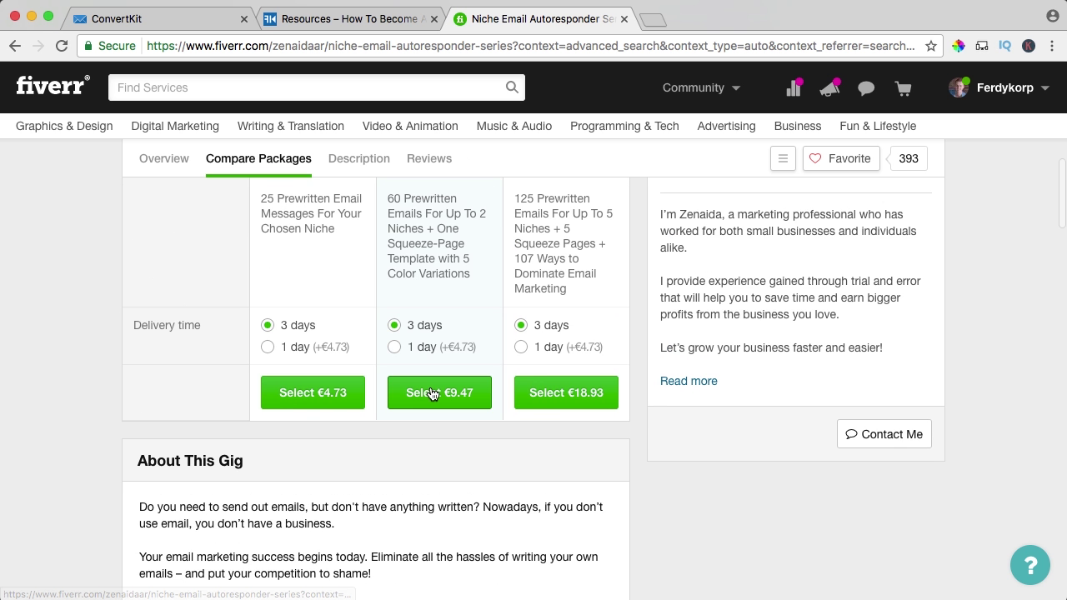
left_click(444, 396)
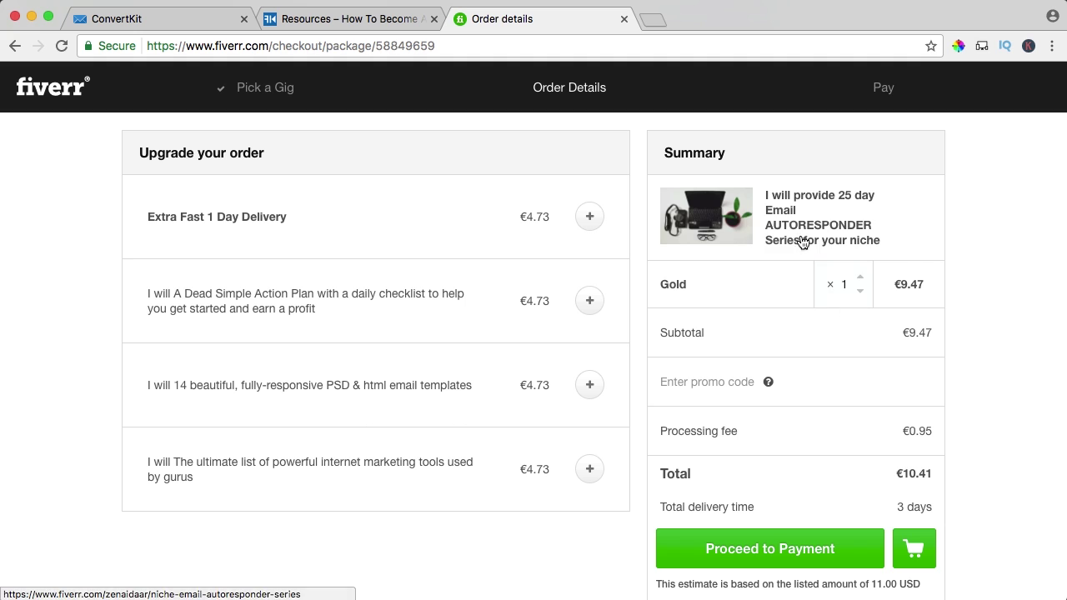
Step: Proceed to payment for the Gold package and place the order
scroll(834, 338, "down", 3)
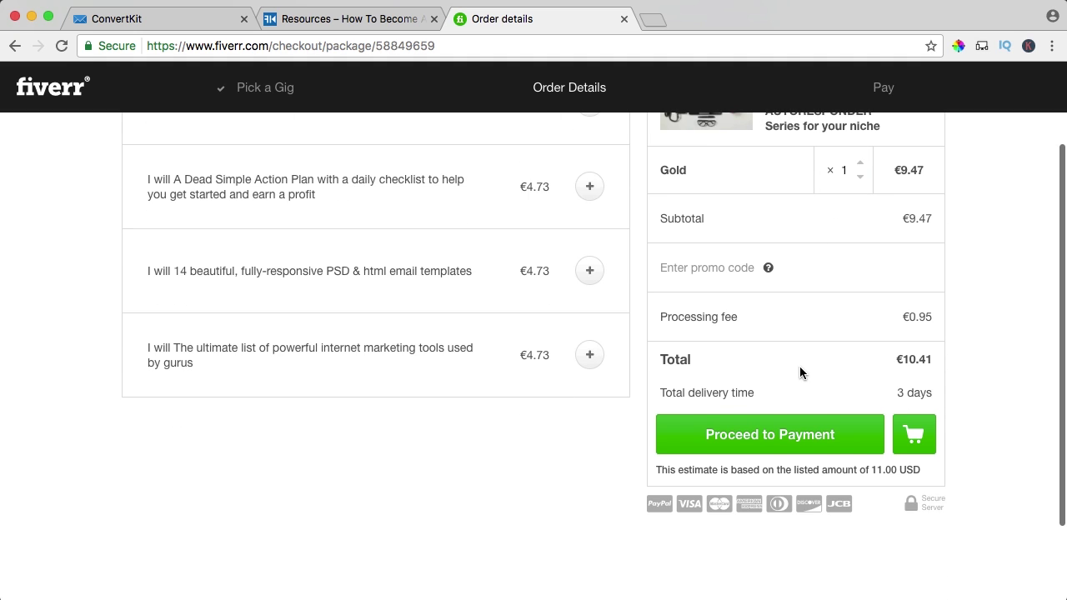
left_click(793, 439)
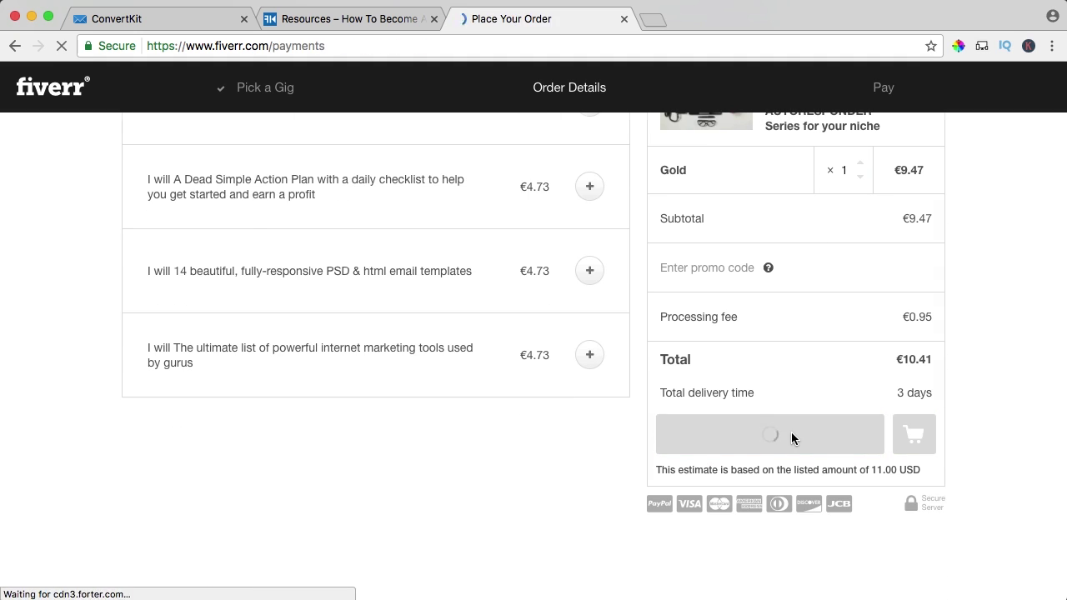
left_click(785, 486)
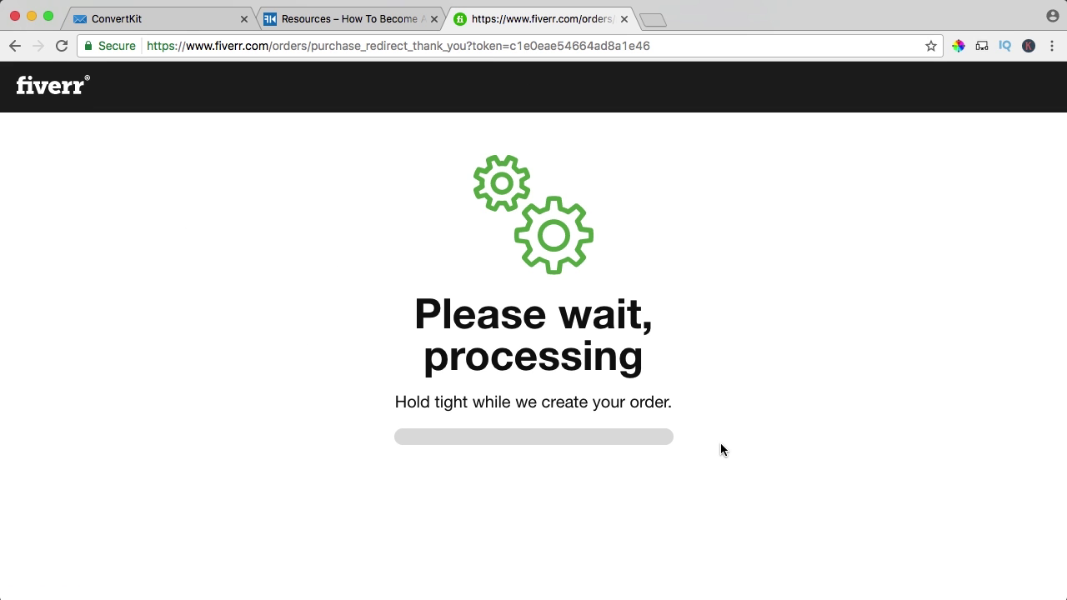
Step: Go through the order requirements and set the order's industry to Marketing & Advertising
scroll(572, 388, "down", 3)
scroll(572, 383, "down", 5)
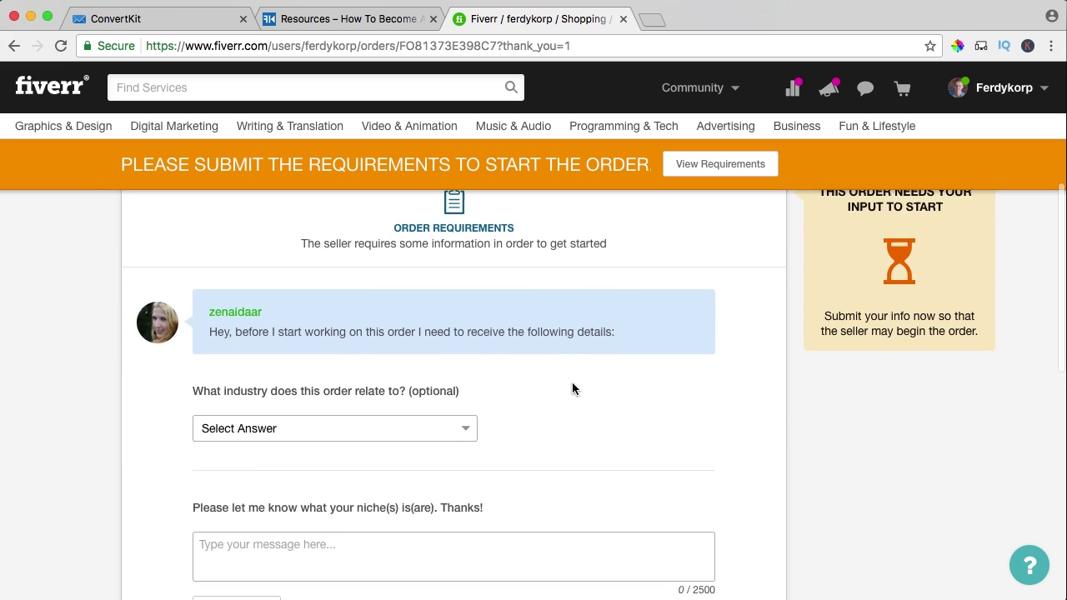
scroll(572, 383, "up", 5)
scroll(572, 386, "down", 5)
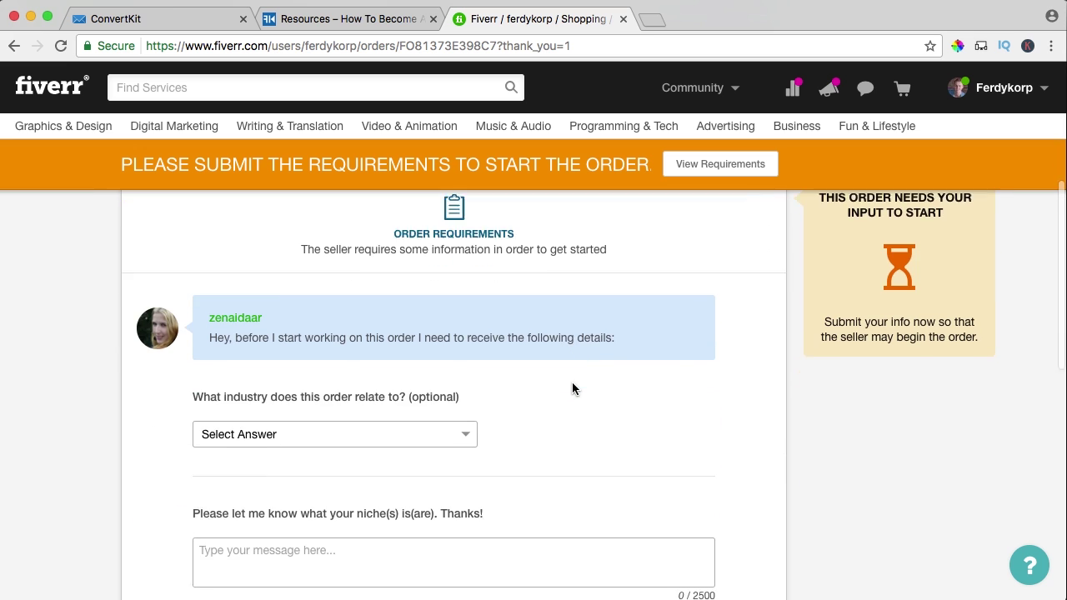
left_click_drag(211, 332, 443, 330)
left_click(480, 330)
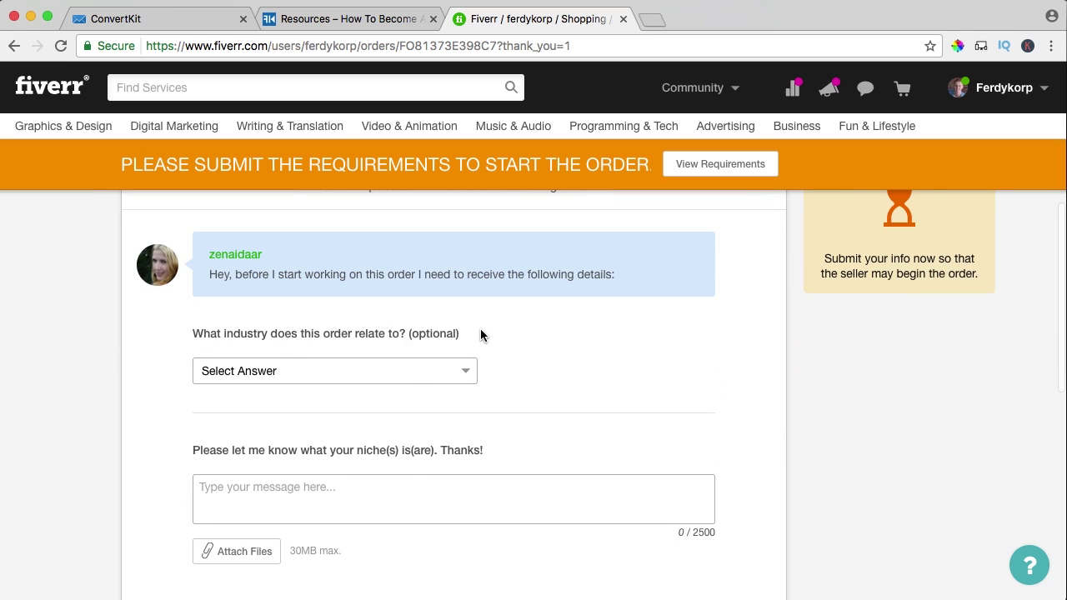
left_click(367, 375)
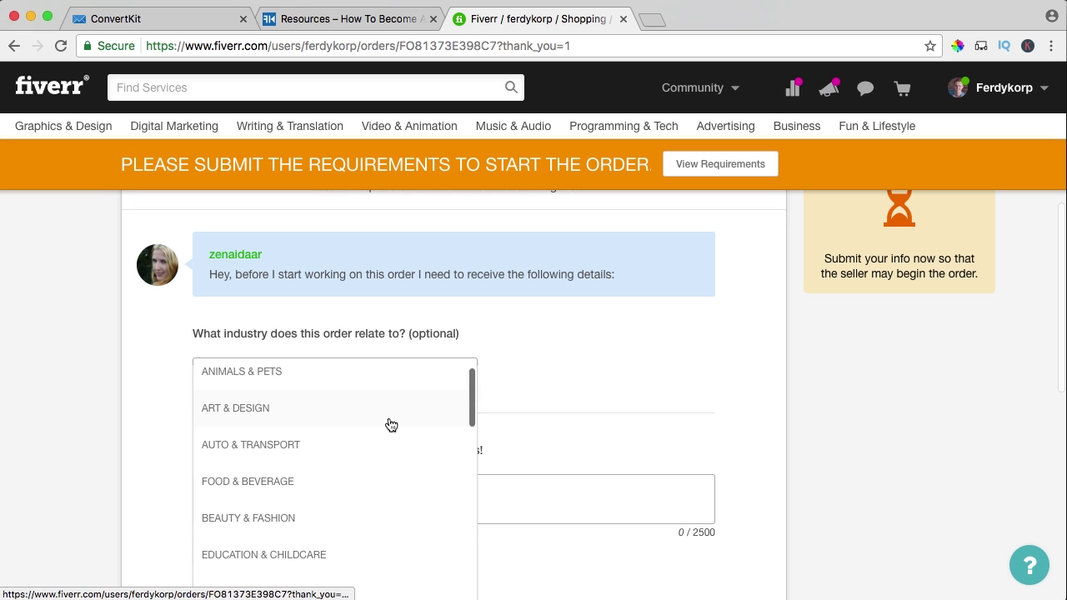
scroll(389, 425, "down", 5)
left_click(274, 470)
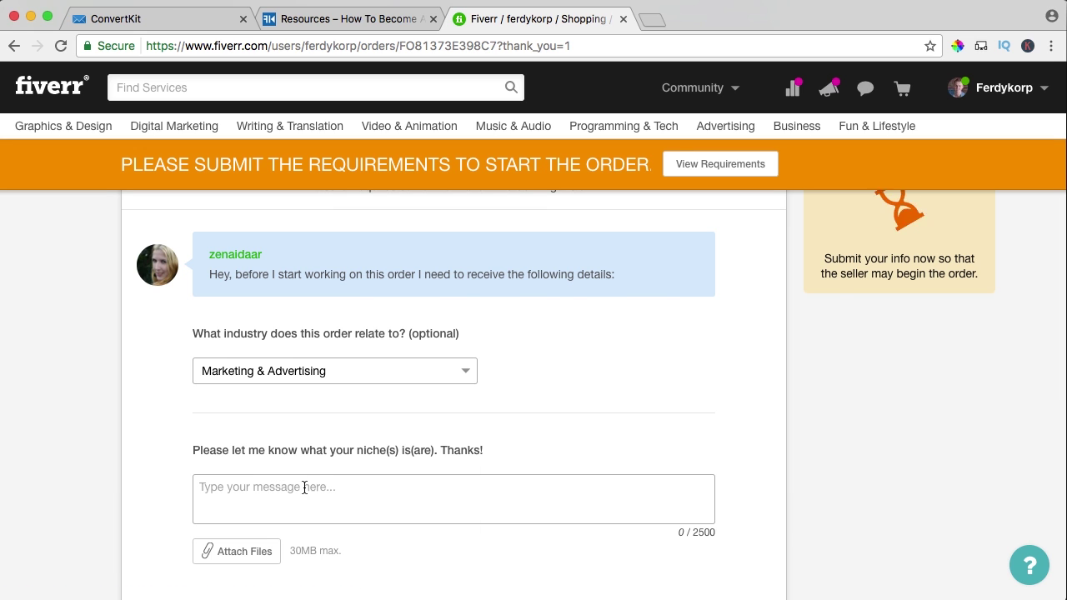
Step: Open the ordered gig's page in a new tab and copy the niches Business Online and Internet Marketing from its description
scroll(350, 285, "up", 5)
left_click(353, 270, "super")
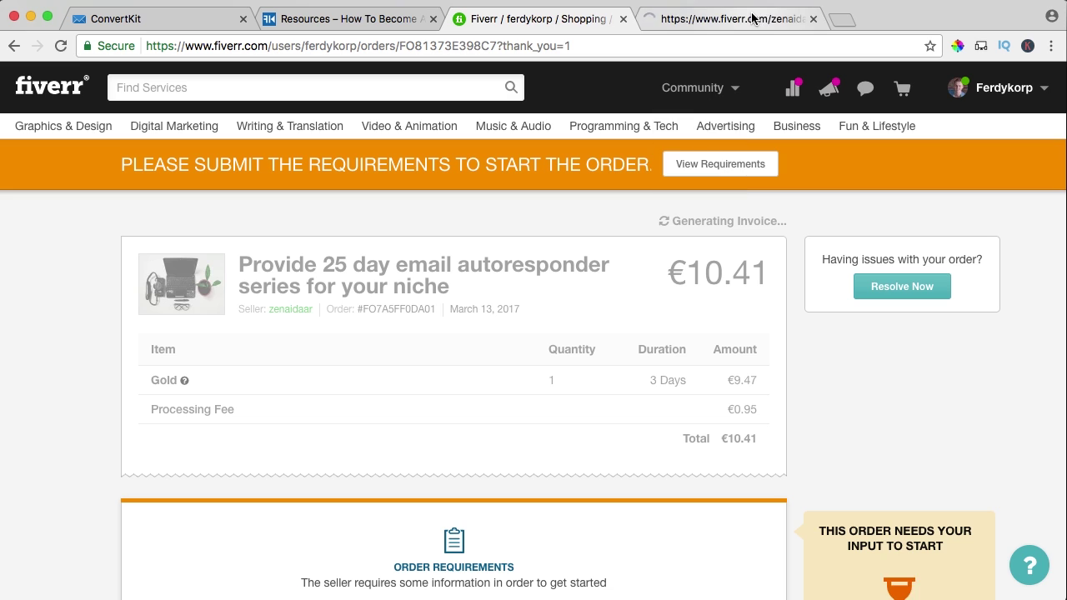
left_click(775, 20)
scroll(368, 335, "down", 10)
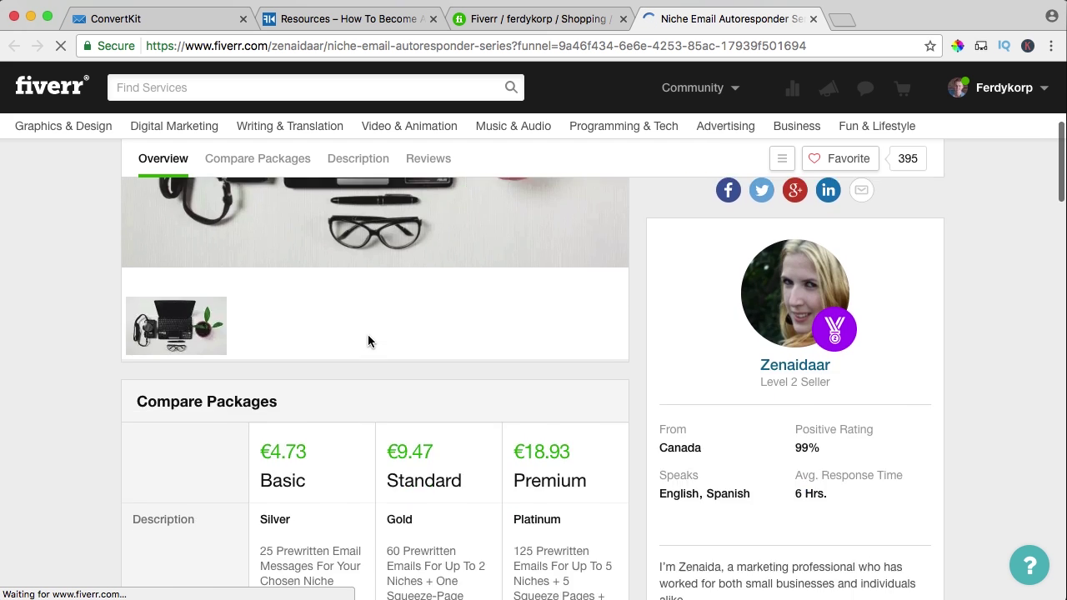
scroll(367, 337, "down", 5)
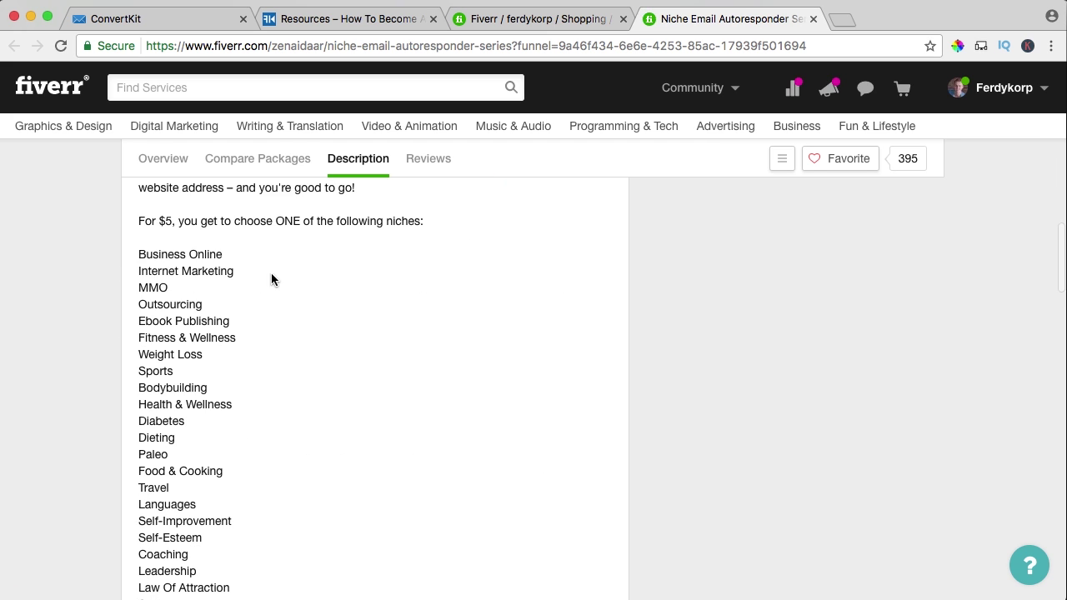
left_click_drag(272, 277, 173, 261)
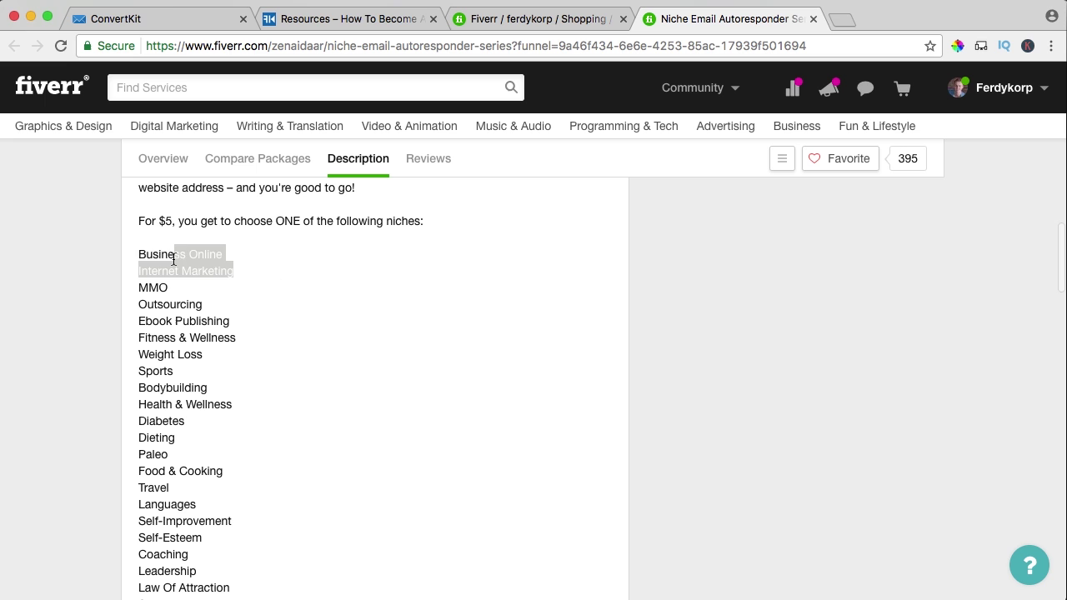
Step: Enter Business Online and Internet Marketing as the niches in the order requirements and submit them to start the order
left_click(581, 22)
scroll(431, 305, "down", 8)
left_click(238, 440)
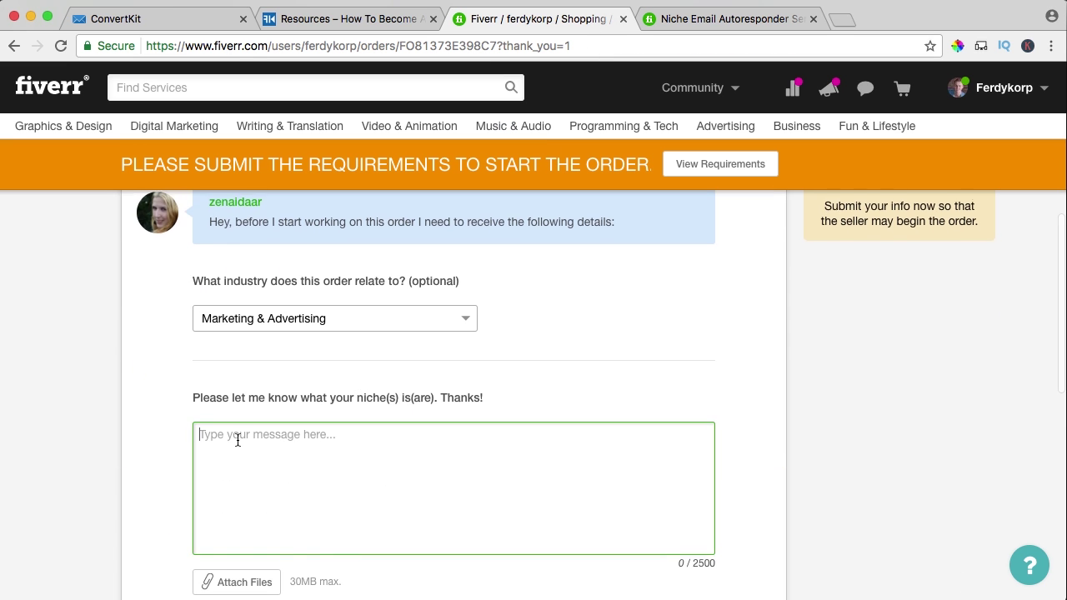
type("Business Online Internet Marketing")
scroll(476, 441, "down", 3)
left_click(667, 446)
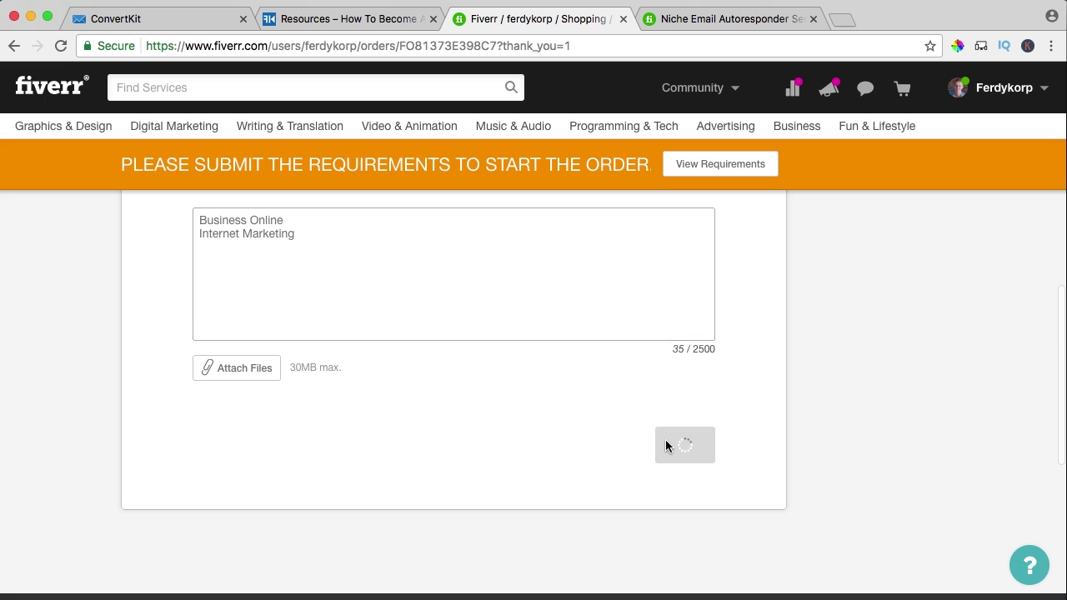
scroll(473, 348, "up", 5)
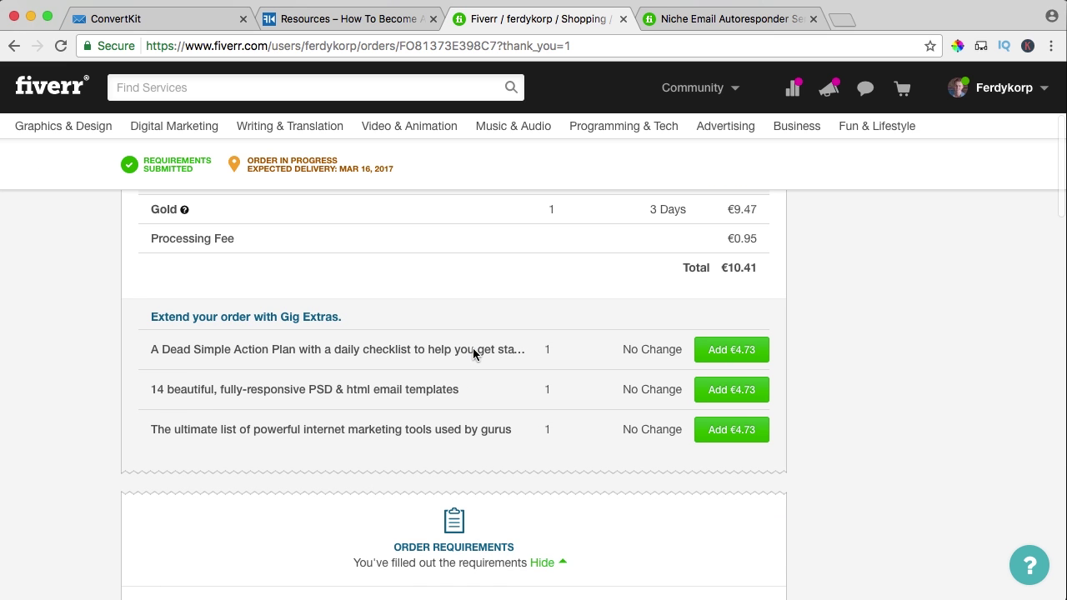
Step: Close the two Fiverr pages and switch back to the e-book sequence in ConvertKit
left_click(621, 20)
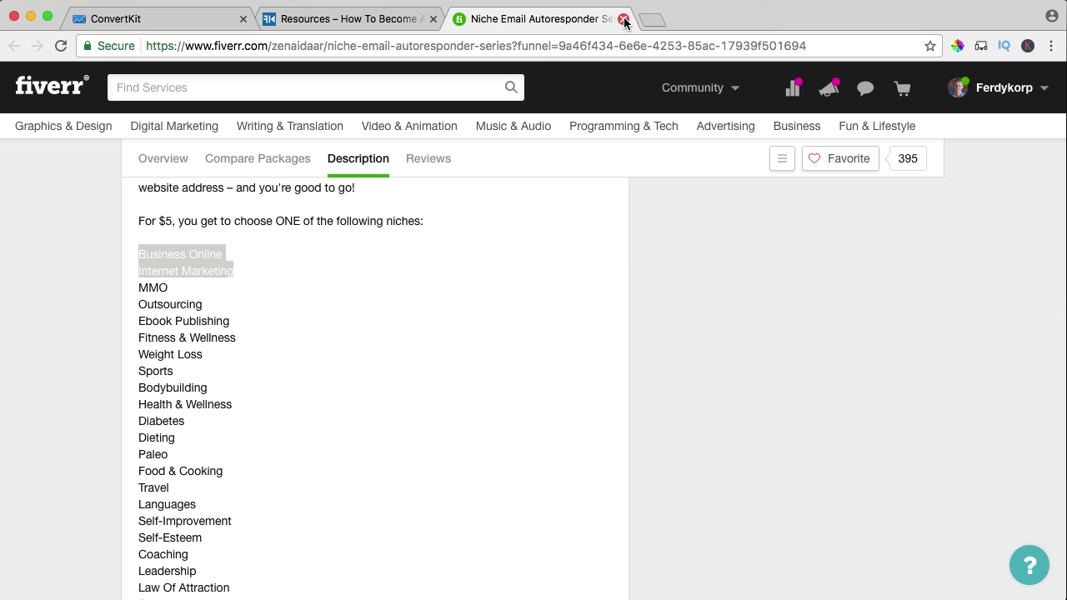
left_click(623, 21)
left_click(208, 18)
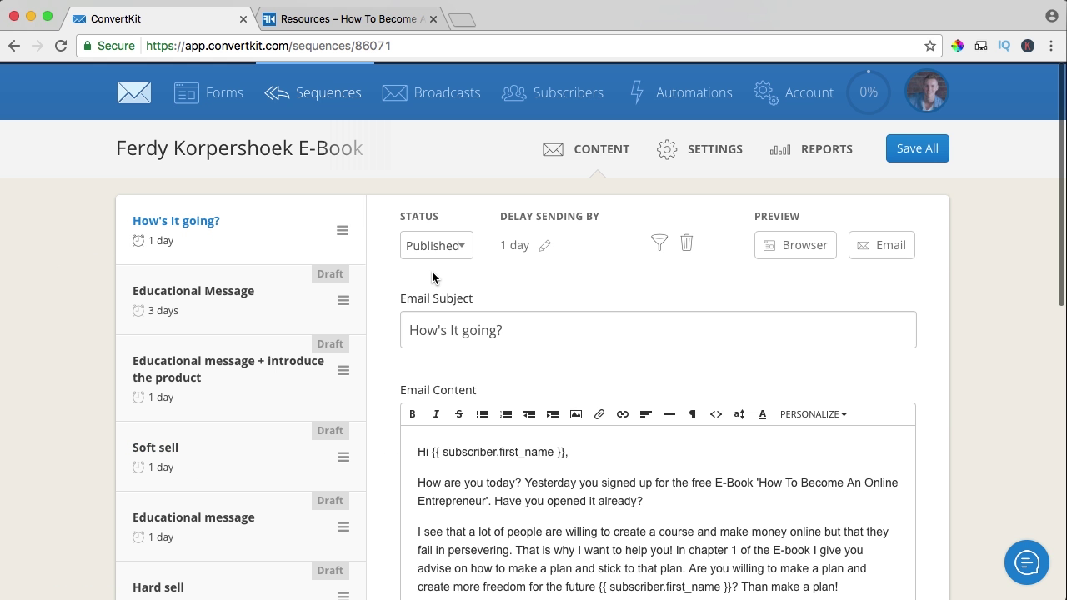
Step: Open the first Soft sell email, end its text with a period and add a new line reading "Link"
left_click(177, 458)
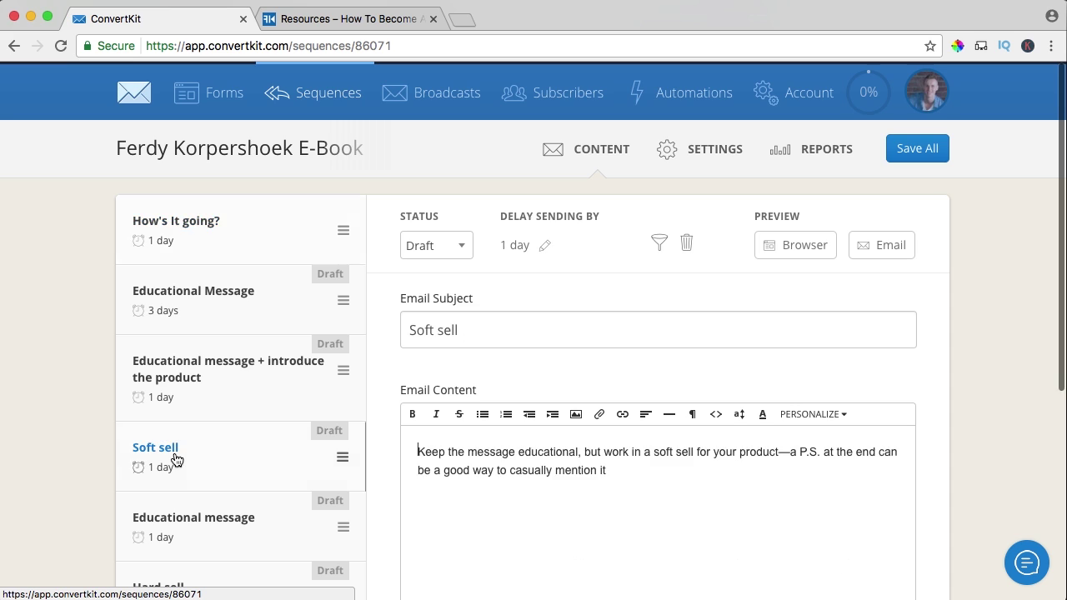
scroll(206, 416, "down", 2)
scroll(577, 465, "up", 1)
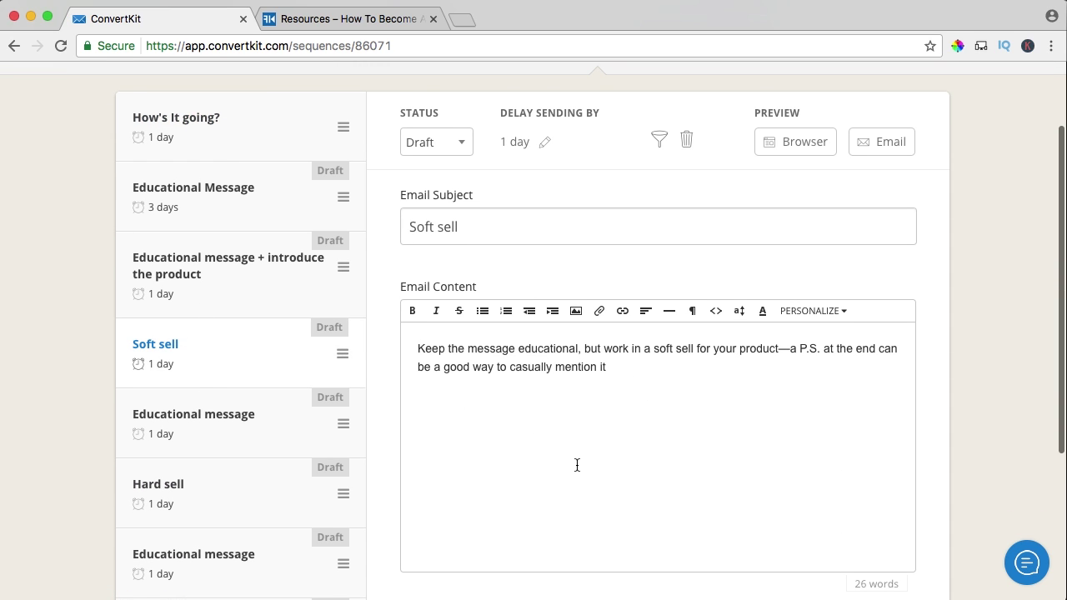
type(".")
key("Return")
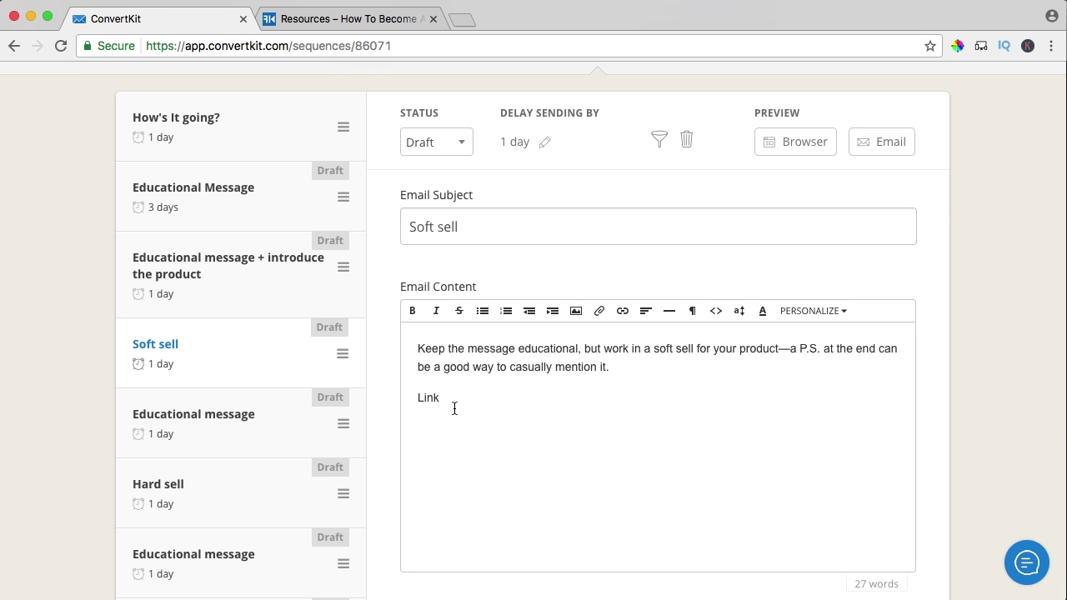
type("Link")
Step: Look over the Soft sell email and the sequence's message list, and save all emails in the sequence
scroll(455, 292, "up", 3)
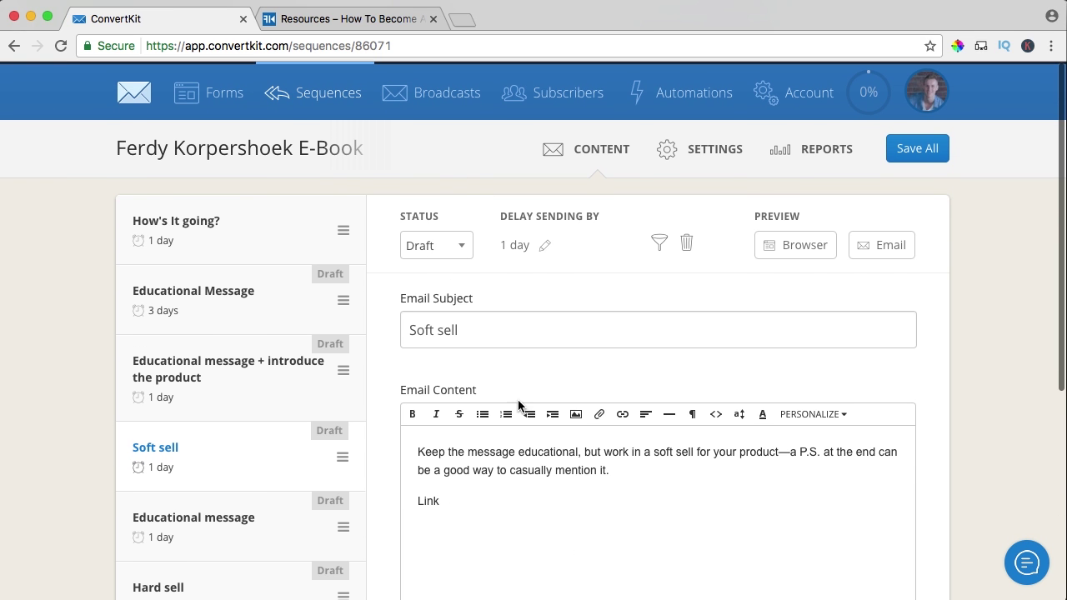
scroll(576, 292, "down", 5)
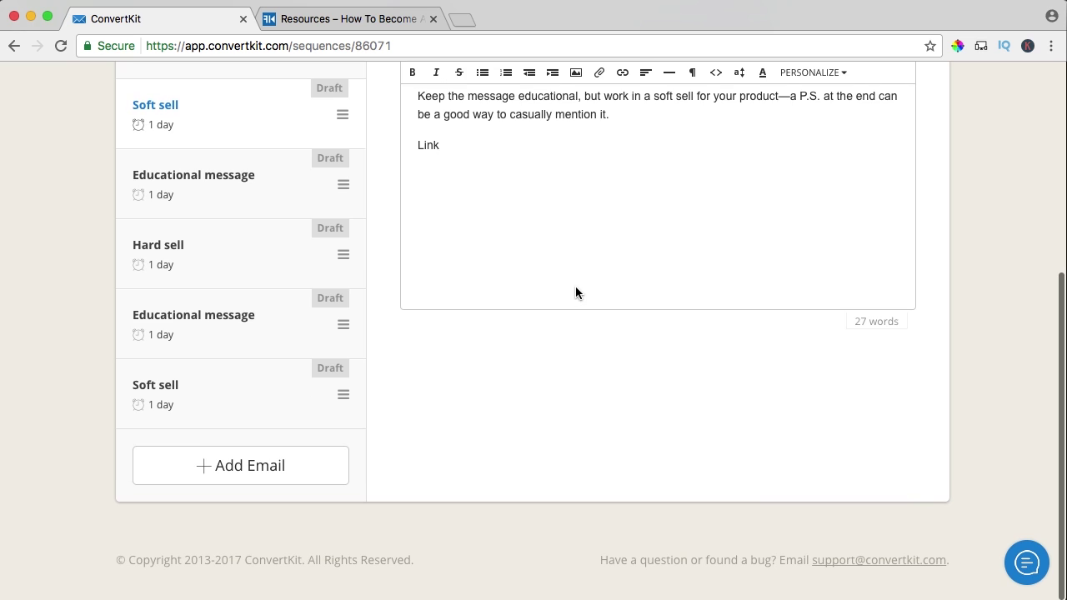
scroll(576, 286, "up", 5)
scroll(575, 286, "down", 4)
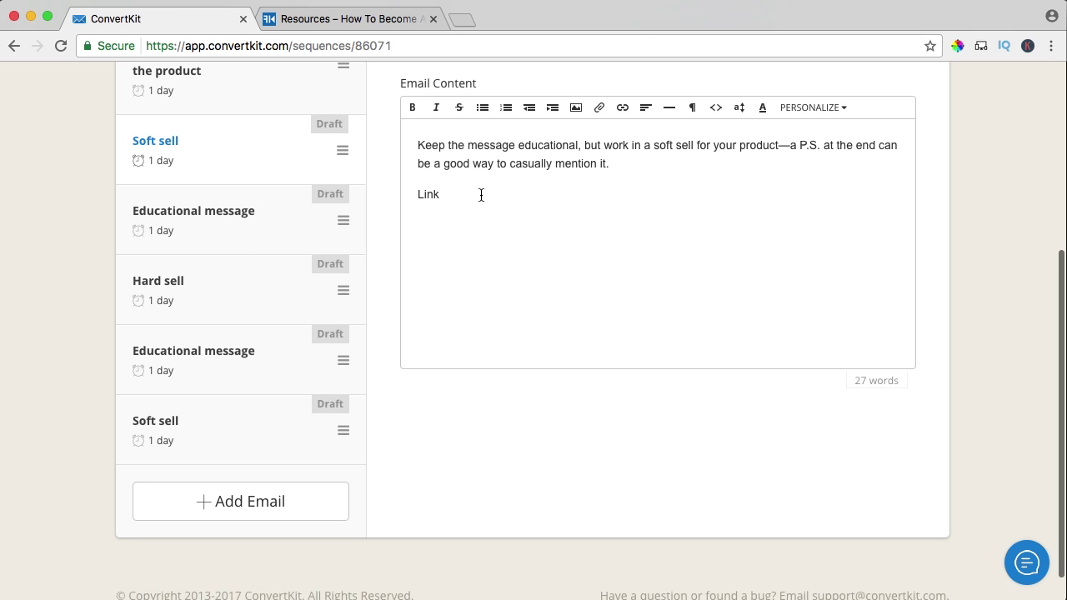
scroll(176, 236, "up", 5)
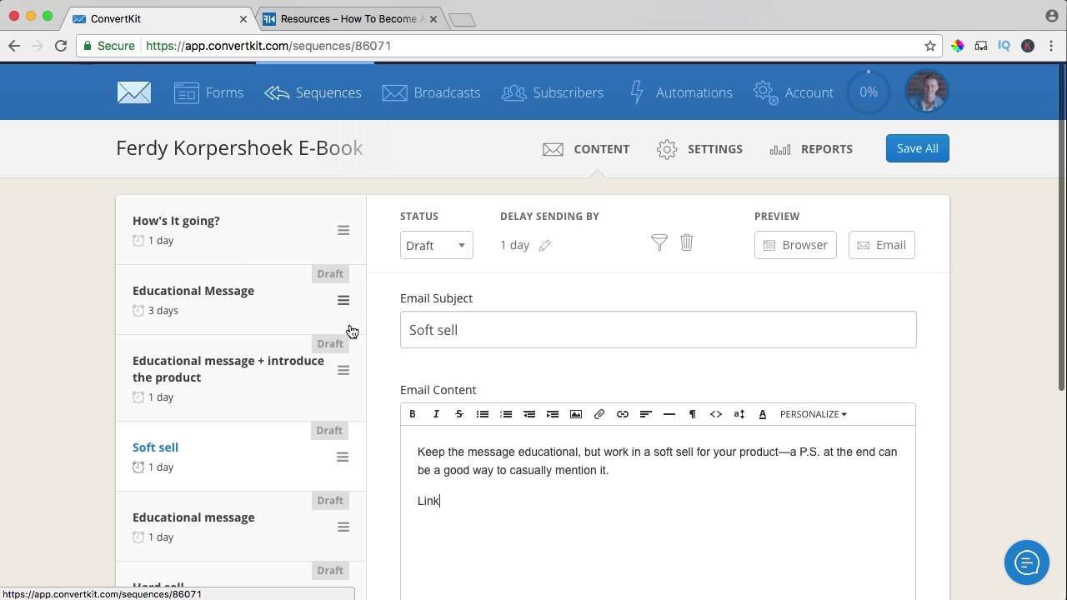
left_click(919, 150)
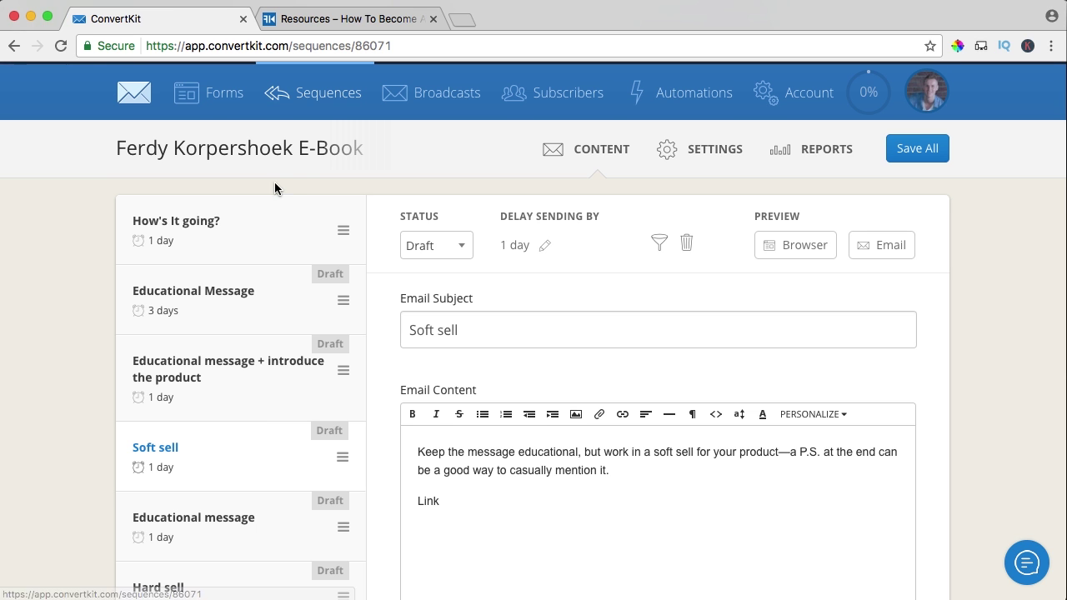
scroll(191, 333, "down", 3)
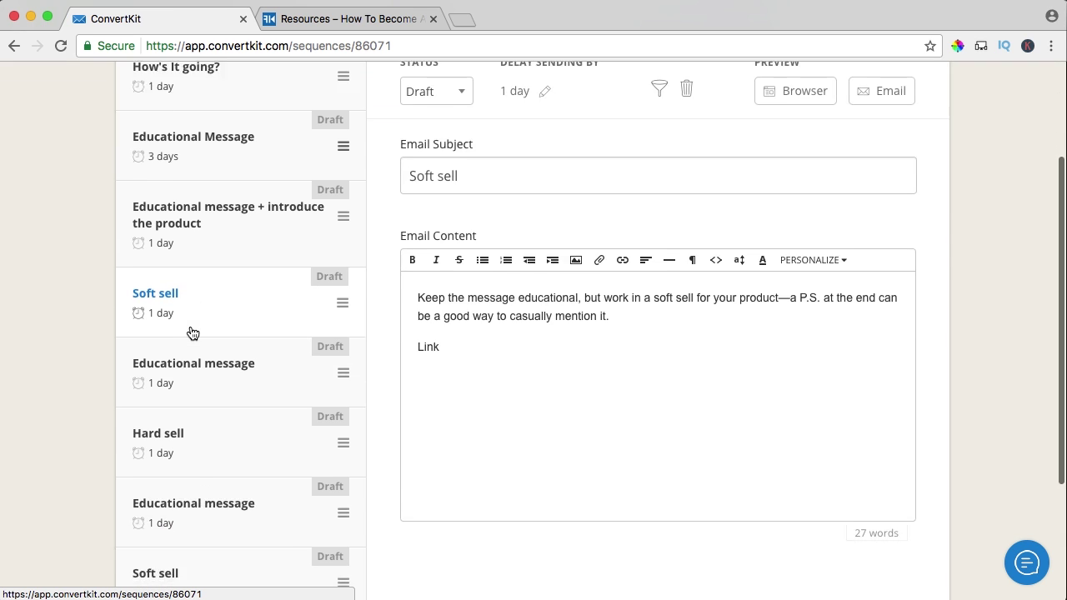
scroll(191, 334, "up", 3)
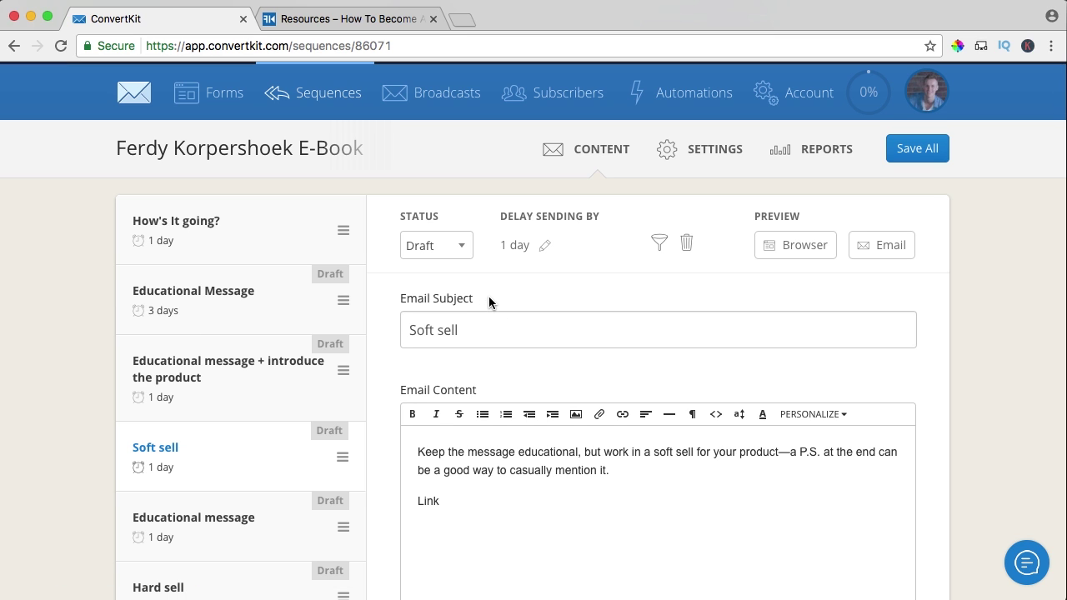
Step: In the Newsletter form's main settings, assign the E-Book email sequence to subscribers, keeping it mandatory for all new subscribers
left_click(214, 98)
scroll(263, 181, "down", 5)
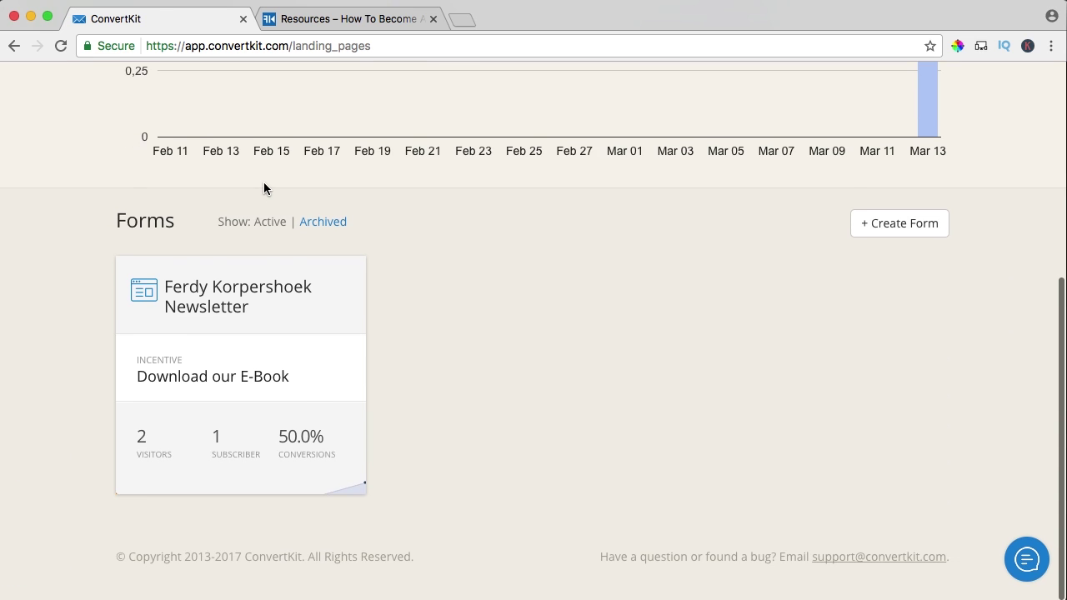
left_click(209, 308)
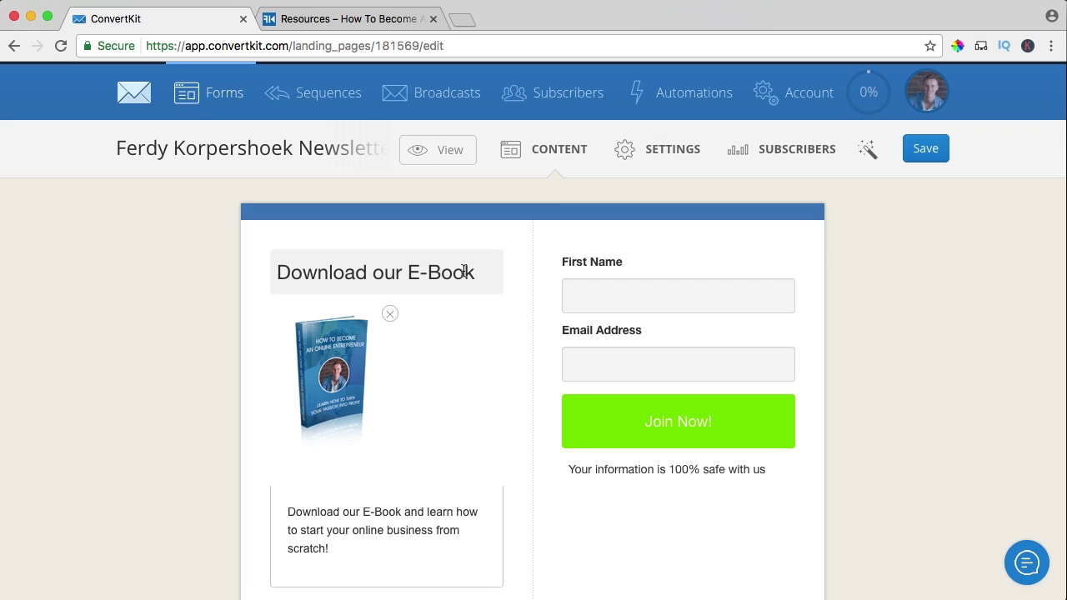
left_click(665, 156)
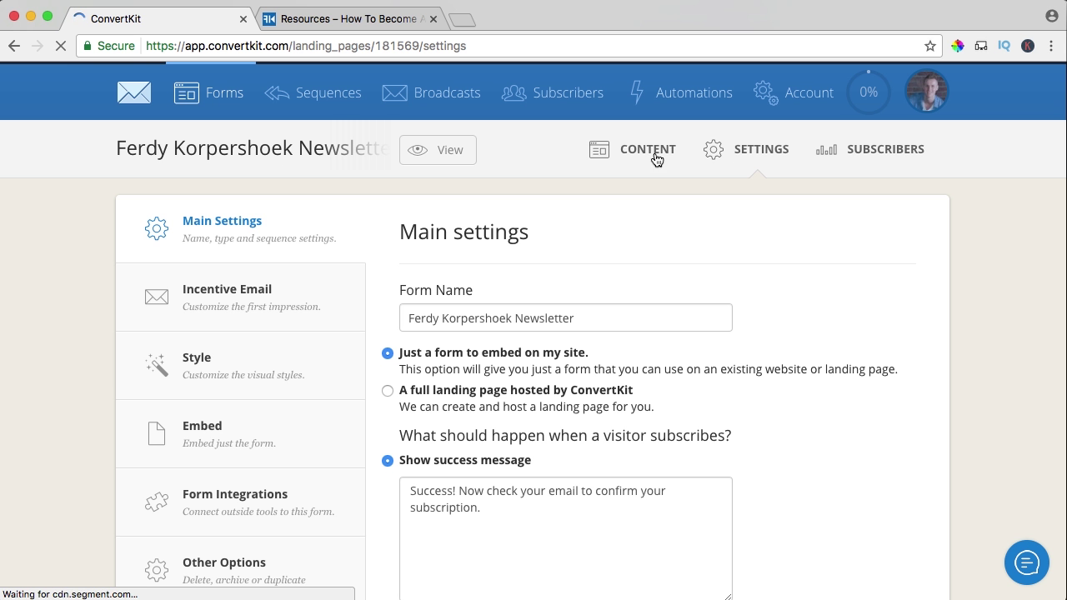
scroll(395, 243, "down", 8)
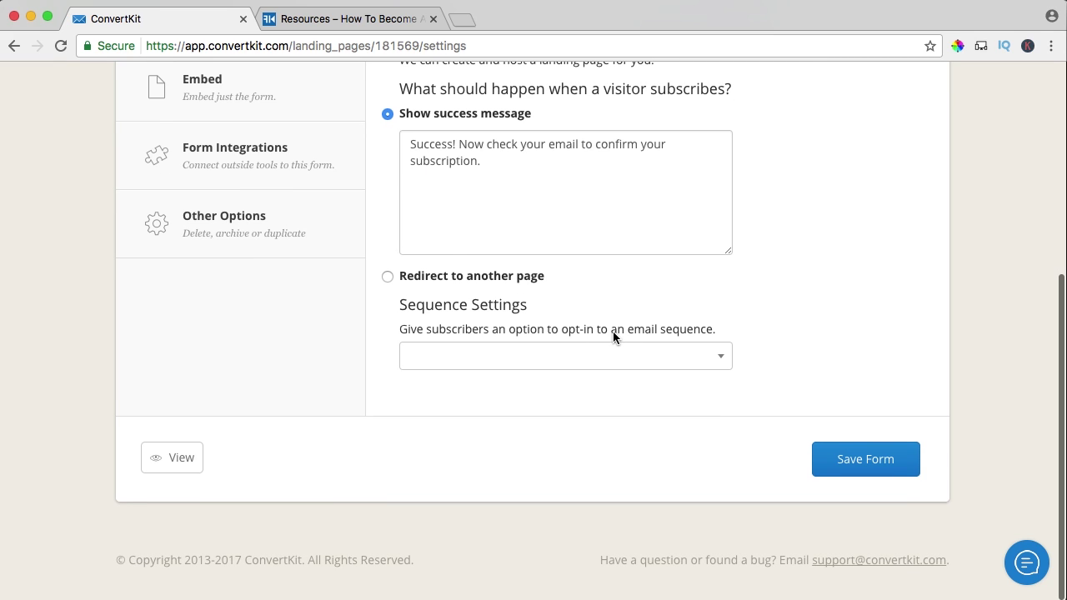
left_click(604, 357)
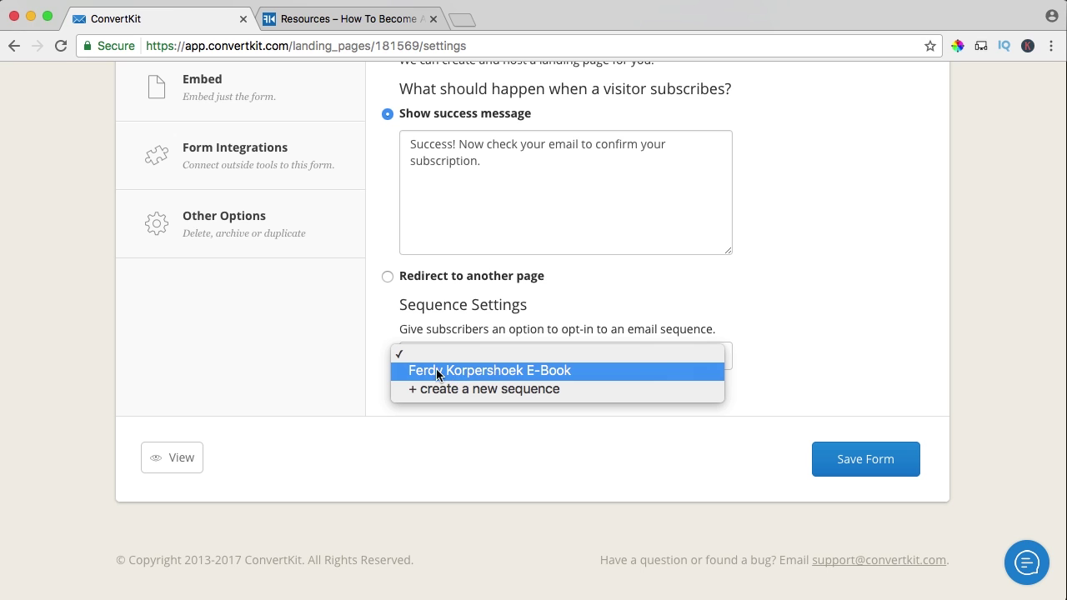
left_click(482, 372)
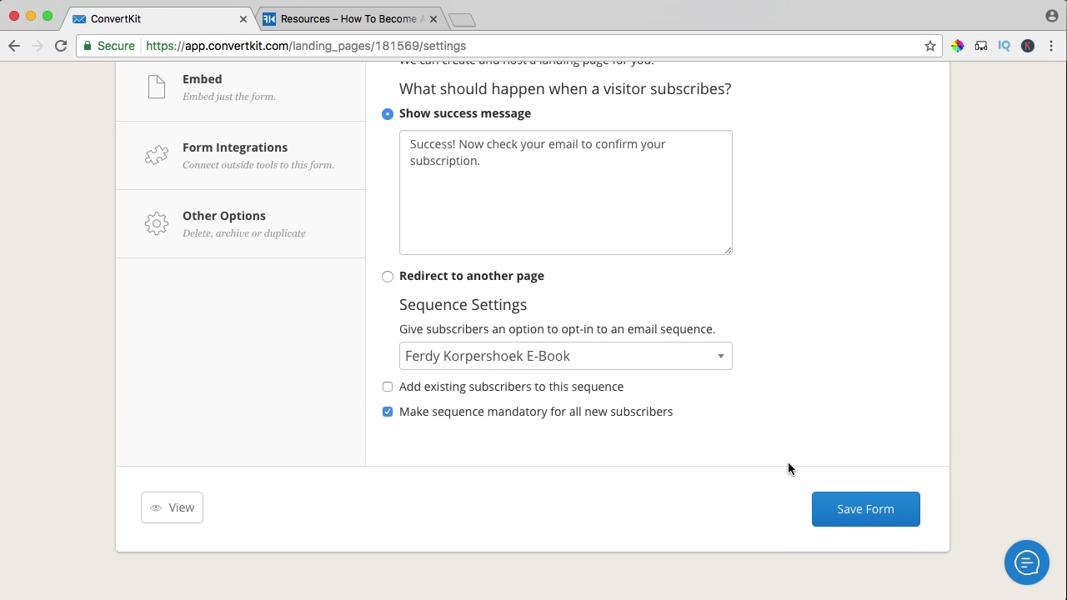
mouse_move(446, 418)
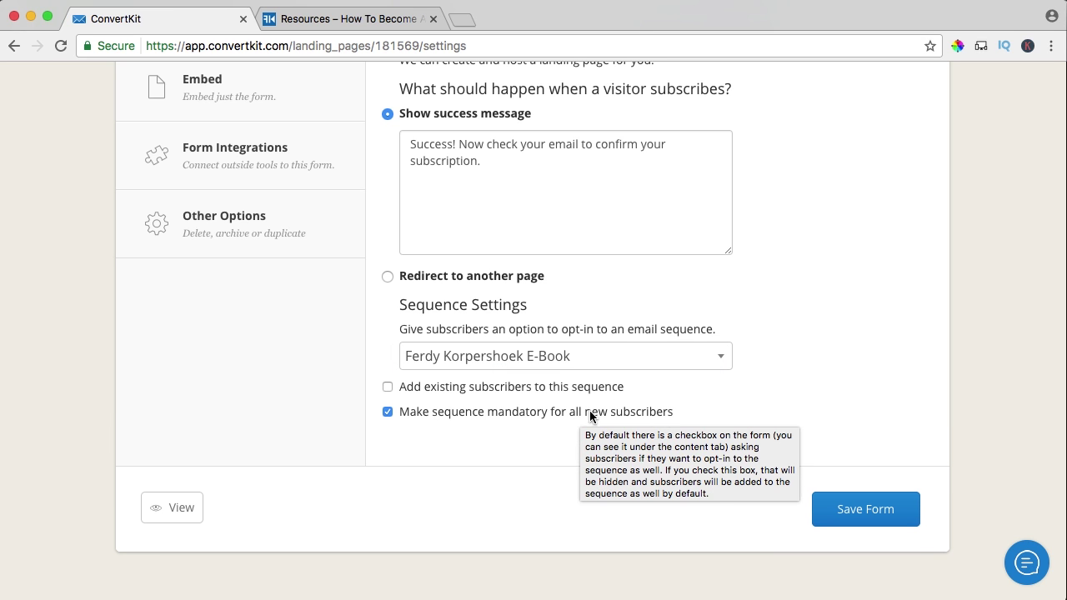
Step: Rename the form by replacing "Newsletter" with "E-Book" in its name, and save the form
scroll(600, 402, "up", 8)
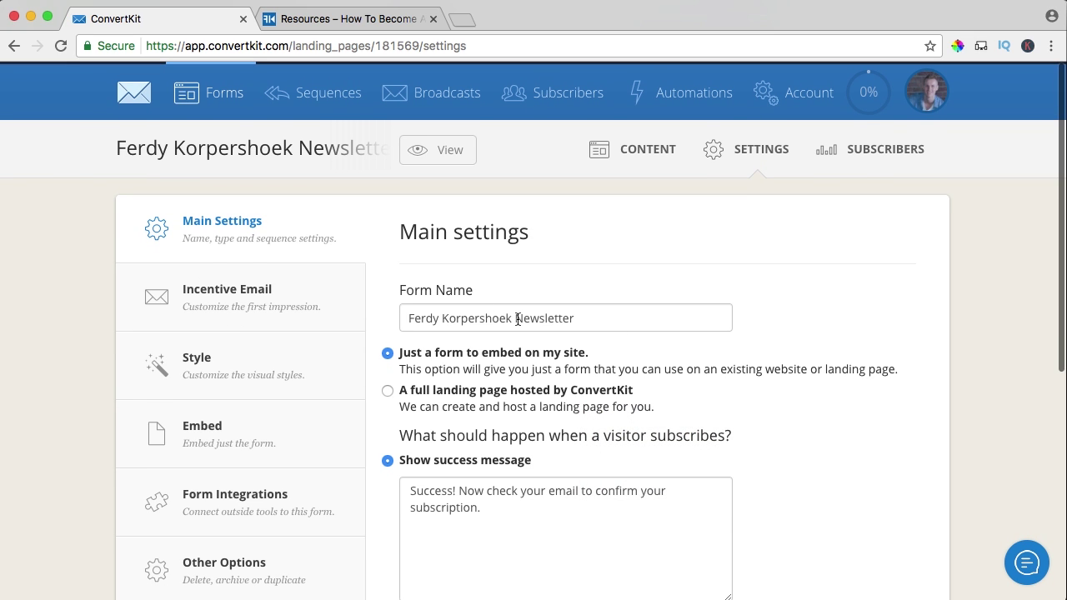
left_click_drag(517, 319, 621, 322)
type("E-Book")
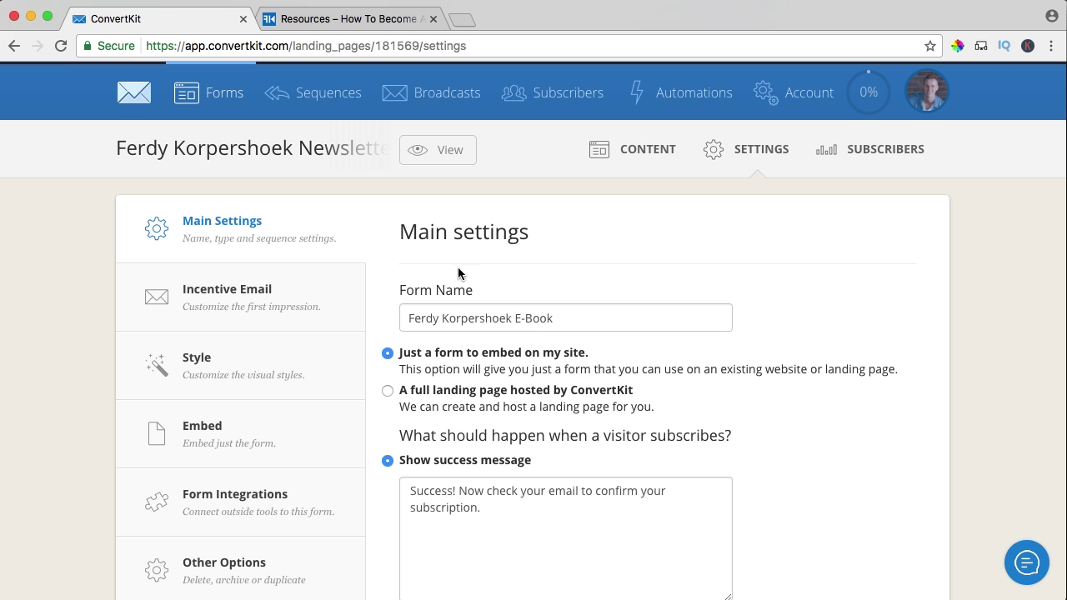
scroll(465, 289, "down", 5)
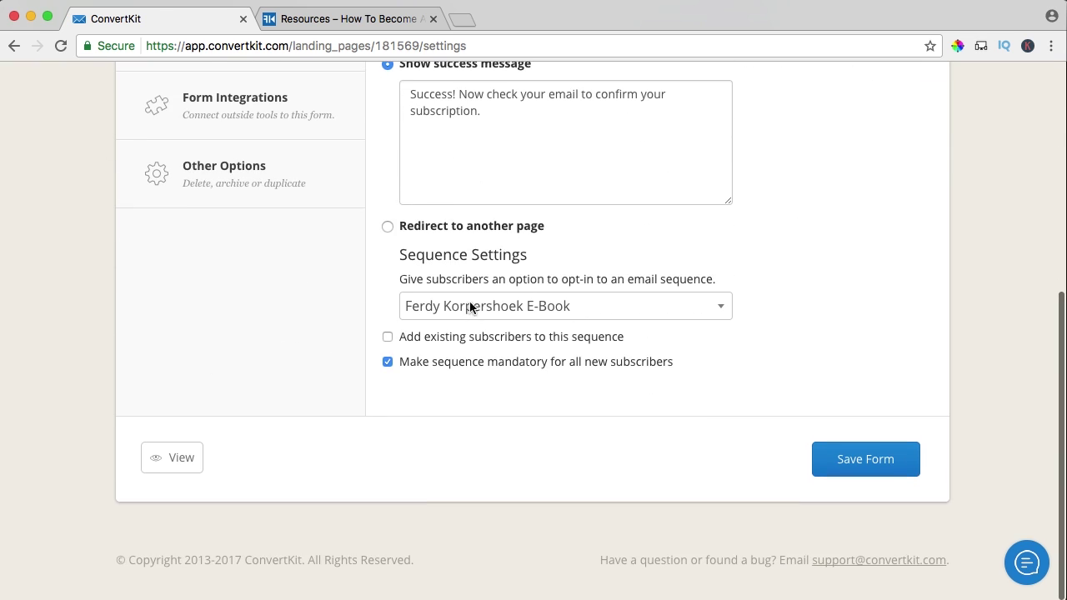
left_click(856, 461)
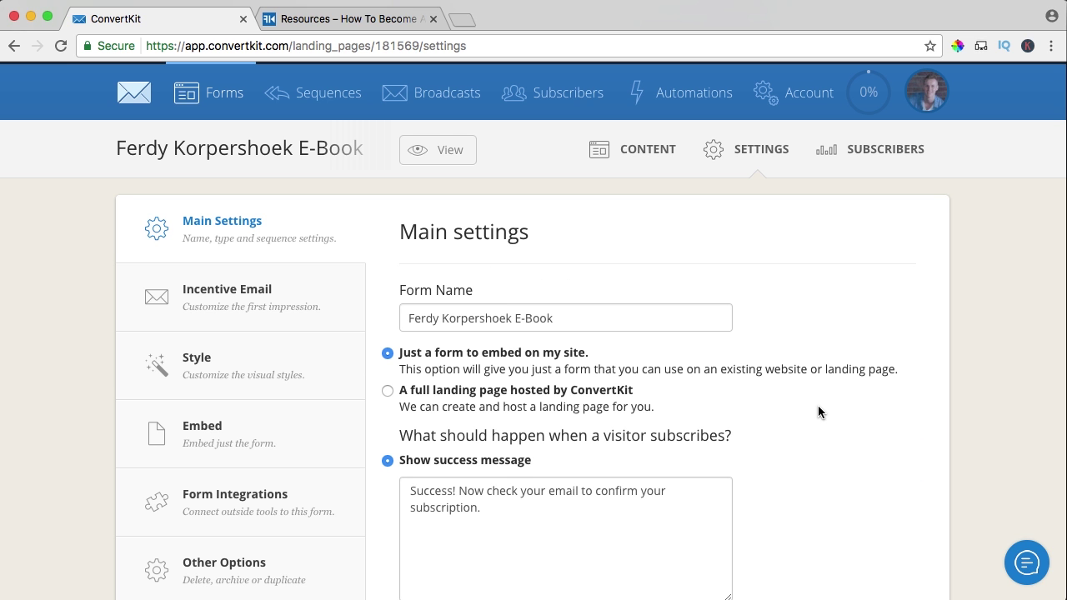
scroll(803, 401, "down", 1)
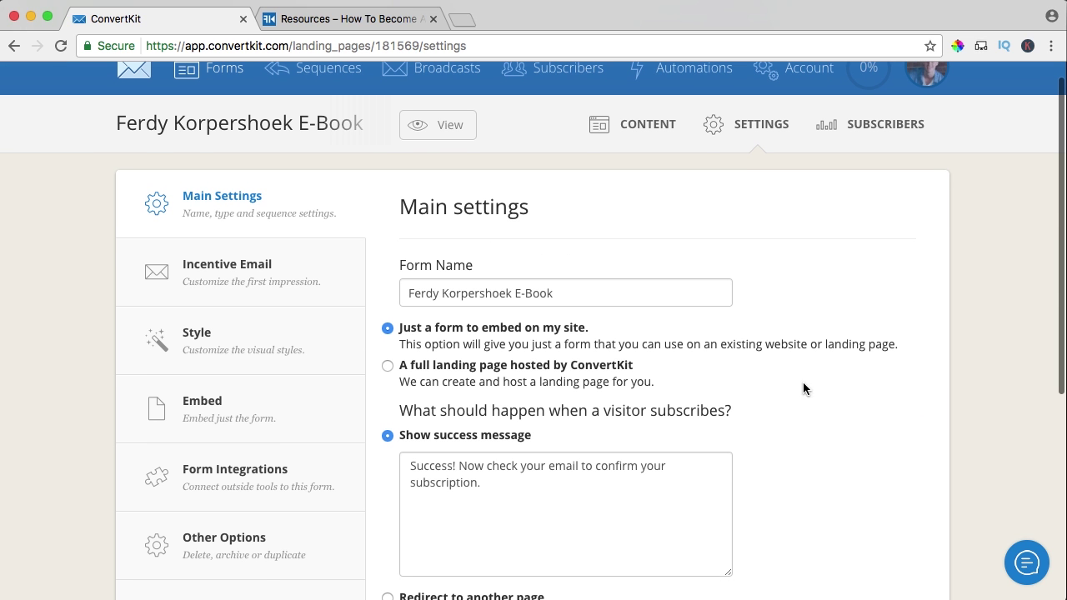
scroll(639, 374, "down", 5)
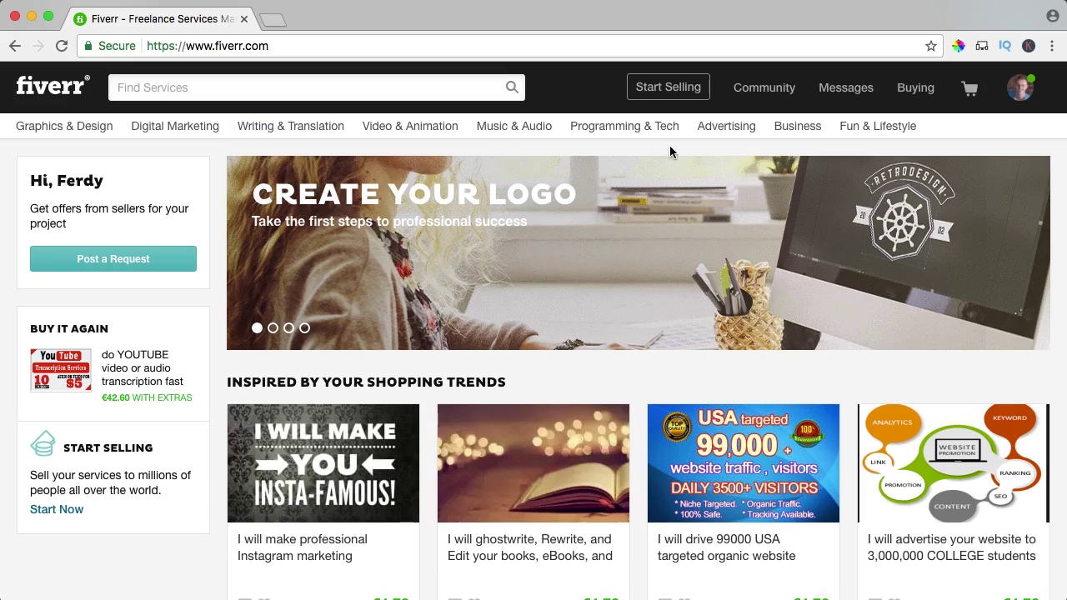
Step: Open the completed Fiverr order for the 25 day email autoresponder series and find the seller's delivery message
mouse_move(915, 90)
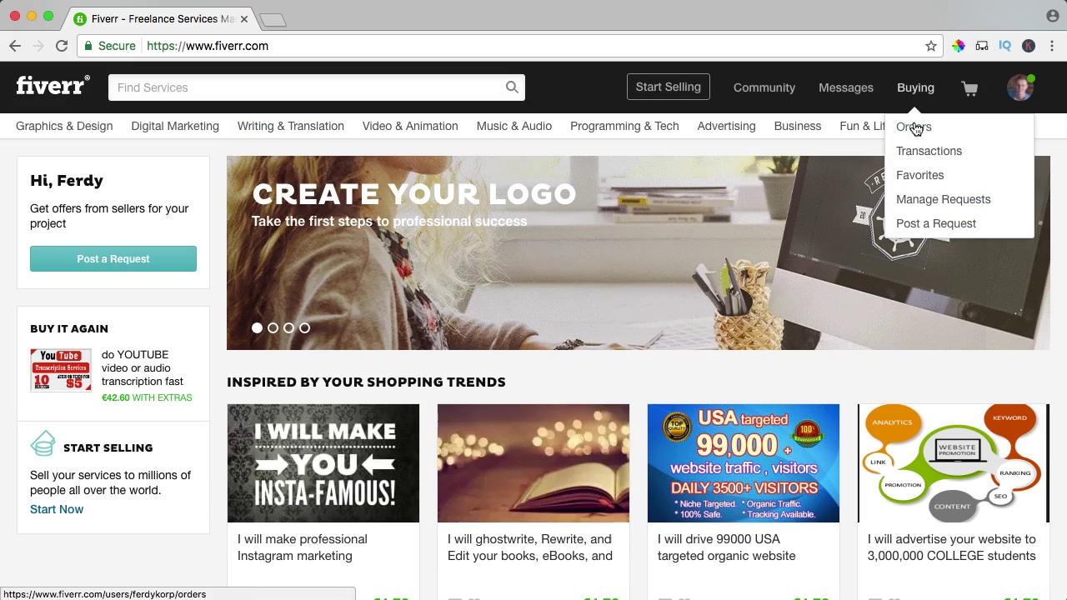
left_click(917, 130)
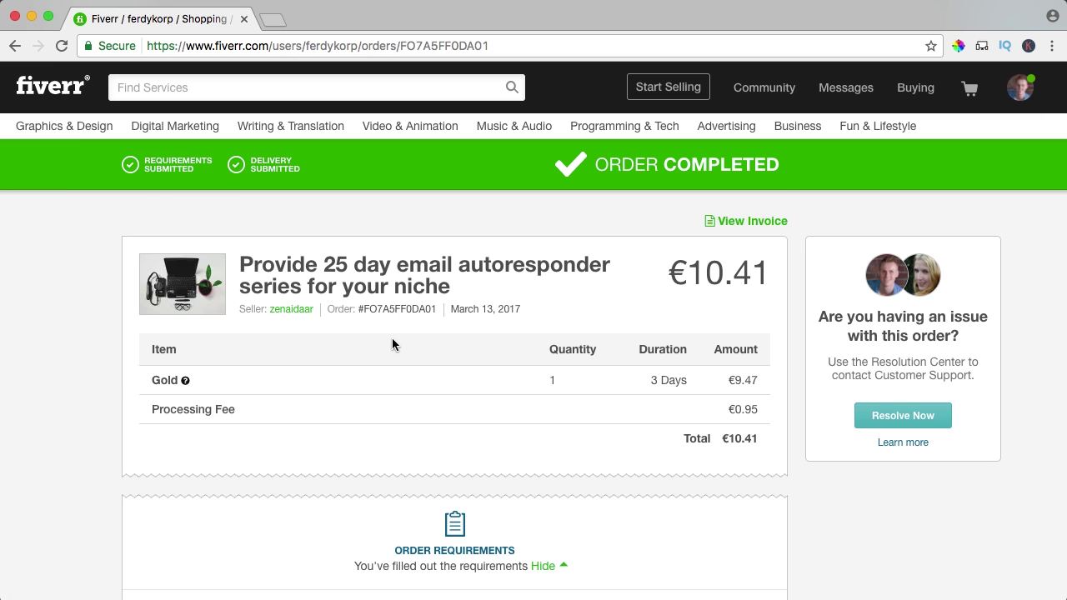
scroll(392, 338, "down", 15)
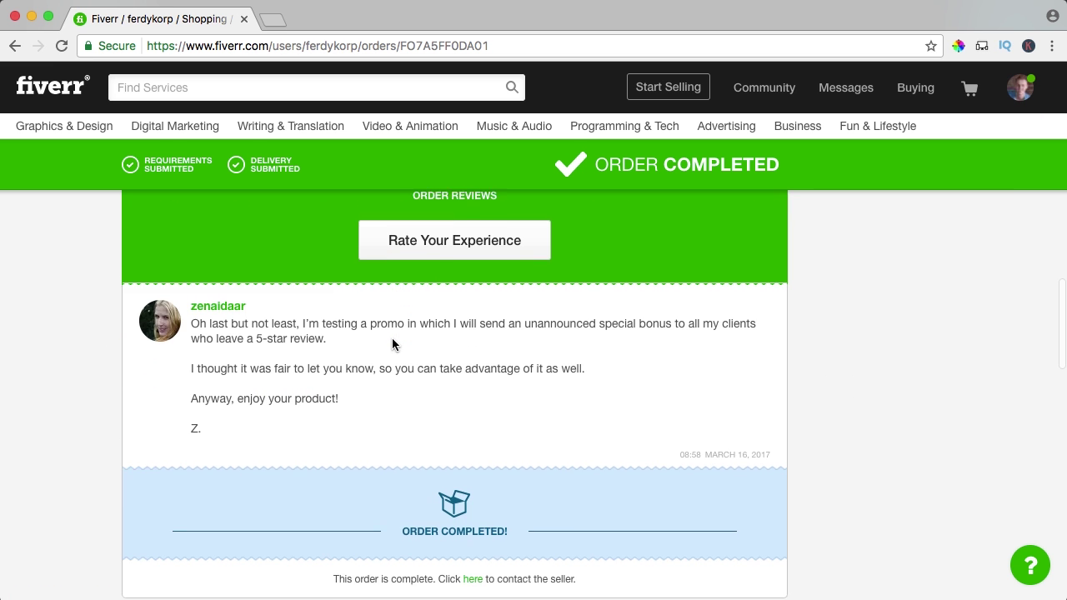
scroll(392, 337, "down", 5)
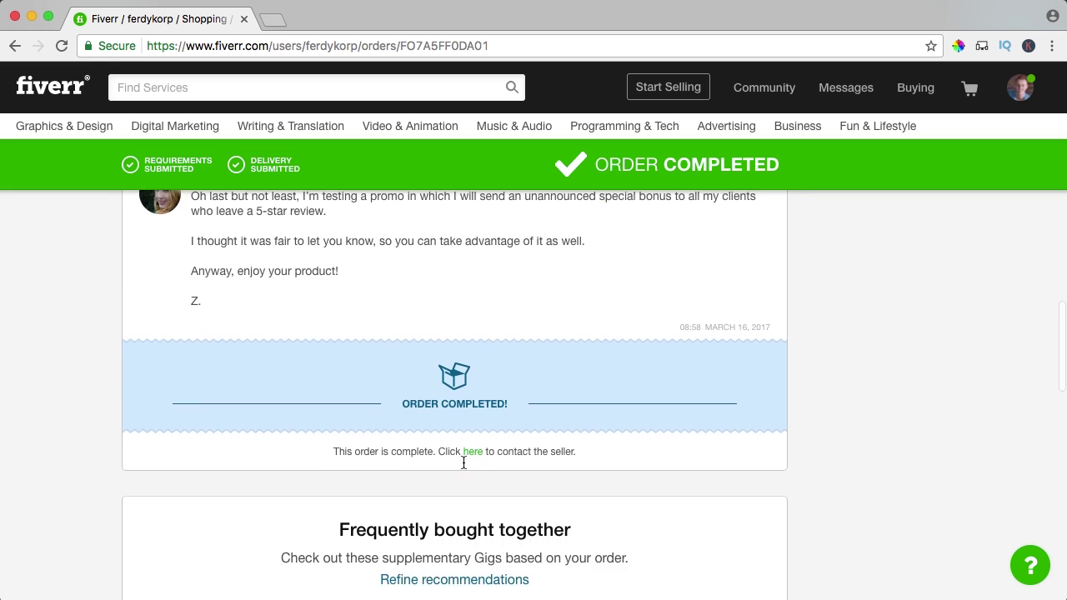
scroll(463, 463, "down", 2)
scroll(459, 420, "up", 8)
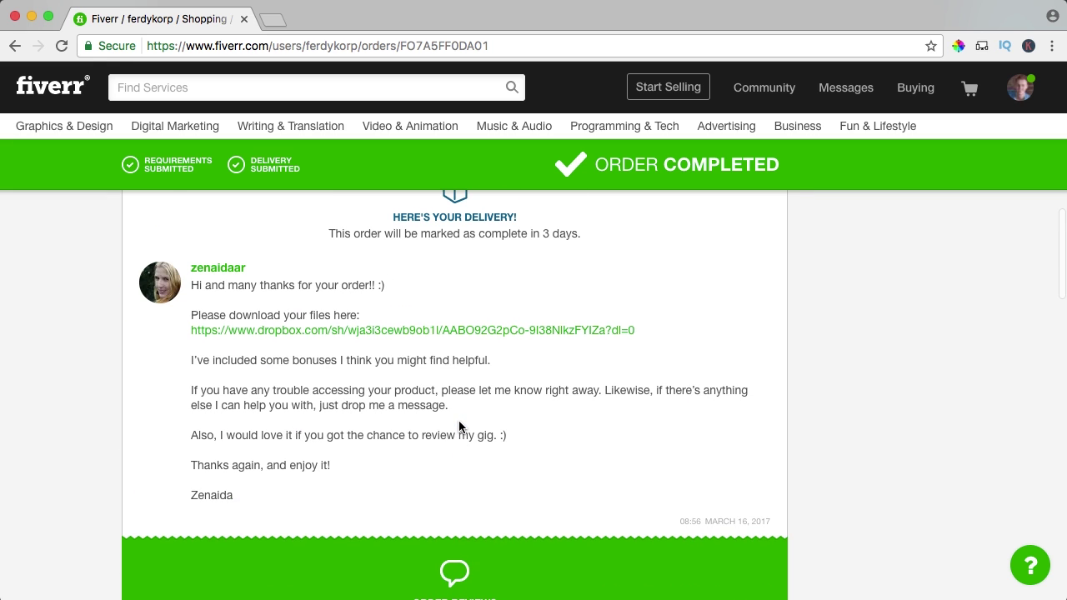
scroll(459, 420, "up", 1)
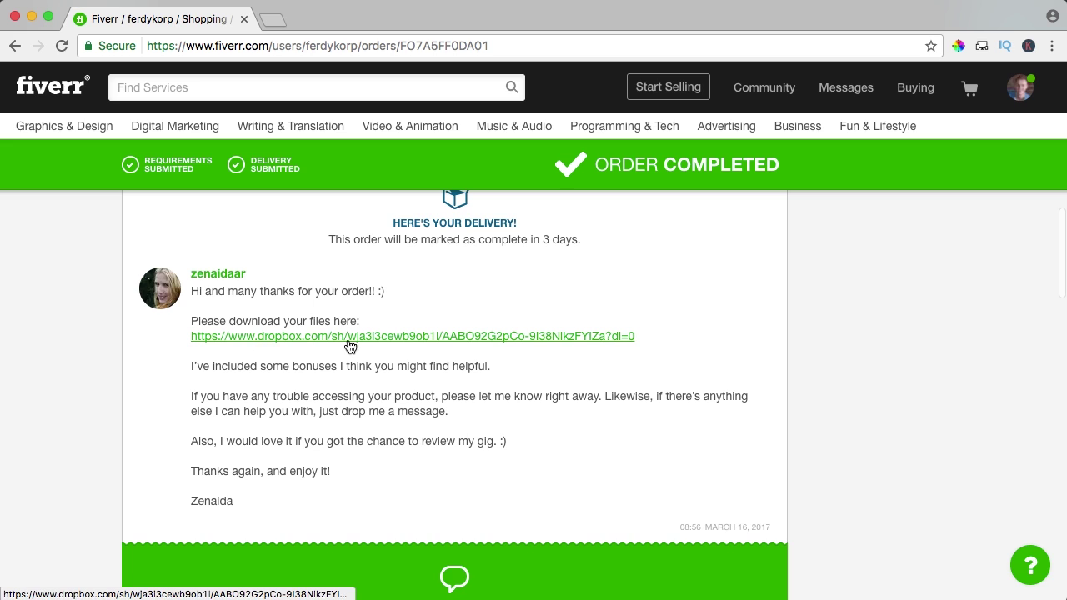
Step: Follow the Dropbox link in the seller's delivery message and check the shared folder's download options
left_click(388, 337)
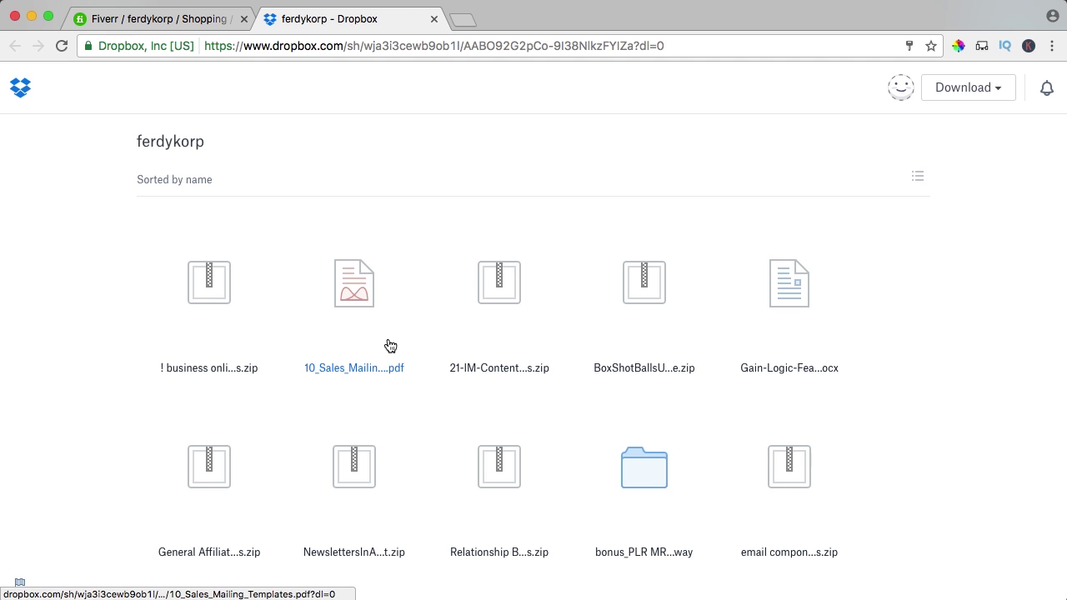
left_click(997, 95)
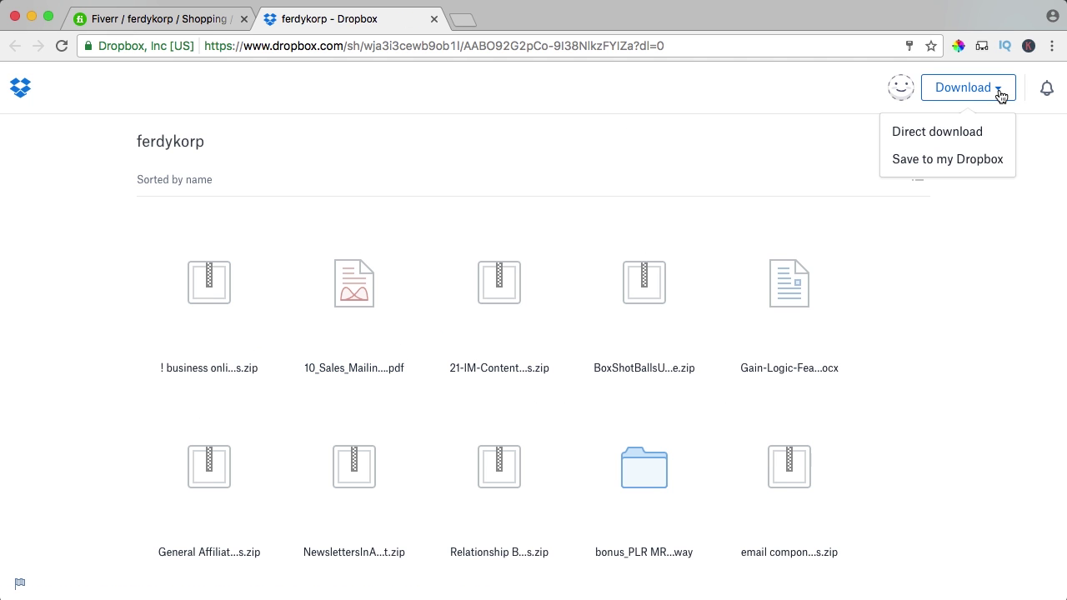
left_click(980, 211)
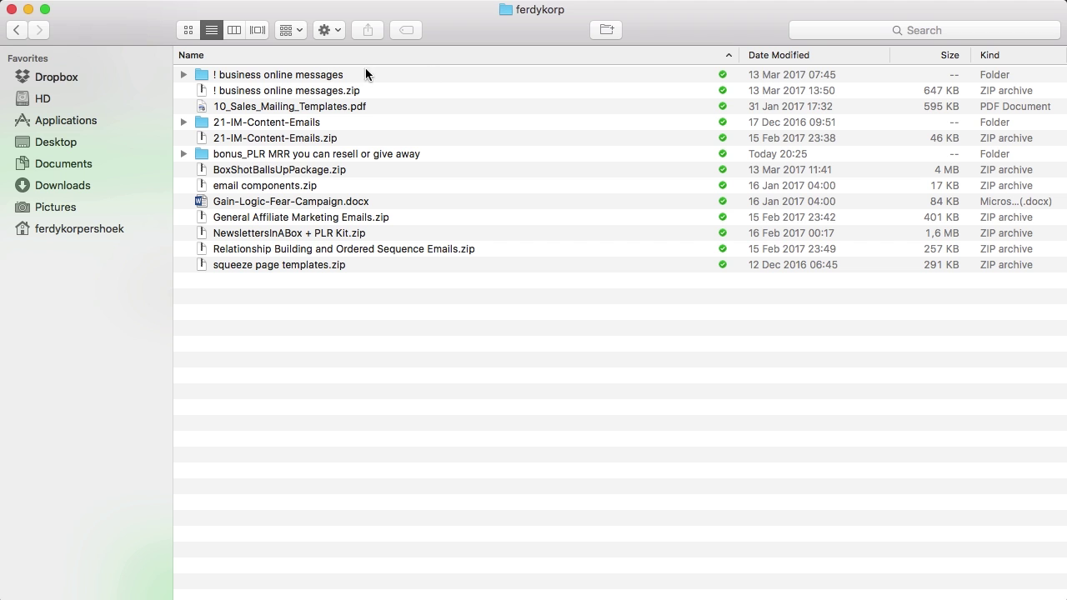
Step: In the downloaded files, browse the "! business online messages" folder and preview several Adsense emails, returning to the parent folder
left_click(283, 79)
double_click(267, 78)
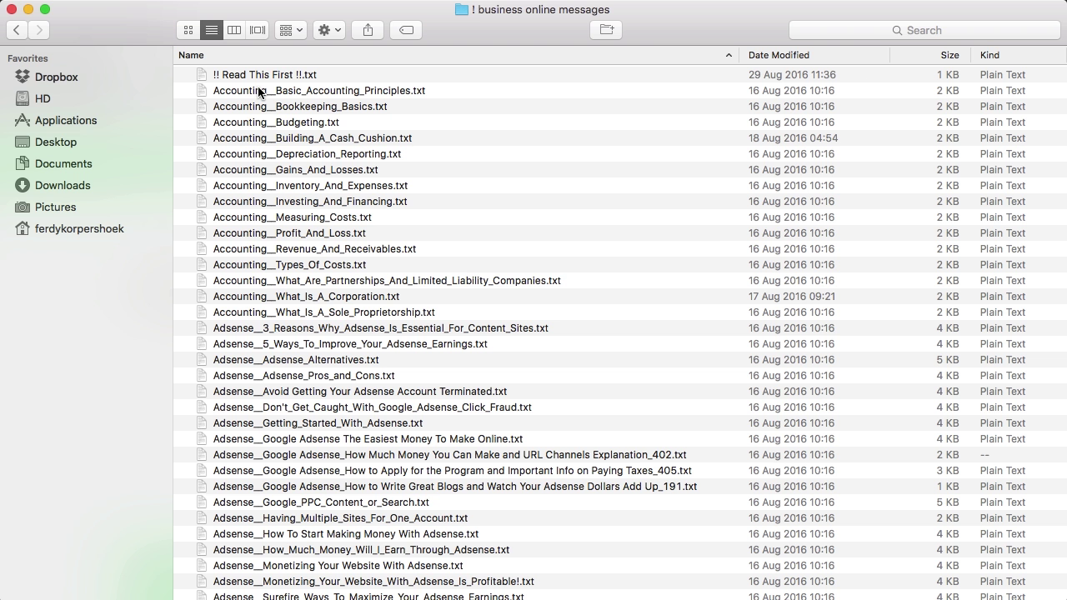
scroll(265, 100, "down", 10)
scroll(277, 111, "down", 3)
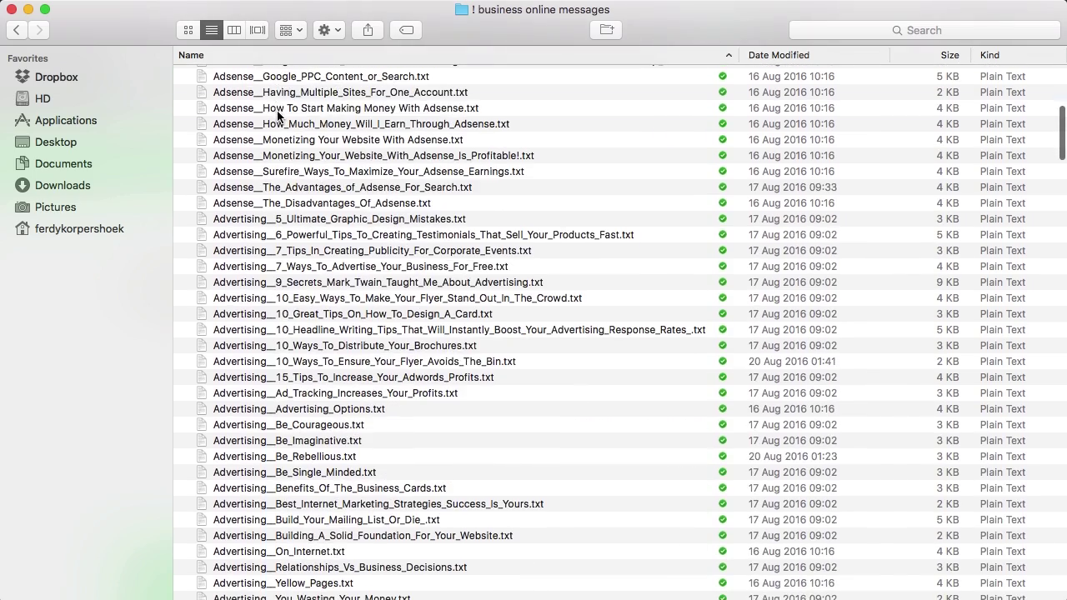
left_click(277, 114)
key("space")
key("Down")
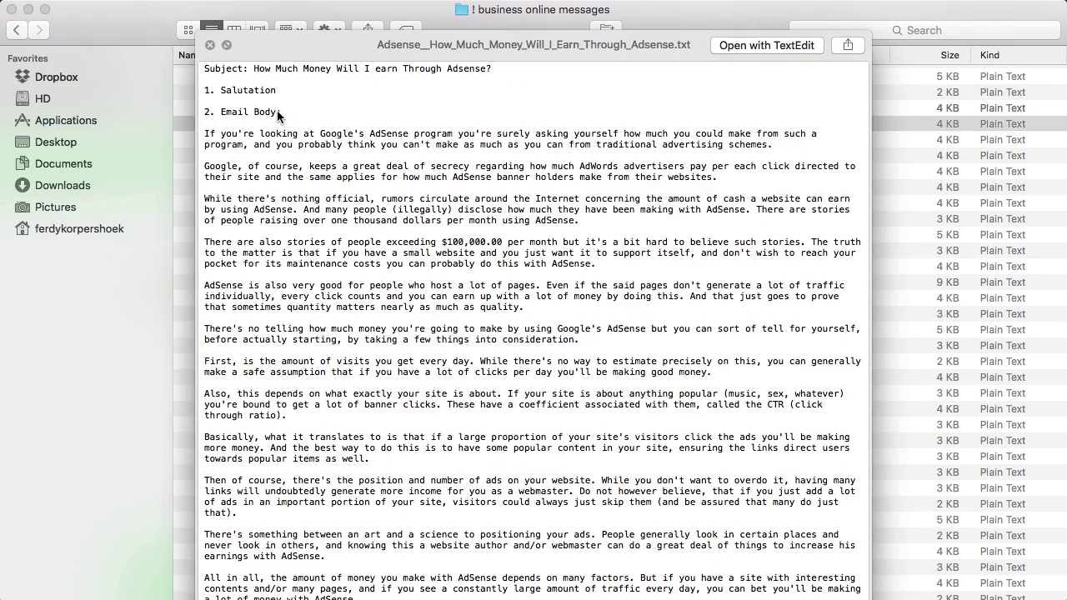
key("Down")
key("Down")
key("Down")
key("space")
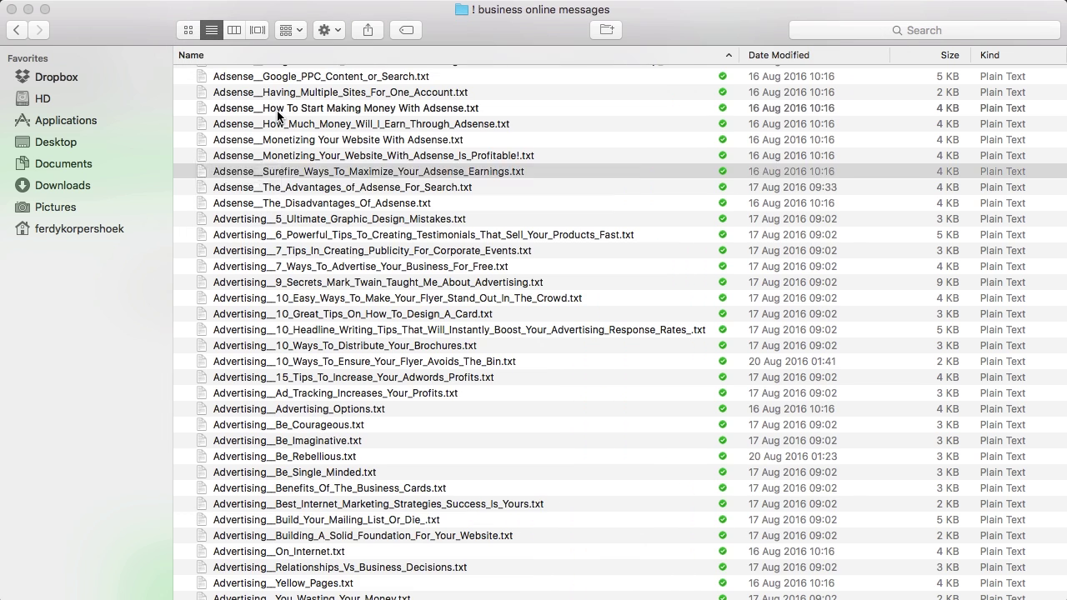
left_click(20, 31)
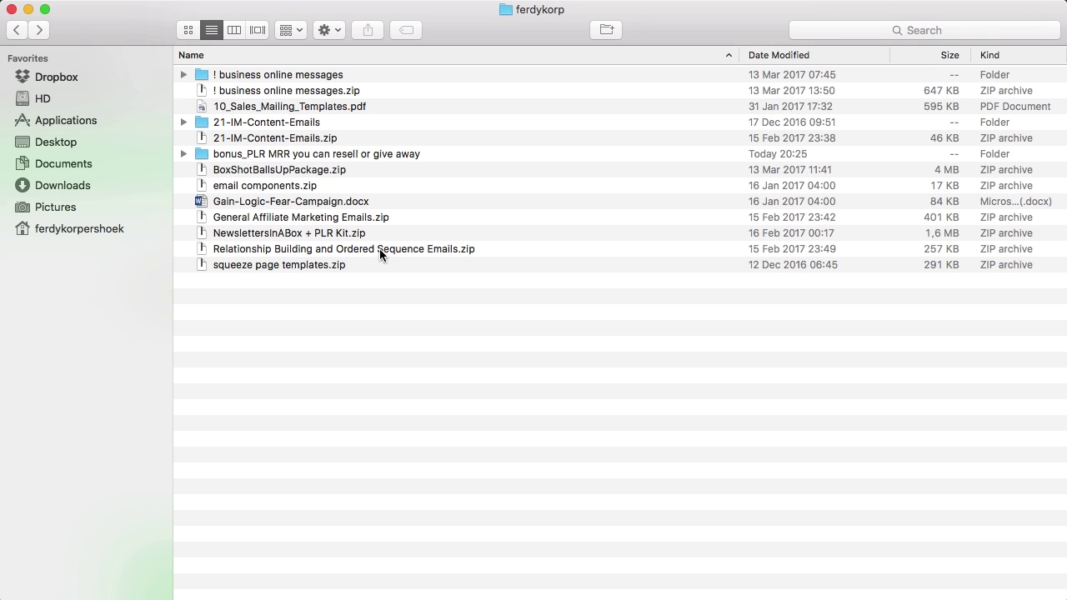
Step: Open the 7-Product-Creation-Emails folder inside 21-IM-Content-Emails and read through a preview of Email-1.txt
double_click(264, 122)
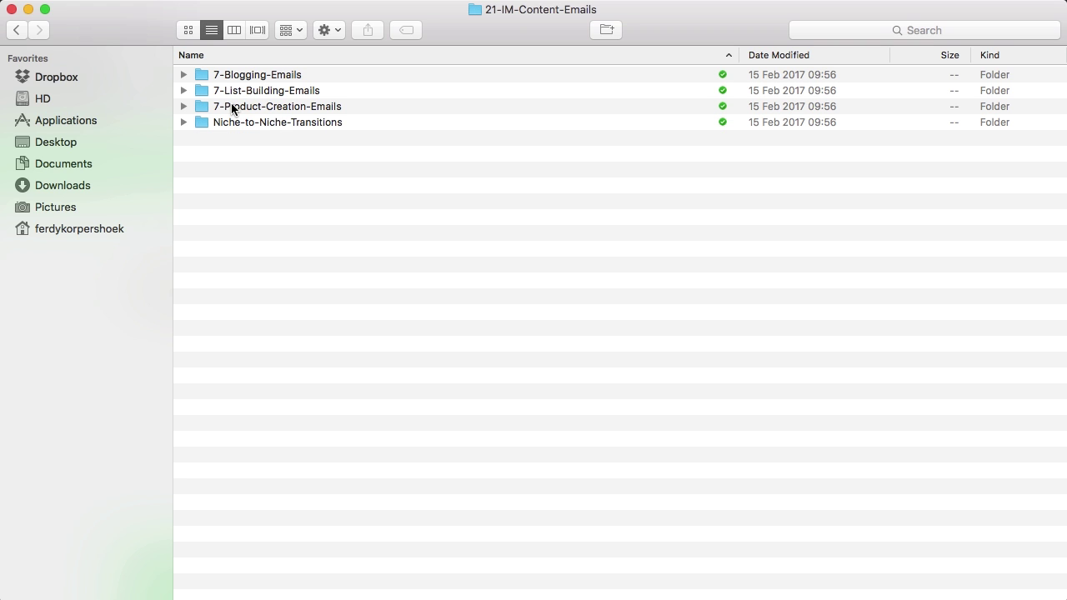
left_click(277, 107)
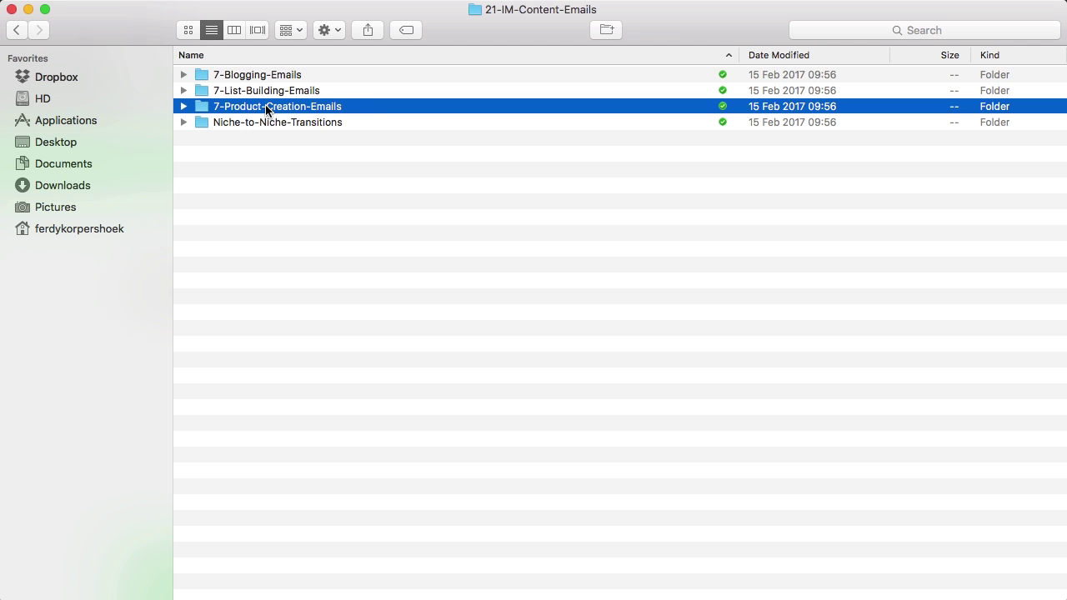
double_click(267, 106)
left_click(227, 77)
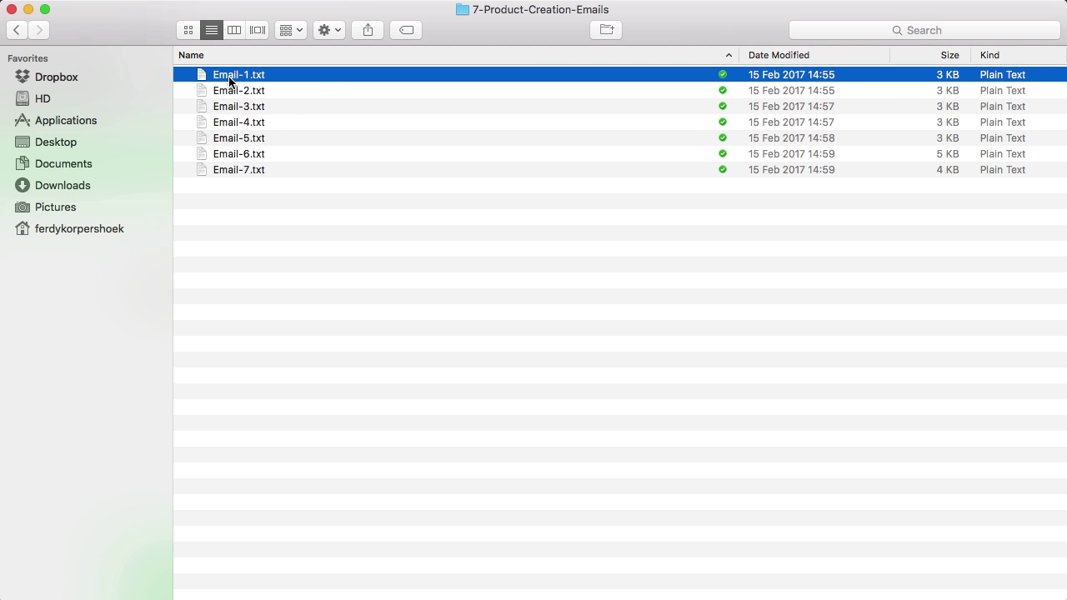
key("space")
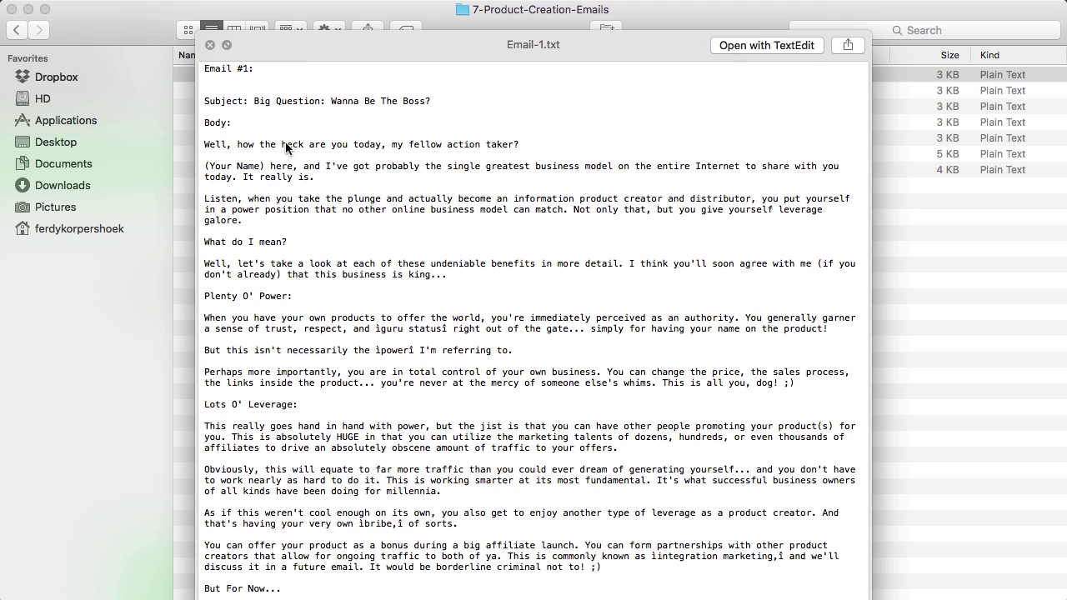
scroll(421, 191, "down", 10)
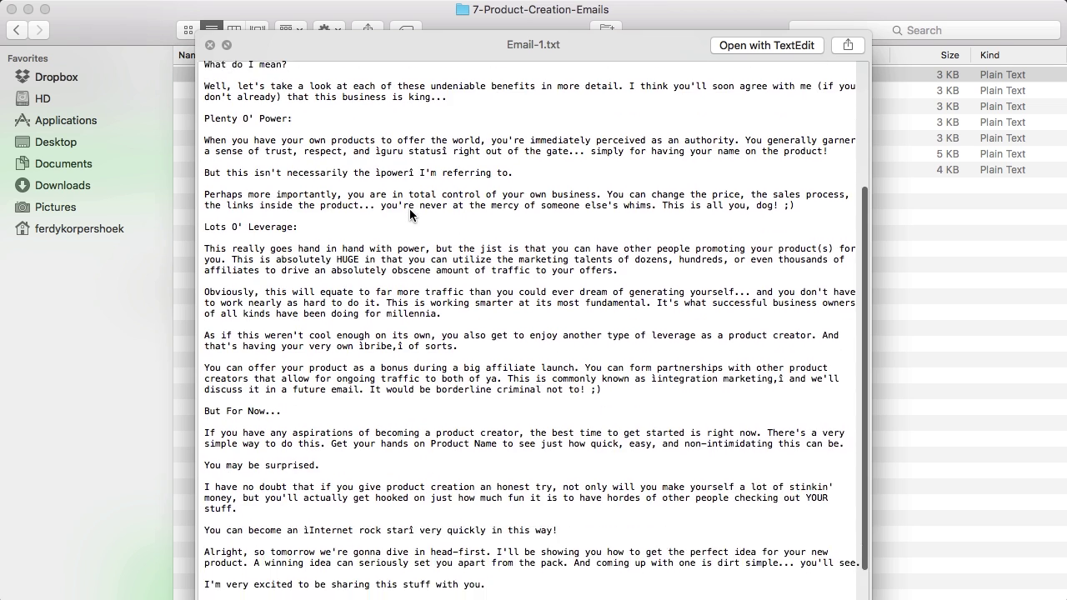
scroll(408, 221, "up", 10)
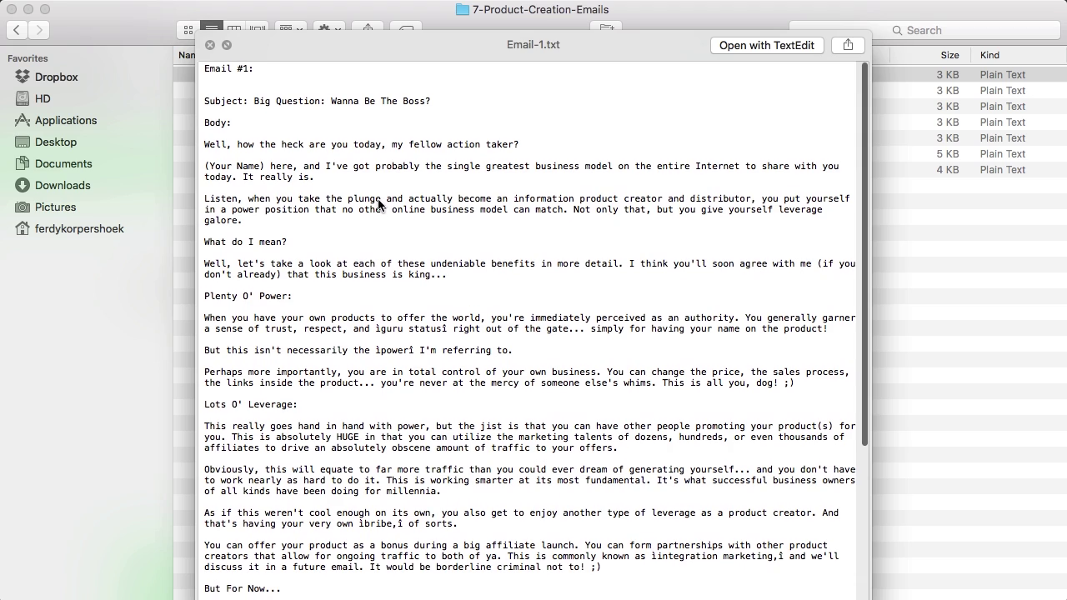
scroll(404, 209, "down", 5)
scroll(403, 205, "up", 1)
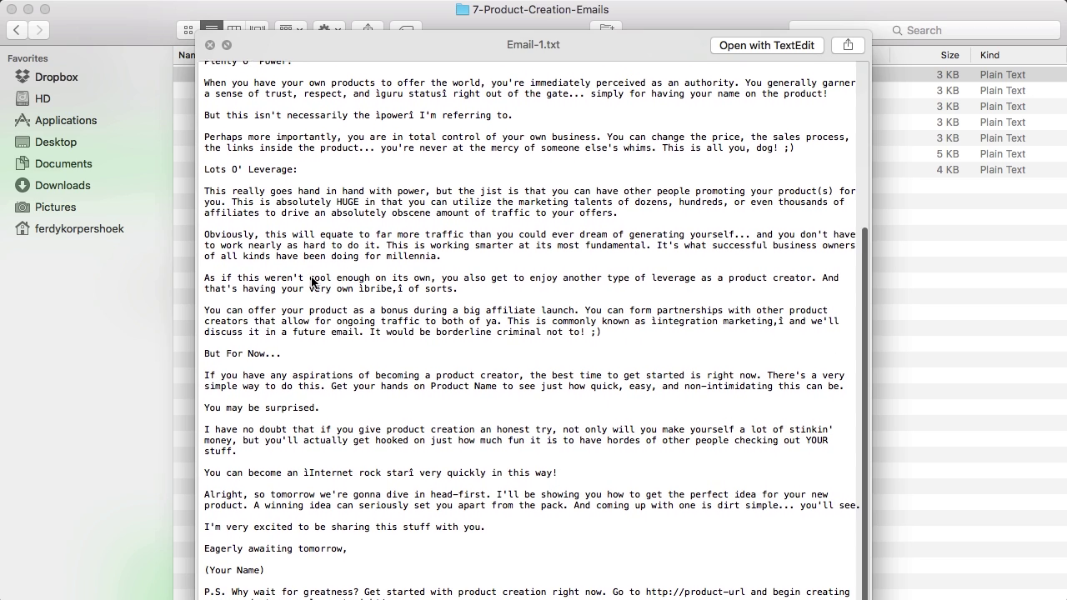
scroll(470, 291, "up", 5)
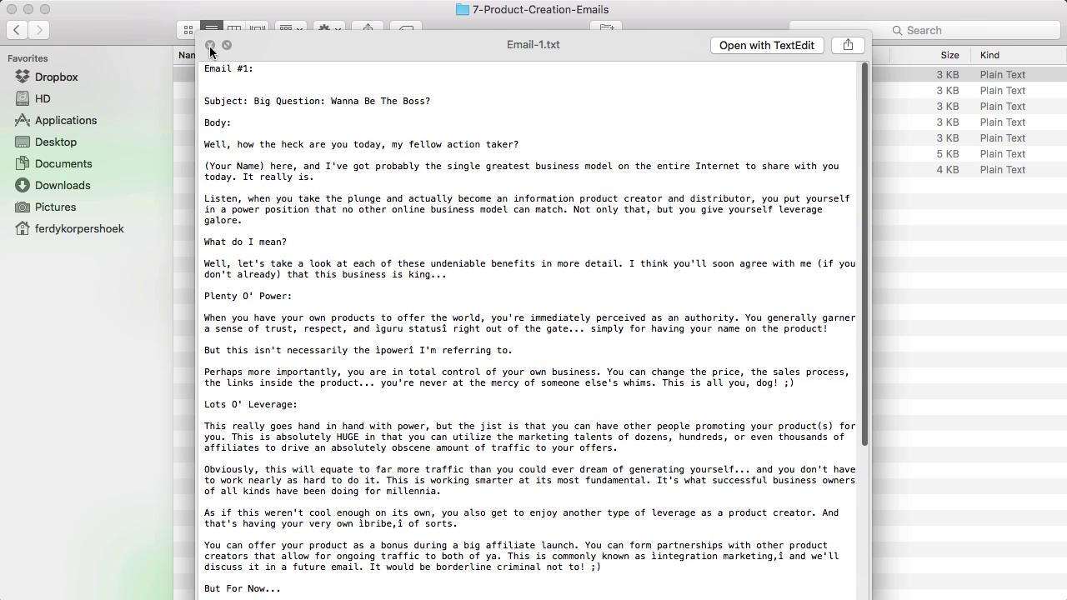
left_click(210, 46)
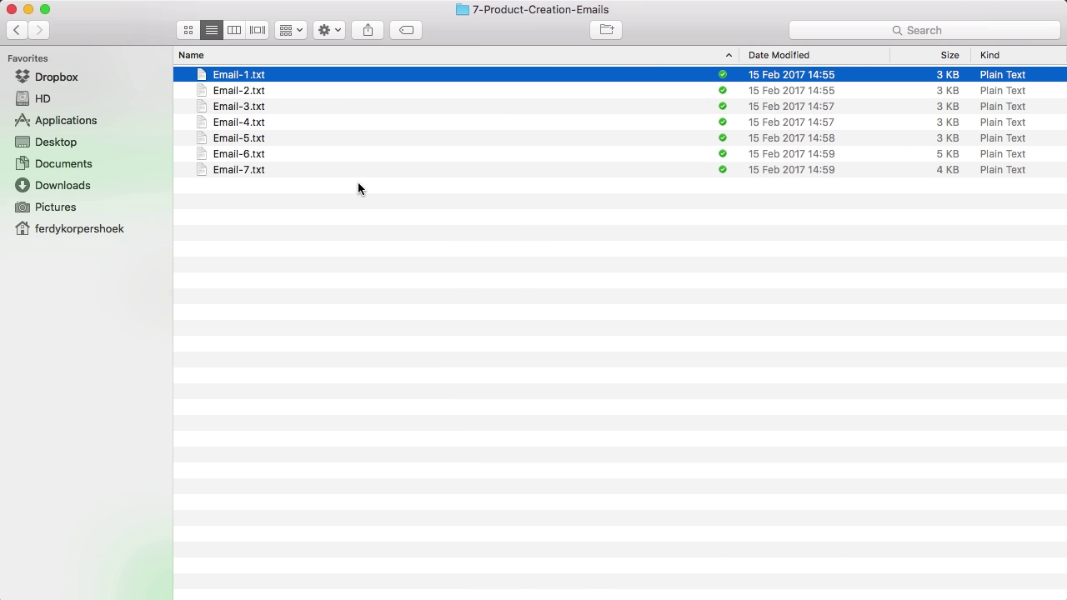
Step: Copy the body text of Email-1.txt and replace the content of ConvertKit's "How's It going?" sequence email with it
double_click(221, 76)
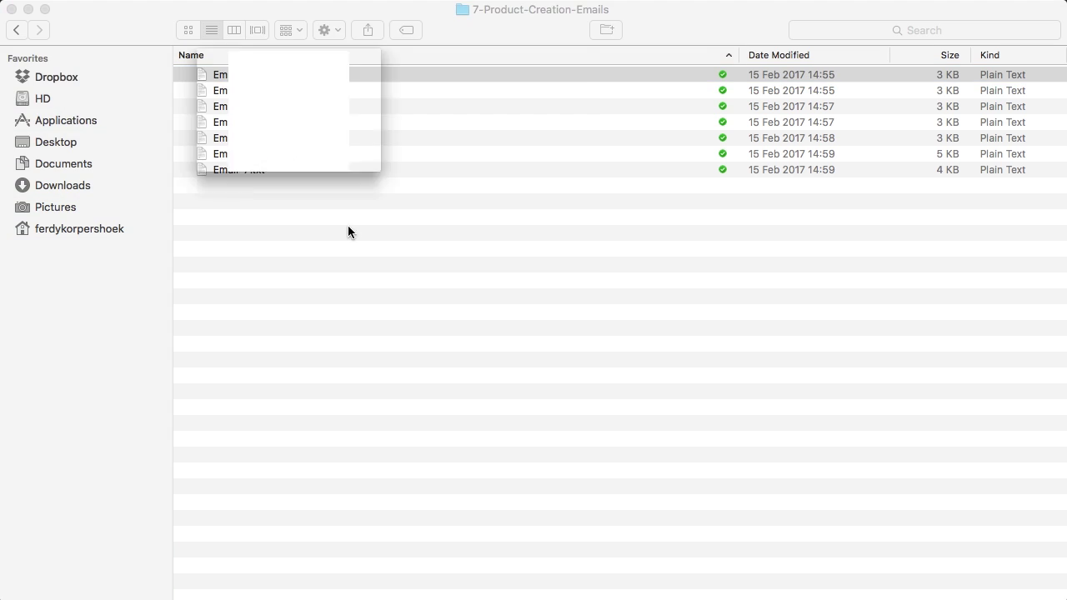
left_click_drag(207, 98, 551, 375)
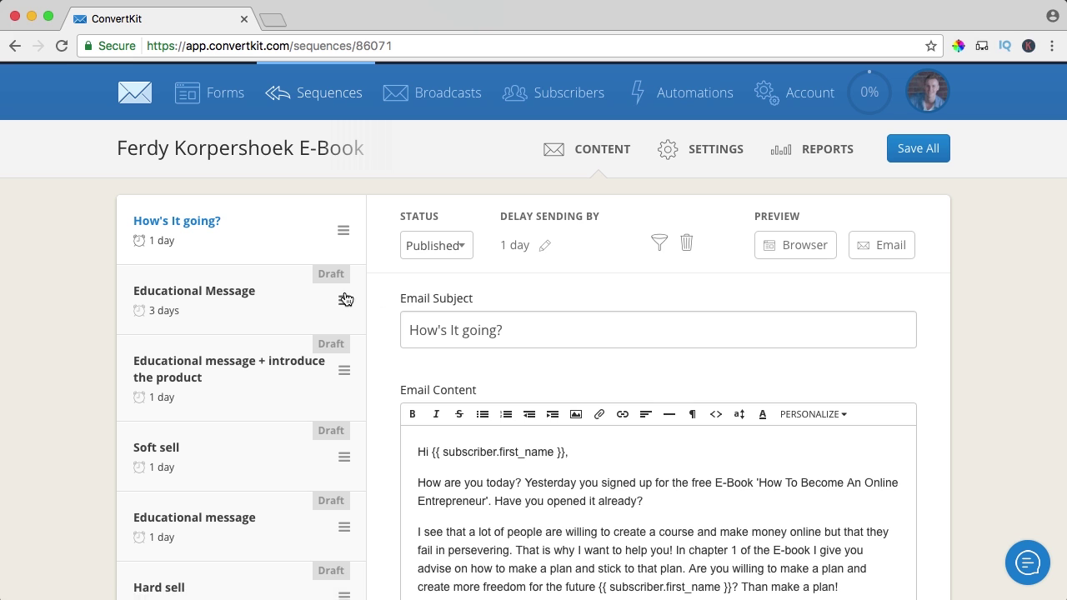
scroll(451, 401, "down", 2)
left_click(576, 411)
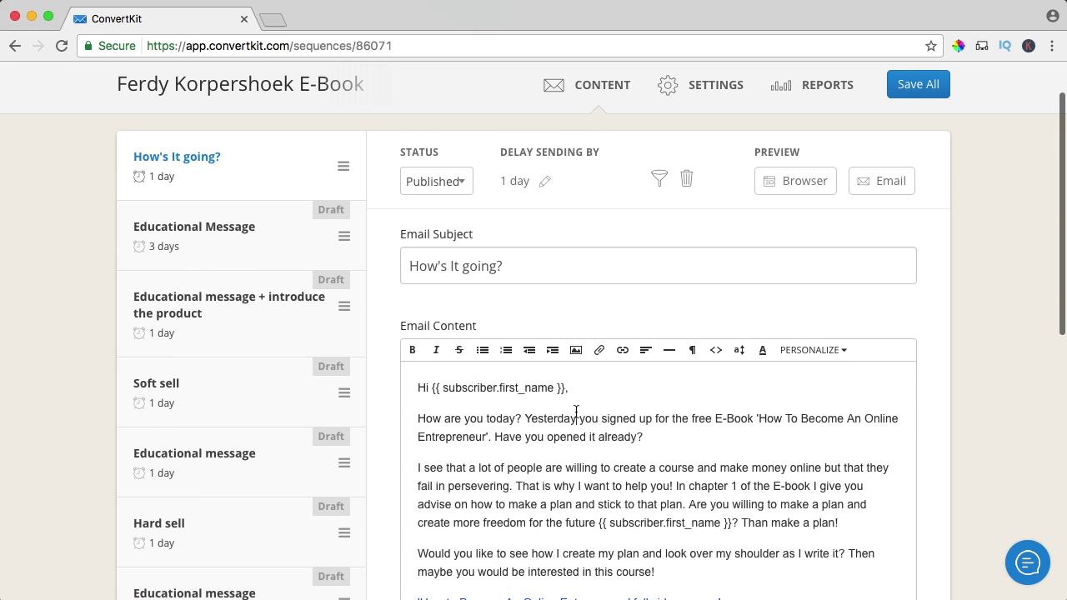
key("super+a")
key("super+v")
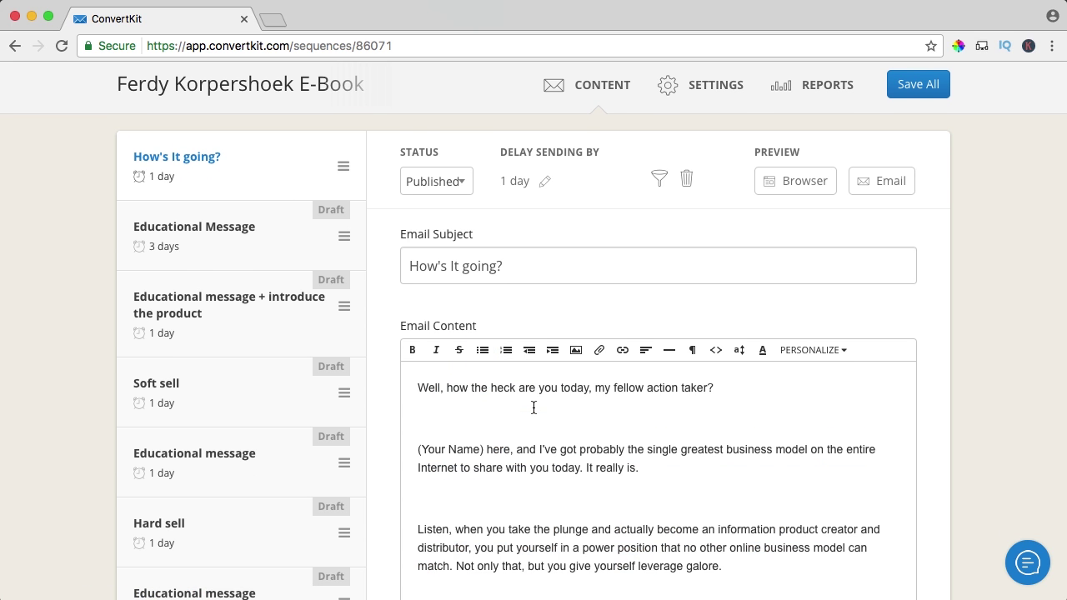
Step: Remove the blank lines around the email's second paragraph and replace its "(Your Name)" placeholder with the sender's first name
left_click(517, 413)
key("BackSpace")
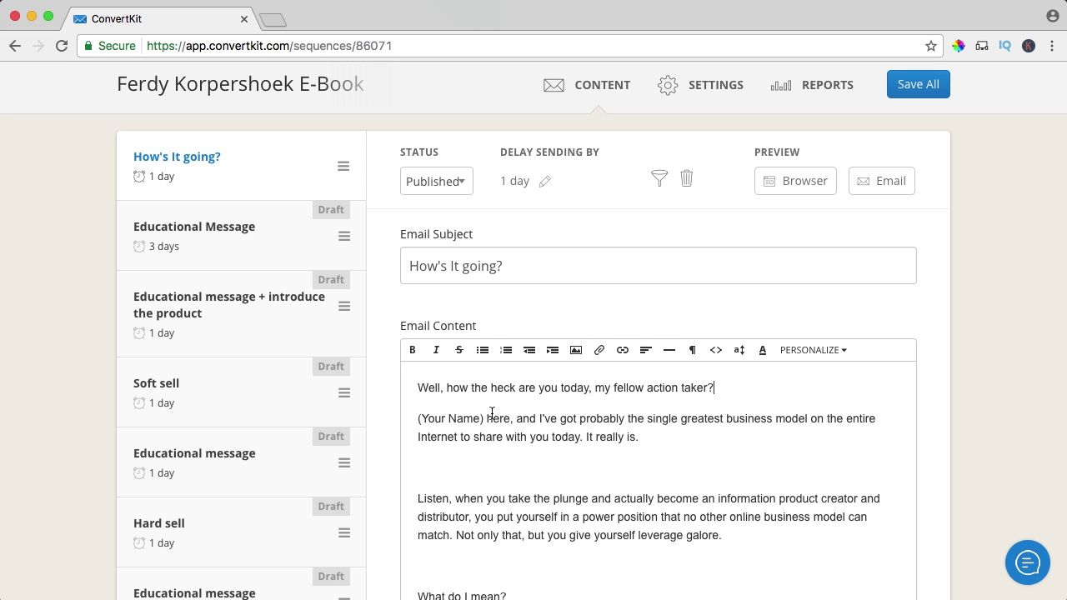
left_click_drag(483, 421, 397, 419)
type("Ferdy")
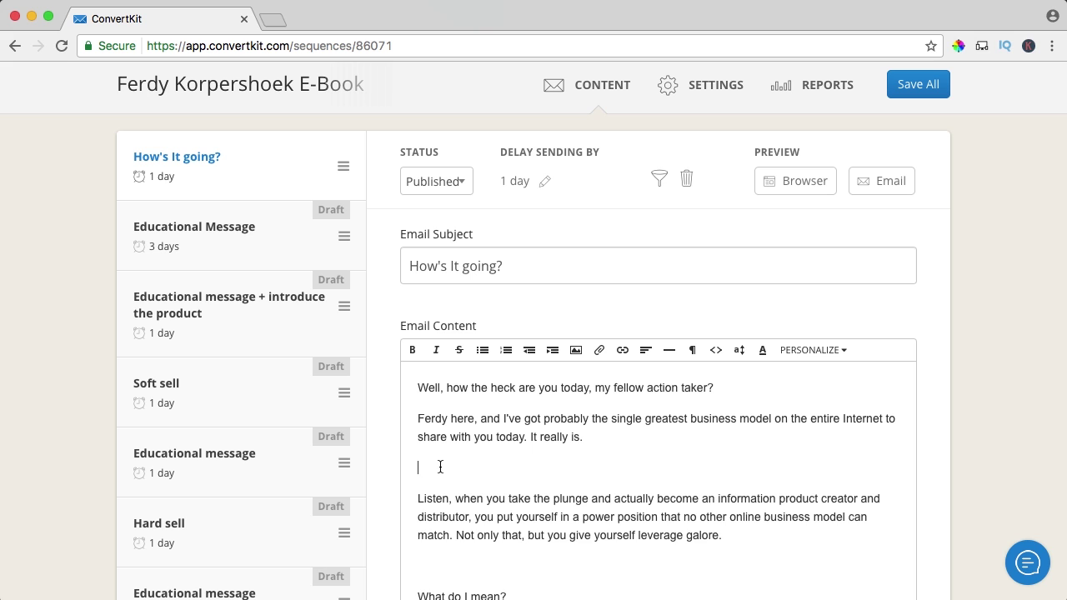
key("BackSpace")
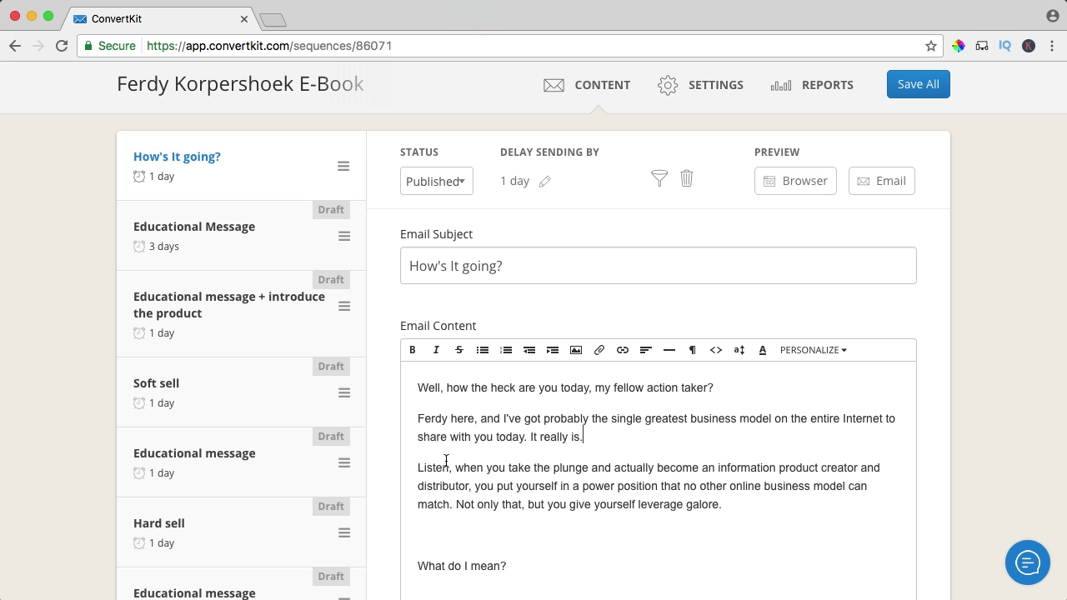
Step: Add a greeting line above the email text reading "Hi" followed by the Subscriber's name personalization and a comma
left_click(419, 387)
scroll(419, 385, "up", 1)
key("Return")
key("Return")
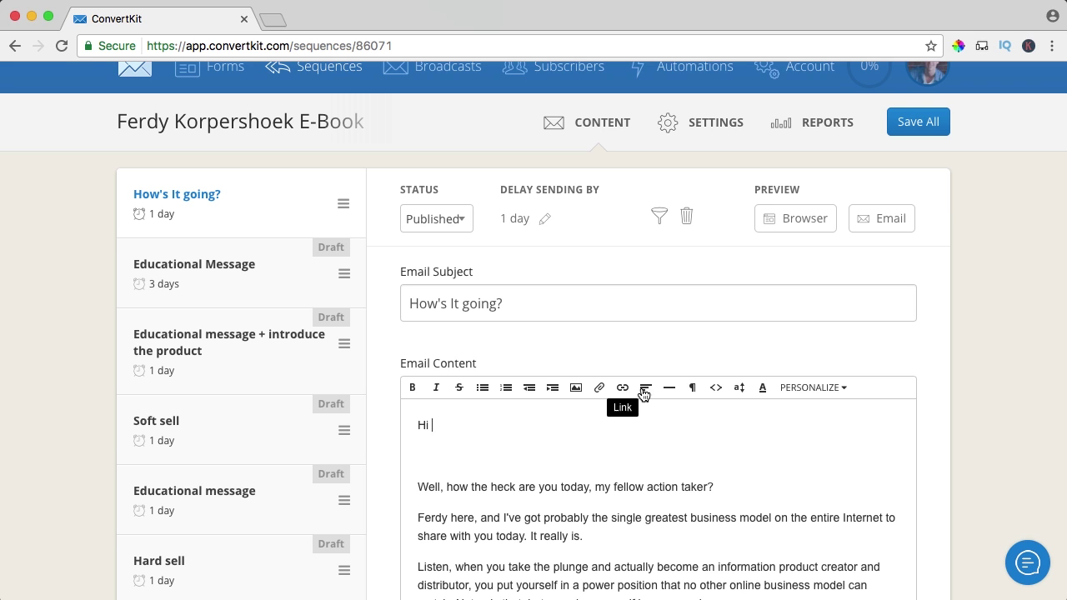
left_click(811, 387)
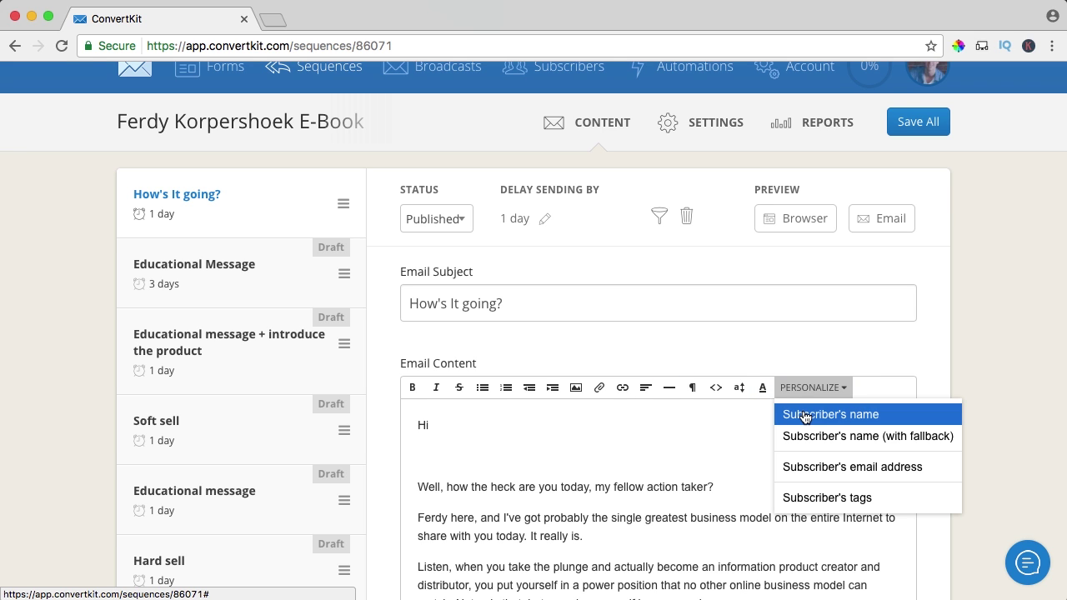
left_click(804, 416)
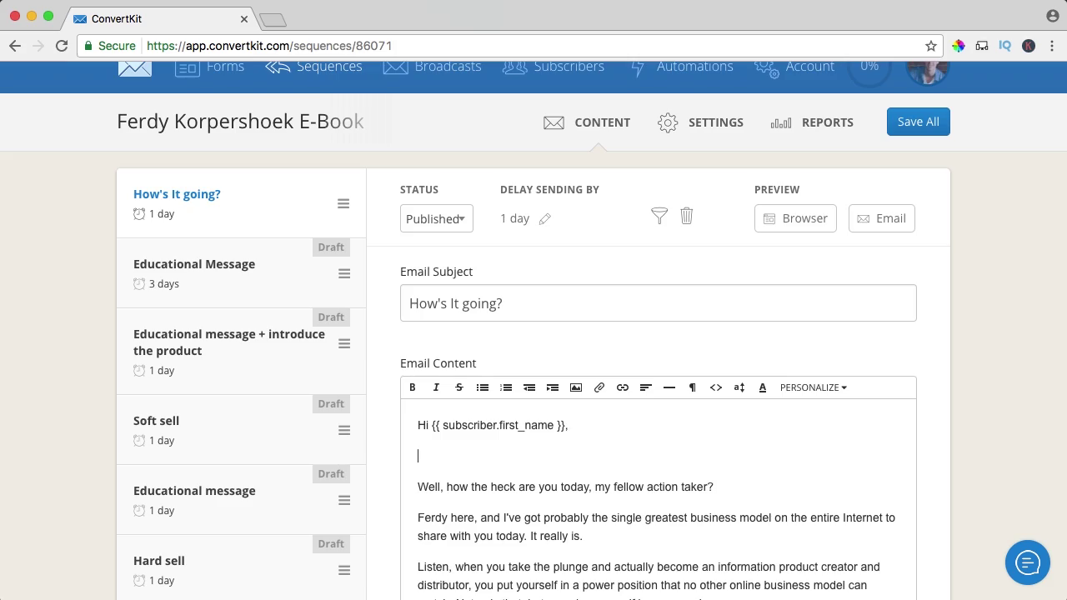
Step: Replace the "(Your Name)" signature placeholder near the end of the email with the sender's full name
scroll(467, 408, "down", 15)
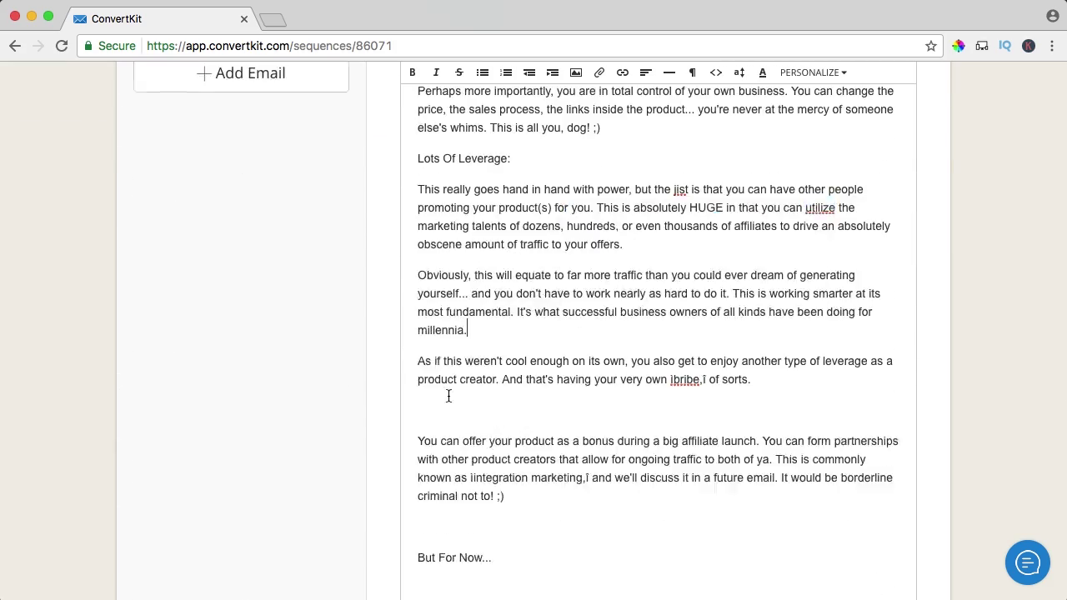
scroll(465, 417, "down", 10)
triple_click(446, 418)
type("Ferdy Korpershoek")
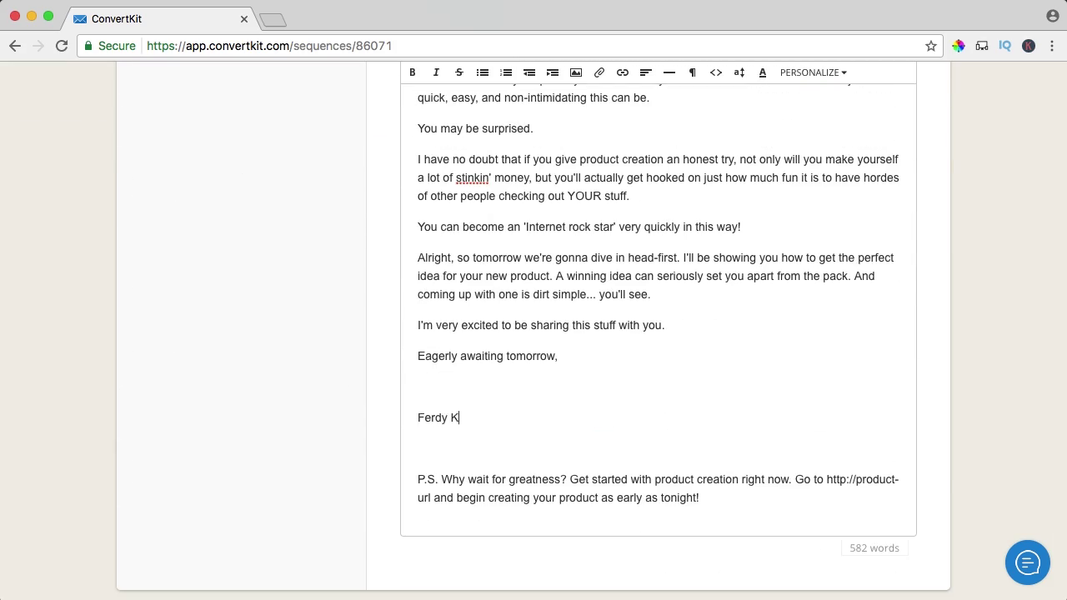
Step: Correct the sender's full name in the signature and remove the blank lines around it
key("BackSpace")
left_click(431, 408)
key("BackSpace")
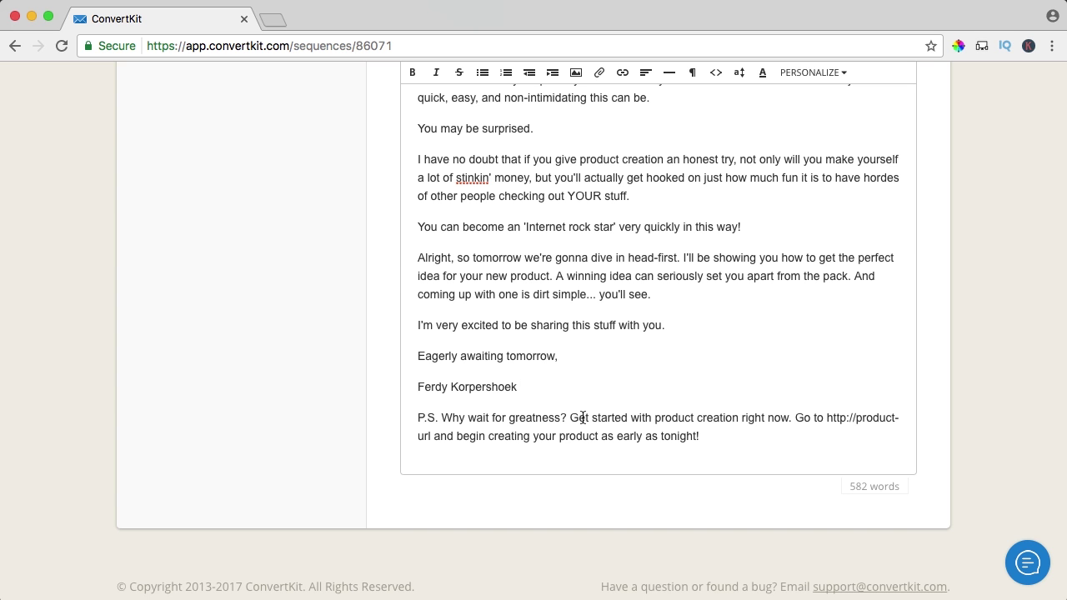
Step: Replace the email's subject with "Big Question: Wanna Be The Boss?" from Email-1.txt and save all emails
scroll(583, 419, "down", 1)
scroll(587, 413, "up", 20)
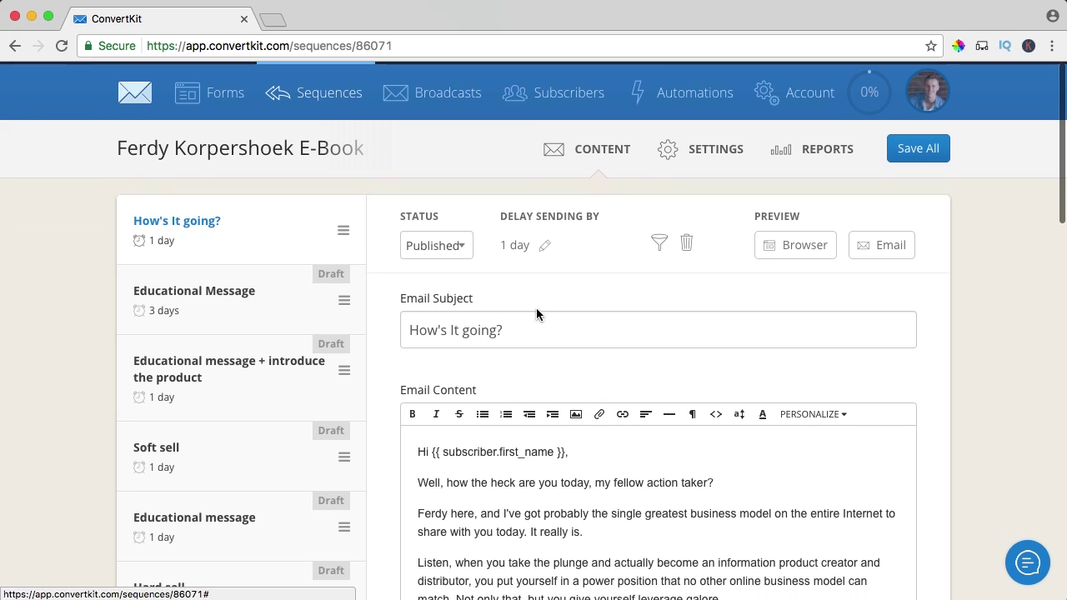
left_click(617, 594)
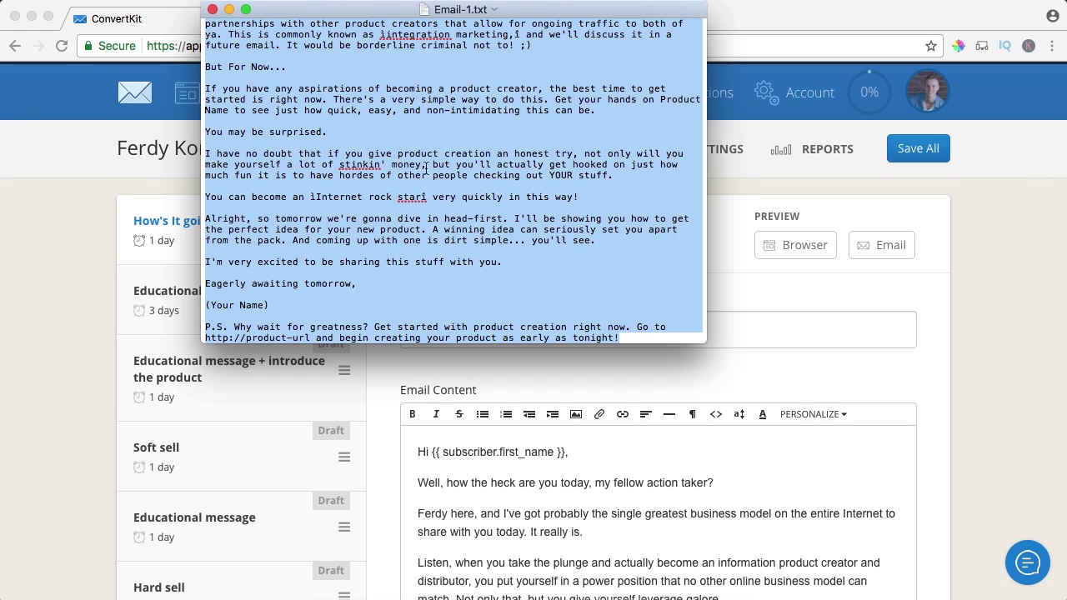
left_click(394, 132)
scroll(394, 131, "up", 15)
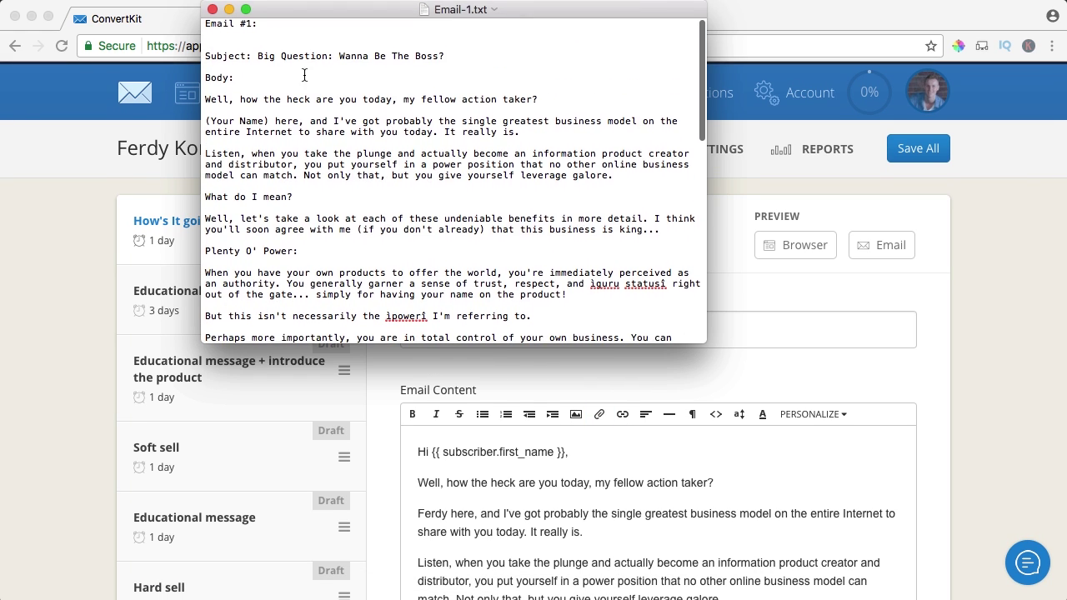
left_click_drag(452, 56, 267, 54)
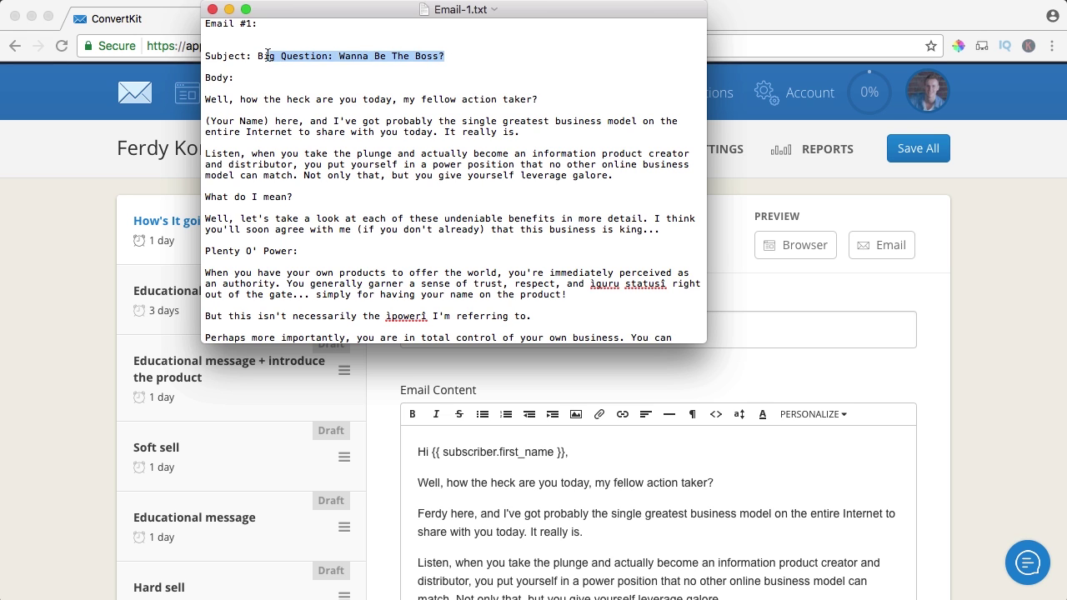
left_click(523, 451)
left_click_drag(531, 331, 378, 330)
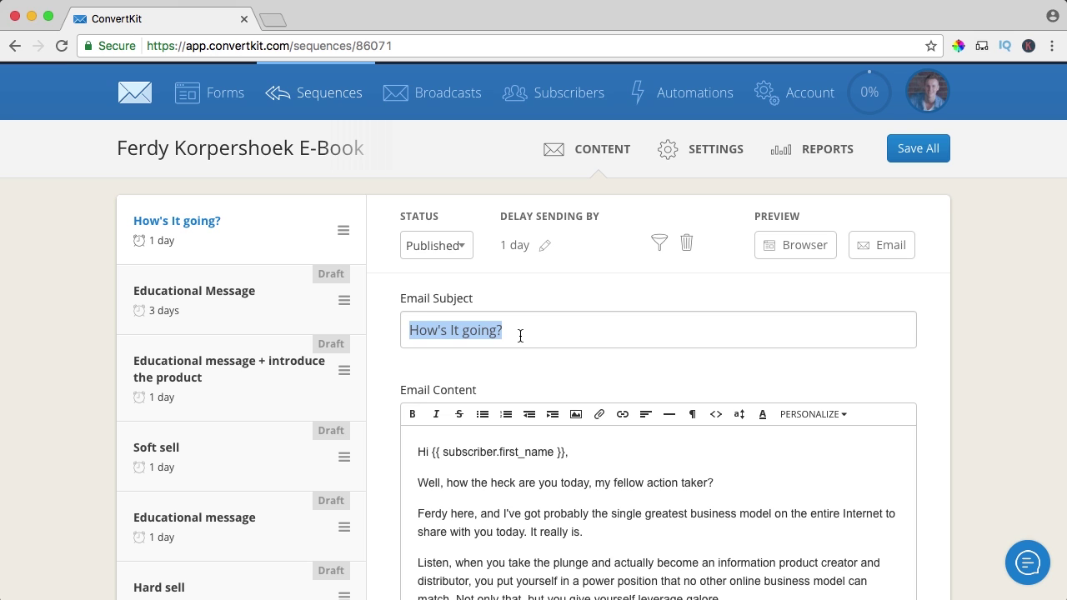
type("Big Question: Wanna Be The Boss?")
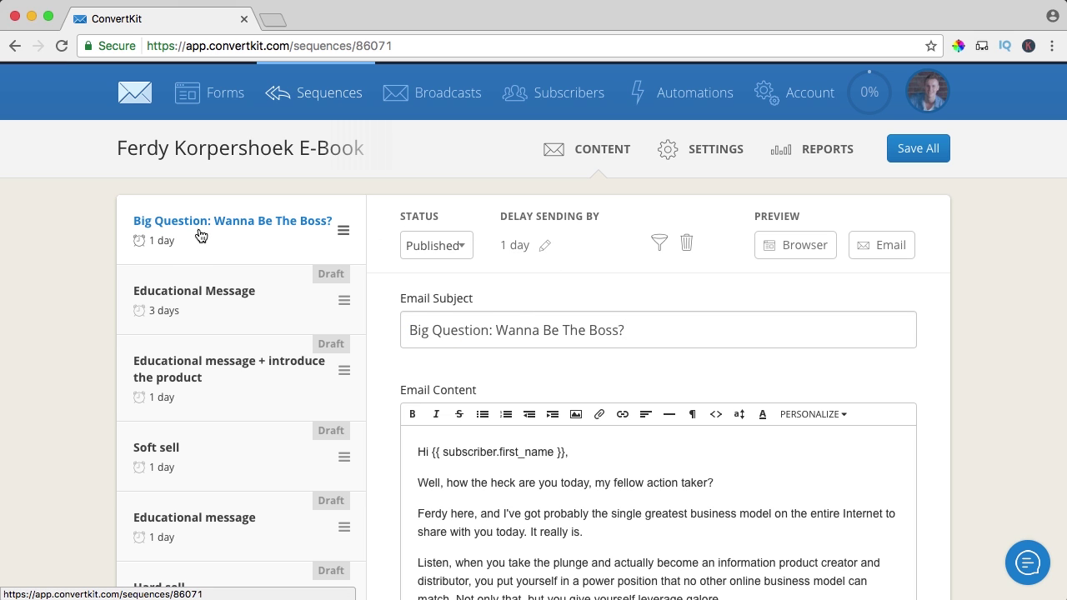
left_click(935, 149)
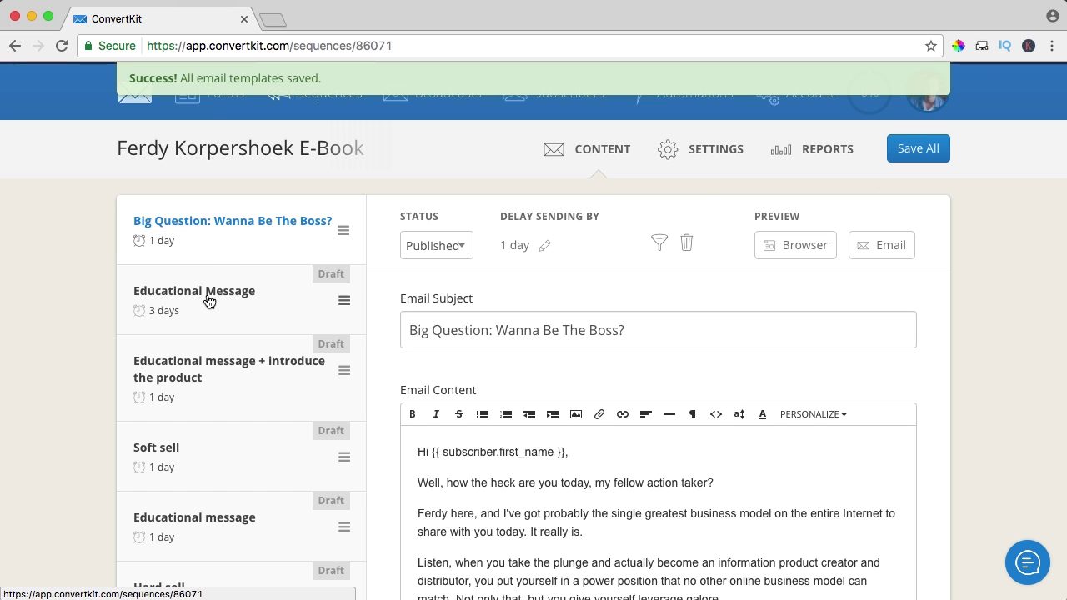
Step: Set the second email's delay to 1 day and fill it from Email-2.txt, using the subject "Your Portal Into a More Profitable World..."
left_click(248, 314)
left_click(514, 245)
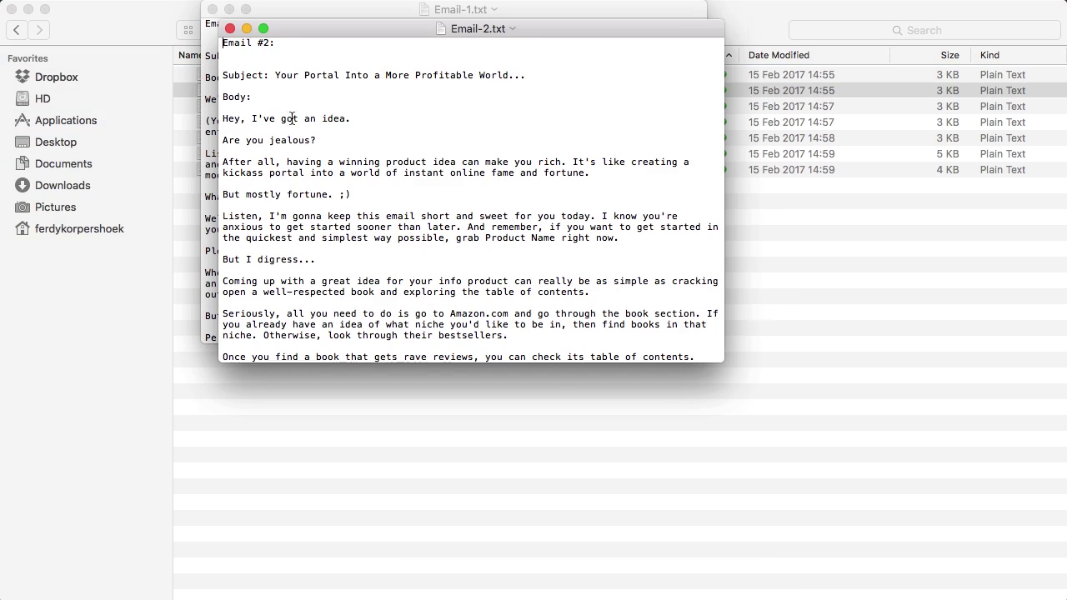
left_click_drag(527, 75, 275, 75)
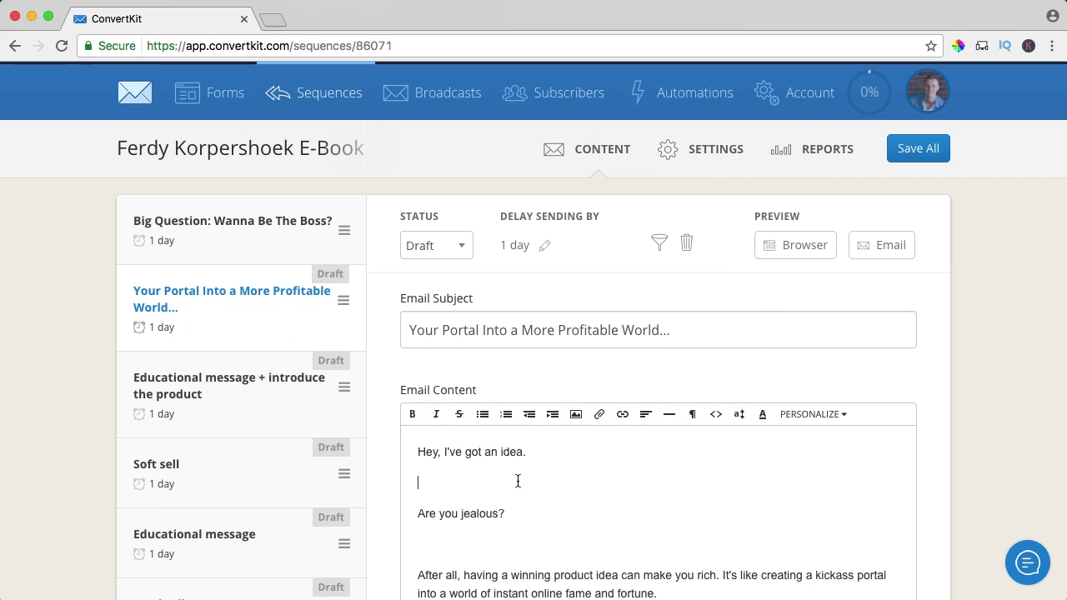
Step: Remove the blank line below the opening sentence and insert the subscriber's name personalization after "Hey"
key("BackSpace")
left_click(438, 452)
left_click(813, 414)
left_click(800, 441)
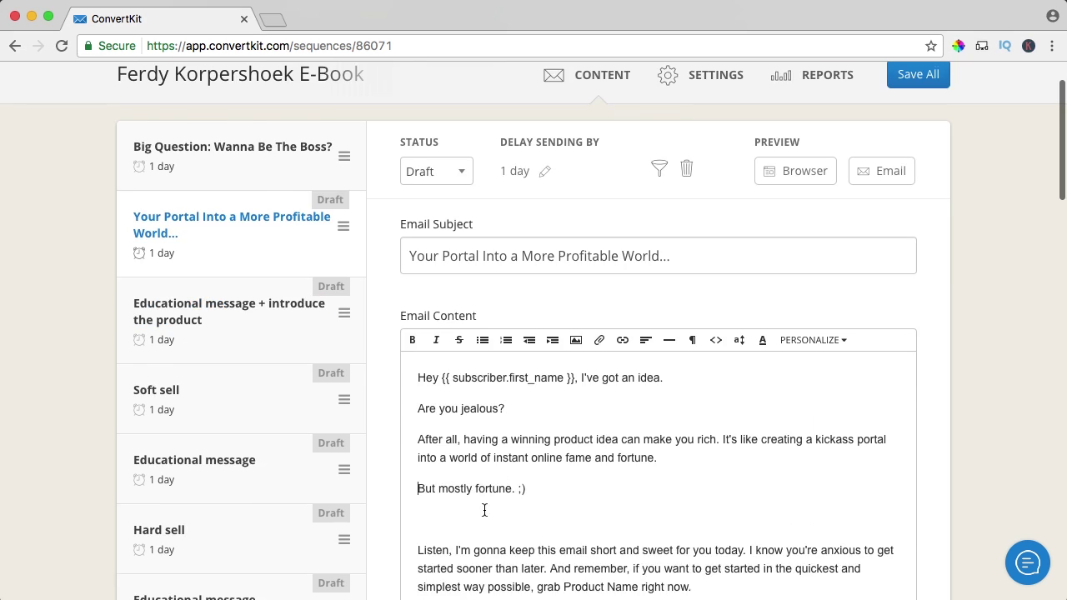
Step: Remove the remaining blank lines between the second email's paragraphs and sign it with the sender's full name
scroll(486, 509, "down", 5)
left_click(469, 457)
key("BackSpace")
scroll(470, 458, "down", 5)
left_click(445, 482)
key("BackSpace")
scroll(445, 481, "down", 5)
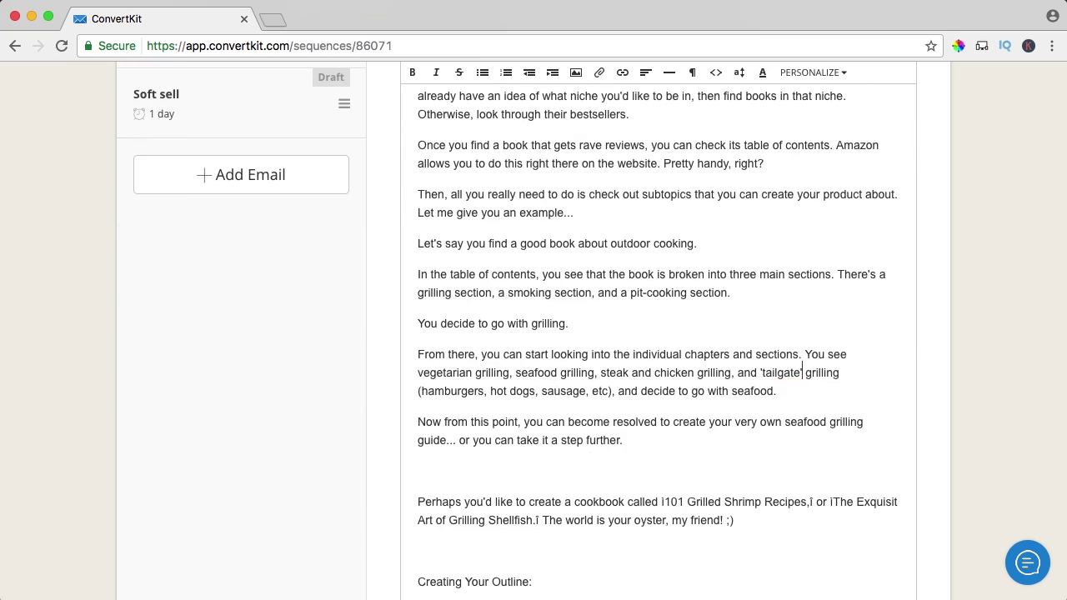
scroll(484, 478, "down", 3)
left_click(484, 479)
key("BackSpace")
left_click(483, 431)
key("BackSpace")
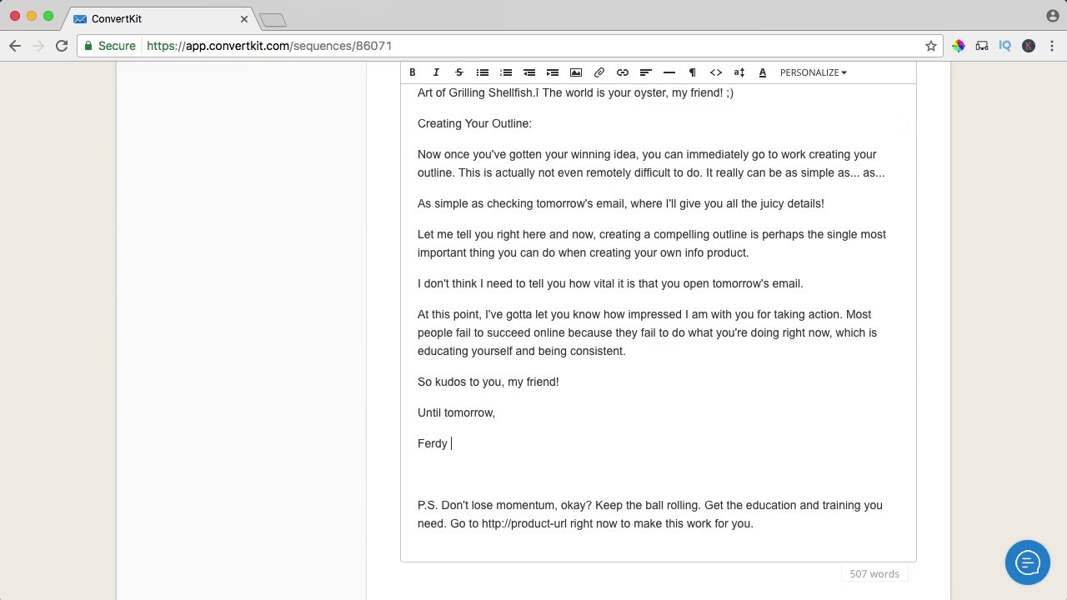
type("Korpershoek")
key("Delete")
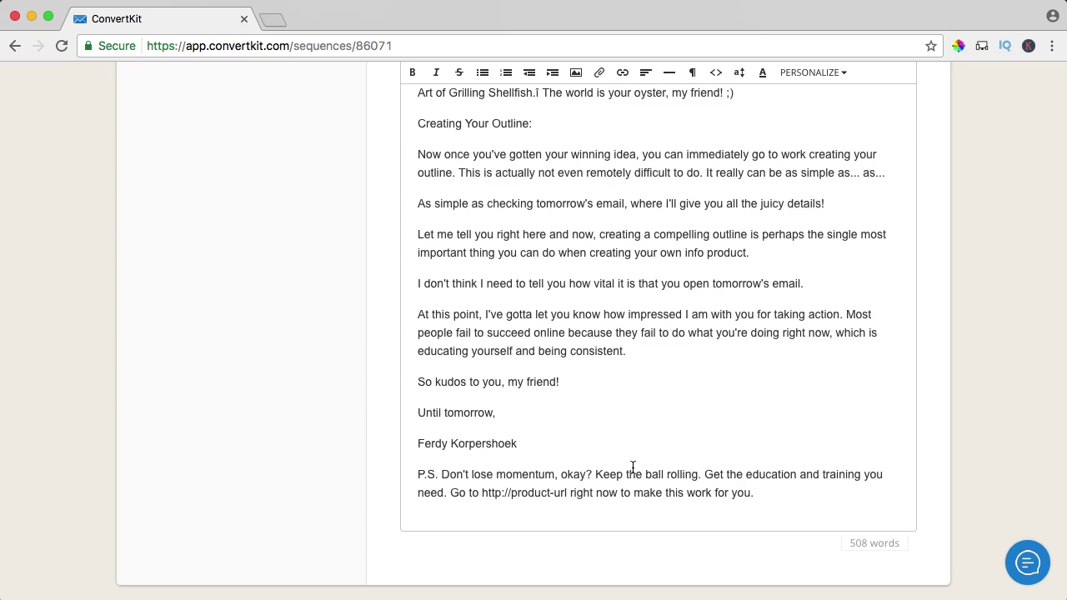
Step: Replace the "product-url" placeholder in the P.S. with the sender's own website domain
left_click(577, 493)
left_click_drag(567, 493, 527, 493)
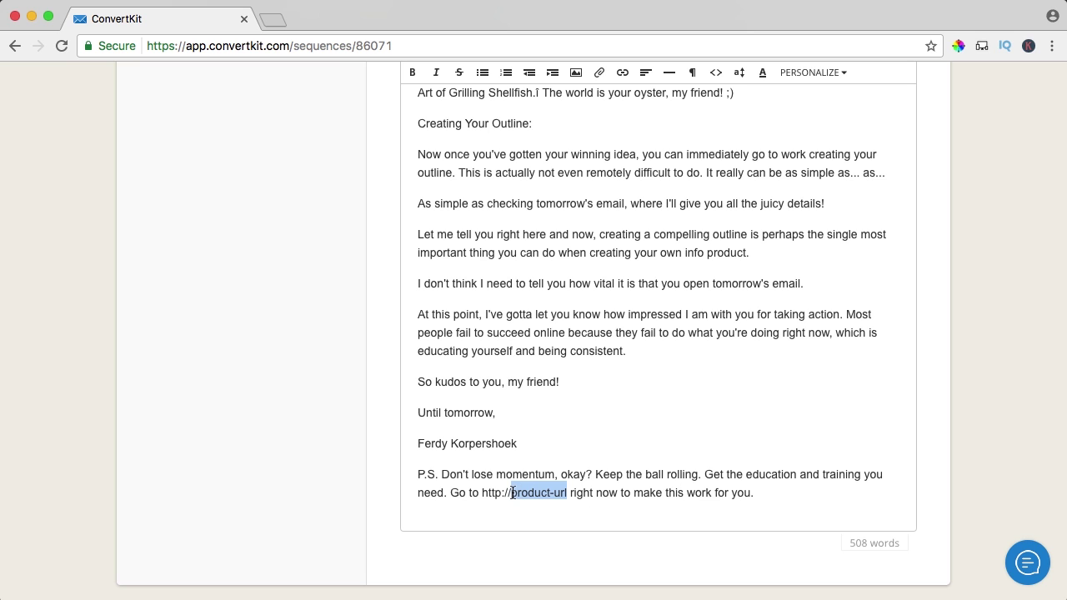
type("ferdykorpershoek.c")
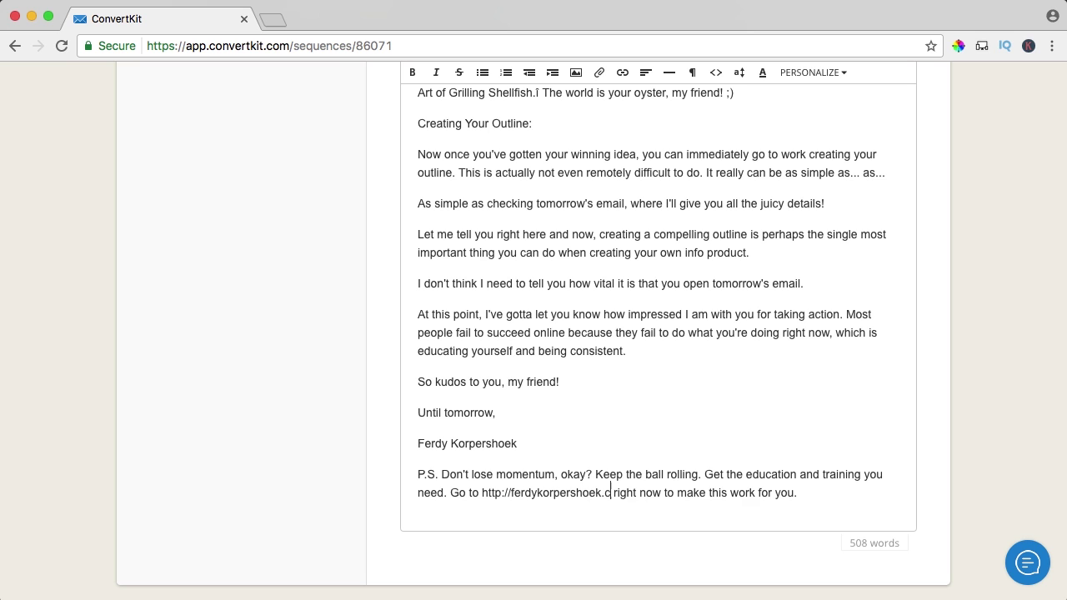
type("om")
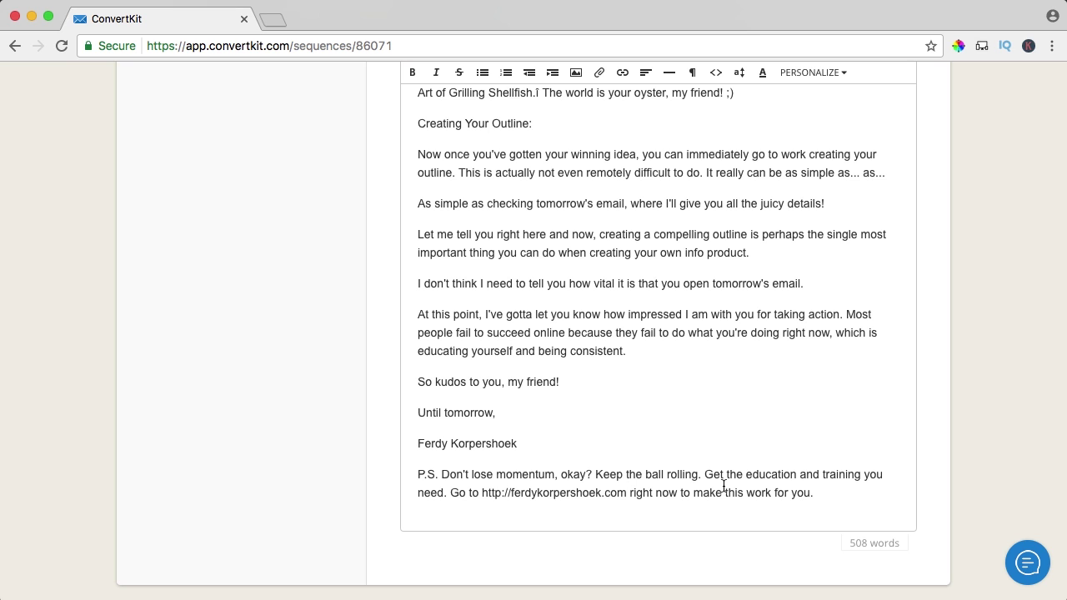
Step: Turn the website address in the P.S. into a link to the same address that opens in a new tab
scroll(723, 485, "down", 2)
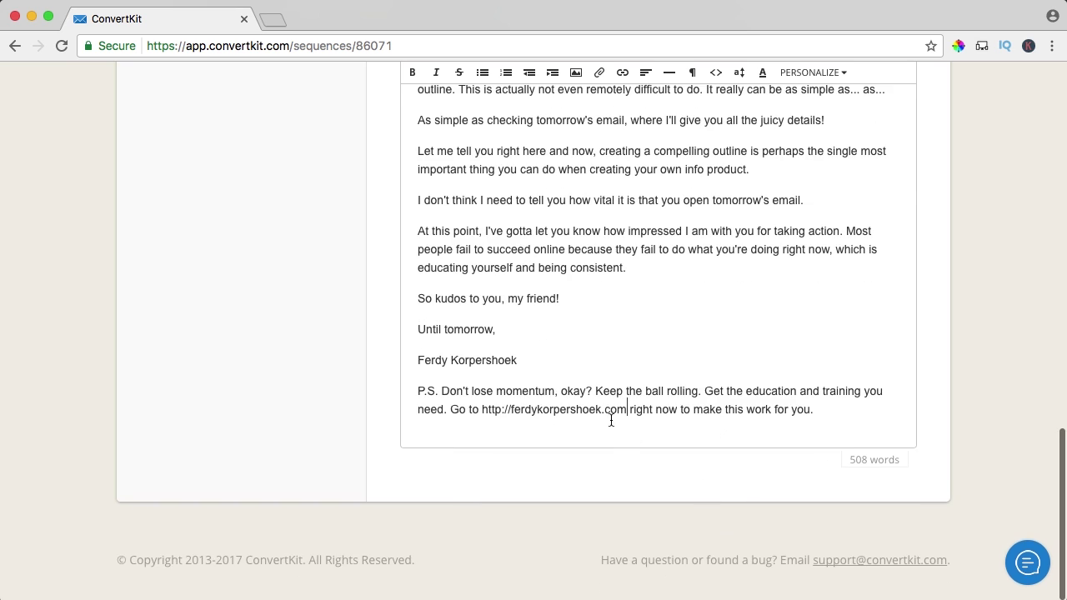
left_click_drag(627, 411, 489, 409)
scroll(501, 409, "up", 10)
scroll(520, 407, "down", 8)
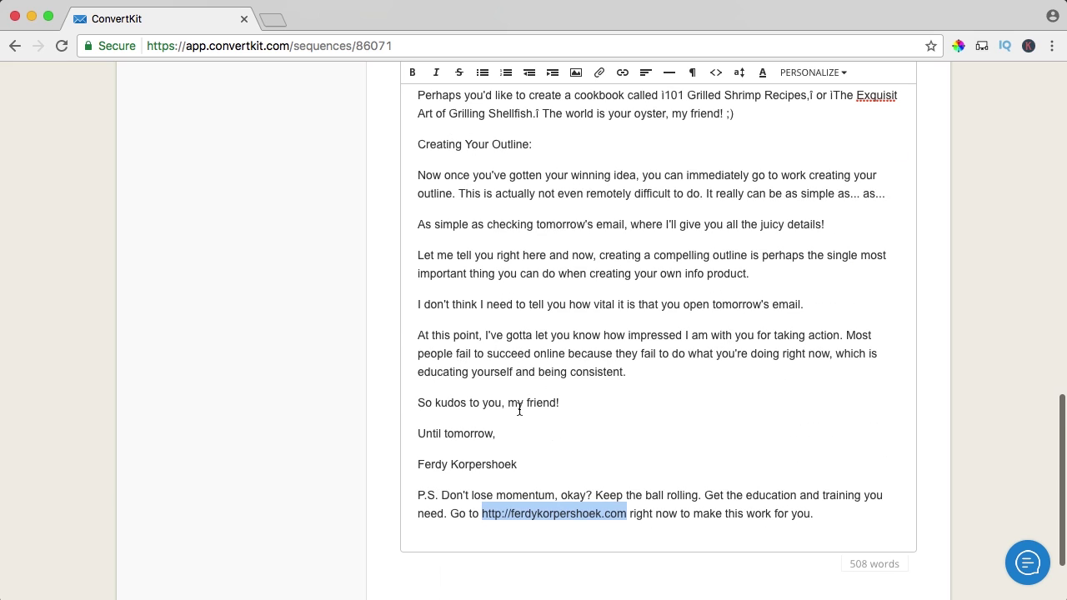
left_click(622, 72)
left_click(668, 108)
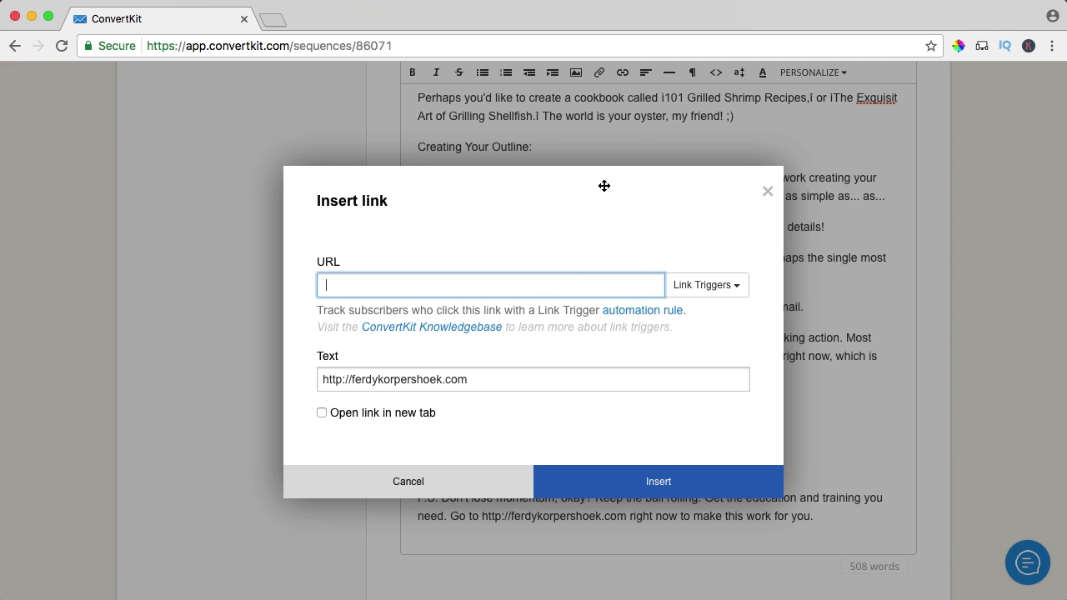
type("http://ferdykorpershoek.com")
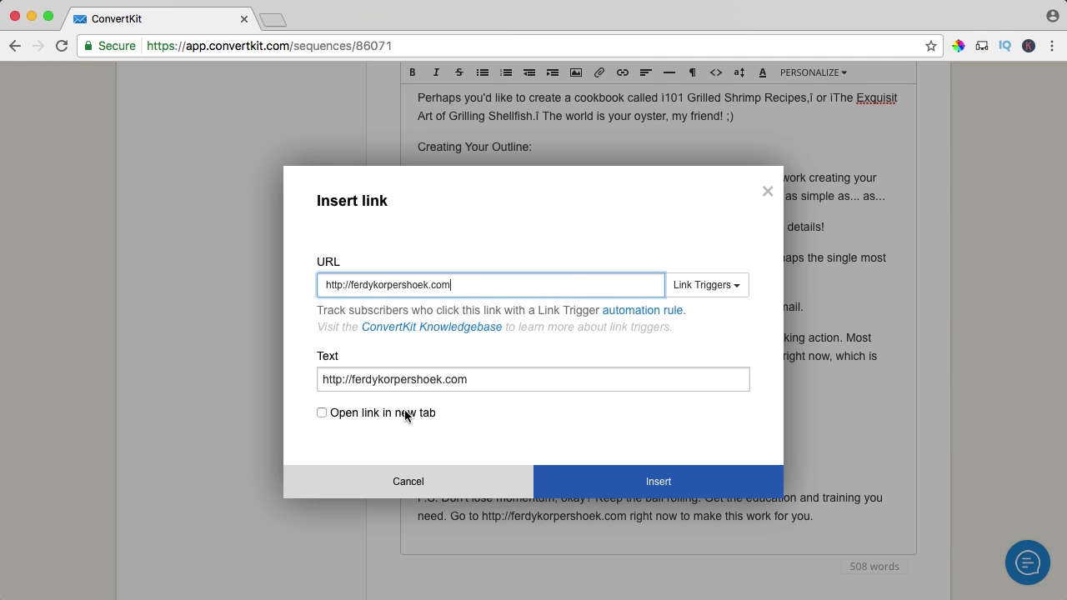
left_click(353, 415)
left_click(609, 476)
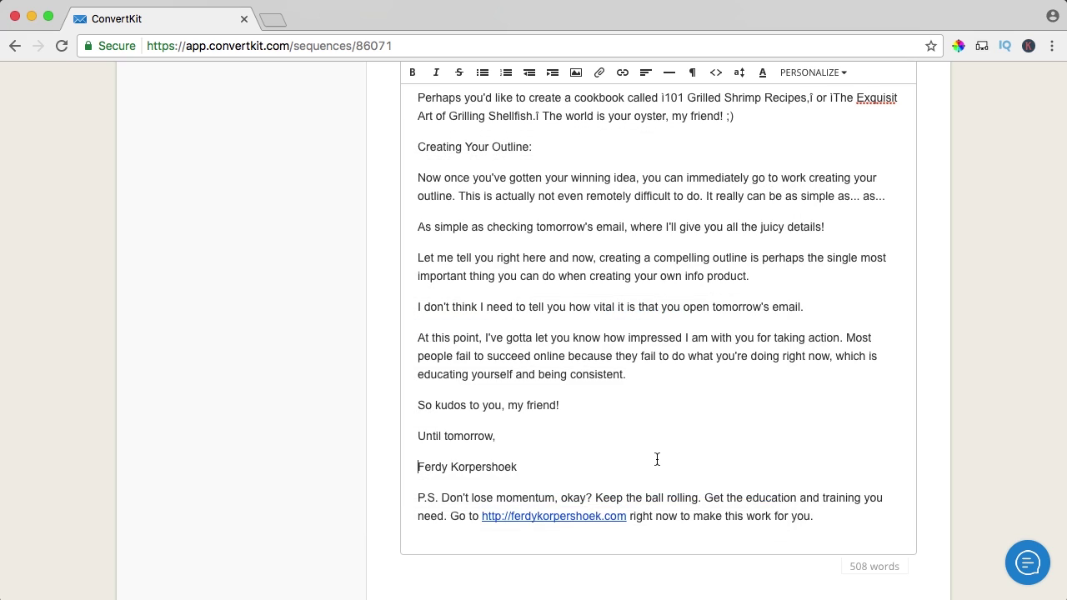
scroll(665, 429, "up", 15)
scroll(665, 428, "down", 5)
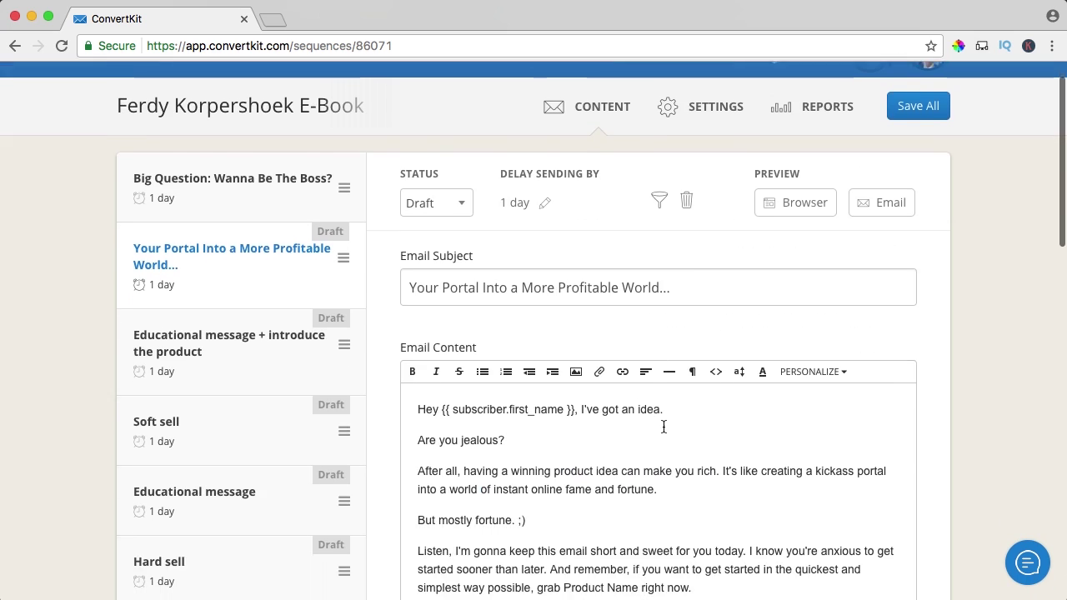
scroll(796, 263, "up", 5)
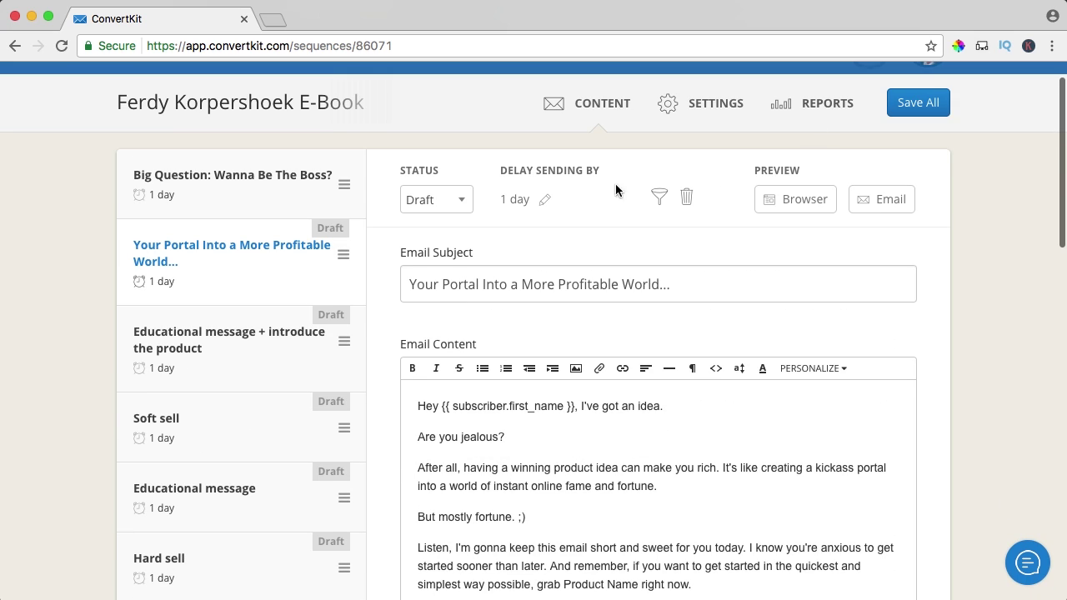
left_click(217, 347)
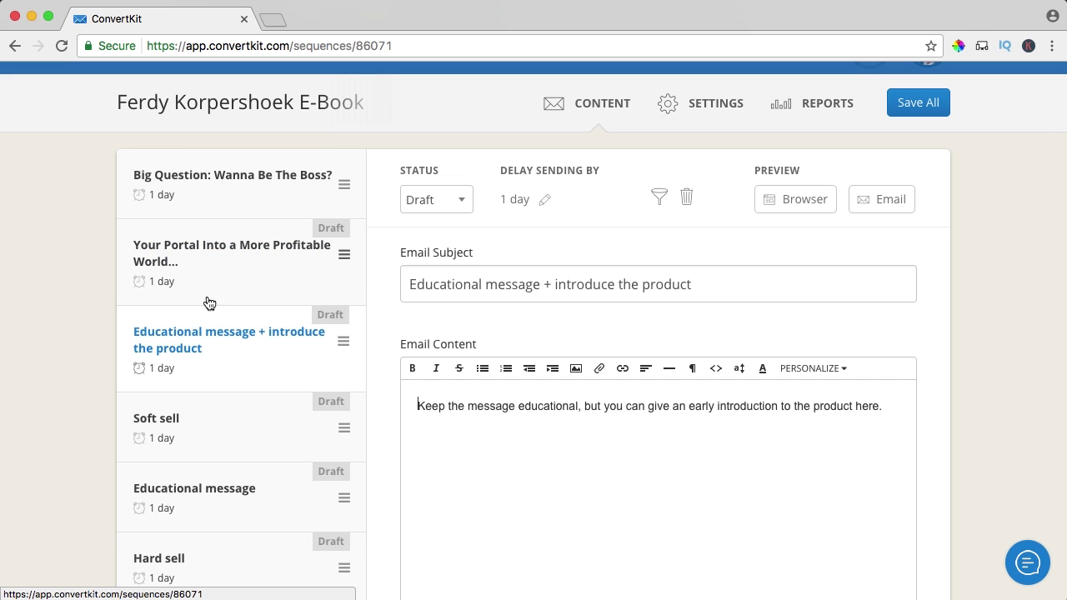
left_click(207, 266)
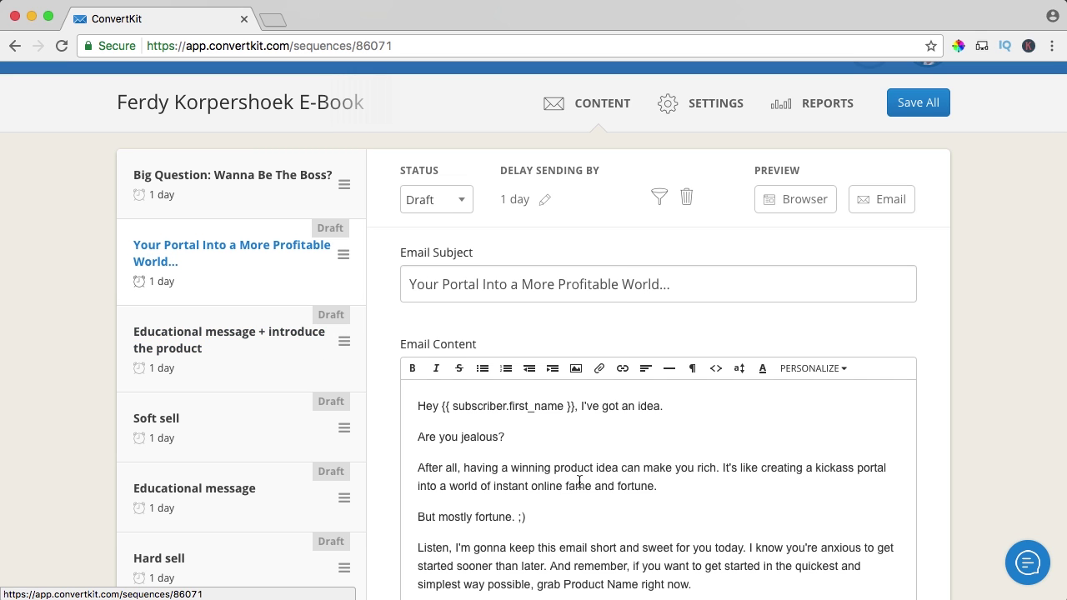
Step: Fill the remaining five draft emails, "Are You Afraid of Skeletons?" through "This Is Your Final Warning...", from the purchased text files and personalize them
left_click(225, 341)
left_click(333, 590)
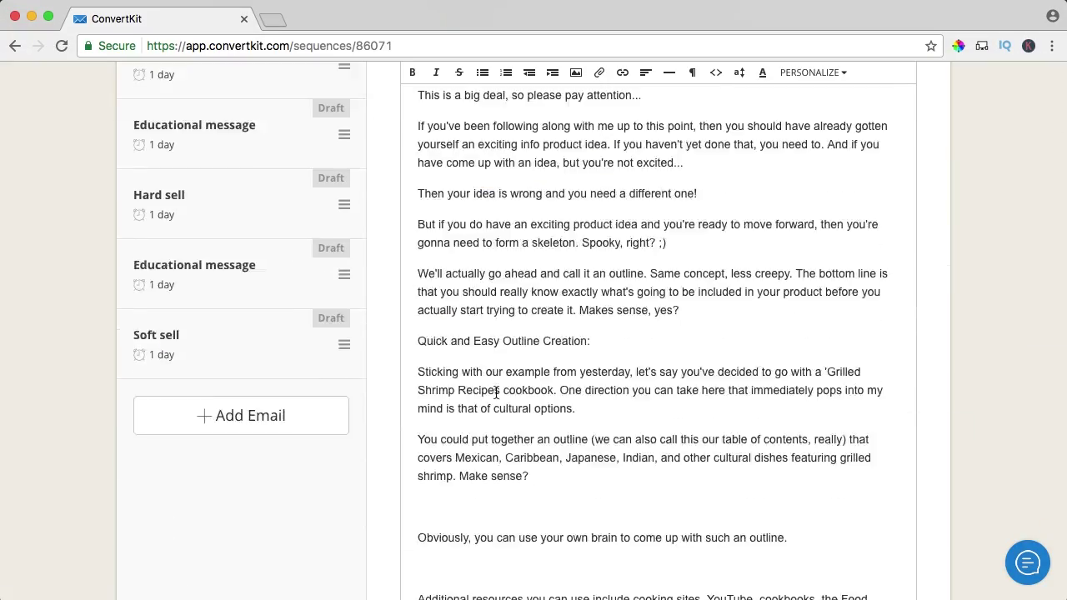
scroll(659, 375, "down", 10)
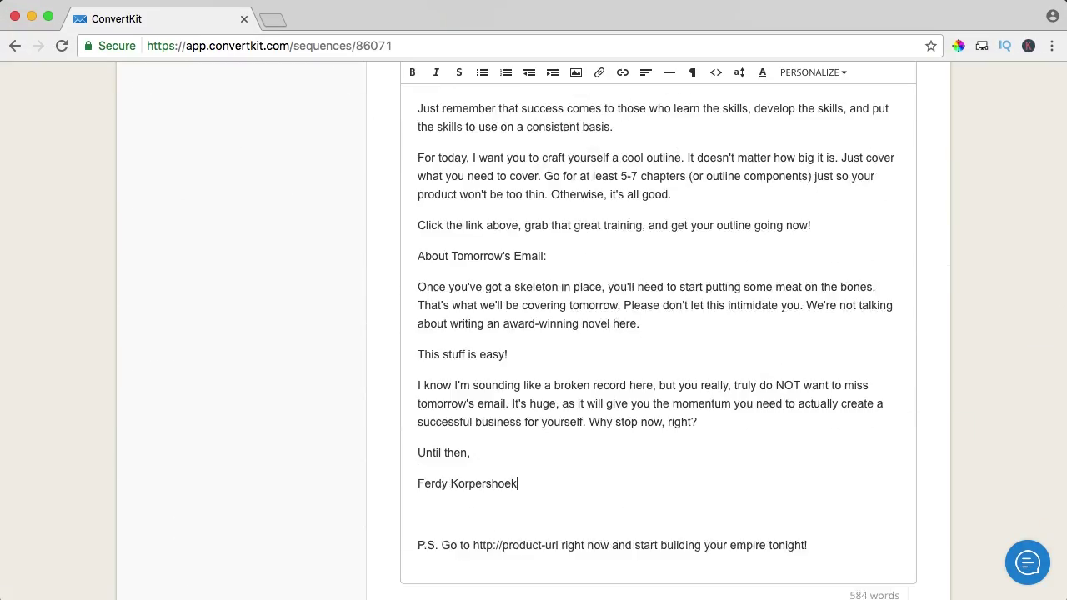
scroll(659, 375, "up", 12)
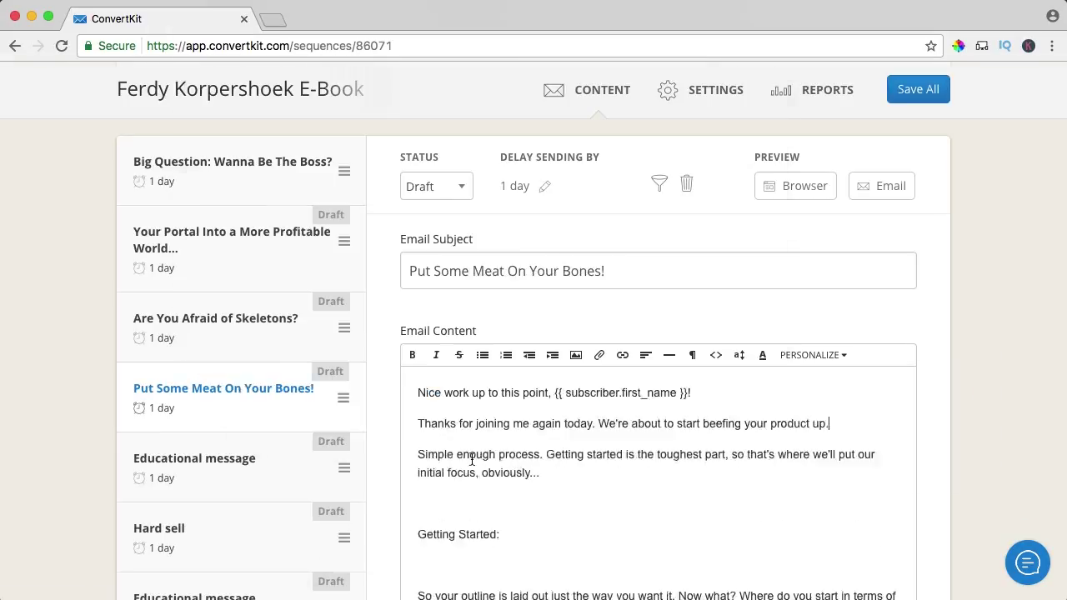
scroll(659, 375, "down", 15)
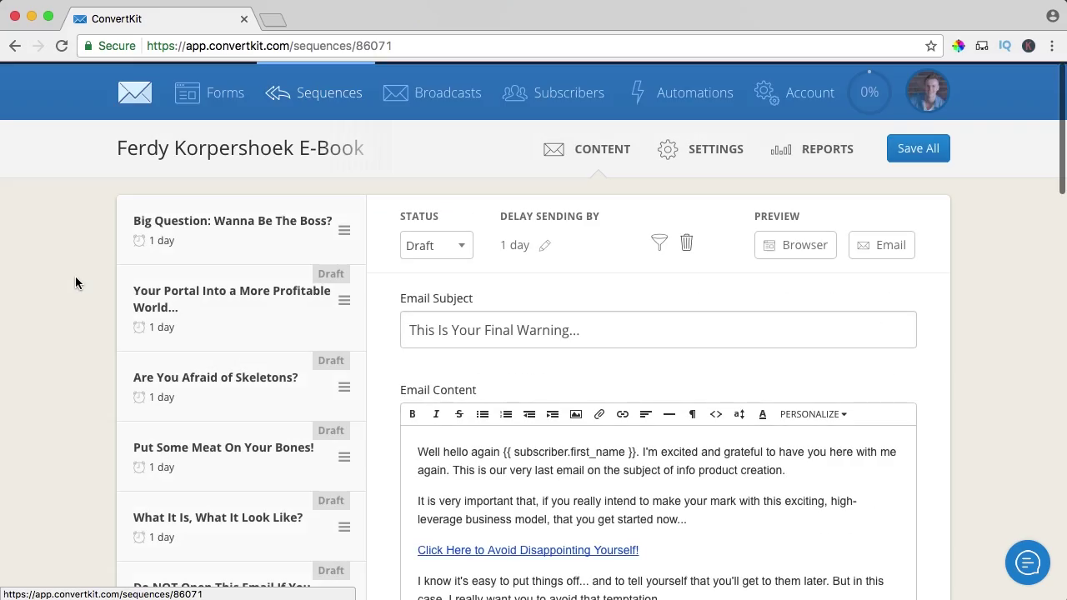
scroll(75, 276, "down", 5)
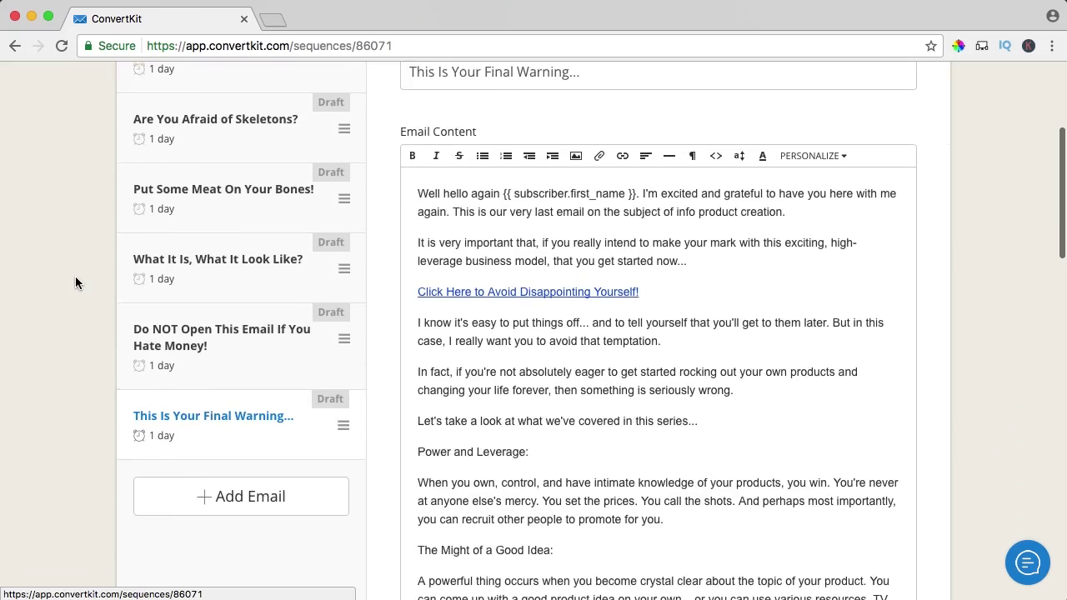
scroll(79, 288, "up", 5)
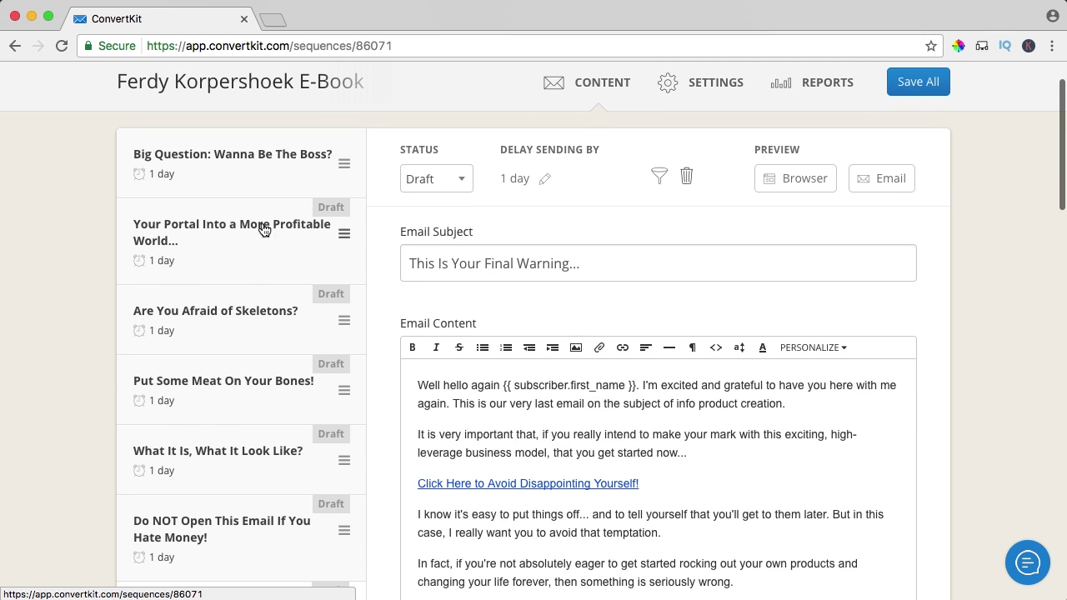
scroll(242, 332, "down", 5)
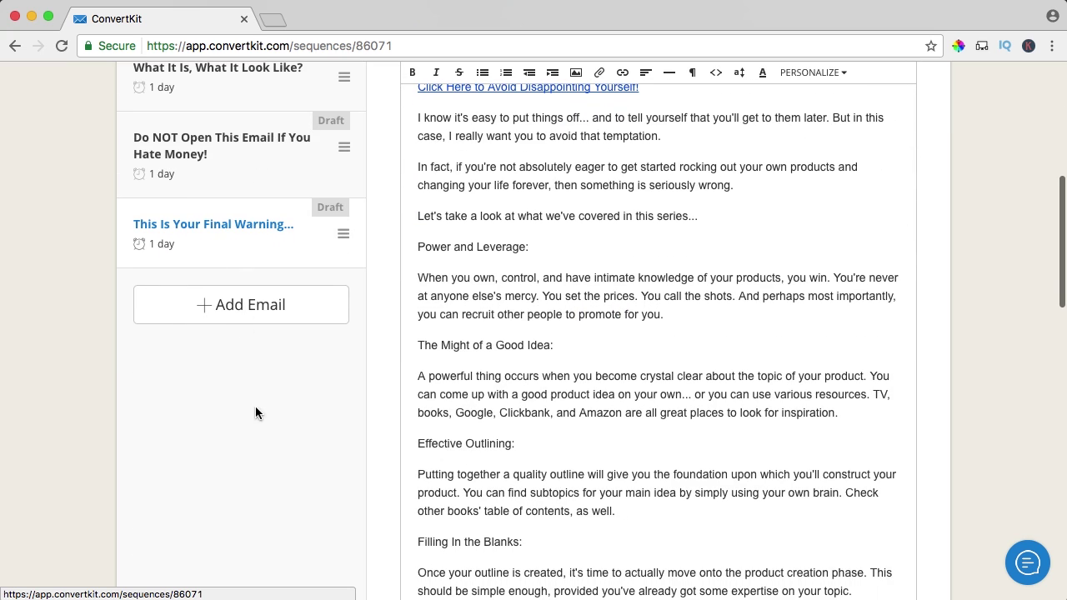
scroll(280, 410, "up", 5)
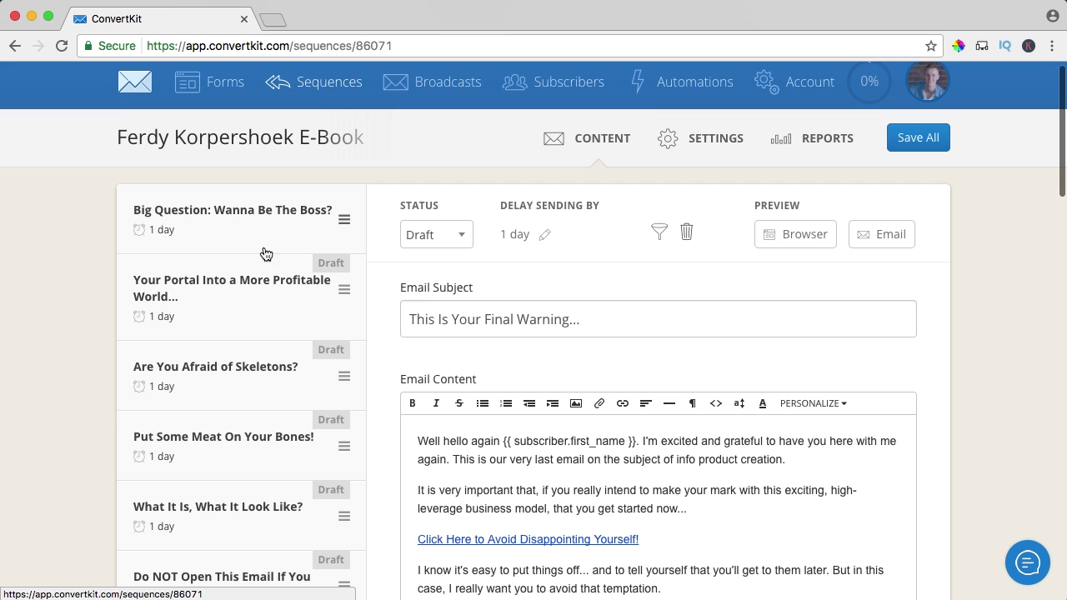
scroll(265, 255, "down", 2)
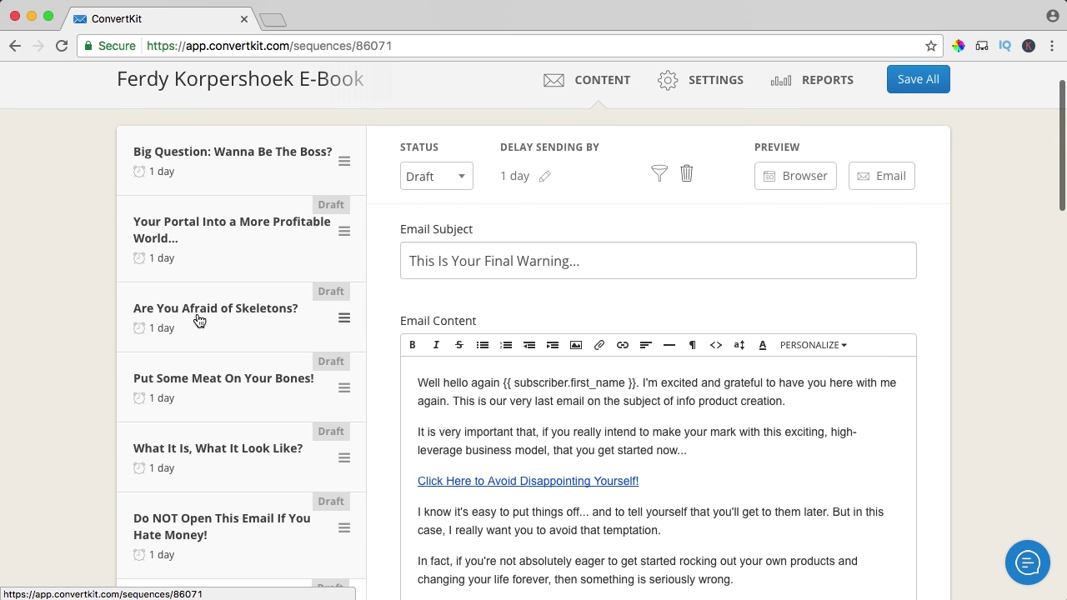
Step: Review the "Are You Afraid of Skeletons?" email from its greeting down to the signature and the linked P.S
left_click(260, 324)
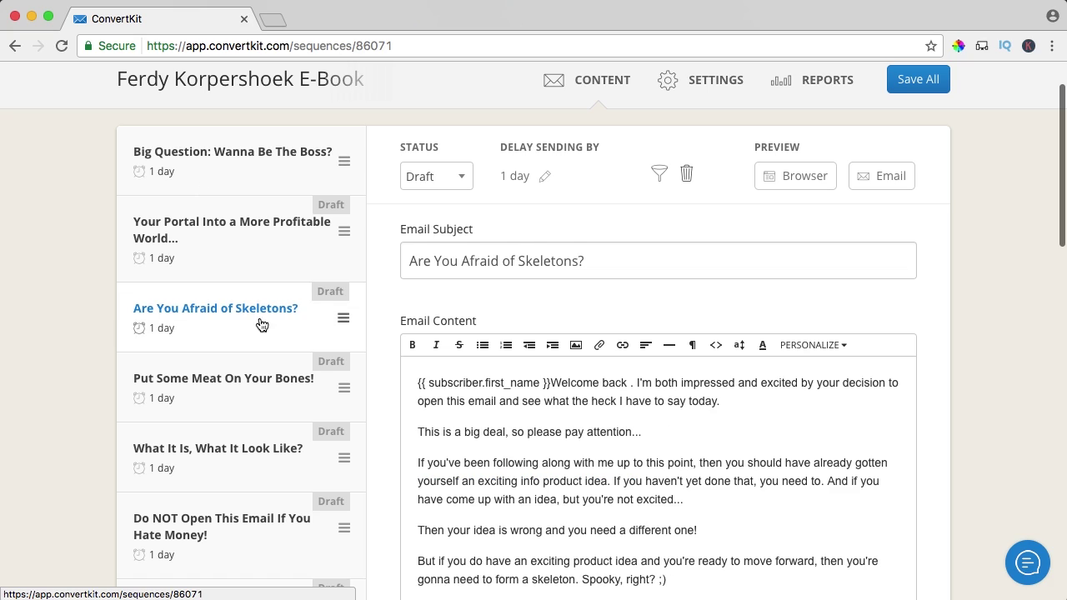
scroll(771, 471, "down", 15)
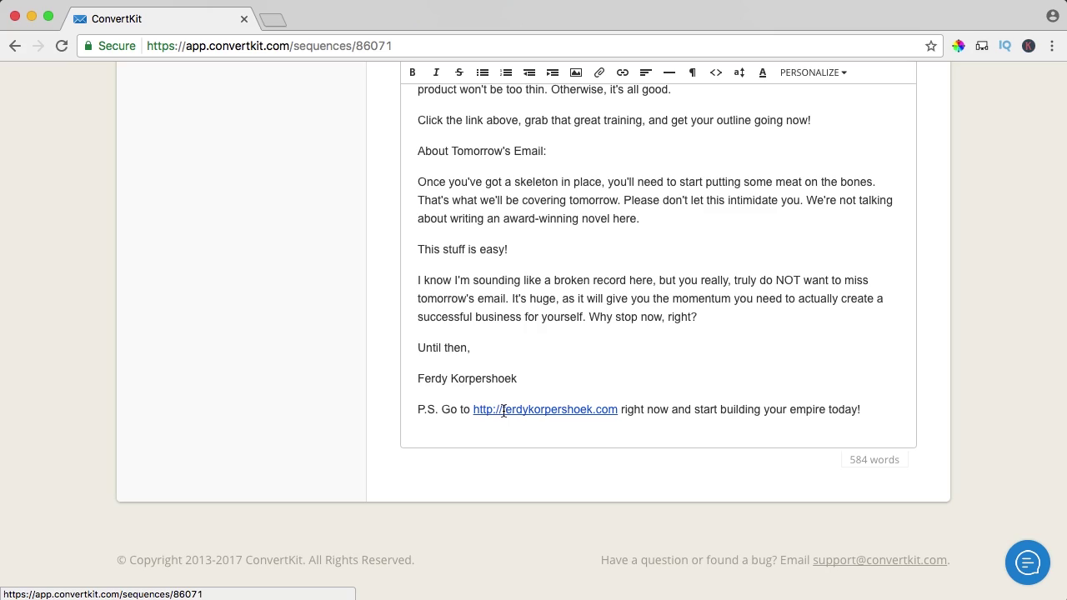
scroll(545, 384, "up", 10)
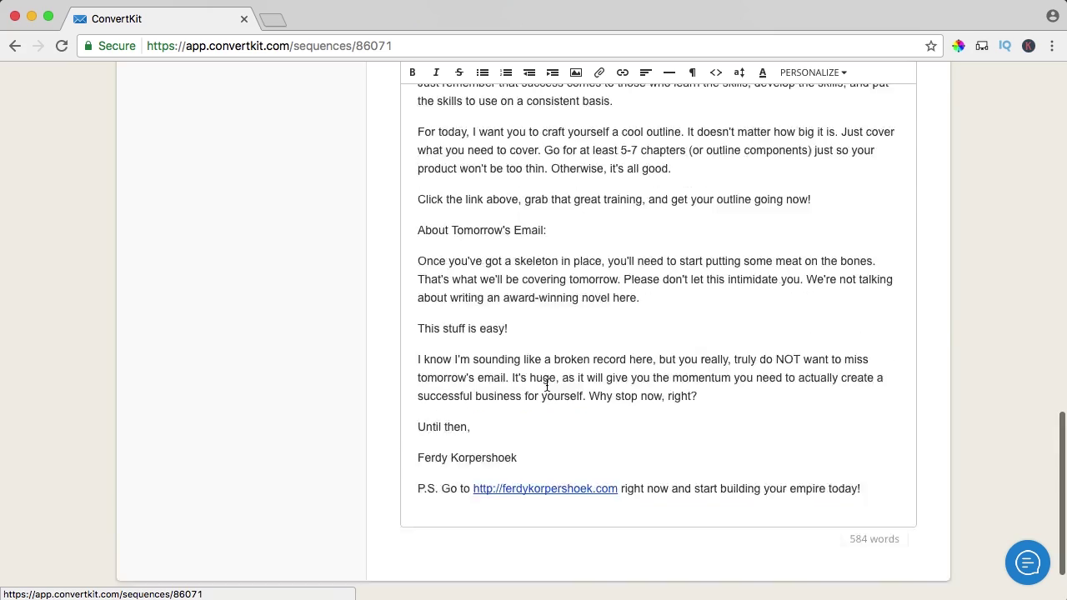
scroll(547, 385, "up", 8)
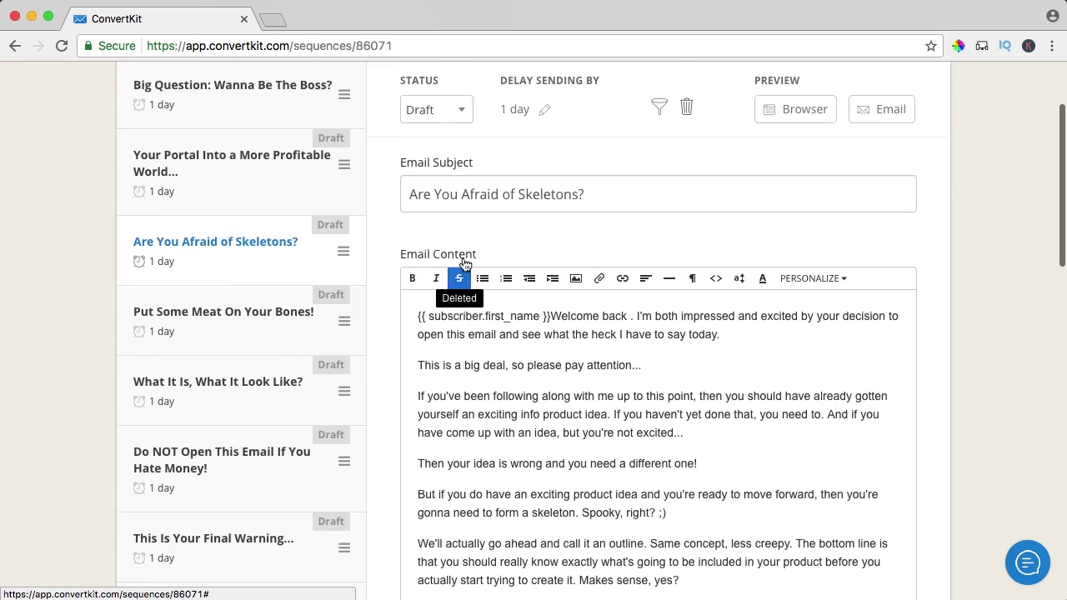
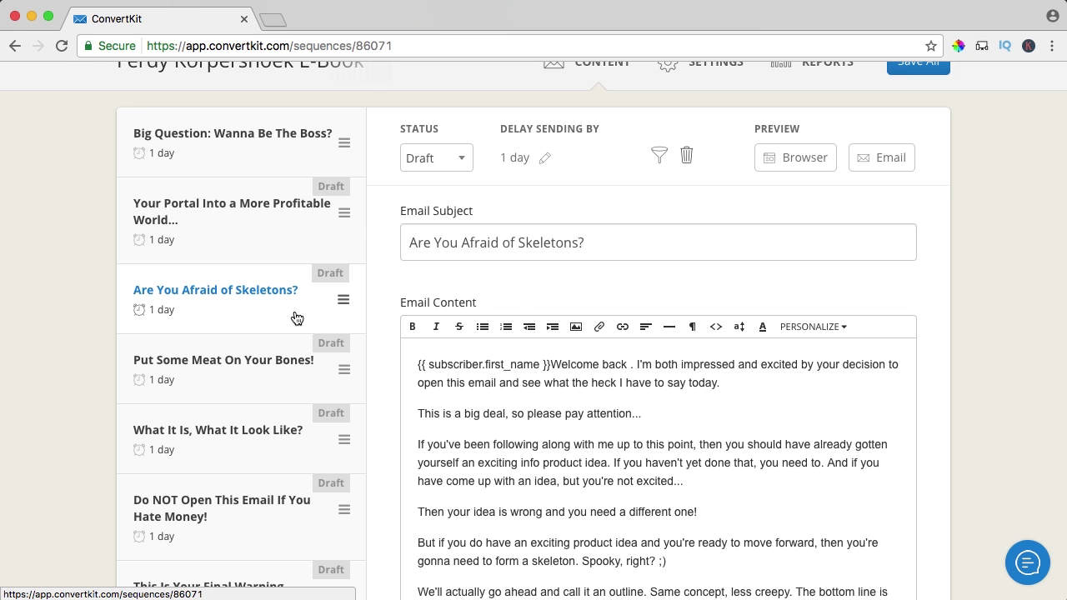
scroll(114, 381, "up", 2)
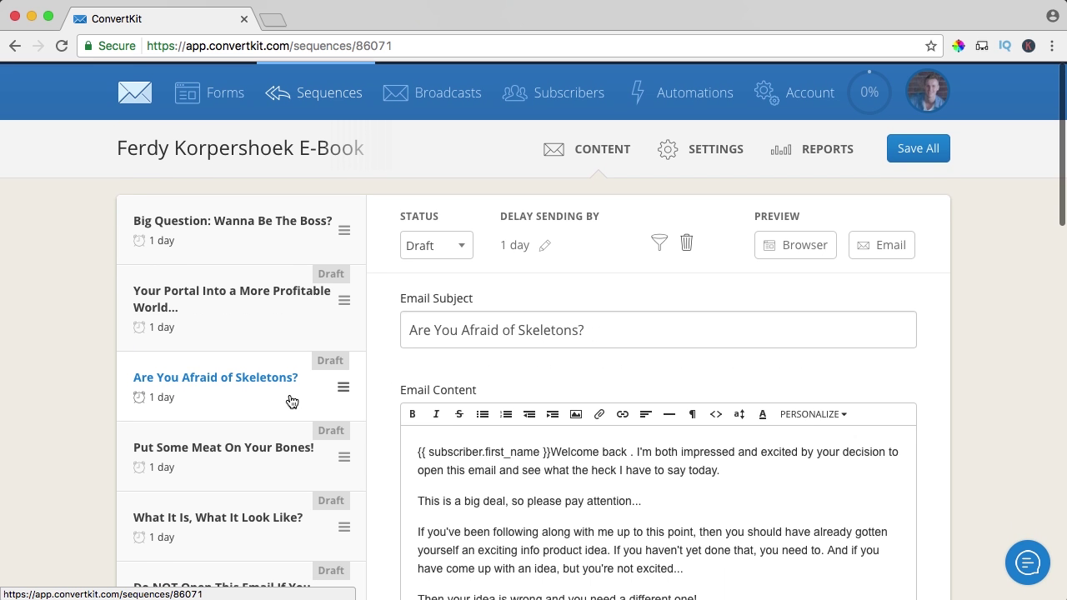
scroll(500, 542, "down", 10)
scroll(598, 475, "down", 5)
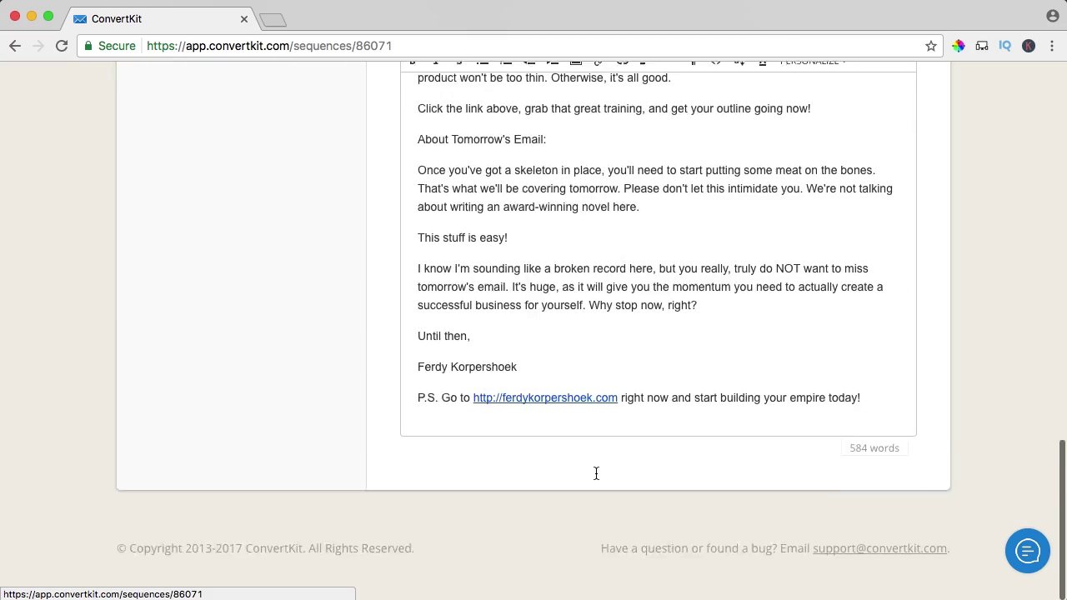
scroll(595, 472, "up", 15)
Step: Check the "Put Some Meat On Your Bones!" email and set the sequence's remaining draft emails to Published
left_click(191, 452)
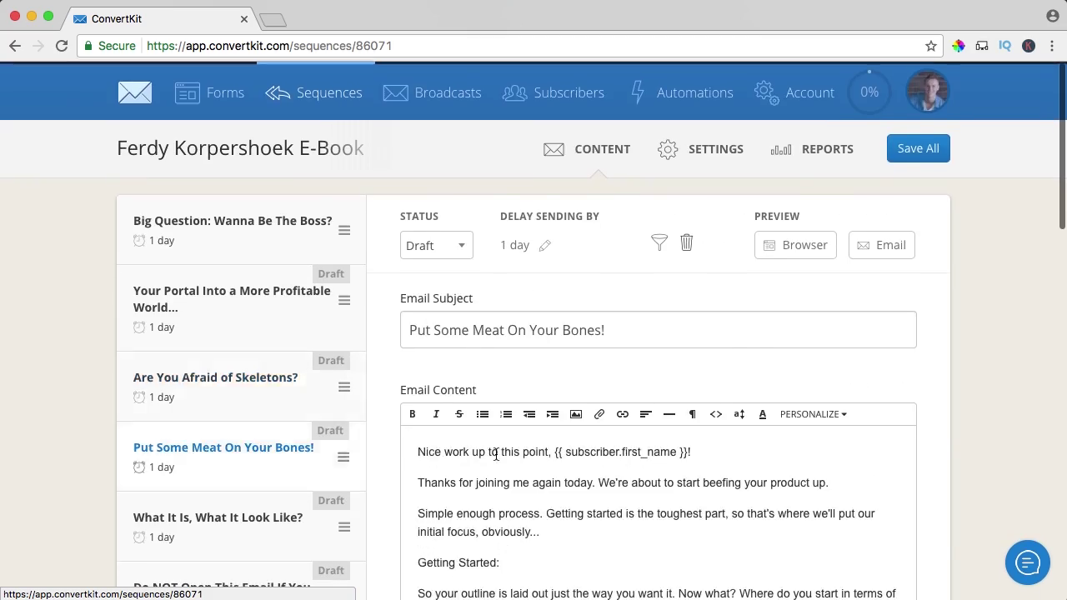
scroll(584, 231, "down", 10)
scroll(530, 388, "up", 15)
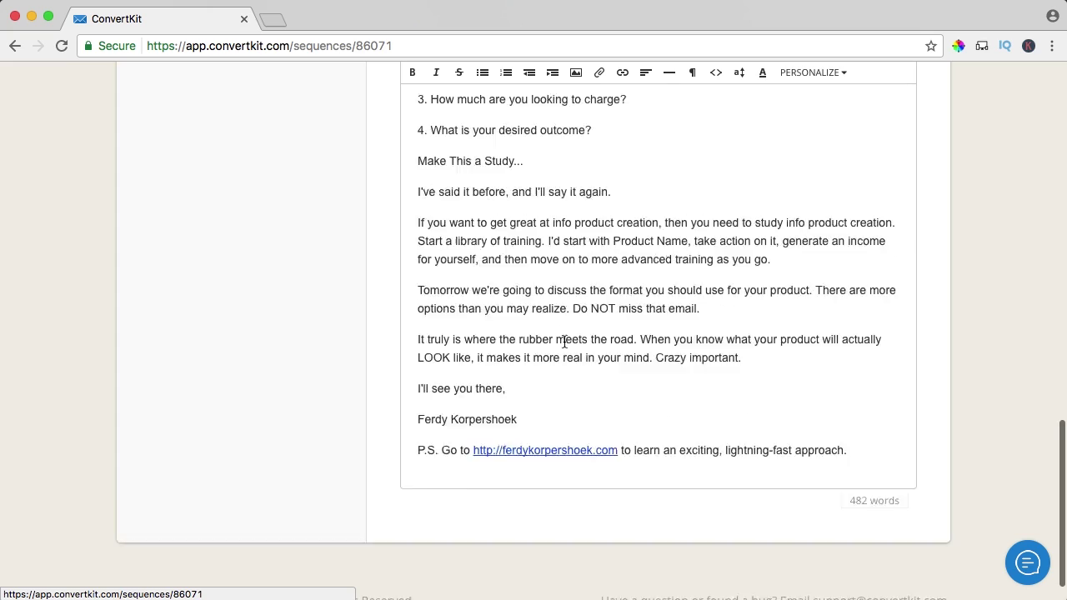
scroll(565, 341, "up", 2)
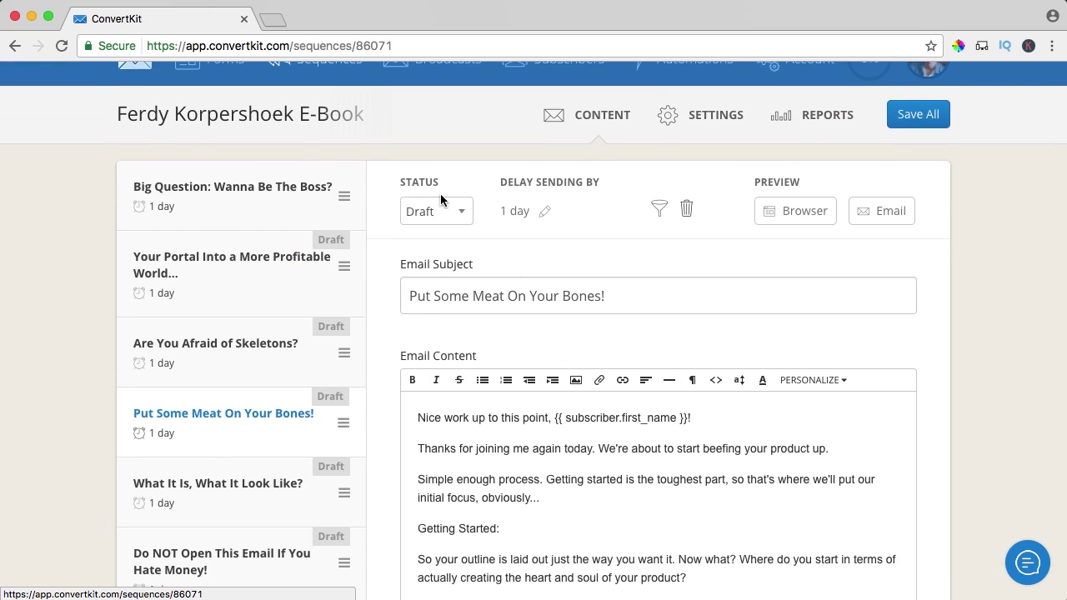
scroll(441, 203, "up", 3)
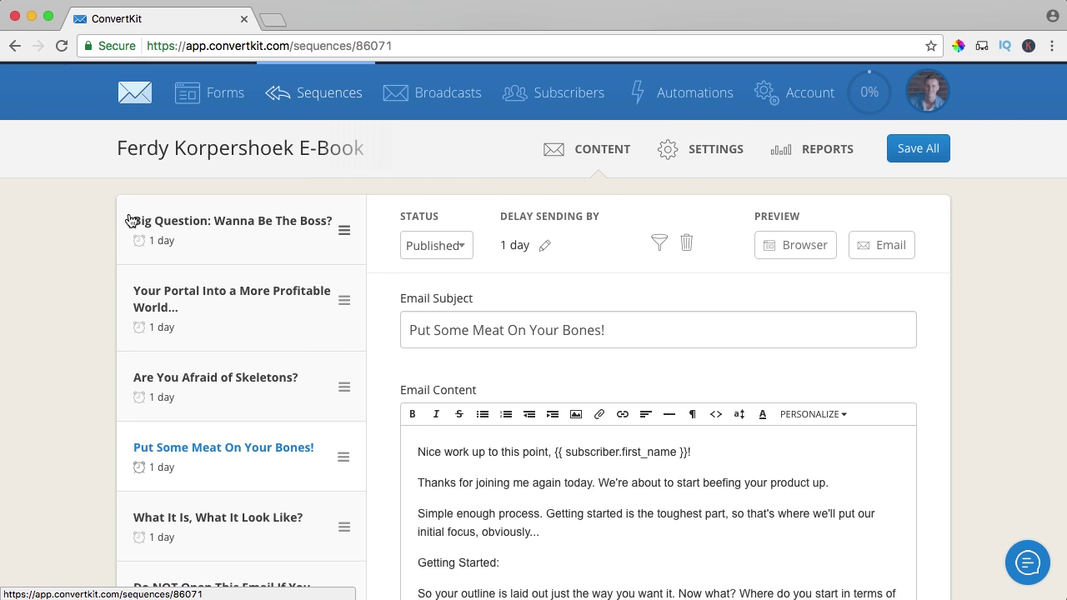
Step: Open the front page of the sender's own website in a new browser tab
left_click(275, 20)
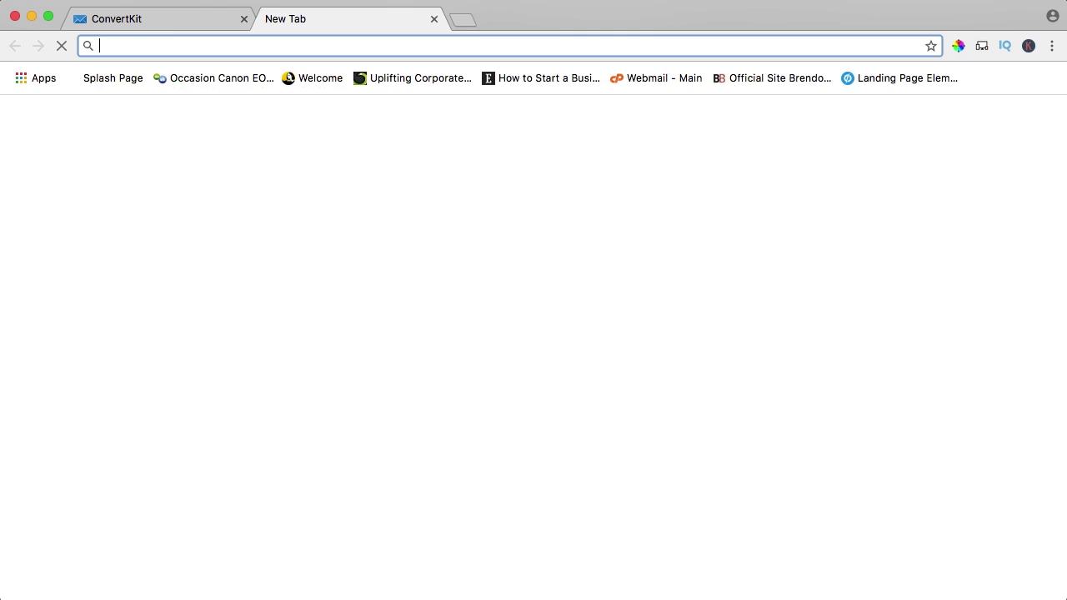
type("ferdykorpershoek.com")
key("Return")
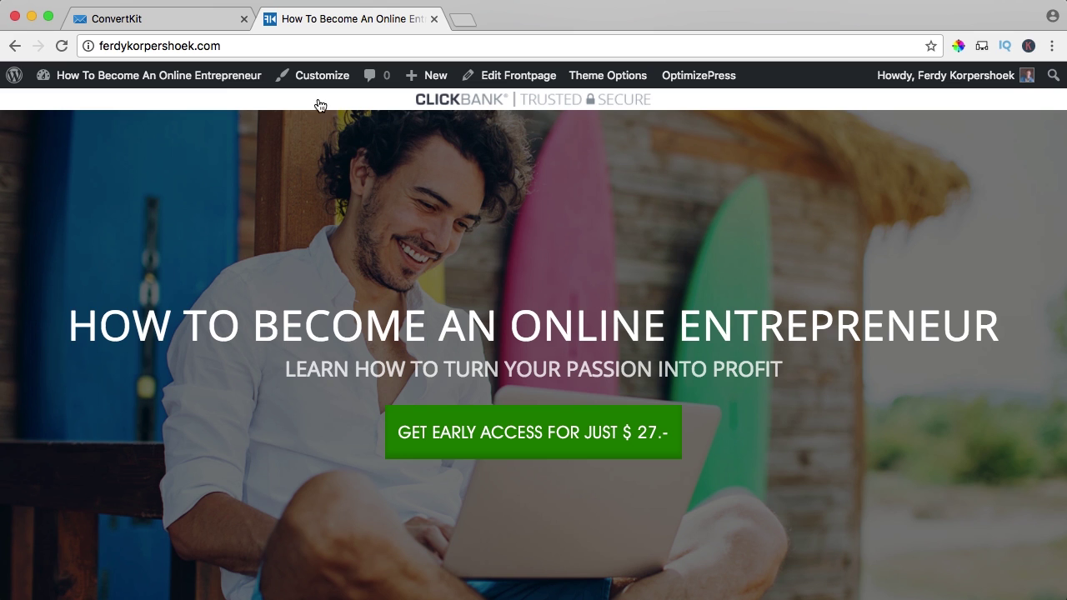
Step: Return to ConvertKit and open the style settings of the E-Book form
left_click(172, 25)
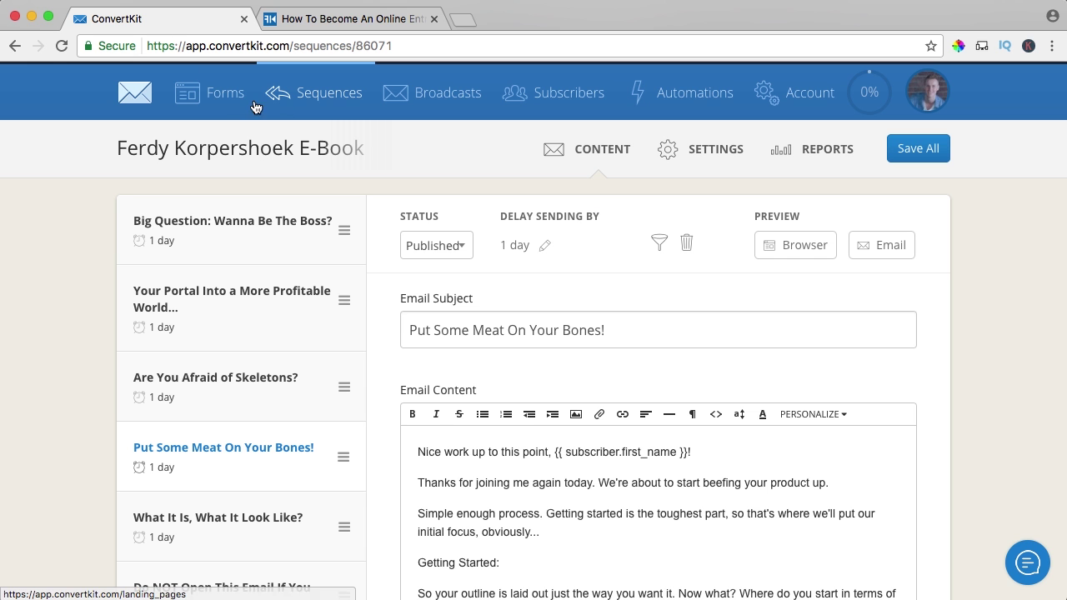
left_click(221, 95)
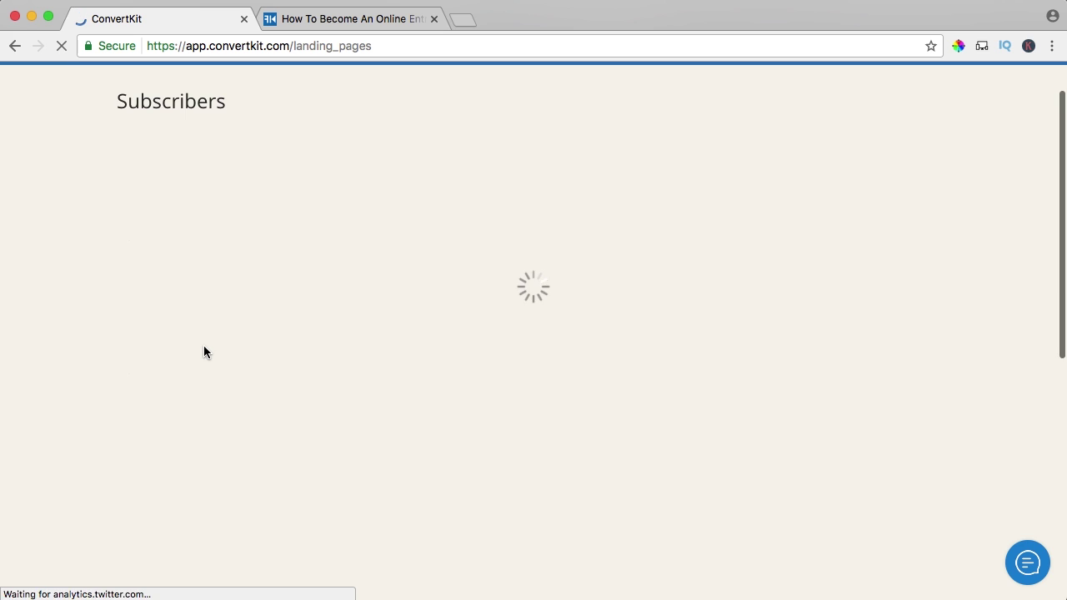
scroll(203, 352, "down", 5)
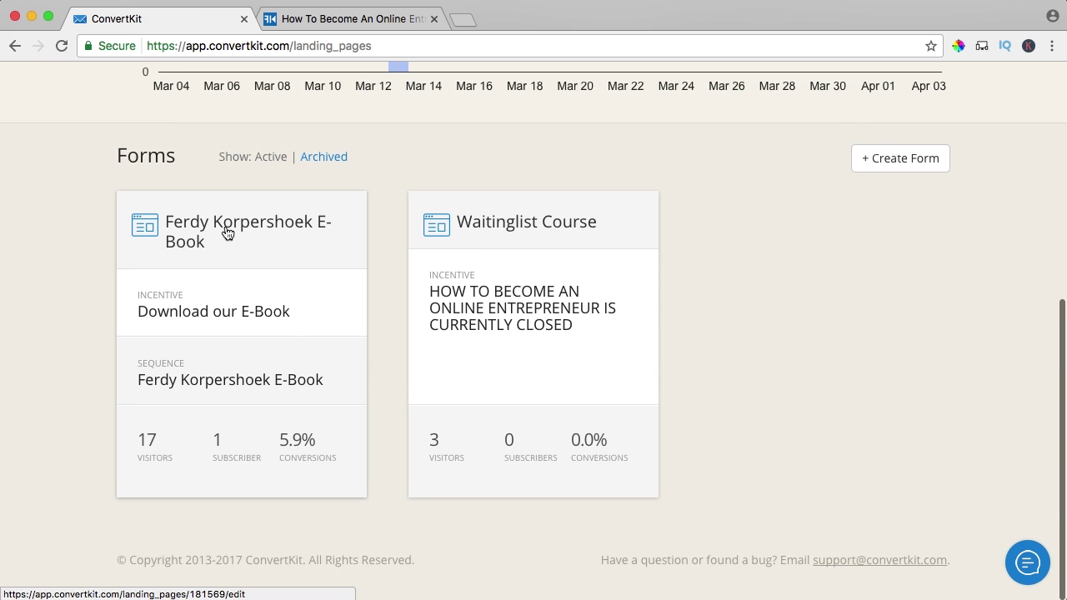
left_click(227, 233)
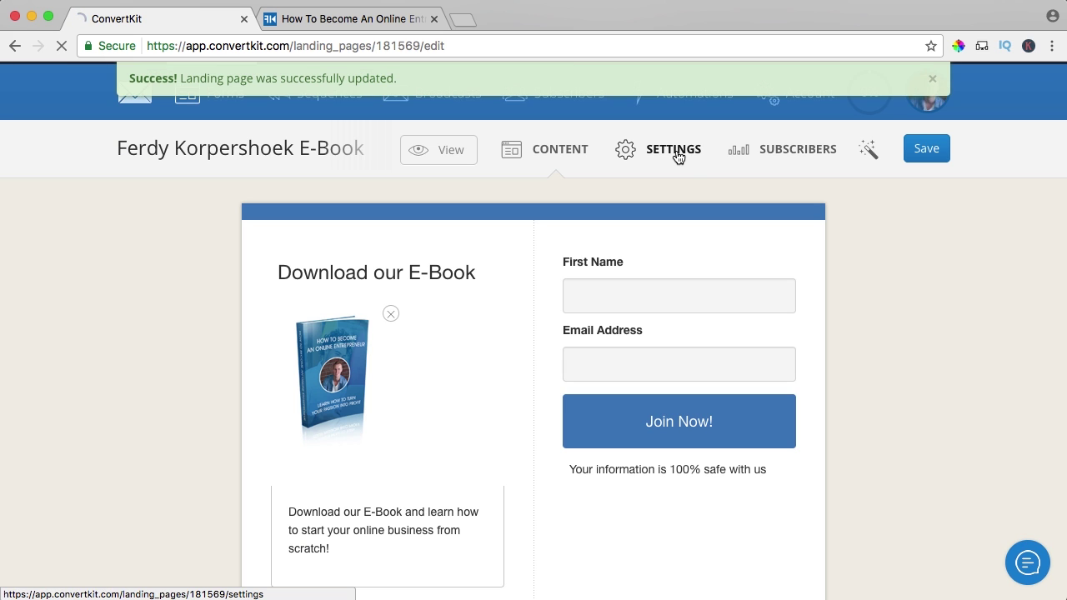
left_click(678, 157)
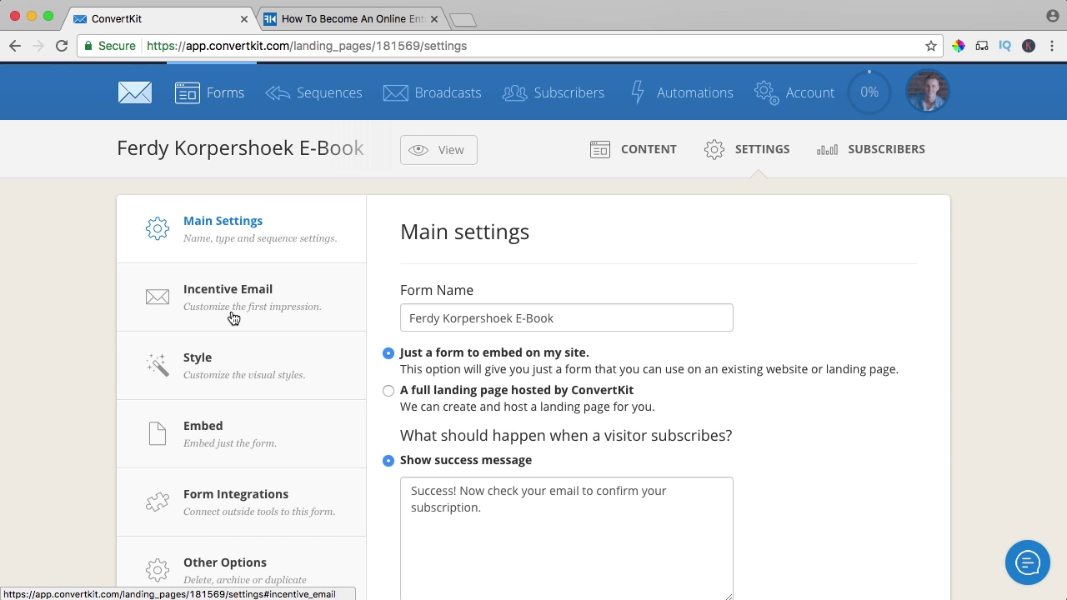
left_click(213, 363)
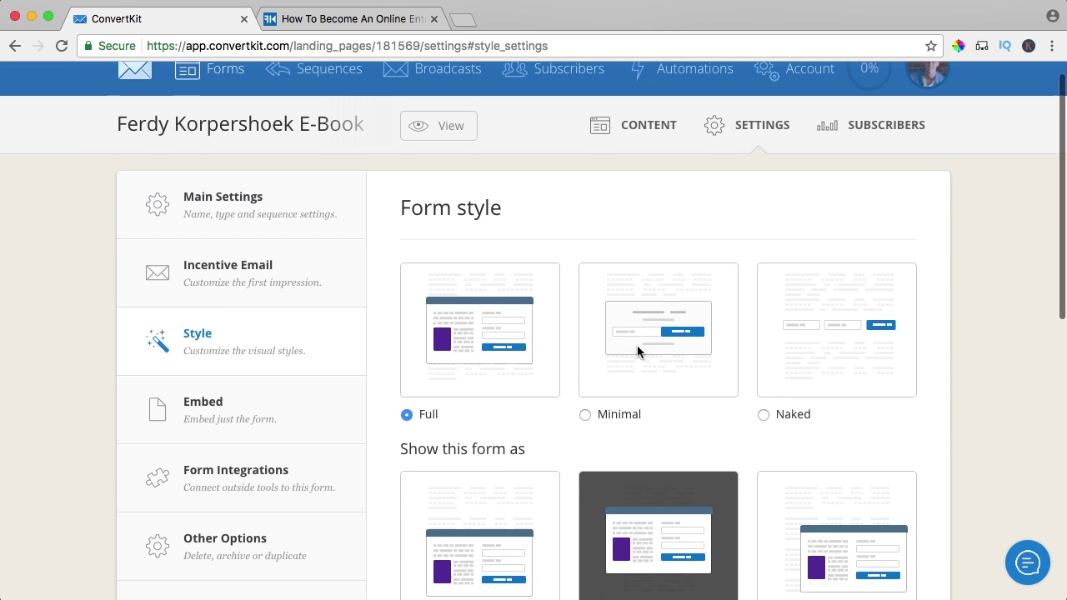
Step: Show the E-Book form as a modal that is displayed to visitors on exit intent
scroll(638, 345, "down", 5)
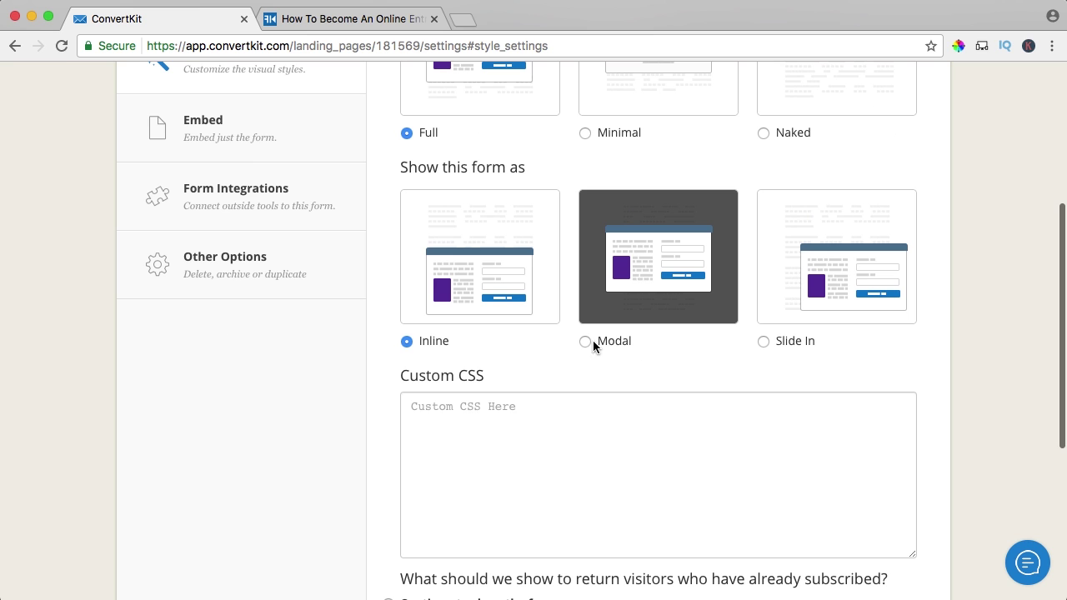
left_click(587, 340)
scroll(590, 317, "down", 3)
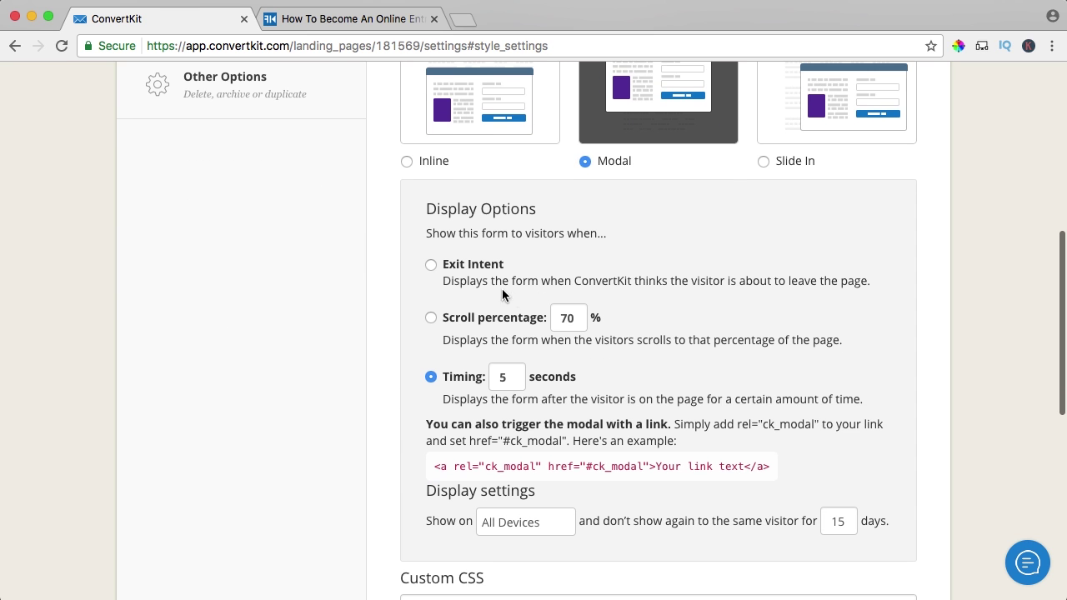
left_click(393, 18)
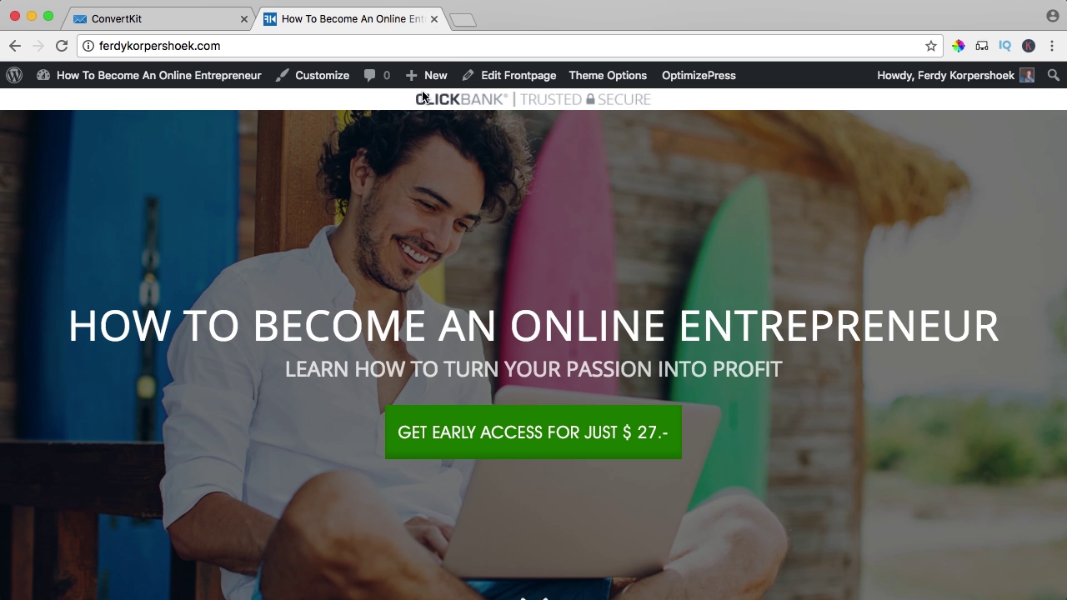
left_click(135, 25)
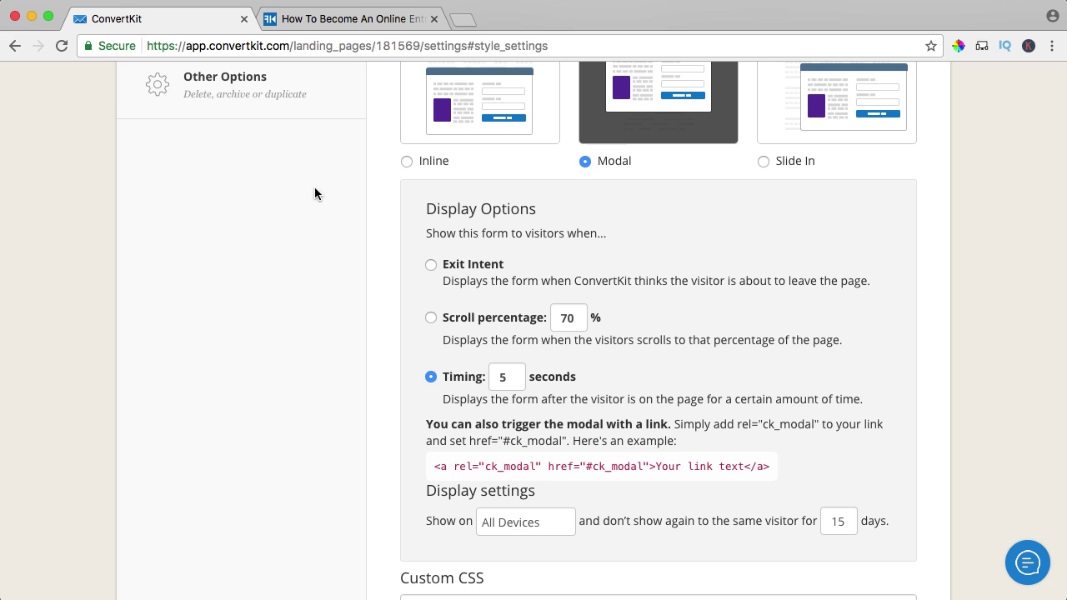
left_click(435, 266)
Step: Look through the website's front page, where the exit-intent form is meant to appear, and return to the form's style settings
left_click(373, 25)
scroll(508, 255, "down", 15)
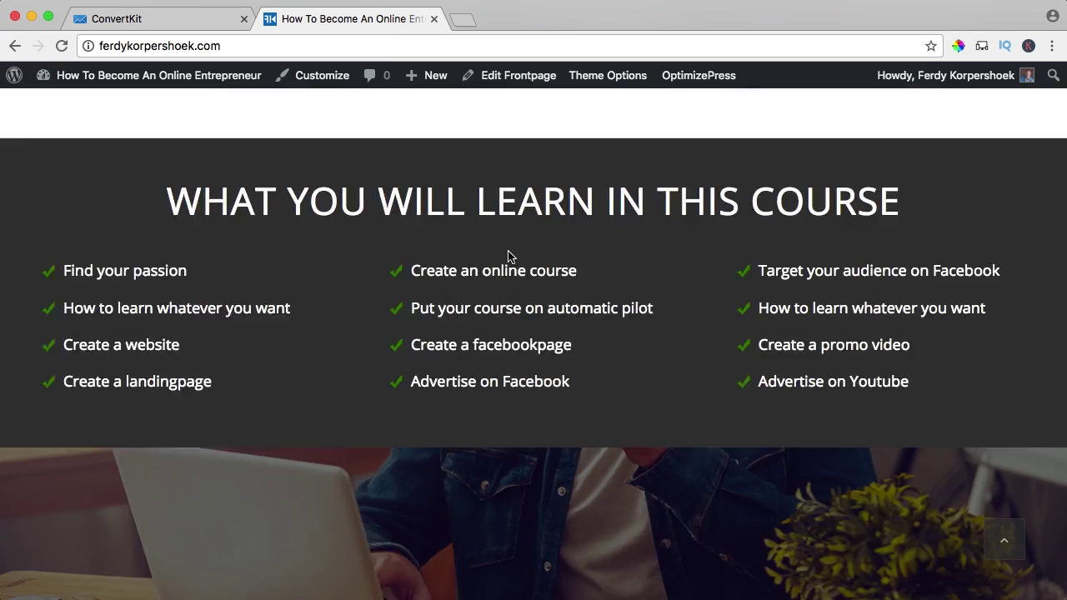
scroll(511, 256, "down", 4)
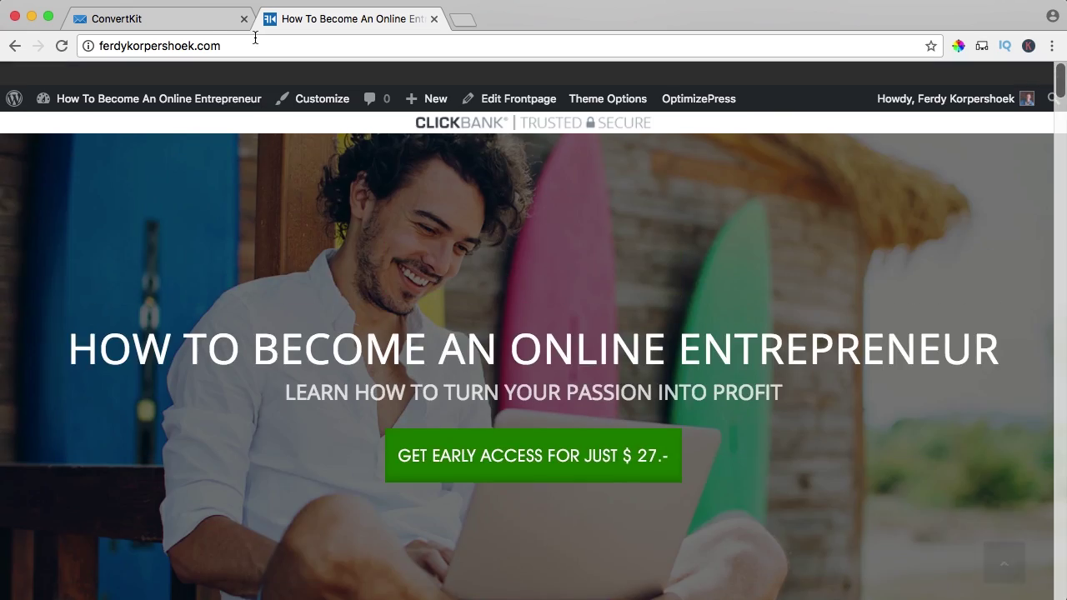
scroll(403, 298, "down", 10)
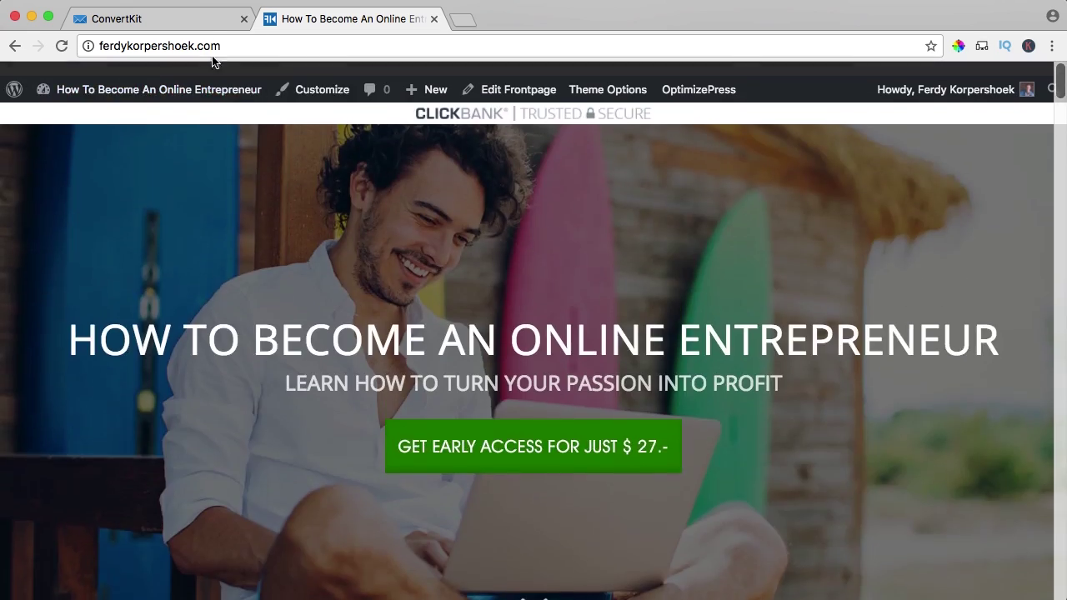
left_click(198, 20)
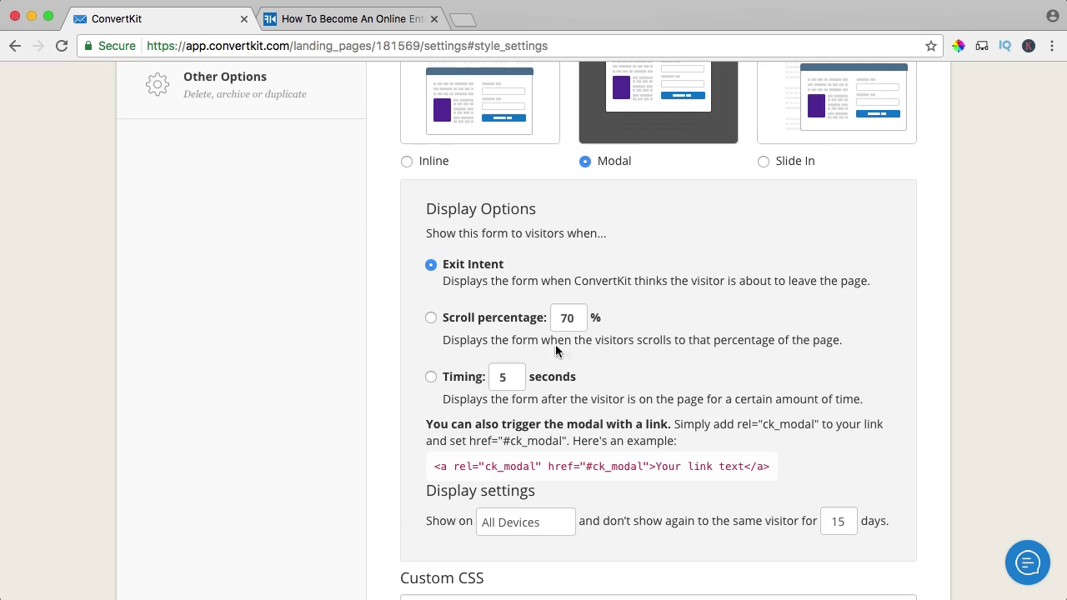
Step: Set the modal's scroll percentage to 20% and choose to display the form by timing, after 5 seconds
double_click(576, 325)
type("20")
left_click(432, 377)
type("5")
left_click(469, 272)
left_click(457, 382)
Step: Highlight the example modal link code in the display options and check the website's homepage against it
scroll(659, 364, "down", 3)
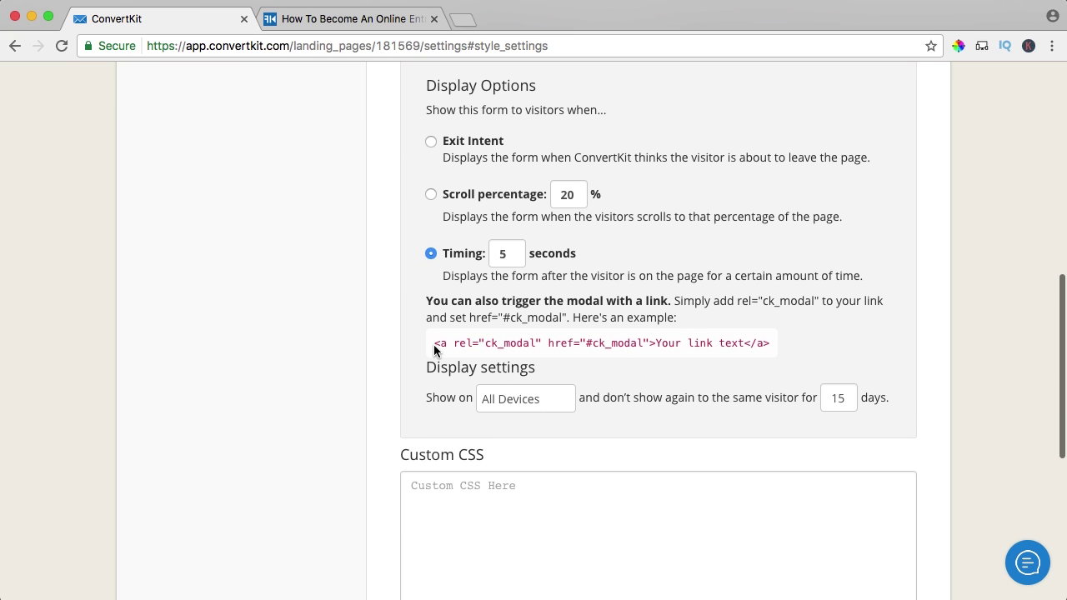
left_click_drag(433, 344, 806, 340)
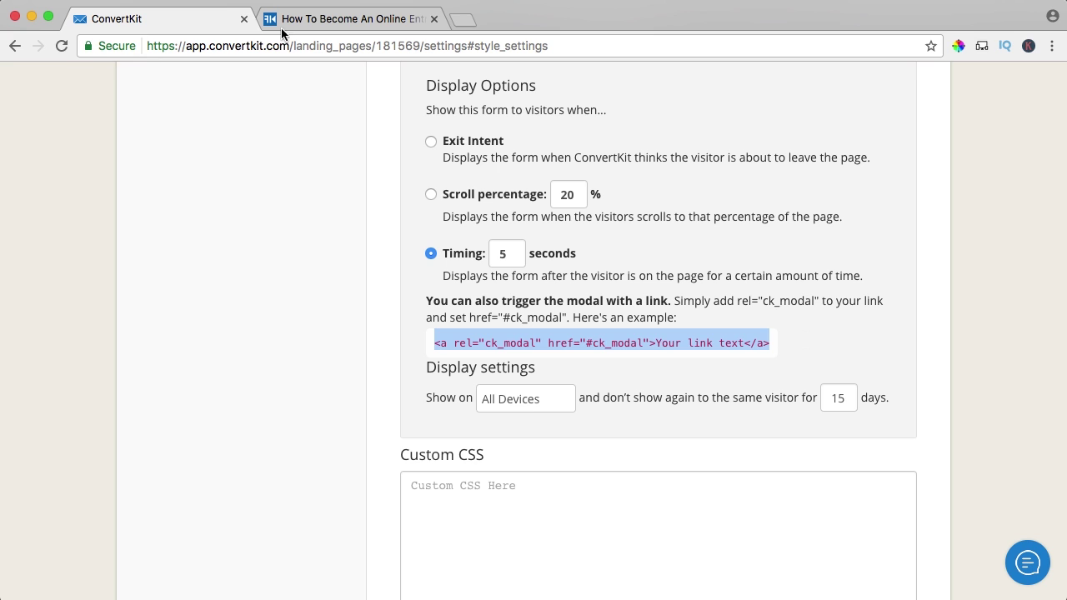
left_click(325, 25)
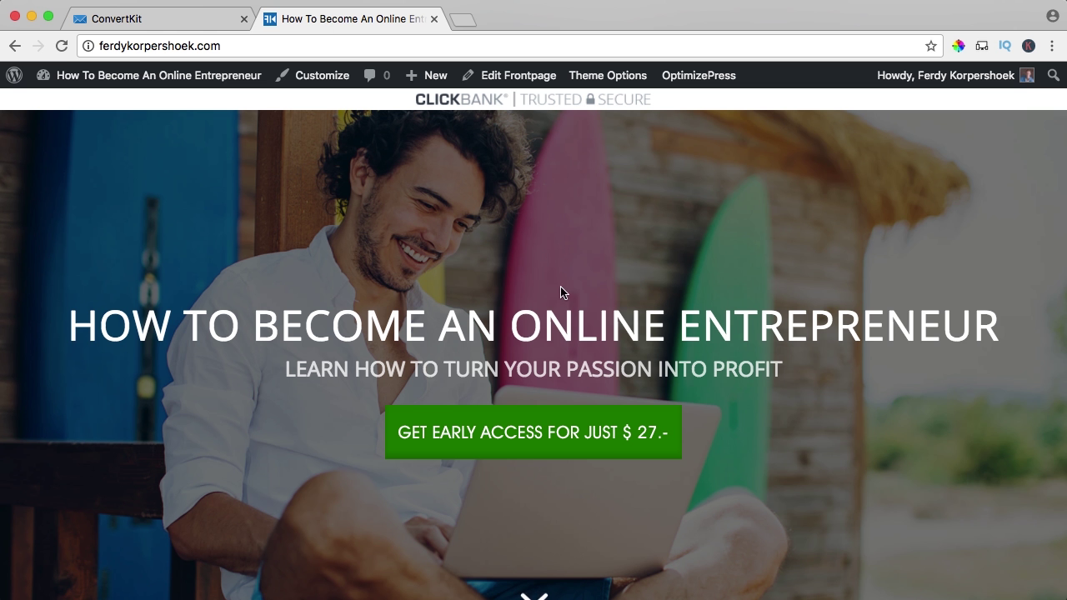
left_click(209, 24)
left_click(616, 267)
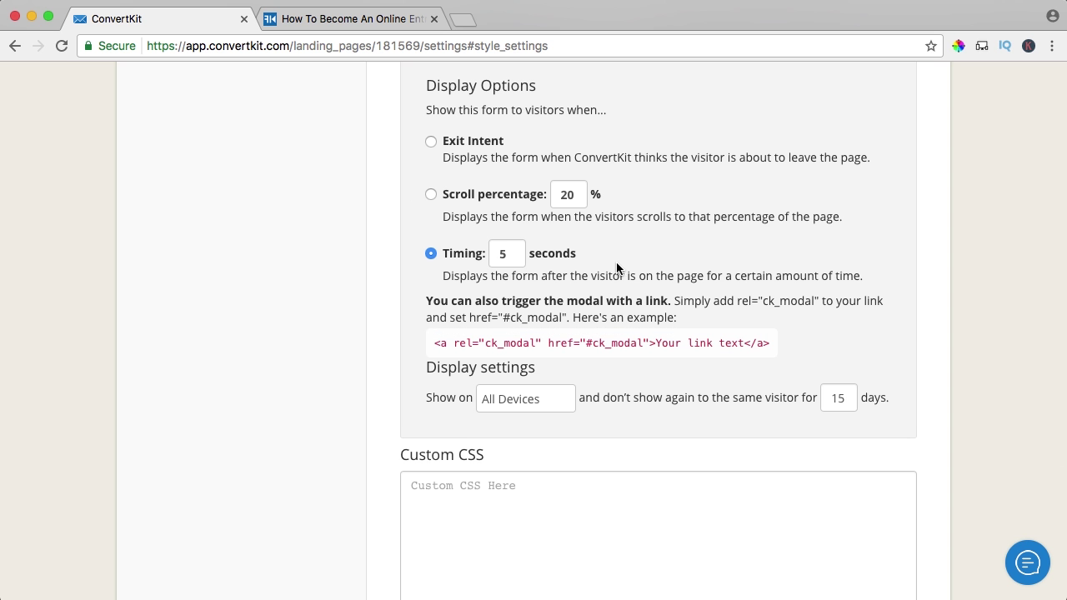
Step: Save the form with its modal display settings
scroll(617, 267, "down", 2)
scroll(439, 265, "down", 8)
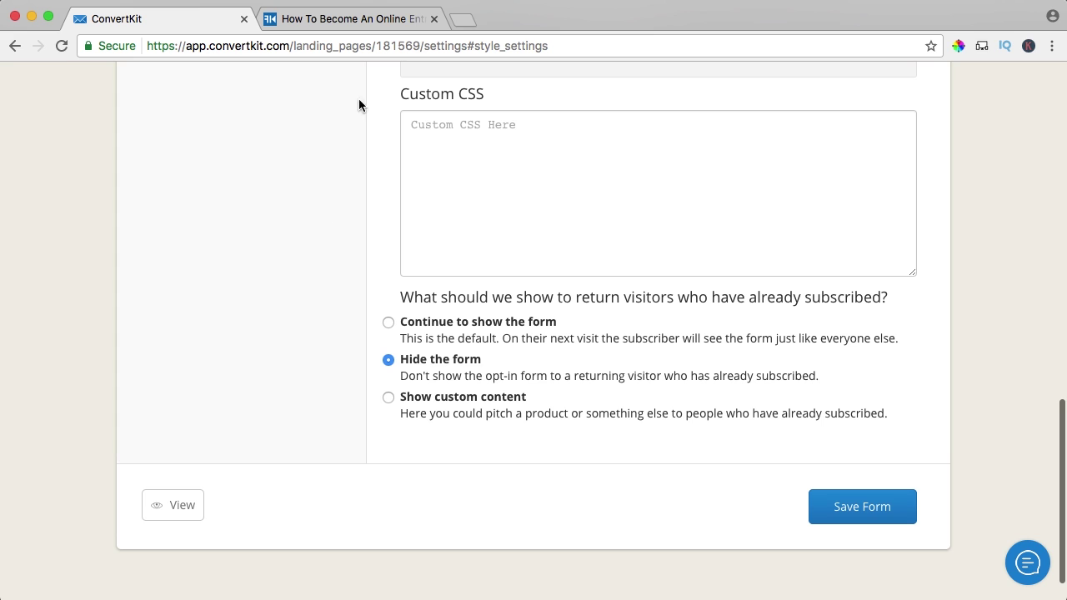
left_click(852, 501)
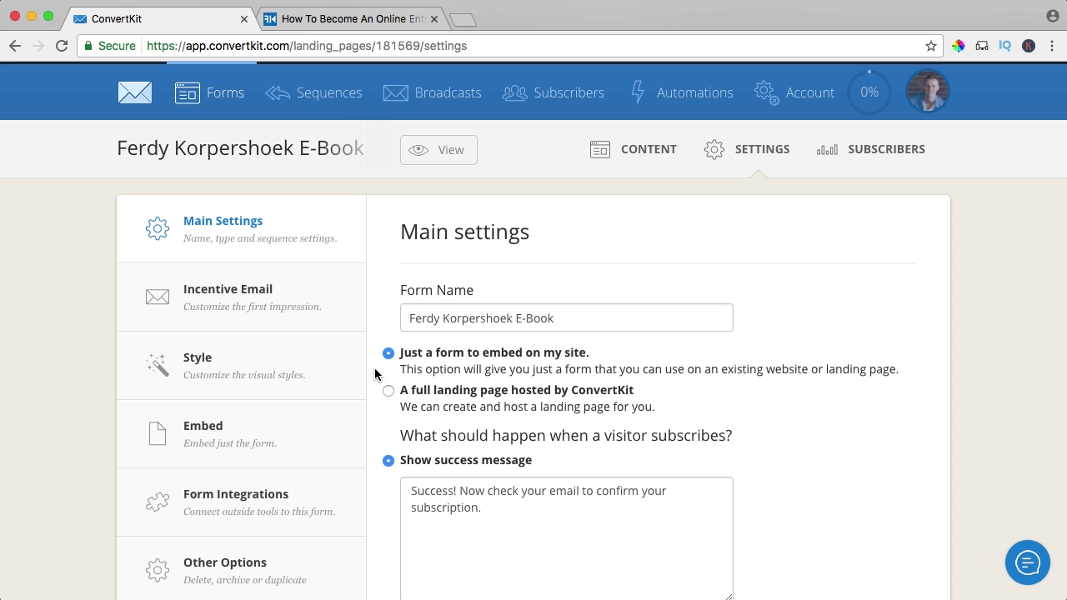
Step: Copy the form's one-line JavaScript embed code from the Embed settings
left_click(218, 435)
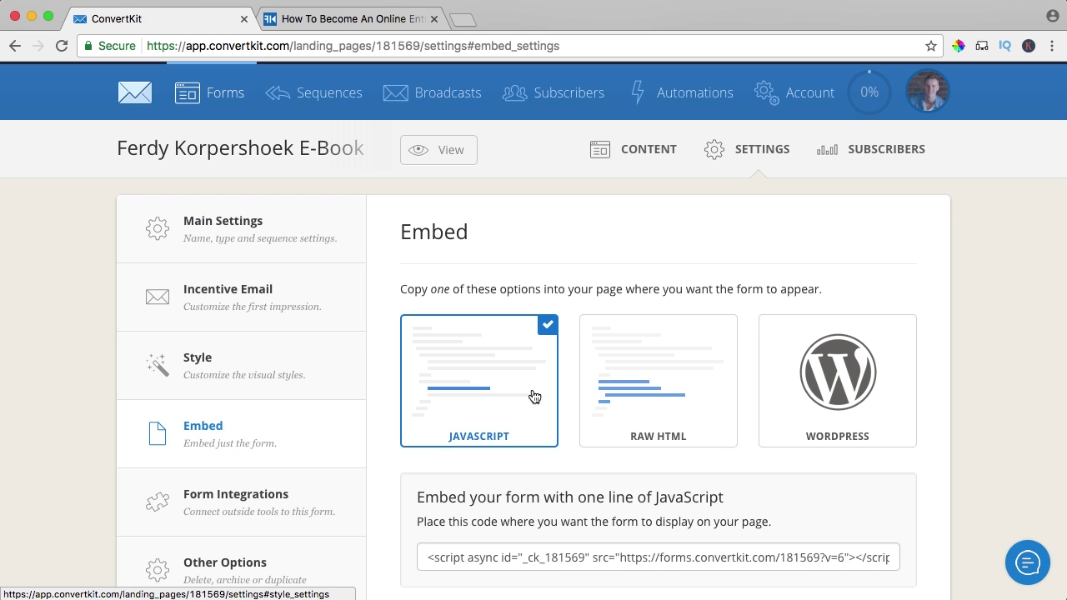
scroll(534, 396, "down", 3)
left_click(525, 428)
key("super+c")
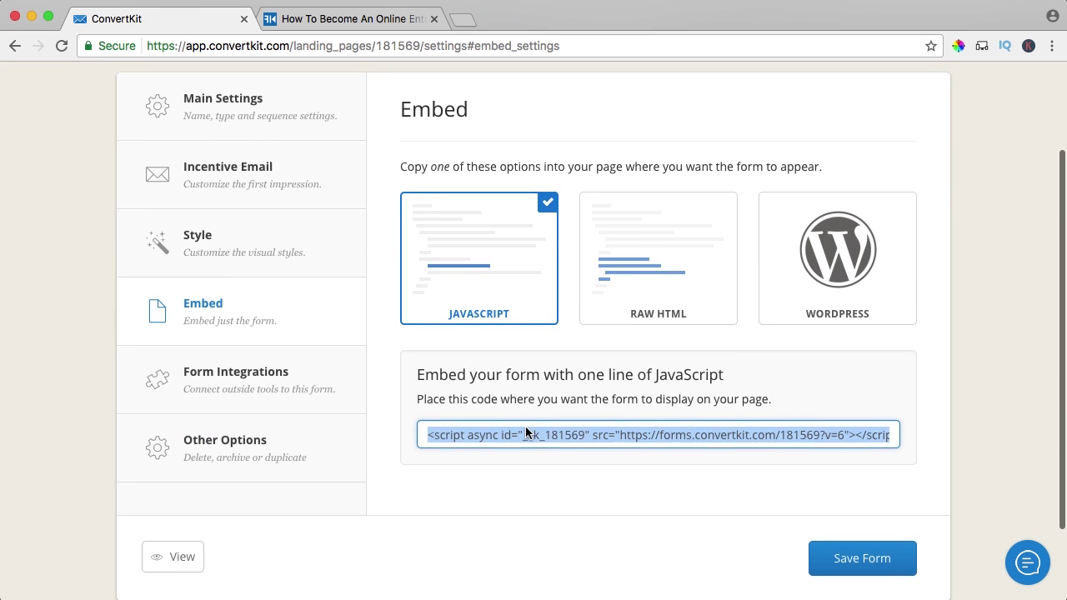
Step: Open the website's front page in the WordPress editor and close the old homepage tab
left_click(336, 19)
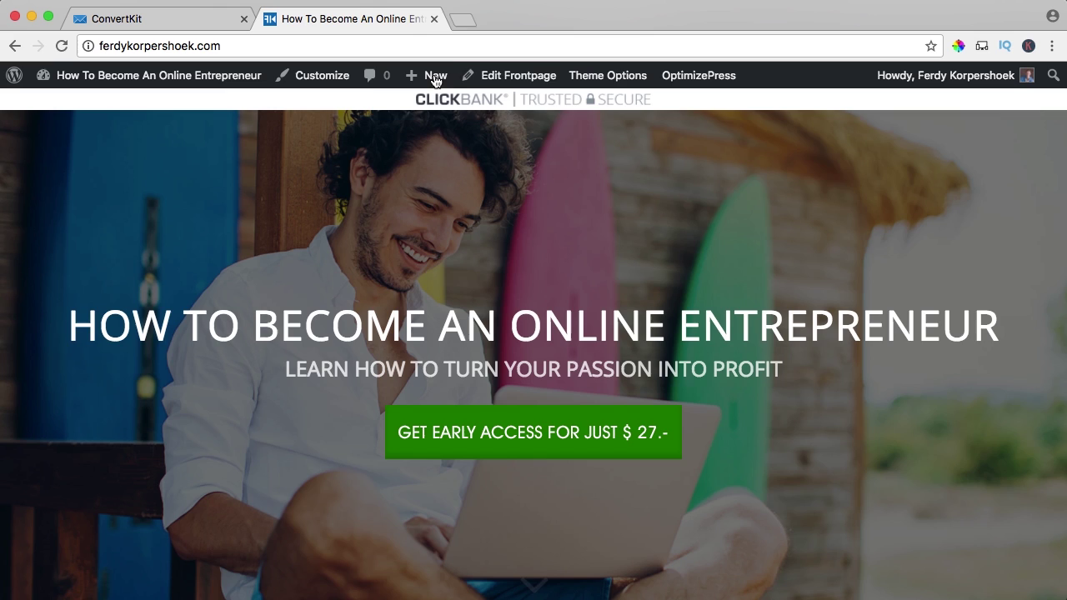
left_click(502, 76)
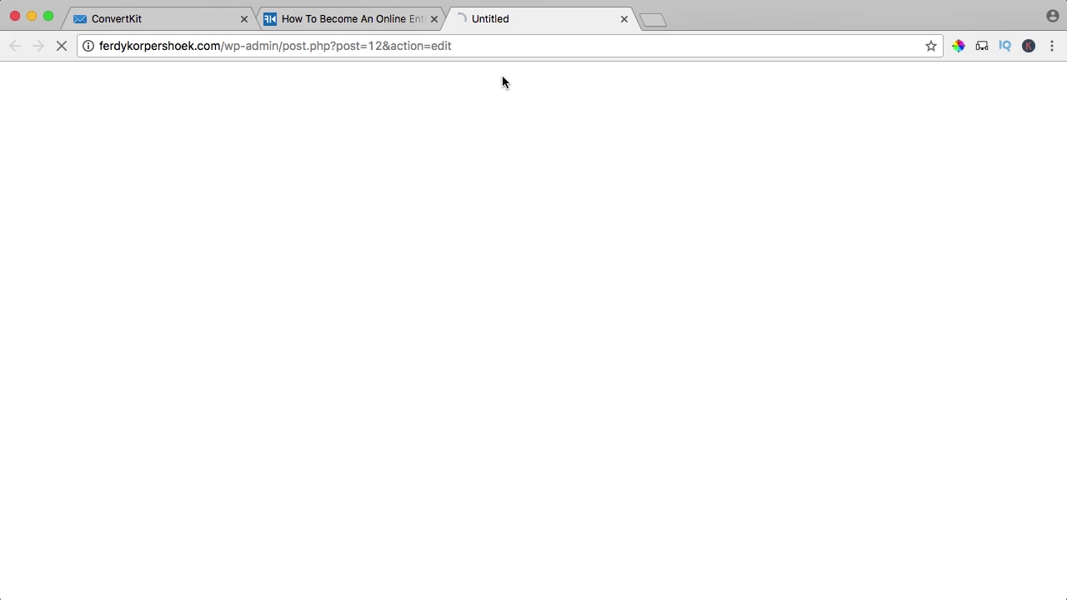
left_click(434, 19)
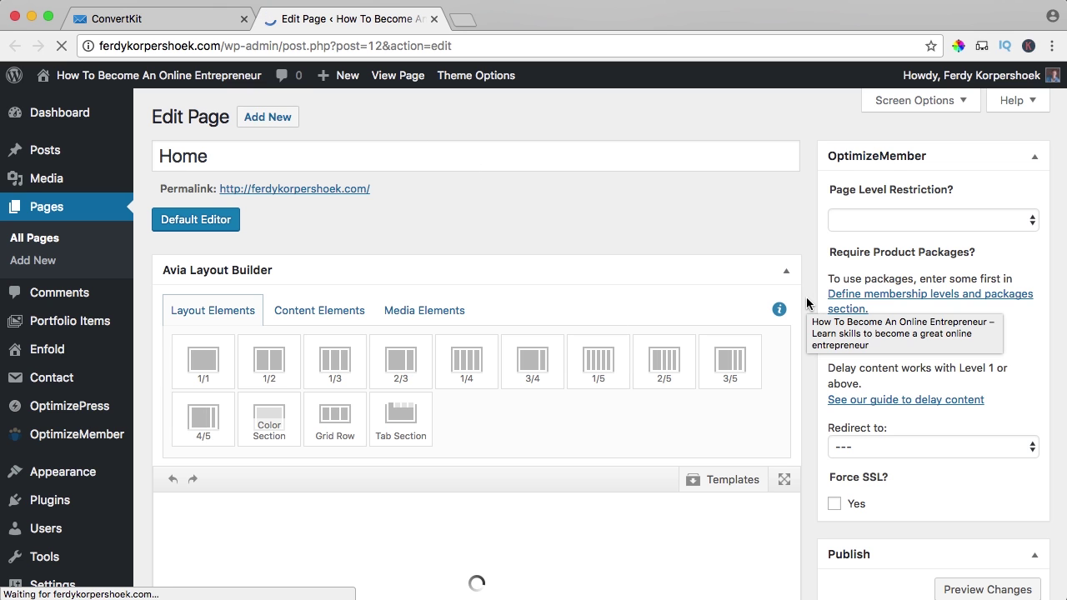
Step: Paste the form's embed script below the ClickBank Trust Badge script in the page's last Code Block and save the block
scroll(810, 298, "down", 15)
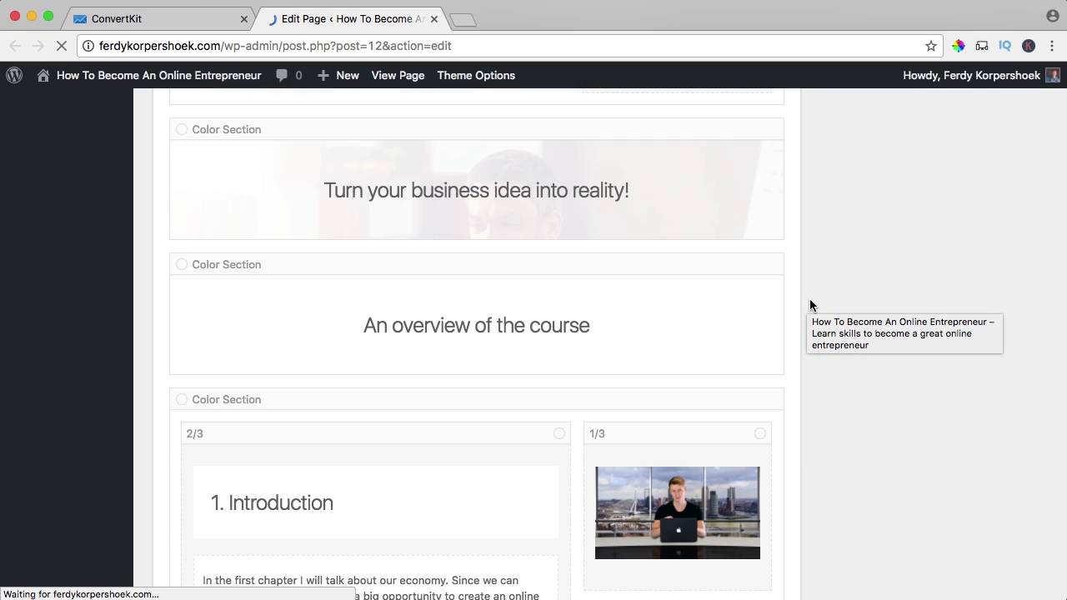
scroll(810, 300, "down", 20)
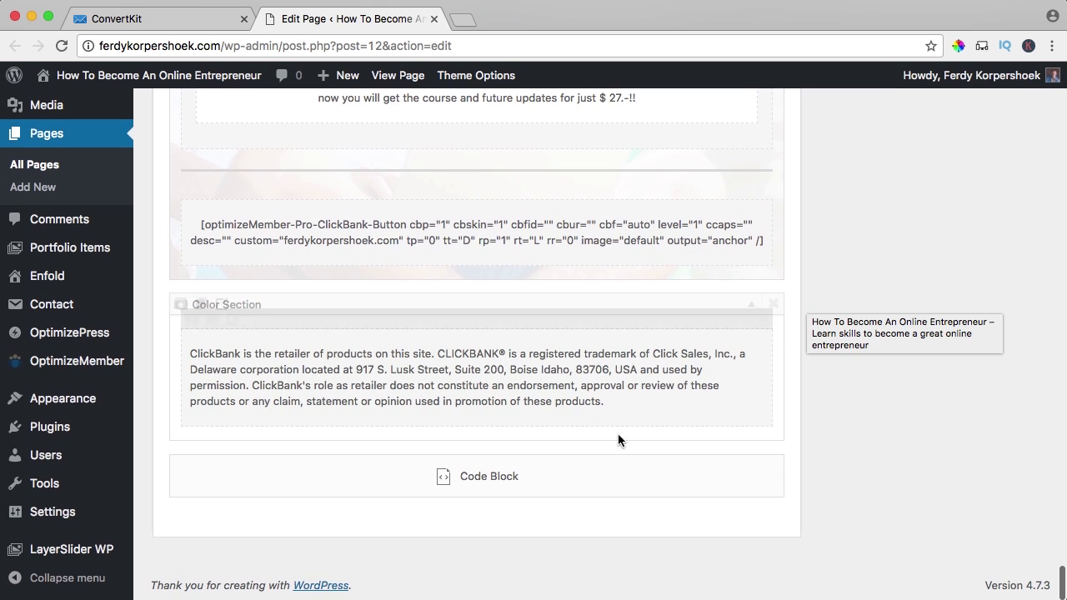
left_click(514, 470)
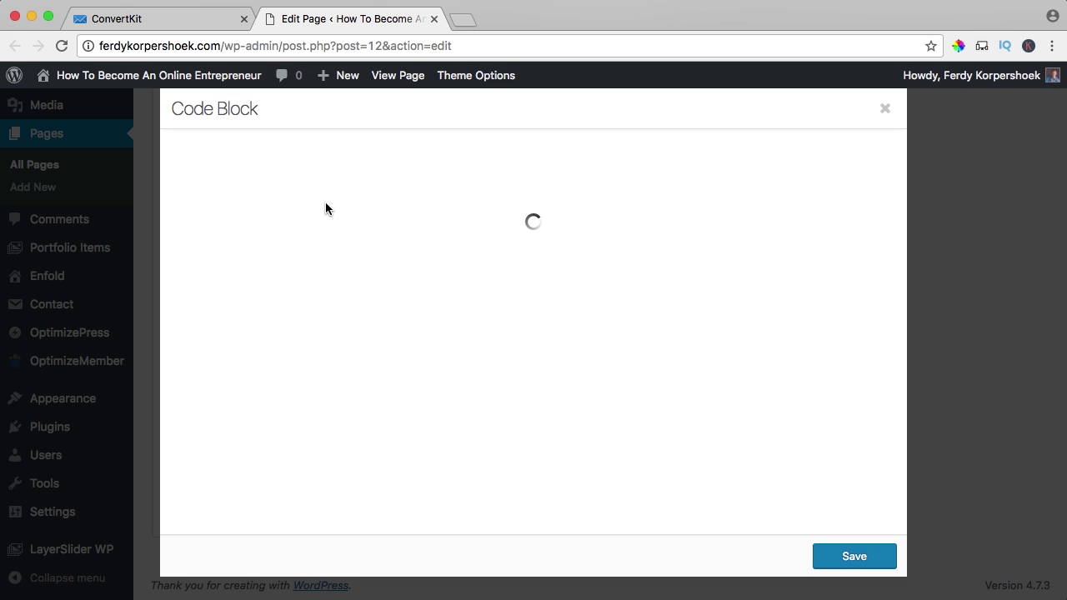
key("super+v")
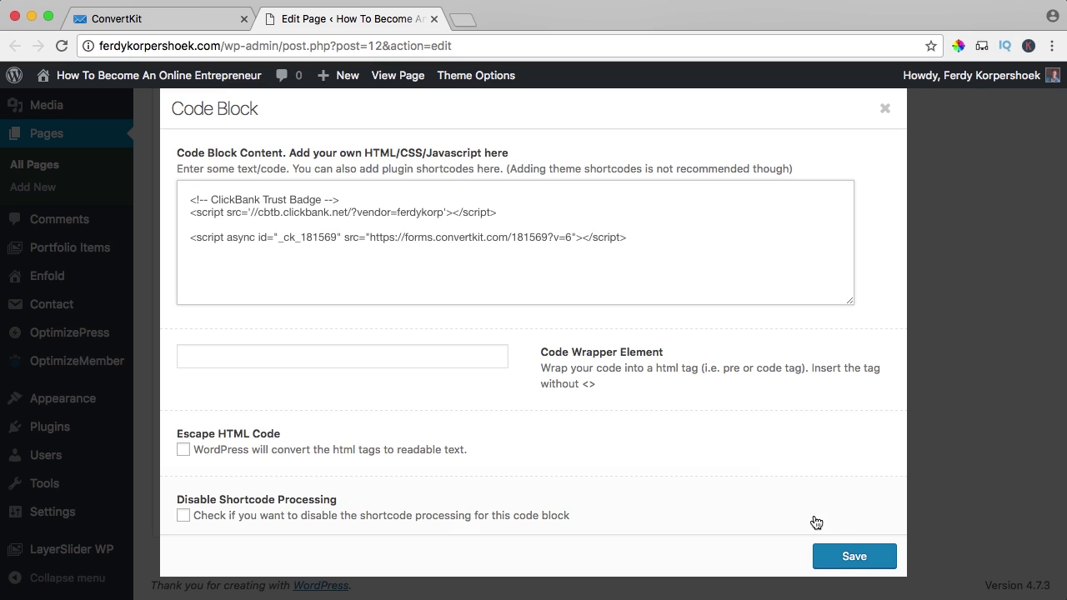
left_click(854, 556)
Step: Update the published Home page
scroll(887, 293, "up", 5)
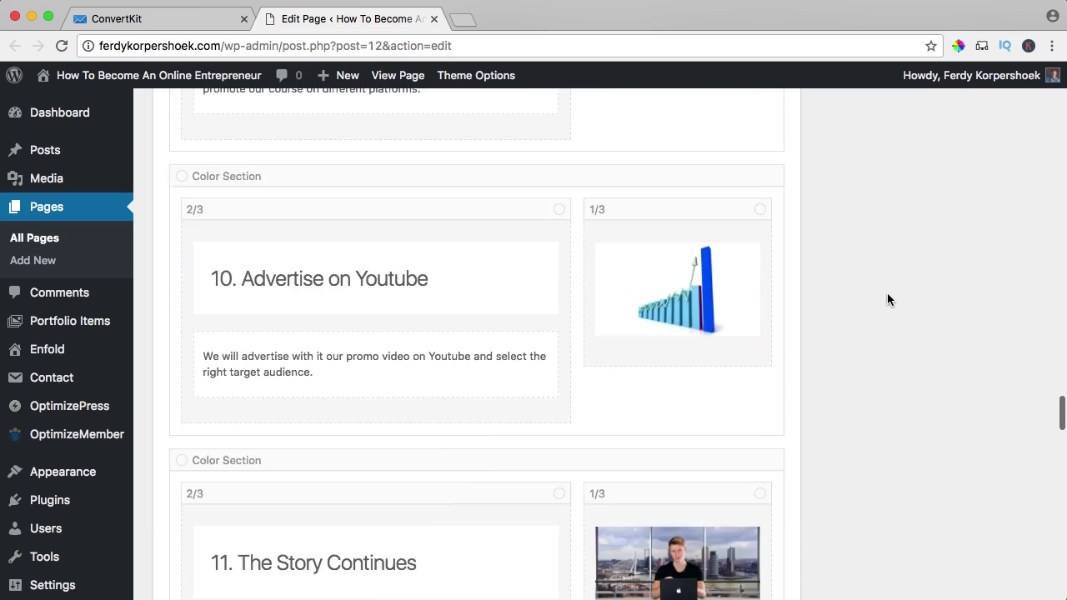
scroll(888, 300, "up", 15)
left_click(1009, 166)
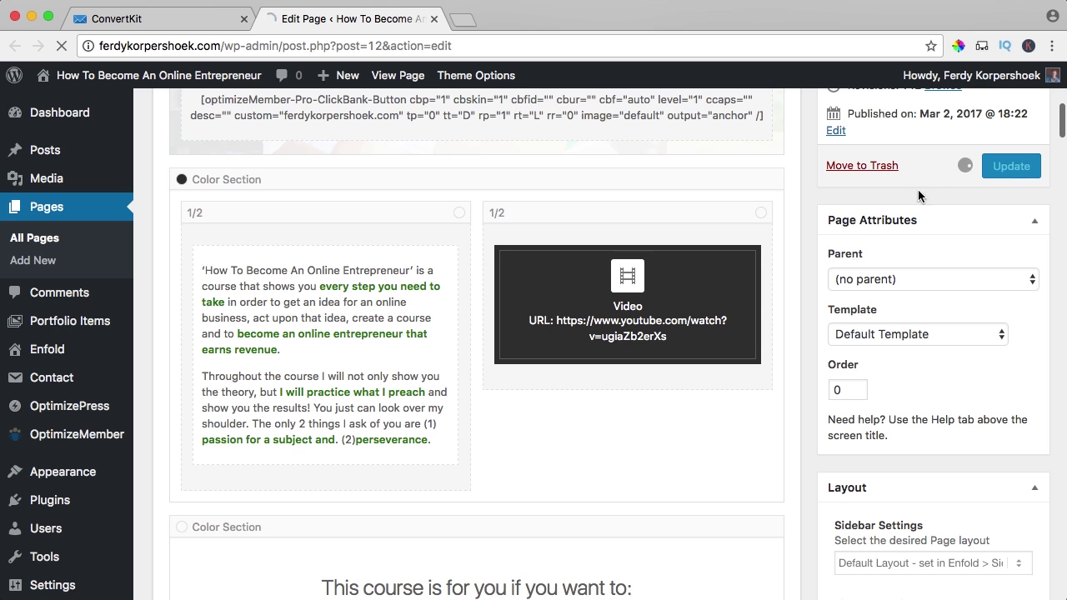
Step: Switch to Safari and load the course website's homepage
key("super+space")
type("safari")
key("Return")
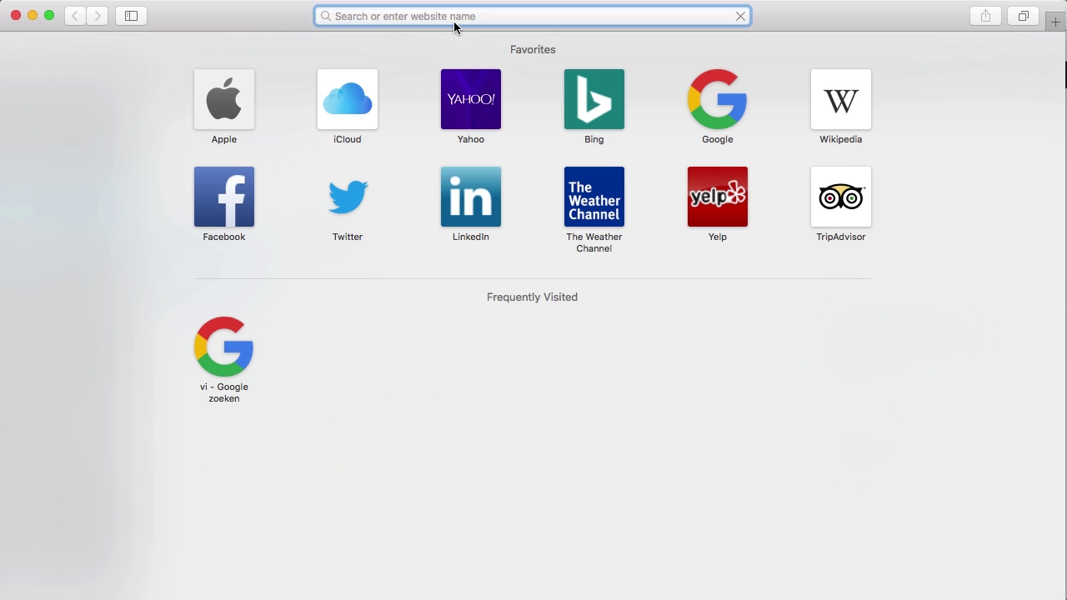
type("ferdykorpershoe")
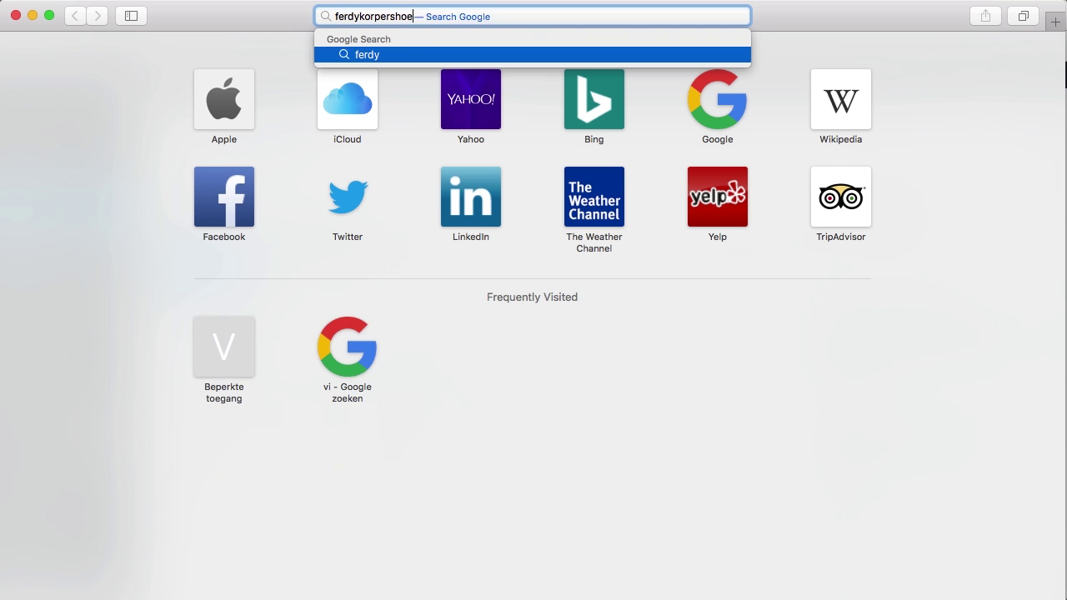
type("k.com")
key("Return")
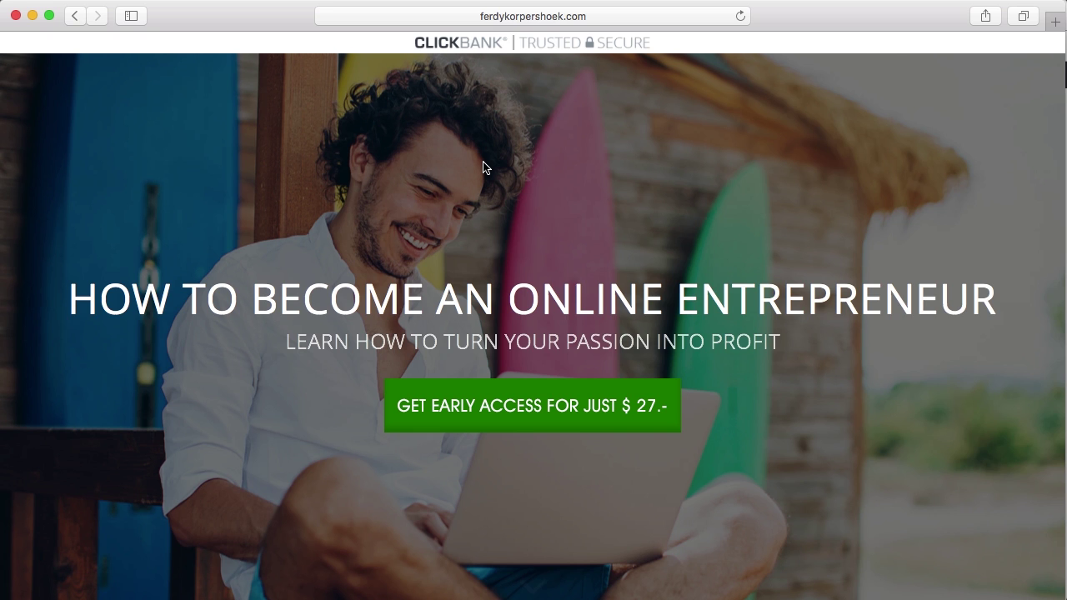
Step: Fill in the first name and email address in the E-Book popup form and submit it with Join Now!
scroll(486, 166, "down", 3)
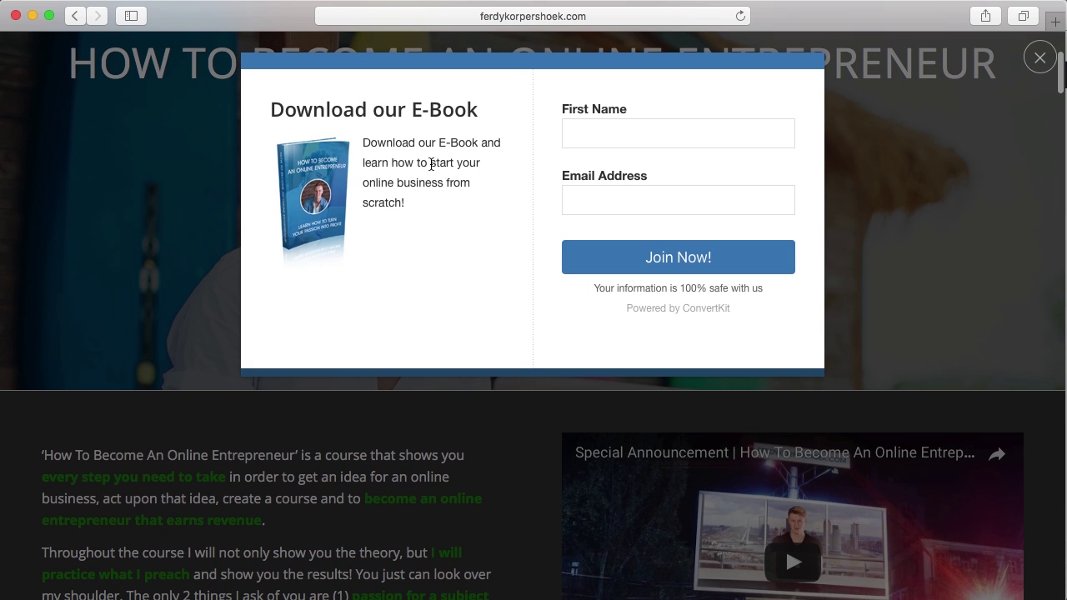
left_click(613, 129)
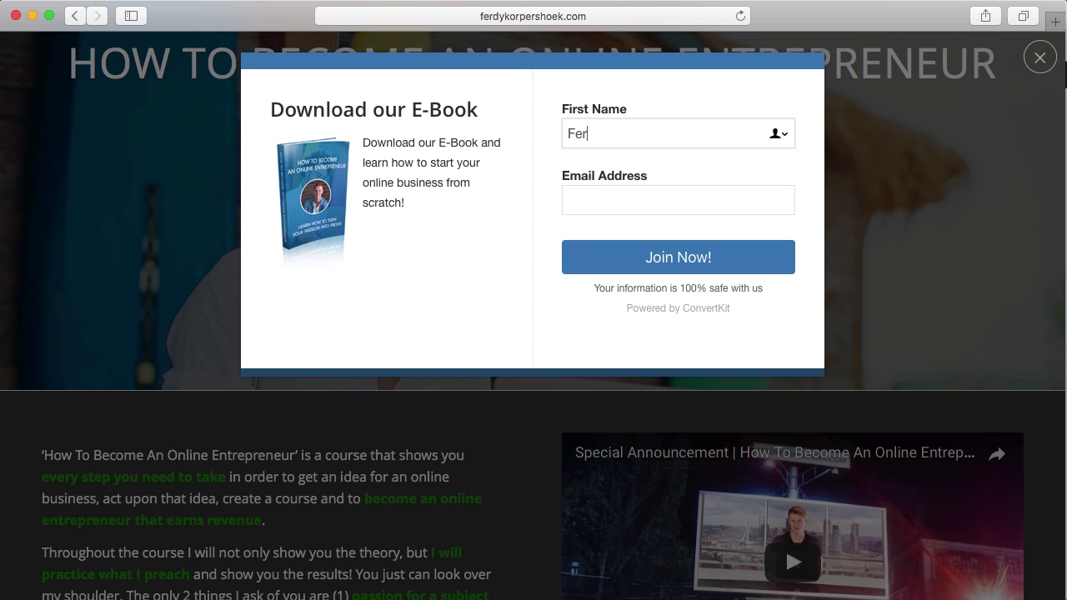
left_click(600, 201)
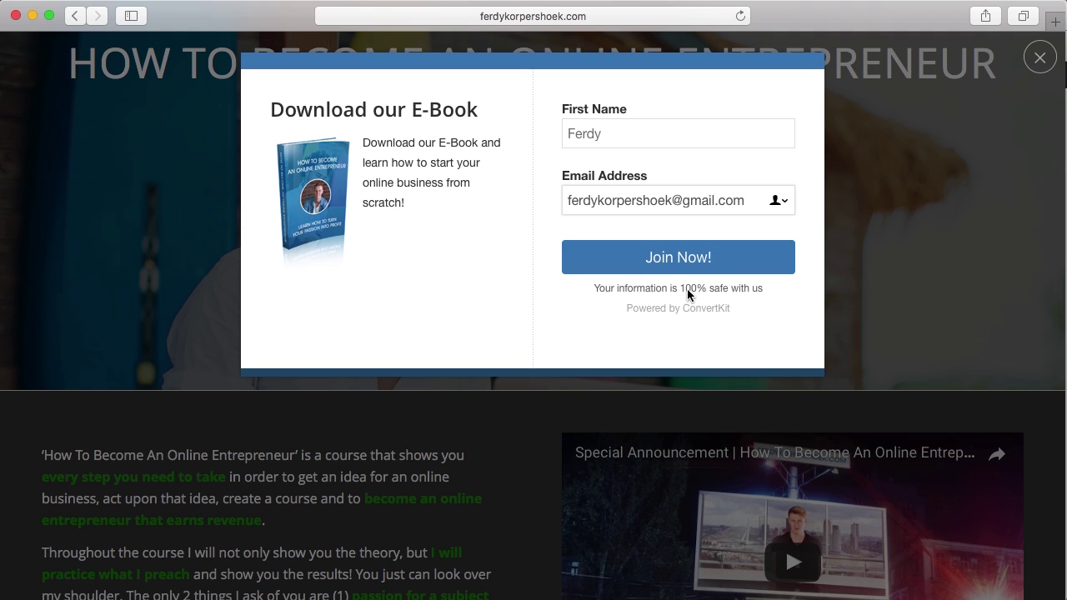
left_click(659, 258)
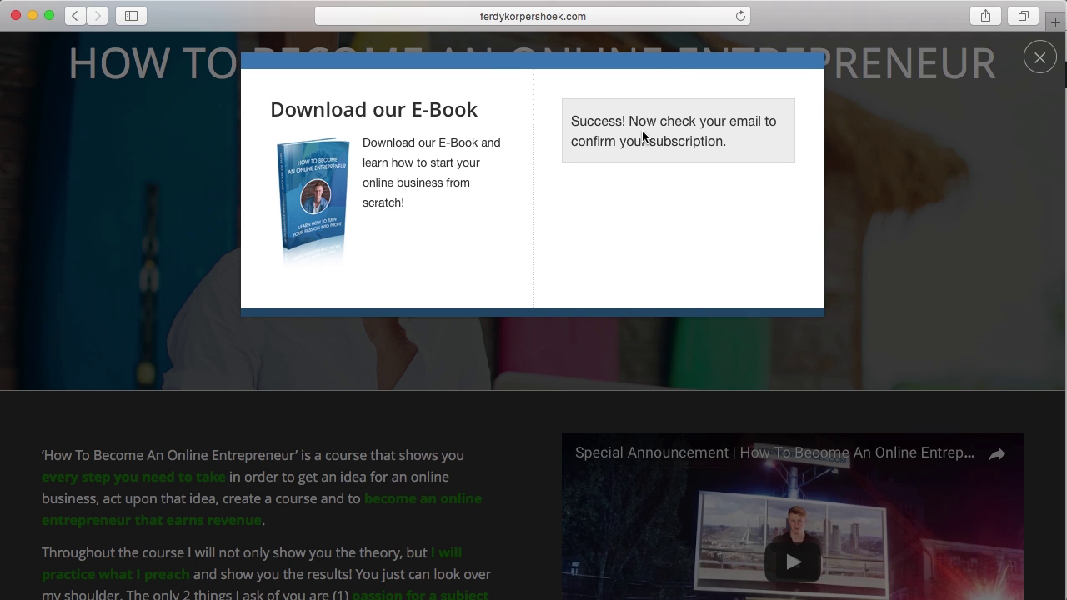
Step: Load Gmail in Safari in place of the course website
left_click(519, 21)
key("BackSpace")
type("gmail")
key("Return")
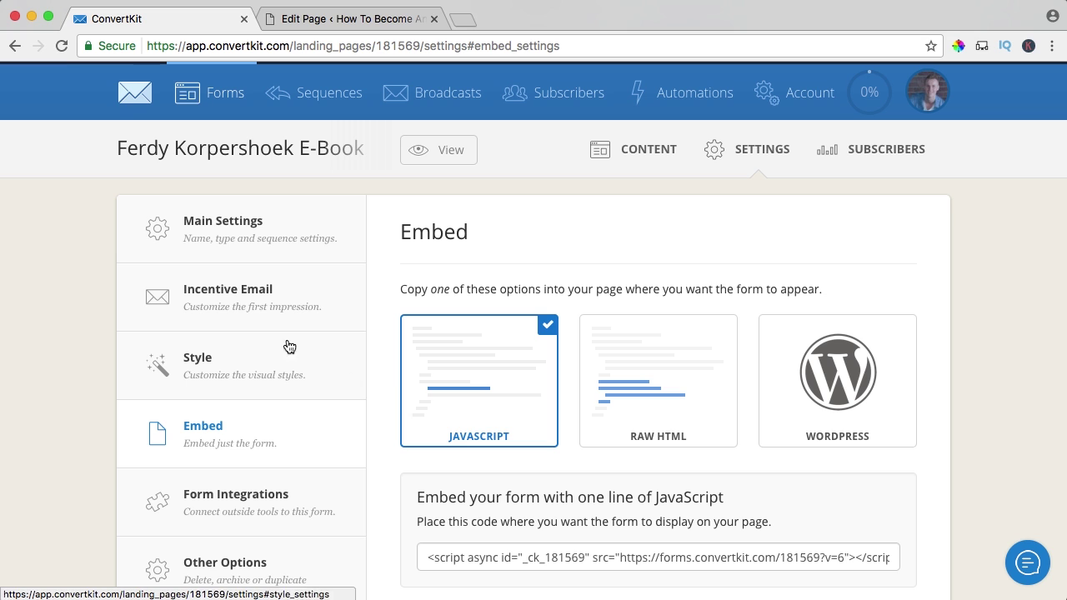
Step: Switch back to ConvertKit, enter the sender's full name for the incentive email and save the form
left_click(227, 298)
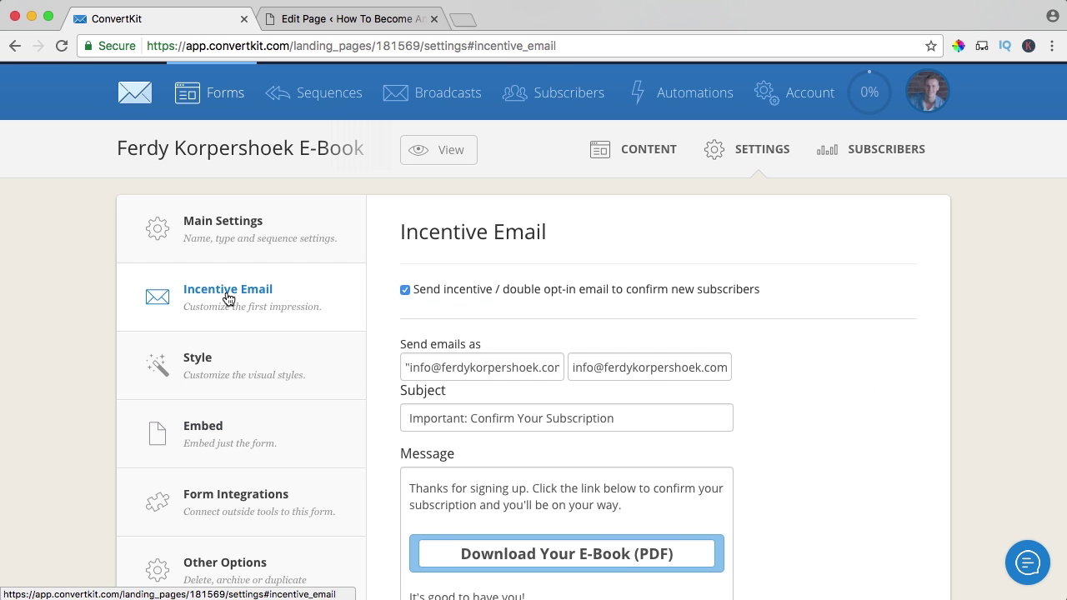
triple_click(435, 367)
type("Ferdy Korp")
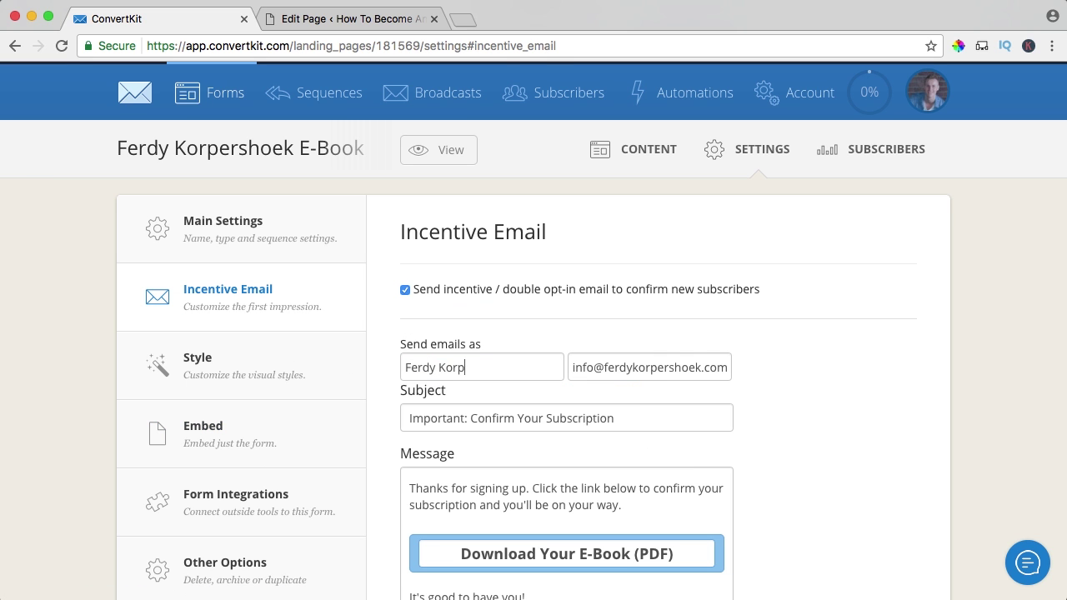
scroll(724, 342, "down", 6)
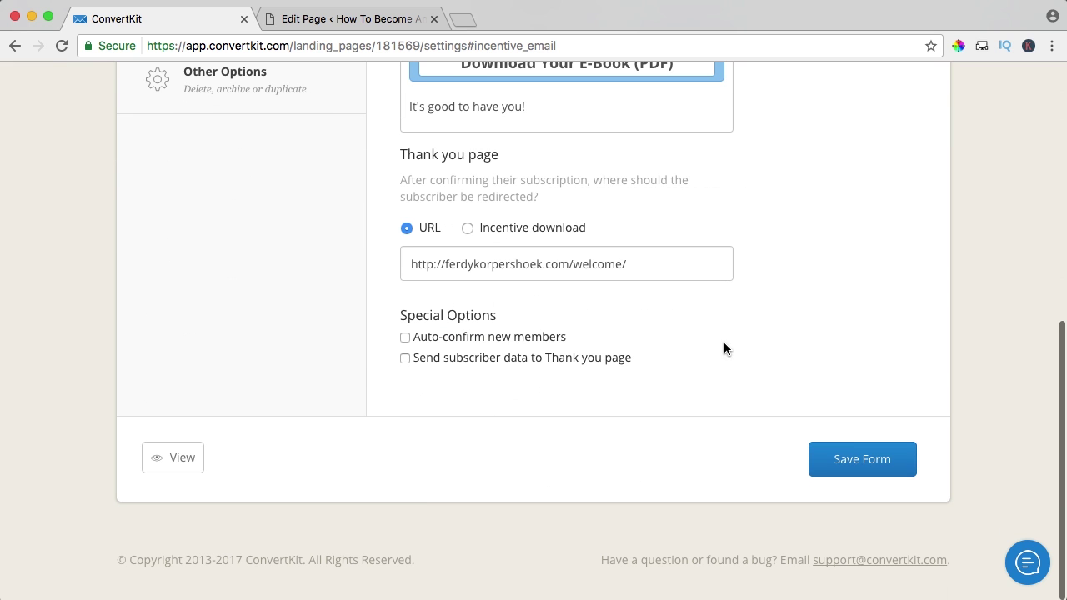
left_click(860, 458)
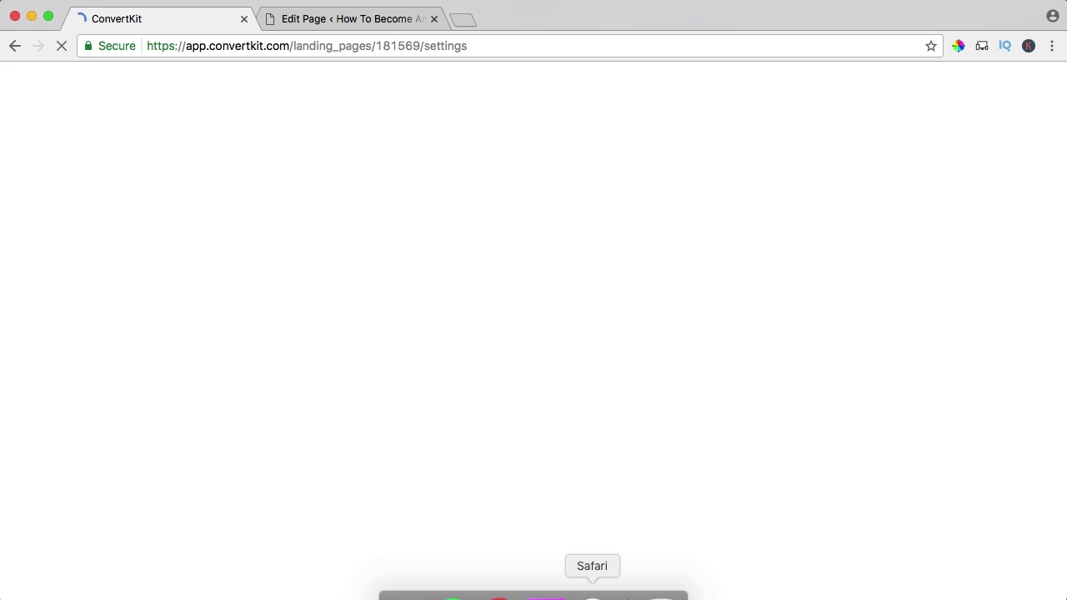
Step: Switch to Safari, open the Confirm Your Subscription email and follow its Download Your E-Book (PDF) link
left_click(591, 589)
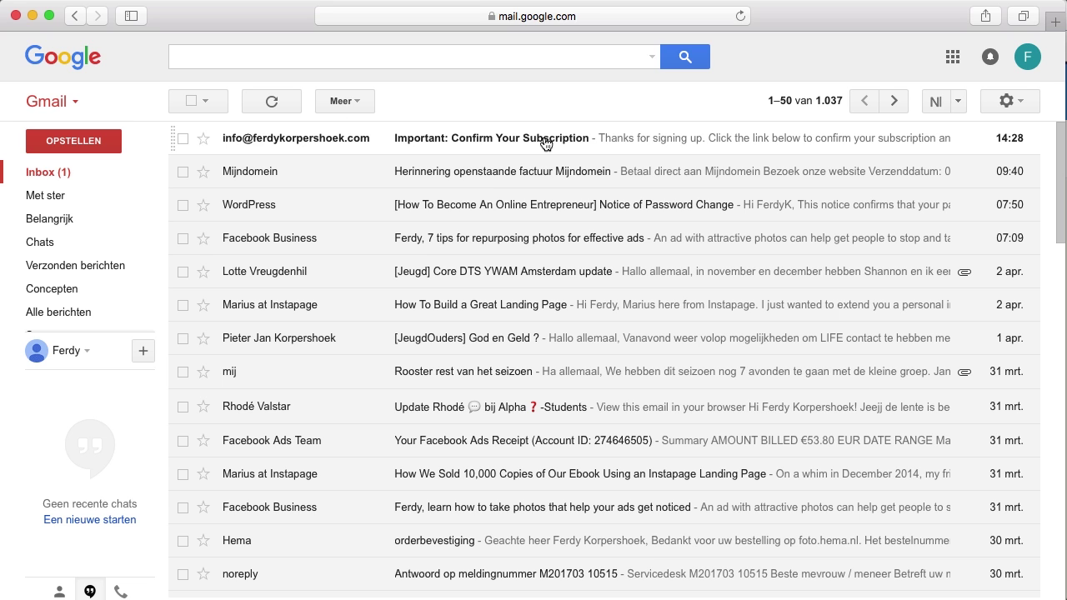
left_click(276, 140)
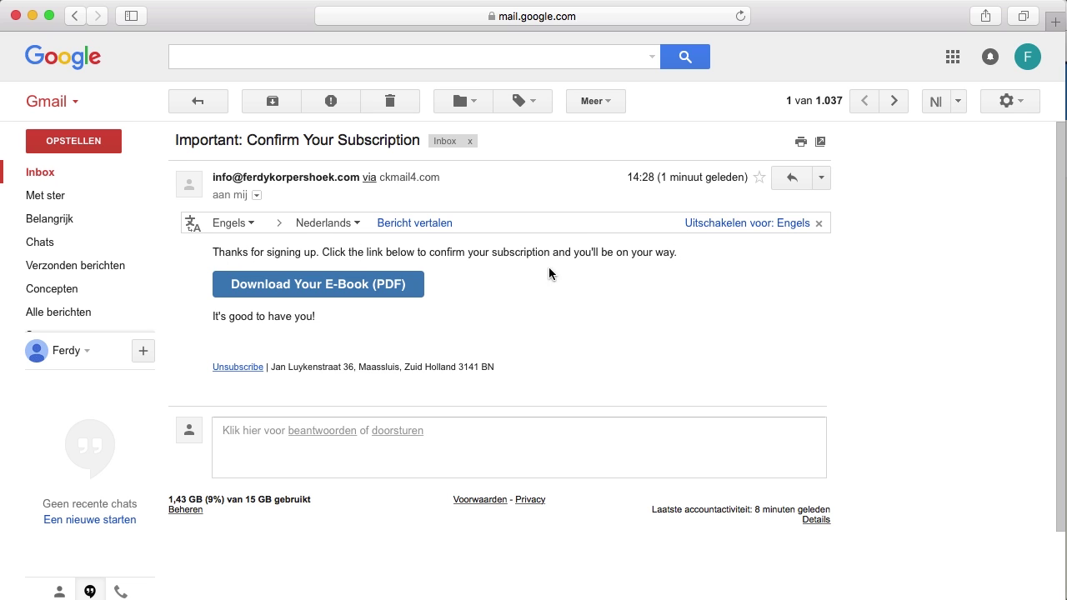
left_click_drag(238, 315, 354, 320)
left_click(354, 319)
left_click(298, 285)
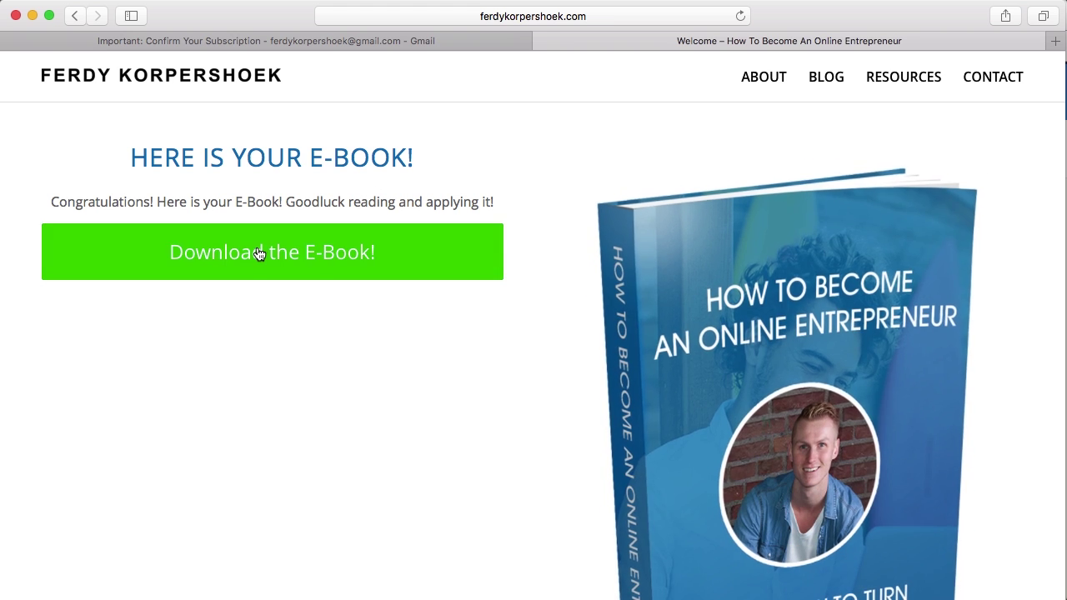
Step: Open the E-Book PDF from the welcome page and look through its first pages
left_click(258, 253)
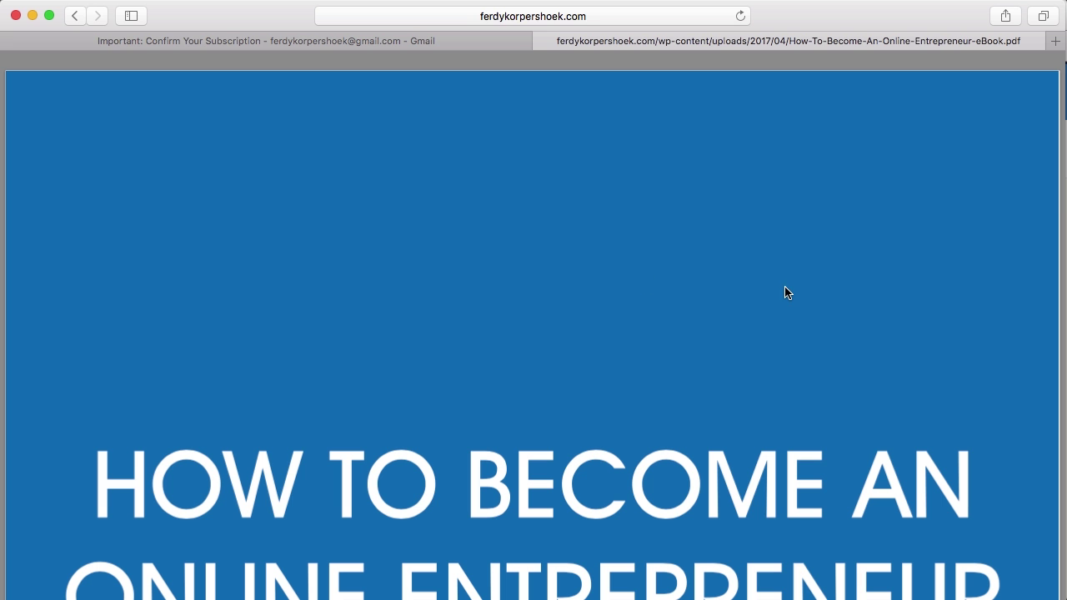
scroll(785, 292, "down", 10)
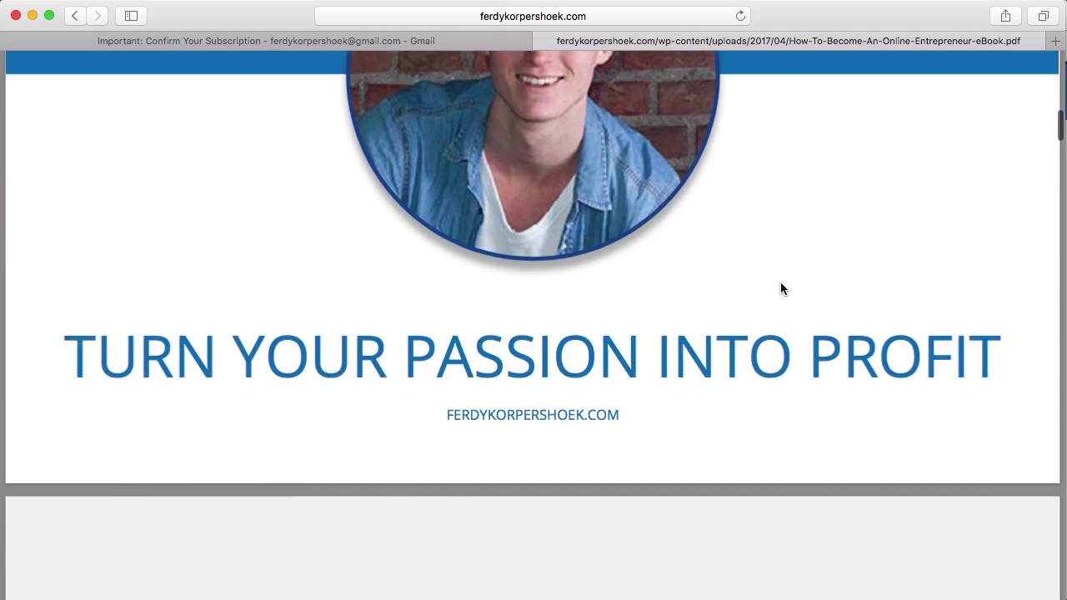
scroll(782, 289, "down", 15)
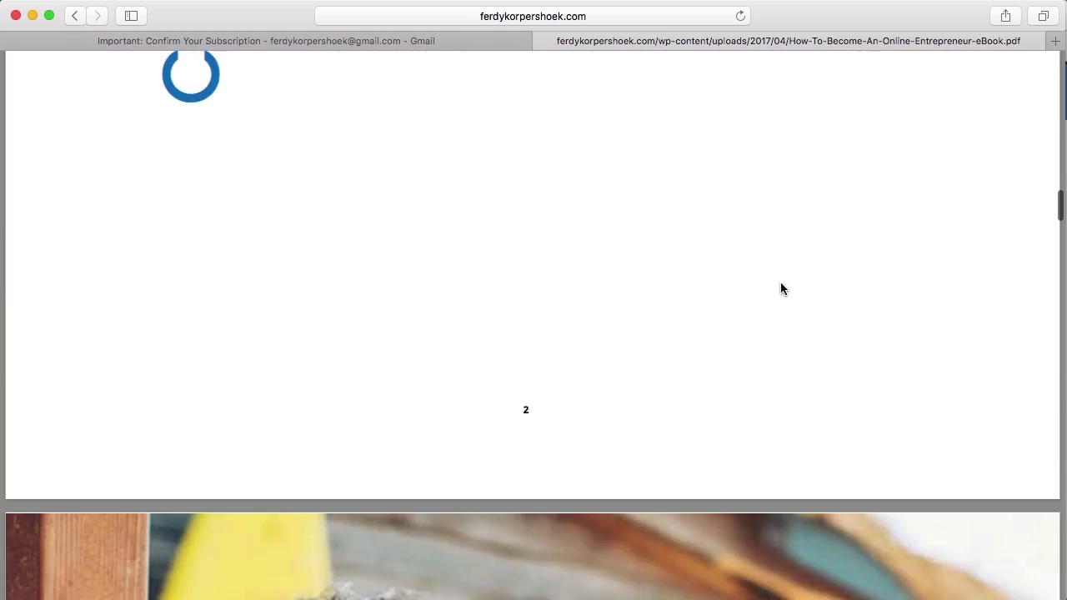
Step: Look through the following pages of the e-book PDF in the browser, past page 3
scroll(781, 289, "down", 15)
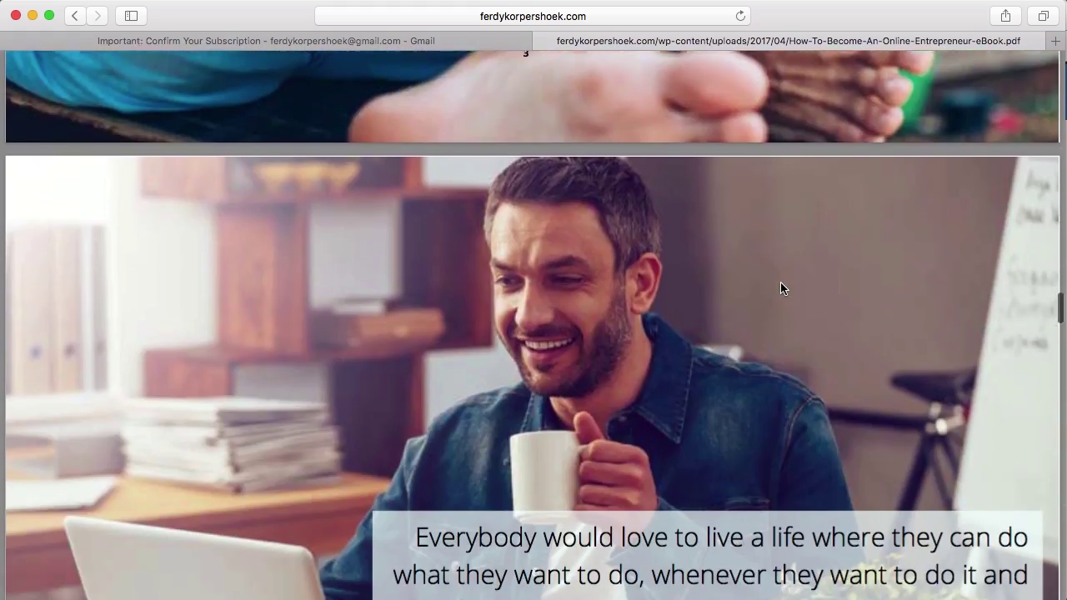
scroll(781, 288, "down", 20)
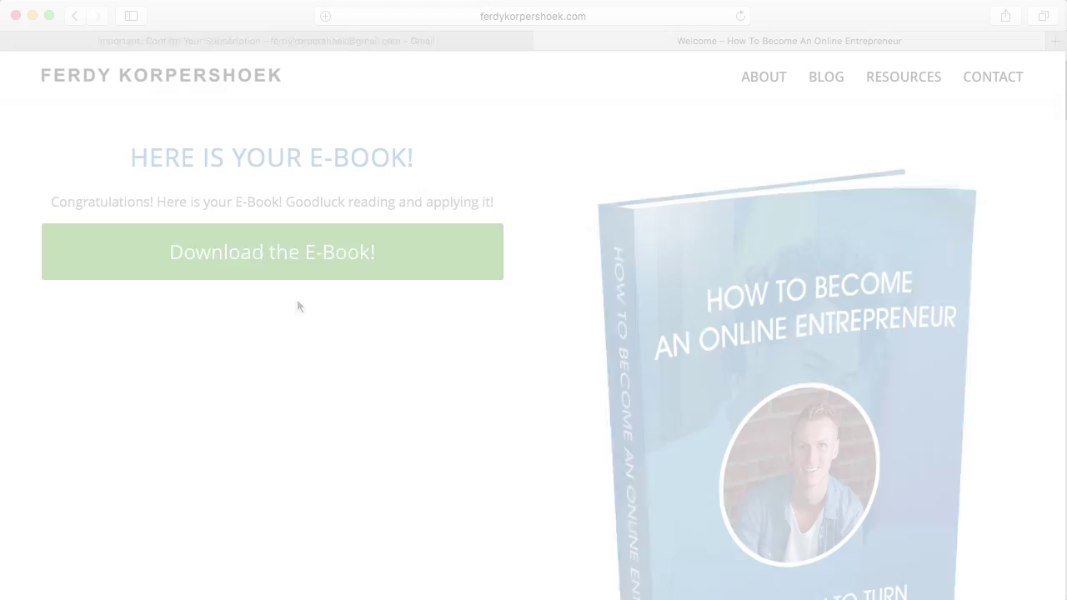
Step: Download the PDF linked from the Download the E-Book! button on the welcome page and open the downloaded file
right_click(286, 252)
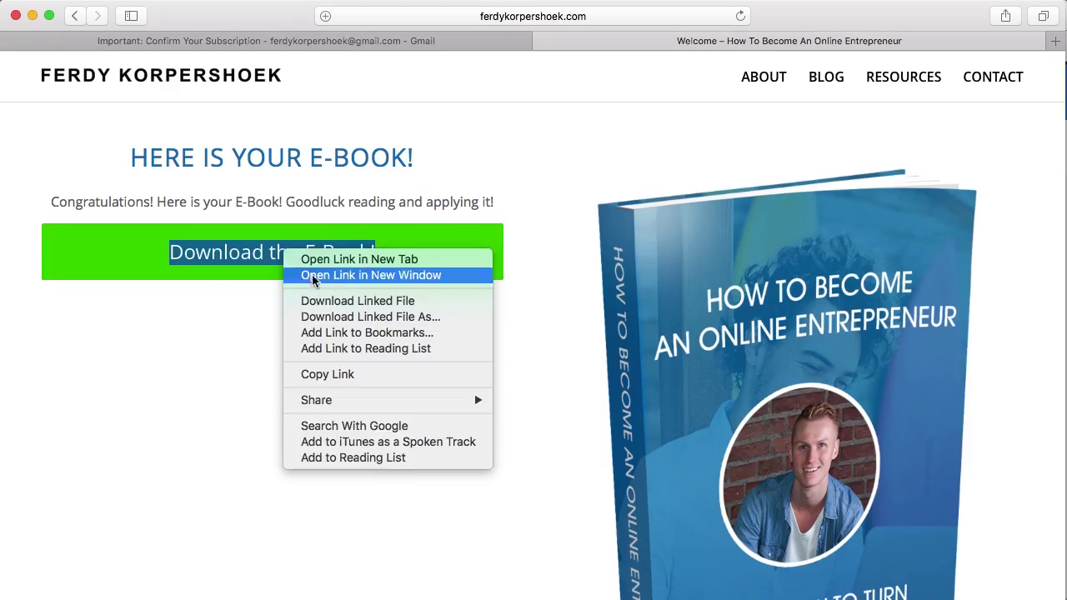
left_click(332, 301)
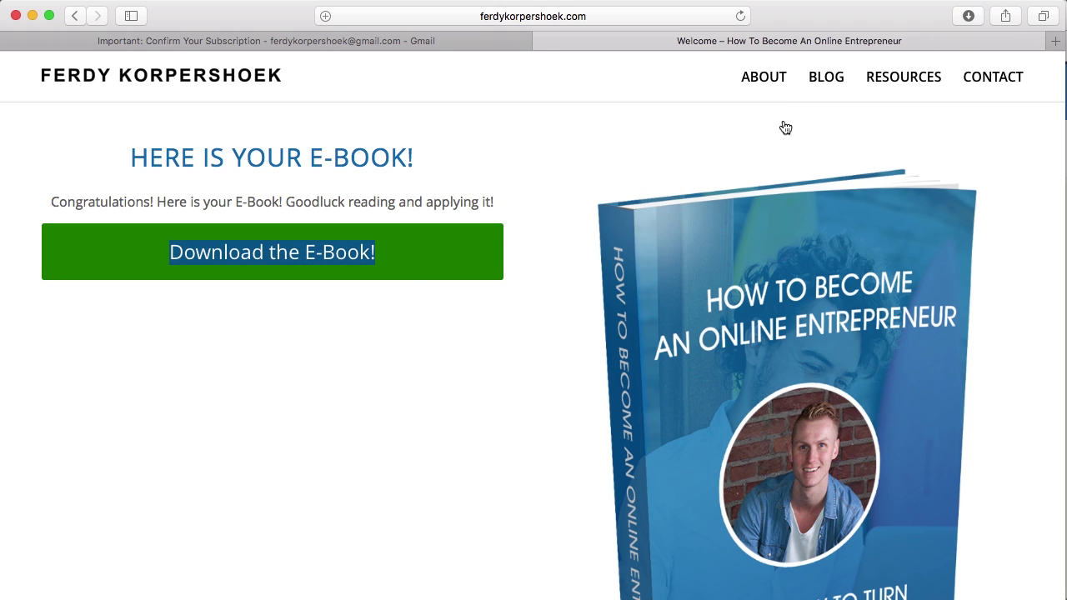
left_click(968, 16)
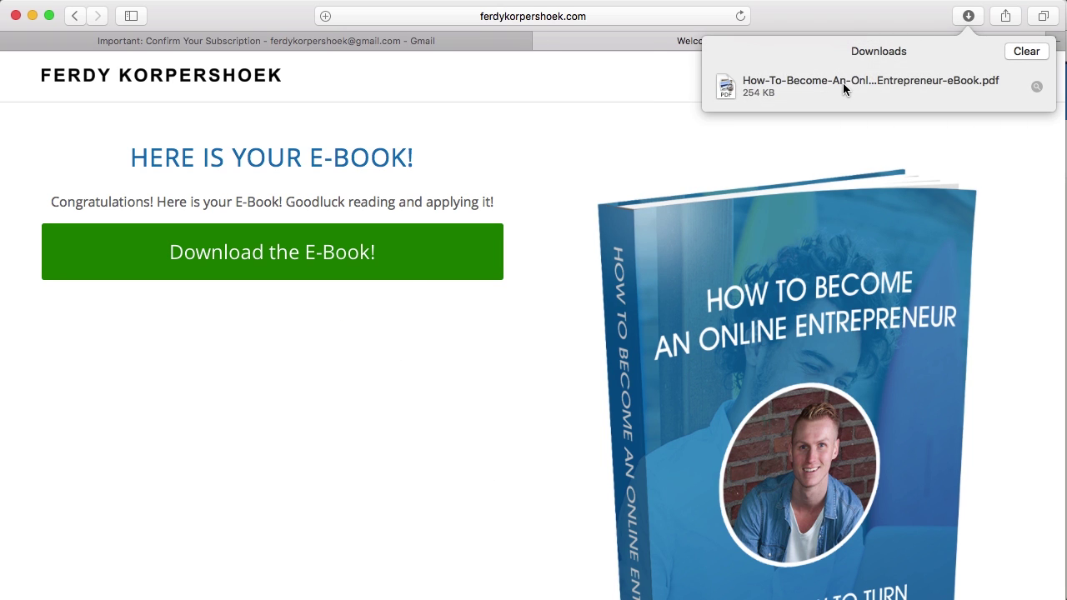
double_click(843, 83)
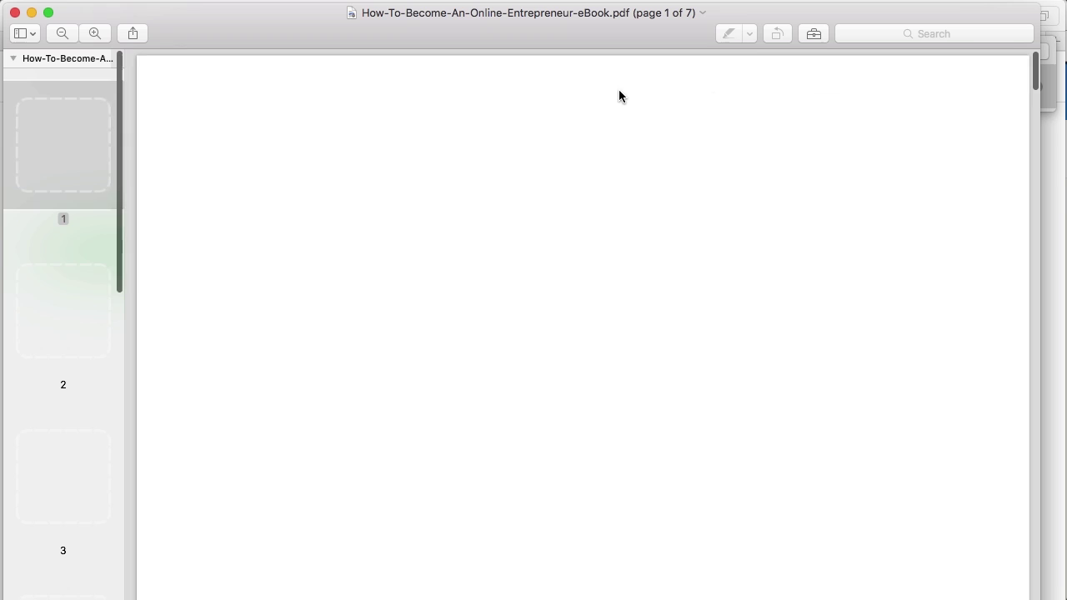
Step: Look through the pages of the downloaded e-book, from the cover past the contents to page 4 and beyond
scroll(628, 138, "down", 5)
scroll(627, 140, "down", 15)
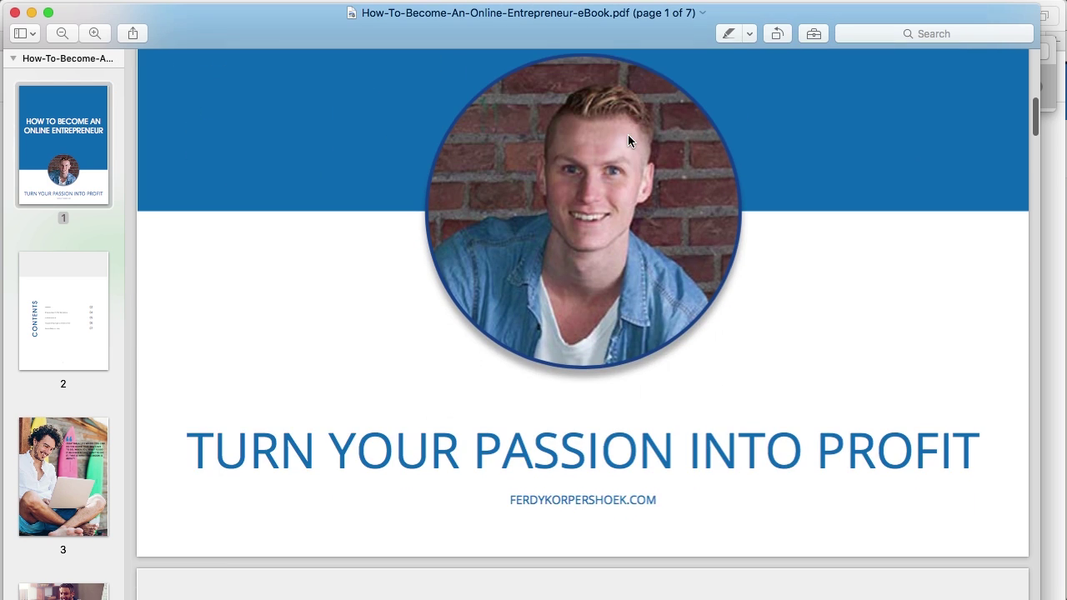
scroll(628, 140, "down", 15)
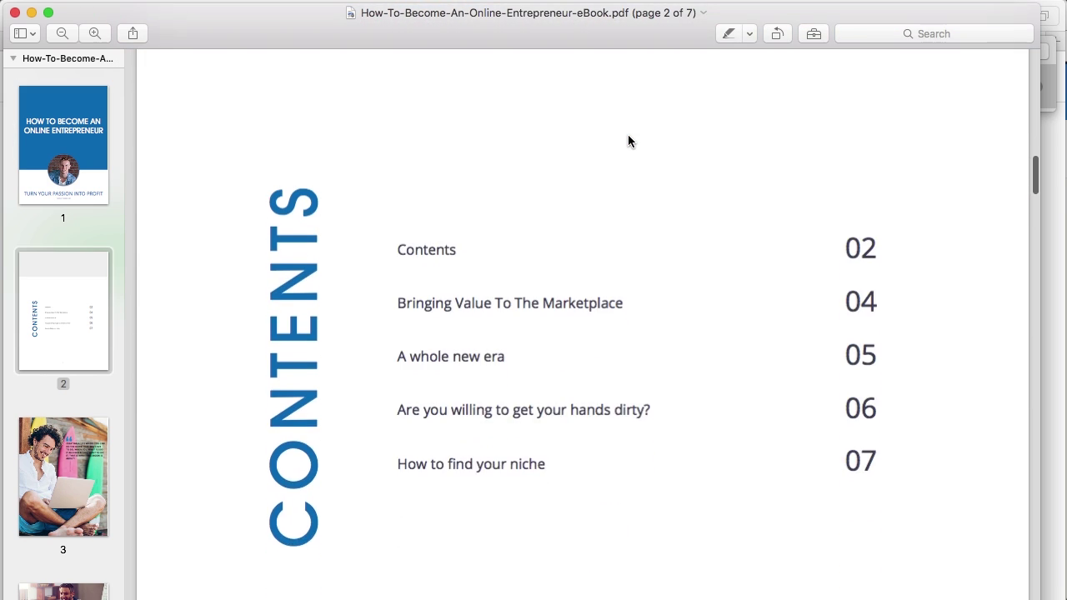
scroll(630, 141, "down", 15)
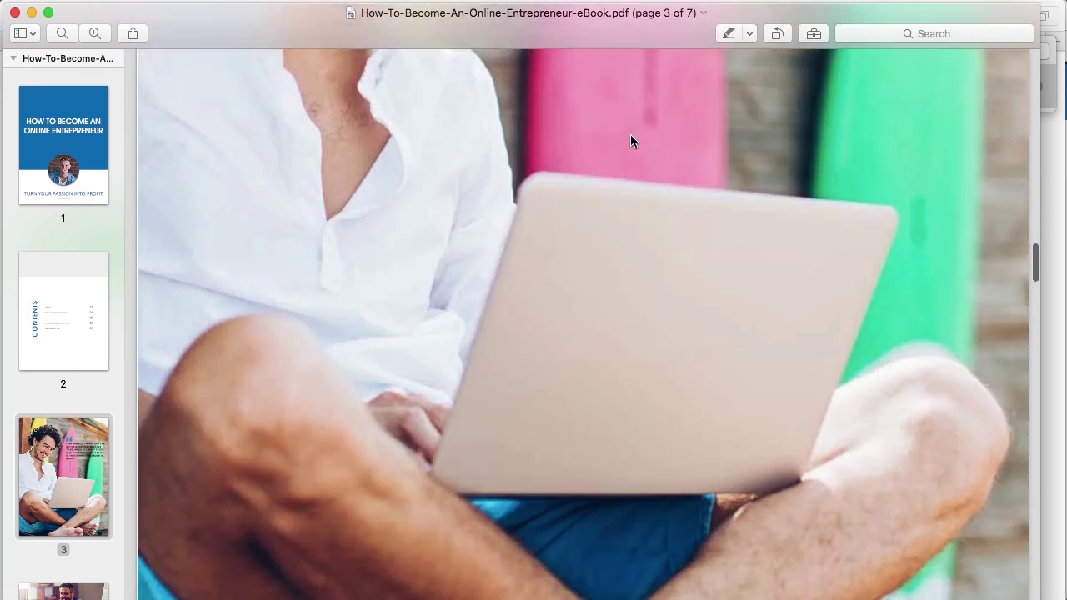
scroll(631, 140, "down", 20)
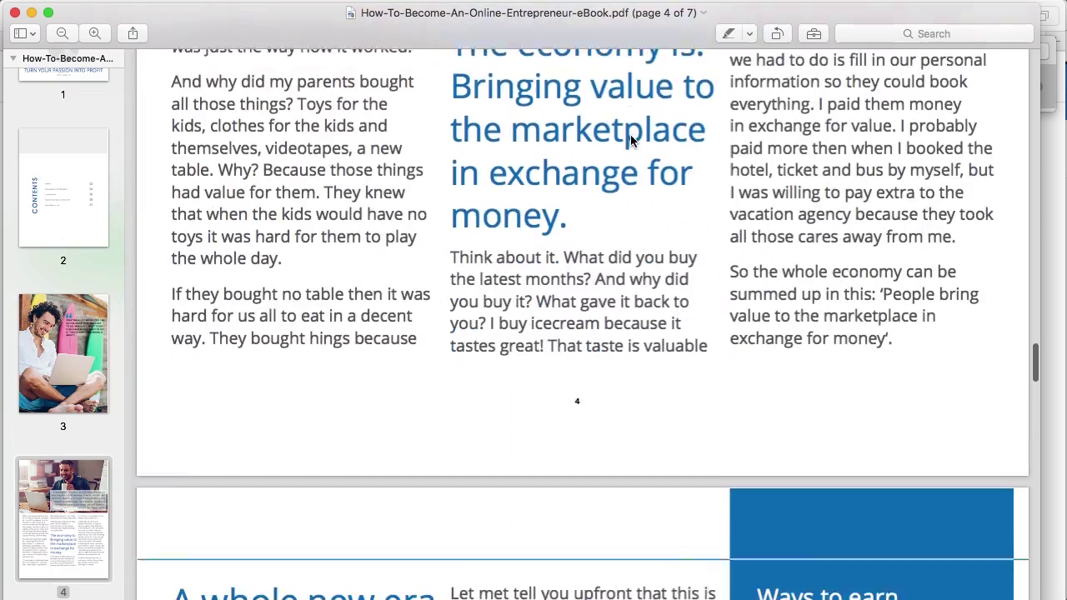
scroll(630, 141, "down", 20)
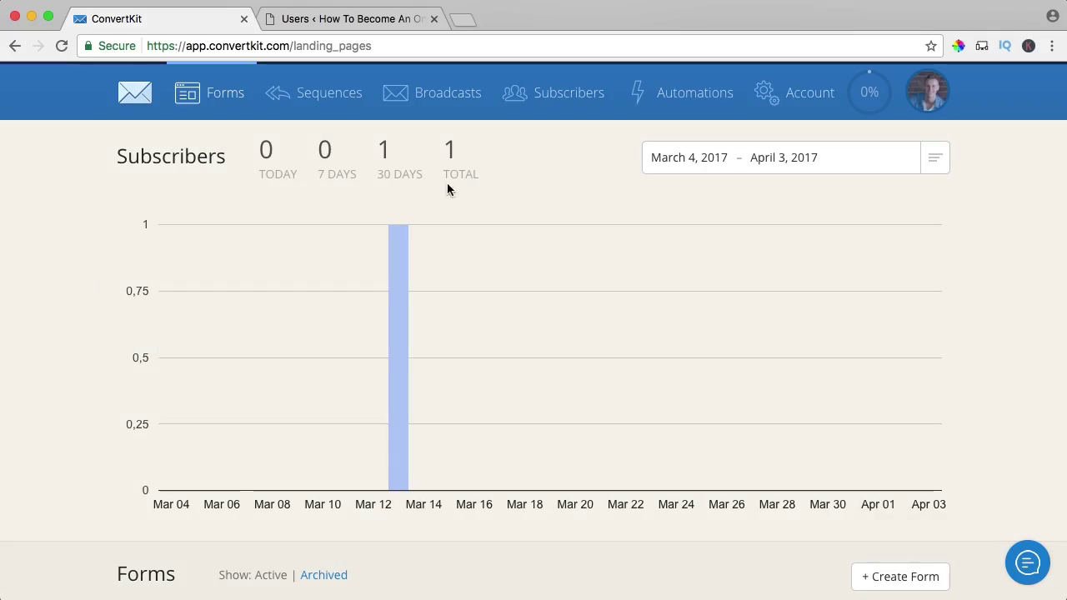
Step: Switch to ConvertKit's subscriber list and examine the options for importing subscribers and adding a single one
left_click(550, 101)
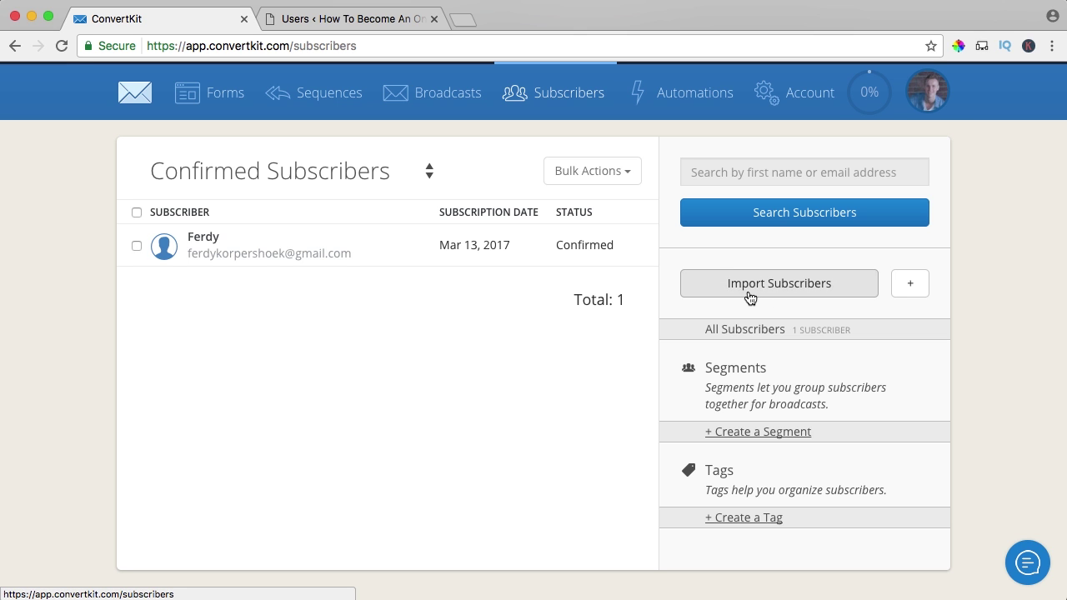
left_click(822, 294)
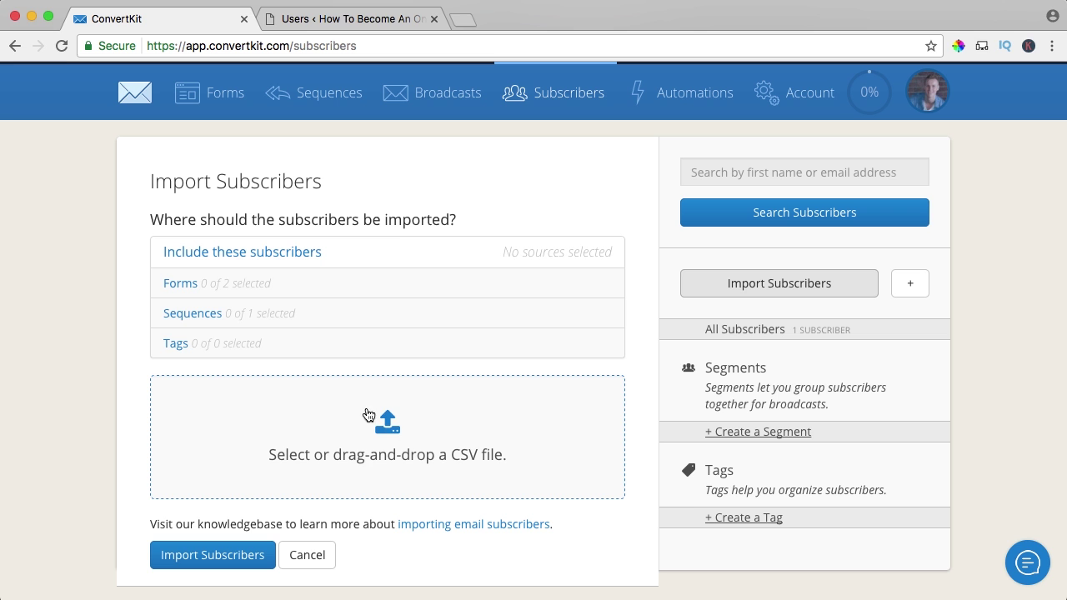
left_click(295, 555)
left_click(910, 286)
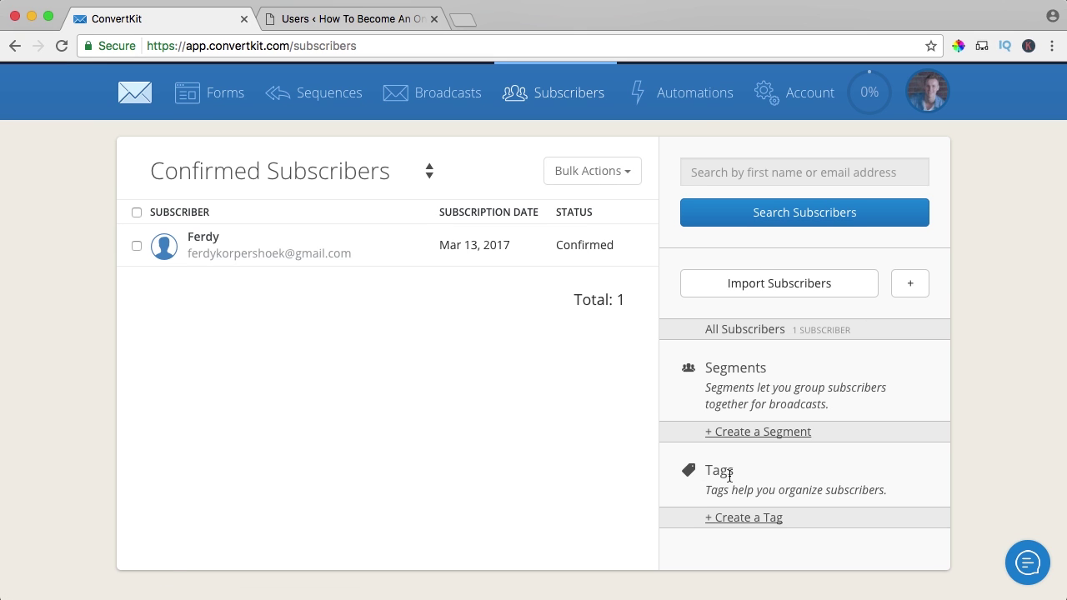
Step: Create and save a subscriber tag named Course Members
left_click(745, 521)
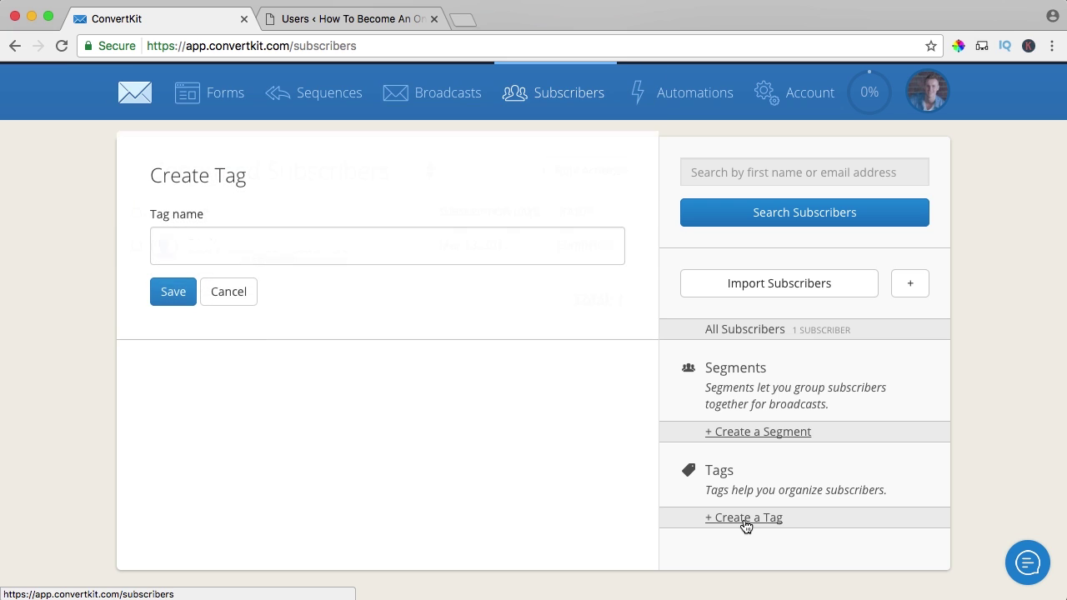
left_click(233, 245)
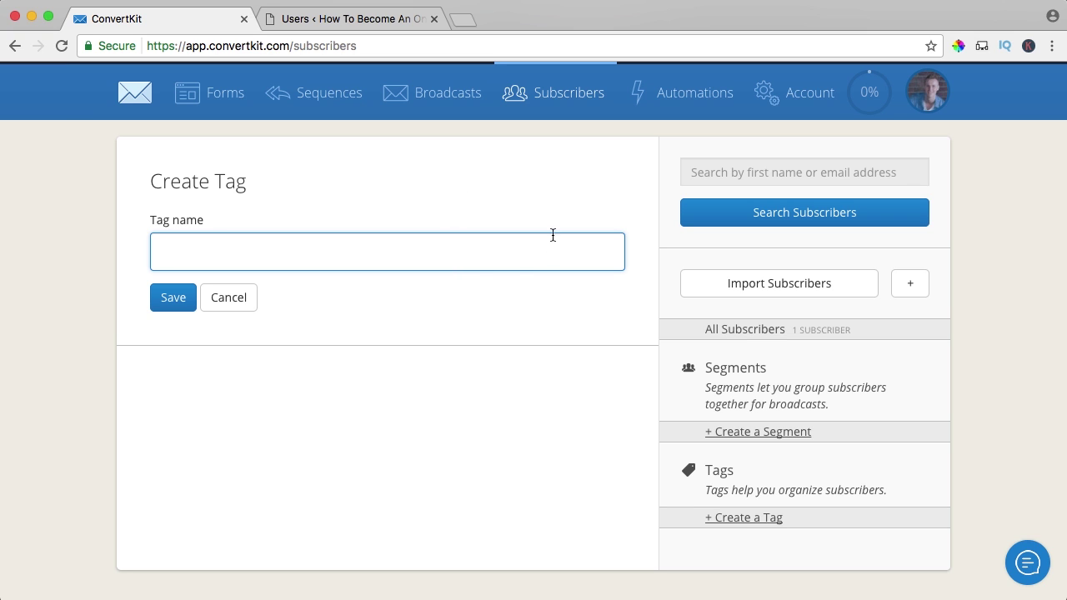
type("Course Members")
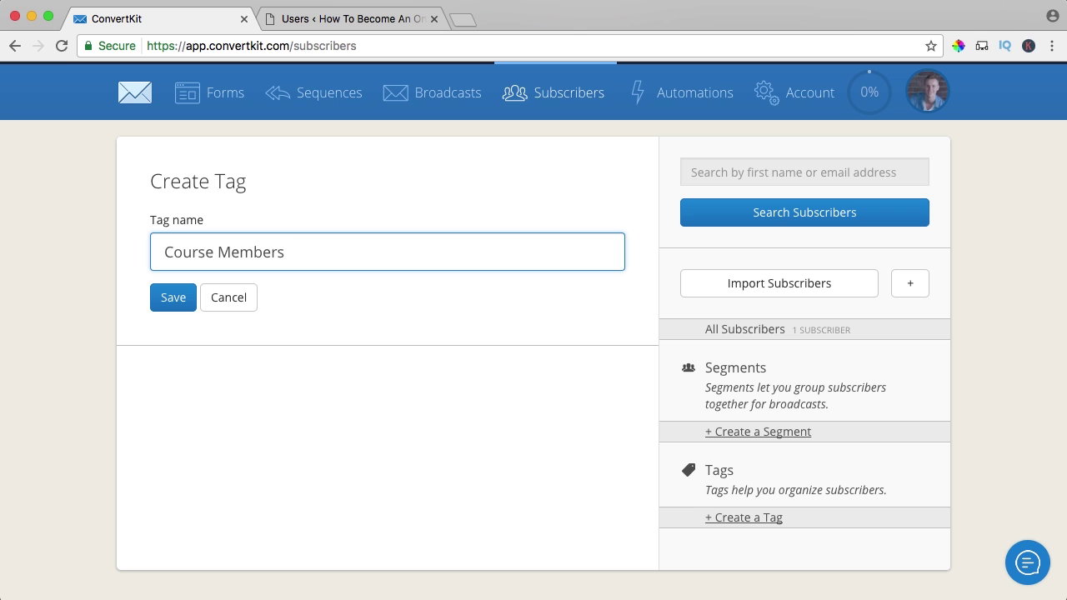
left_click(173, 298)
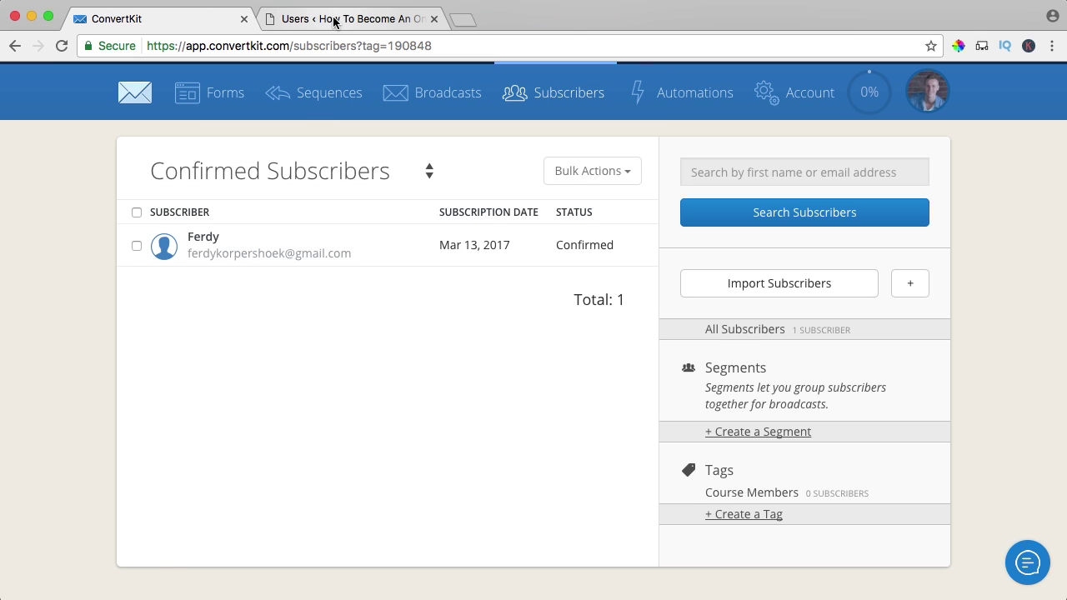
Step: Look up the first member in the WordPress user list and enter the member's first name in a new ConvertKit subscriber entry
left_click(334, 20)
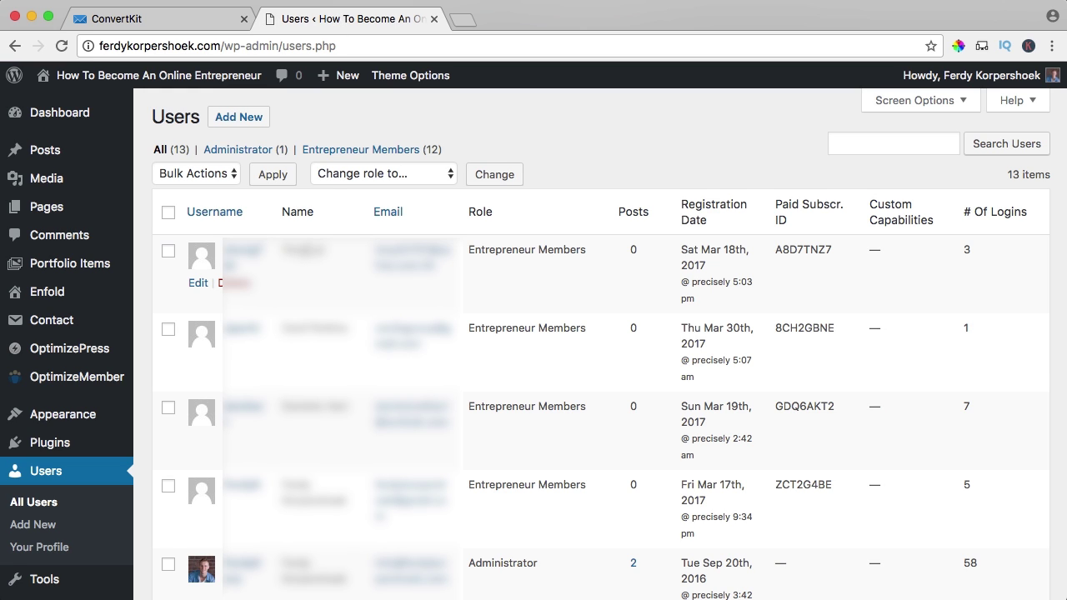
double_click(293, 249)
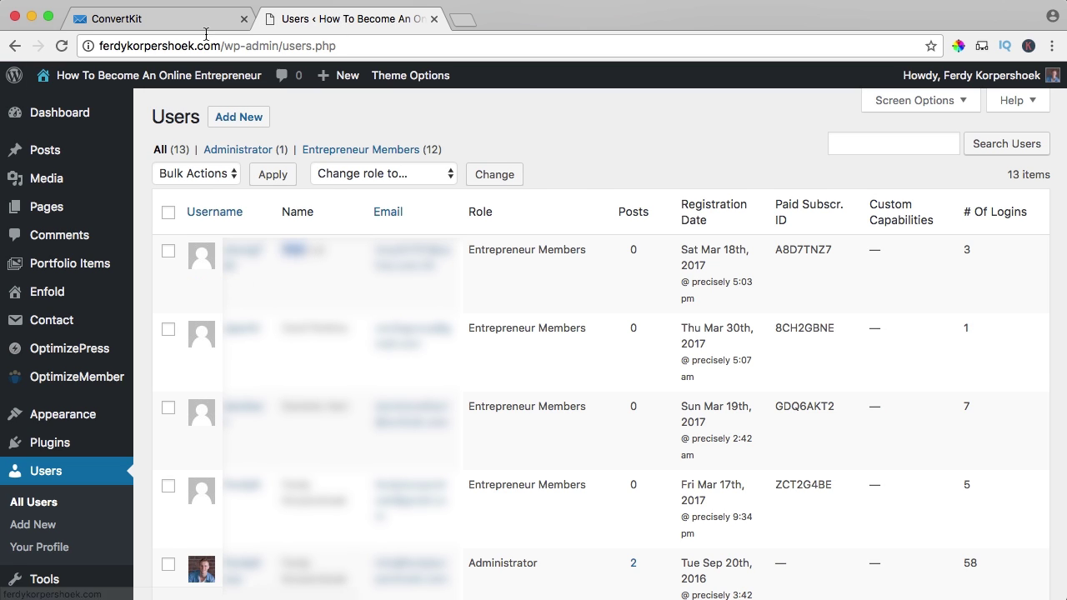
left_click(186, 18)
left_click(909, 284)
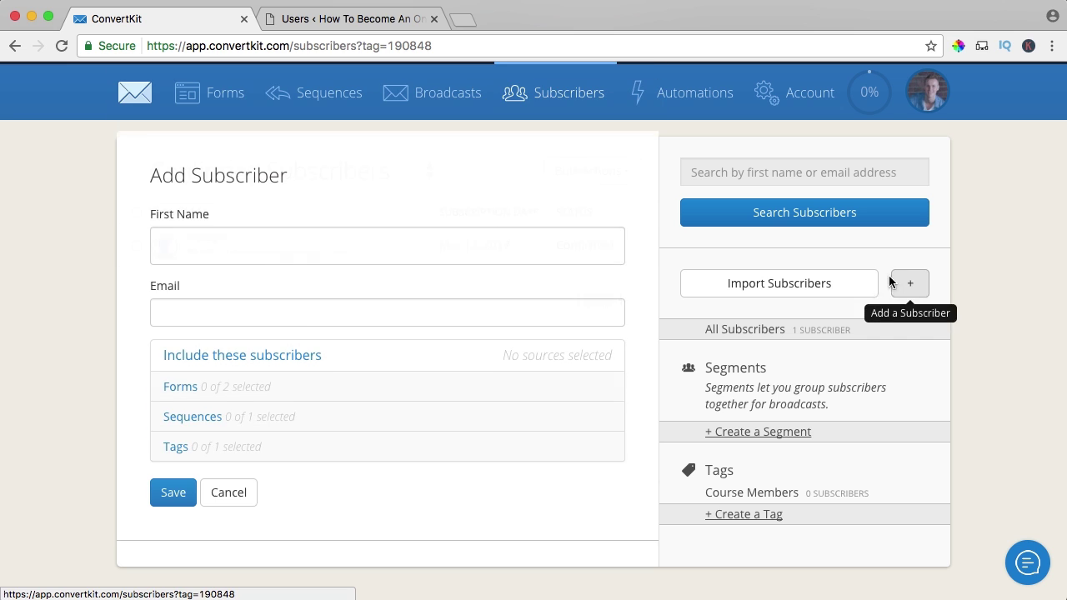
left_click(274, 258)
type("Tony")
Step: Copy the same member's email address from the WordPress user list into the new subscriber's email field
left_click(328, 20)
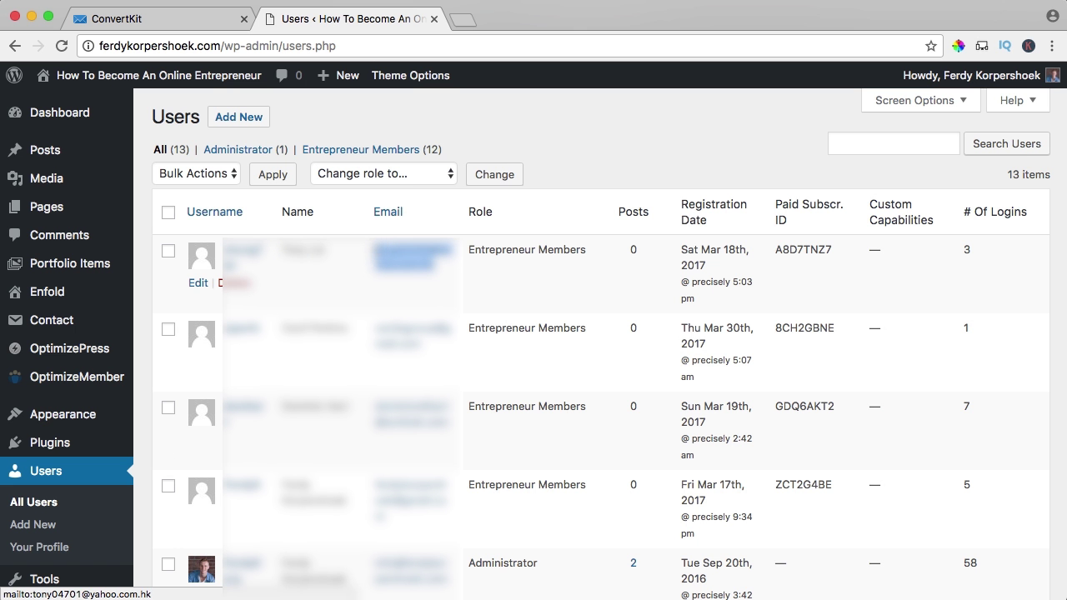
left_click(200, 17)
left_click(196, 310)
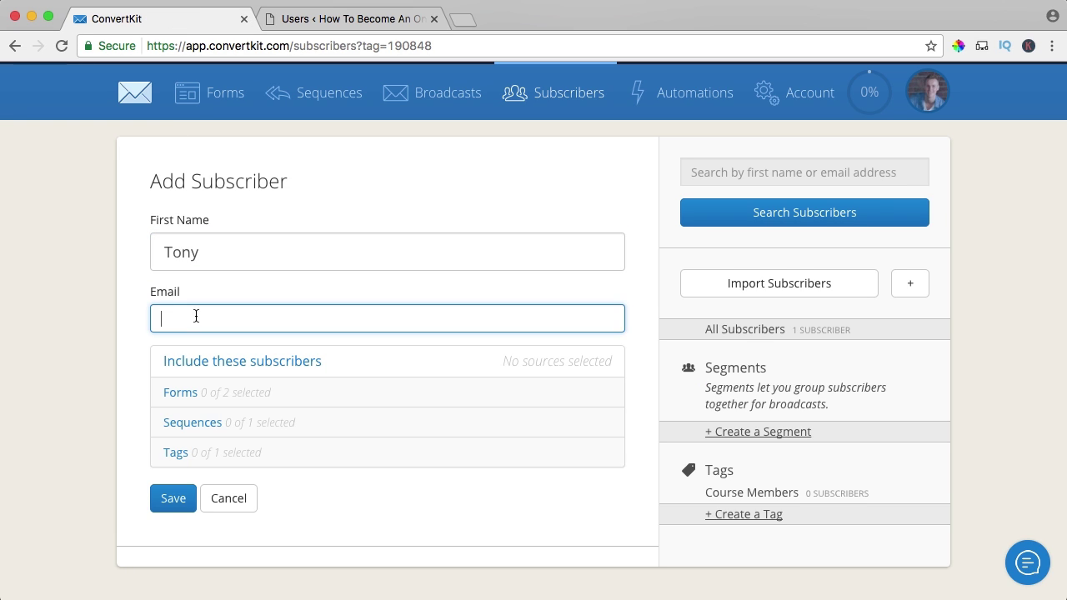
key("ctrl+v")
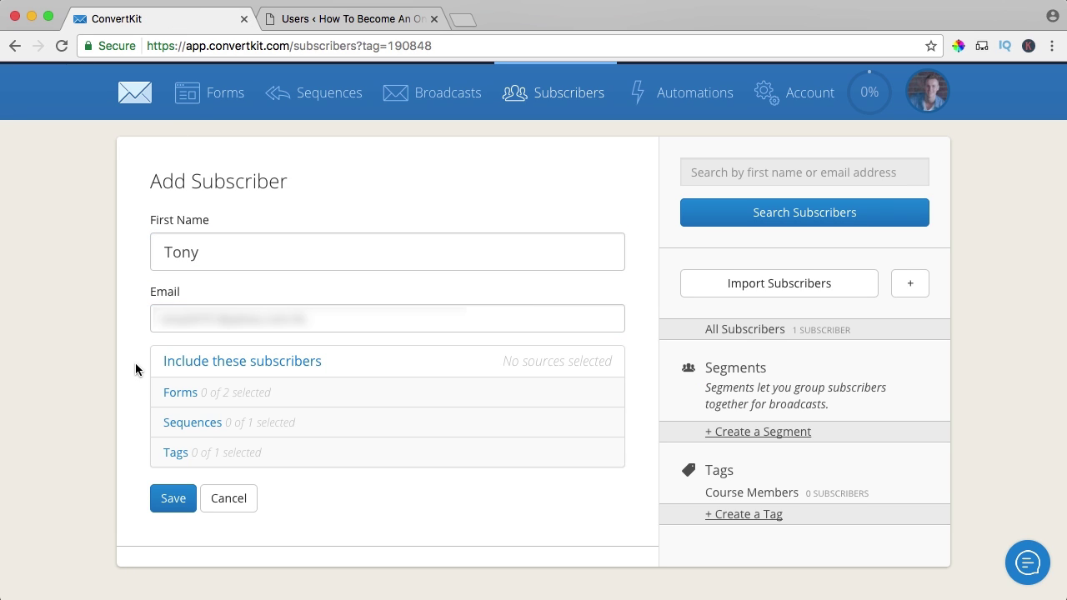
Step: Assign the Course Members tag to the new subscriber and save the entry
left_click(185, 455)
left_click(168, 482)
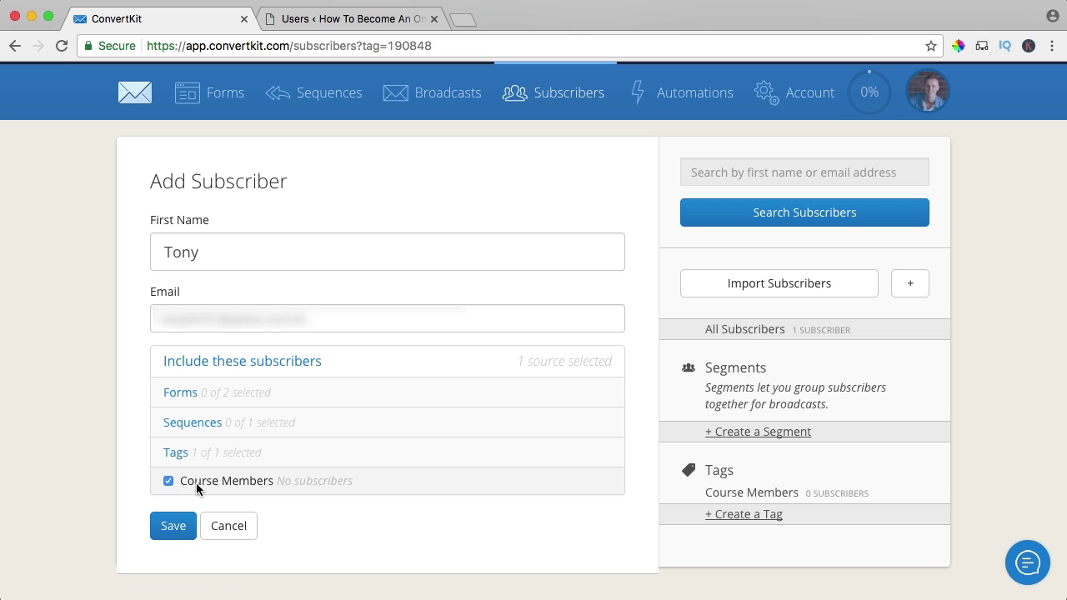
left_click(174, 526)
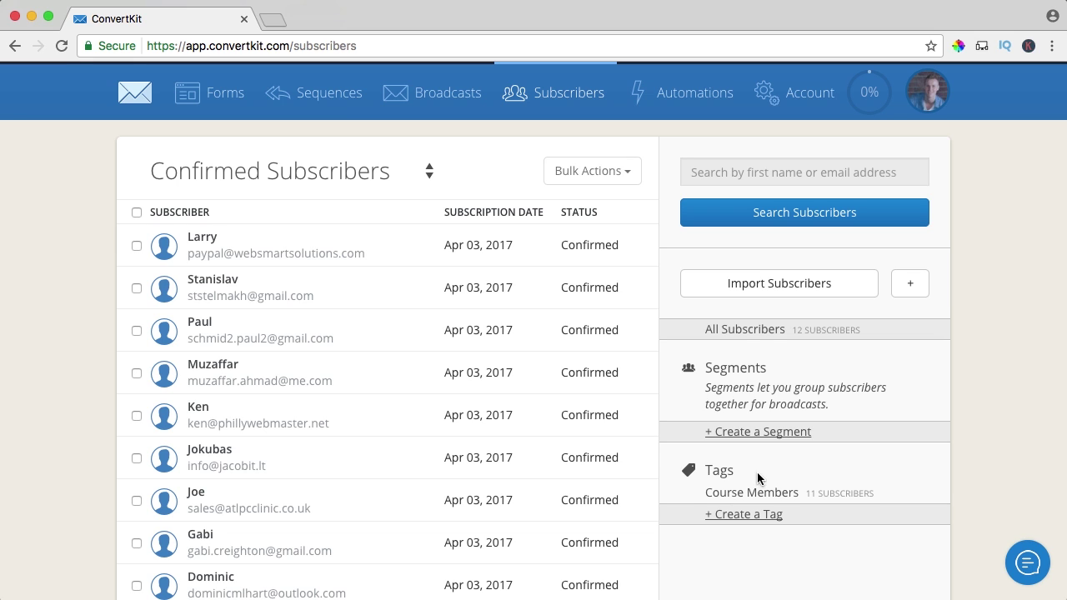
left_click_drag(734, 471, 707, 469)
left_click(728, 469)
Step: Start a new automation rule and review its available triggers and actions
left_click(676, 97)
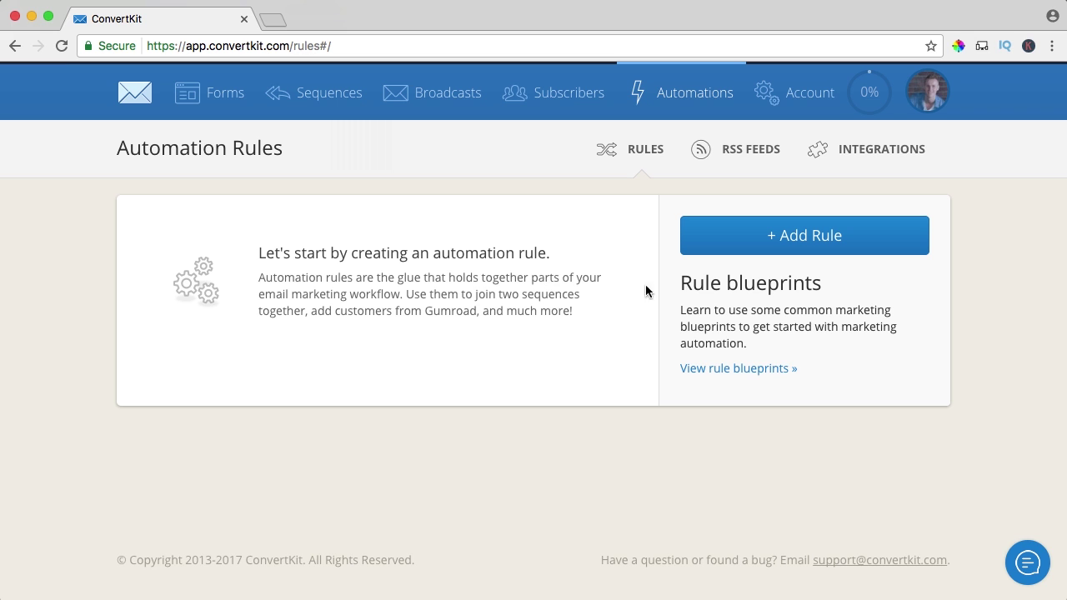
left_click(805, 240)
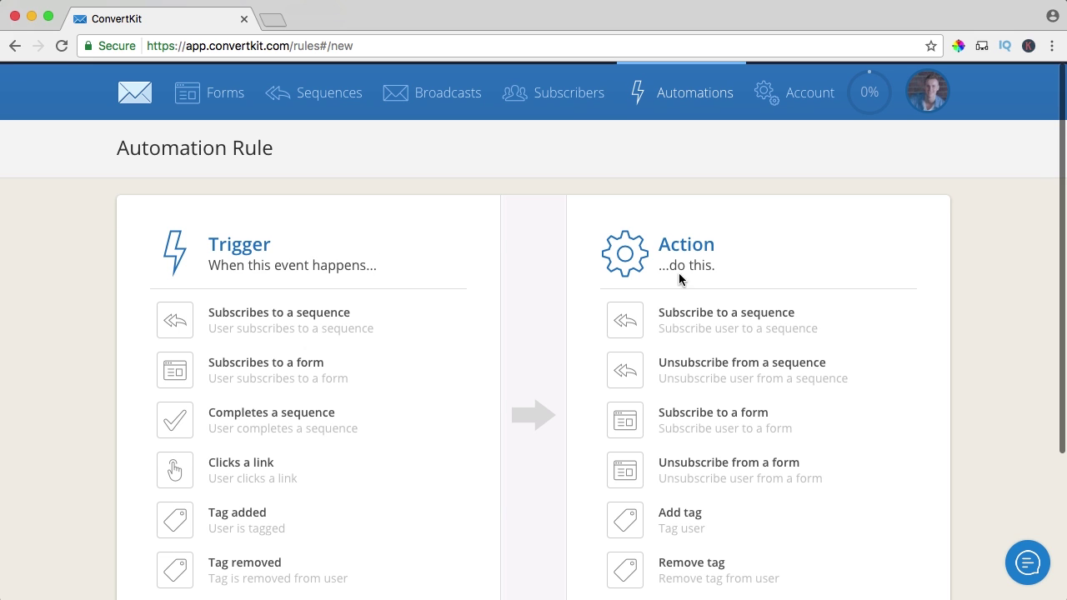
scroll(384, 282, "down", 1)
scroll(357, 283, "down", 3)
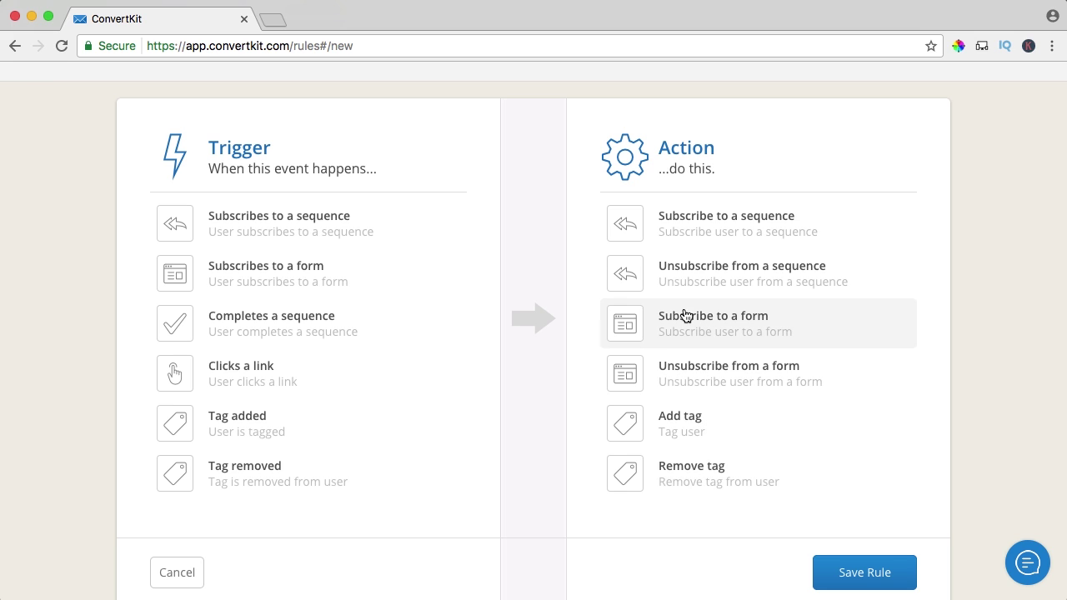
left_click(240, 377)
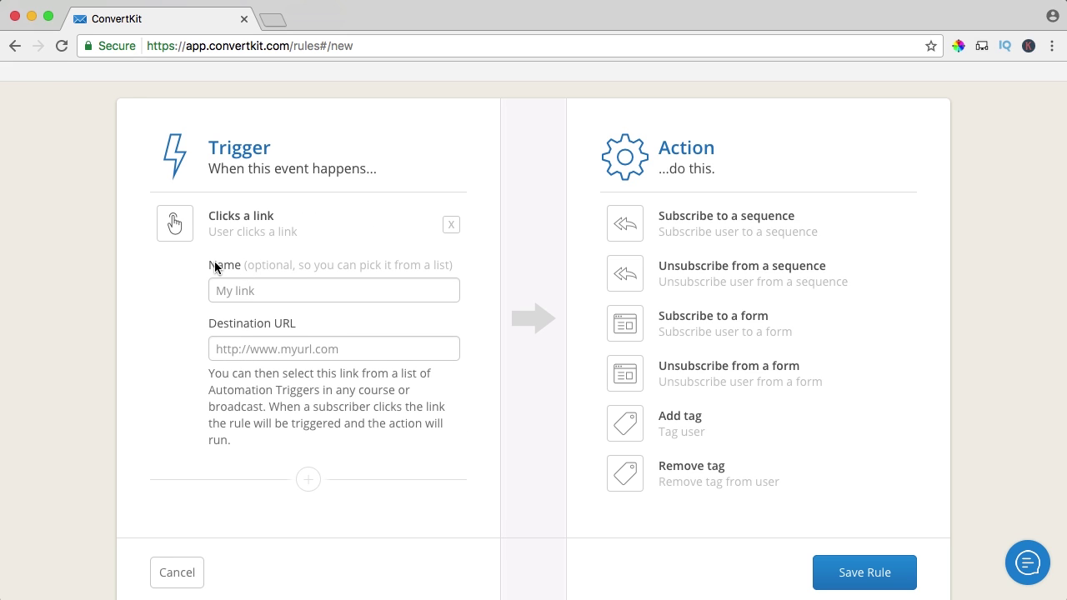
left_click(315, 266)
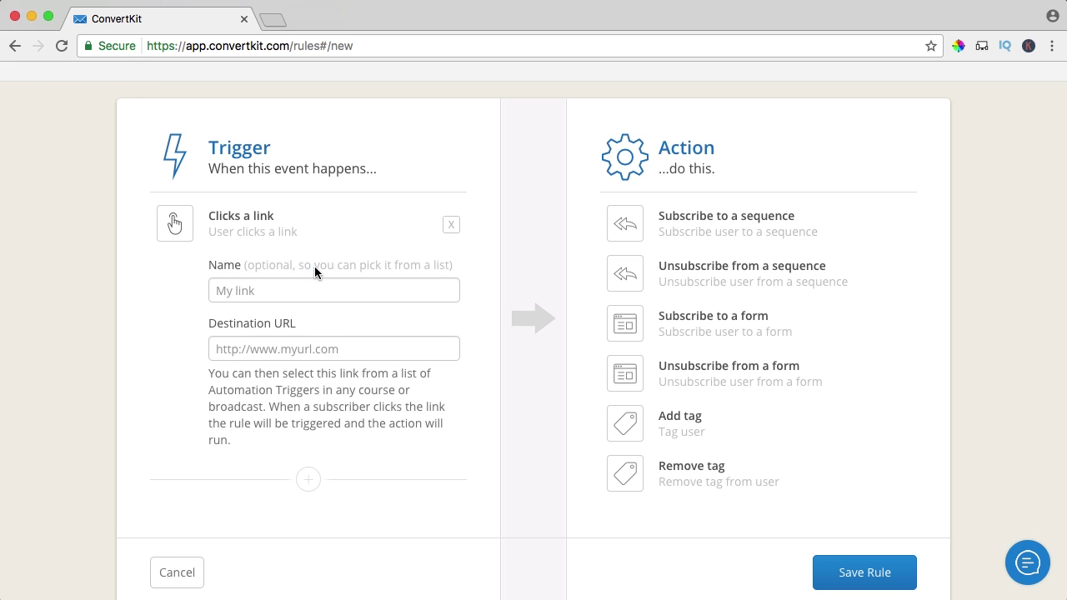
left_click(272, 291)
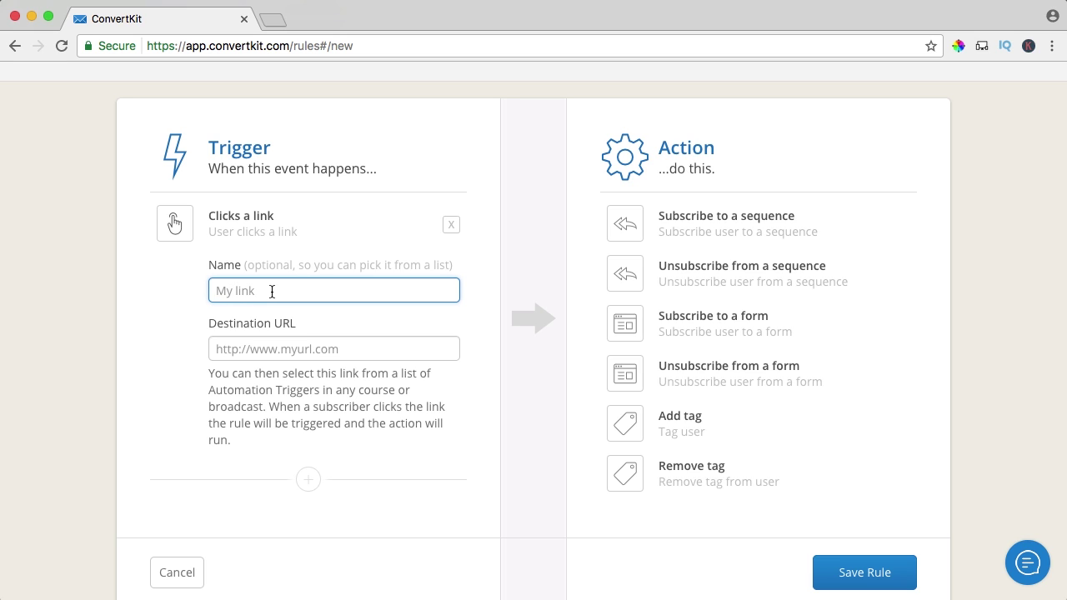
type("Interested in the Course")
left_click(302, 349)
type("http://ferdykorpershoek.com")
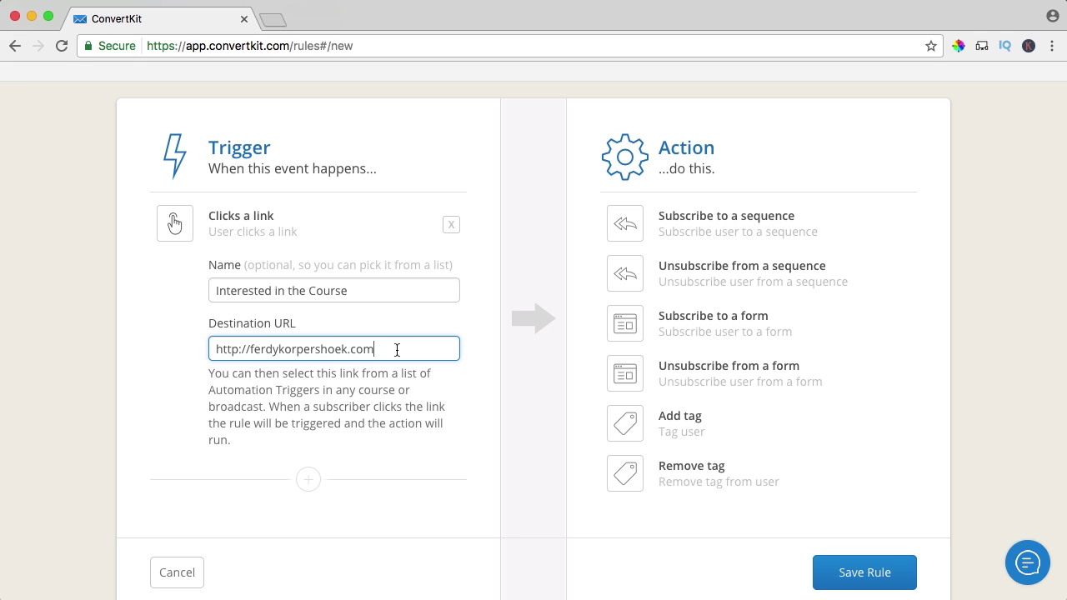
Step: Make the rule's action add a new tag named Interested in the Course, and save the rule
left_click(682, 427)
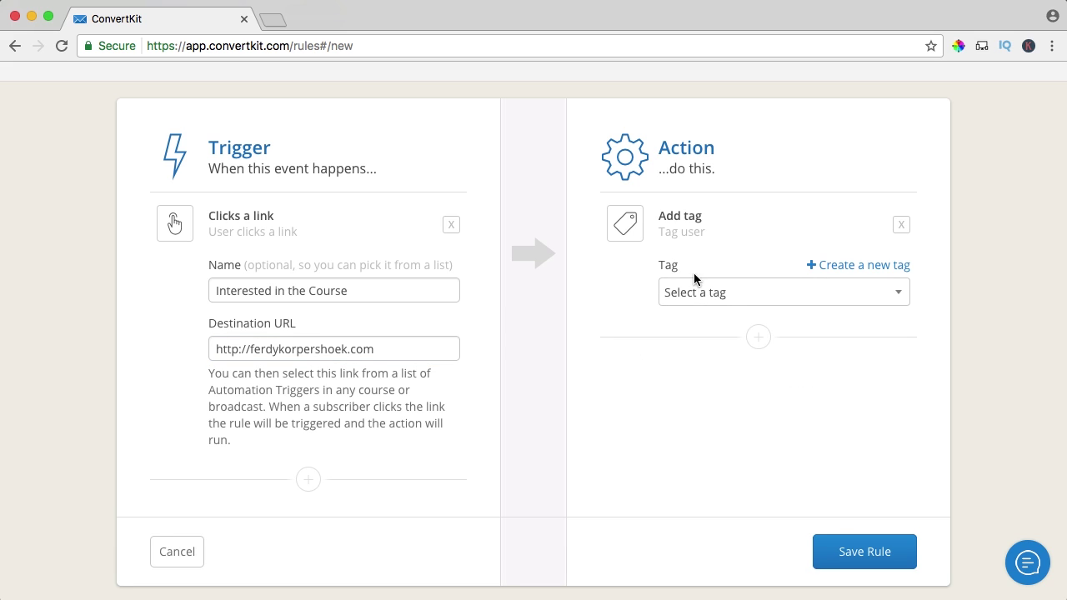
left_click(830, 265)
left_click(667, 289)
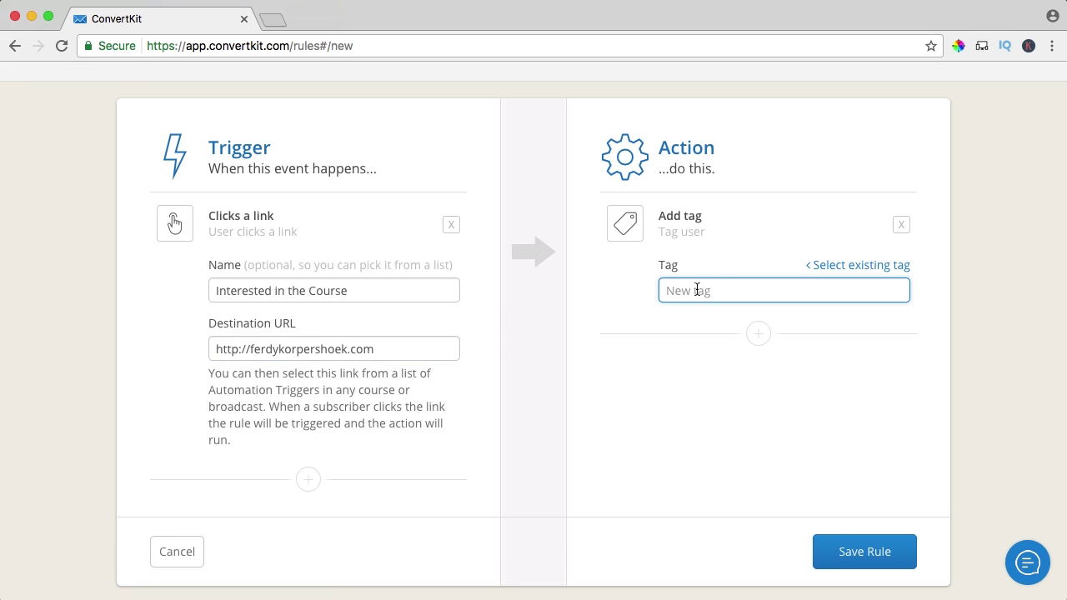
triple_click(317, 289)
key("ctrl+c")
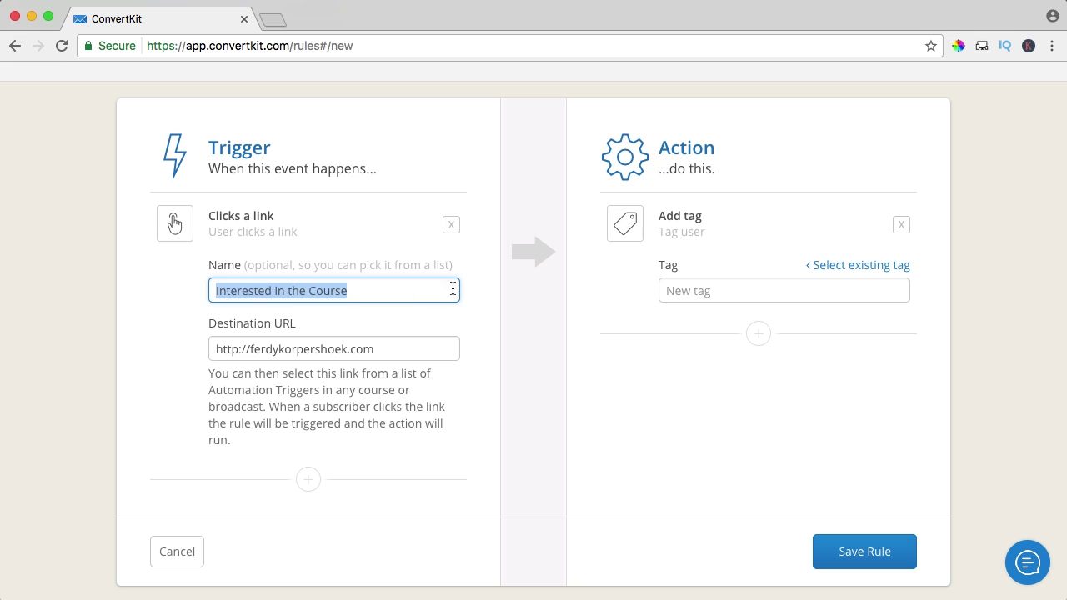
left_click(728, 283)
key("ctrl+v")
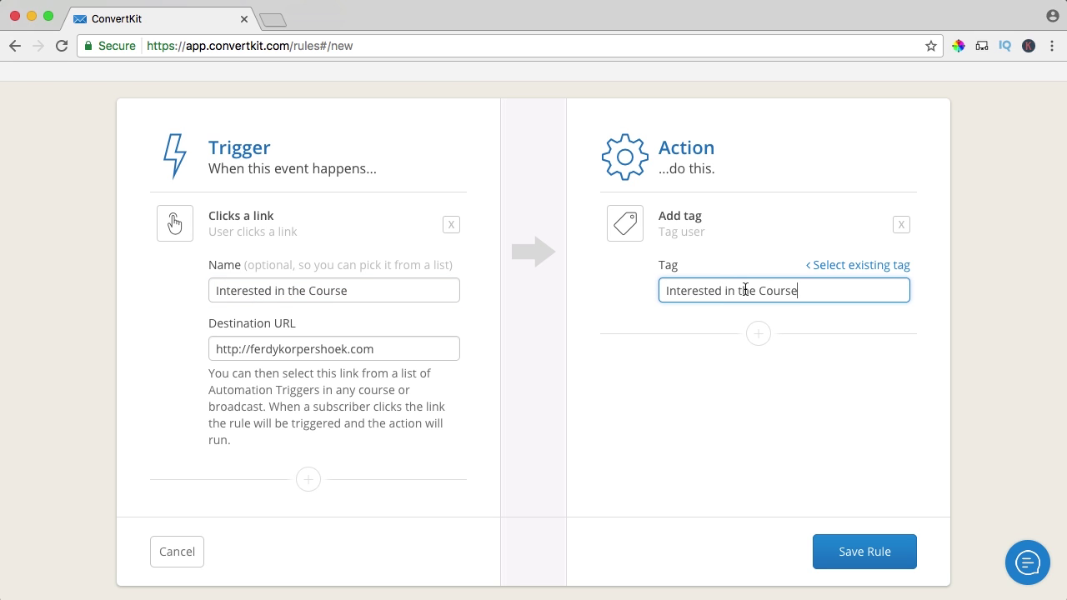
left_click(867, 554)
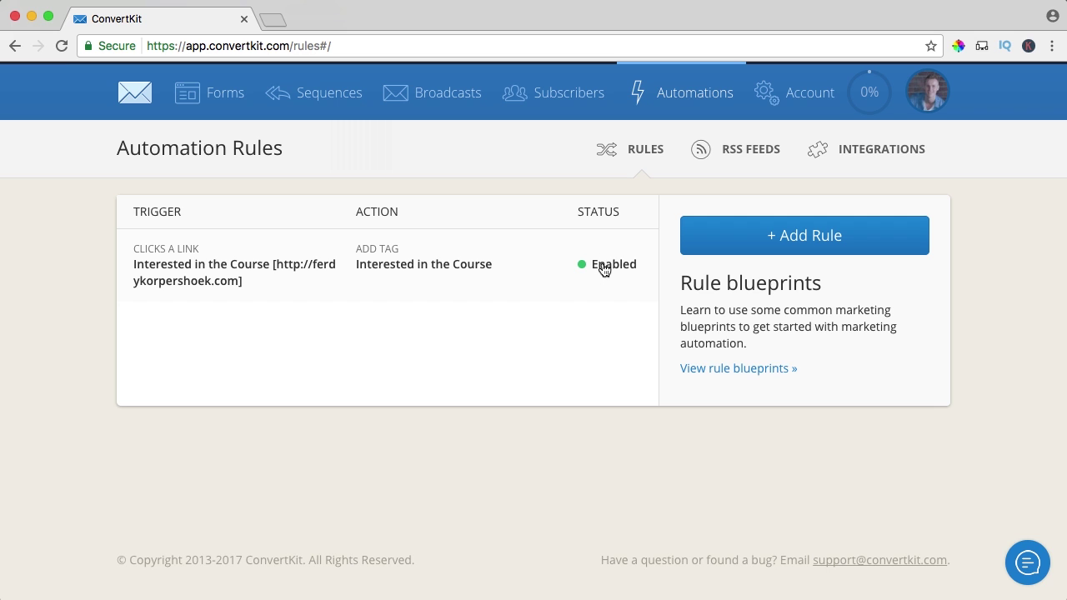
Step: Open the E-Book sequence and go to the link in the P.S. of its first email, Big Question: Wanna Be The Boss?
left_click(303, 94)
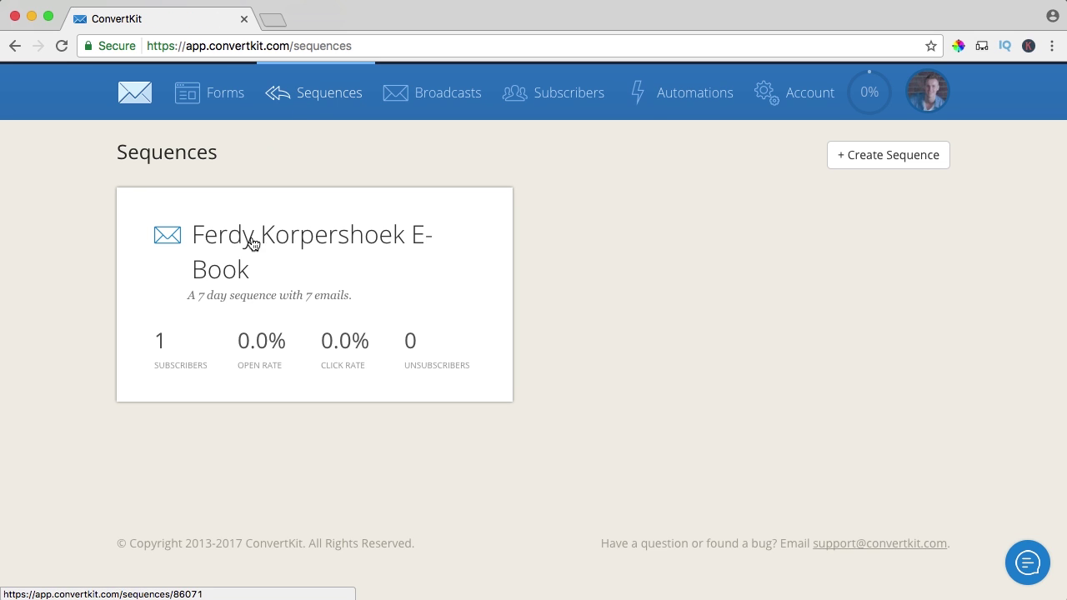
left_click(282, 235)
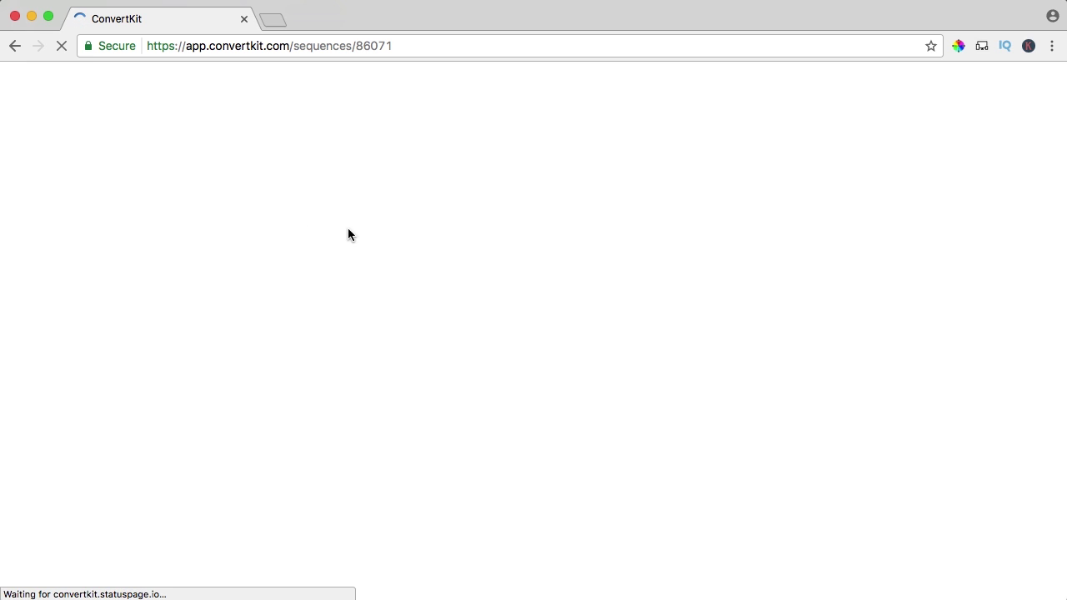
scroll(284, 265, "down", 2)
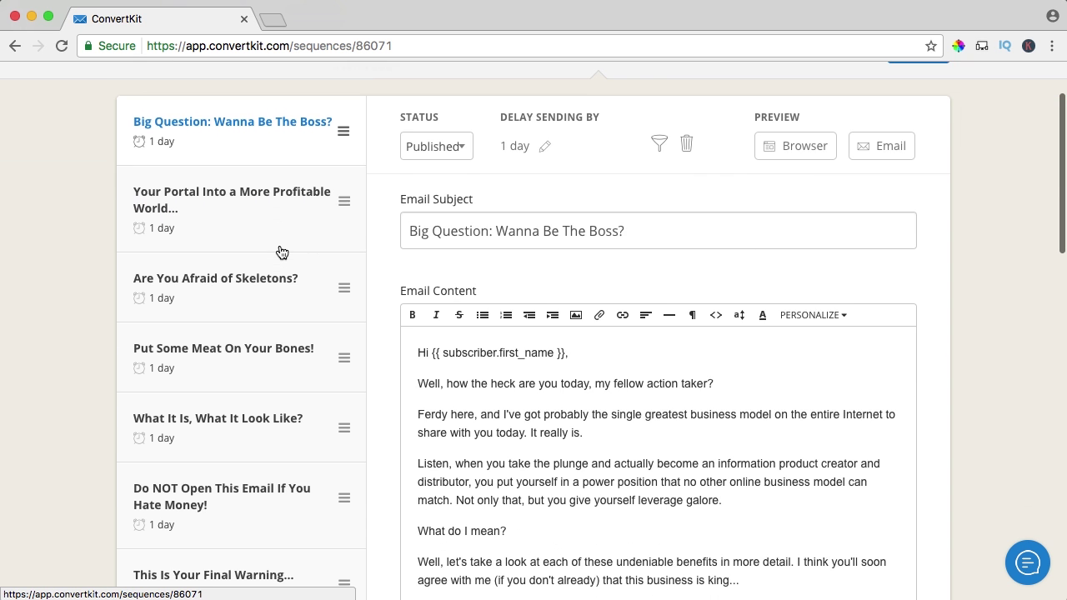
scroll(281, 250, "up", 2)
scroll(219, 221, "down", 5)
scroll(222, 329, "down", 1)
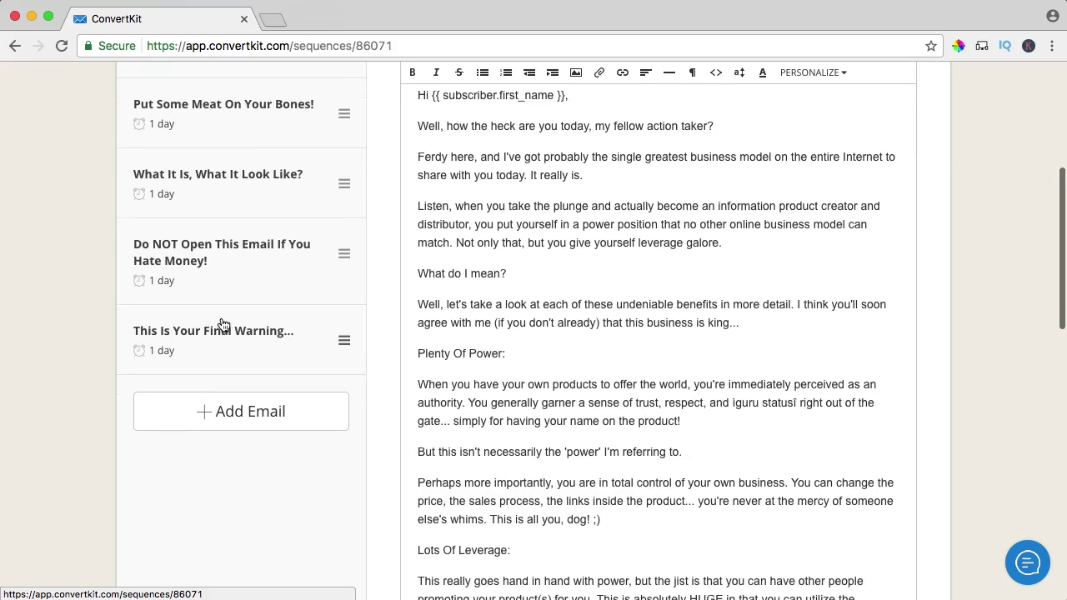
scroll(222, 327, "up", 5)
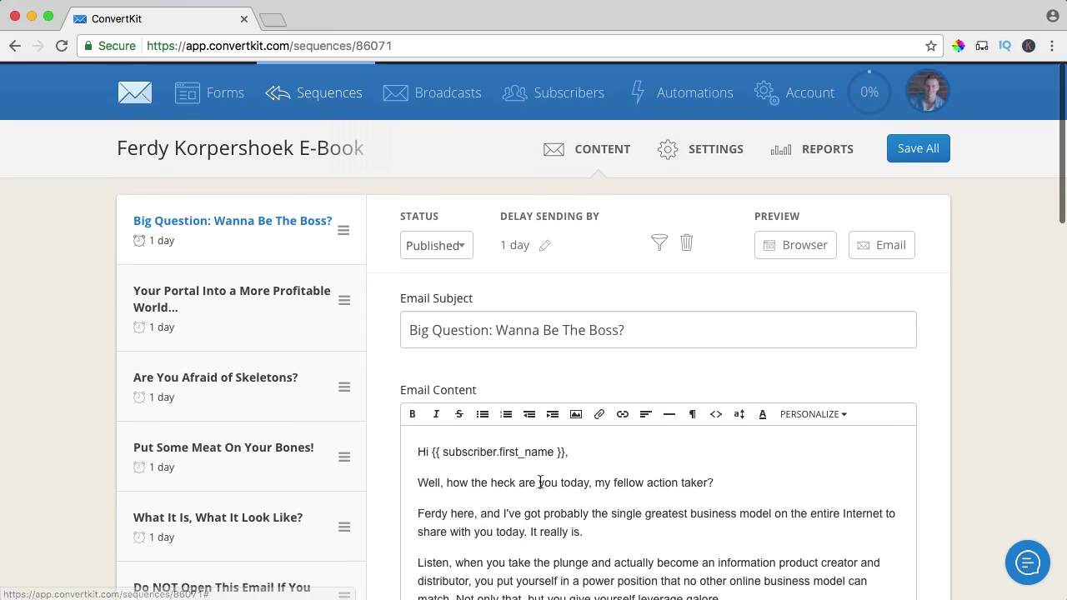
scroll(528, 400, "down", 6)
scroll(704, 327, "down", 10)
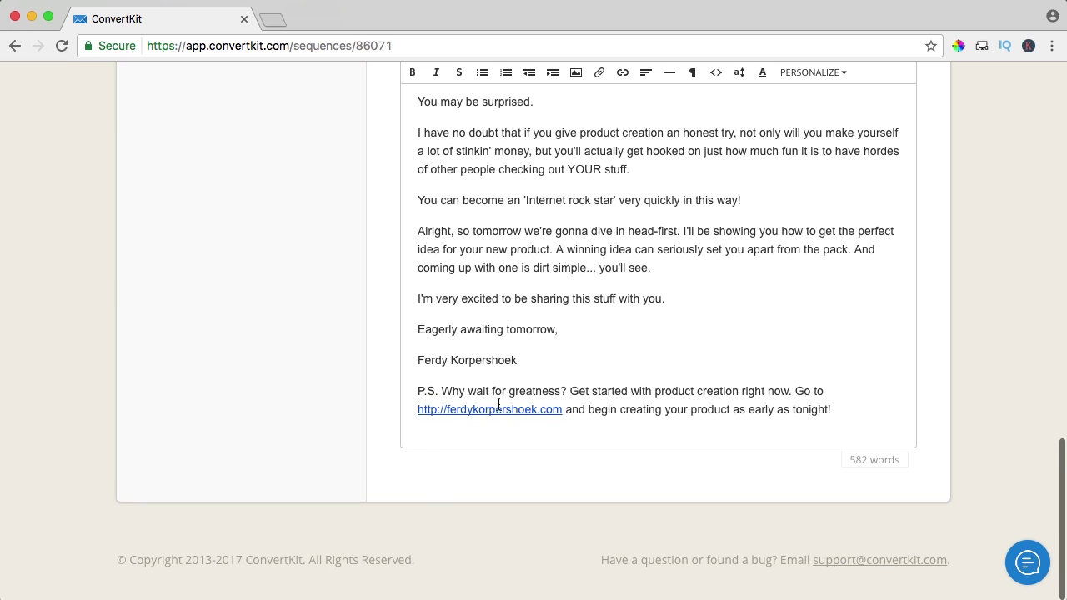
Step: Unlink the website address in the email's P.S. and delete its text after "Go to"
left_click(471, 412)
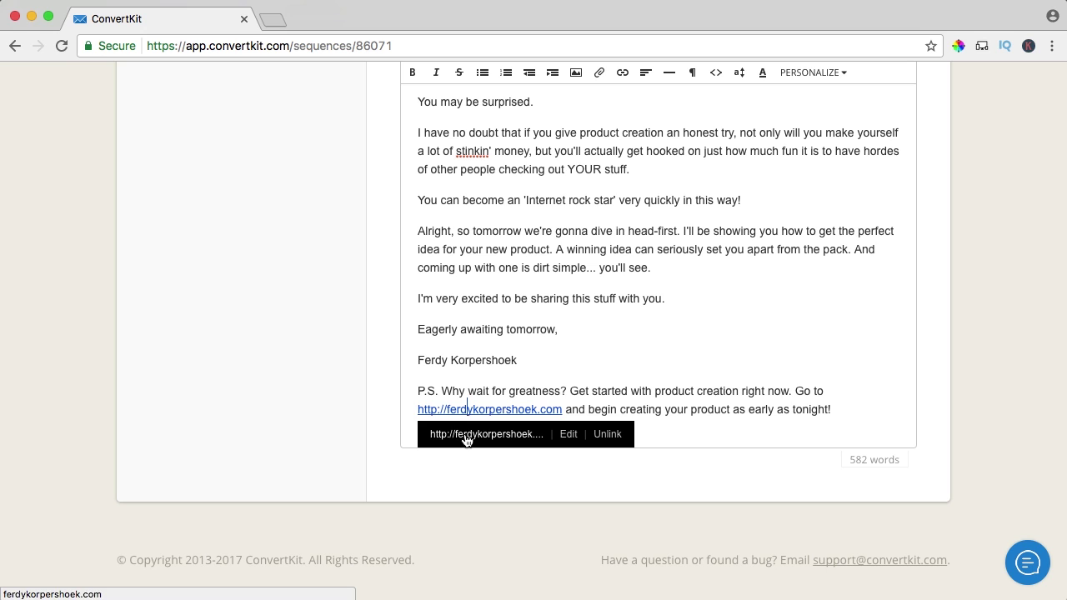
left_click(609, 435)
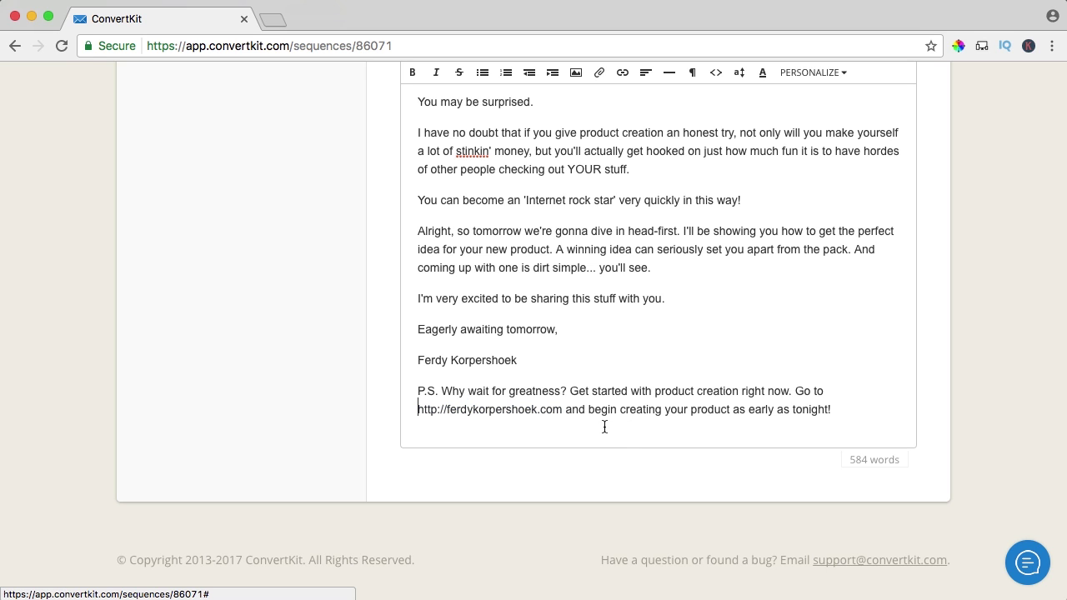
left_click_drag(562, 410, 449, 413)
left_click(554, 408)
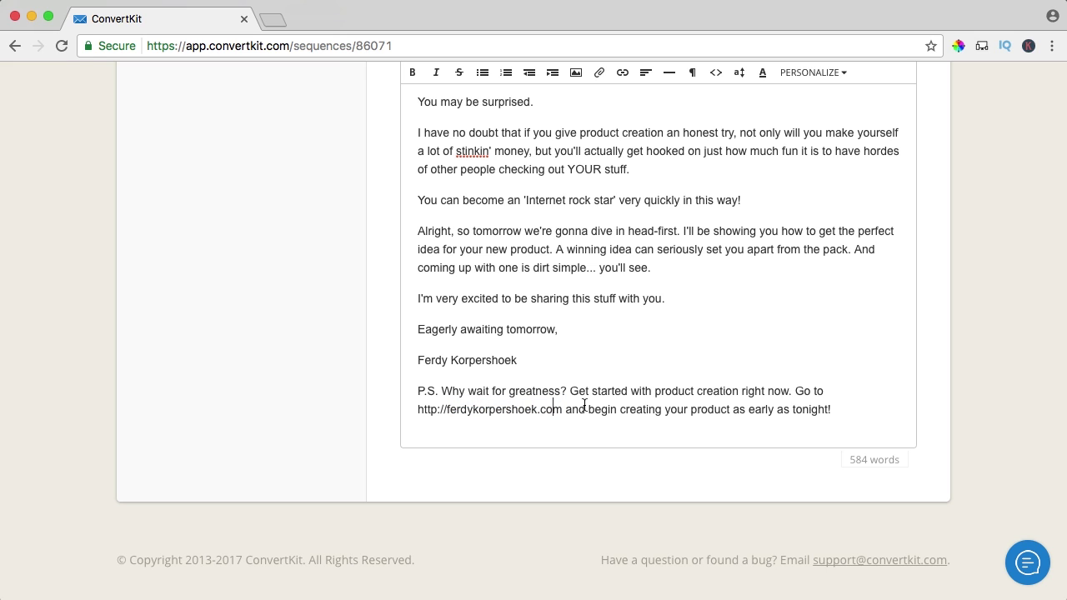
left_click_drag(563, 411, 417, 410)
key("BackSpace")
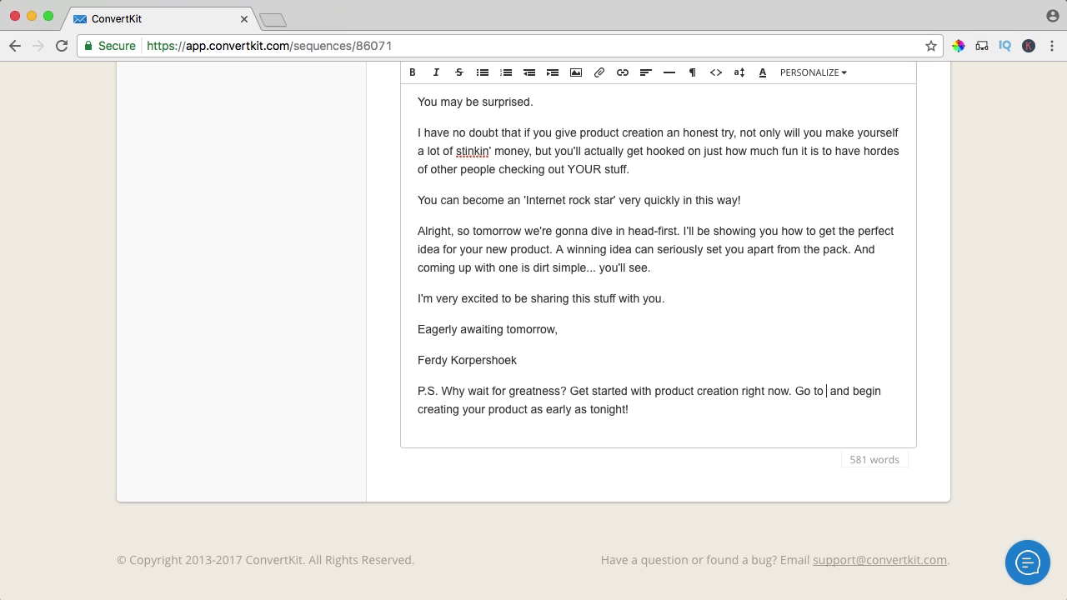
left_click(622, 72)
left_click(644, 101)
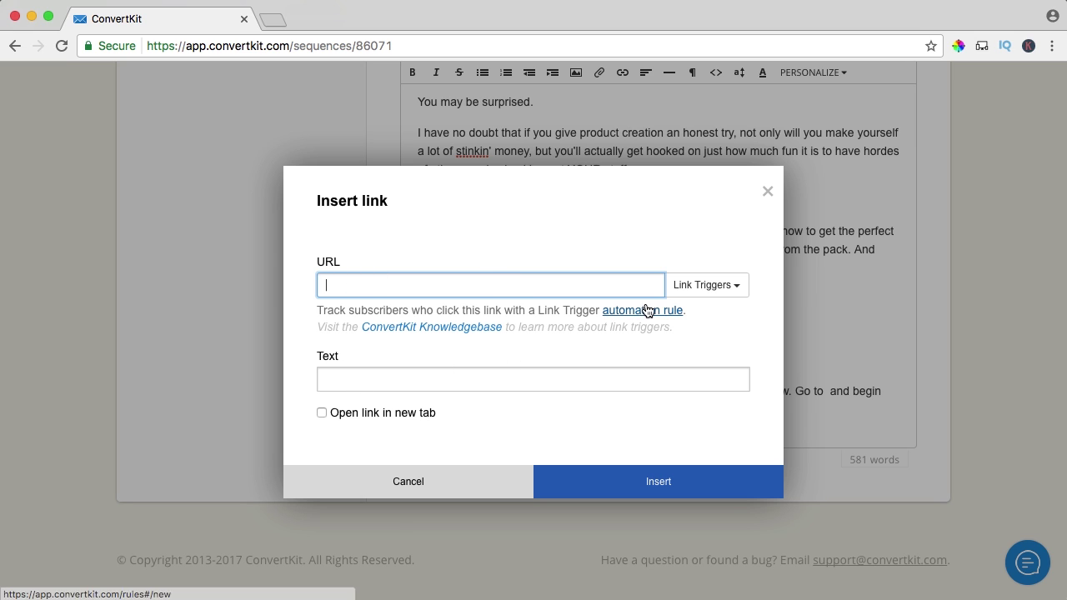
left_click(735, 291)
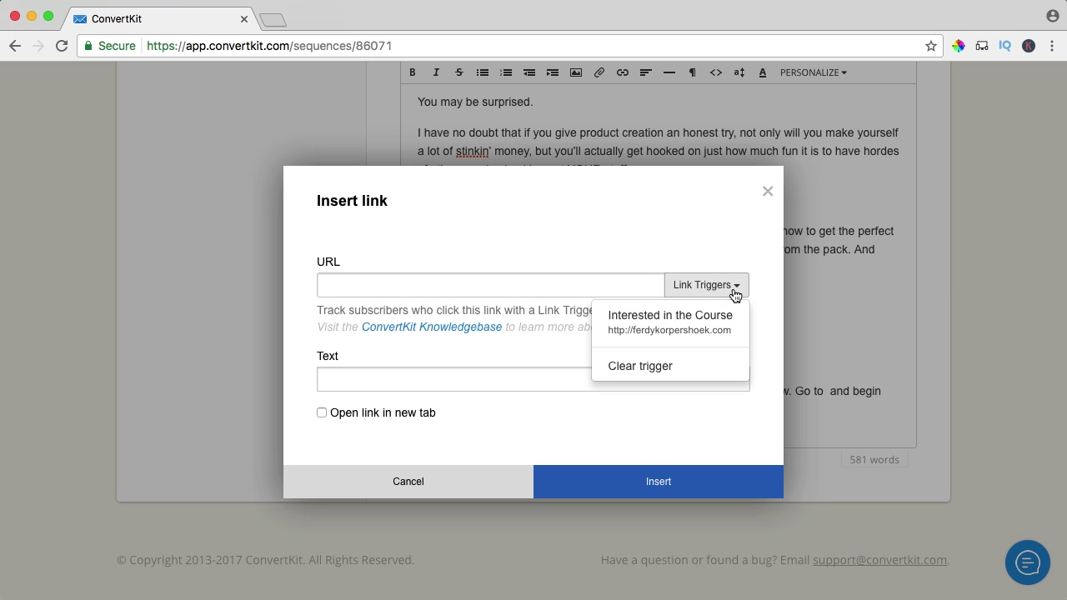
left_click(651, 333)
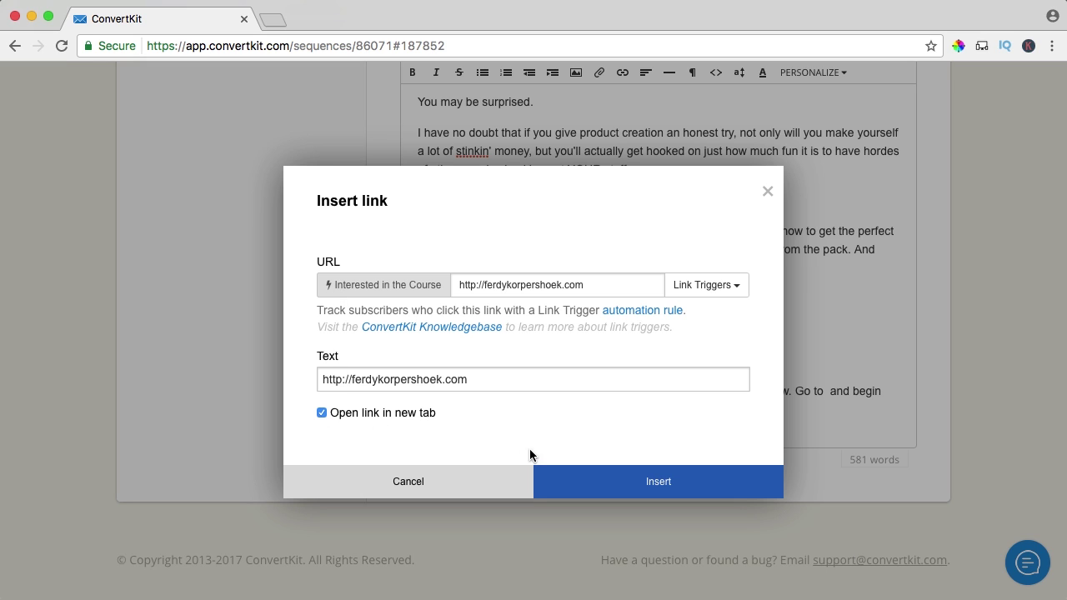
left_click(633, 484)
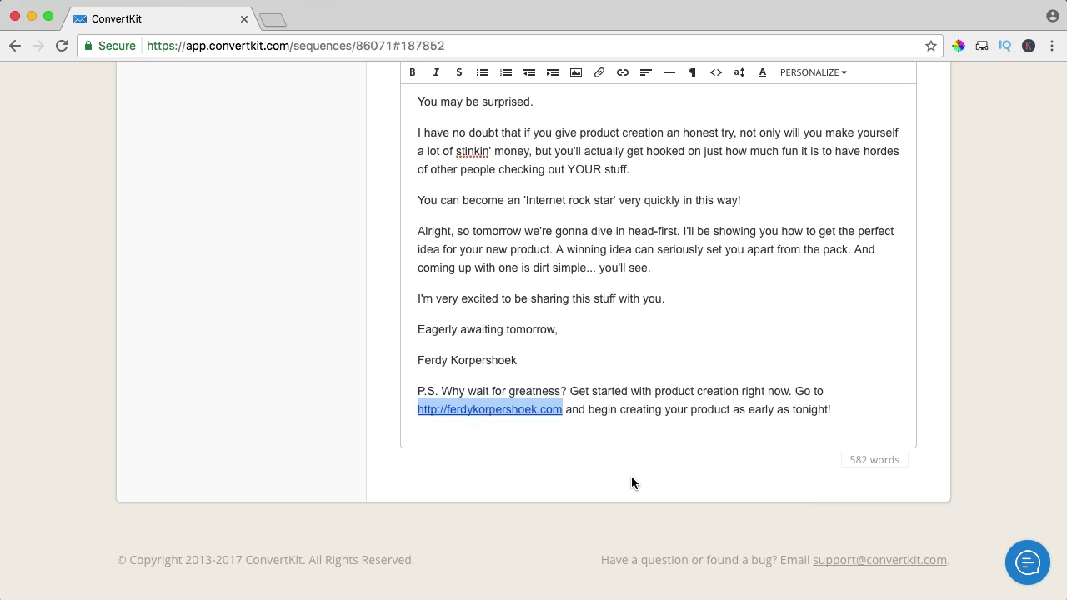
Step: Check the inserted link in the P.S. and save all emails in the sequence
left_click(495, 408)
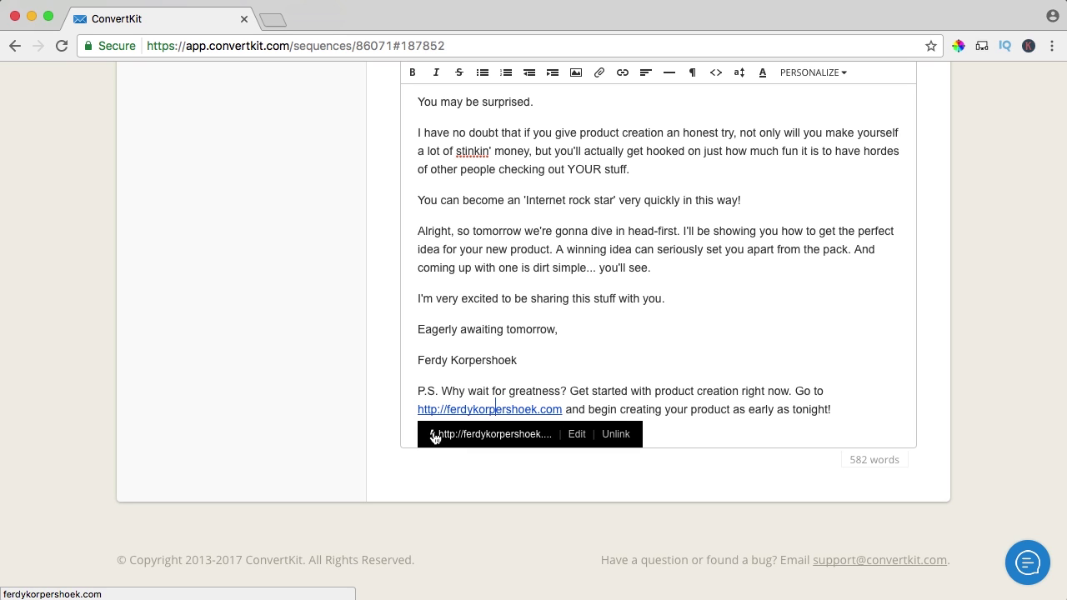
left_click(644, 389)
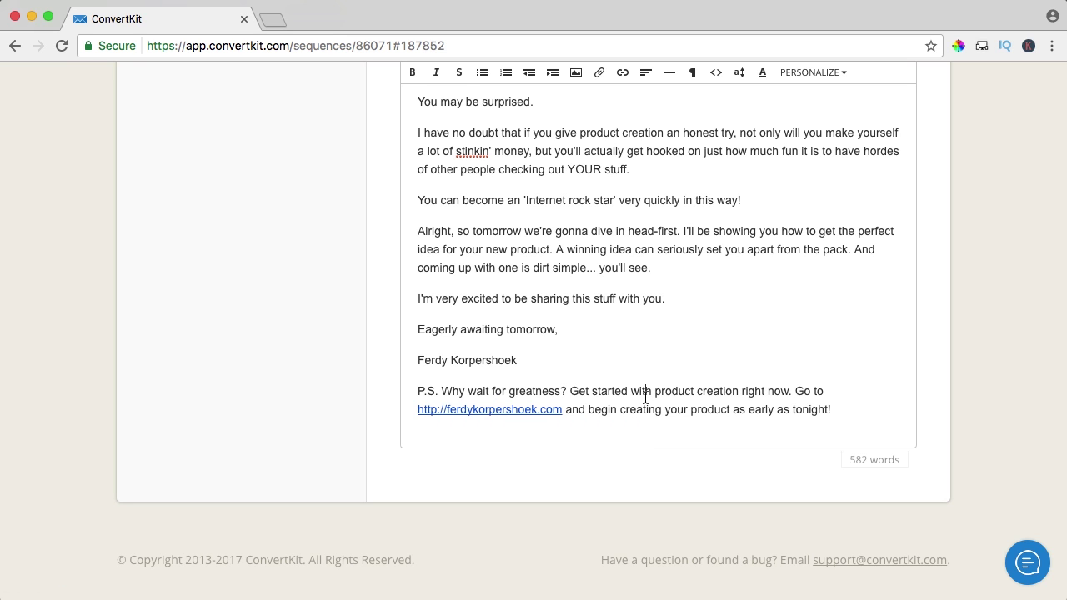
scroll(651, 333, "up", 5)
scroll(628, 308, "down", 5)
scroll(587, 360, "up", 20)
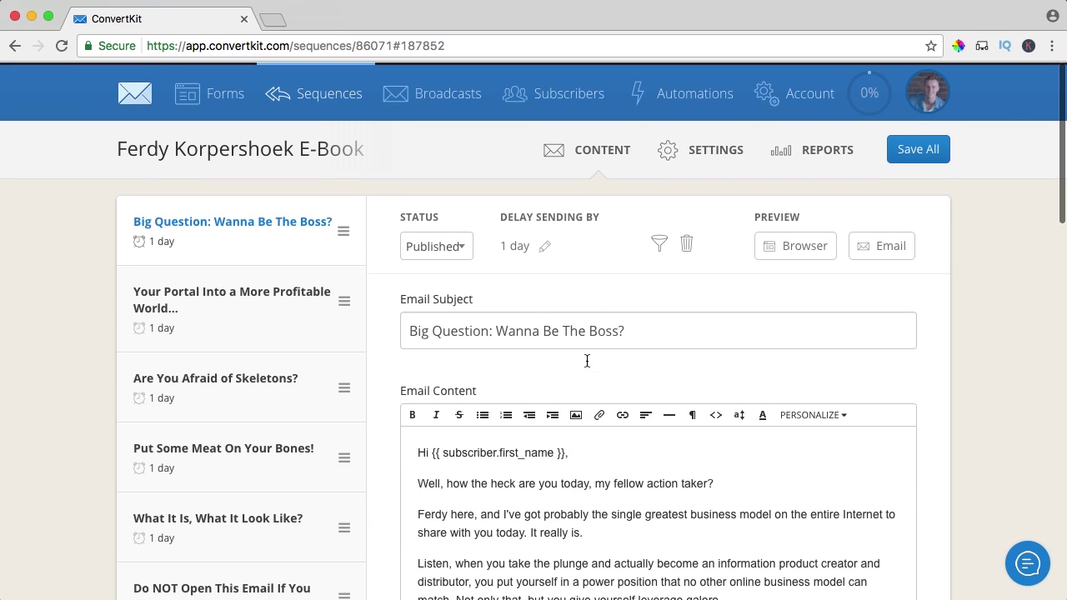
left_click(916, 146)
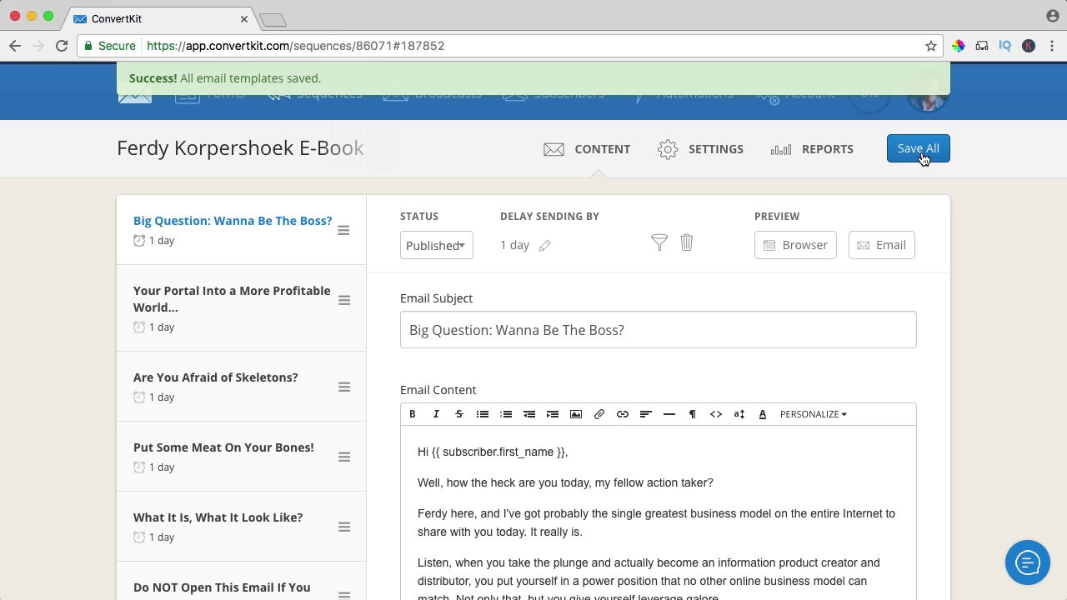
Step: Open the test subscriber's profile from the subscriber list and check its forms, sequences and applied tags
left_click(552, 95)
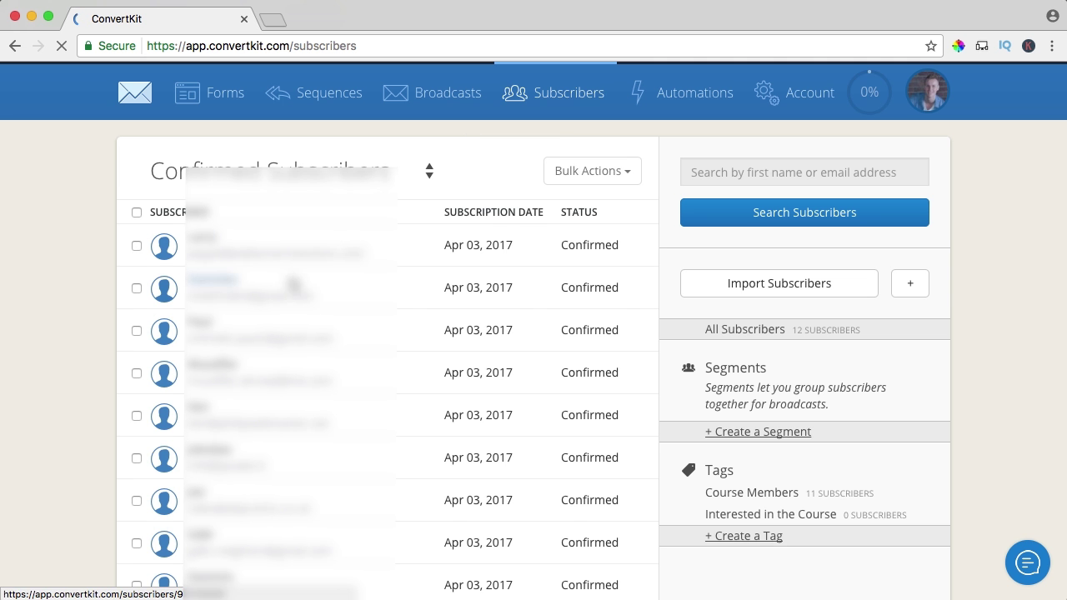
scroll(291, 279, "down", 5)
left_click(205, 427)
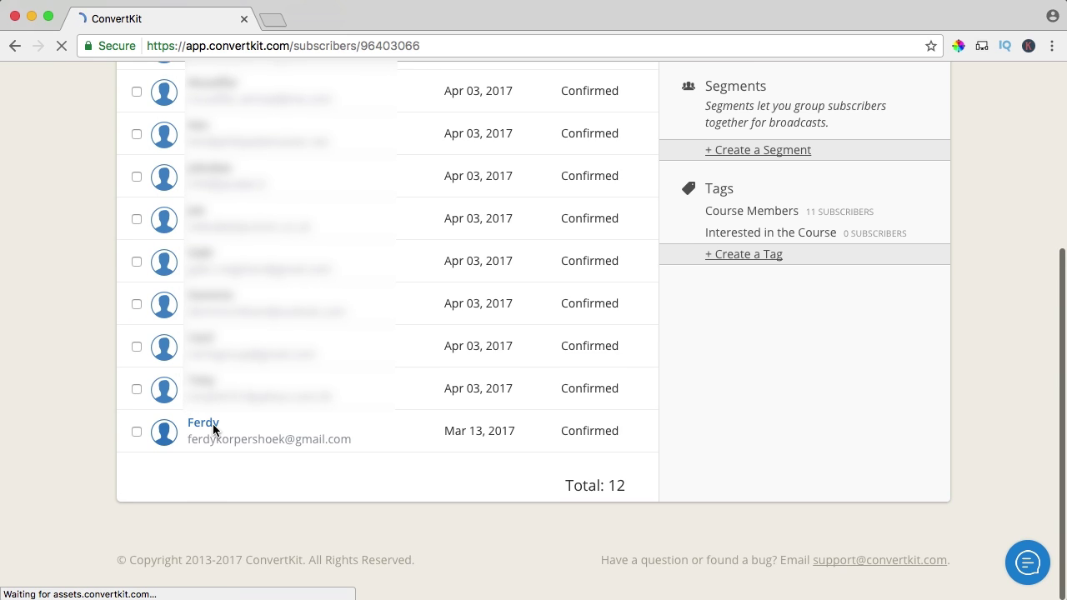
scroll(293, 400, "down", 5)
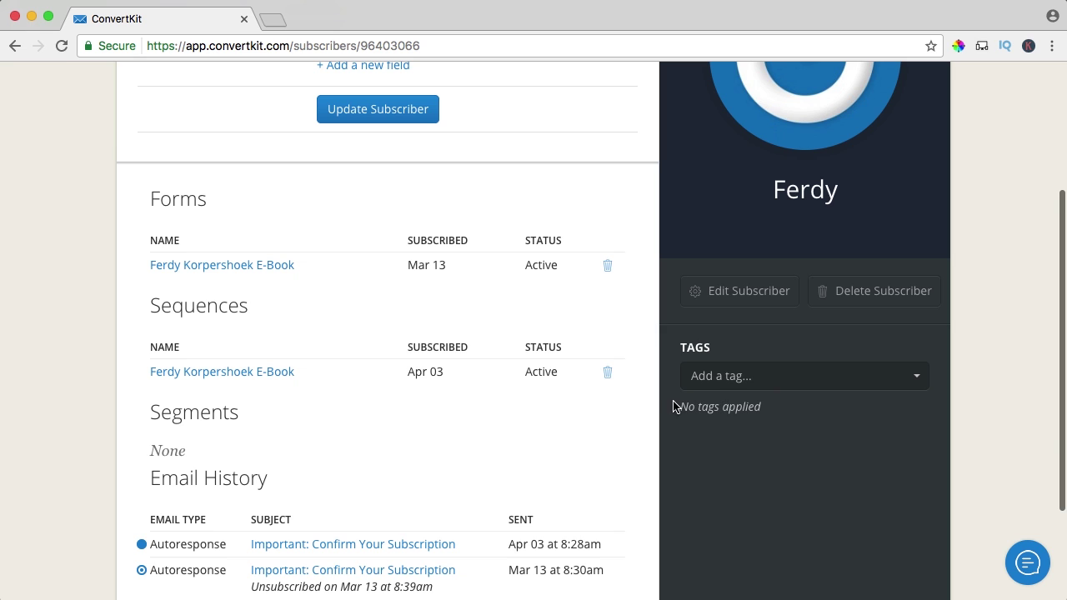
scroll(636, 379, "up", 5)
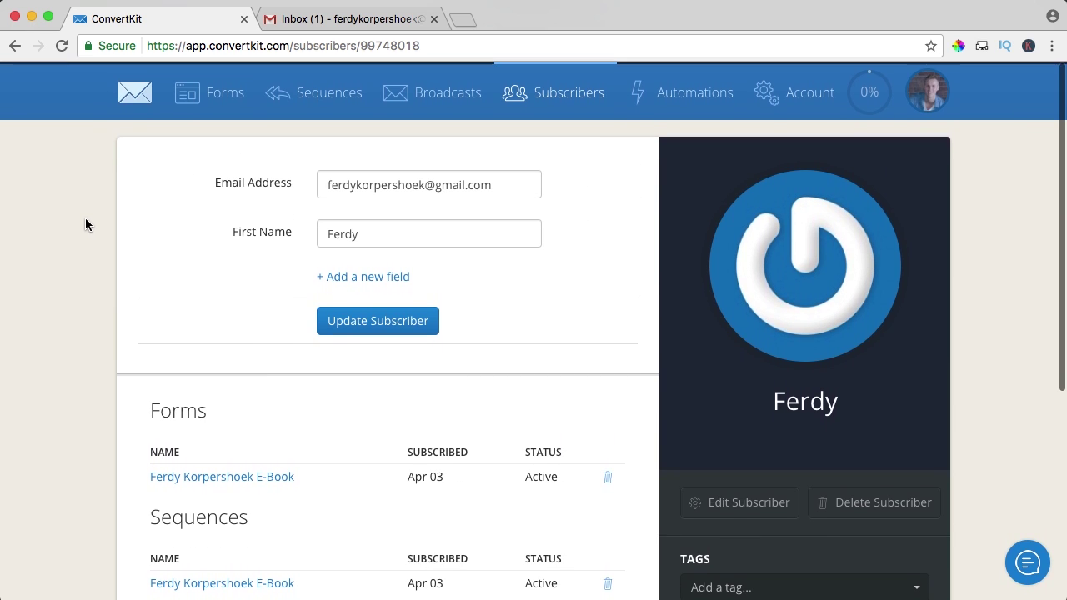
Step: Compare the test subscriber's email history and tags with the messages received in the Gmail inbox
scroll(83, 222, "down", 3)
scroll(83, 222, "up", 3)
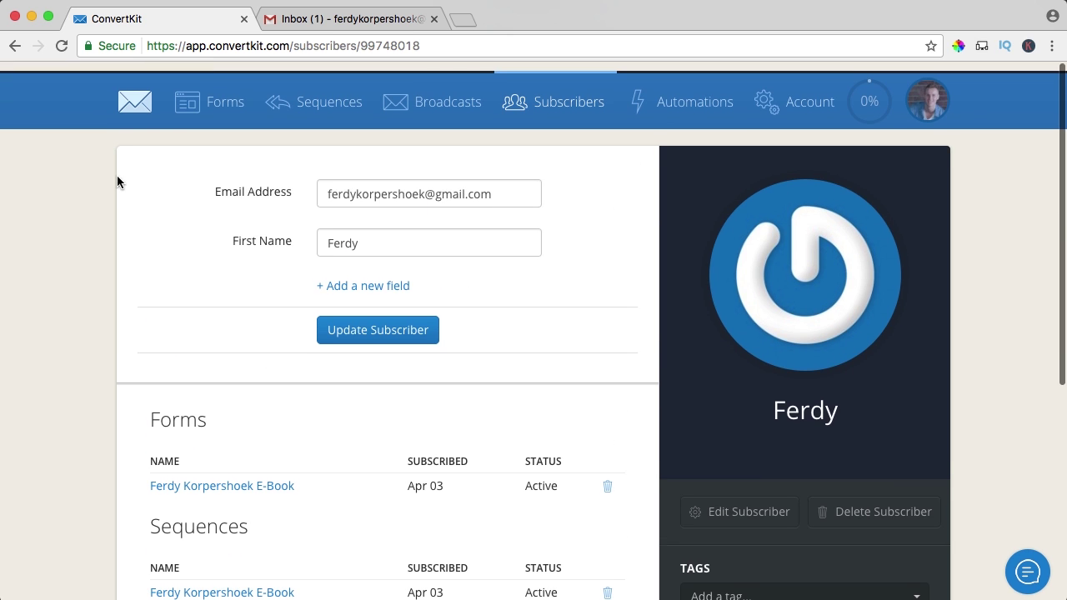
left_click(313, 20)
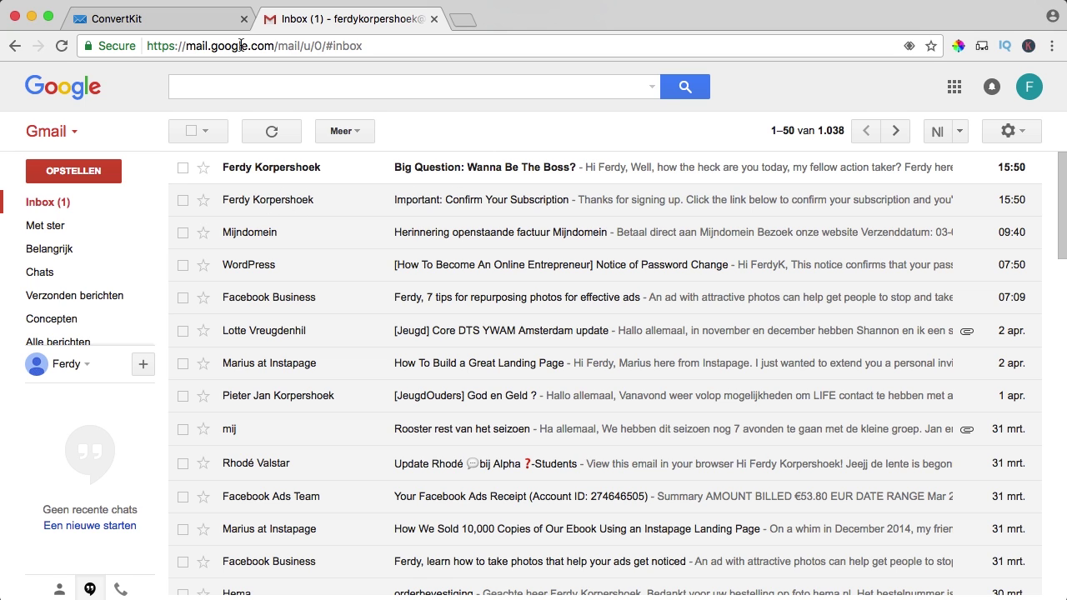
left_click(204, 20)
scroll(233, 242, "down", 5)
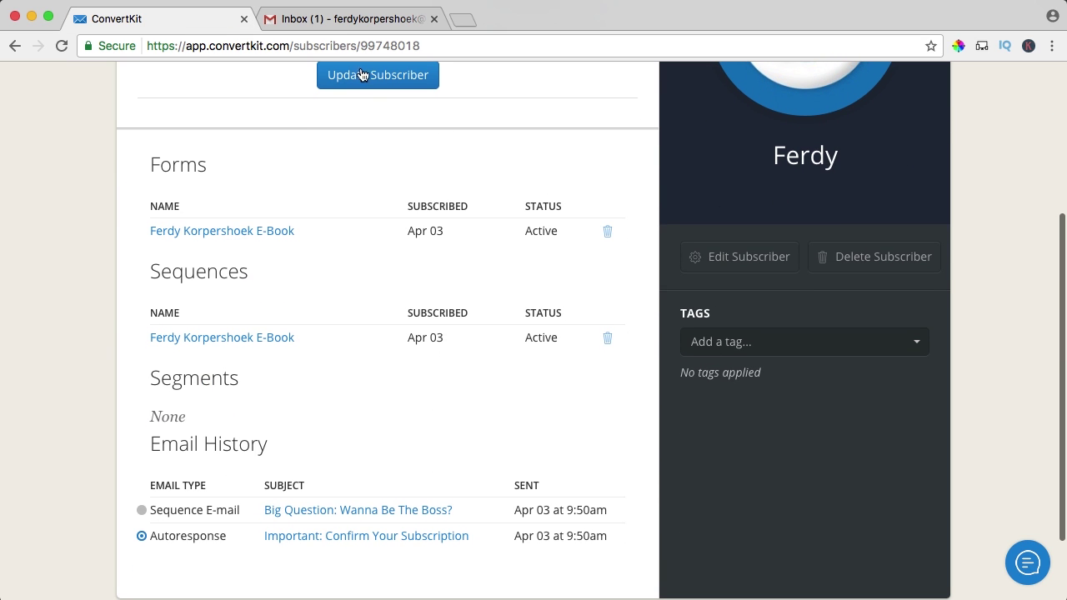
Step: In Gmail, open the Big Question: Wanna Be The Boss? email and follow the website link in its P.S
left_click(344, 23)
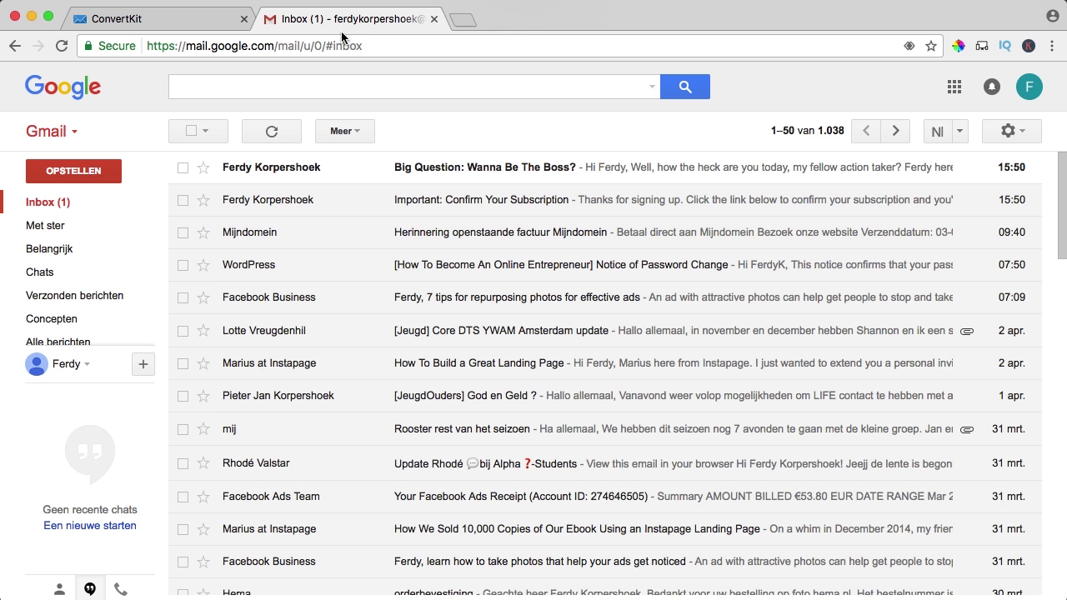
left_click(287, 171)
scroll(425, 370, "down", 15)
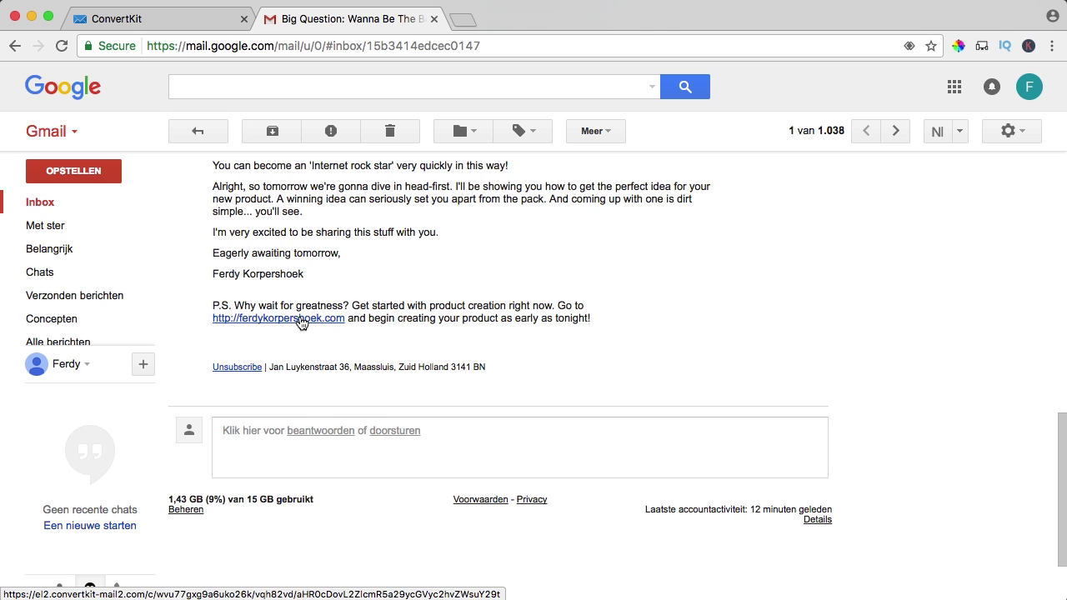
left_click(301, 322)
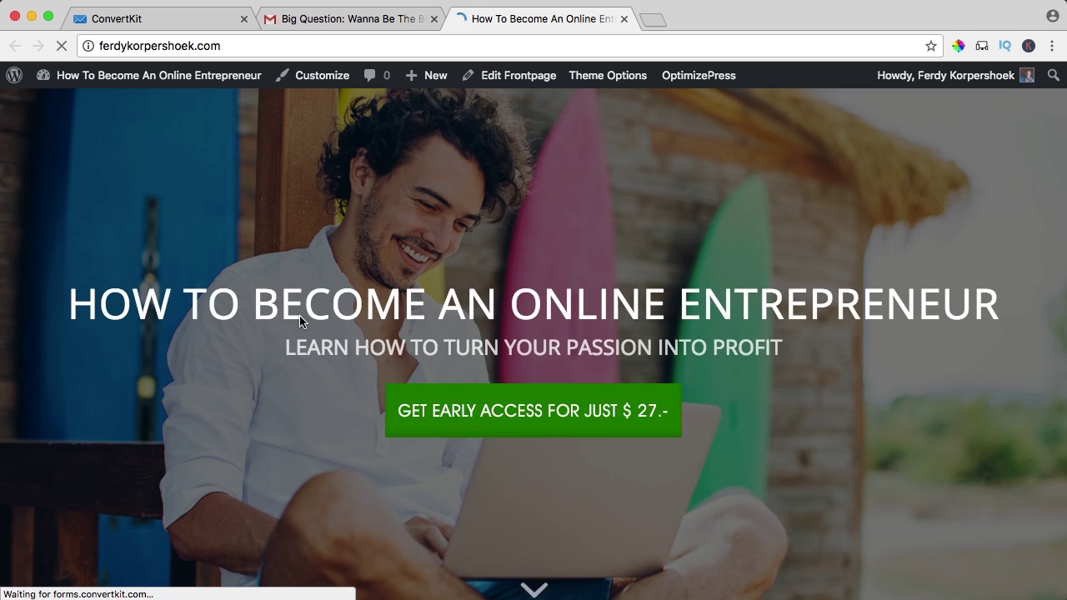
scroll(294, 320, "down", 1)
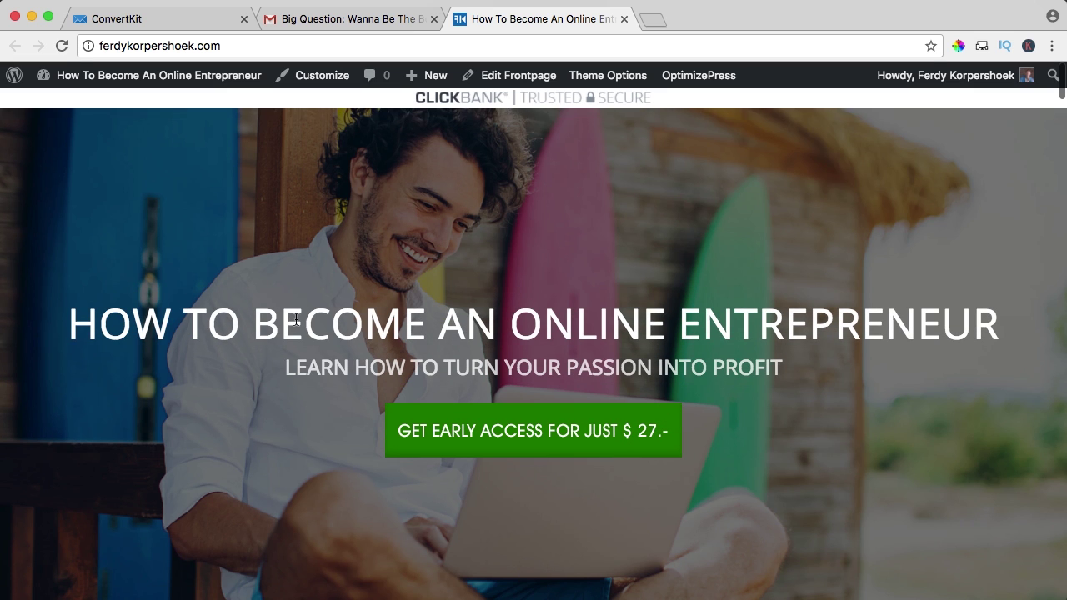
Step: Return to ConvertKit and reload the test subscriber's profile to check which tags are applied after the link visit
left_click(183, 24)
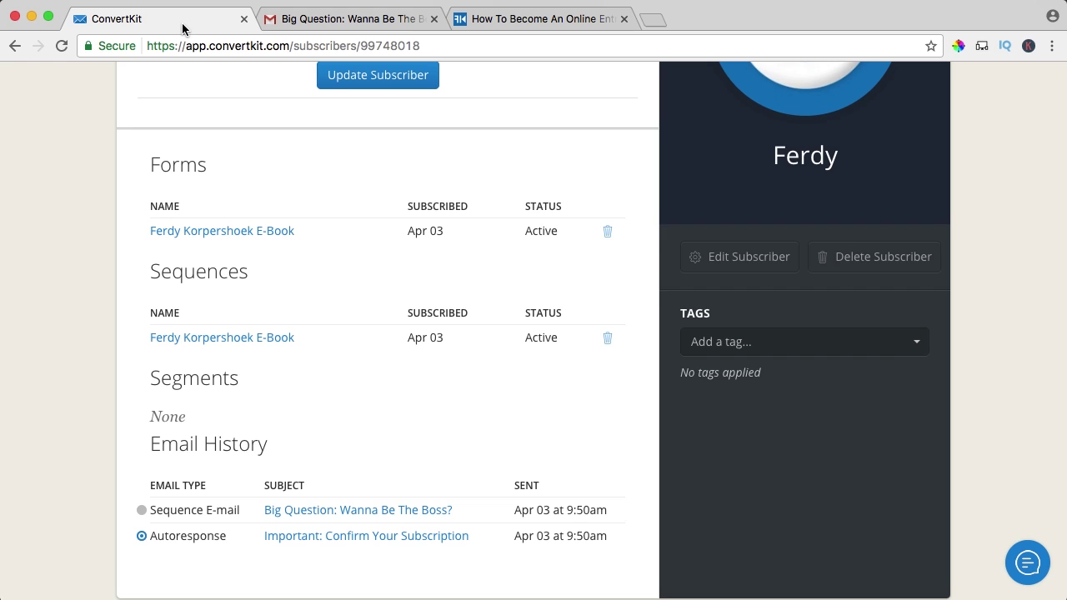
key("super+r")
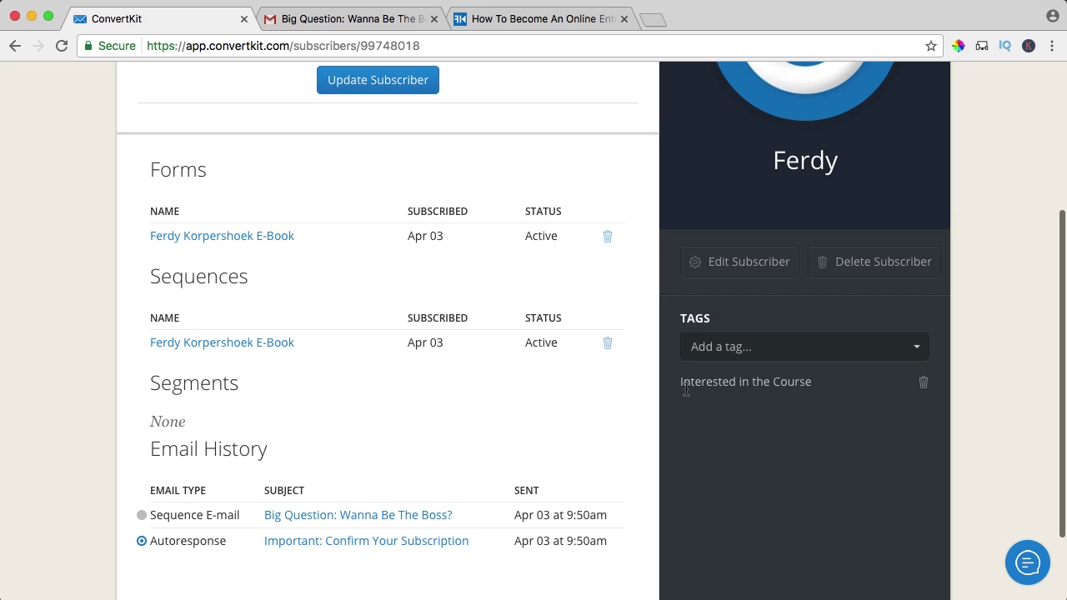
scroll(685, 390, "up", 3)
scroll(684, 391, "down", 5)
scroll(684, 392, "up", 3)
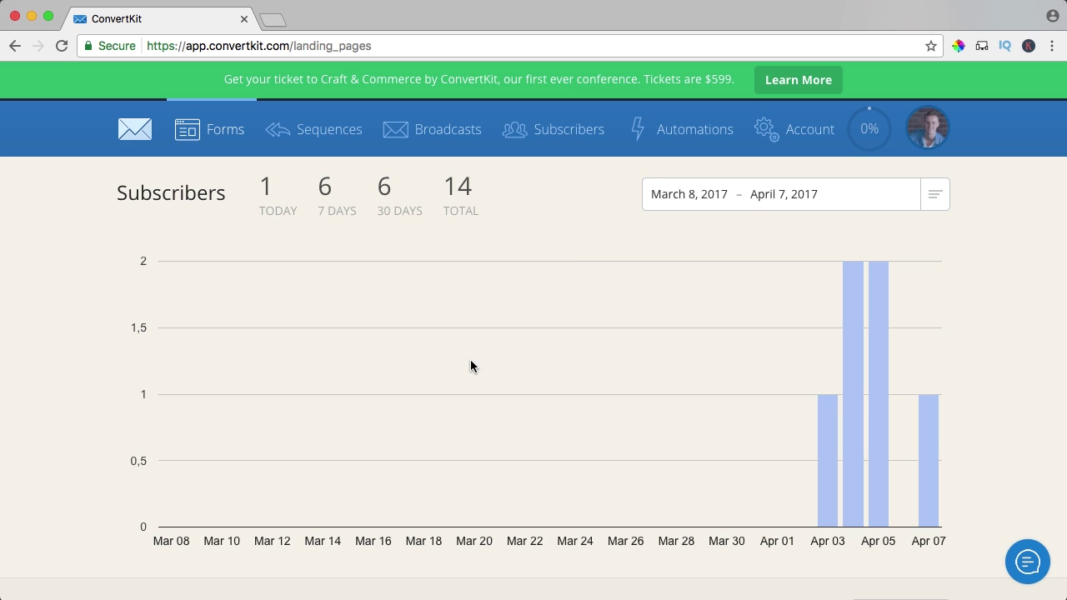
Step: Open the link-click automation rule for the course website and review its trigger, tag action and history
left_click(668, 148)
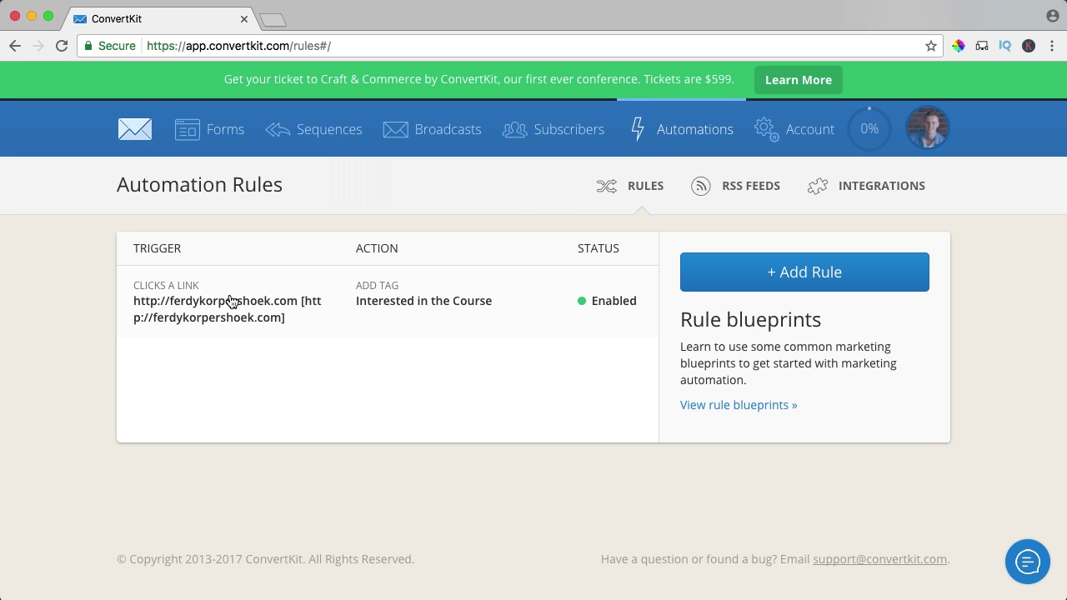
left_click(261, 306)
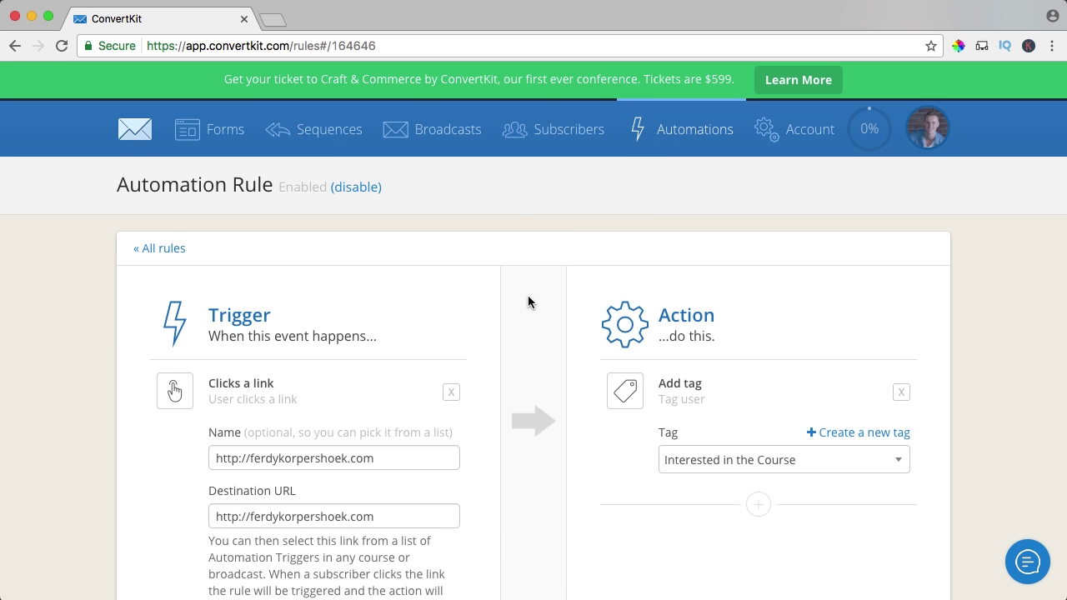
scroll(528, 302, "down", 3)
scroll(529, 302, "down", 5)
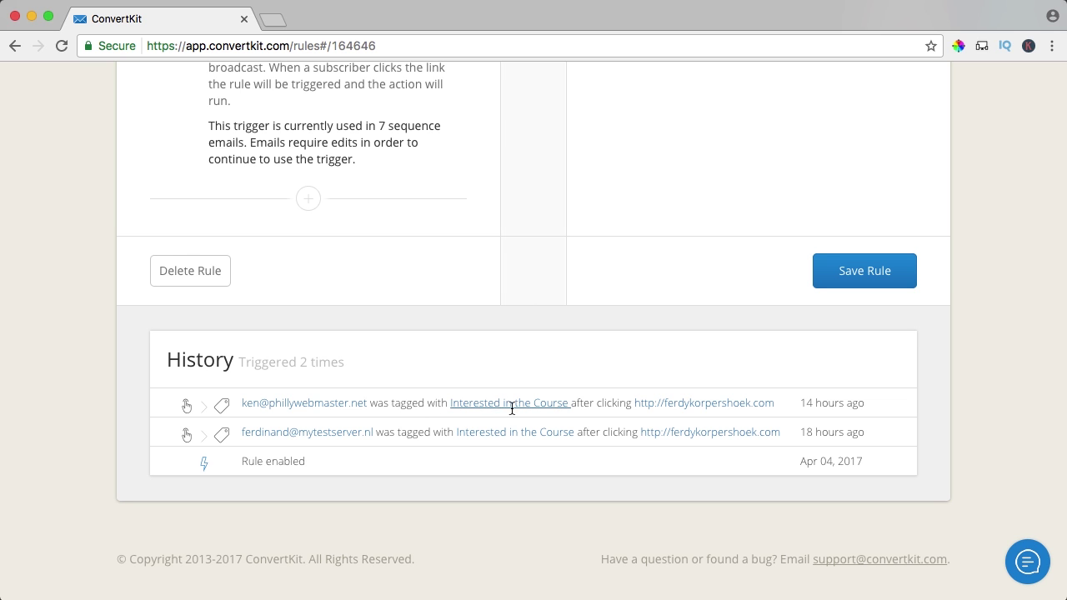
scroll(524, 406, "up", 10)
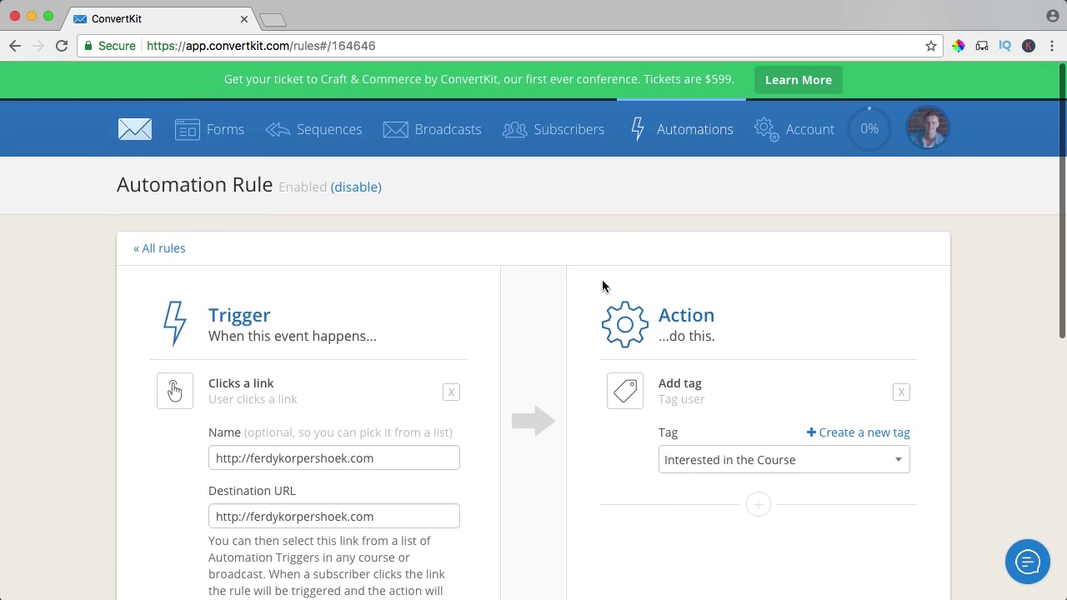
Step: Review the confirmed subscribers list together with its segments and tags
left_click(555, 138)
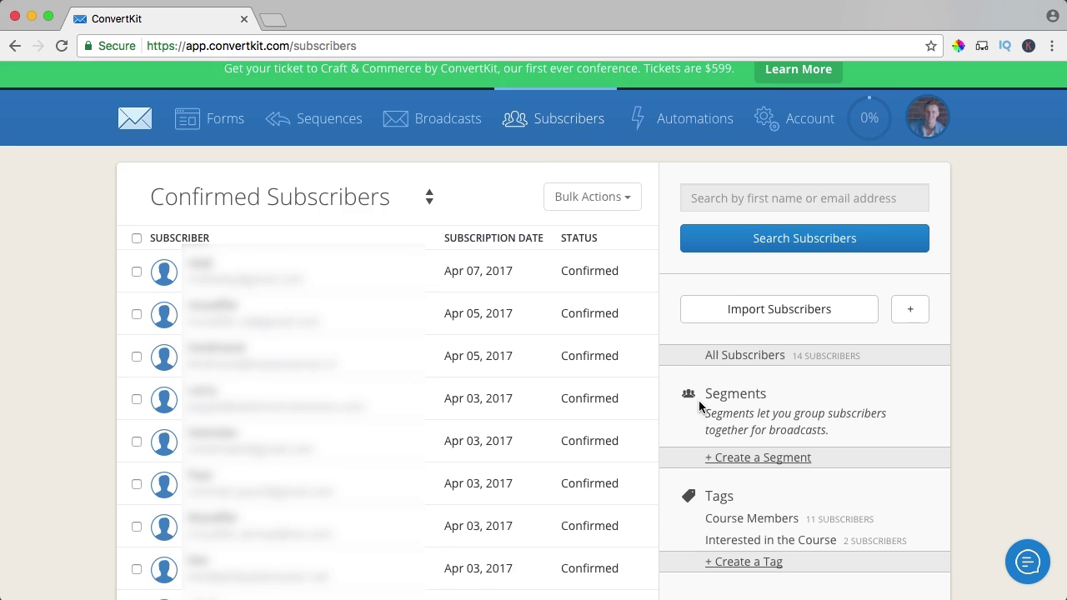
scroll(699, 405, "down", 2)
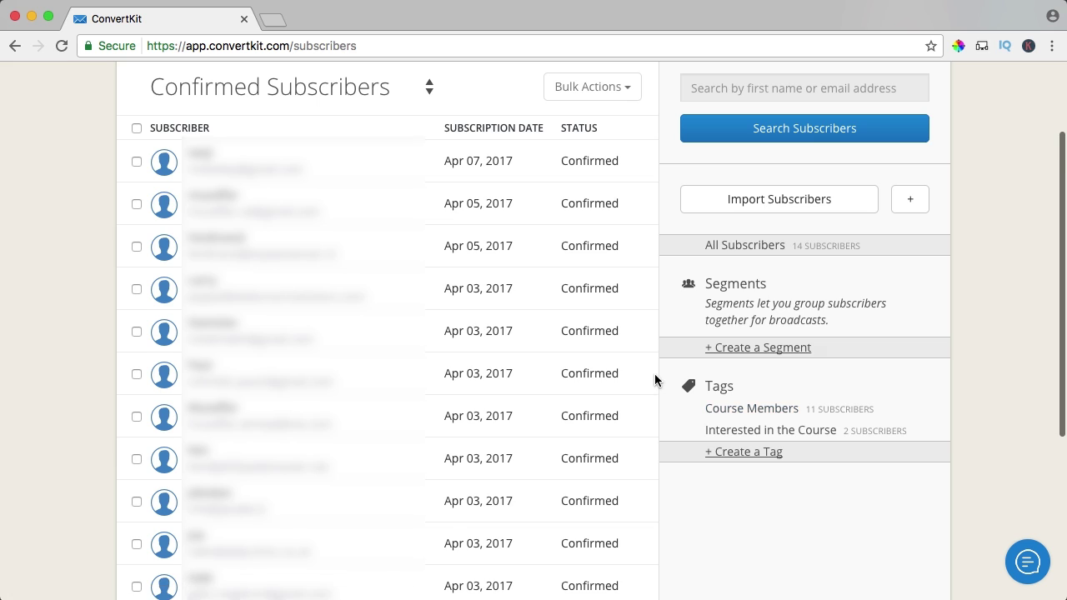
scroll(665, 396, "up", 3)
scroll(665, 396, "down", 3)
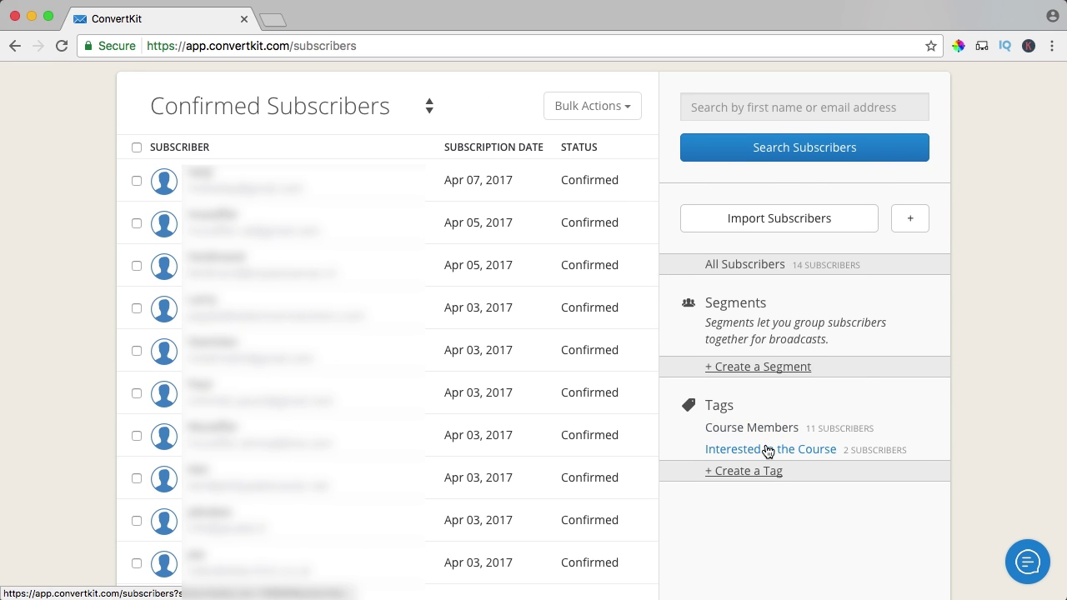
scroll(713, 420, "up", 3)
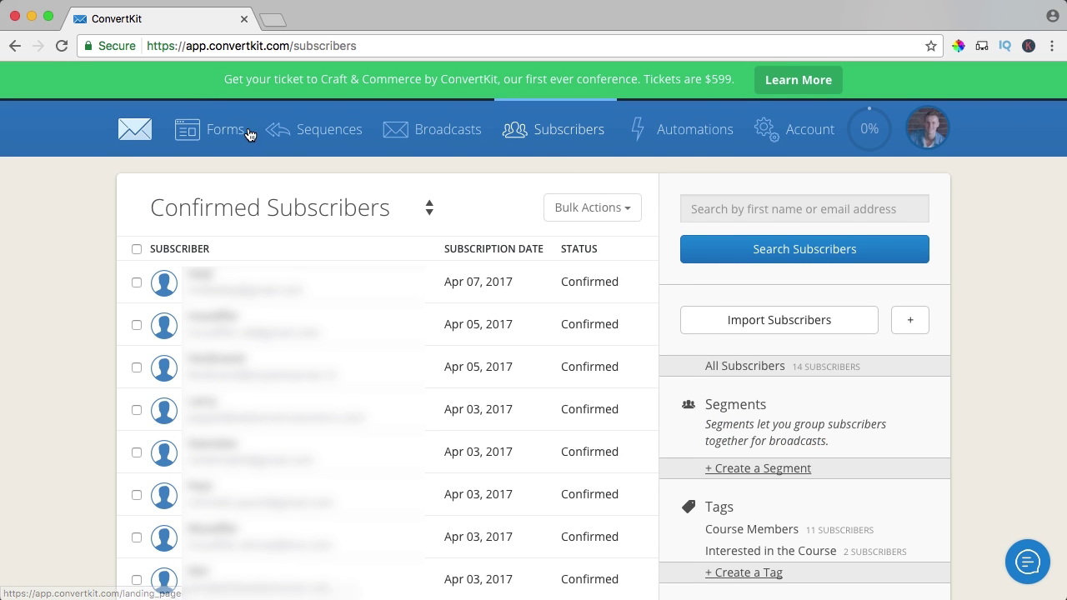
Step: Create a new embeddable form using the single-row style with First Name, Email Address and Subscribe
left_click(214, 134)
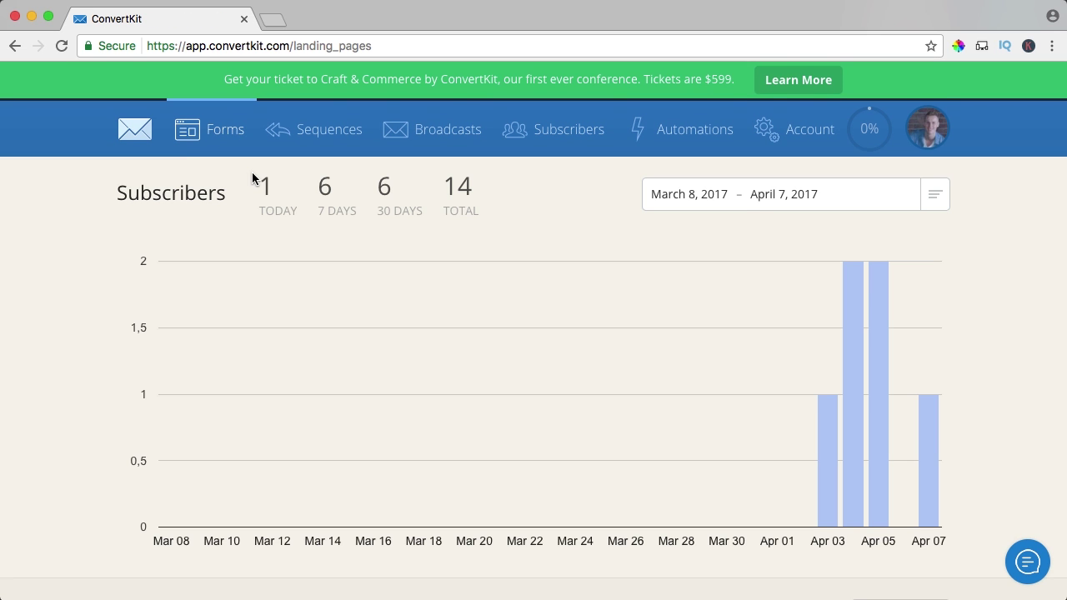
scroll(251, 180, "down", 5)
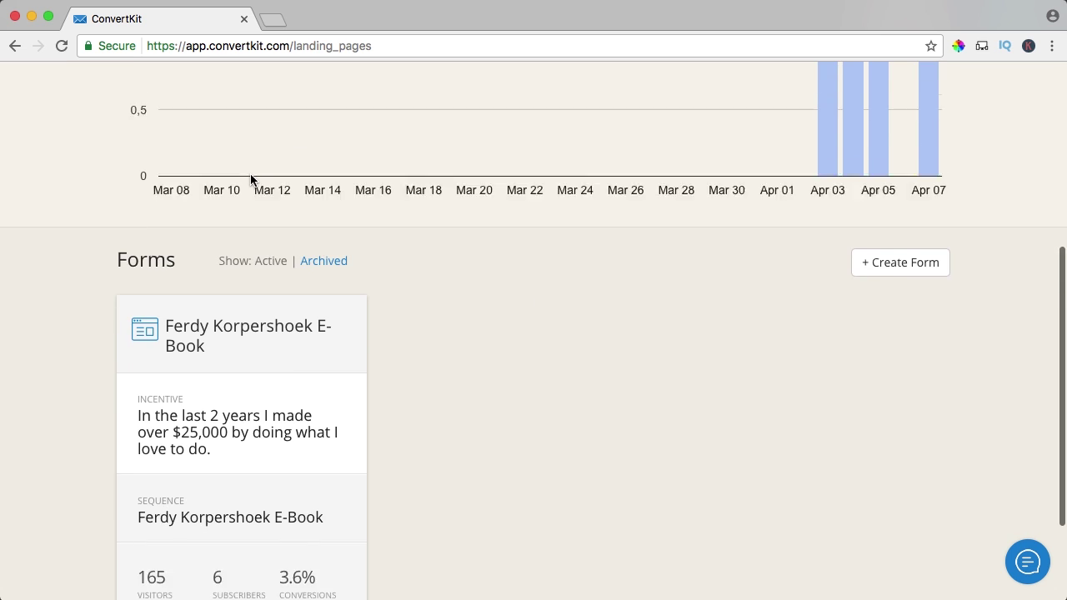
left_click(914, 189)
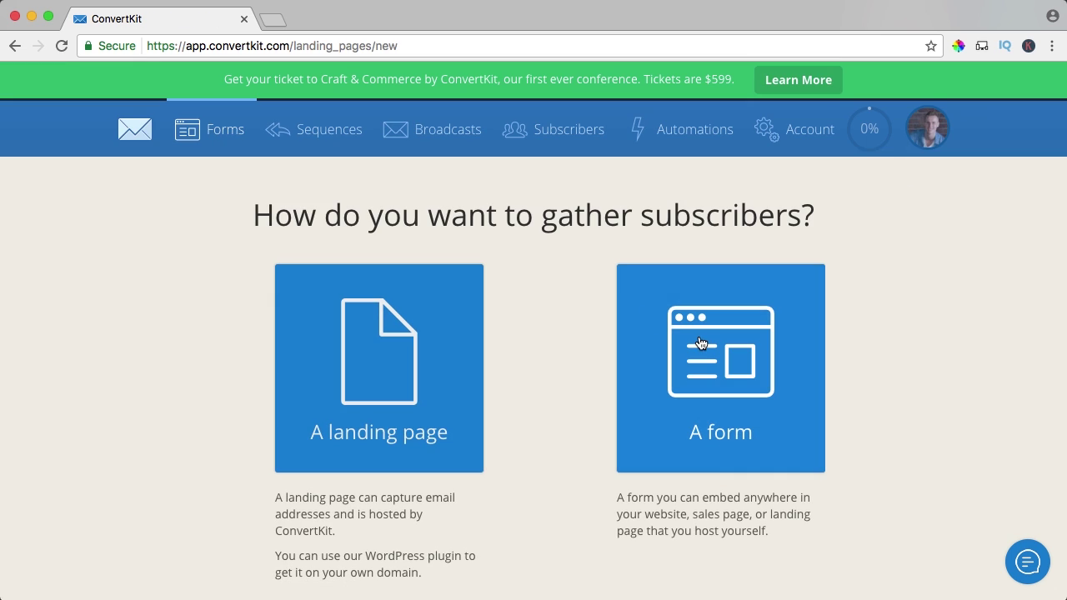
left_click(701, 343)
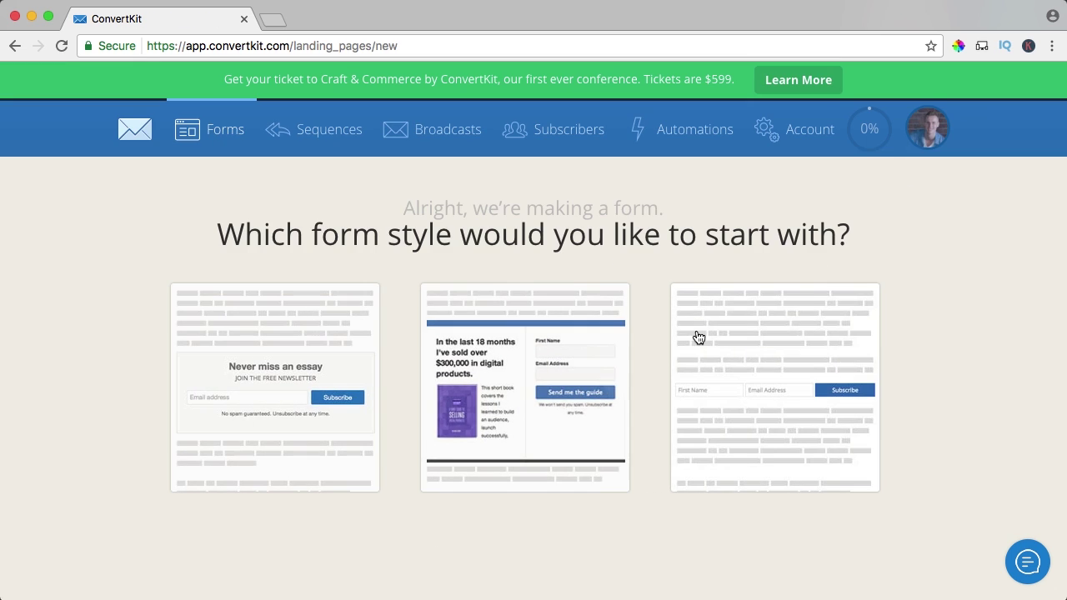
left_click(738, 367)
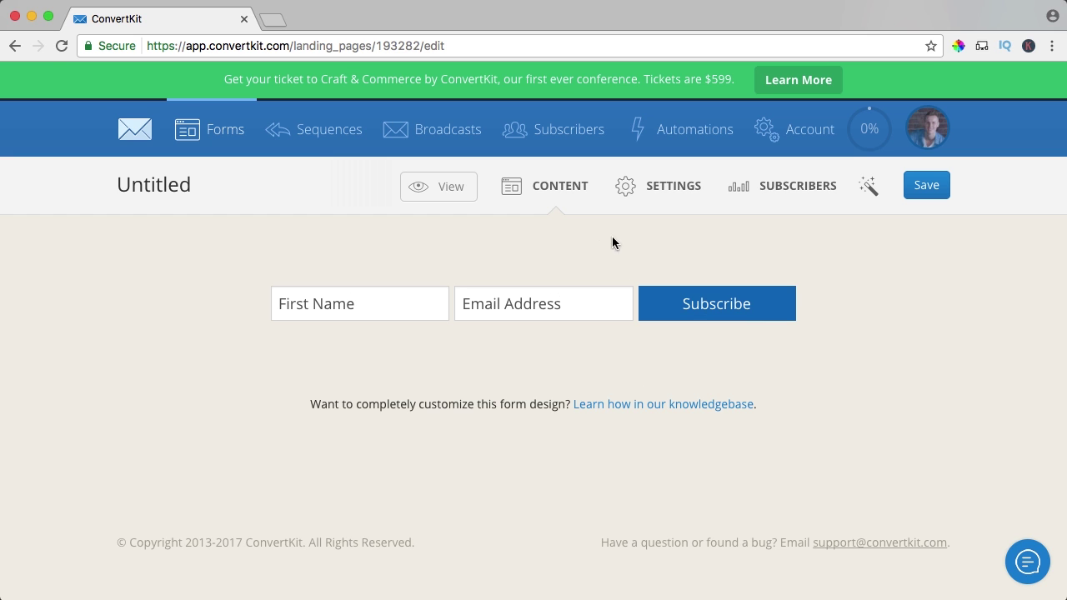
Step: In the new form's main settings, set the form name to People Who Purchase The Course
left_click(658, 196)
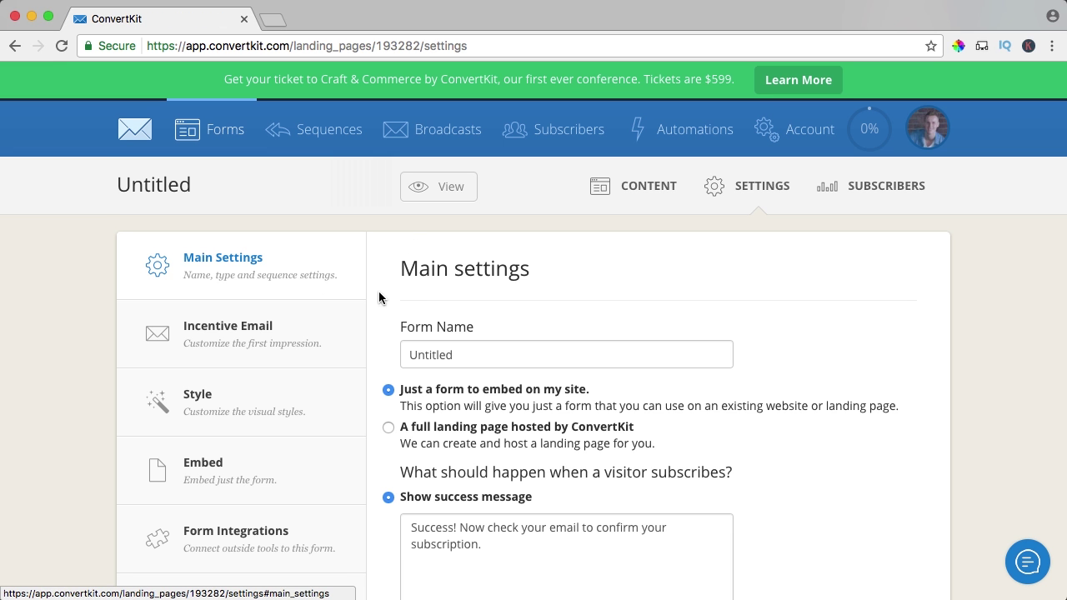
left_click(439, 365)
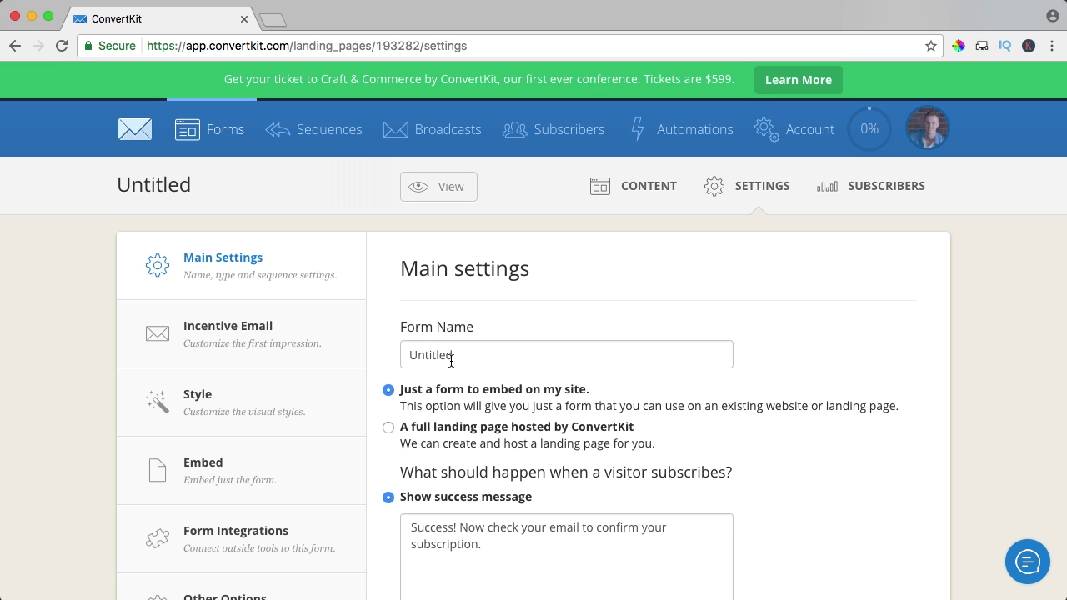
double_click(438, 365)
type("Poe")
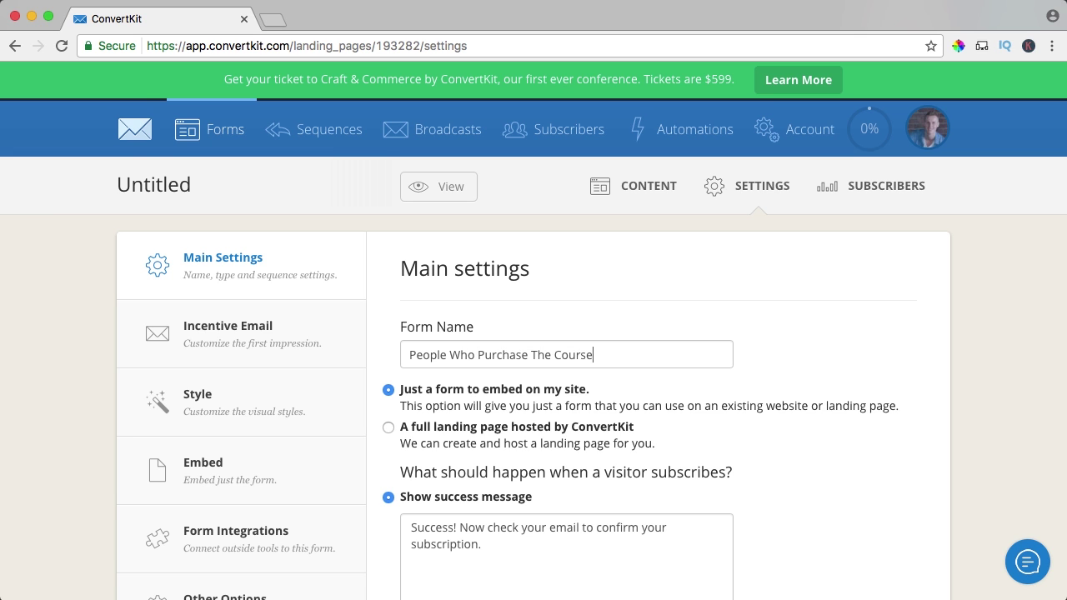
Step: Check which email sequences are available for the form's opt-in without selecting one
scroll(434, 367, "down", 5)
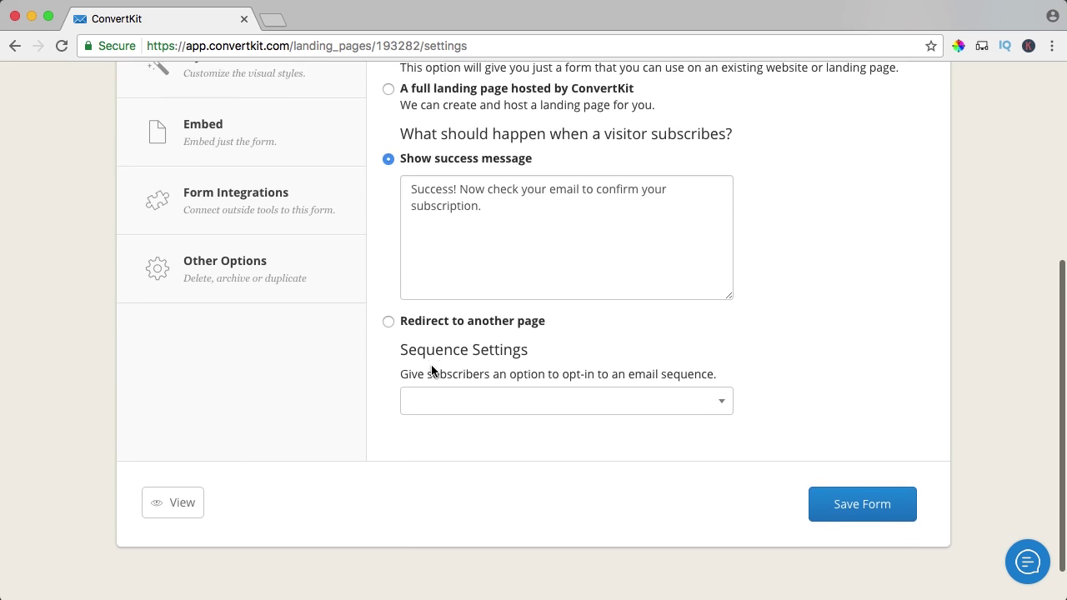
left_click(474, 383)
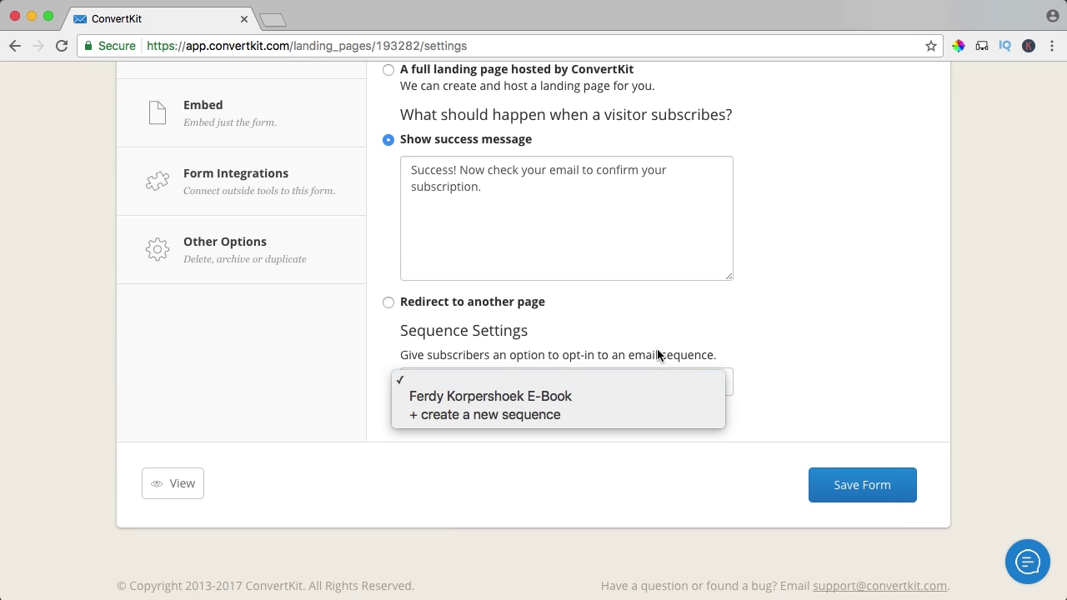
left_click(720, 327)
scroll(376, 334, "up", 5)
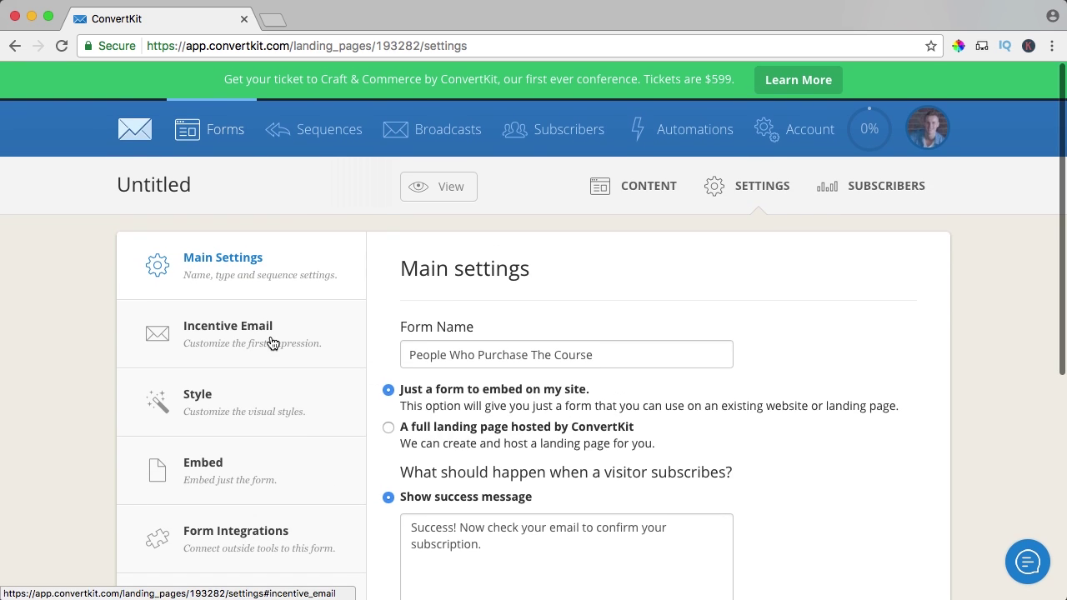
Step: Review the form's incentive email, thank you page and special options, and save the form
left_click(257, 342)
scroll(393, 344, "down", 3)
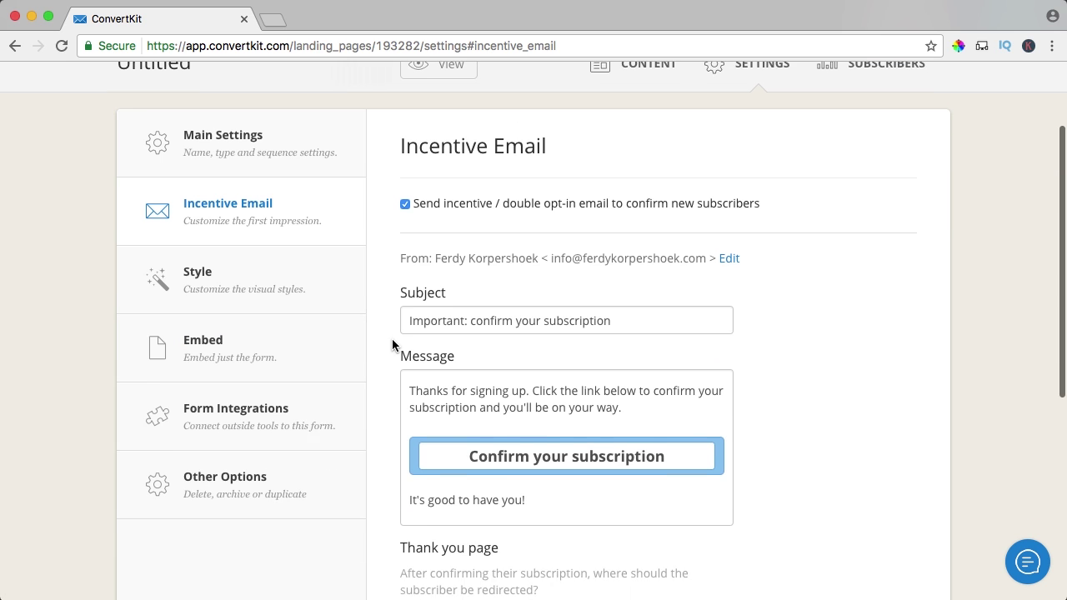
scroll(391, 334, "down", 1)
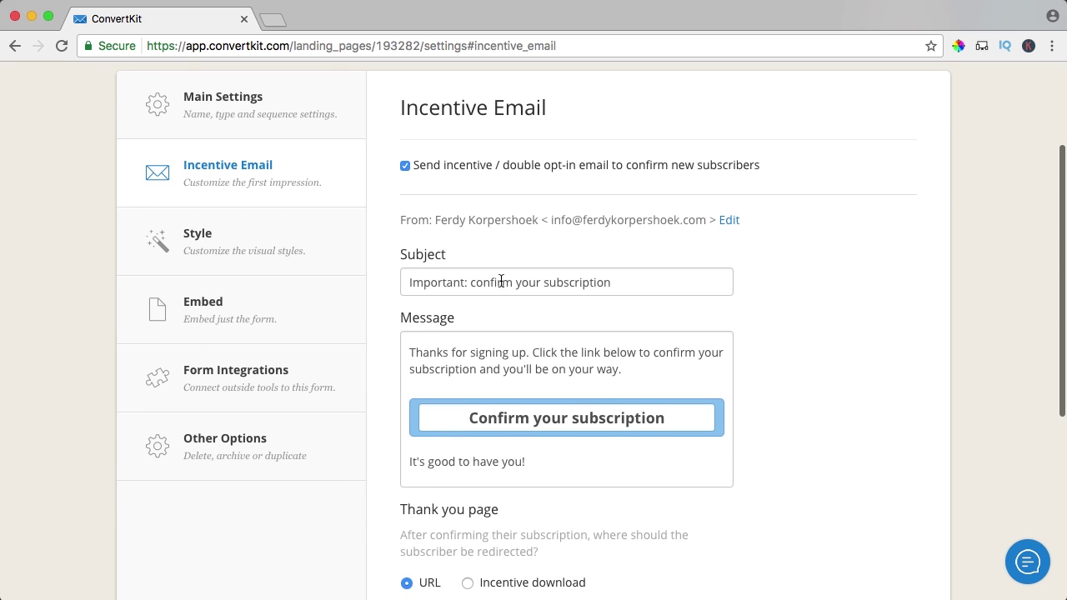
scroll(469, 286, "down", 5)
scroll(405, 281, "up", 8)
scroll(374, 291, "down", 6)
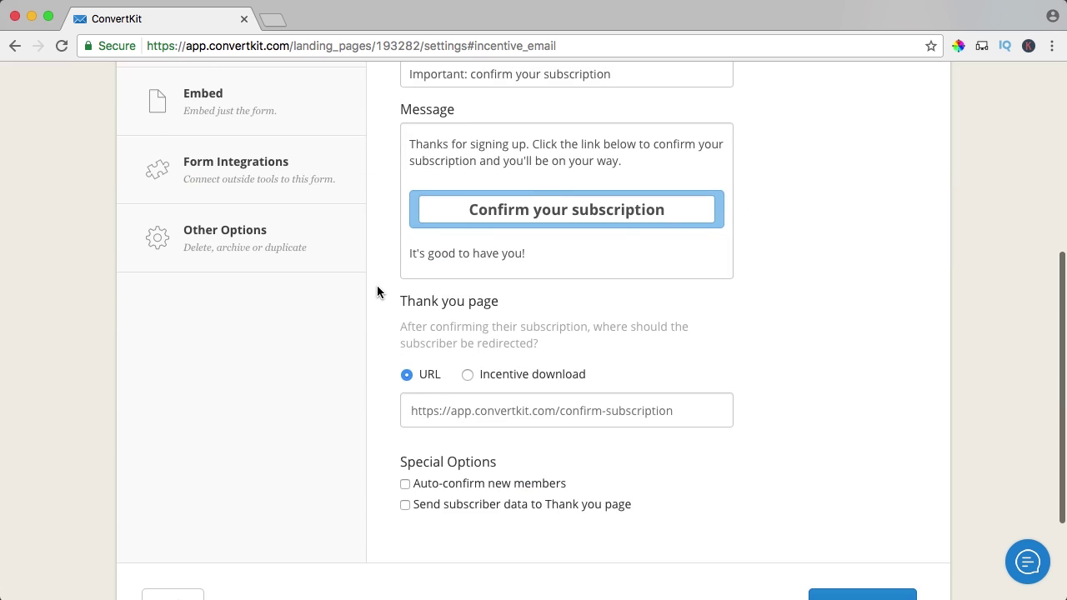
scroll(957, 546, "down", 4)
left_click(861, 467)
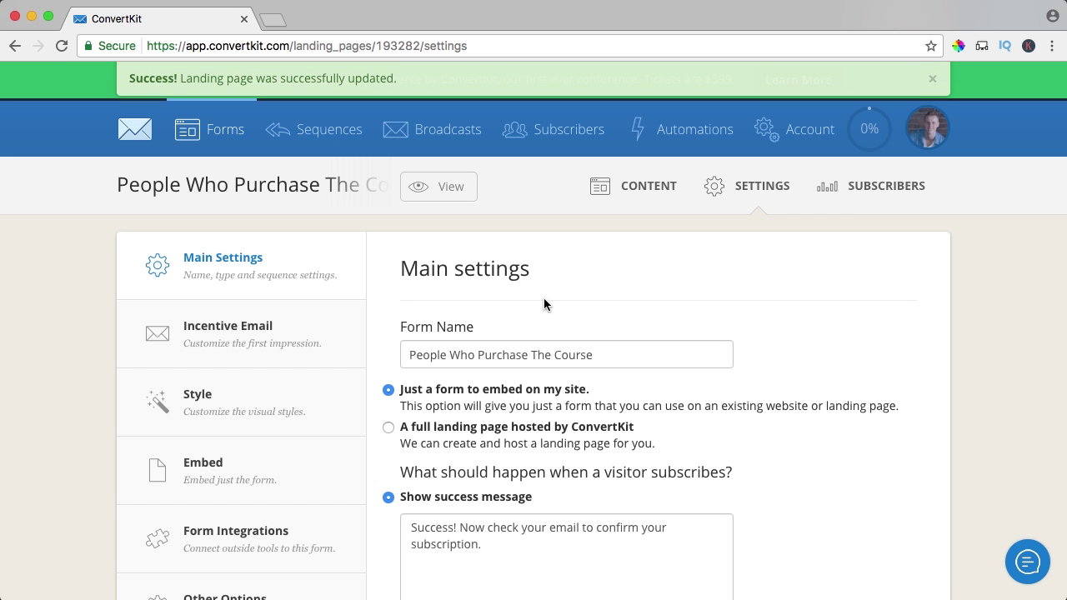
Step: Open ferdykorpershoek.com in a new browser tab and go to its WordPress dashboard
left_click(273, 19)
type("ferdykorpershoek.com")
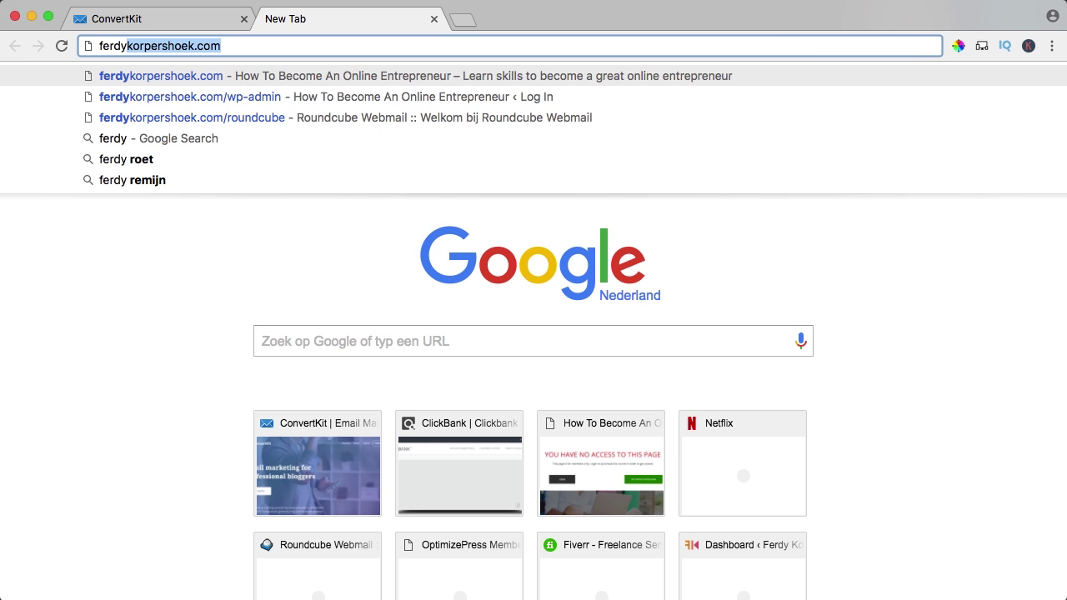
key("Return")
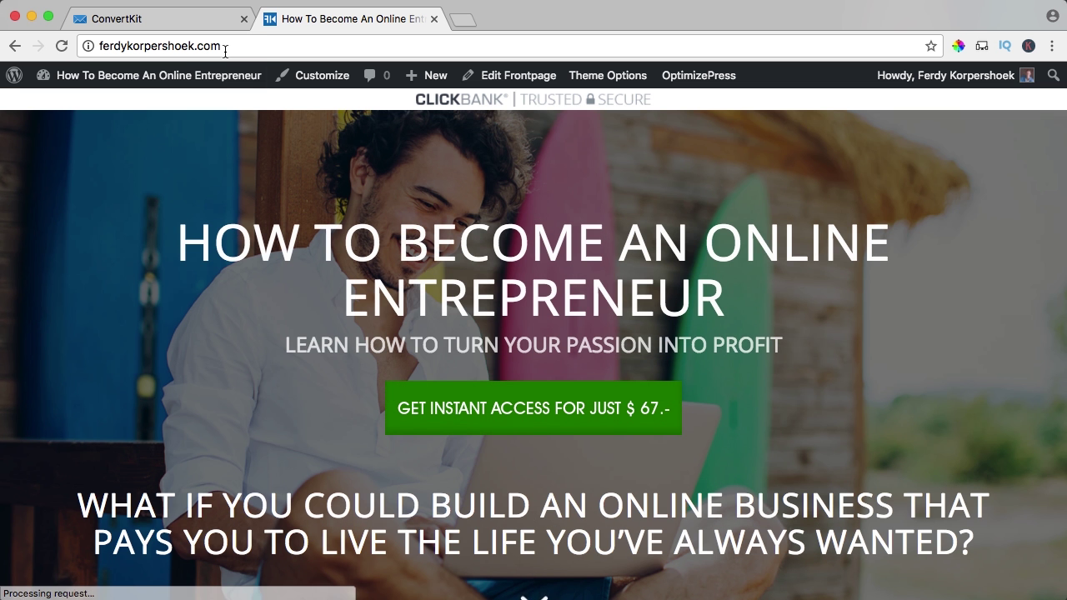
left_click(143, 81)
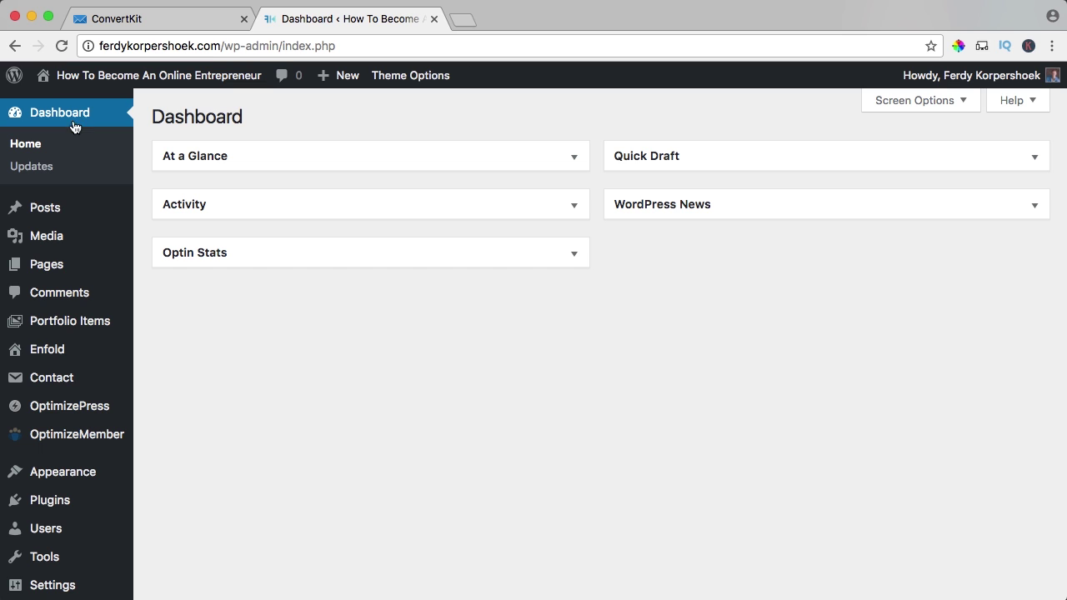
Step: In the OptimizePress dashboard's email marketing services, open the ConvertKit API key setting
mouse_move(72, 407)
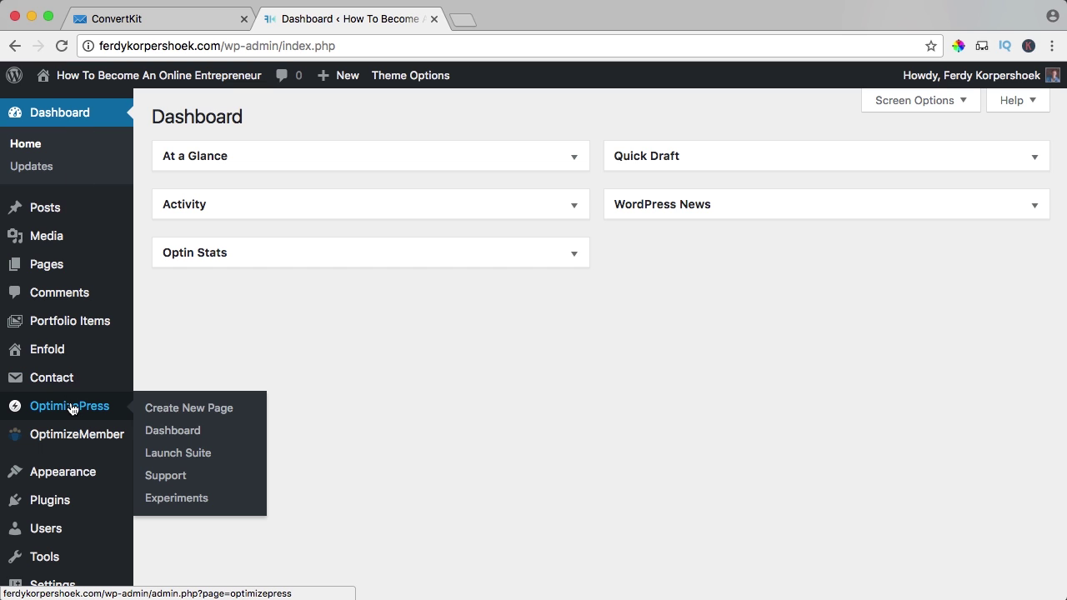
left_click(174, 431)
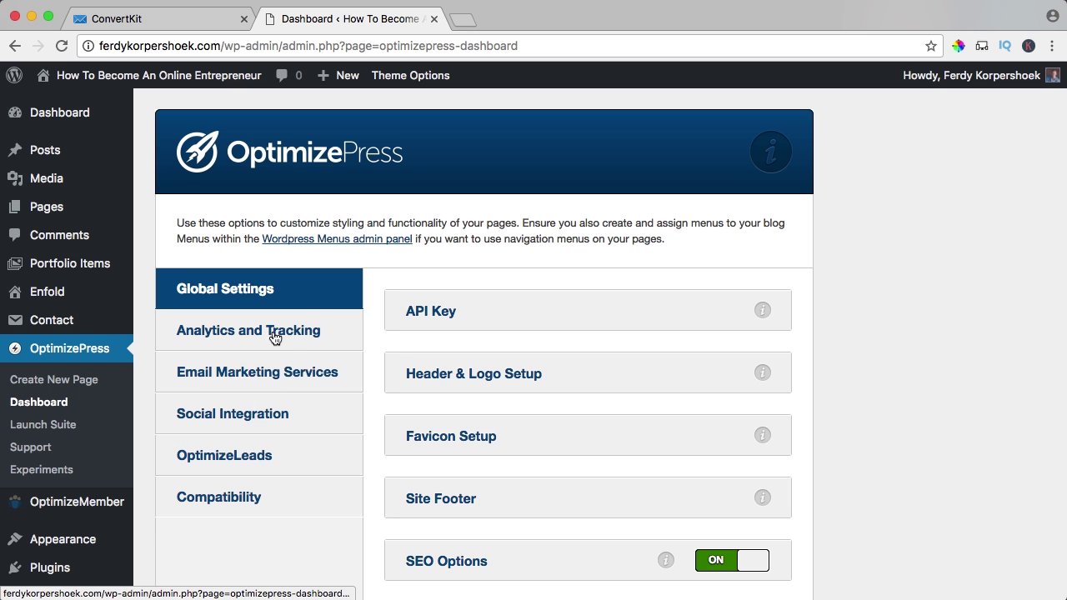
left_click(239, 373)
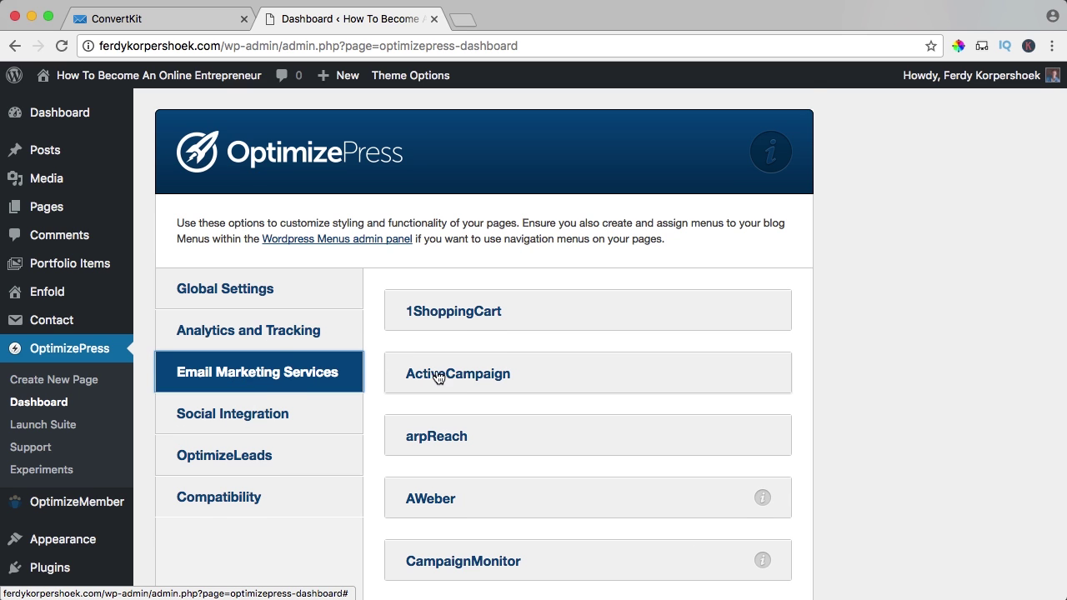
scroll(507, 379, "down", 3)
scroll(509, 379, "down", 3)
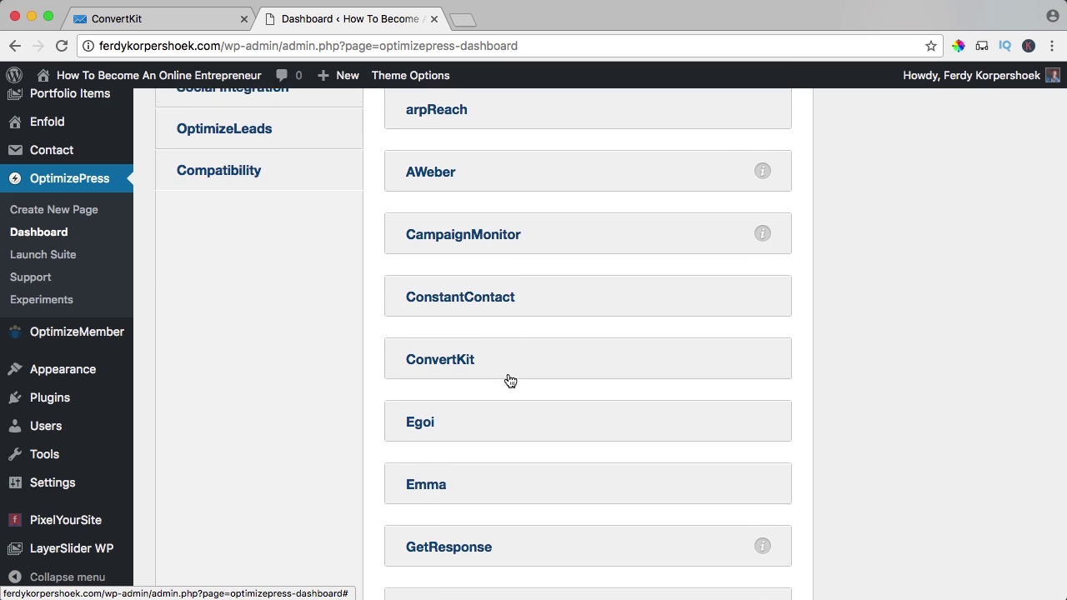
left_click(440, 351)
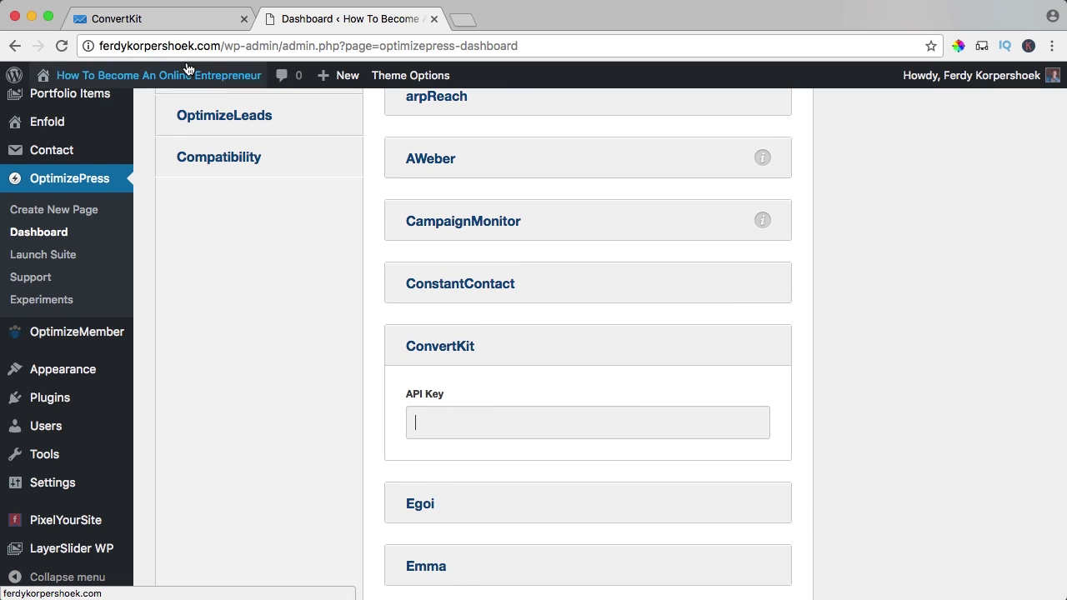
Step: Switch to ConvertKit and copy the API key from the account info
left_click(158, 26)
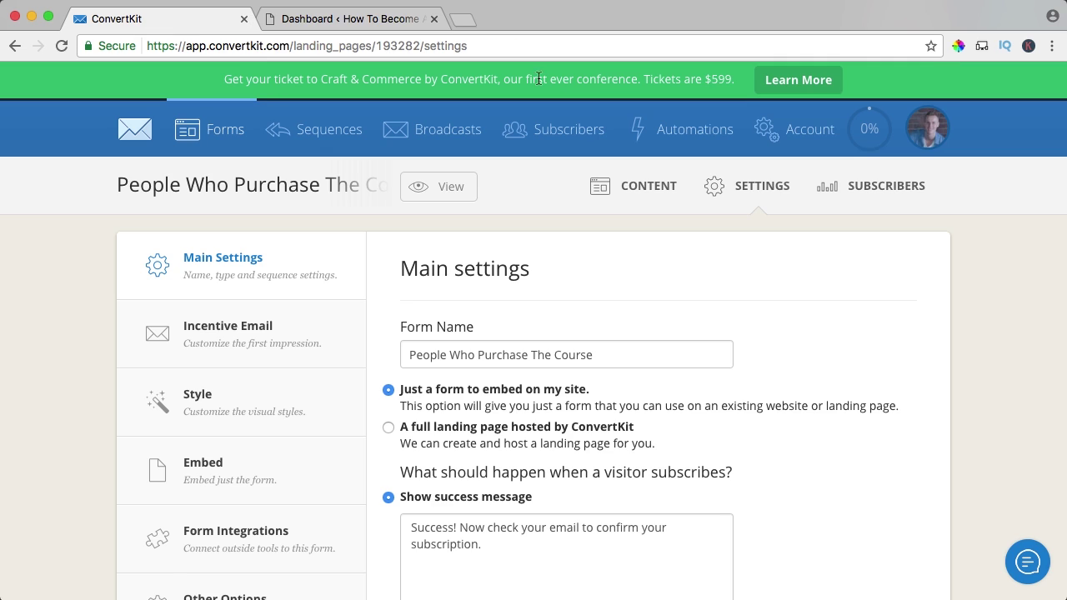
left_click(816, 135)
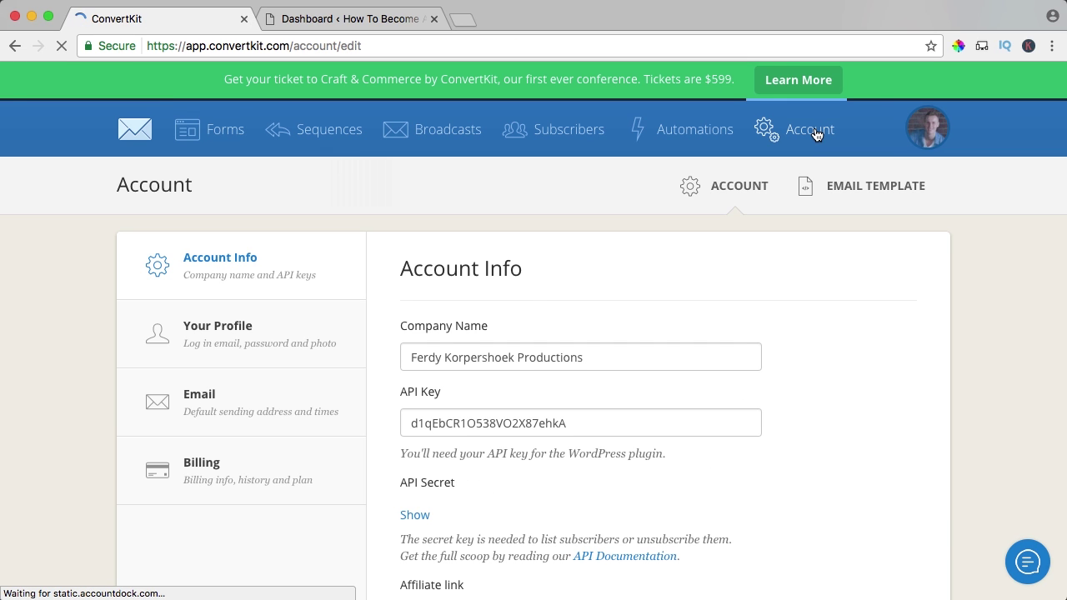
double_click(495, 428)
key("super+c")
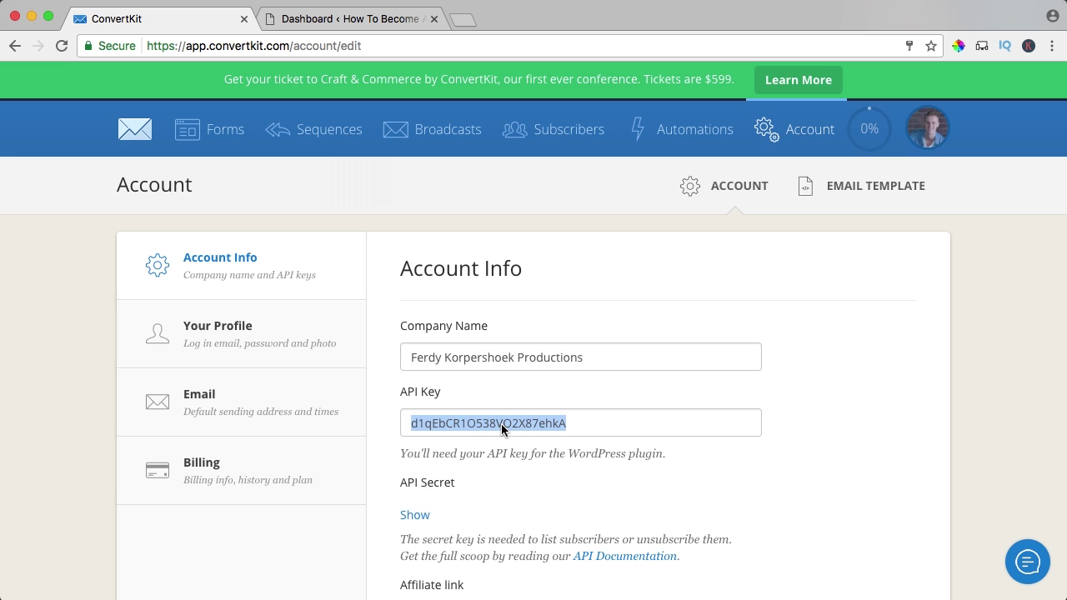
Step: Paste the API key into the ConvertKit setting of the OptimizePress dashboard and save the settings
left_click(300, 20)
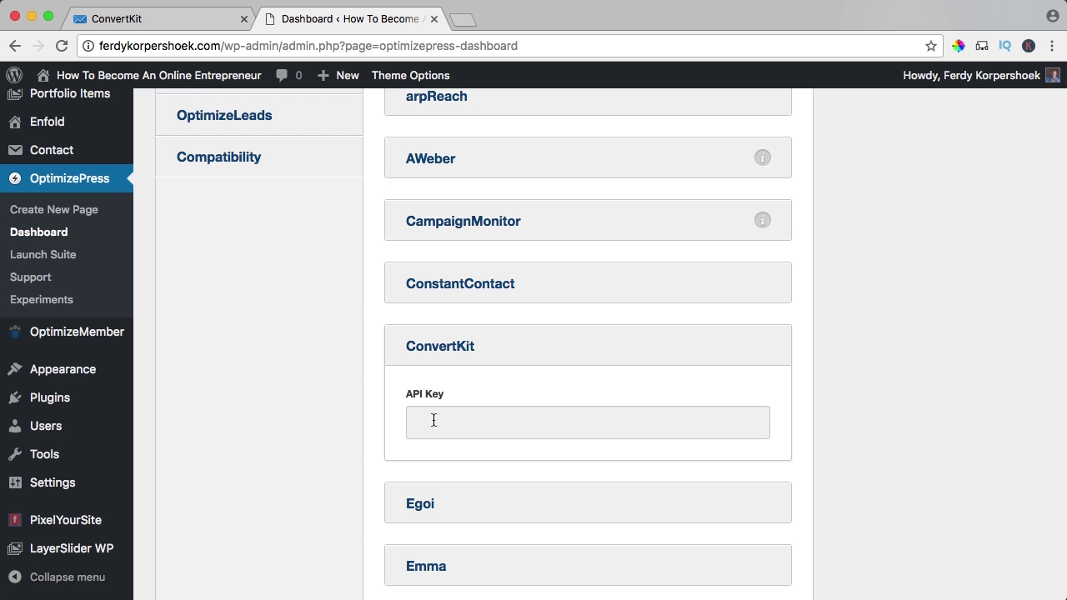
key("super+v")
scroll(840, 396, "down", 10)
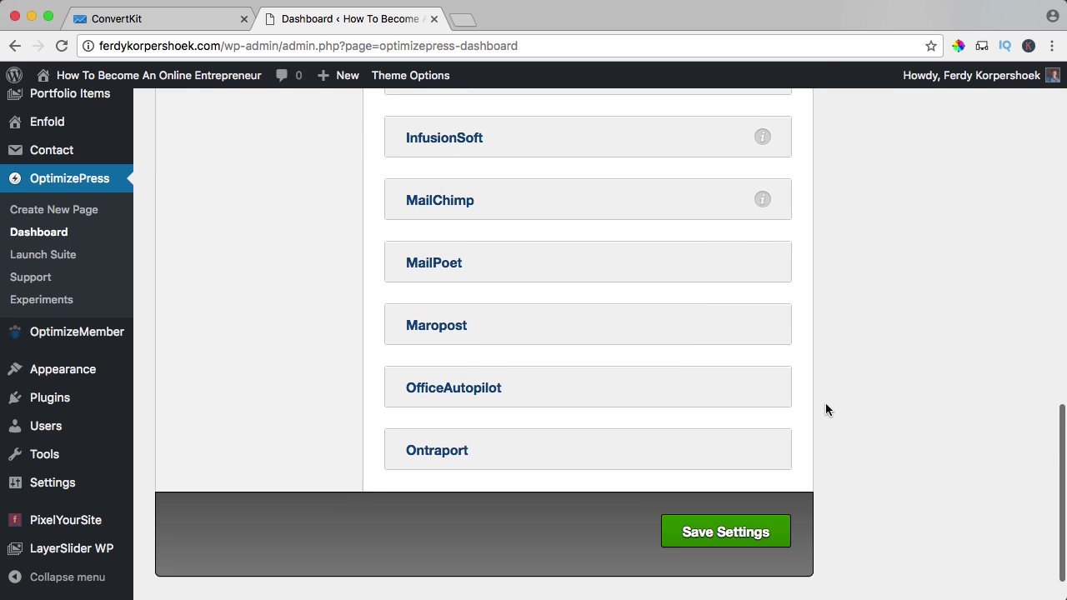
left_click(722, 482)
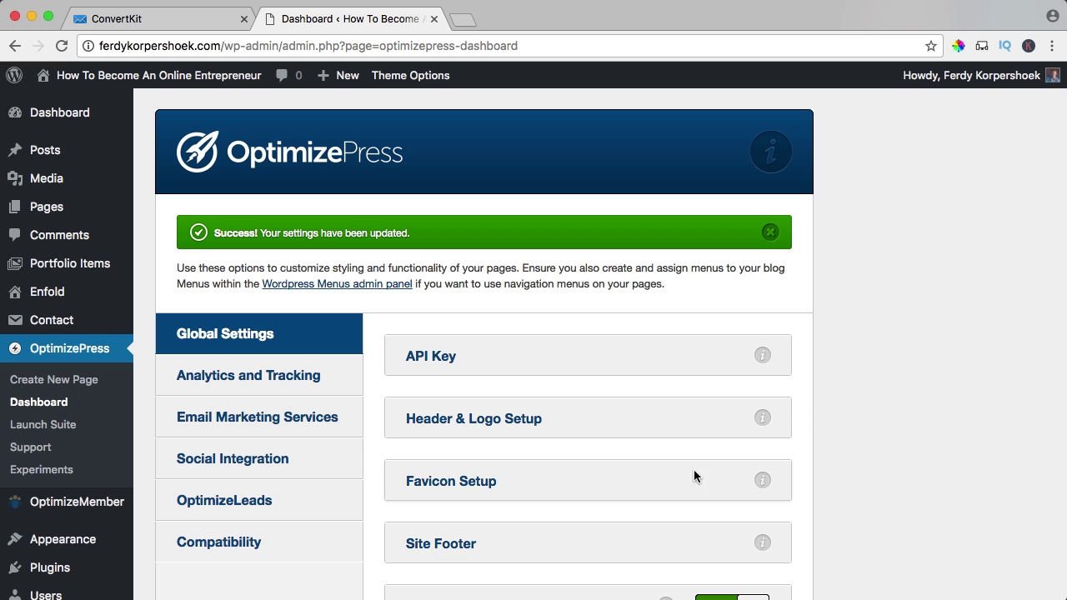
Step: Open OptimizeMember's General Options and expand the mailing list/autoresponder configurations
mouse_move(73, 504)
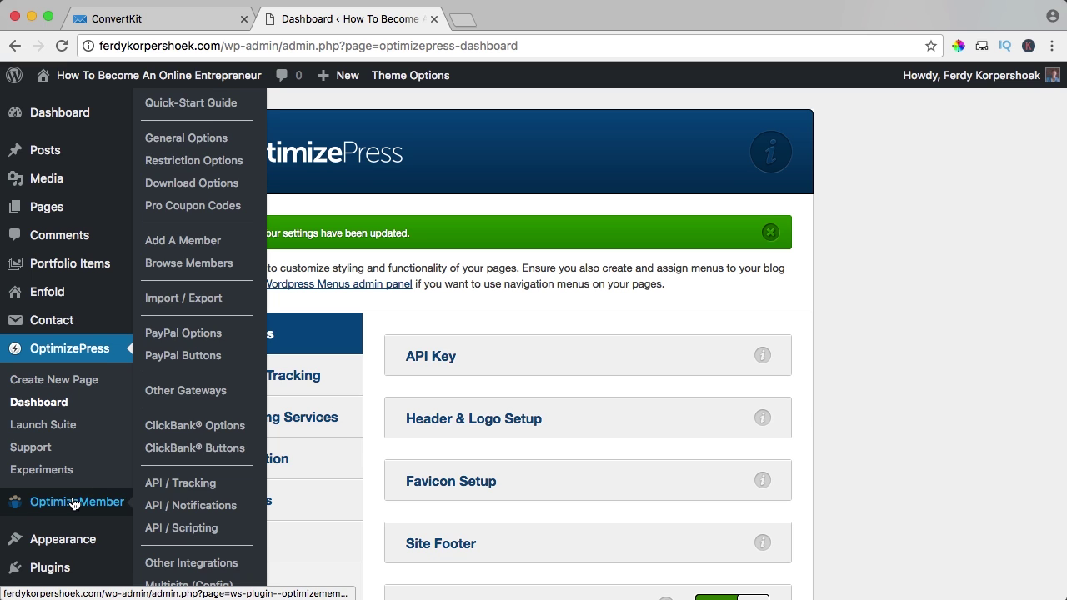
left_click(193, 142)
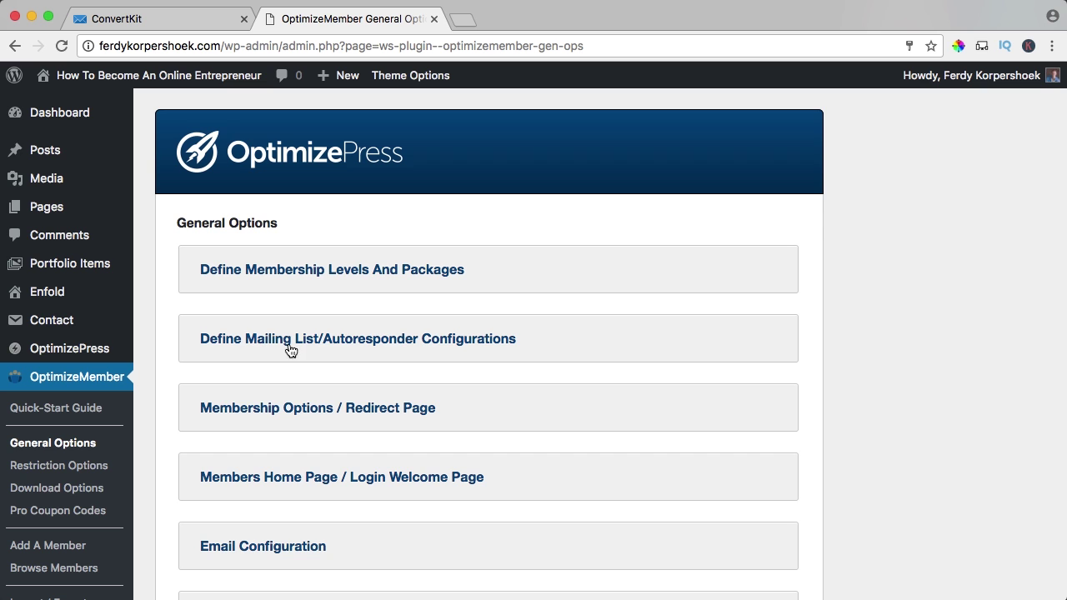
left_click(407, 345)
scroll(346, 348, "down", 3)
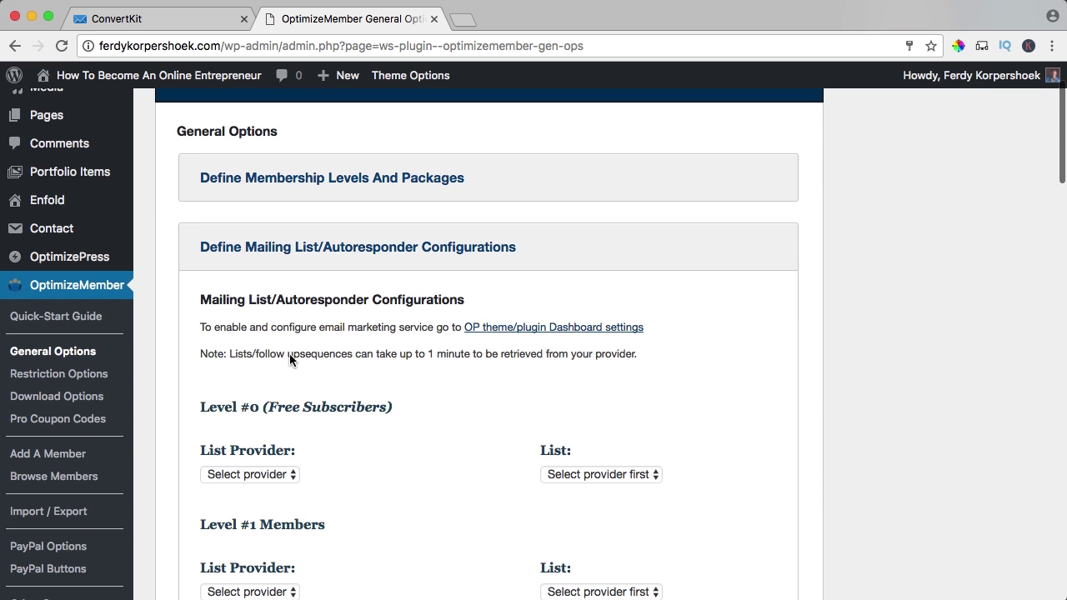
scroll(290, 359, "up", 2)
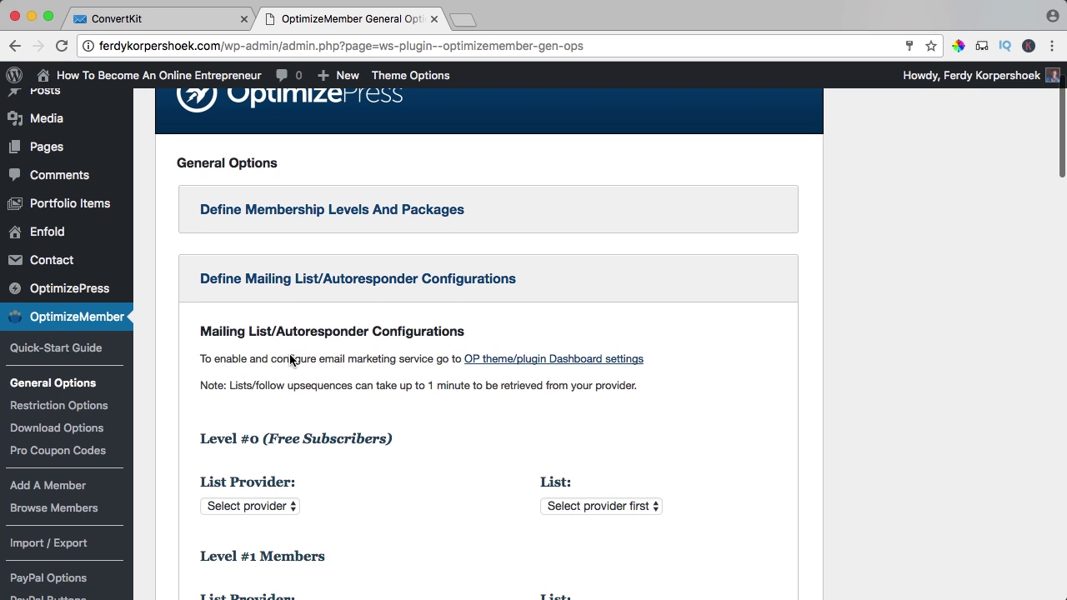
Step: Look through the membership level labels and package options in the Define Membership Levels And Packages section
left_click(278, 213)
scroll(278, 256, "down", 4)
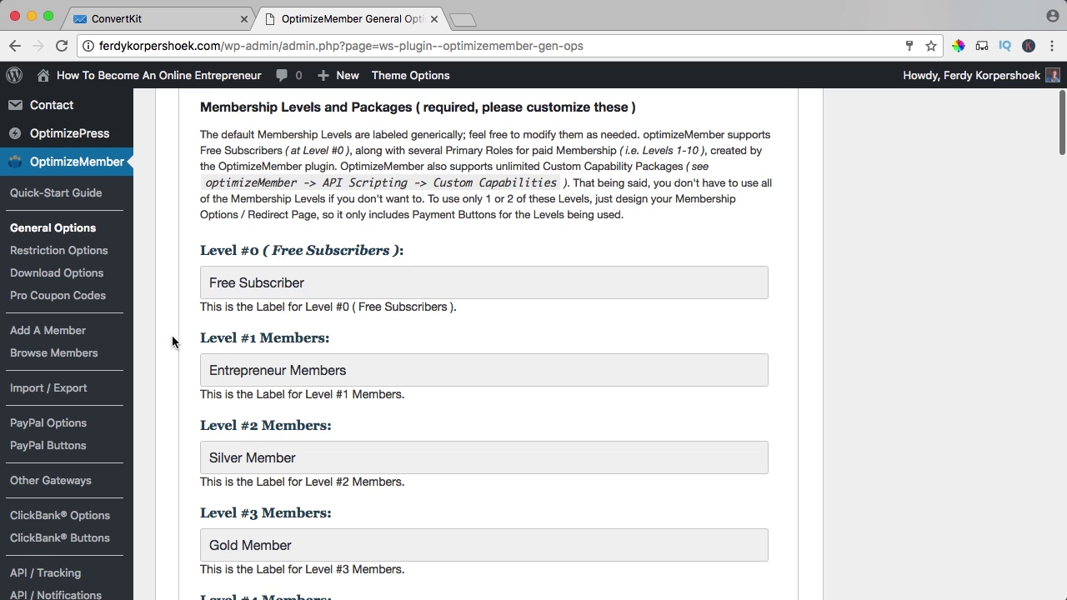
scroll(176, 338, "down", 20)
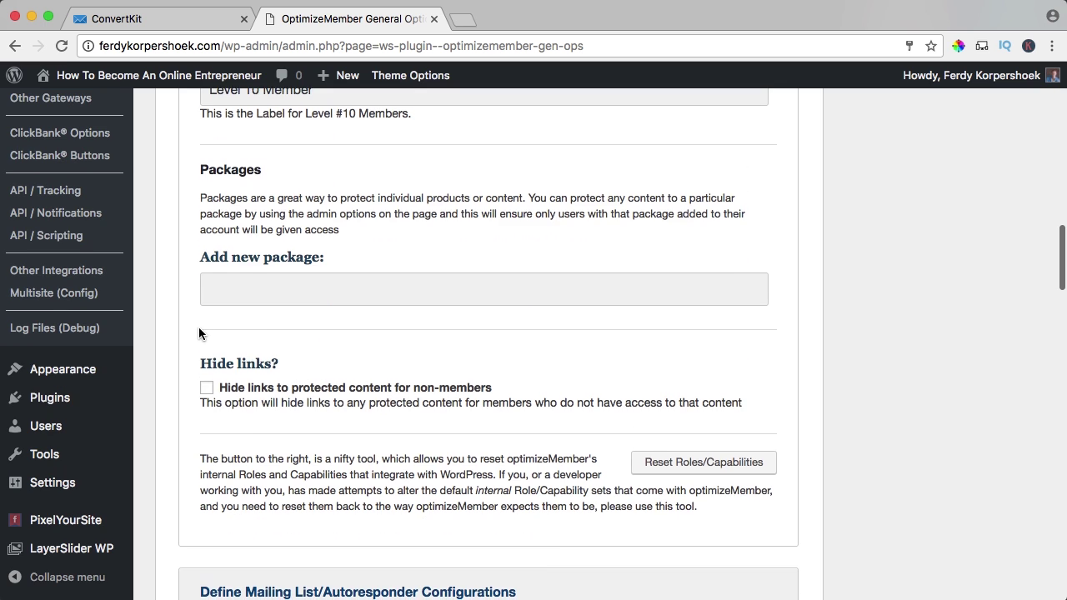
scroll(198, 333, "down", 6)
Step: In the mailing list configurations, set Level #1 Members to provider ConvertKit and list "People Who Purchase The Course"
left_click(267, 341)
scroll(245, 367, "down", 9)
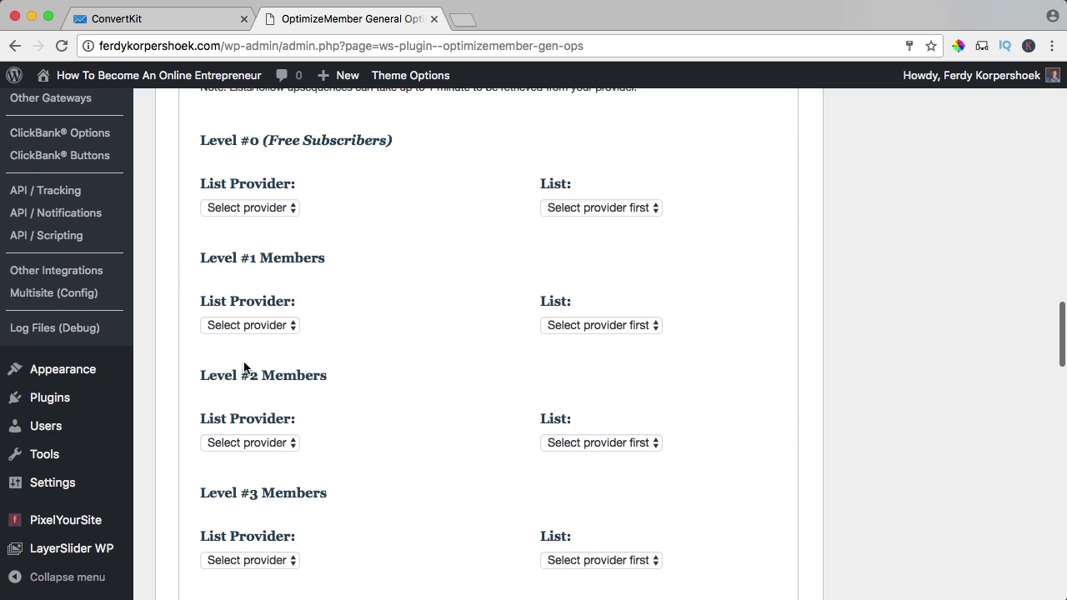
scroll(243, 367, "down", 2)
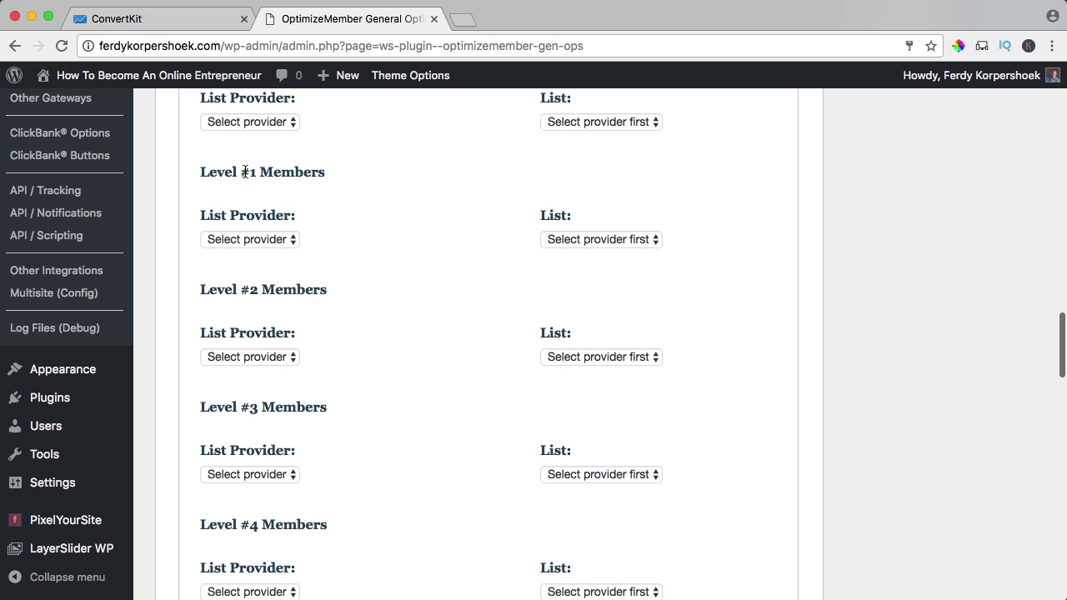
left_click_drag(246, 172, 281, 172)
left_click(250, 239)
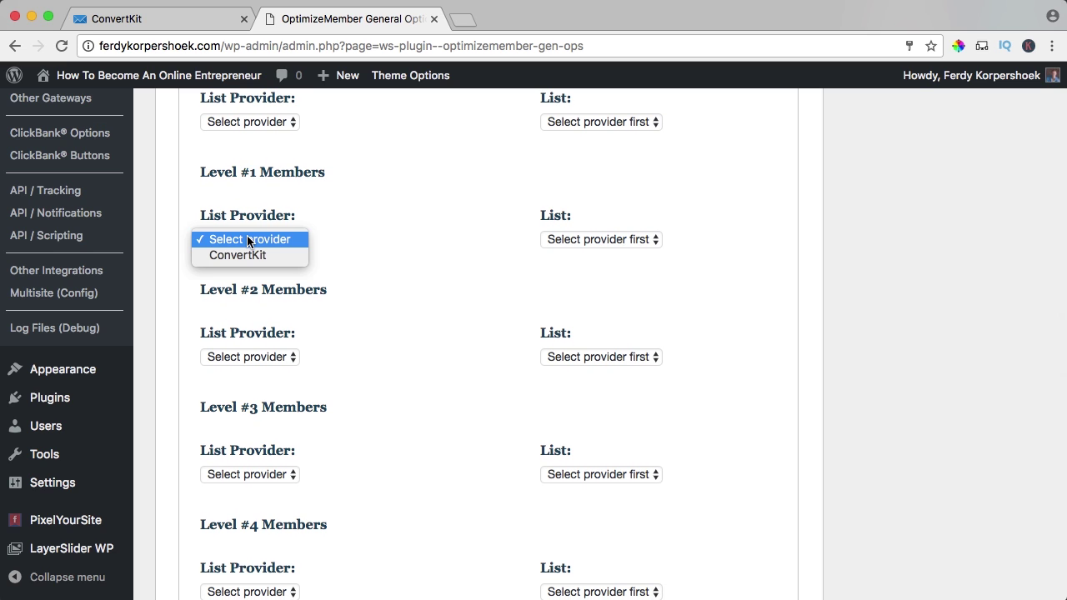
left_click(241, 255)
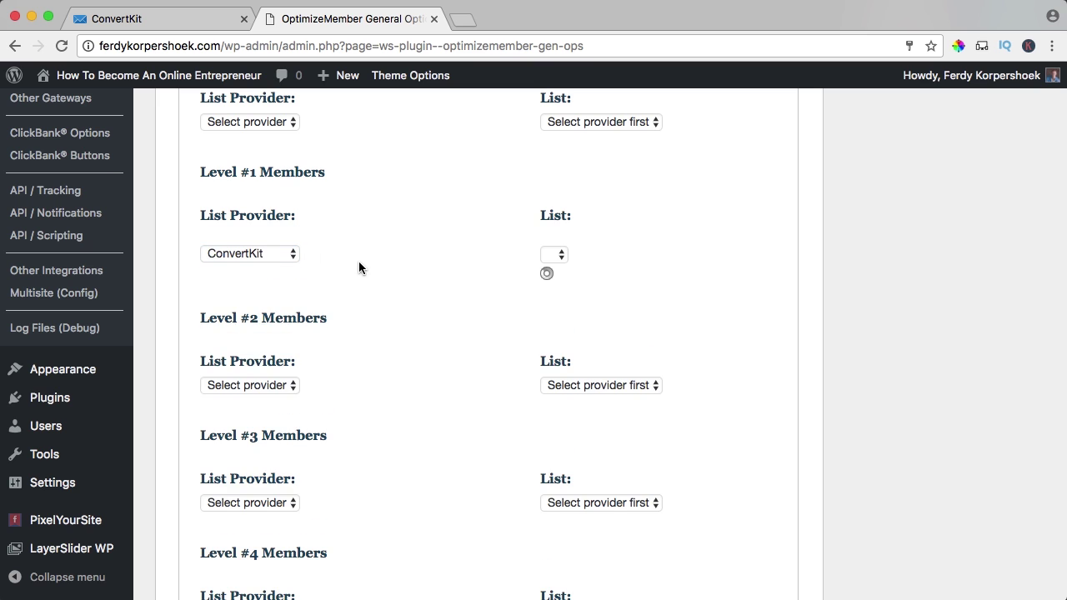
left_click(501, 254)
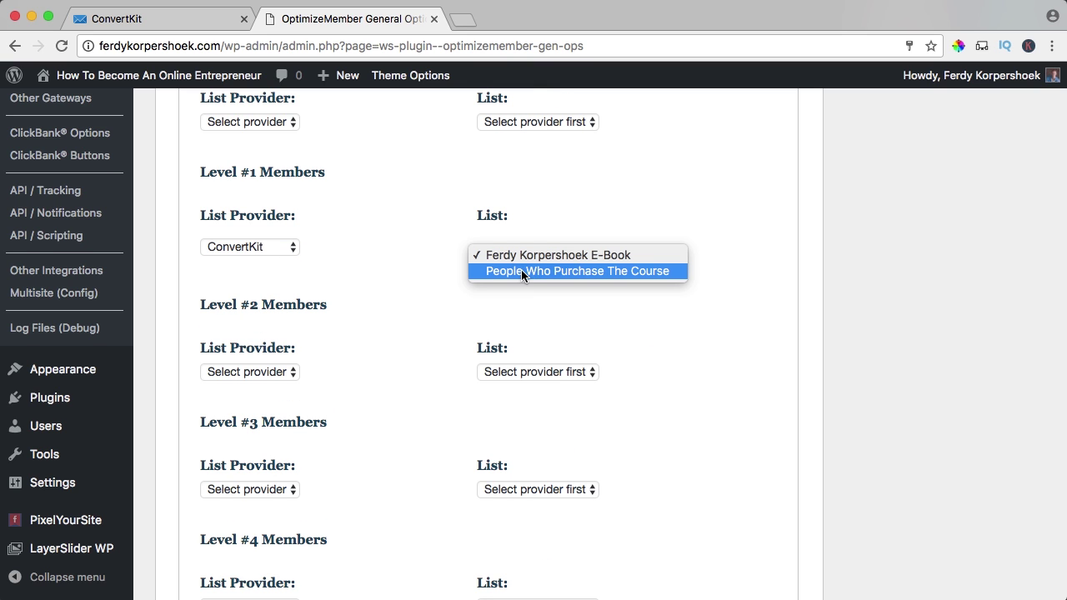
left_click(611, 271)
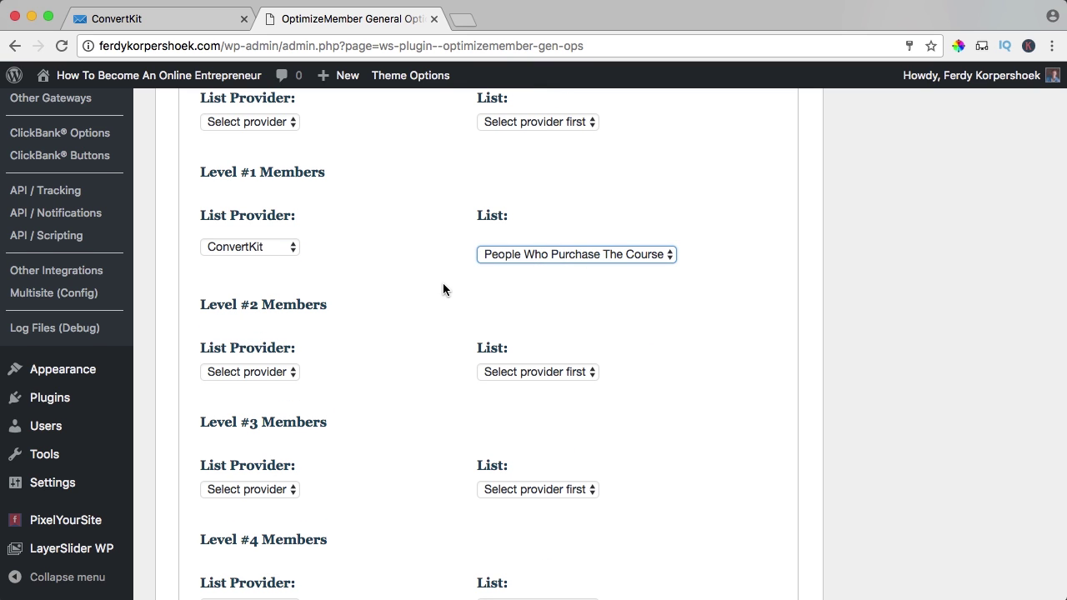
Step: Save the OptimizeMember general options with the Level #1 mailing list assignment
scroll(404, 264, "down", 1)
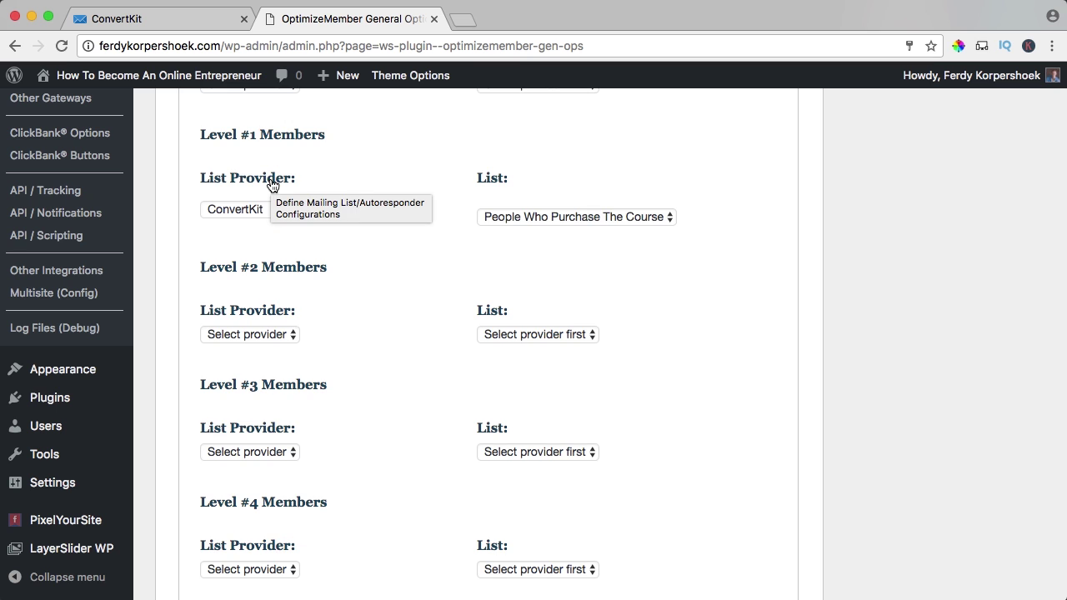
left_click(183, 25)
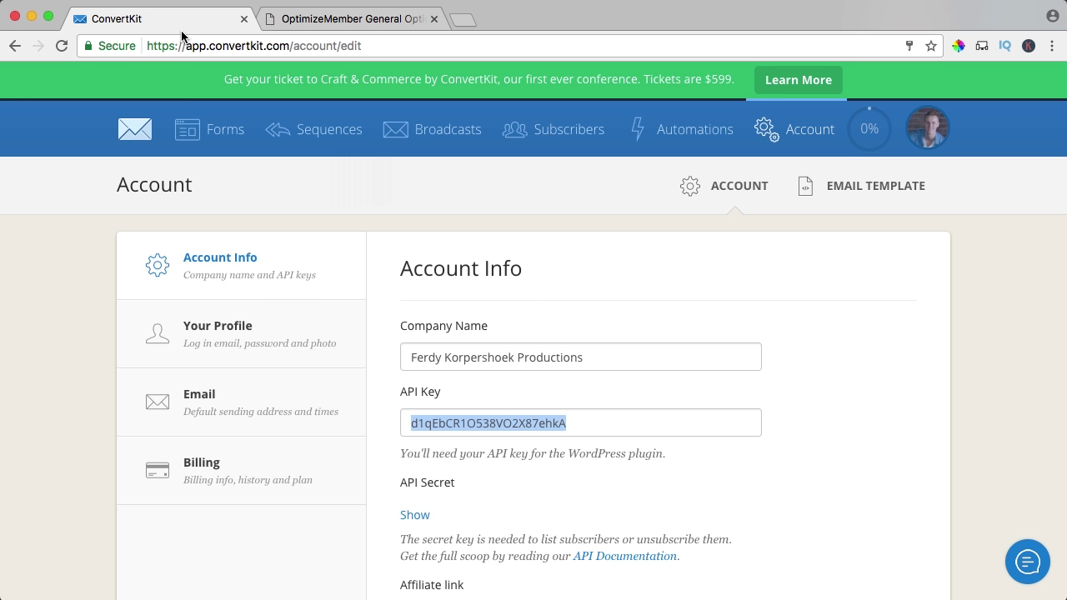
left_click(369, 18)
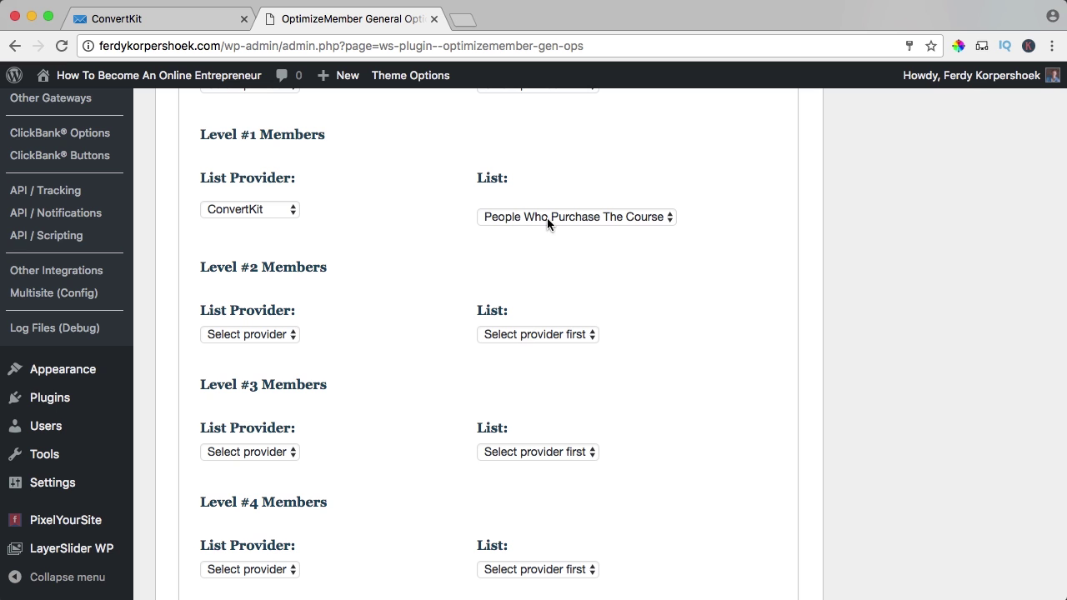
scroll(685, 285, "down", 20)
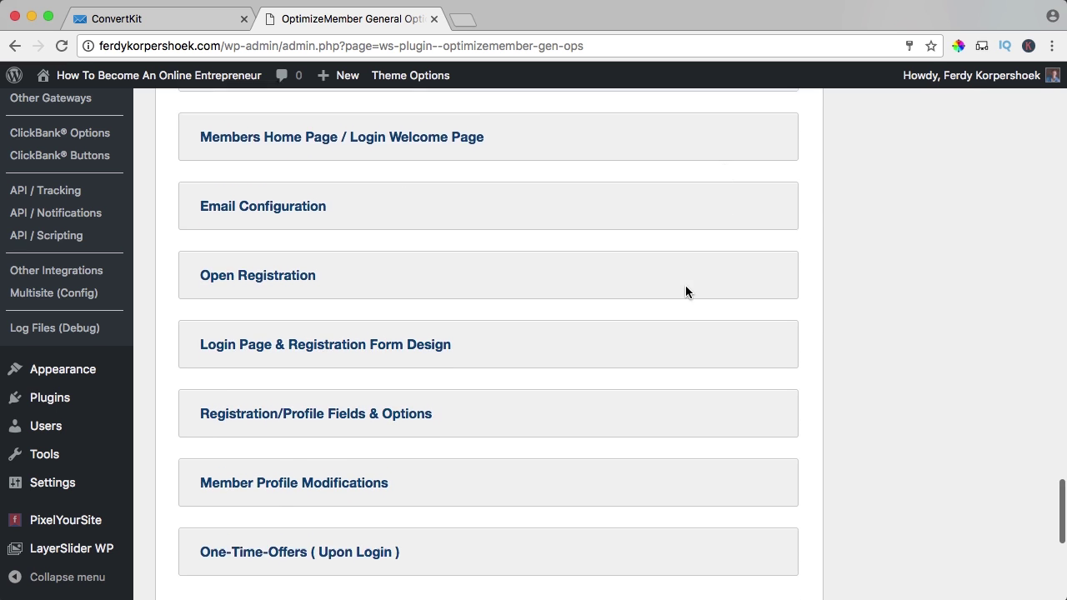
left_click(300, 491)
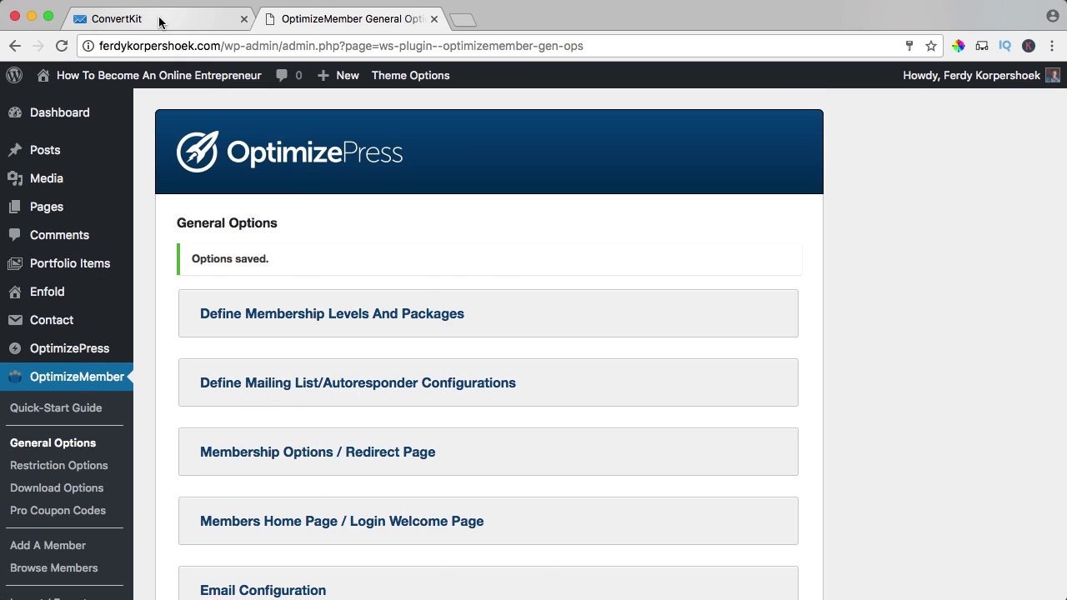
Step: Add a ConvertKit automation rule triggered when someone subscribes to the form "People Who Purchase The Course"
left_click(159, 22)
left_click(692, 129)
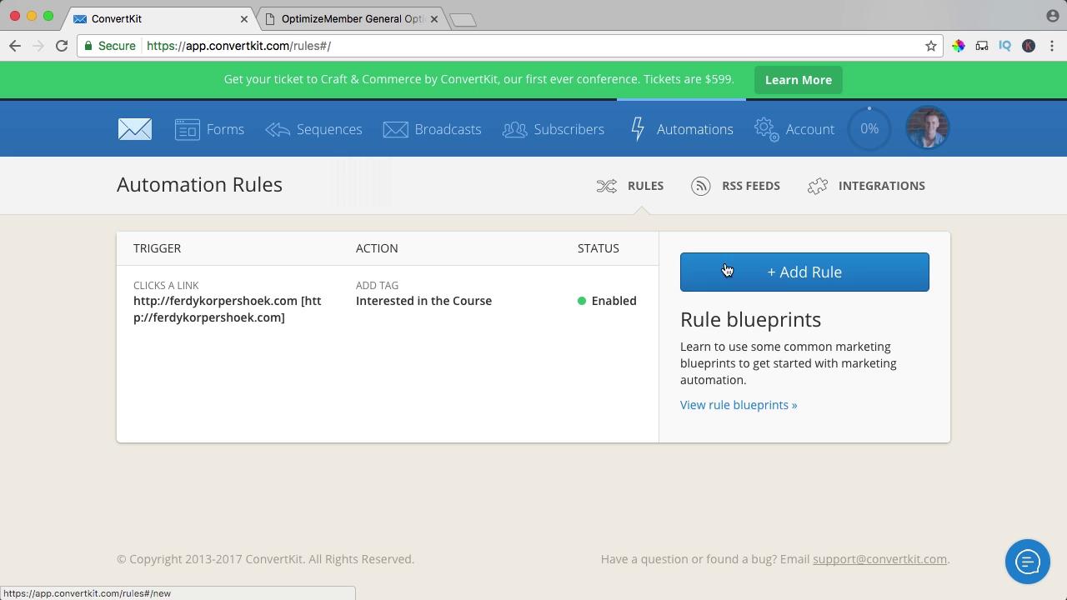
left_click(780, 272)
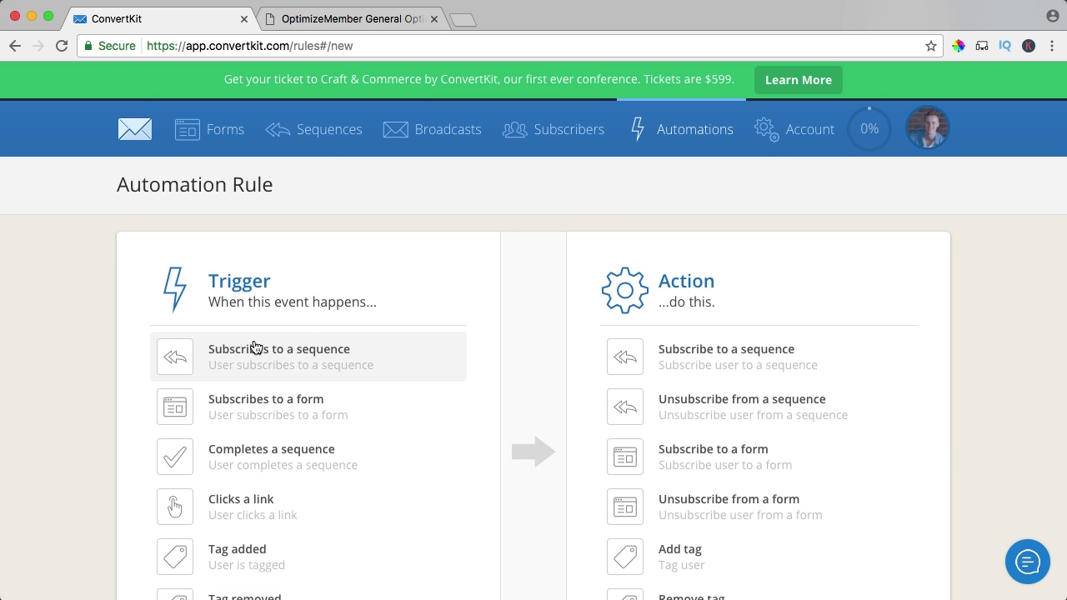
scroll(255, 345, "down", 2)
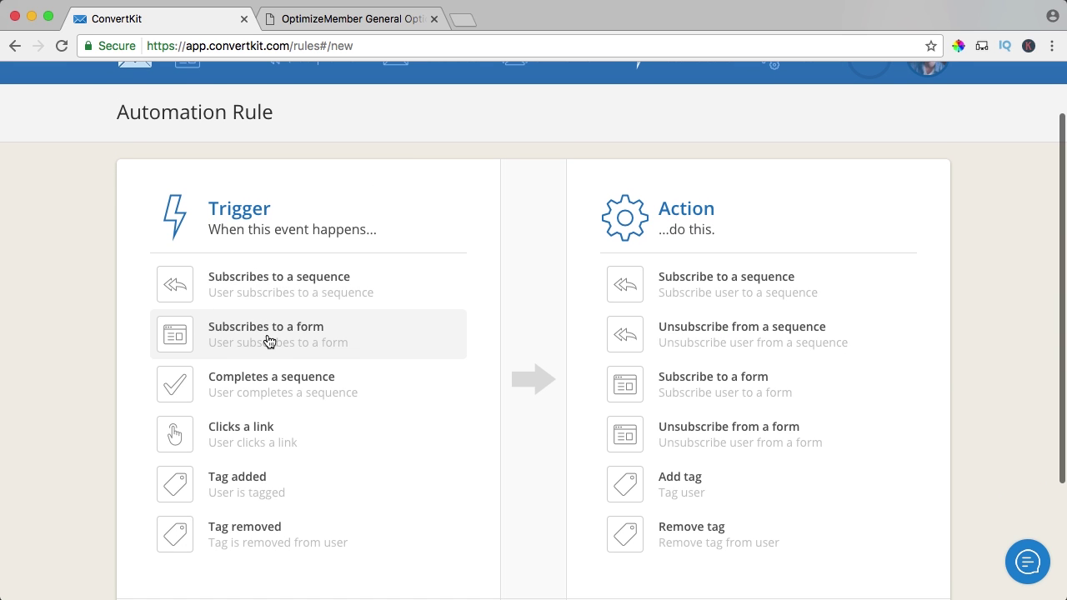
left_click(297, 338)
left_click(264, 353)
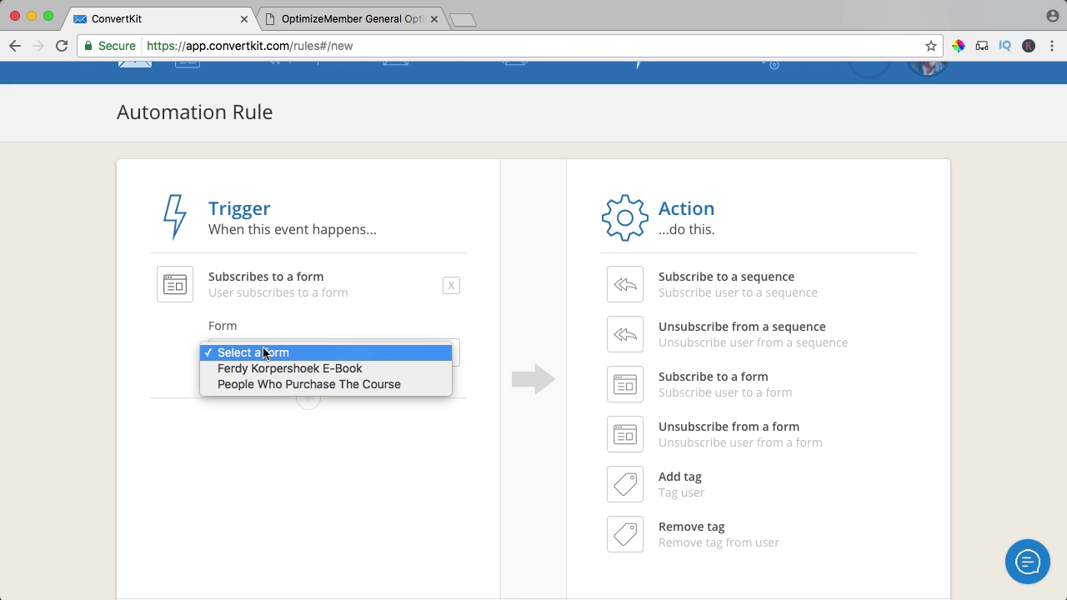
left_click(351, 386)
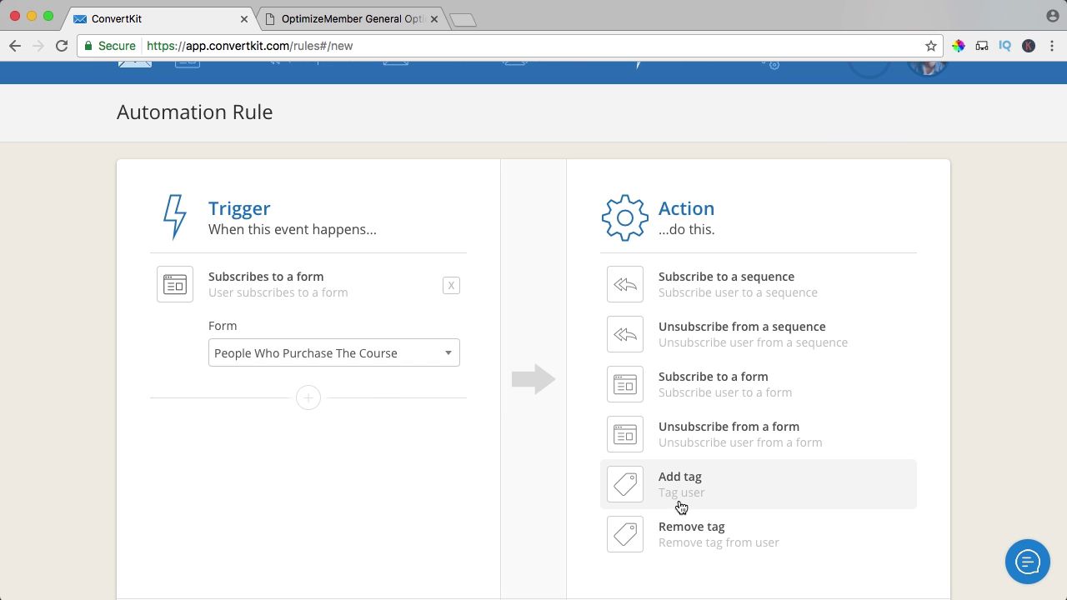
Step: Give the rule a Remove tag action for the tag "Interested in the Course"
left_click(674, 528)
left_click(716, 352)
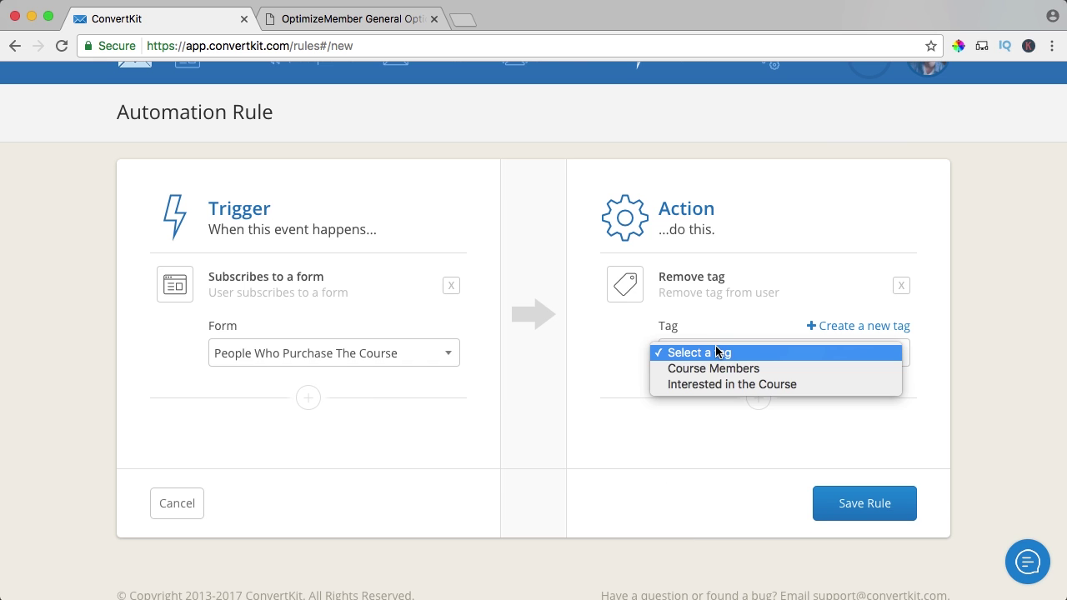
left_click(675, 381)
Step: Add a second action to the rule that adds the tag "Course Members"
left_click(697, 415)
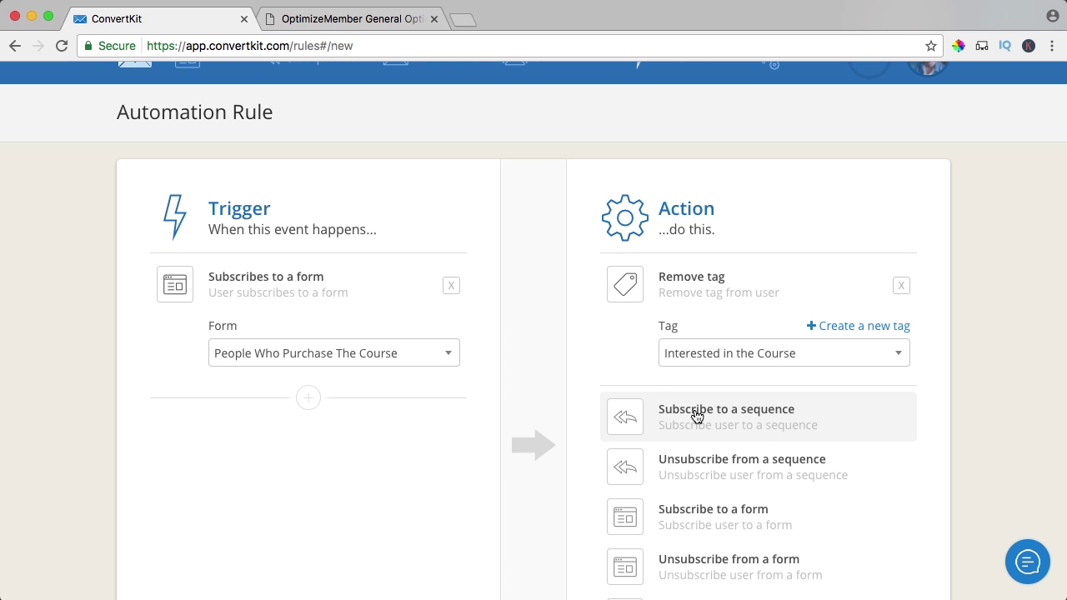
scroll(622, 376, "down", 2)
scroll(620, 375, "down", 3)
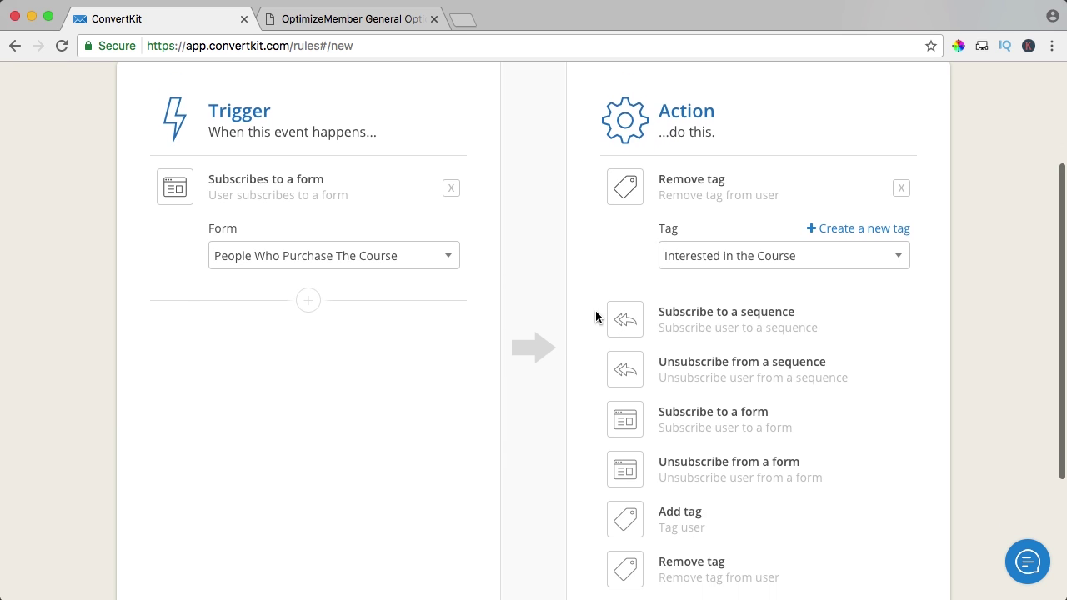
scroll(652, 336, "up", 1)
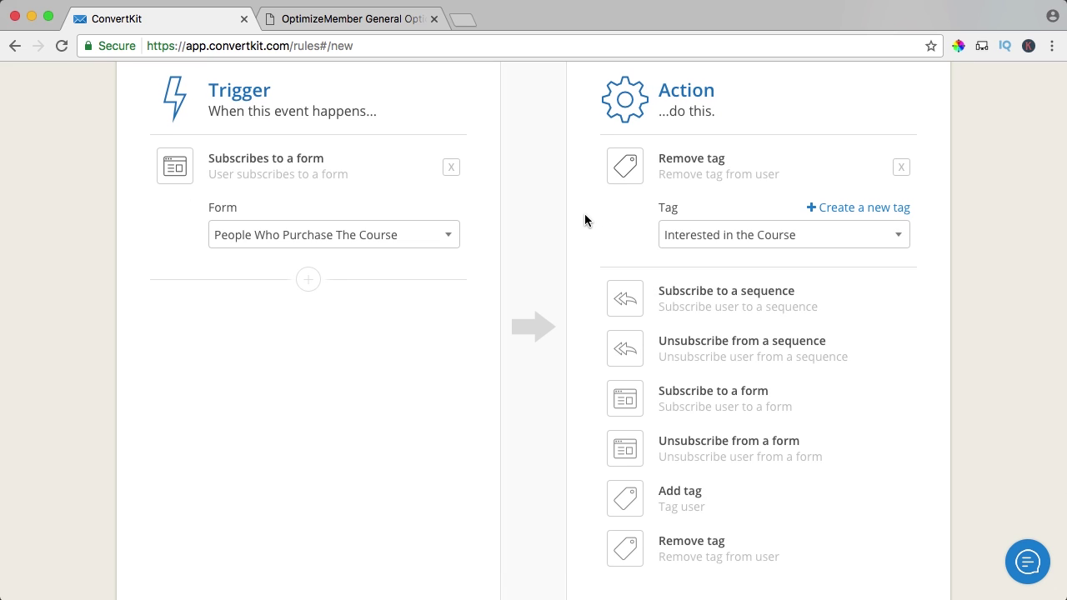
left_click(678, 506)
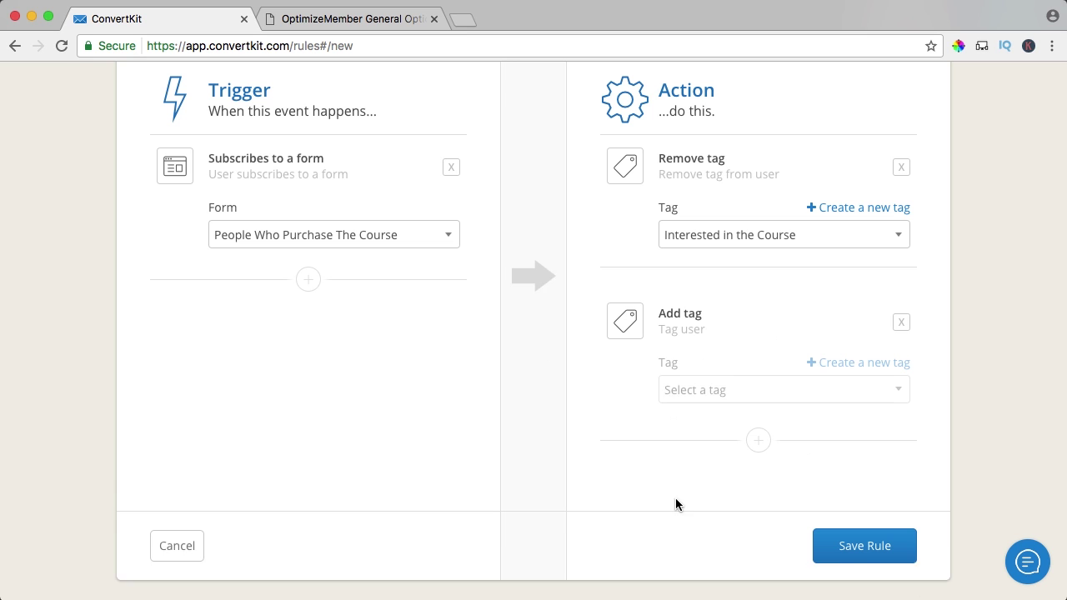
left_click(715, 367)
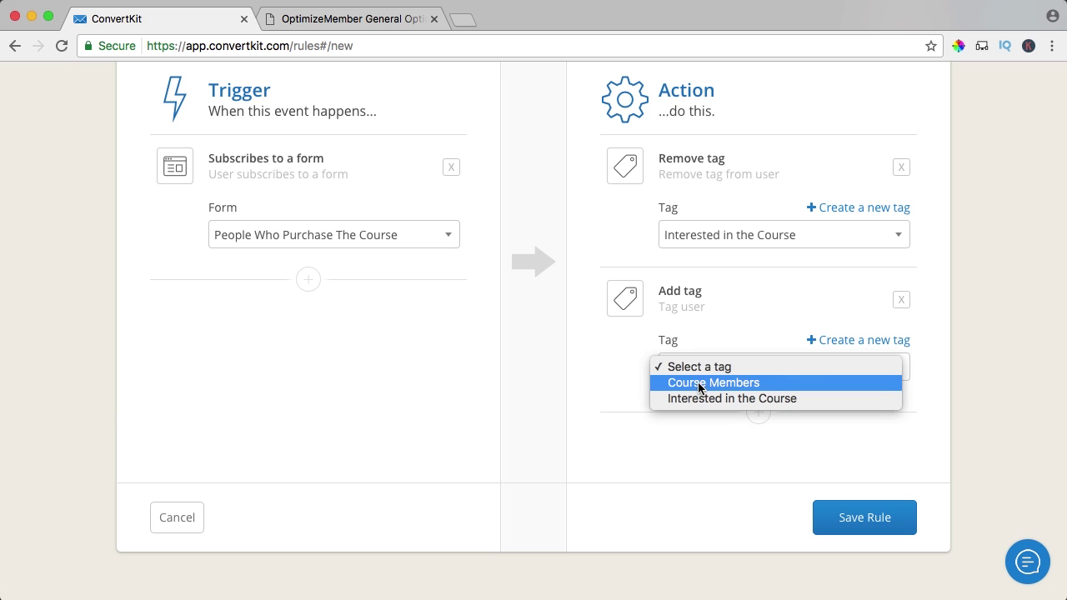
left_click(699, 385)
scroll(595, 384, "up", 1)
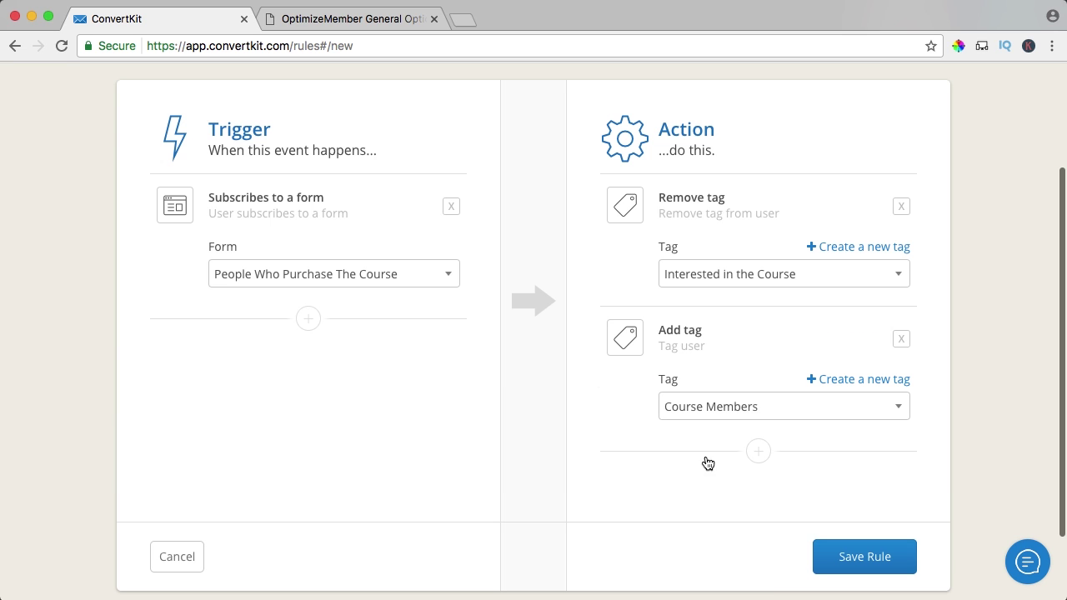
Step: Save the automation rule and review the mytestserver.nl test subscriber's forms, sequences, tags and email history
left_click(852, 558)
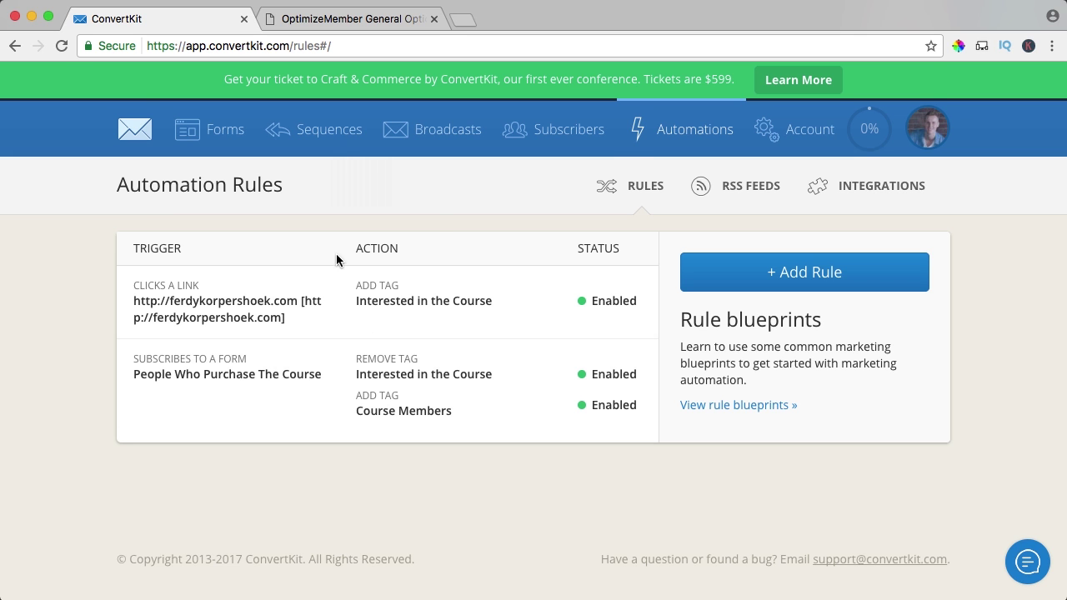
left_click(567, 133)
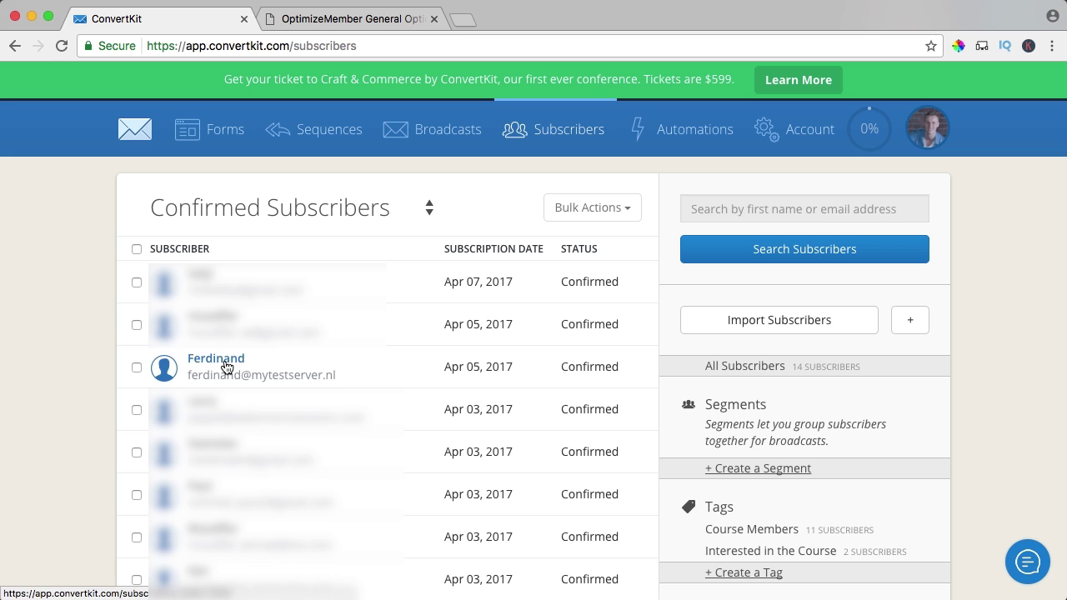
left_click(226, 367)
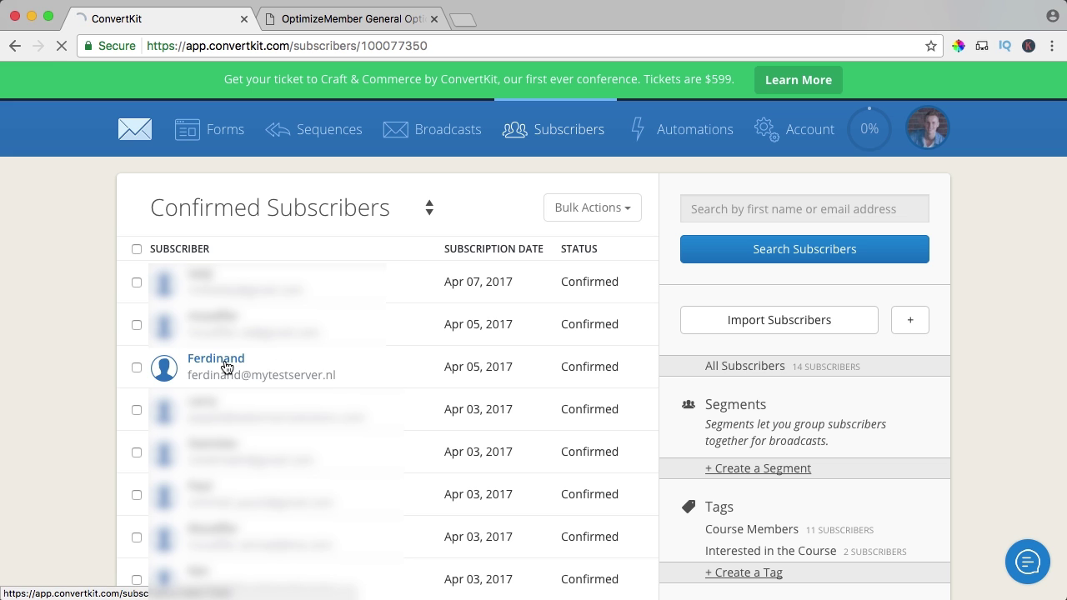
scroll(579, 326, "down", 3)
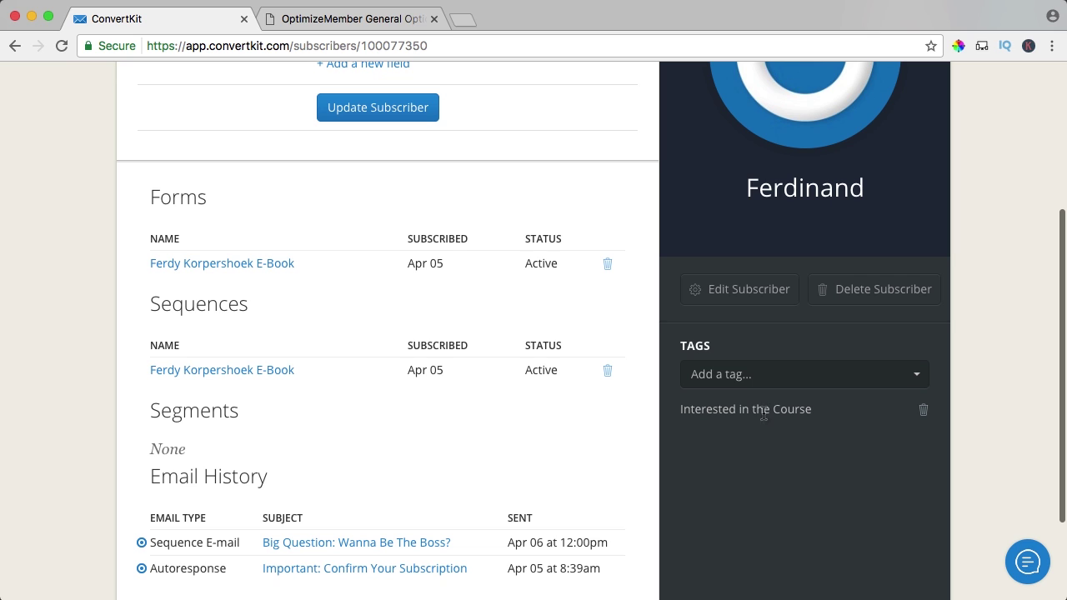
scroll(464, 422, "down", 2)
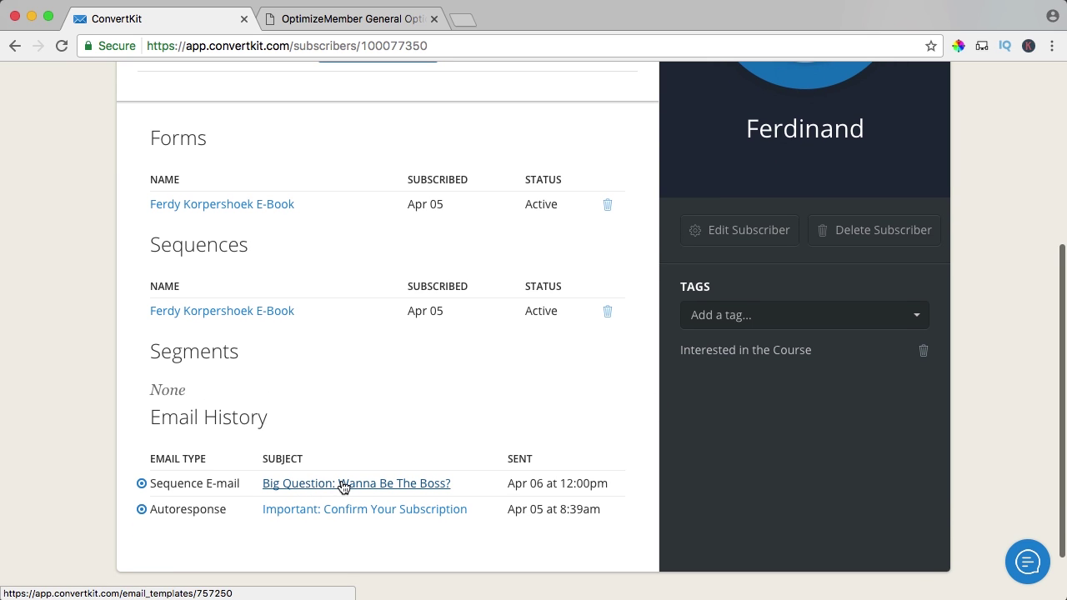
Step: Go to the course sales page at ferdykorpershoek.com and start the $67 purchase for instant access
left_click(259, 47)
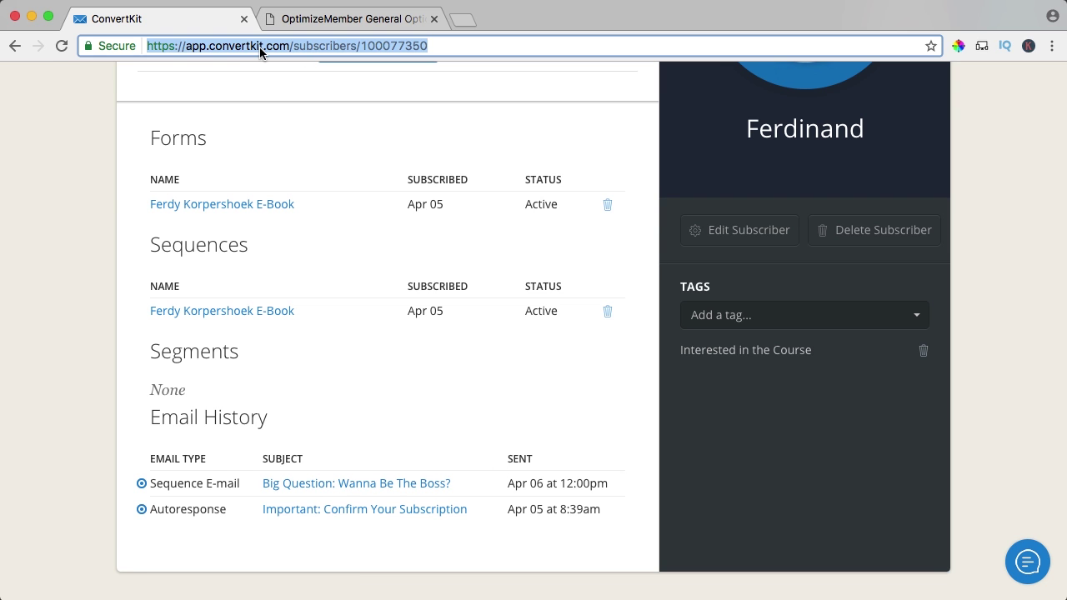
type("ferdy")
key("Return")
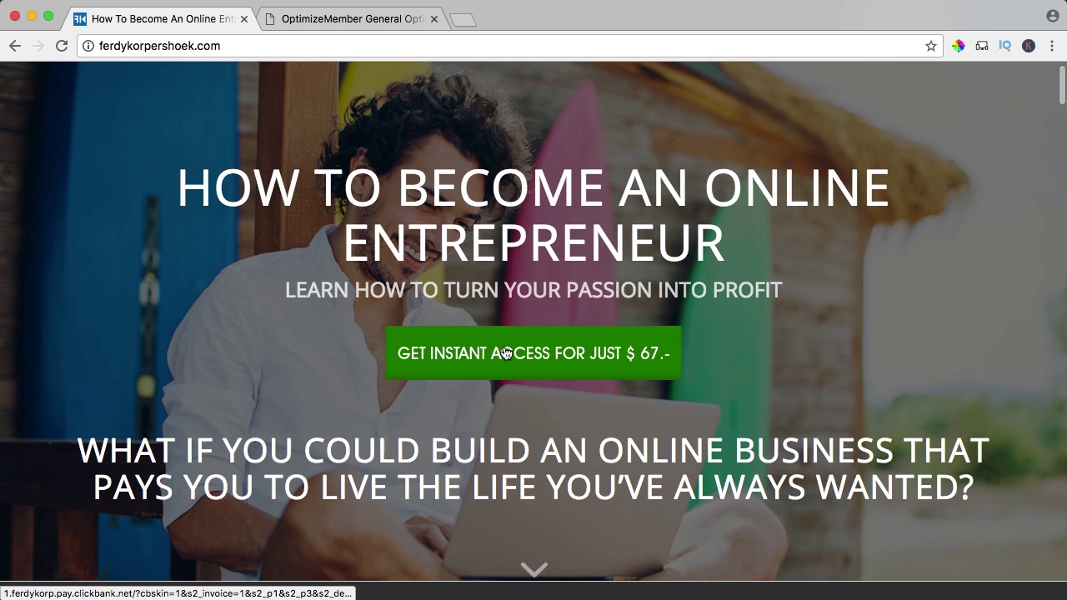
left_click(506, 352)
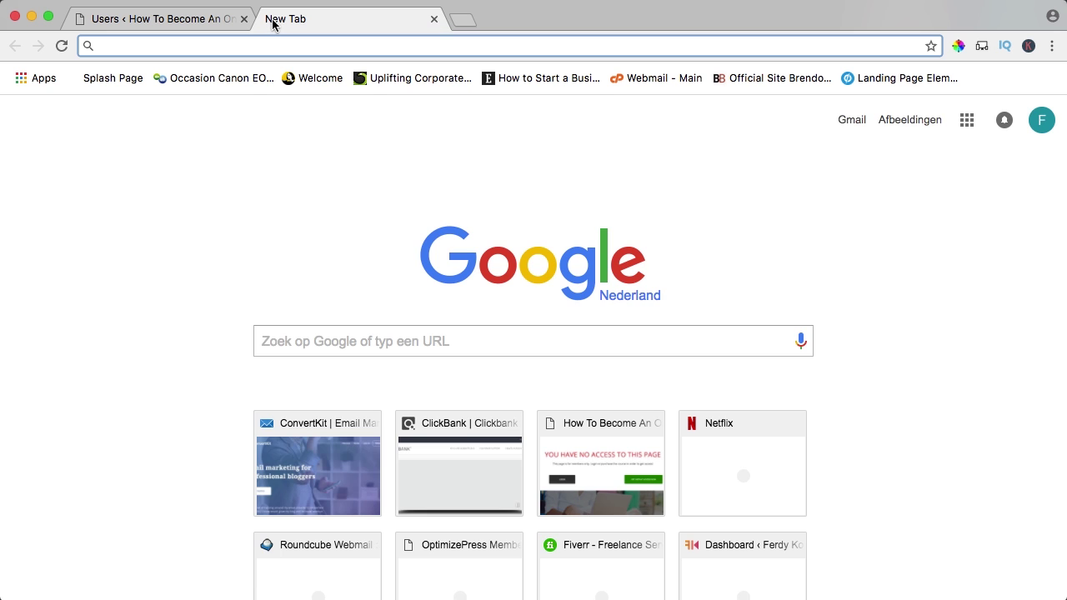
Step: Open the test account's Roundcube webmail and view the email with the username and password info, returning to the inbox
type("ferd")
key("Down")
key("Down")
key("Return")
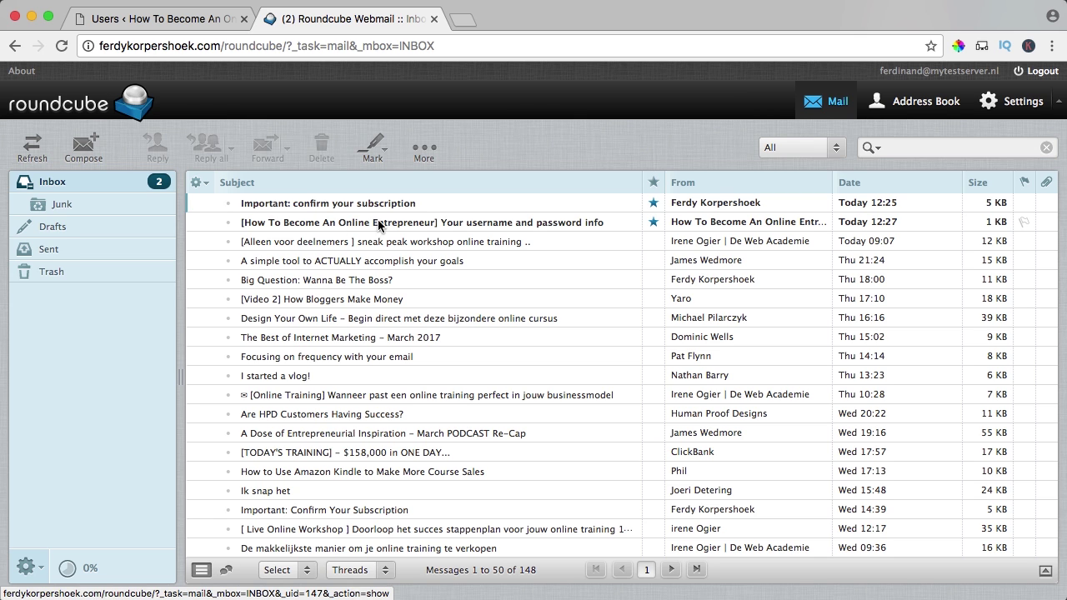
double_click(501, 223)
left_click(80, 178)
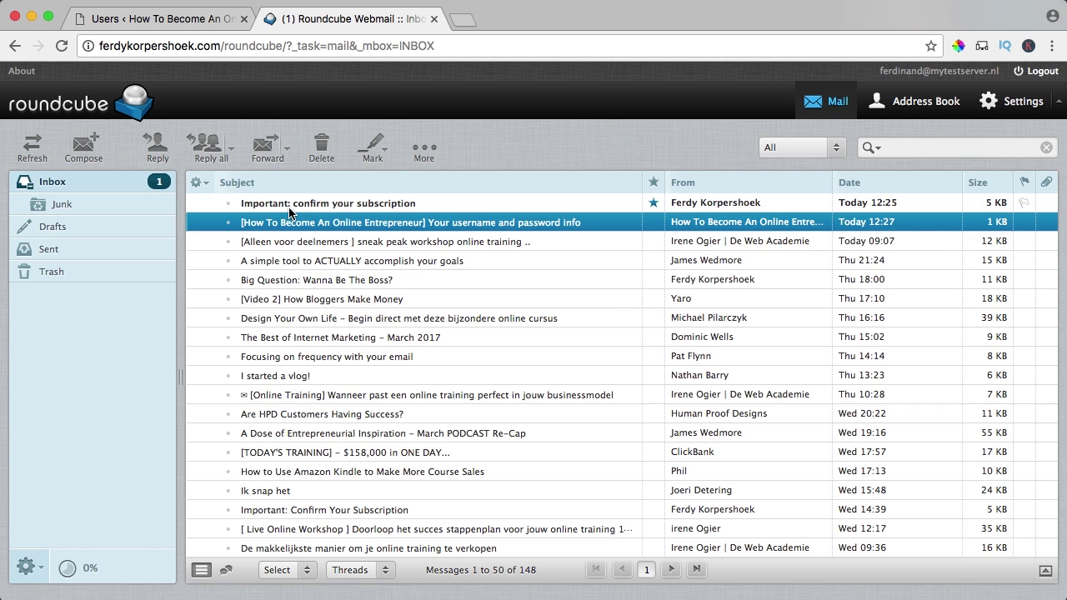
Step: Confirm the subscription from the "Important: confirm your subscription" email with its images displayed, and close the confirmation page
double_click(338, 206)
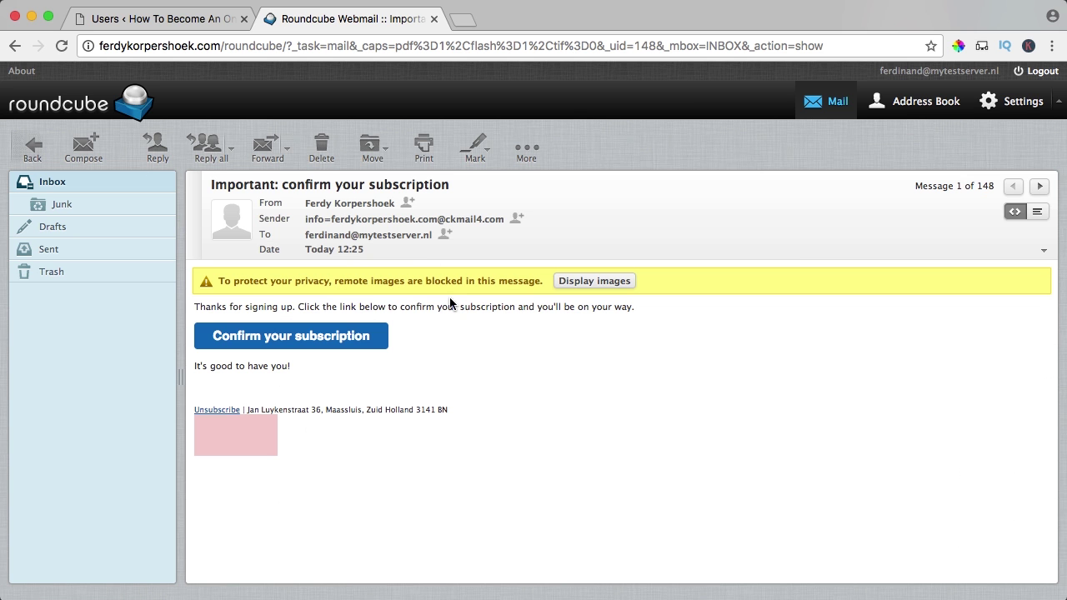
left_click(582, 282)
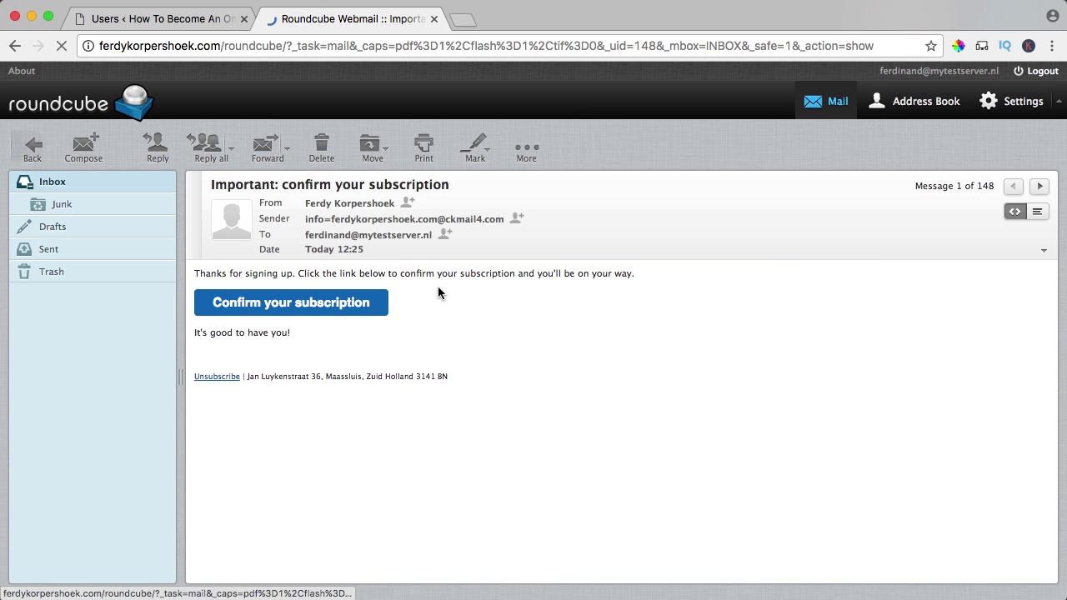
left_click(272, 304)
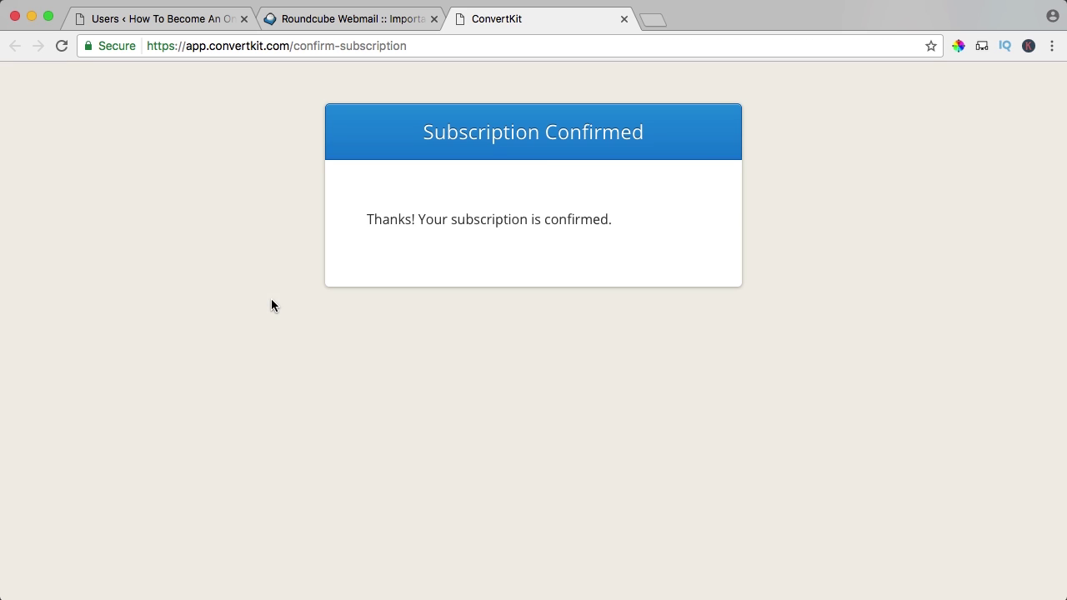
left_click_drag(373, 221, 637, 217)
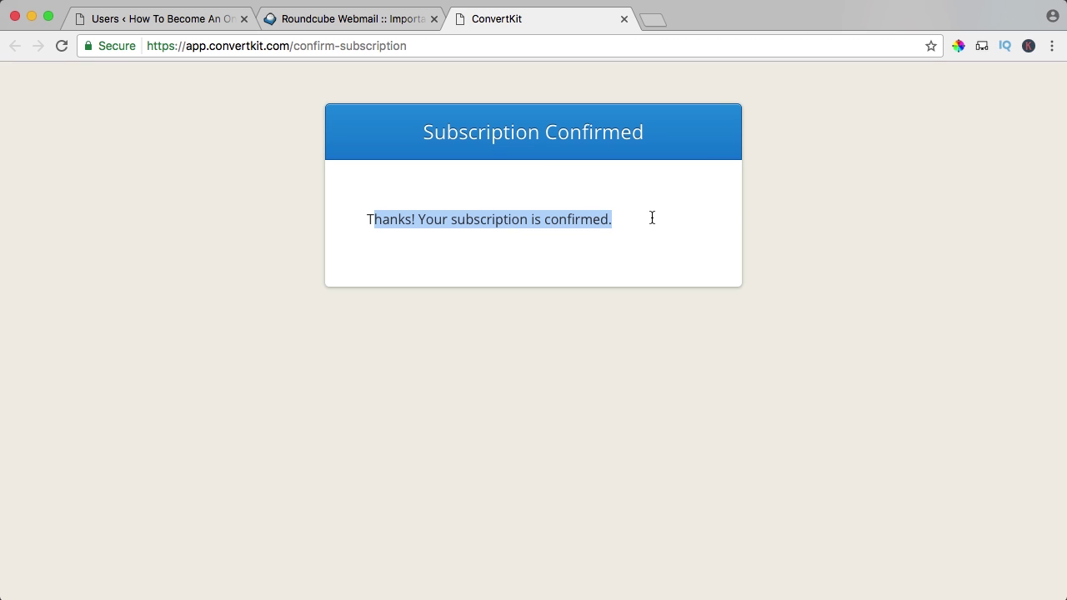
left_click(623, 19)
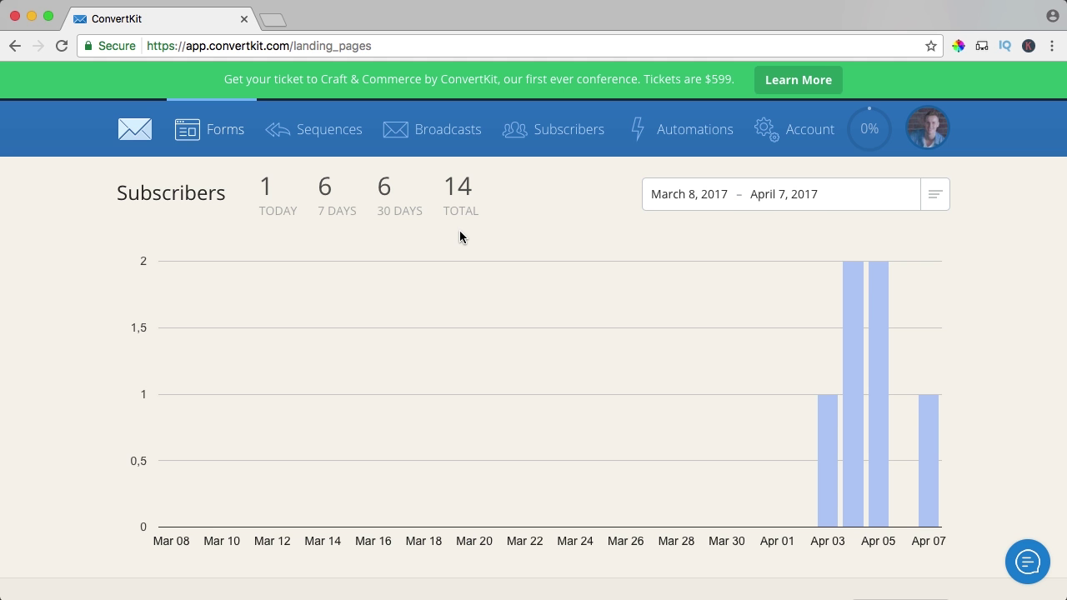
Step: Check the test subscriber's profile in ConvertKit for its subscribed forms, current tags and email history after the purchase
scroll(460, 233, "down", 5)
scroll(455, 476, "up", 10)
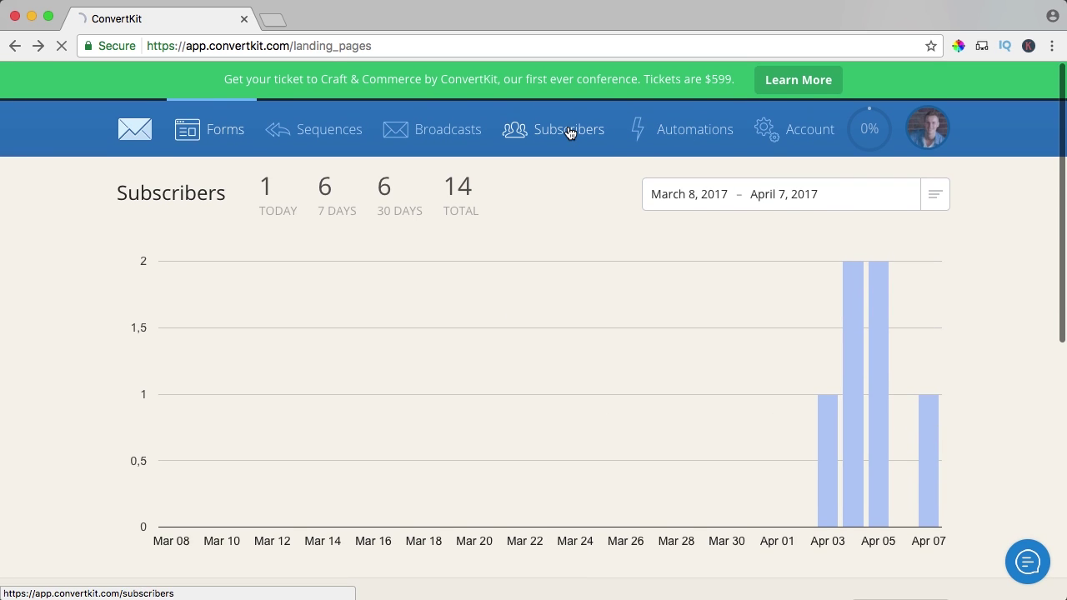
left_click(570, 131)
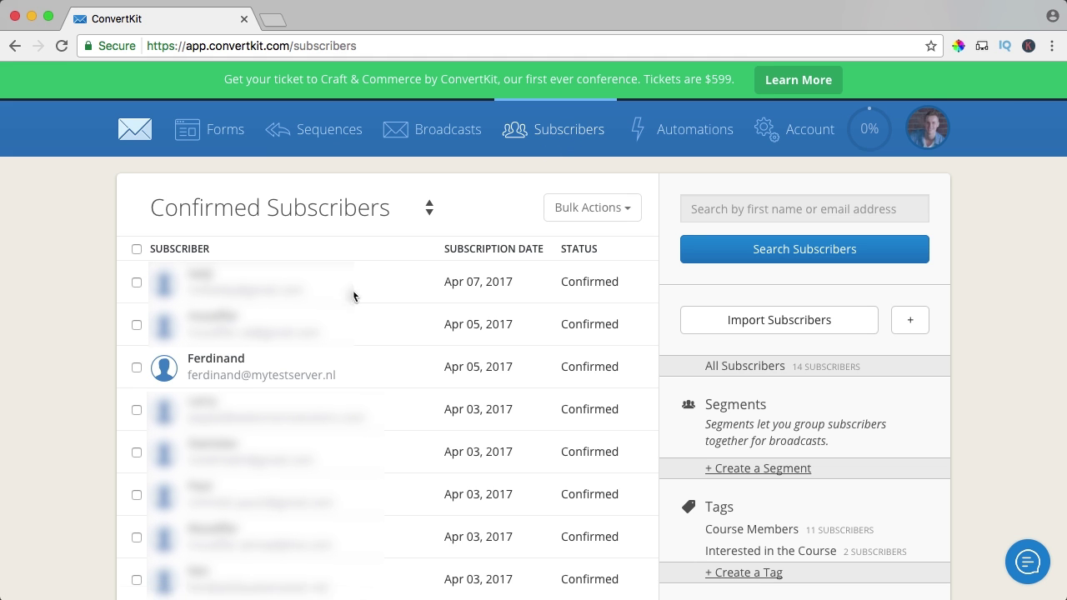
left_click(202, 360)
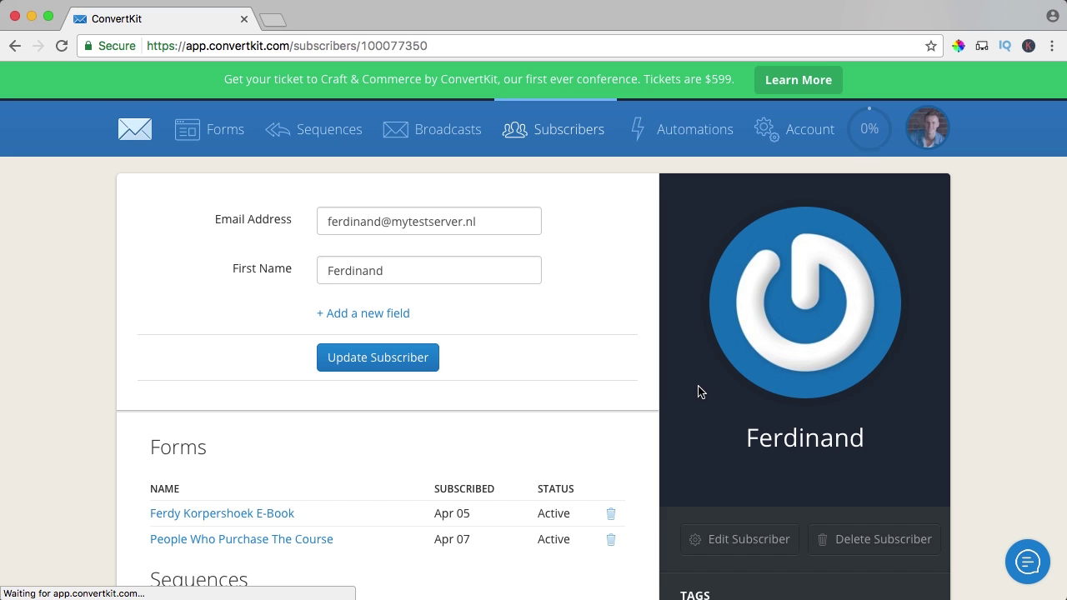
scroll(698, 393, "down", 5)
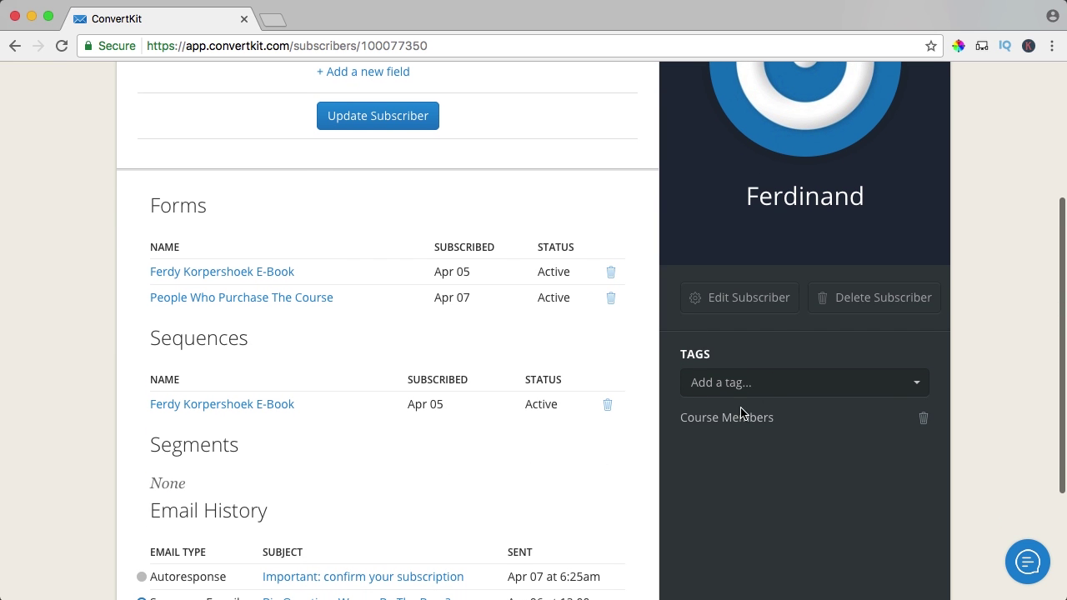
scroll(700, 430, "down", 4)
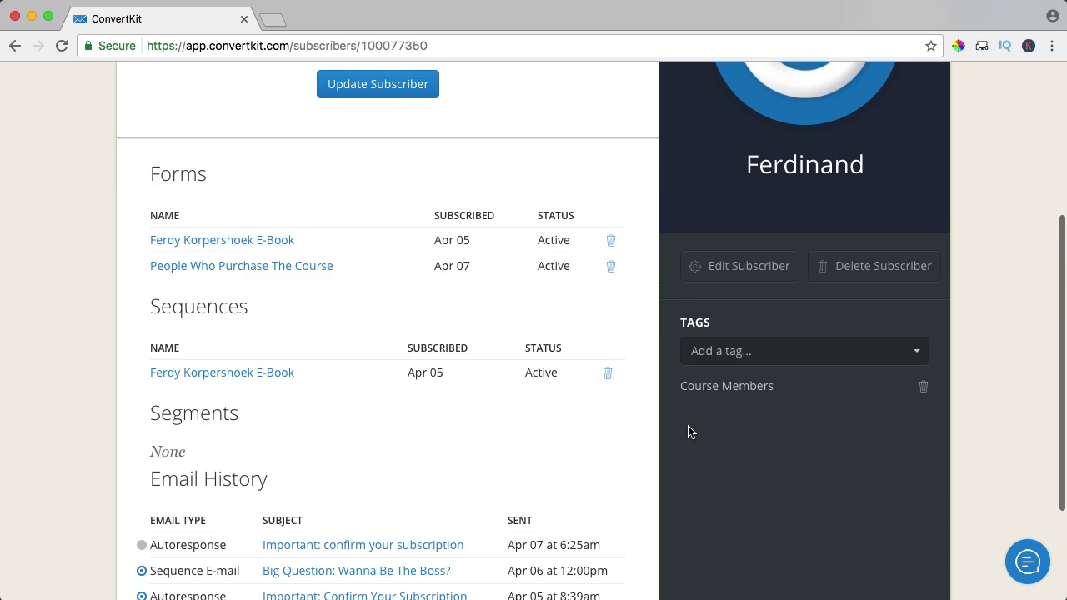
scroll(695, 401, "up", 6)
scroll(695, 400, "up", 3)
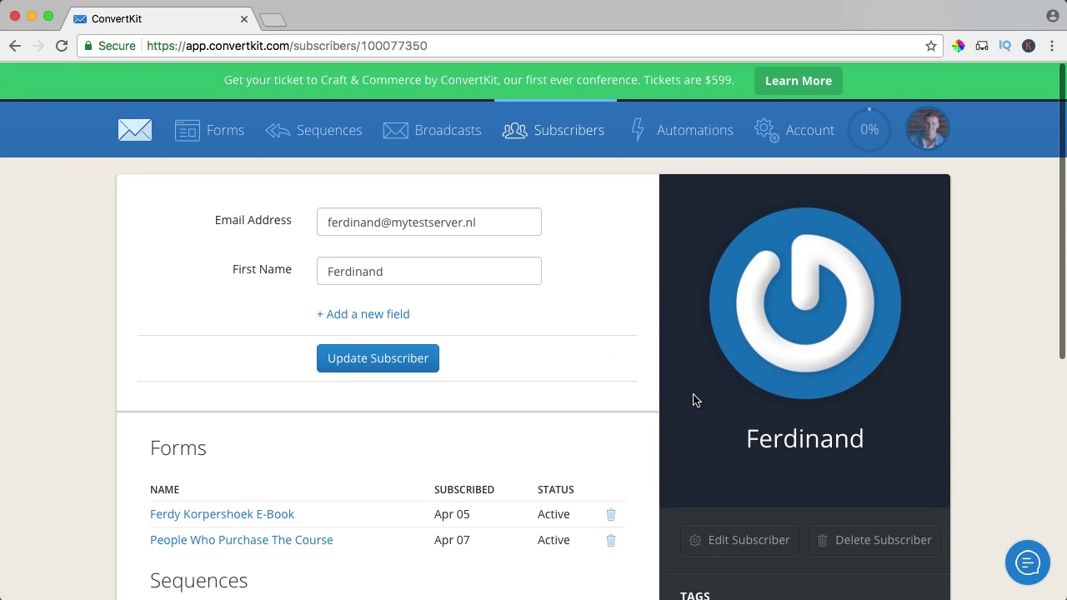
Step: Examine the trigger history of the automation rule for the form "People Who Purchase The Course"
left_click(675, 135)
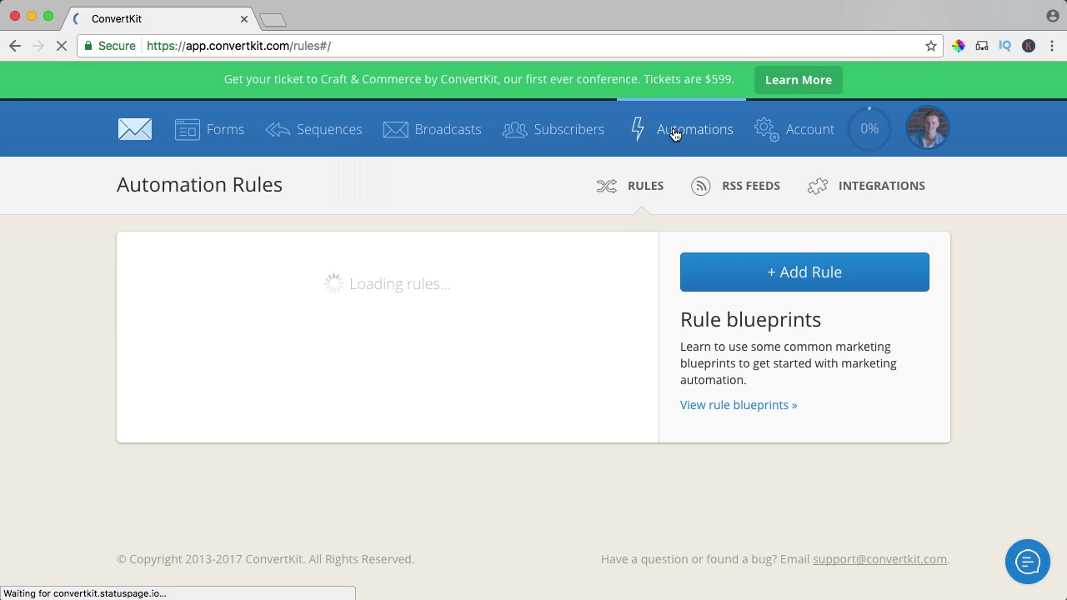
left_click(235, 364)
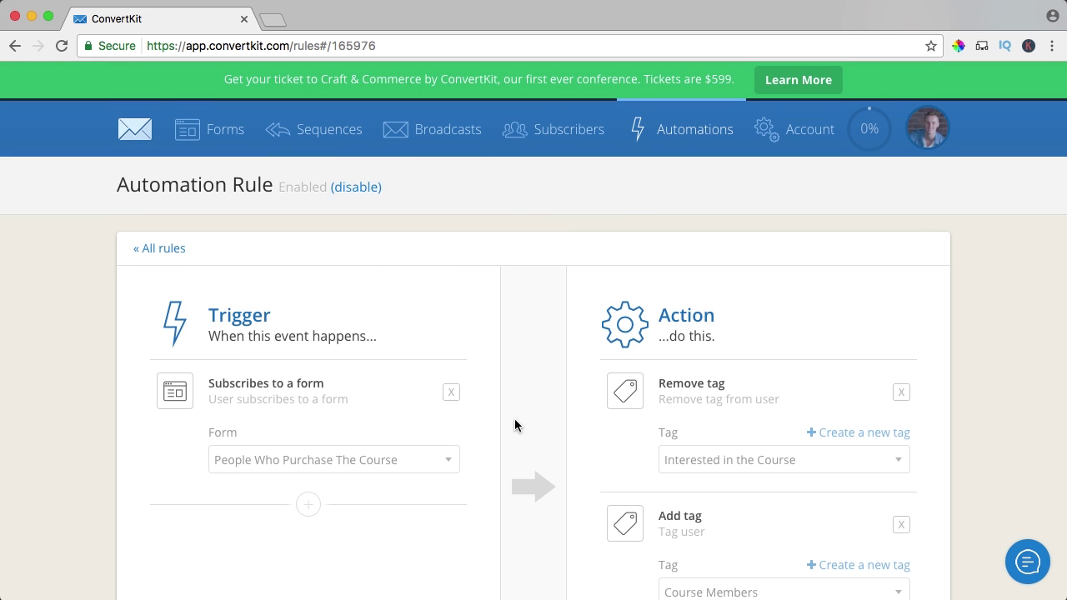
scroll(520, 421, "down", 5)
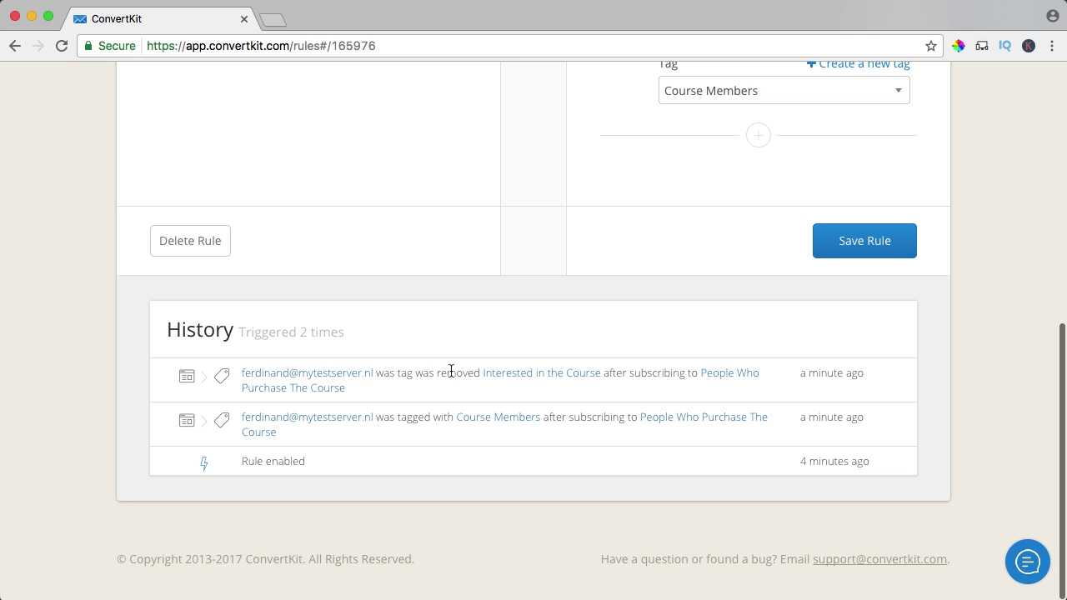
scroll(610, 371, "up", 6)
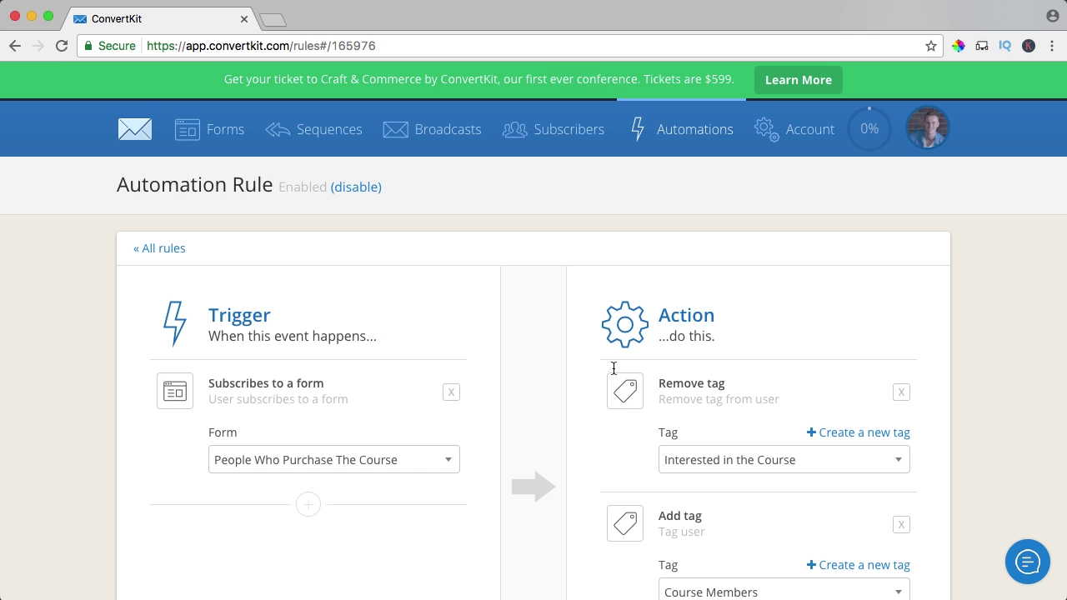
Step: Open the Incentive Email settings of the form "People Who Purchase The Course"
left_click(219, 130)
scroll(315, 234, "down", 5)
scroll(316, 236, "down", 3)
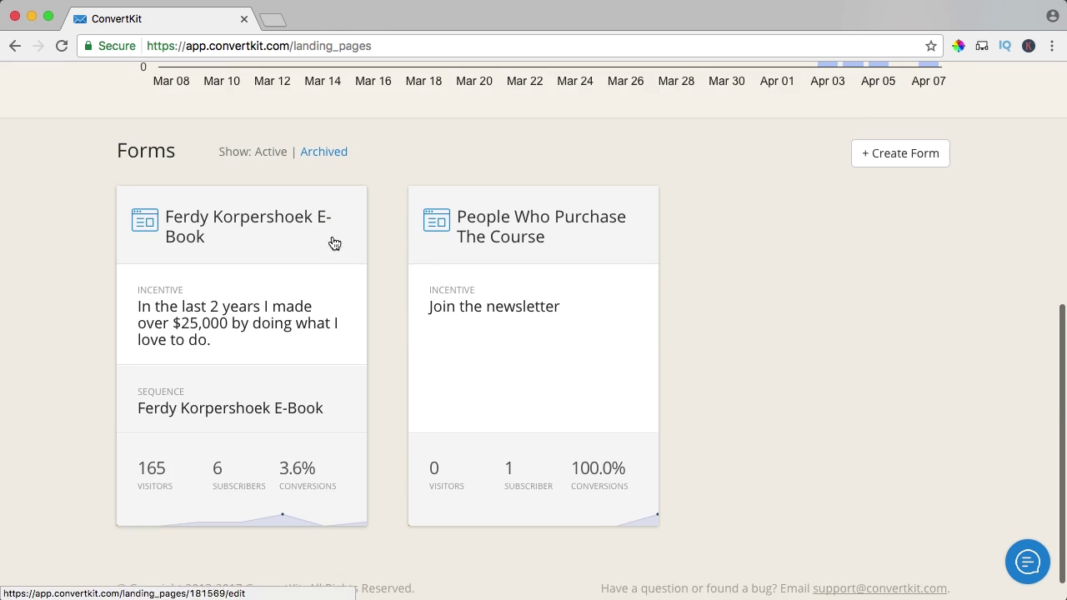
left_click(514, 228)
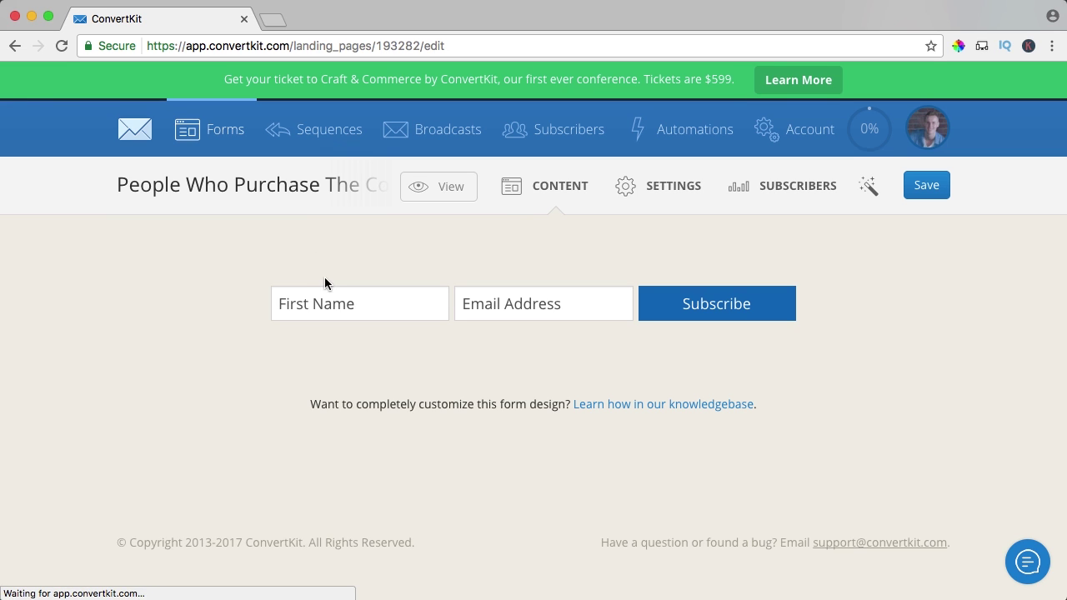
left_click(667, 191)
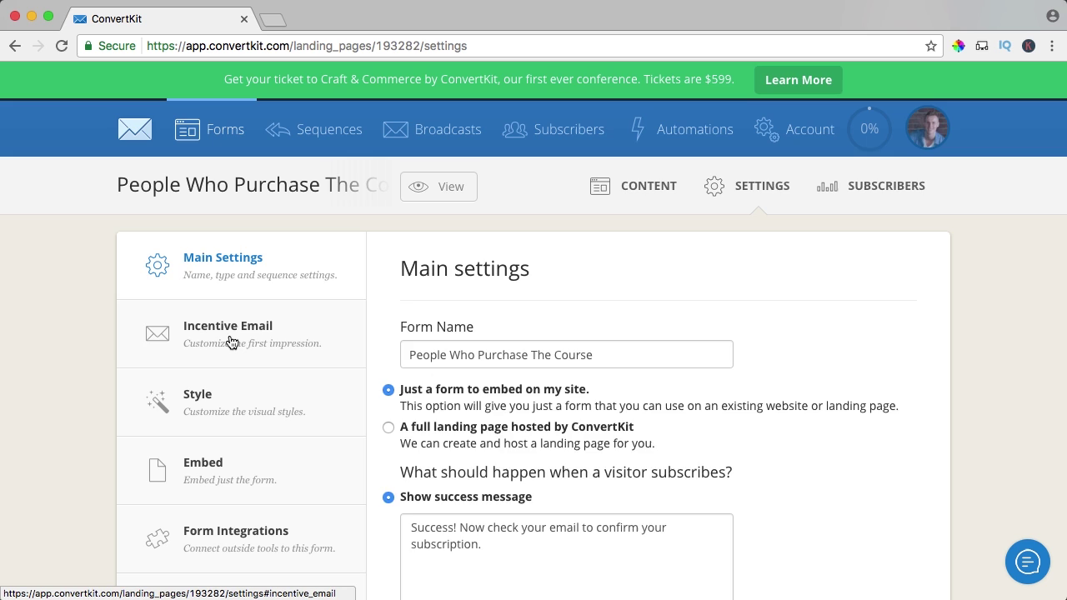
left_click(232, 342)
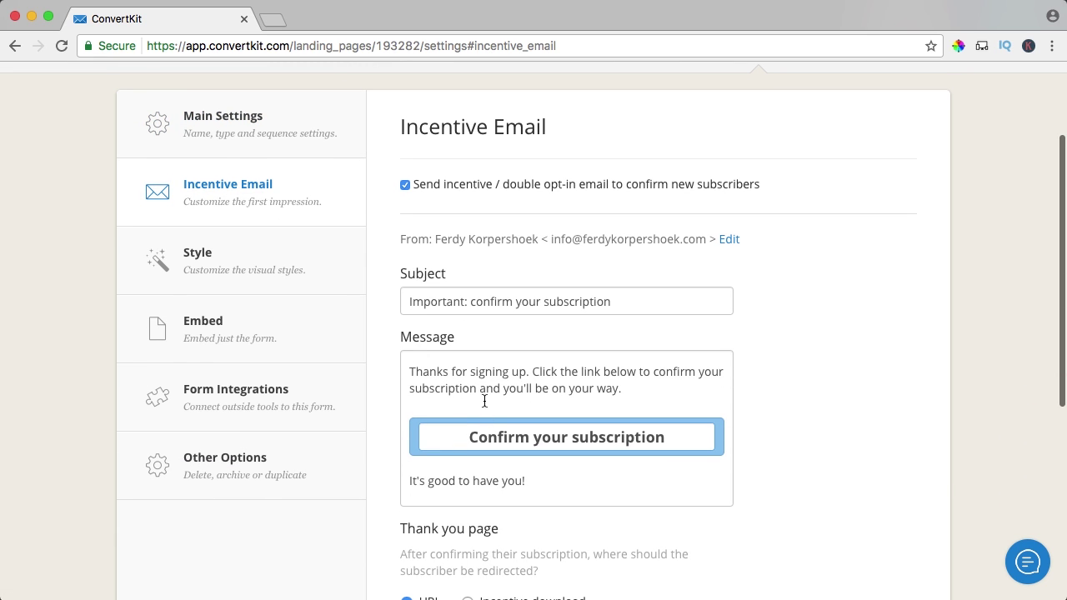
Step: Reword the incentive email to thank buyers for purchasing 'How To Become An Online Entrepreneur', promise course updates, and sign off with "Talk to you later"
left_click_drag(524, 371, 467, 371)
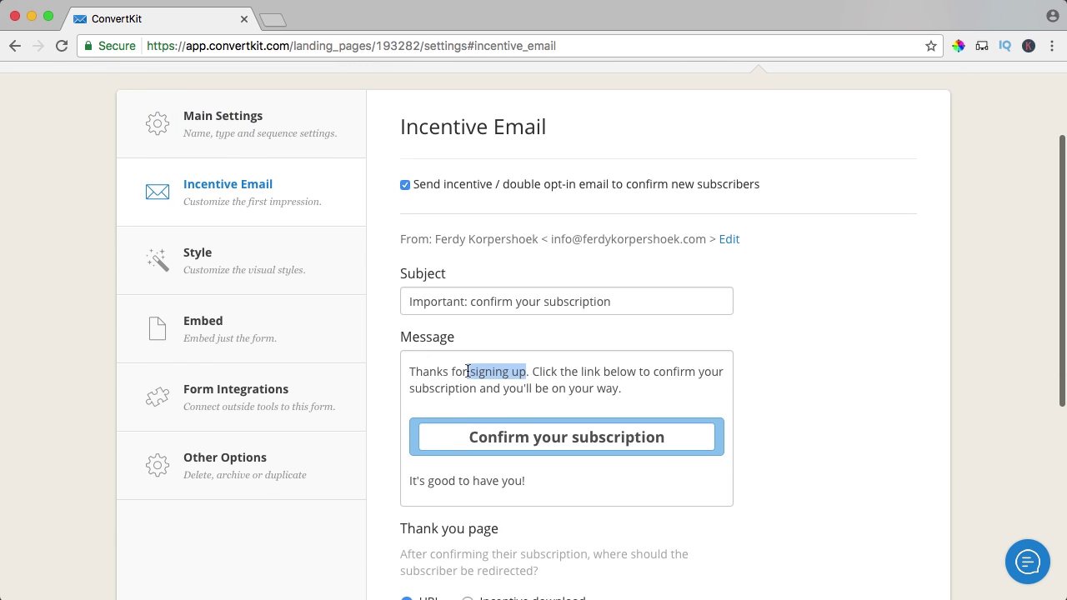
type("purchasing the ")
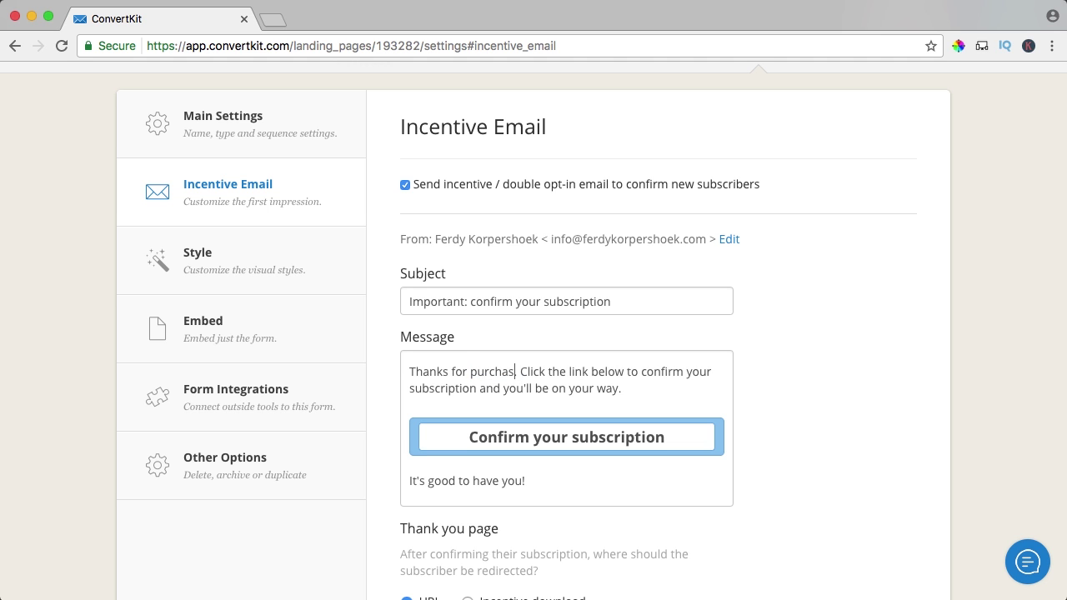
type("course 'How To Become An Online Entrepreneur'.")
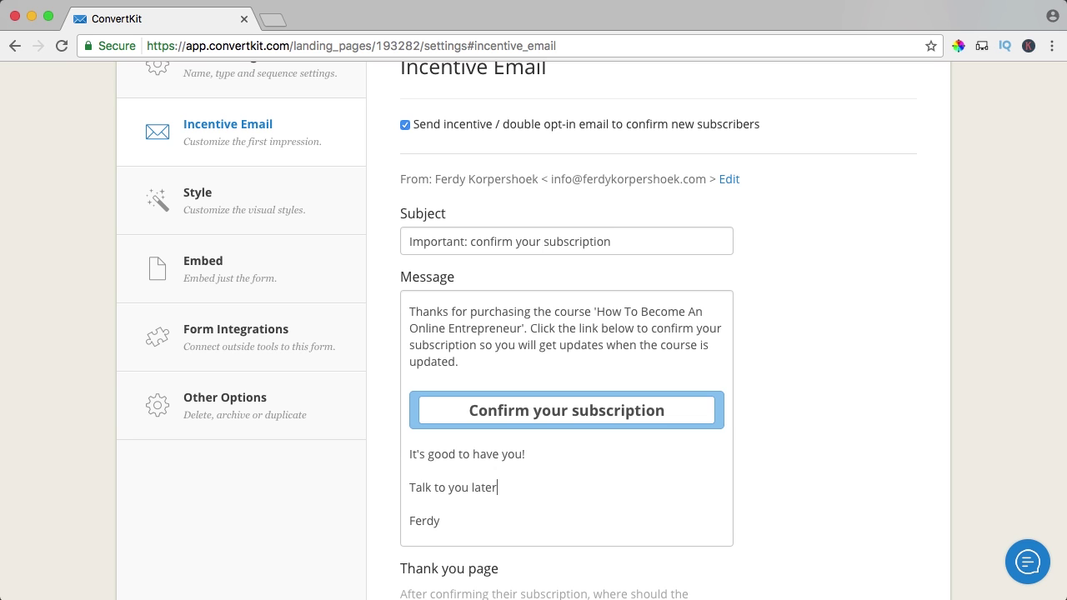
scroll(529, 431, "down", 5)
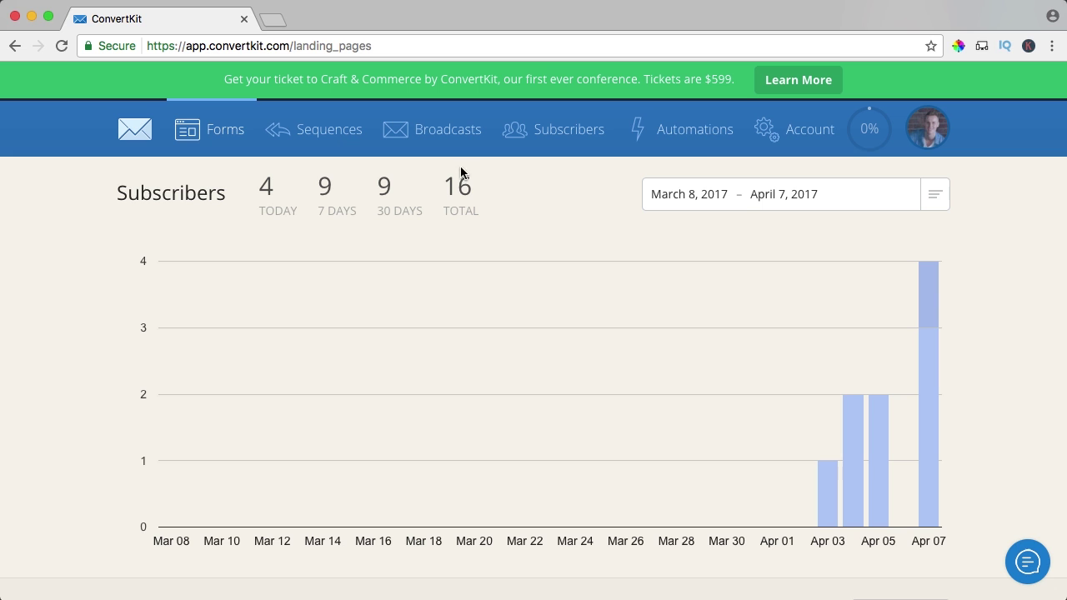
Step: Reopen the "People Who Purchase The Course" automation rule and review its form trigger and tag actions
left_click(709, 132)
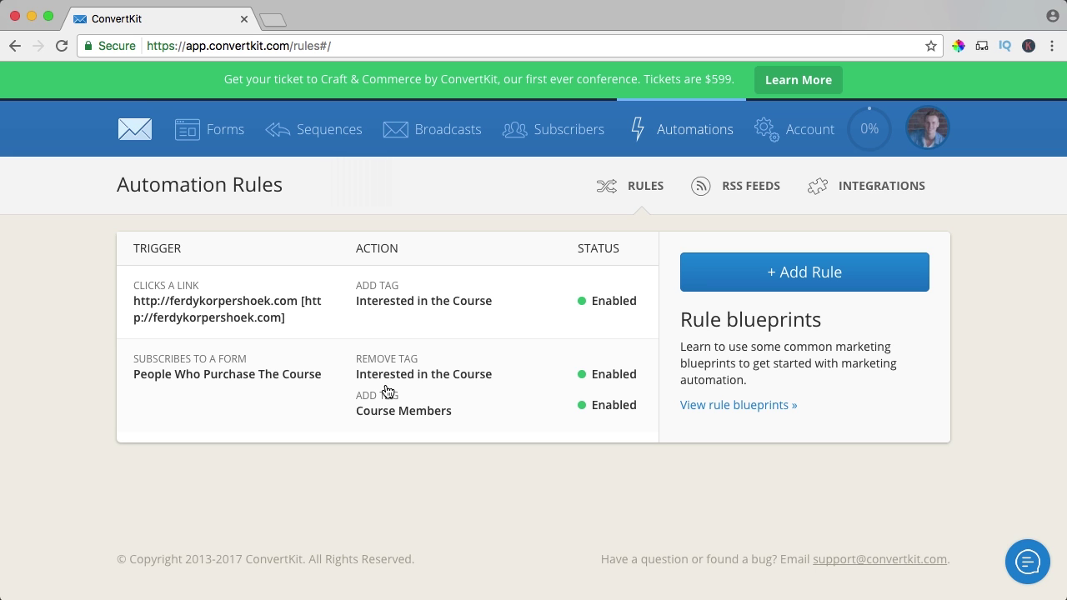
left_click(283, 383)
scroll(676, 351, "down", 2)
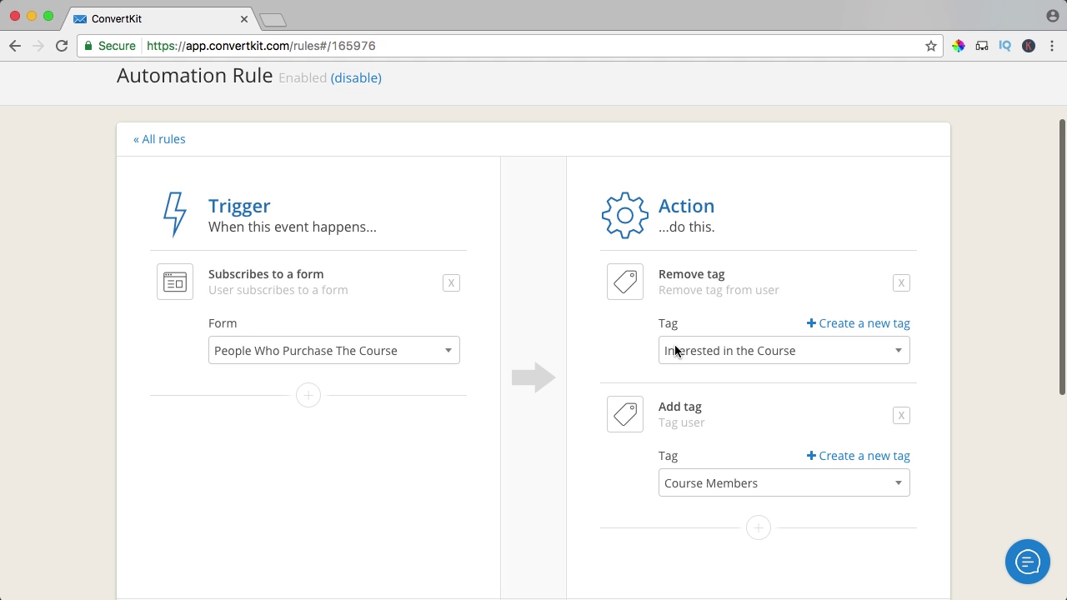
Step: Add an action to the purchasers' rule that unsubscribes users from the E-Book sequence and save the rule
scroll(675, 351, "down", 3)
left_click(758, 367)
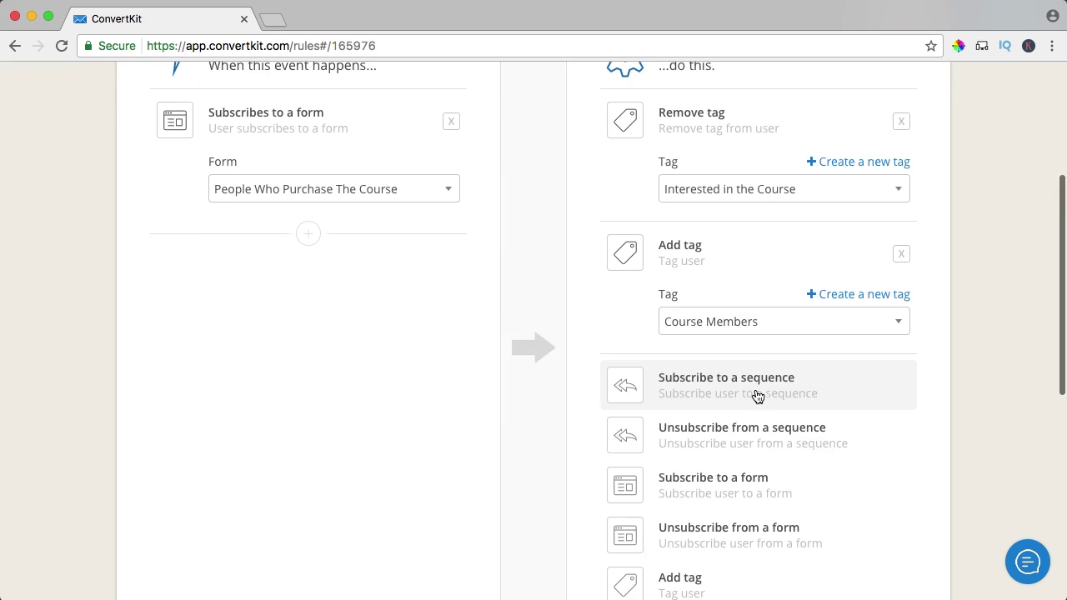
scroll(758, 395, "down", 2)
left_click(697, 355)
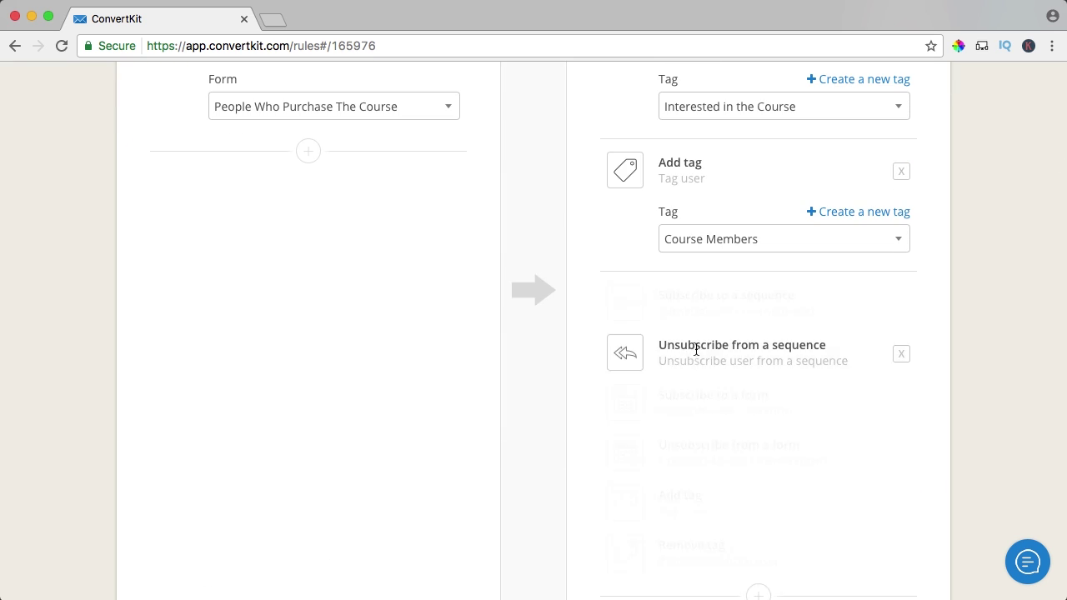
left_click(708, 373)
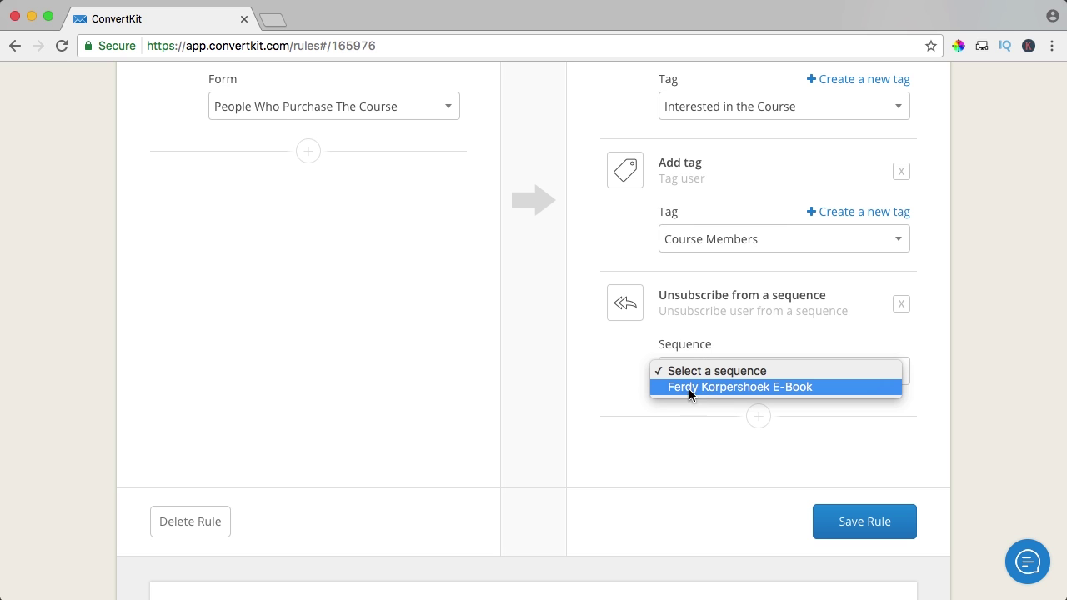
left_click(722, 387)
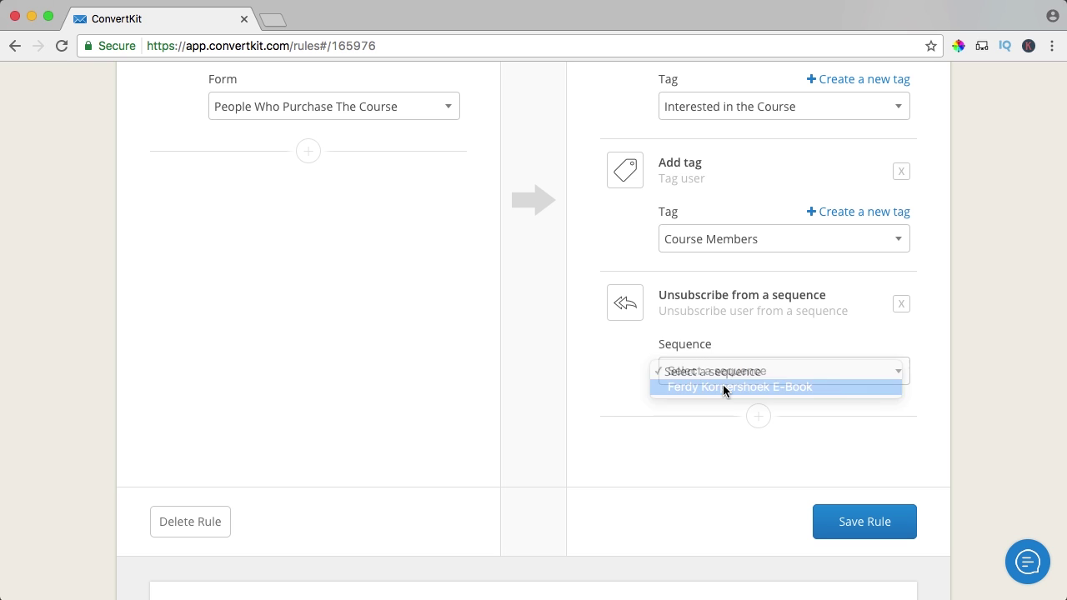
left_click(865, 522)
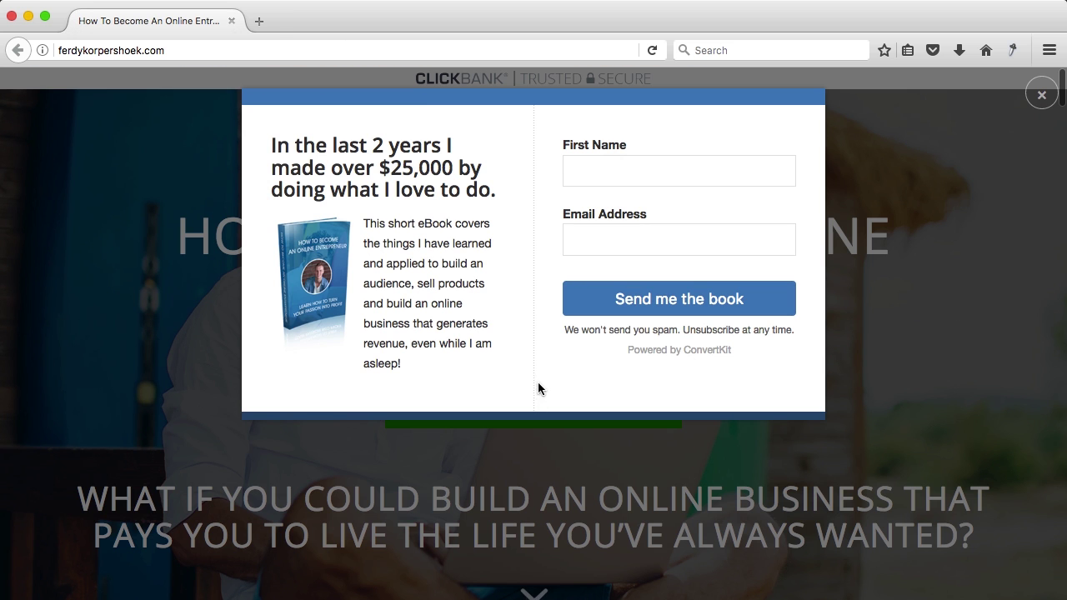
Step: Examine the email "Big Question: Wanna Be The Boss?" in the E-Book sequence, down to the link in its postscript
left_click(619, 164)
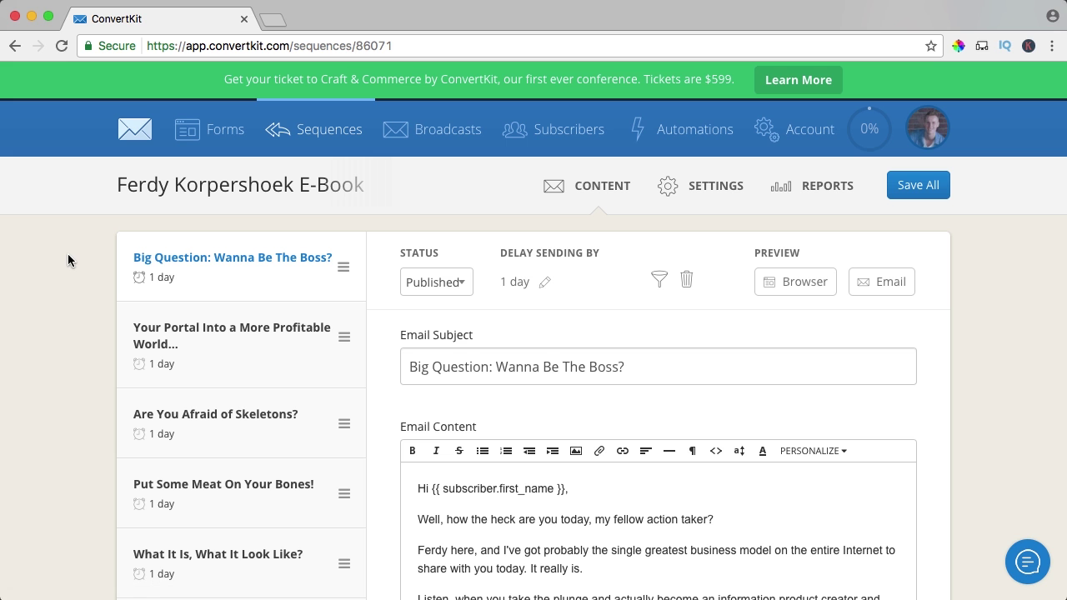
scroll(69, 261, "down", 2)
scroll(69, 261, "down", 1)
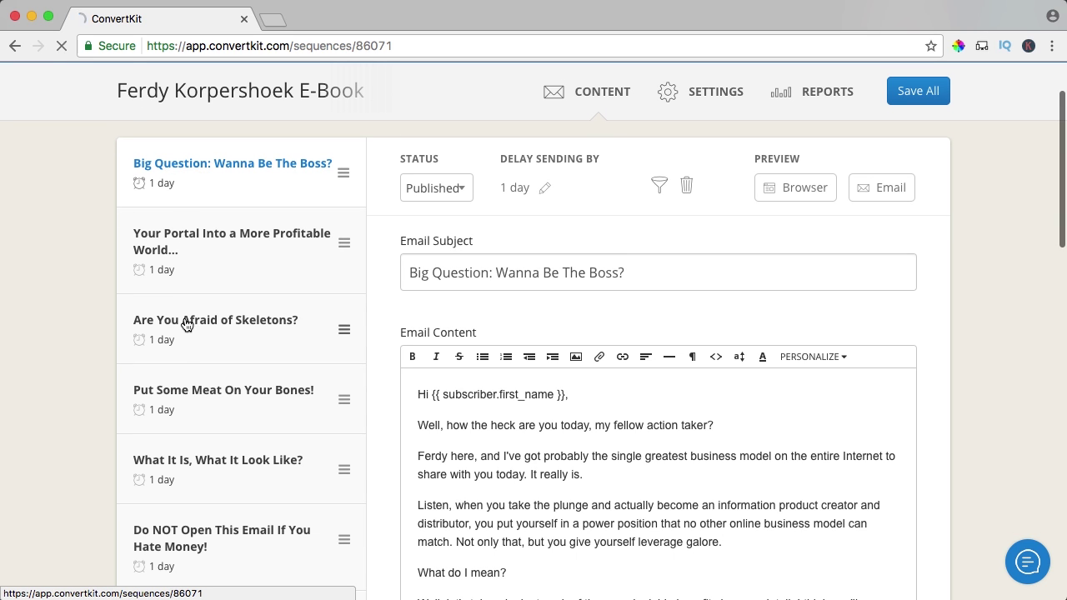
scroll(576, 375, "down", 5)
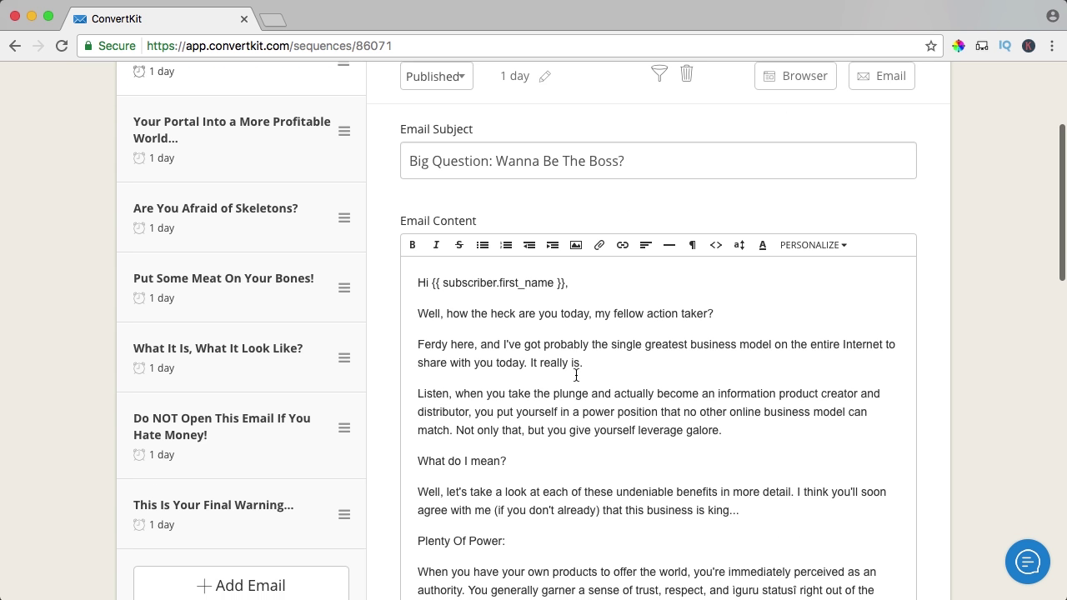
scroll(597, 330, "down", 10)
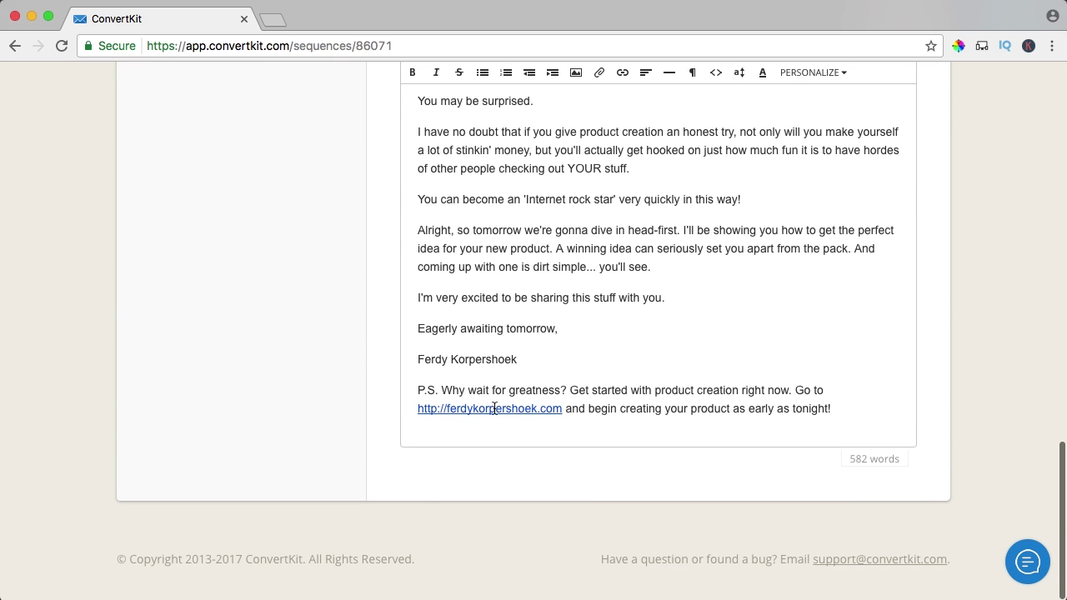
scroll(504, 410, "up", 20)
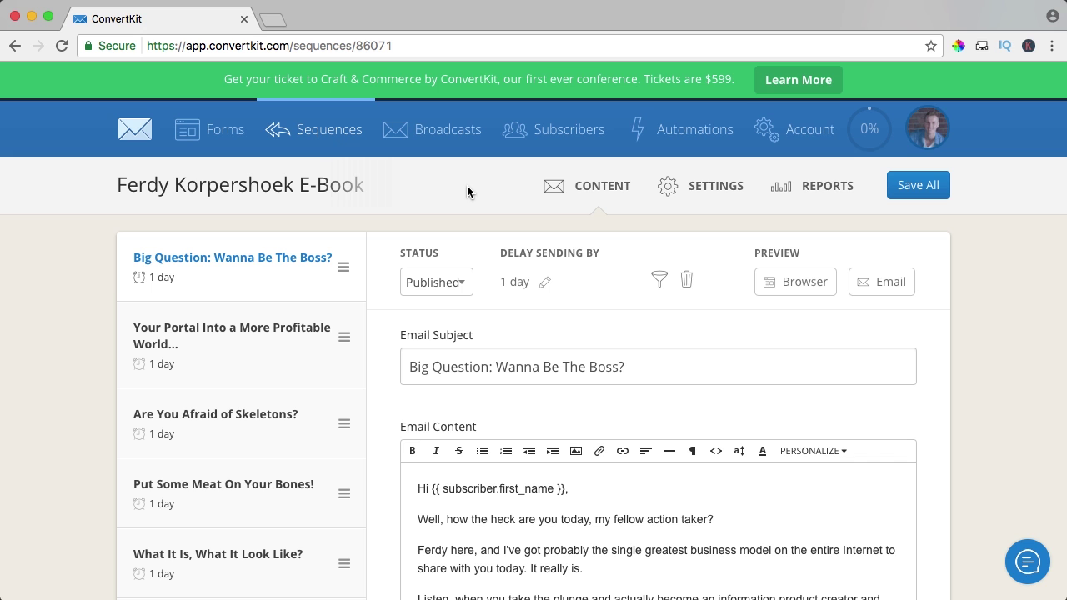
Step: Look through the sequence emails "Your Portal Into a More Profitable World..." and "Are You Afraid of Skeletons?", and return to the first email
scroll(341, 221, "down", 3)
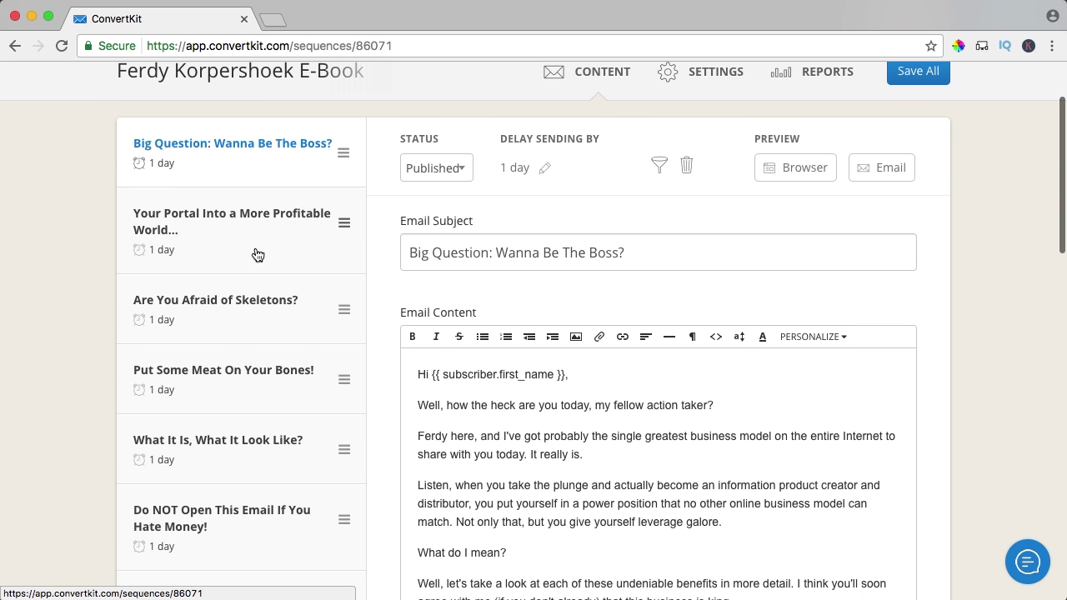
left_click(227, 232)
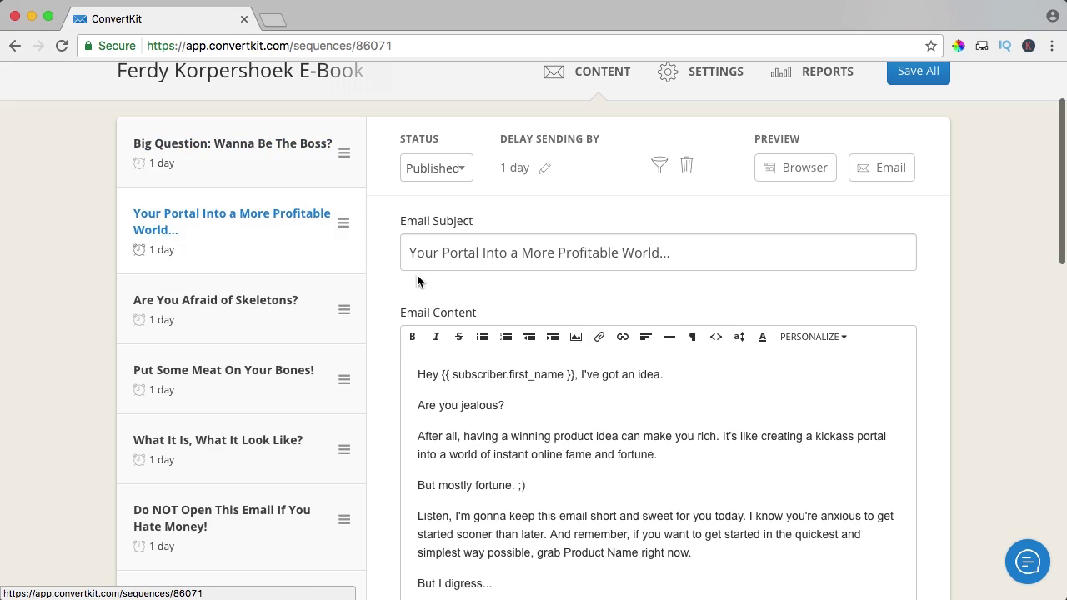
left_click(226, 301)
scroll(549, 407, "down", 15)
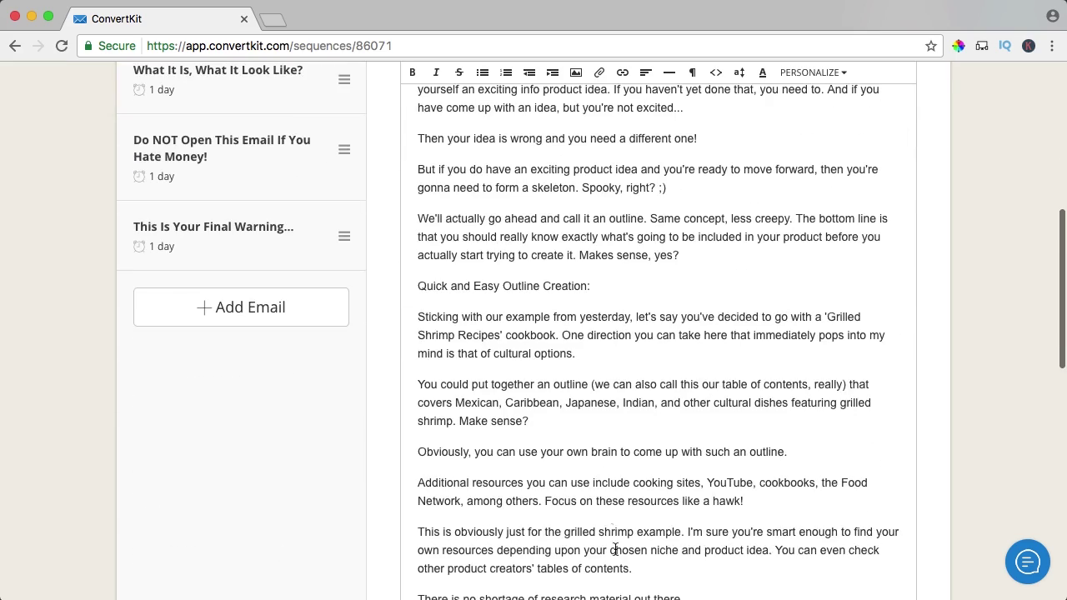
scroll(580, 566, "down", 5)
scroll(545, 481, "up", 20)
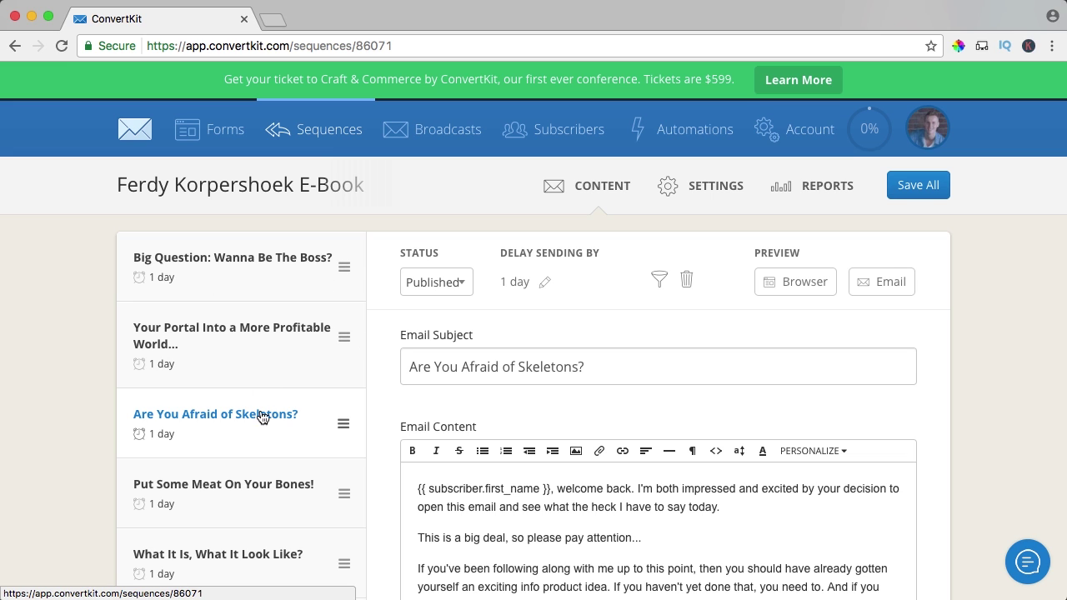
left_click(286, 268)
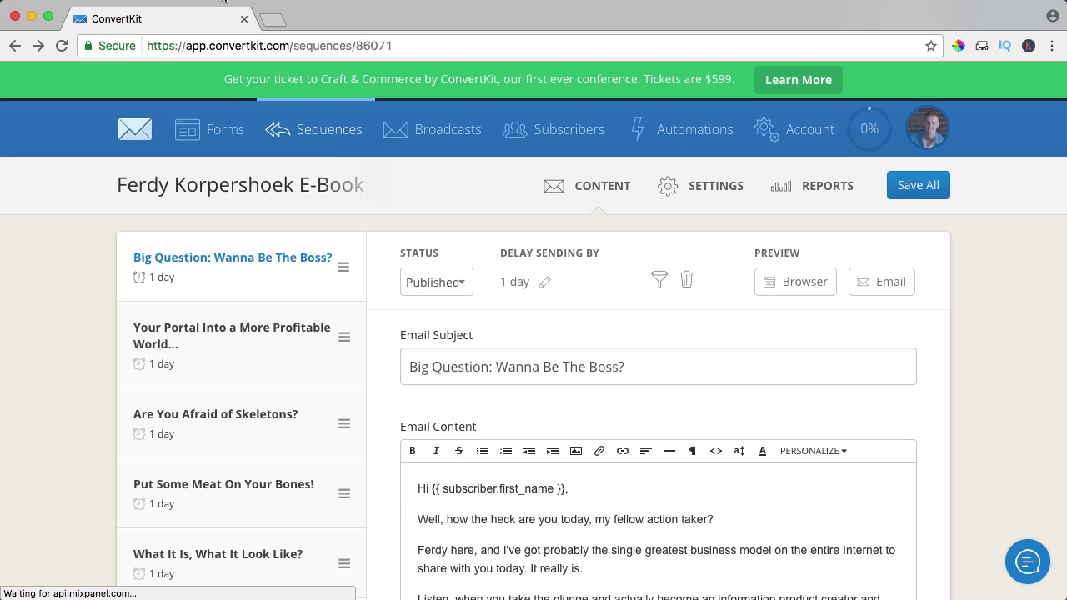
Step: Create a new broadcast and go to its recipient selection
left_click(440, 136)
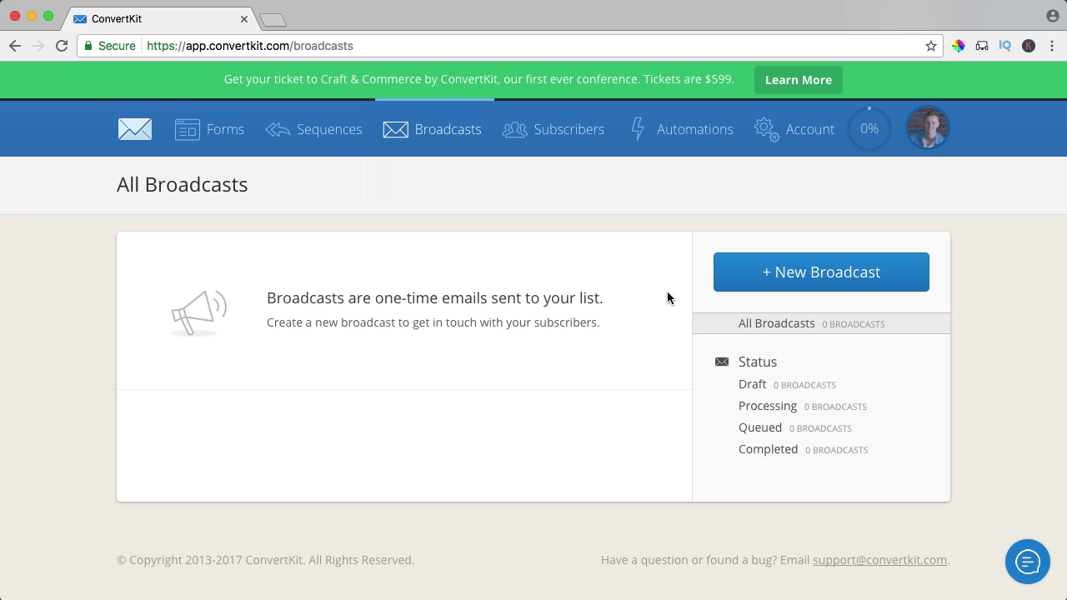
left_click(806, 275)
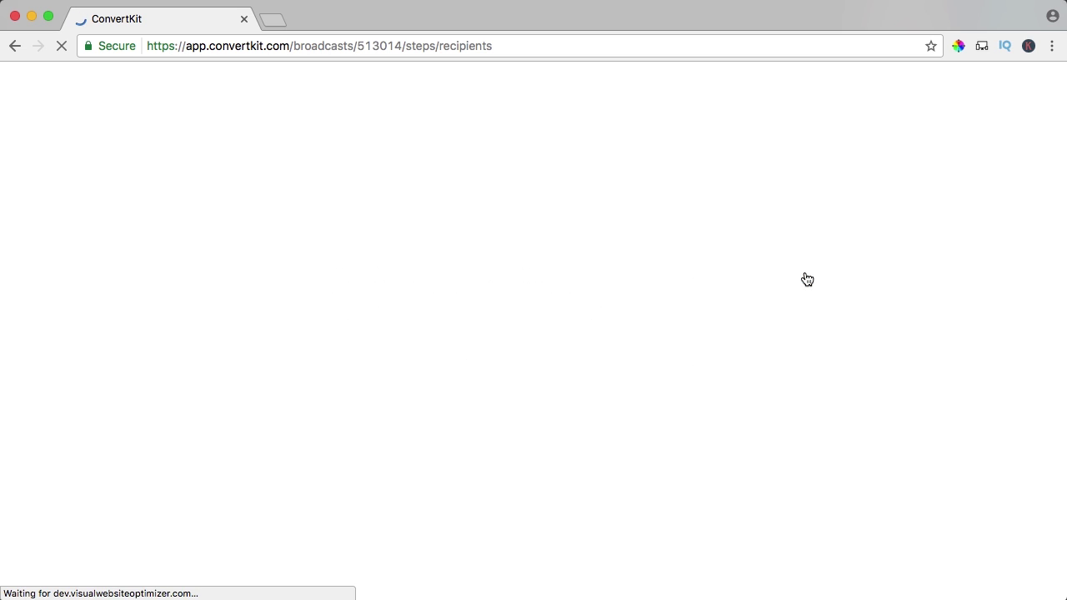
scroll(317, 342, "down", 4)
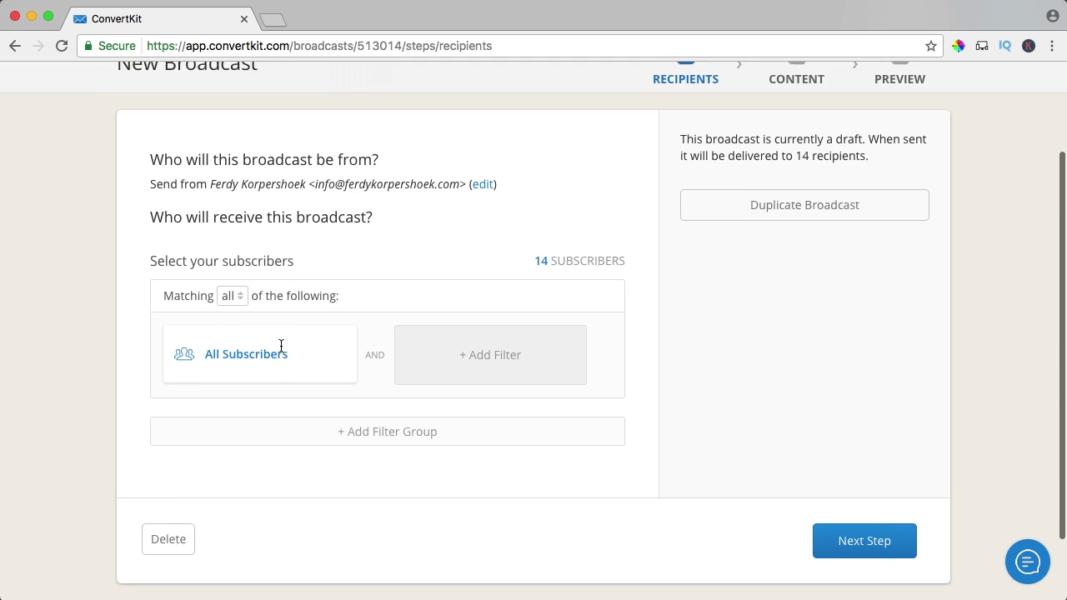
Step: Start an additional recipient filter for the broadcast, based on subscribers who are subscribed to tags
left_click(306, 320)
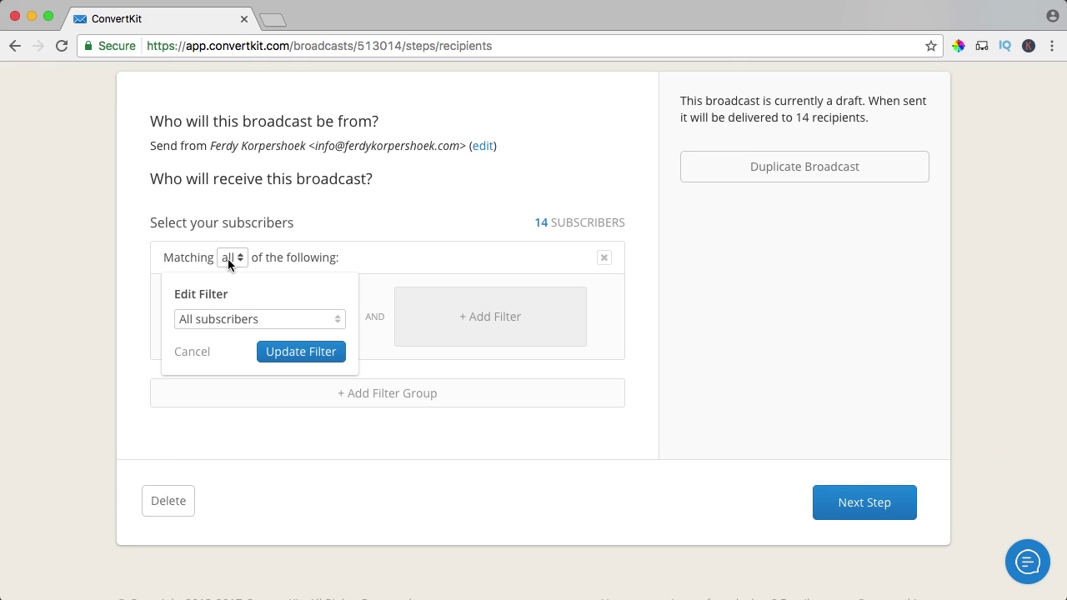
left_click(494, 320)
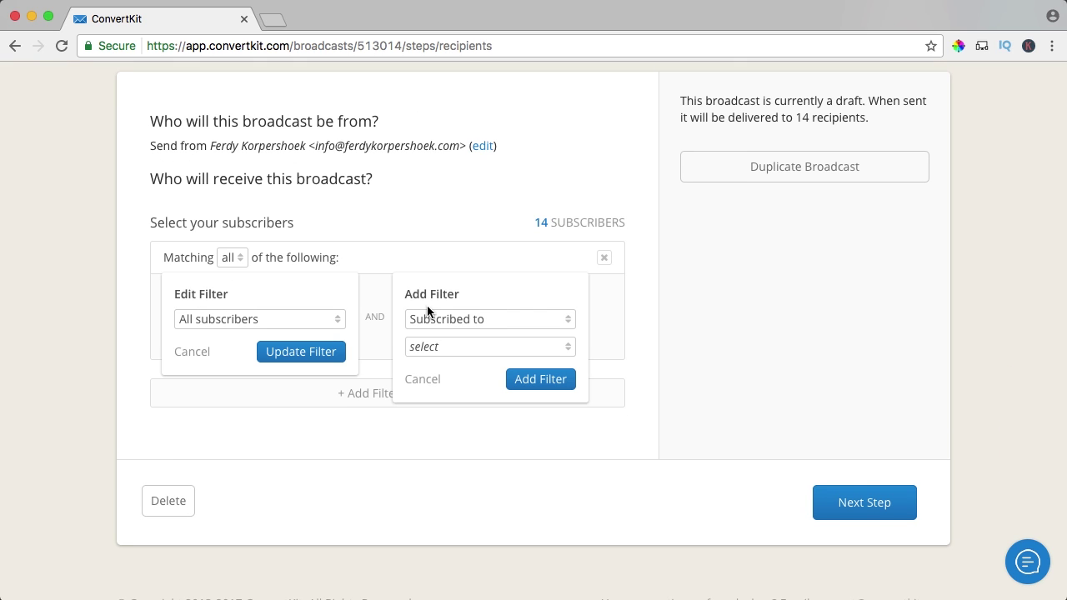
left_click(457, 348)
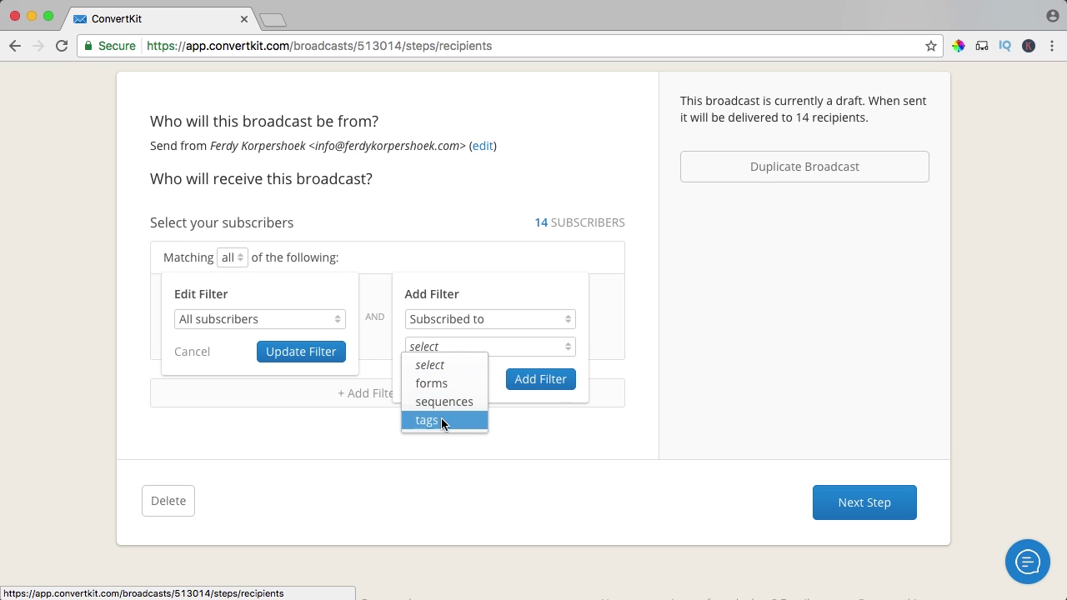
left_click(442, 421)
left_click(460, 375)
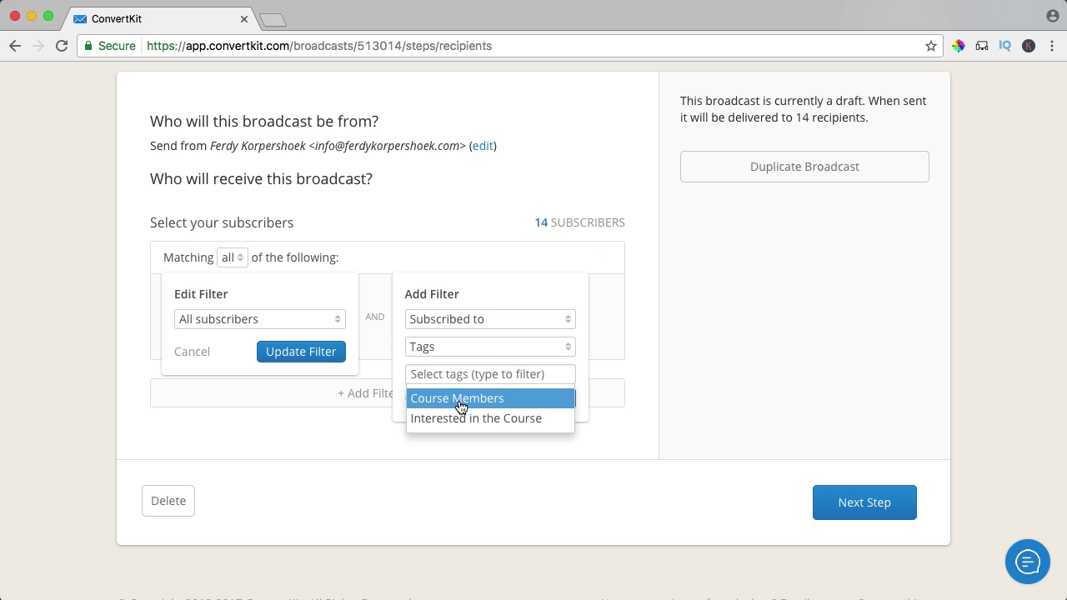
left_click(451, 406)
left_click(641, 346)
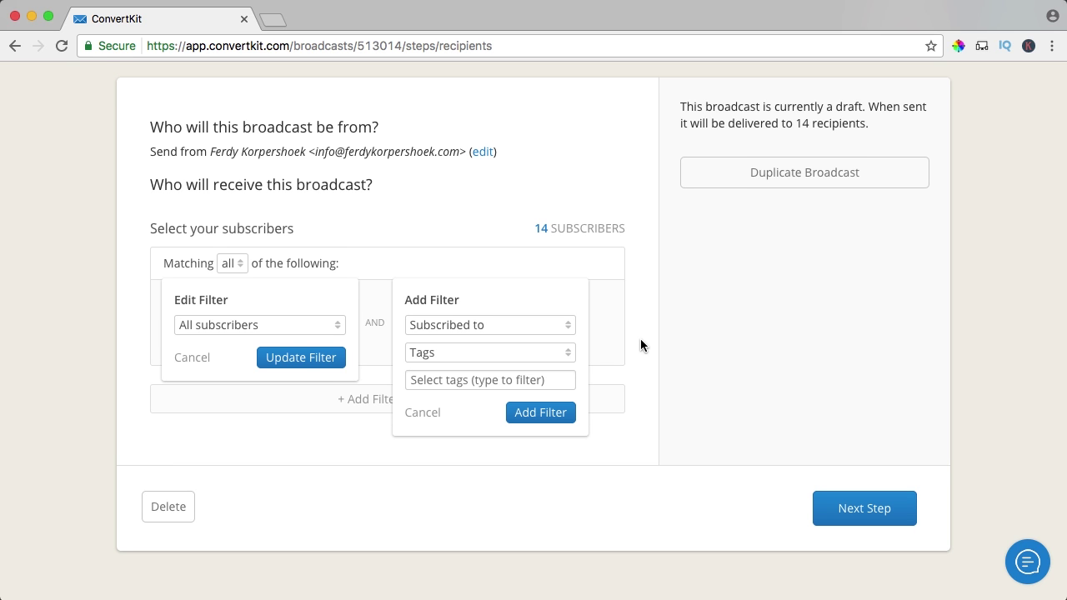
Step: Choose the Course Members tag for the new recipient filter and add the filter to the broadcast
scroll(641, 345, "up", 4)
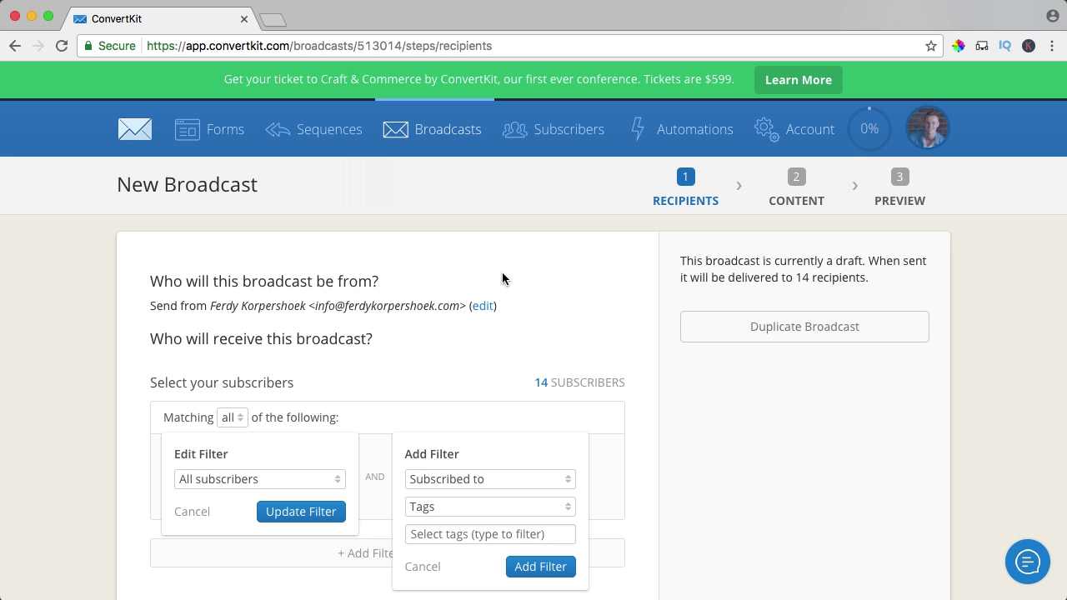
scroll(502, 272, "down", 1)
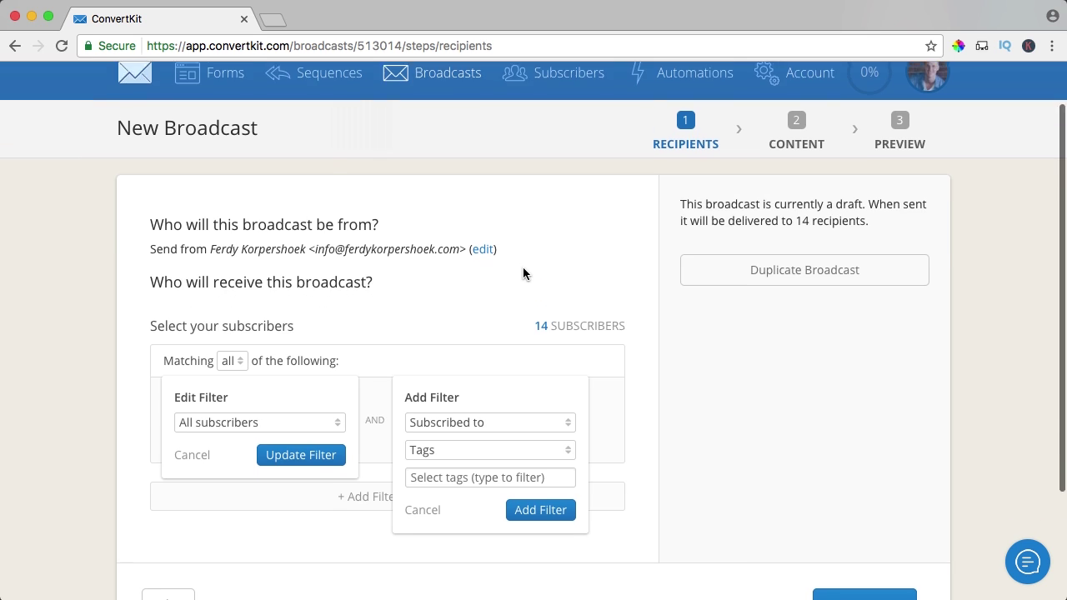
scroll(523, 267, "up", 1)
scroll(510, 268, "down", 1)
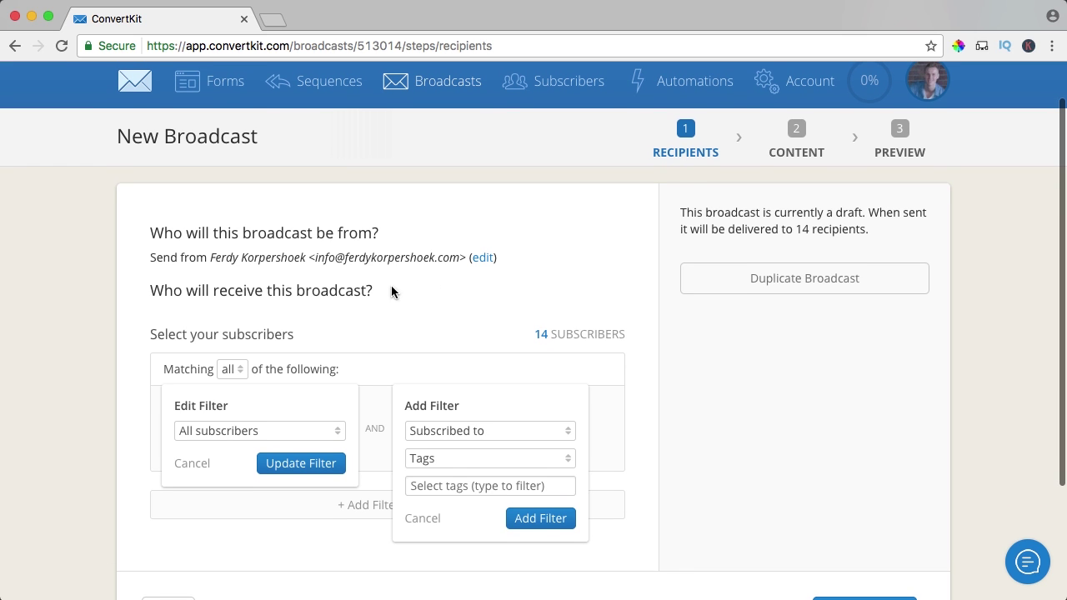
scroll(280, 354, "down", 3)
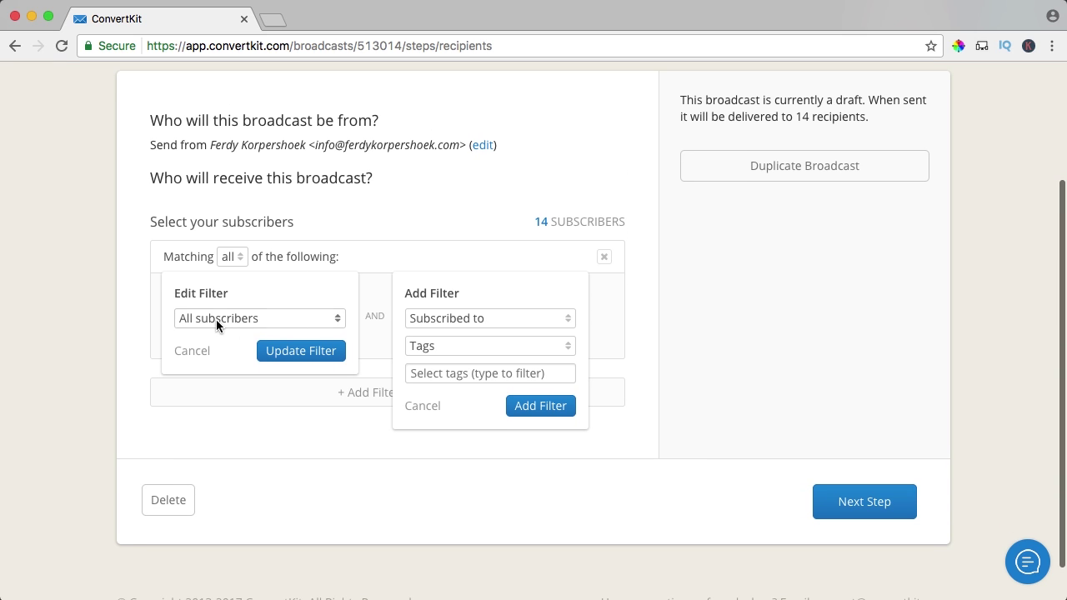
left_click(216, 319)
left_click(215, 336)
left_click(445, 377)
left_click(454, 396)
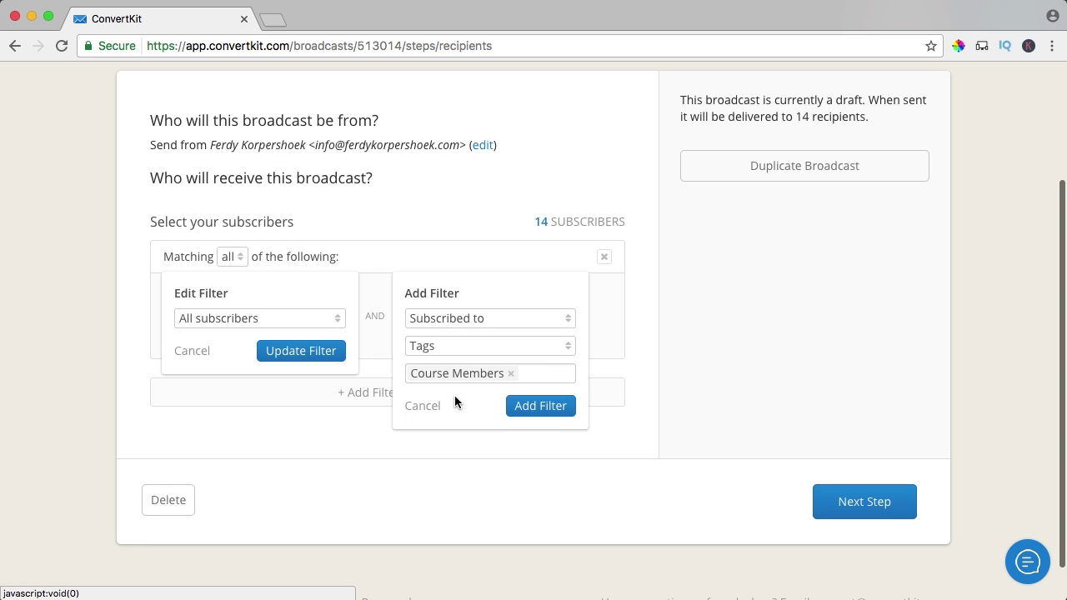
left_click(538, 407)
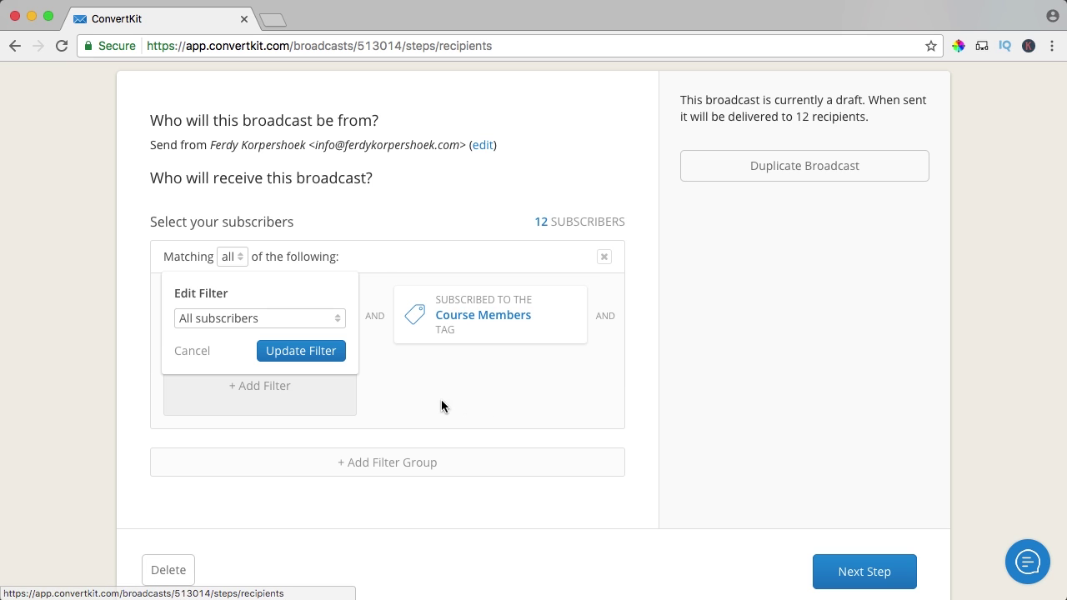
Step: Proceed to the broadcast's content and enter "New Course Chapter Online" as the email subject
scroll(754, 434, "up", 2)
scroll(754, 434, "down", 3)
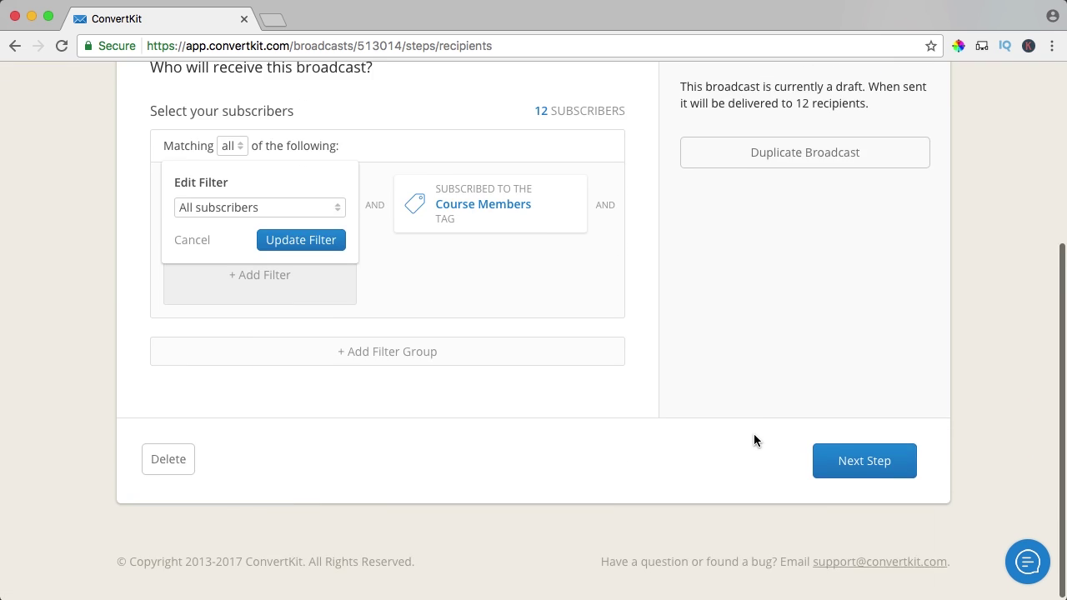
scroll(754, 433, "up", 3)
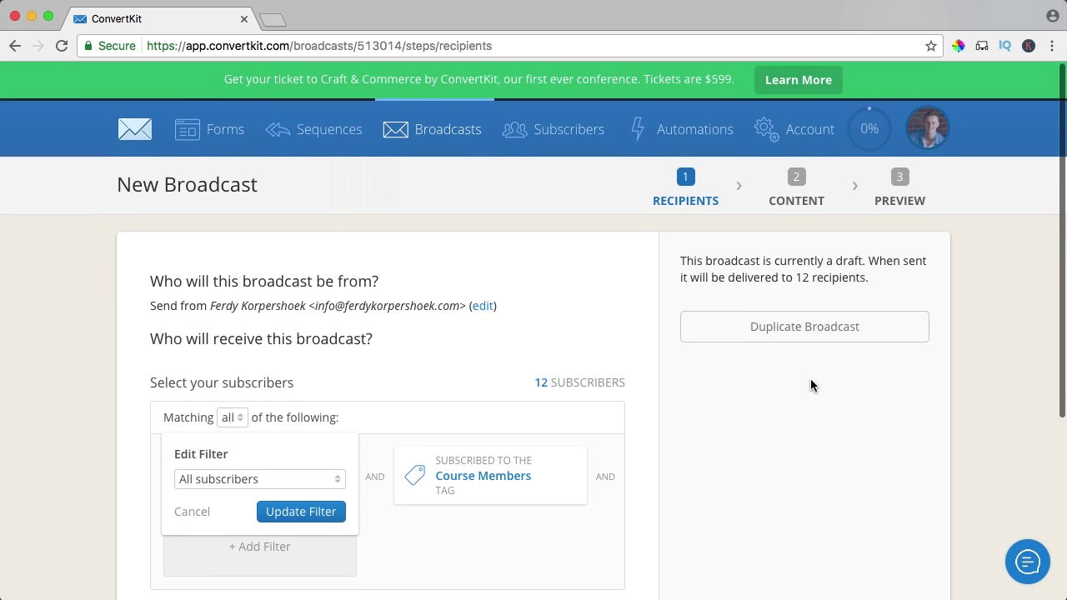
scroll(811, 378, "down", 3)
left_click(860, 472)
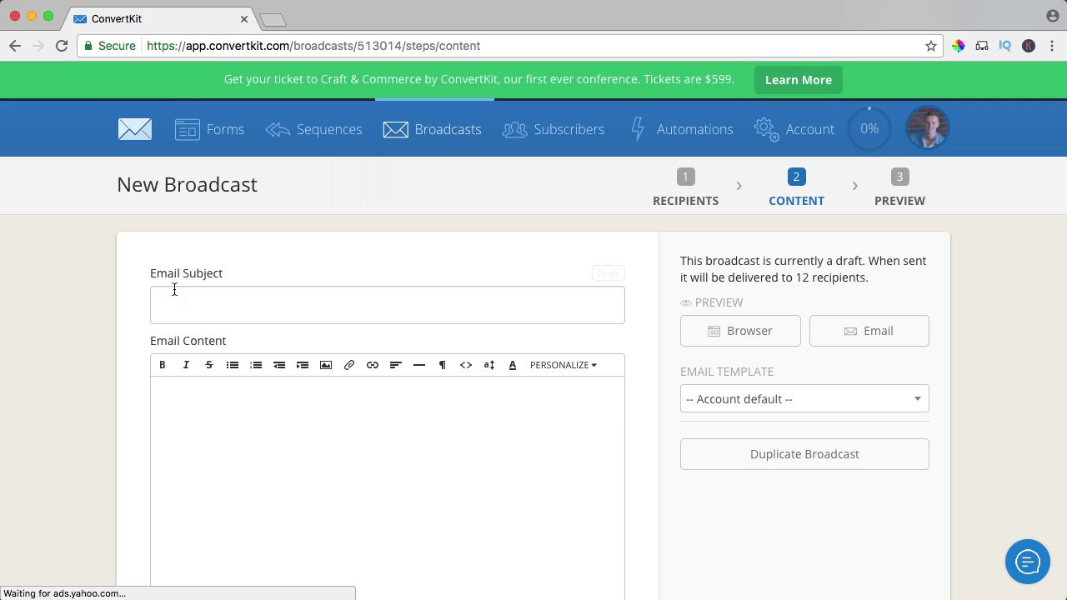
left_click(226, 304)
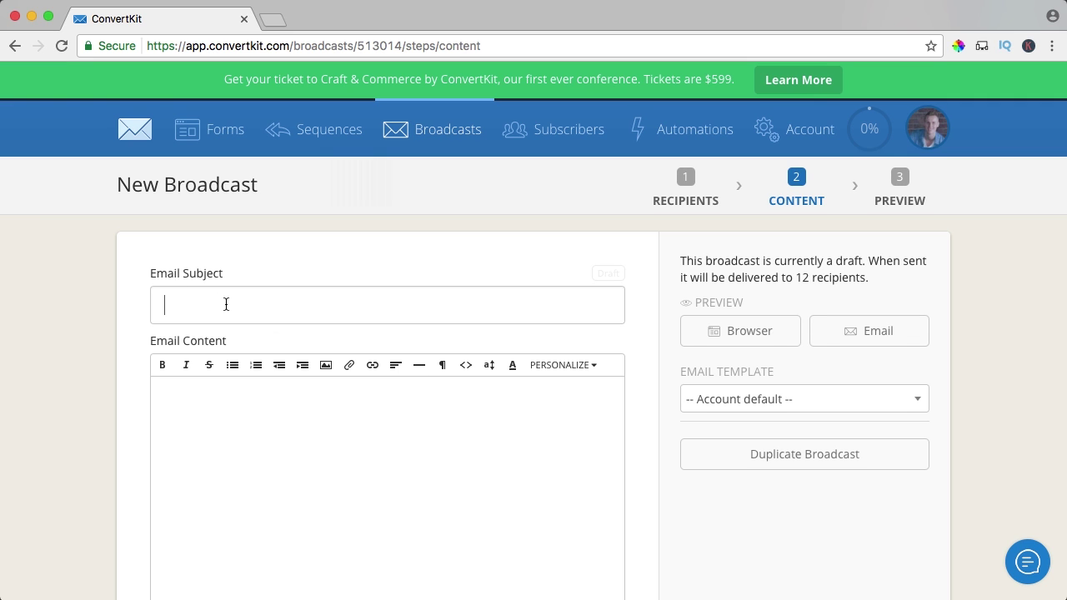
type("New Course C")
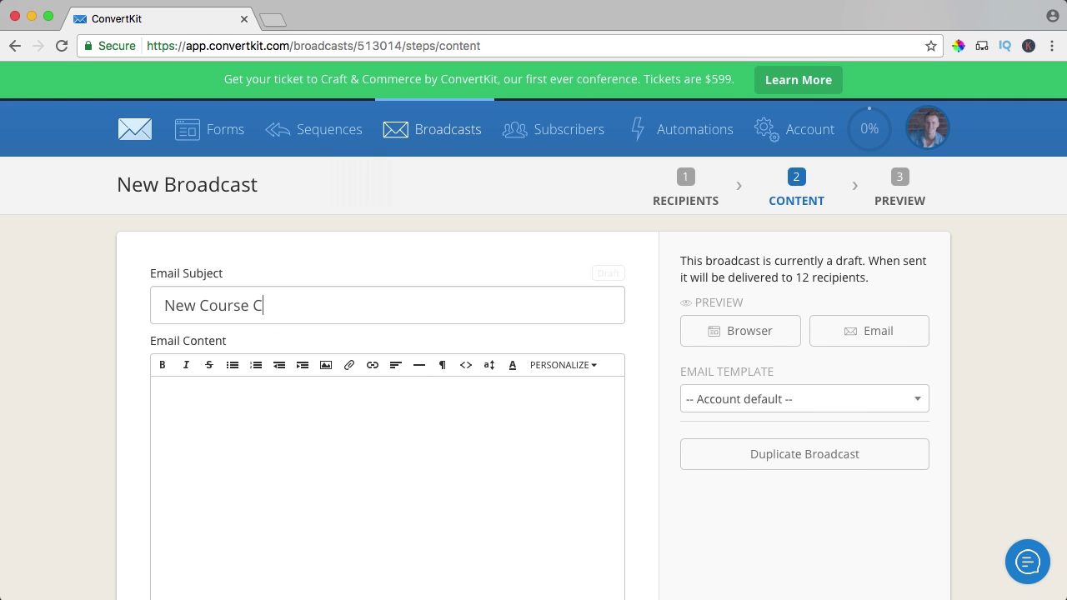
type("hapter Online")
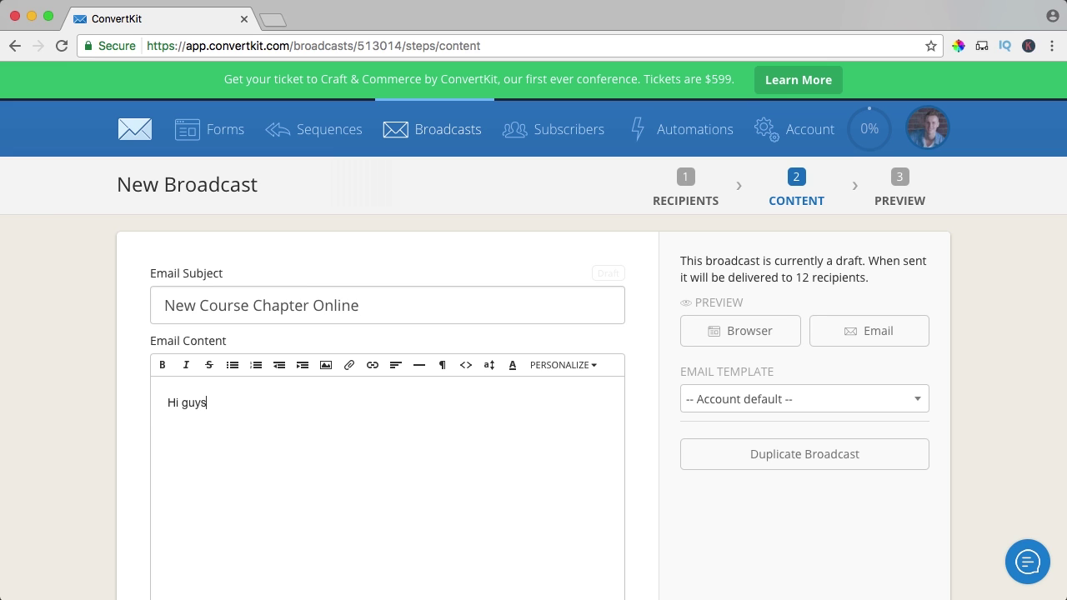
Step: Write the email body with a personalized first-name greeting, "I have some great news!", the new chapter announcement with its link, "Enjoy!" and the sender's first name
left_click(563, 365)
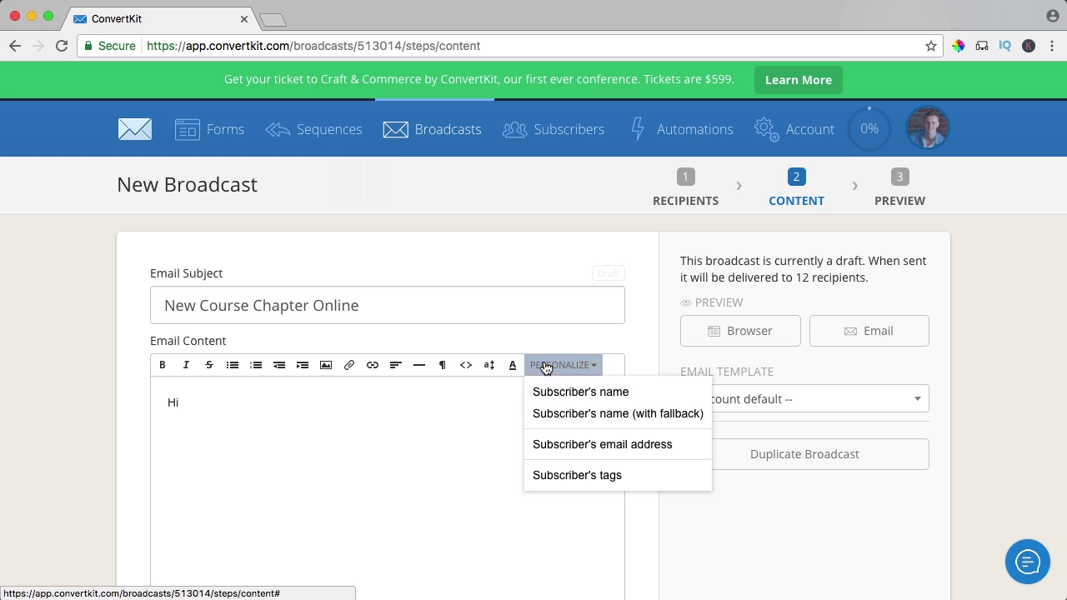
left_click(560, 391)
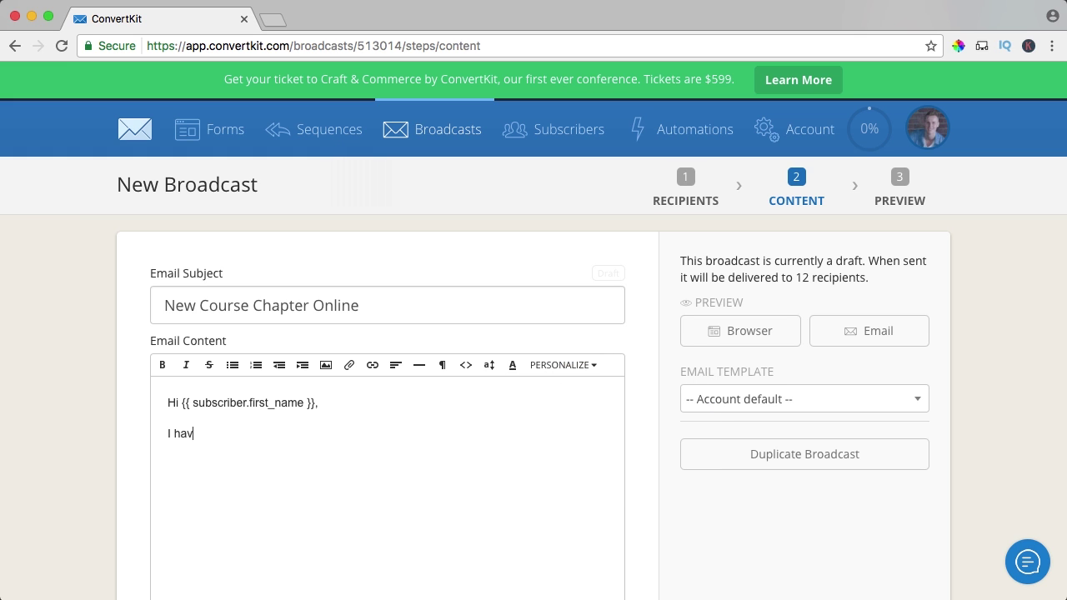
type("e some gr")
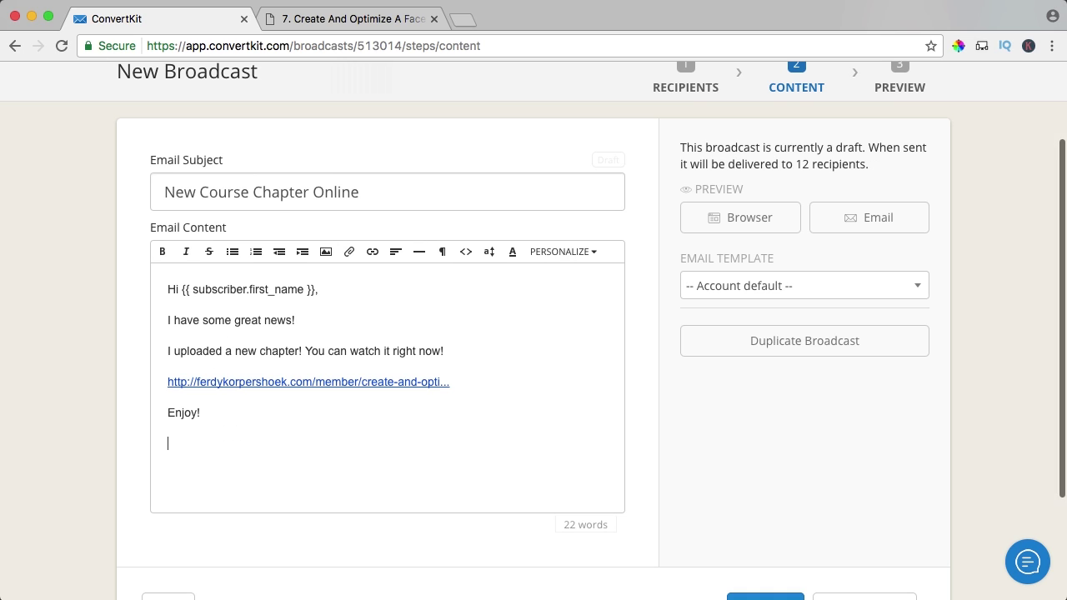
type("Ferdy")
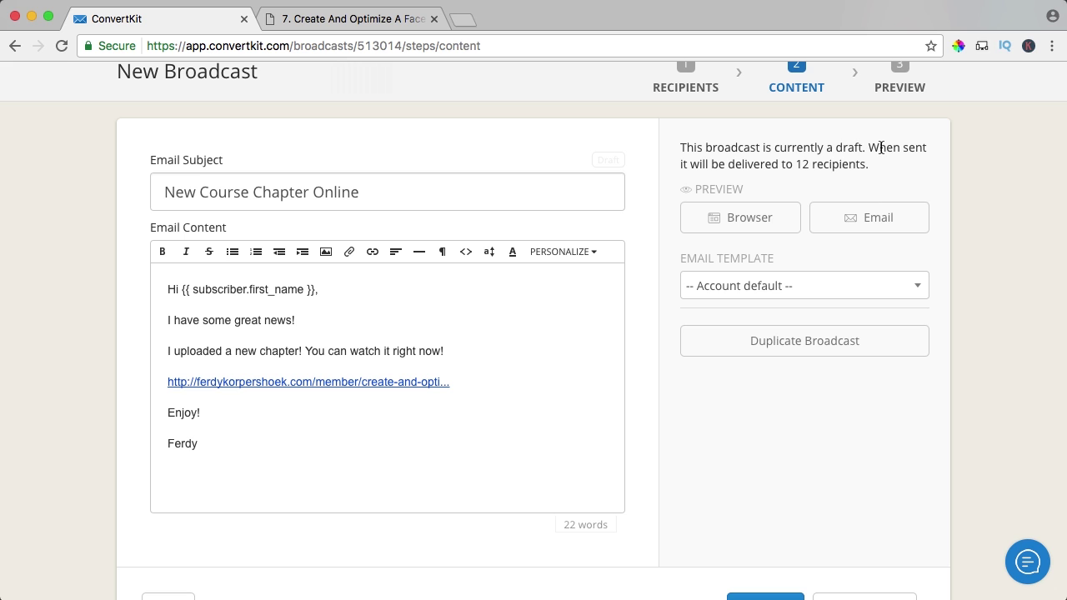
Step: Preview the broadcast in the browser with the account default template and with the Classic template
left_click(739, 216)
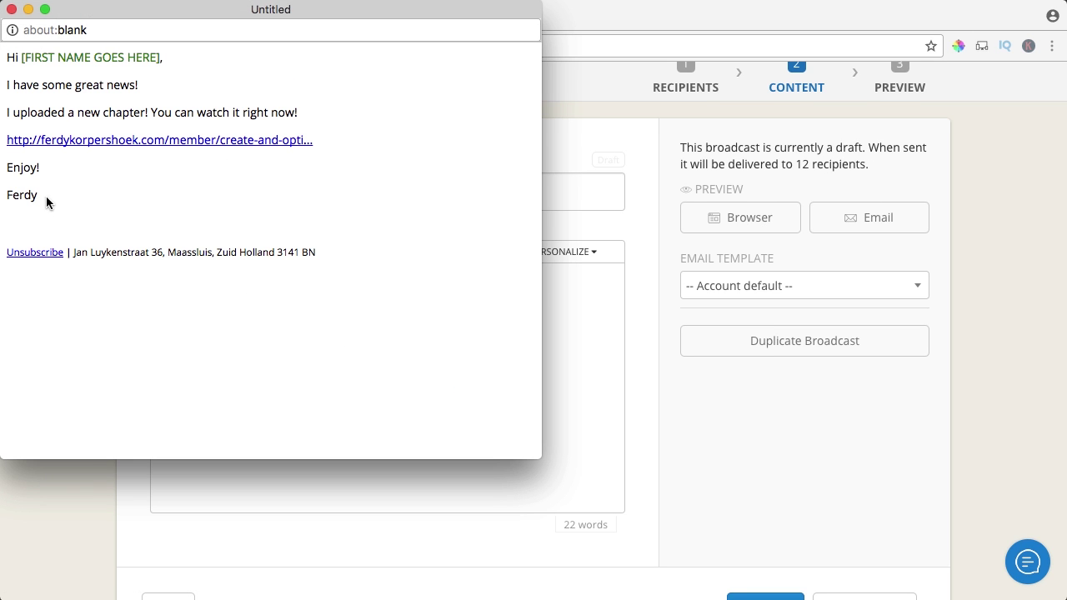
left_click(11, 9)
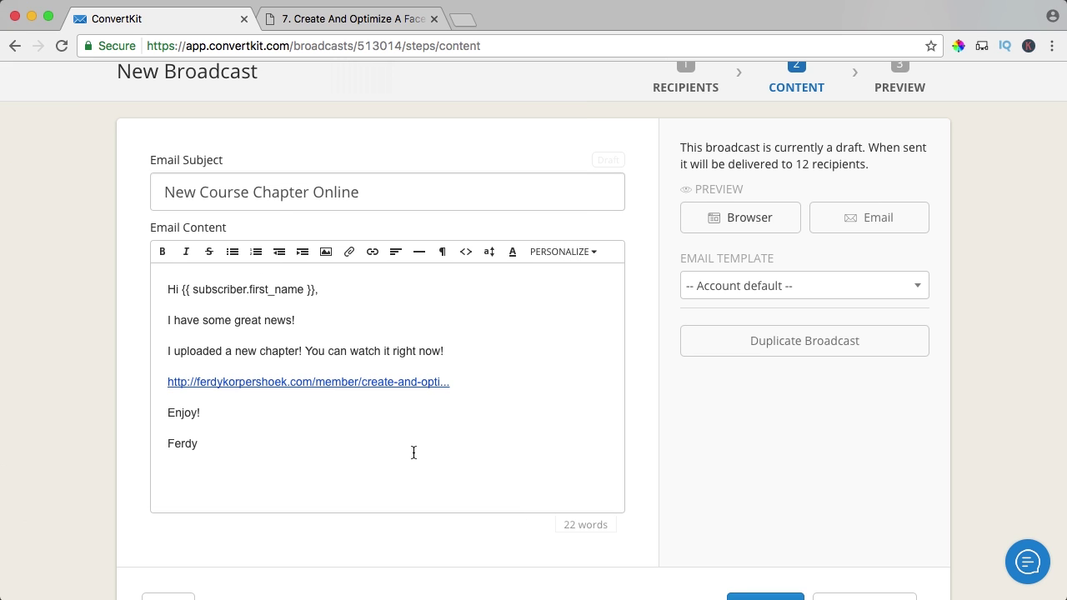
left_click(743, 284)
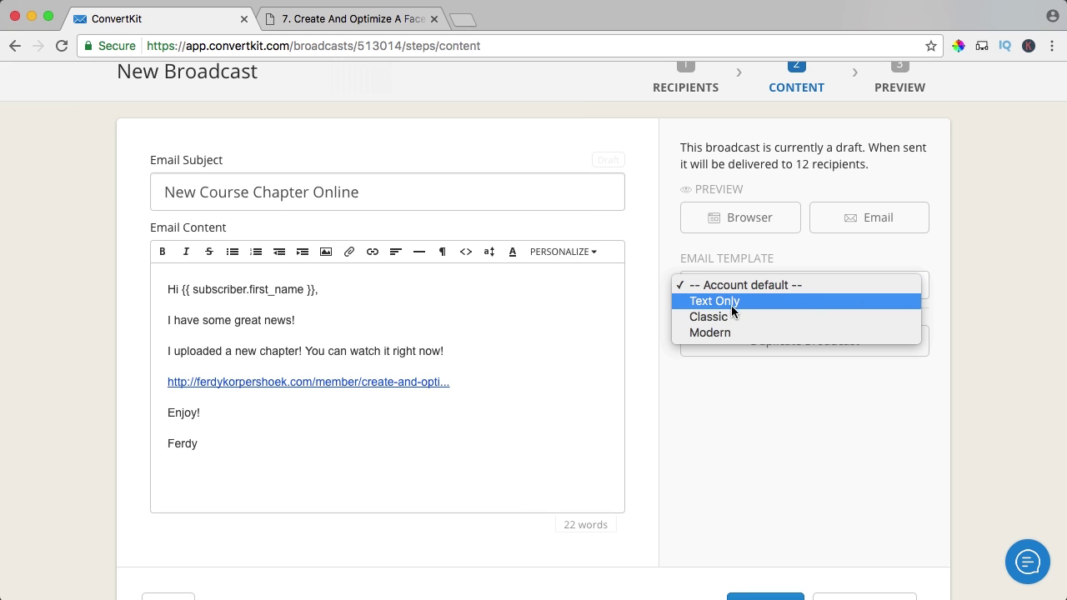
left_click(728, 316)
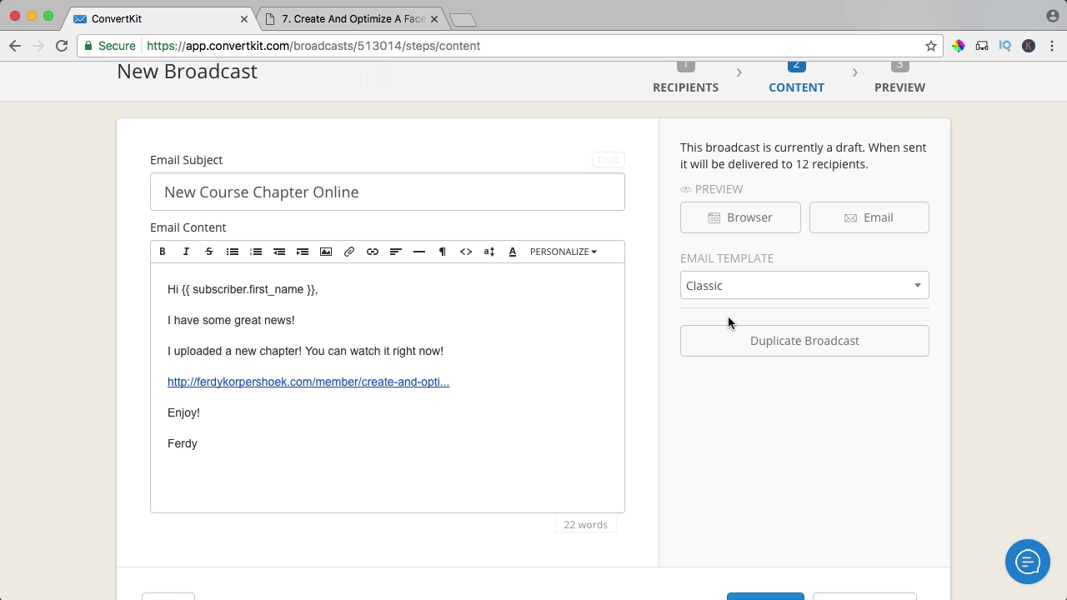
left_click(732, 219)
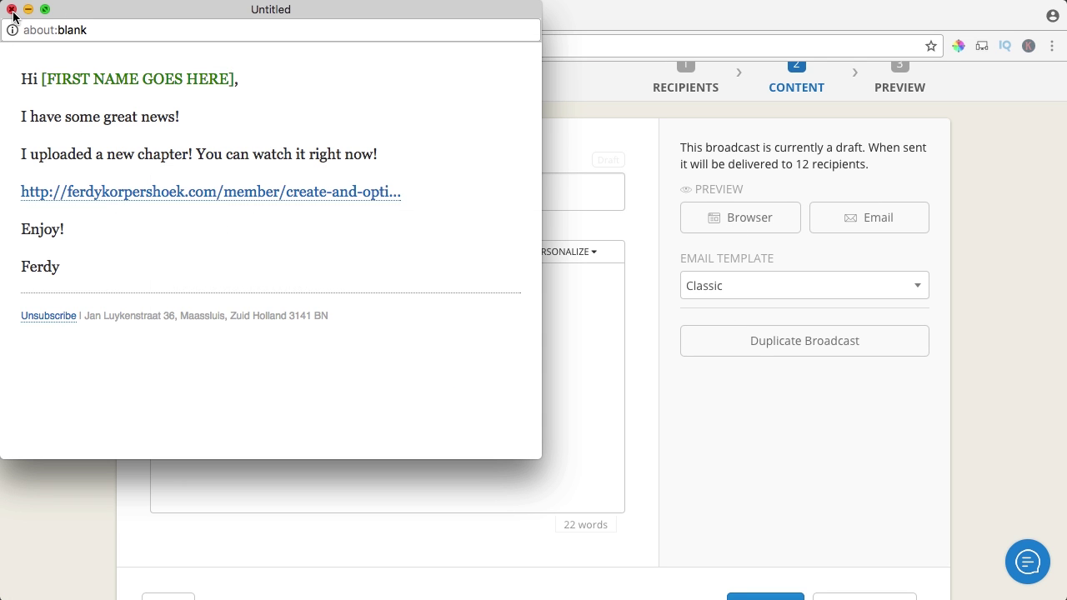
left_click(12, 9)
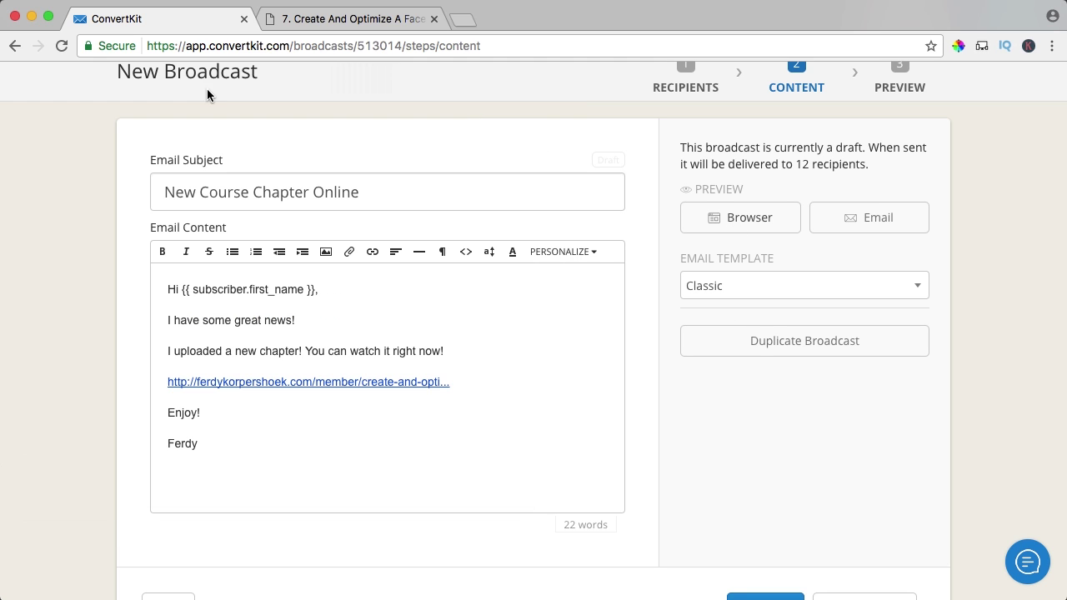
Step: Change the email template to Modern and preview the broadcast in the browser
left_click(747, 285)
left_click(726, 300)
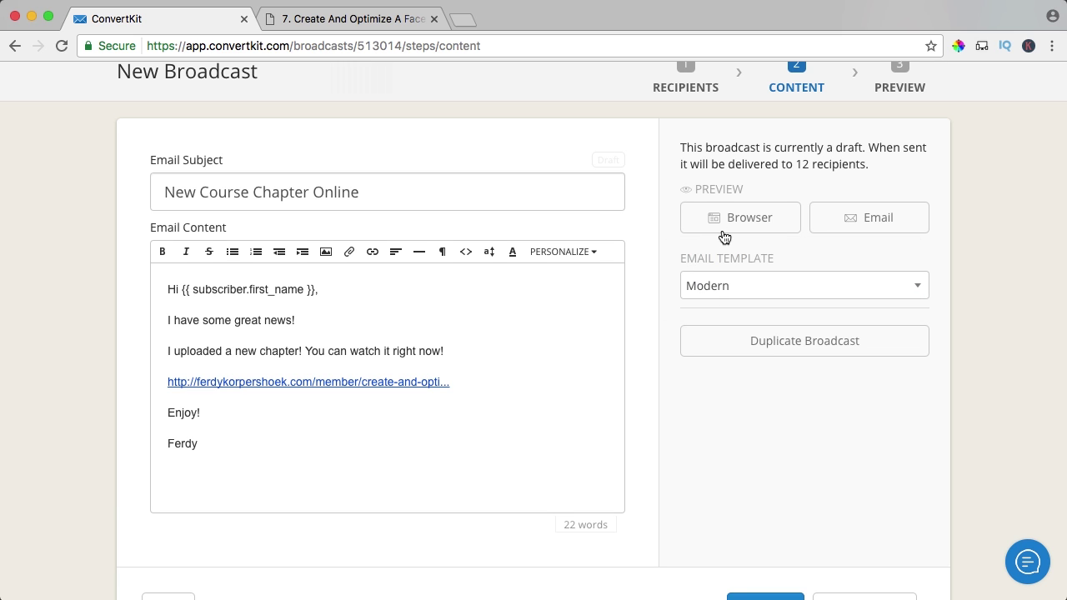
left_click(734, 218)
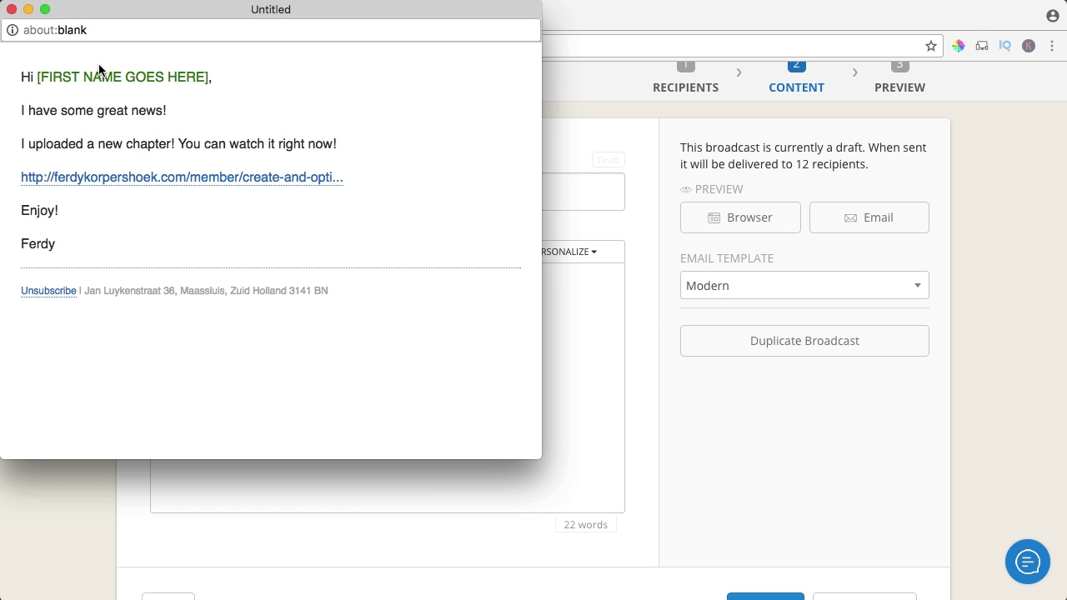
left_click(12, 9)
Step: Set the email template to Text Only and send a preview email to the prefilled address
left_click(754, 286)
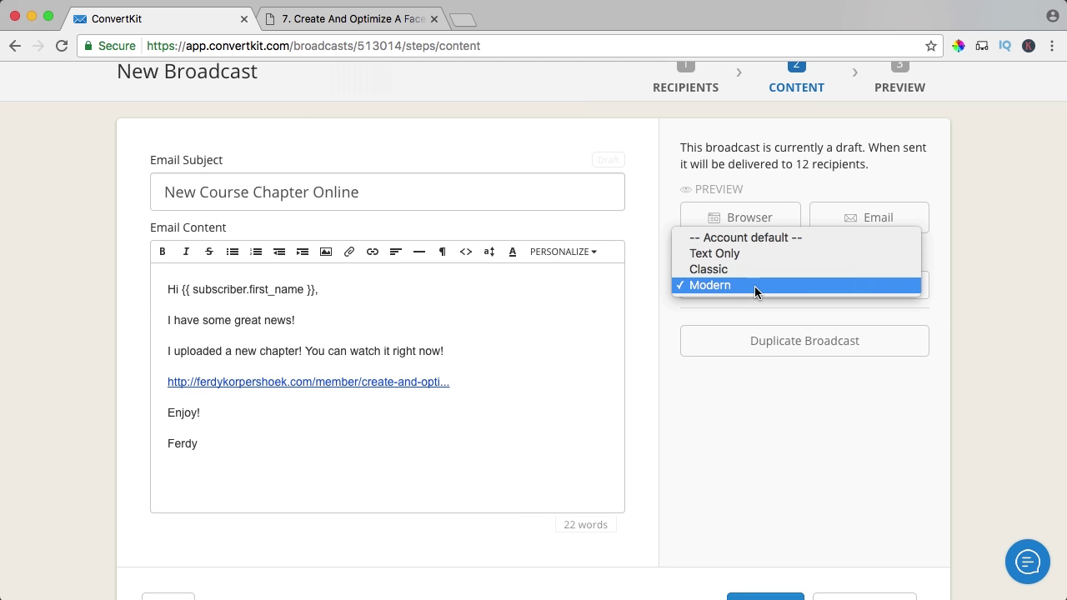
left_click(716, 254)
left_click(854, 215)
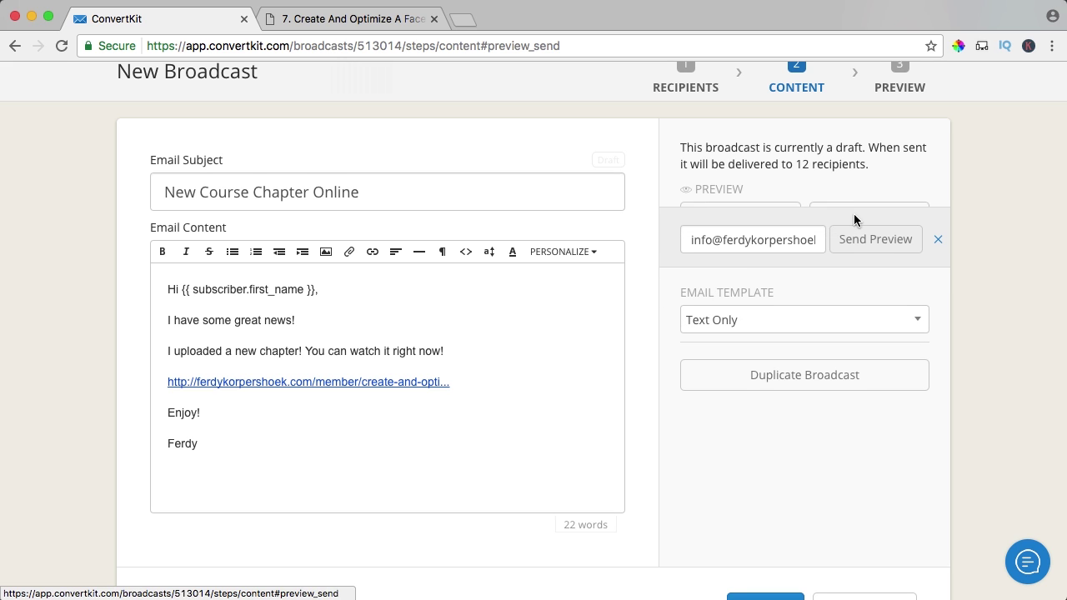
left_click(845, 237)
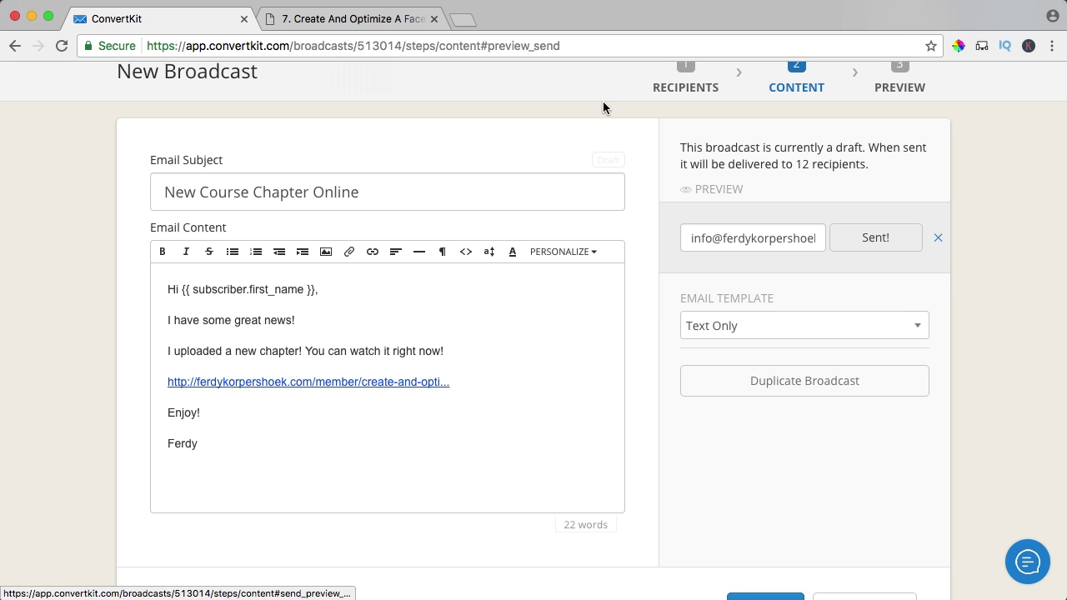
Step: Proceed to the broadcast's final preview and review the message with its sending details
scroll(763, 415, "down", 3)
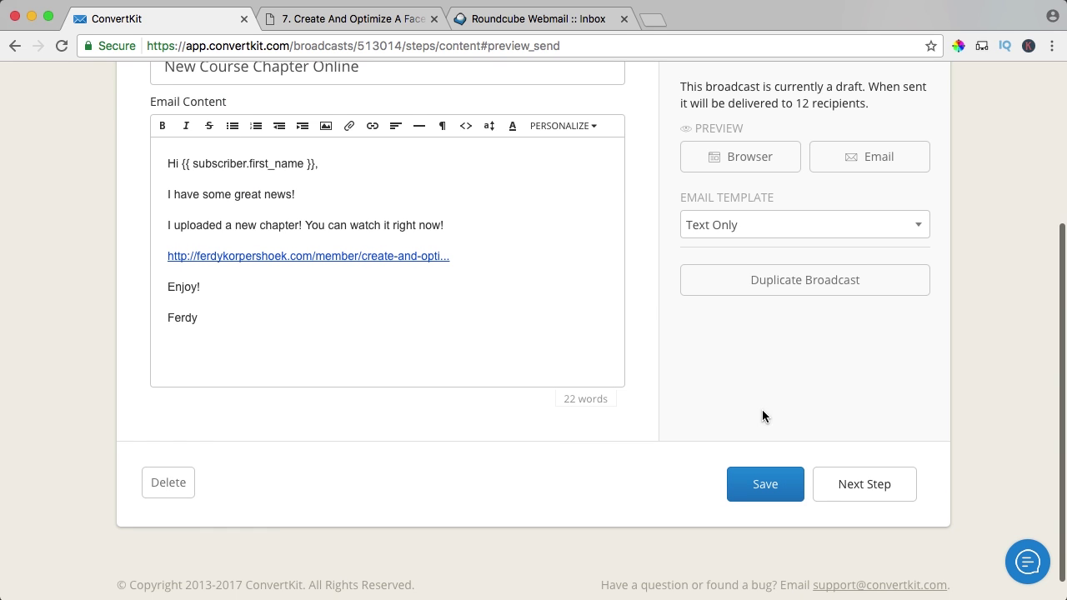
left_click(868, 484)
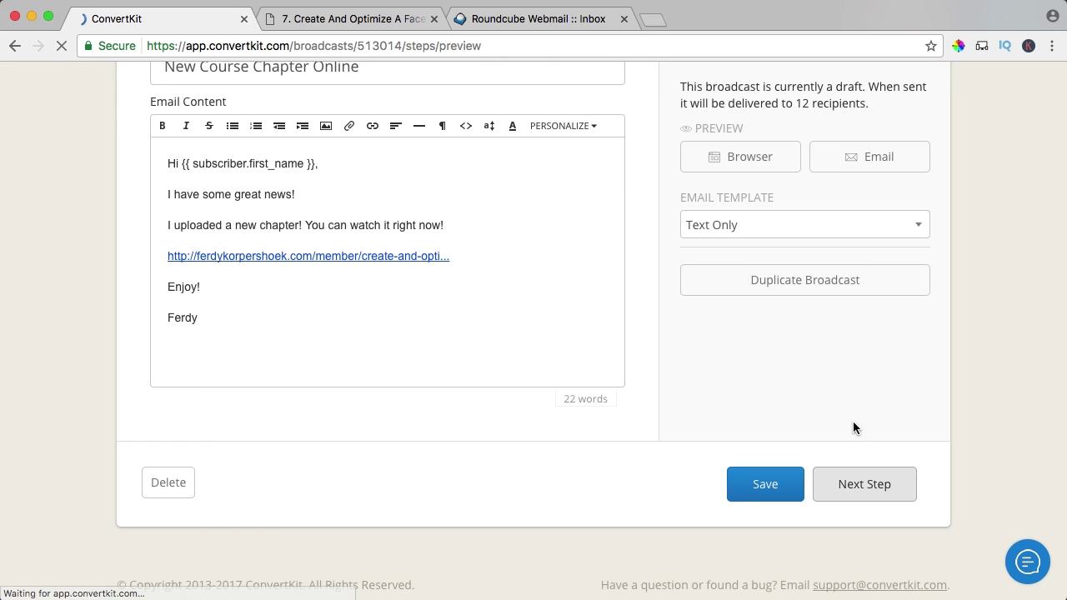
scroll(651, 325, "down", 1)
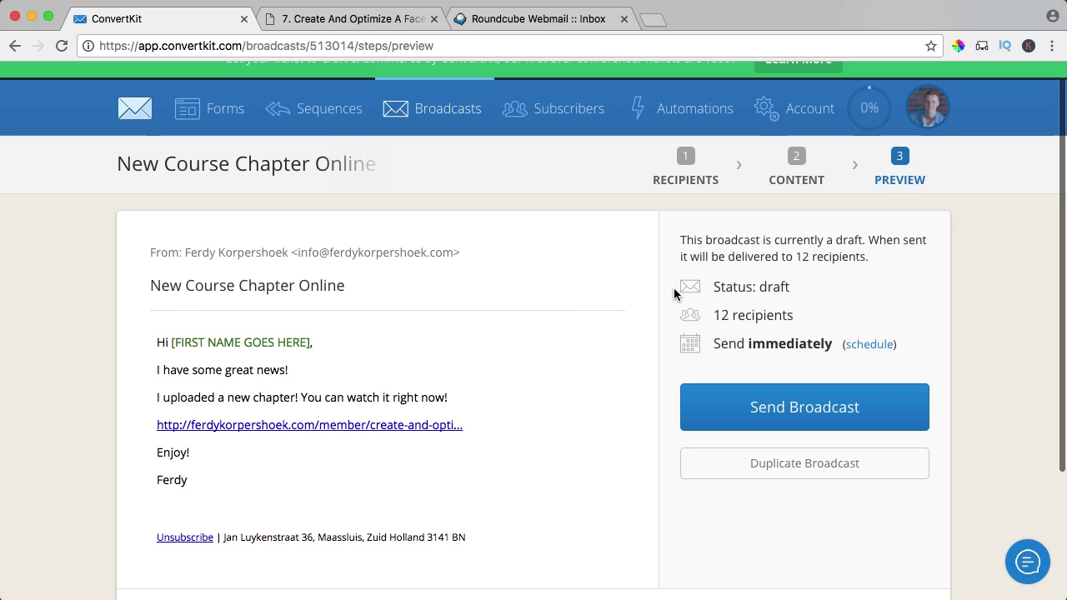
scroll(762, 315, "down", 2)
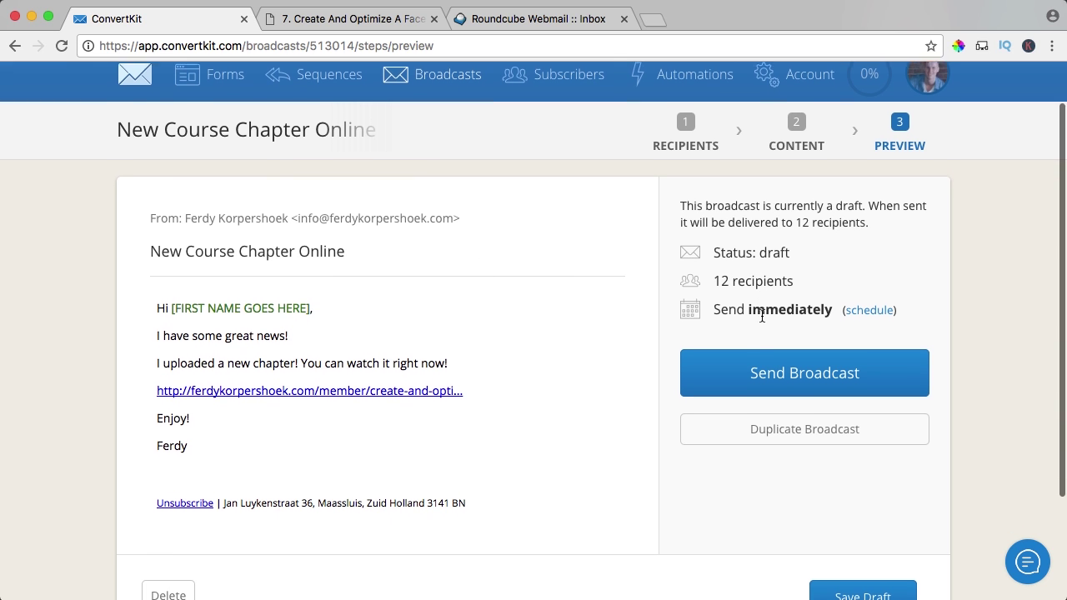
Step: Look at the scheduling calendar without picking a date, and review the broadcast's recipients and its sending and draft options
left_click(873, 305)
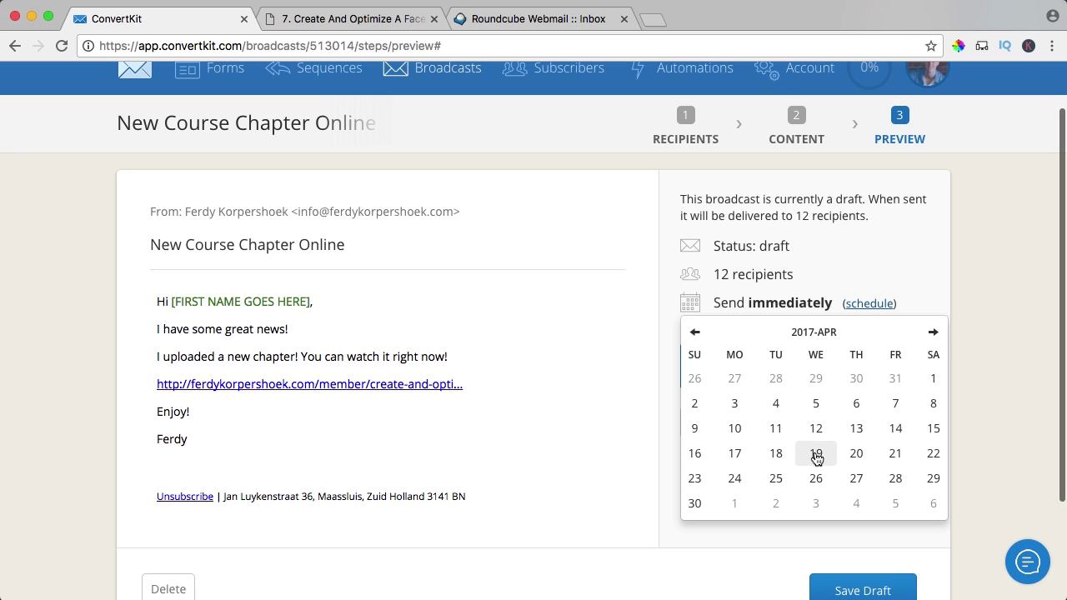
left_click(873, 242)
scroll(667, 248, "down", 2)
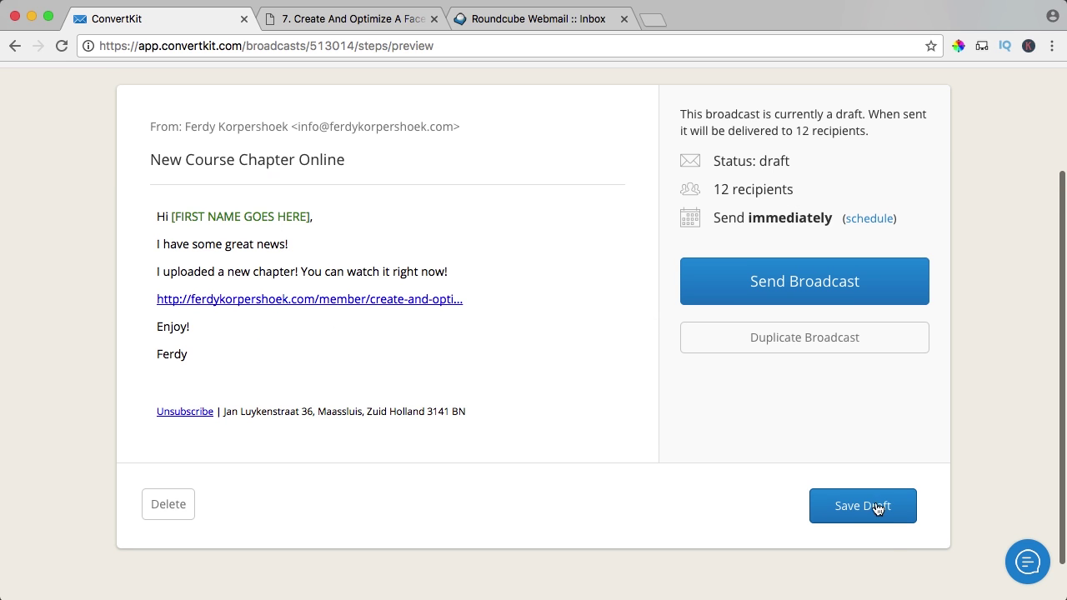
scroll(820, 465, "up", 1)
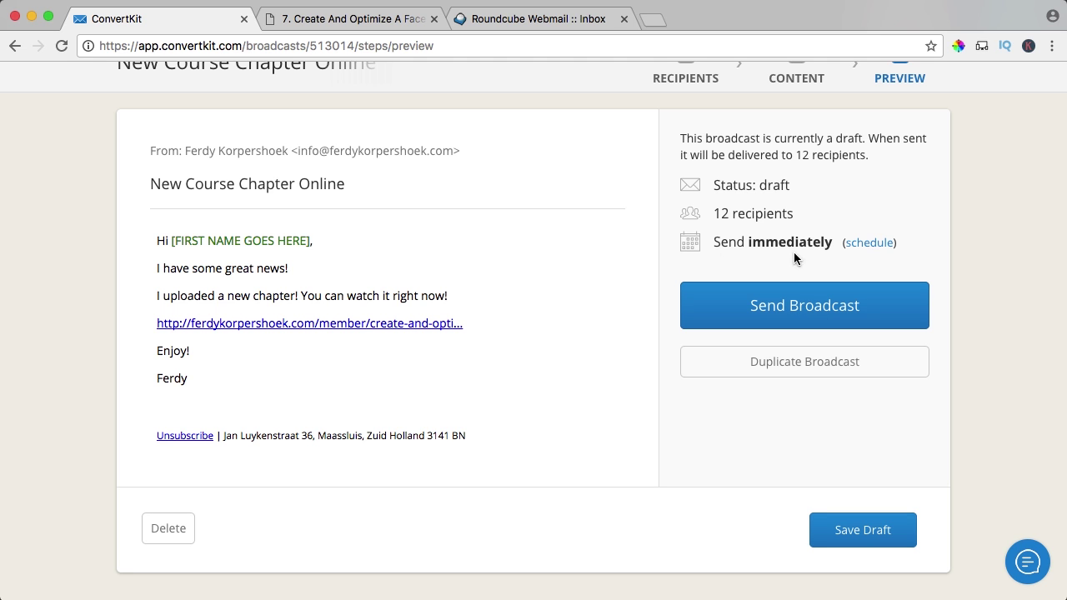
left_click_drag(721, 215, 757, 215)
left_click(767, 215)
scroll(651, 246, "up", 3)
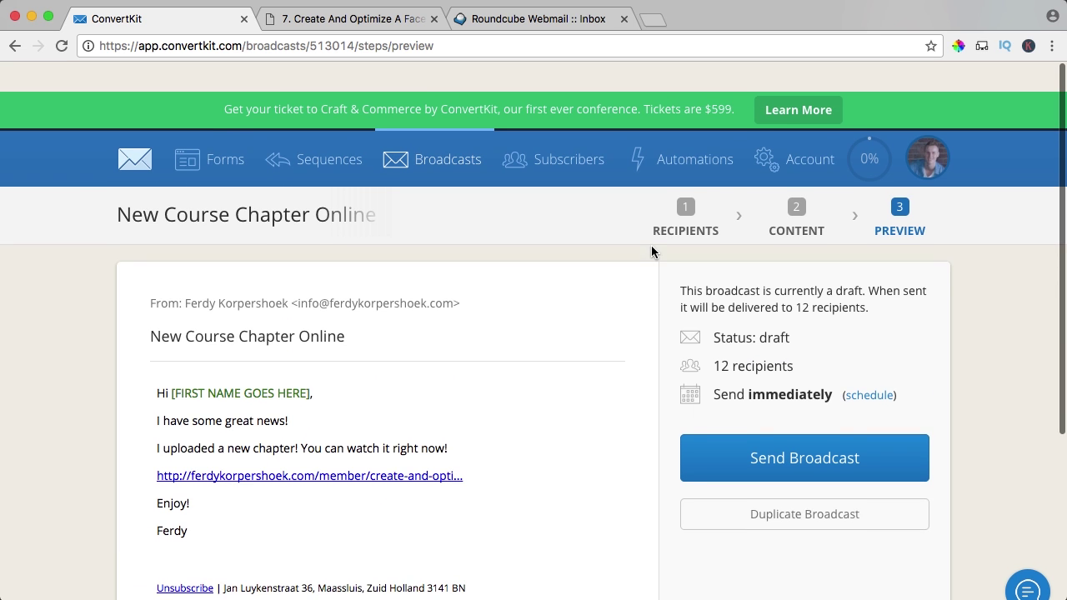
Step: Return to the main dashboard and look over the subscriber statistics and the forms
left_click(137, 132)
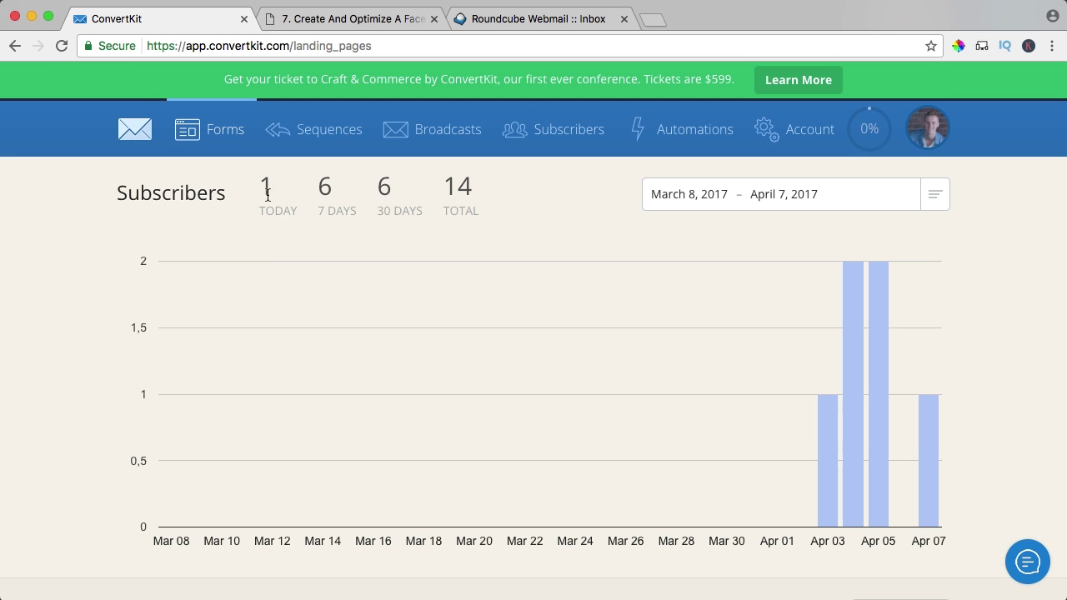
scroll(272, 242, "down", 5)
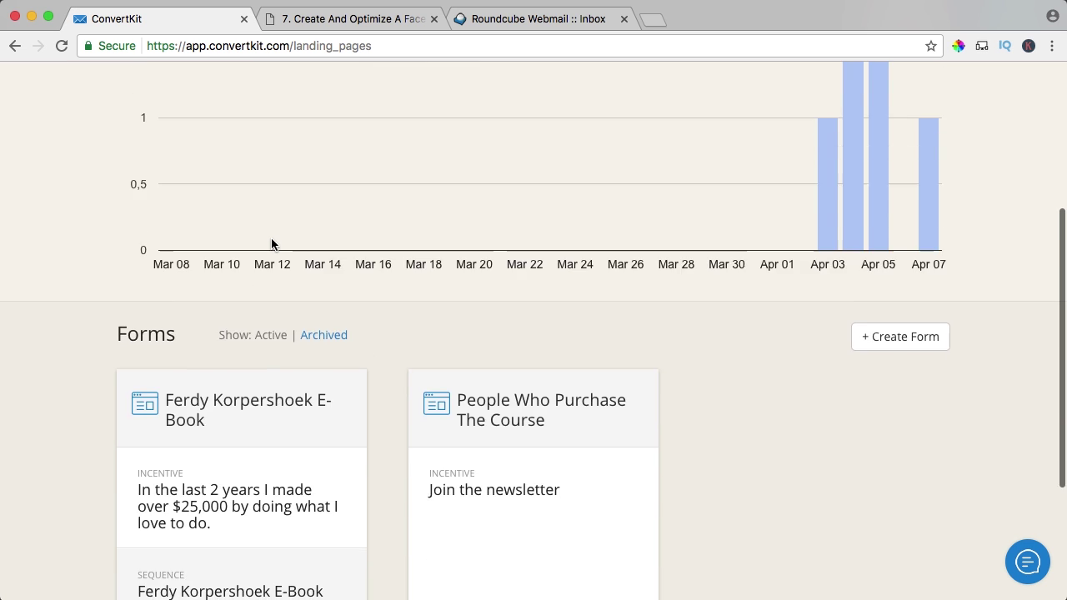
scroll(271, 242, "up", 5)
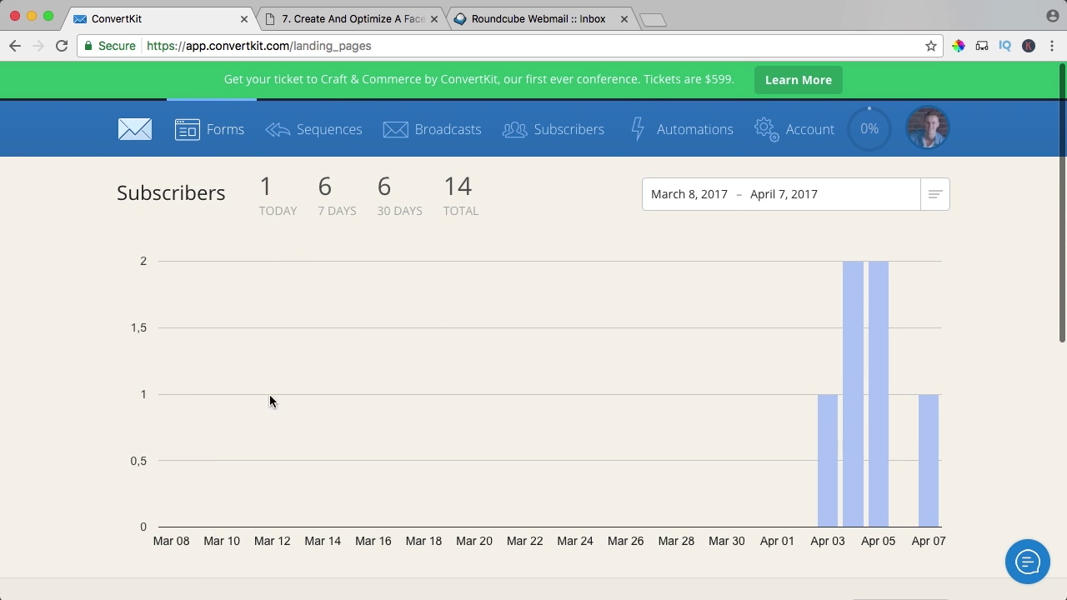